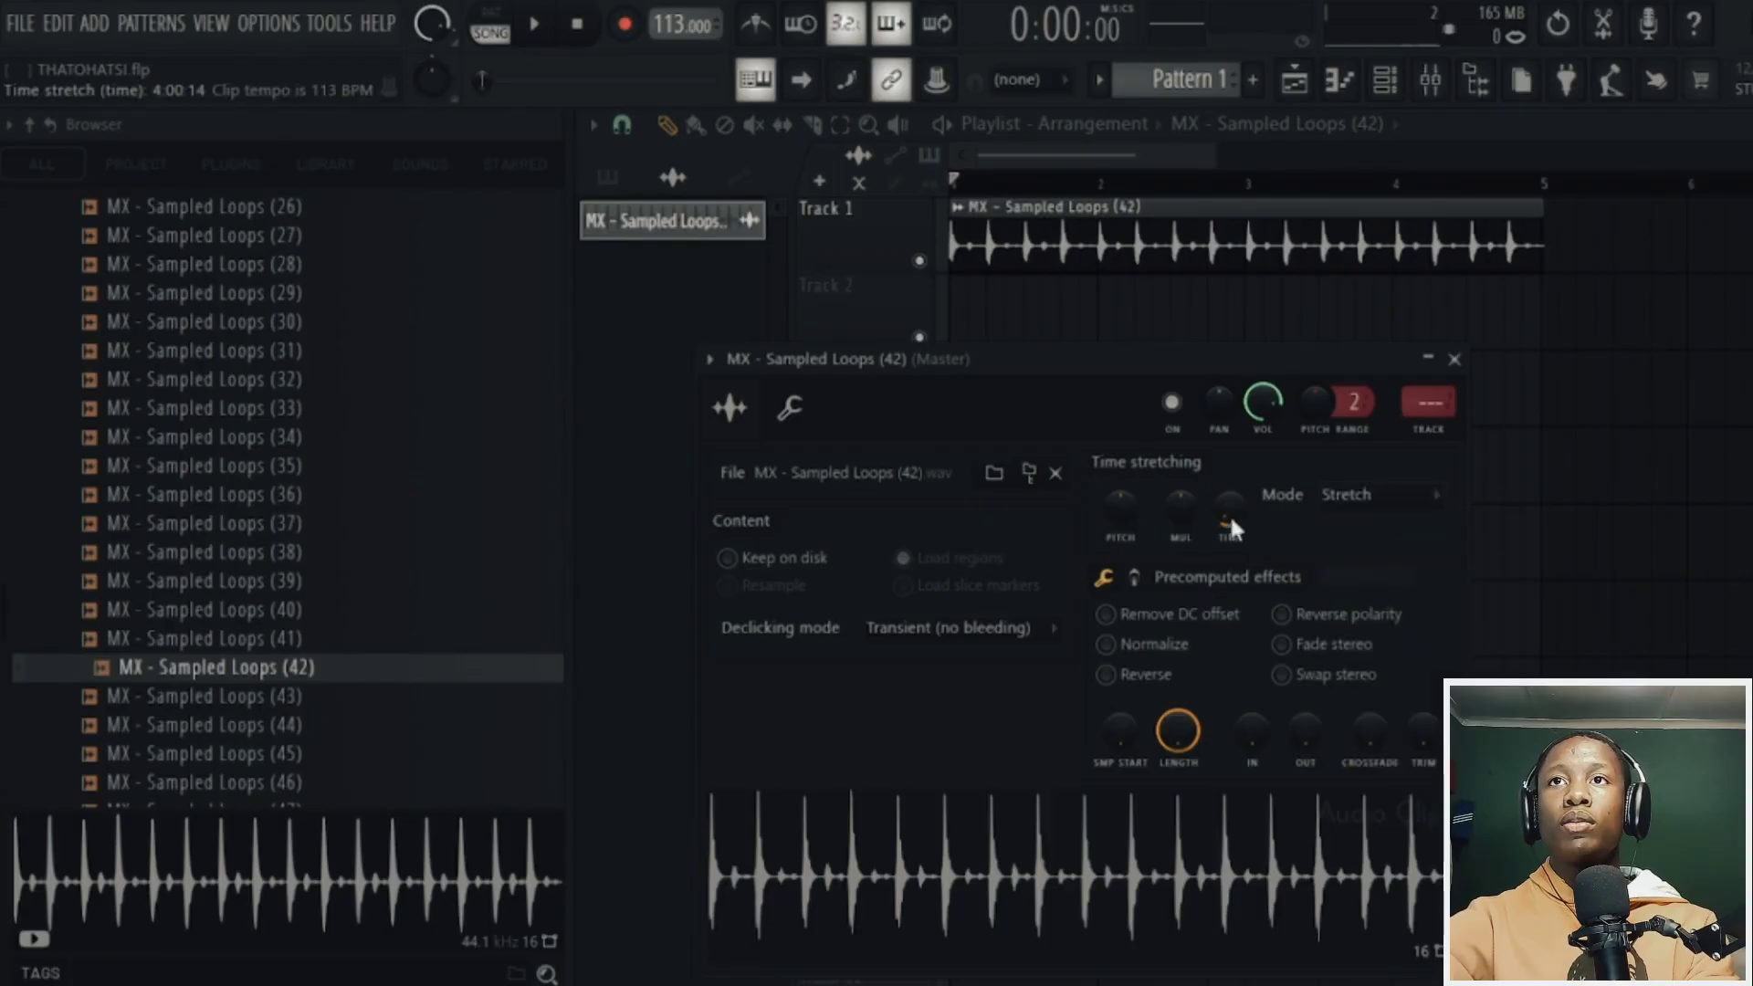
- Duplicate the MX - Sampled Loops (42) clip three times along Track 1, filling it up to bar 17
scroll(1170, 195, "up", 2)
scroll(1142, 172, "down", 4)
left_click_drag(1158, 183, 950, 183)
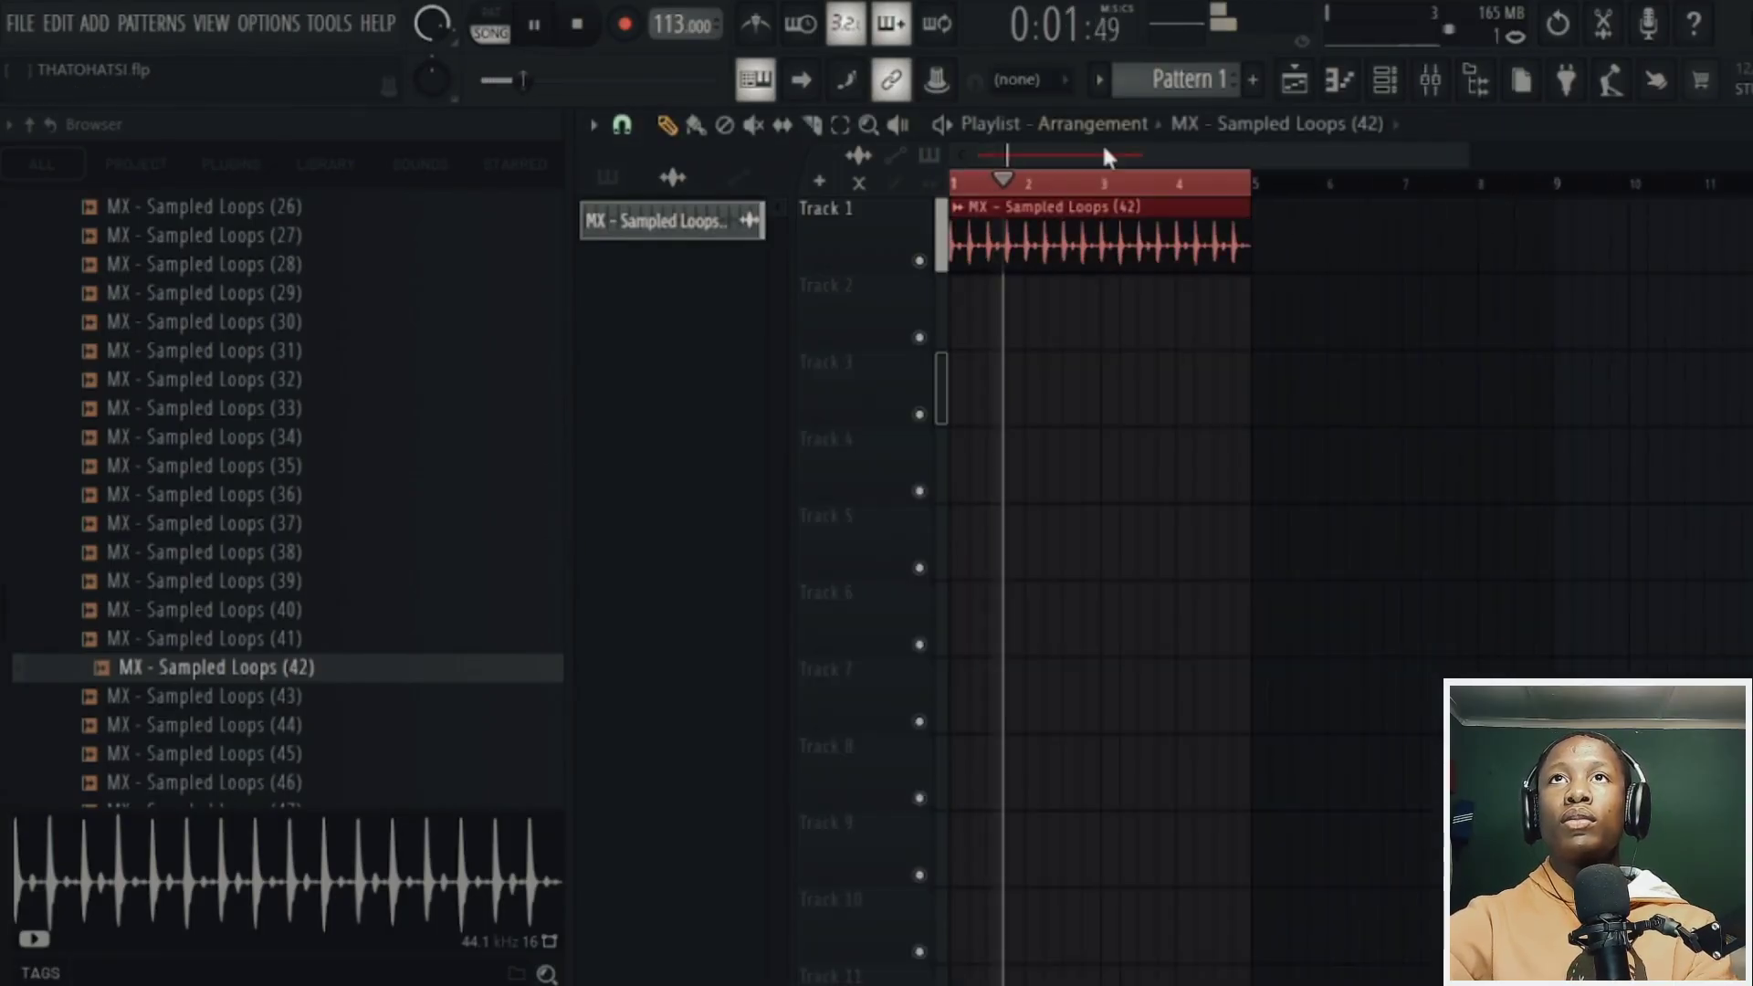
key("ctrl+b")
key("ctrl+b")
key("ctrl+b")
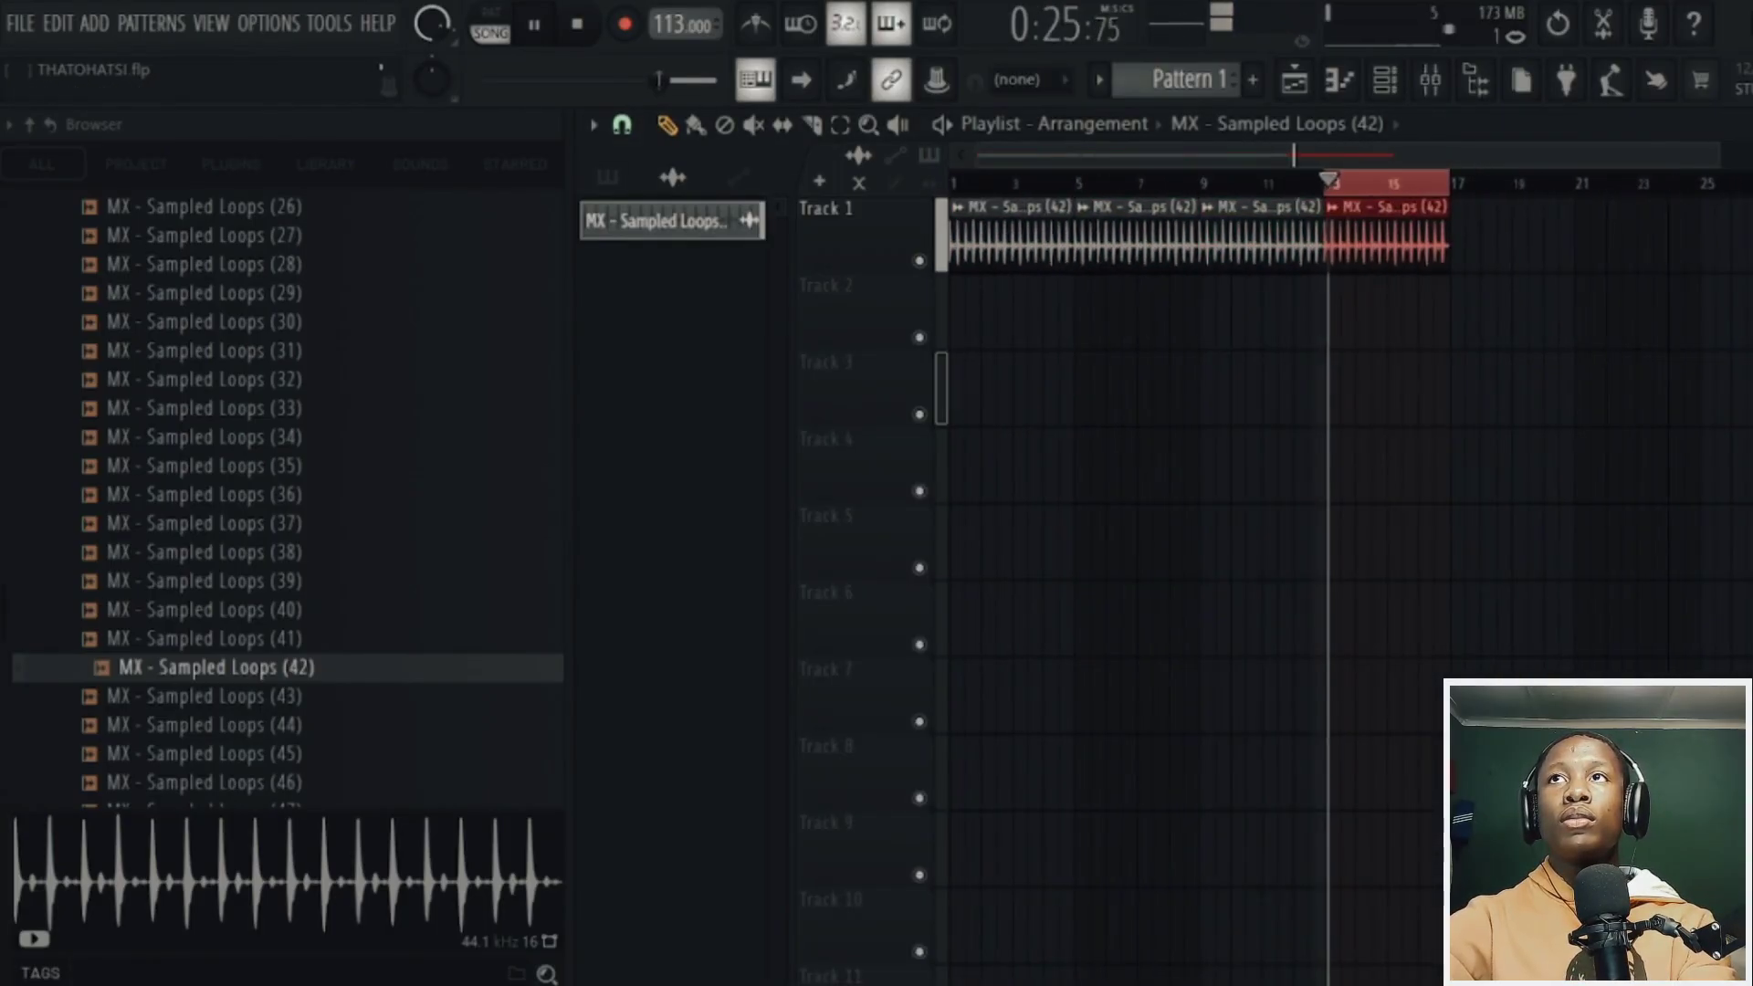
- Place MX - Sampled Loops (4) at the start of Track 2 and set its time-stretching mode to Stretch
scroll(1041, 148, "up", 5)
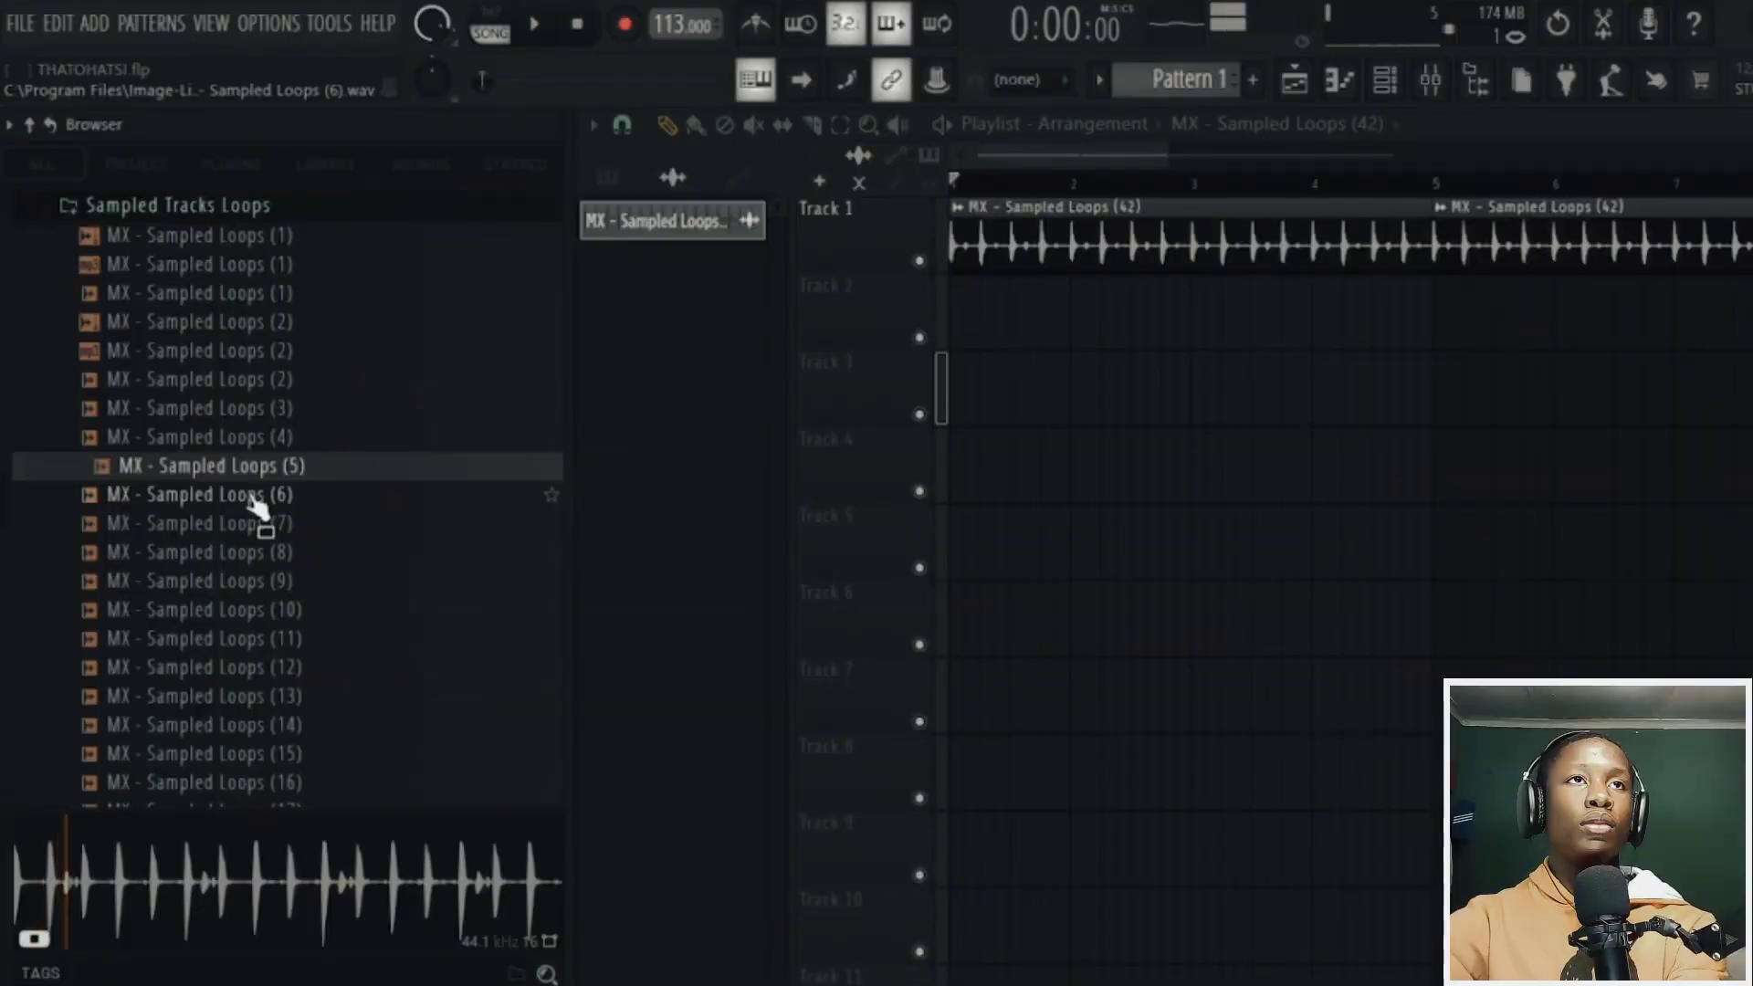
key("Down")
left_click(245, 437)
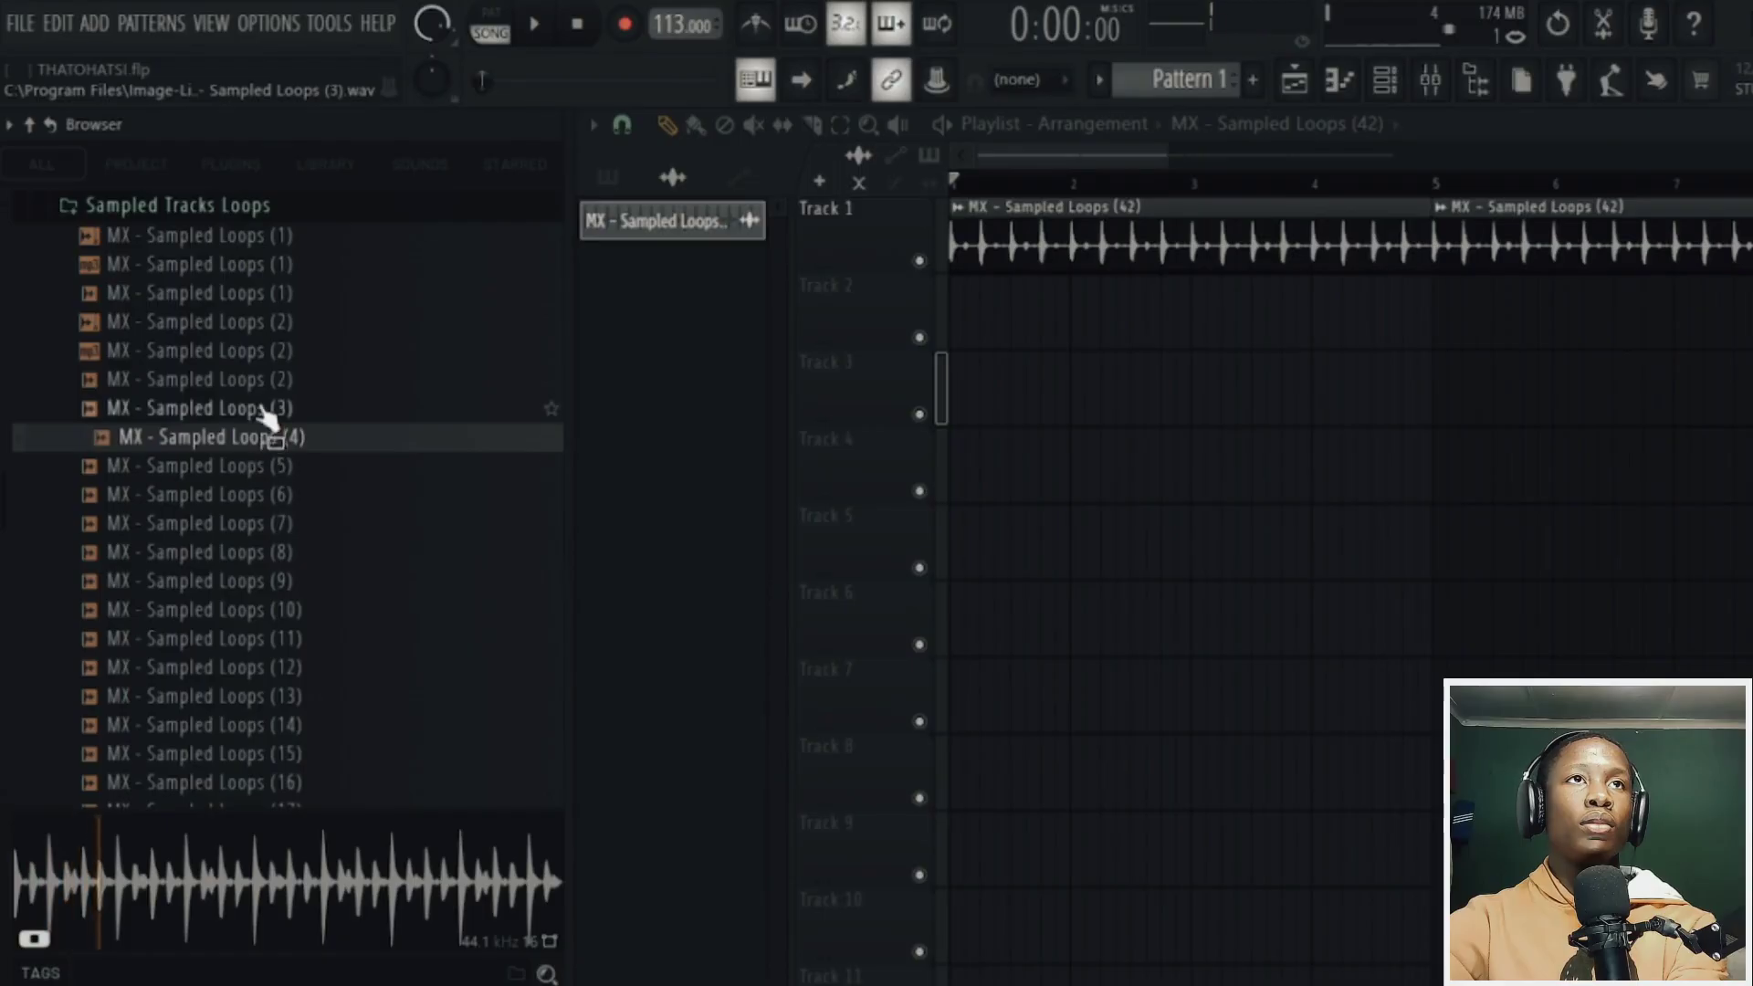
left_click_drag(265, 415, 872, 349)
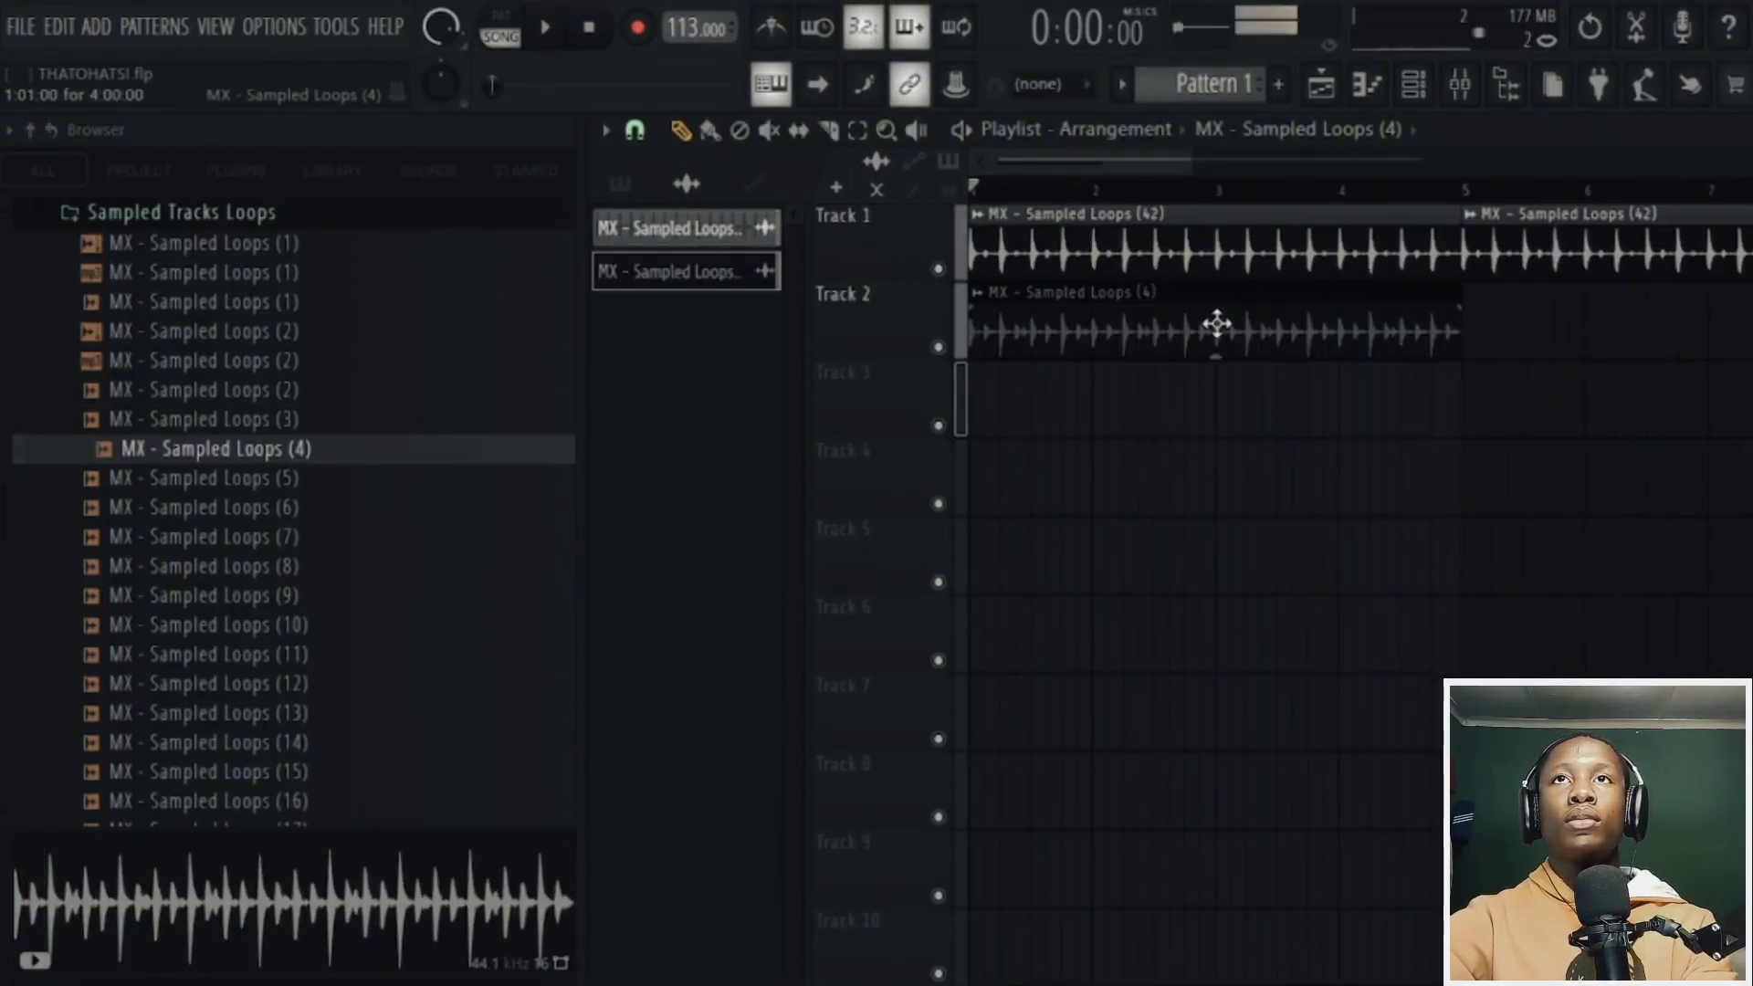
double_click(1218, 323)
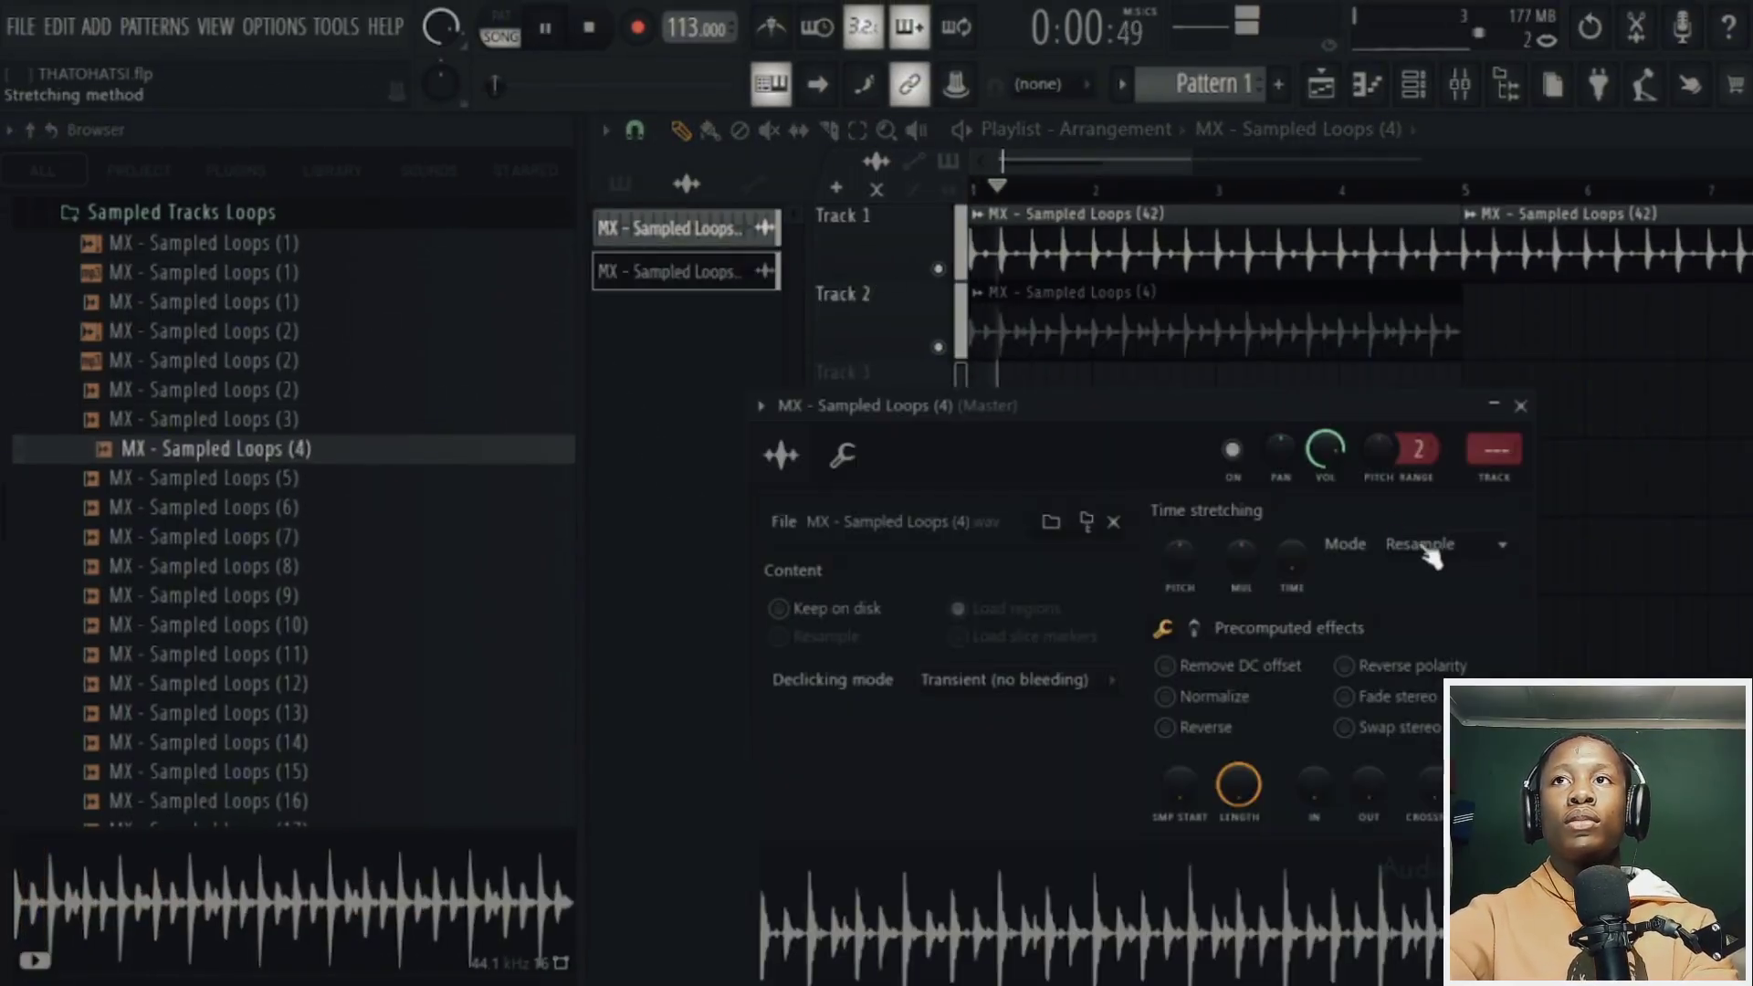
key("Escape")
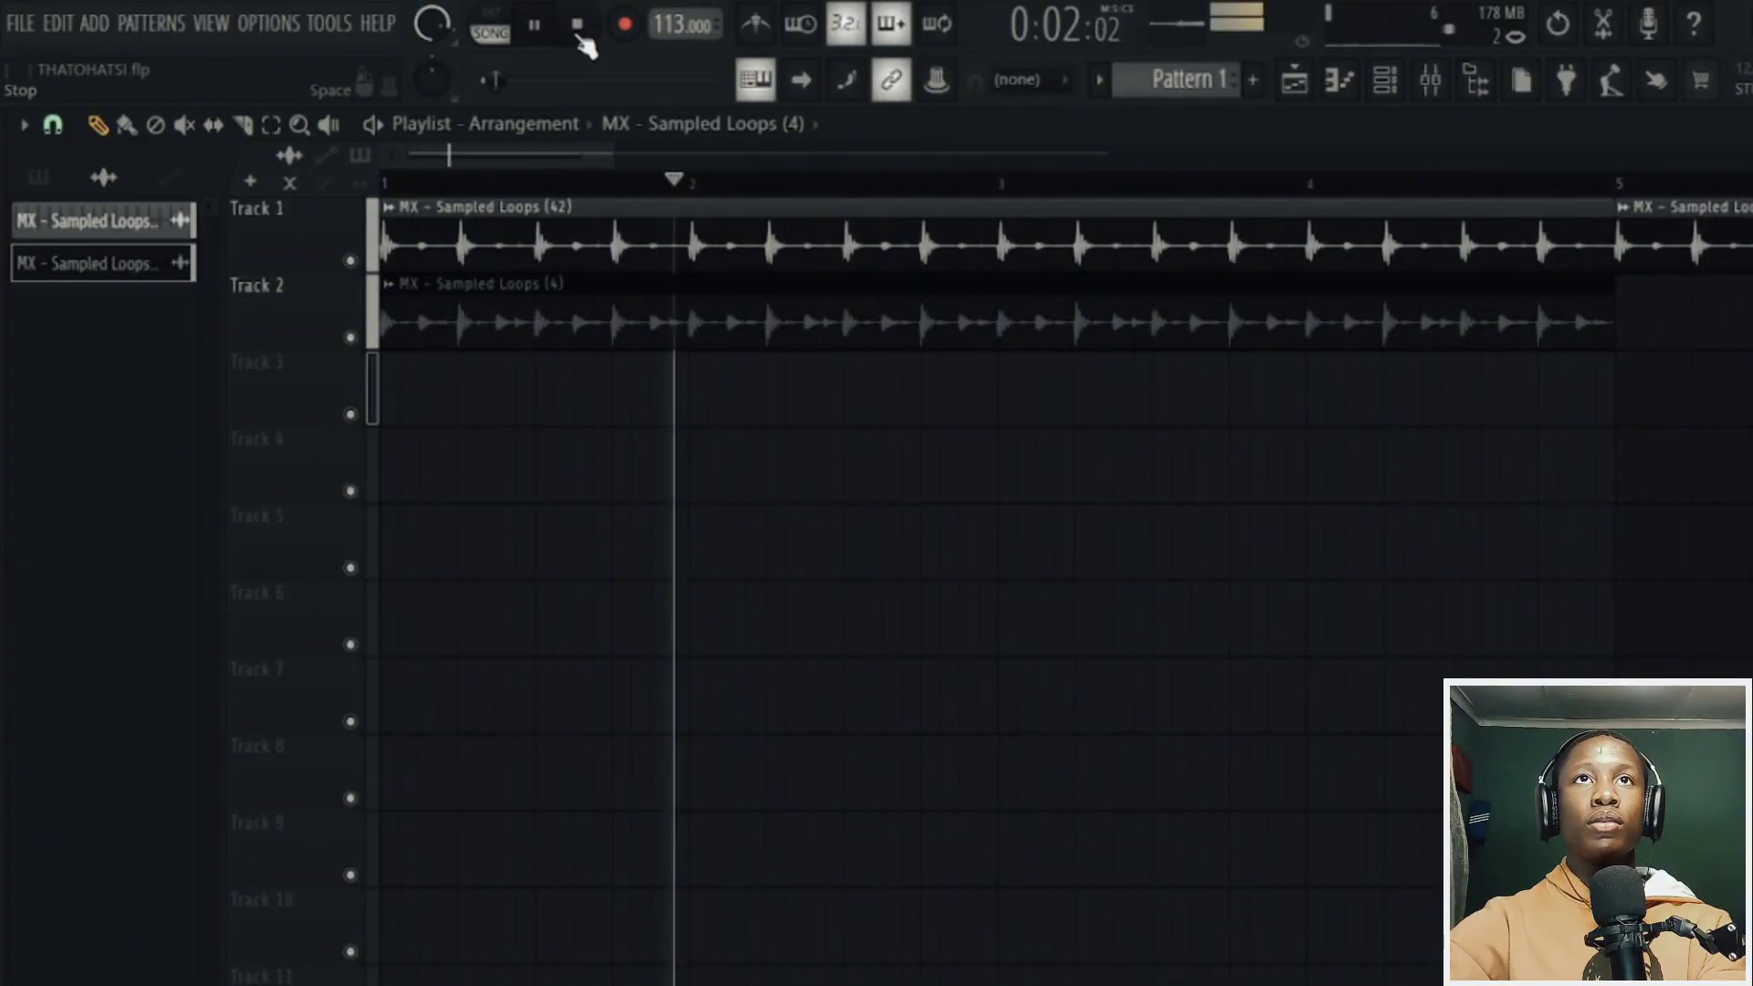
- Route the MX - Sampled Loops (4) clip to mixer insert 2 and load Fruity Parametric EQ 2 in its first slot
double_click(1076, 323)
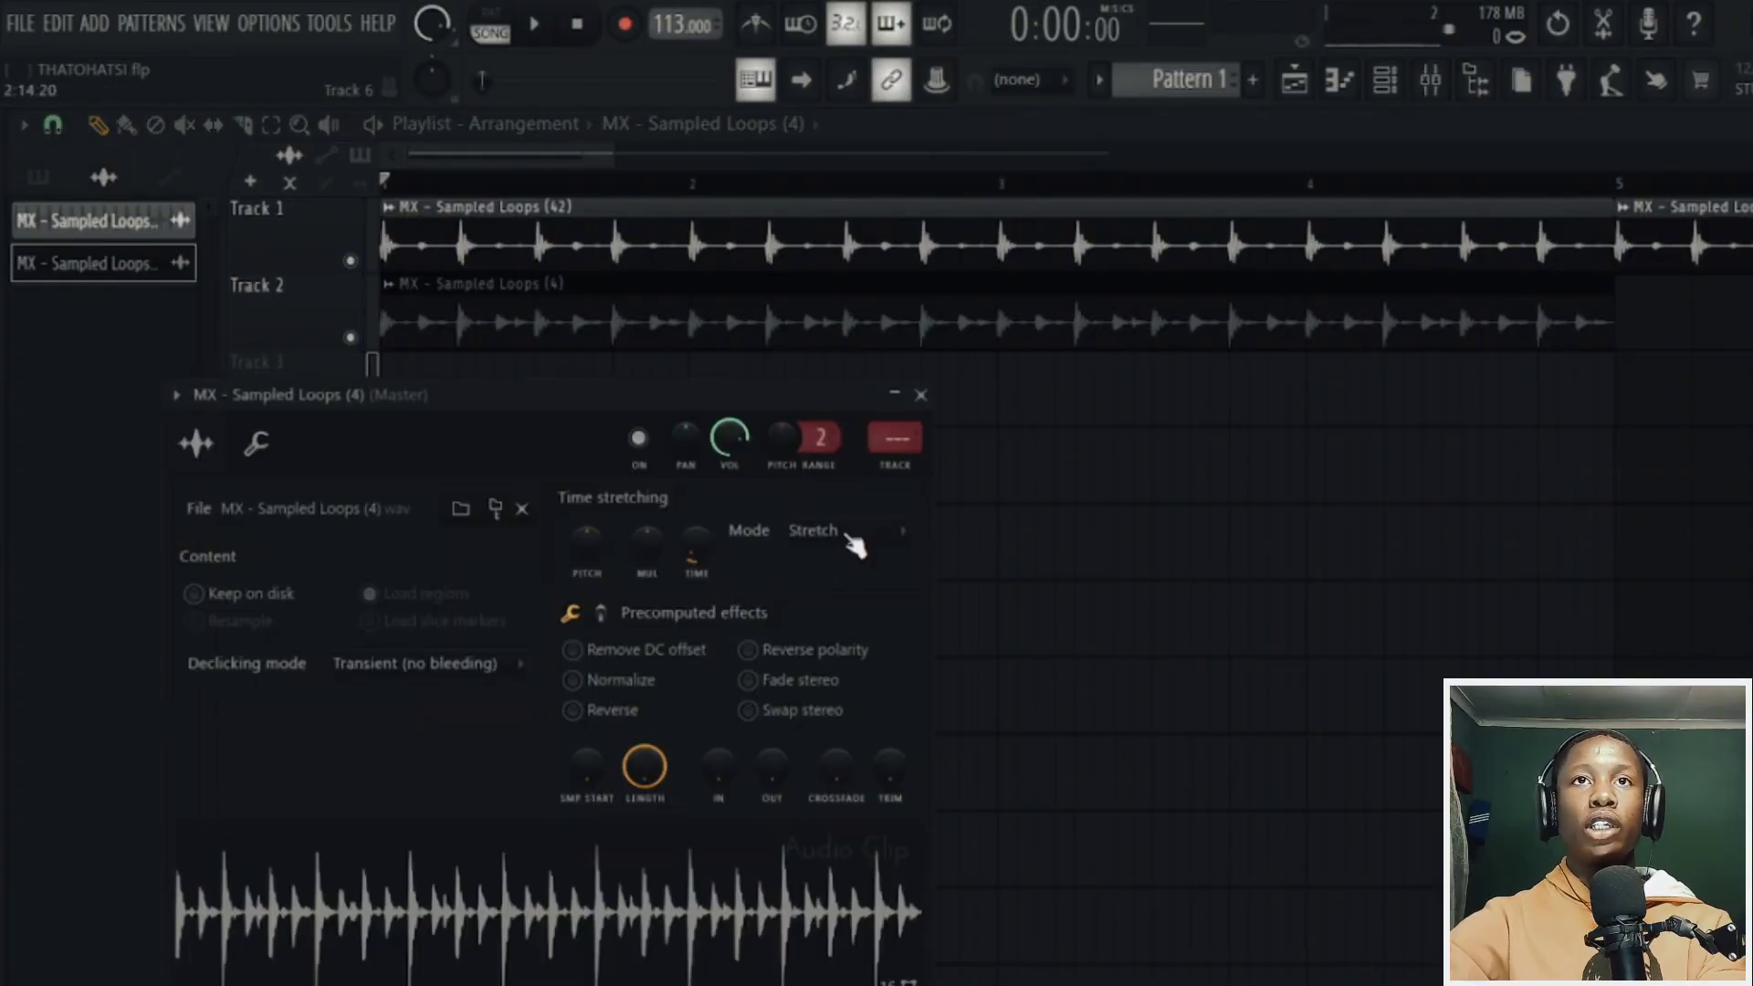
left_click(900, 475)
left_click(1455, 411)
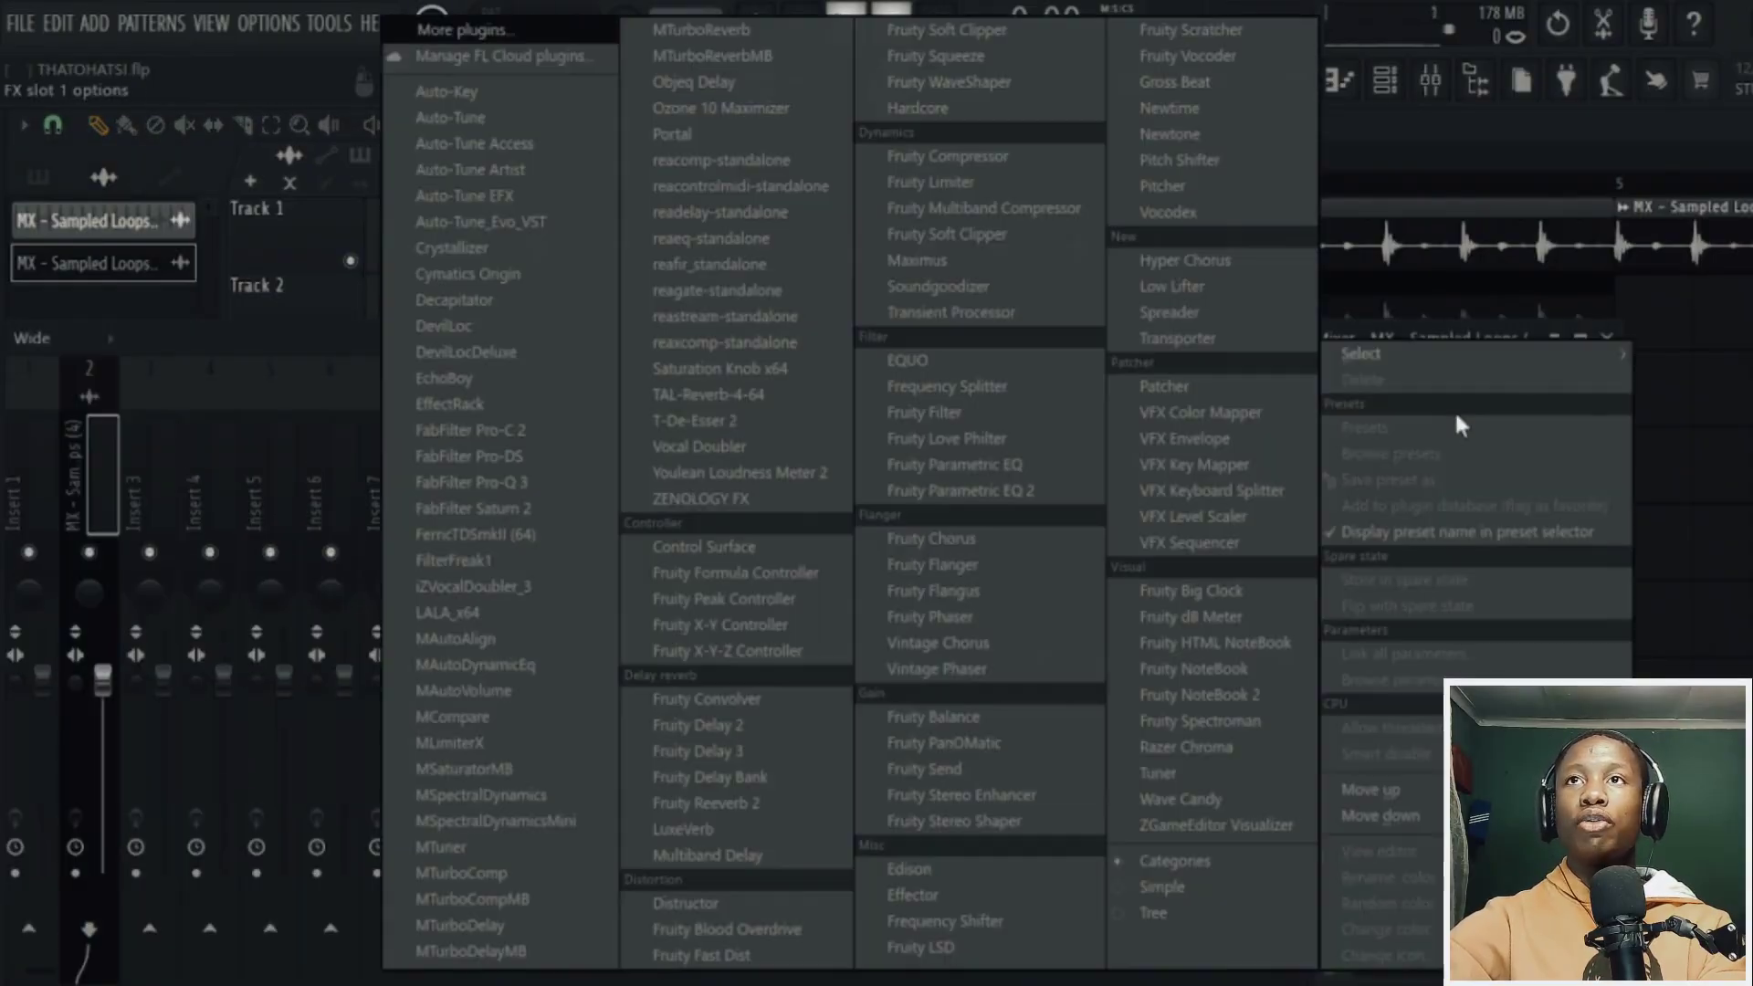
left_click(946, 489)
- Apply the 40Hz + 18kHz cut preset to the EQ, raise its low cut to just above 200 Hz and audition it
left_click(1039, 469)
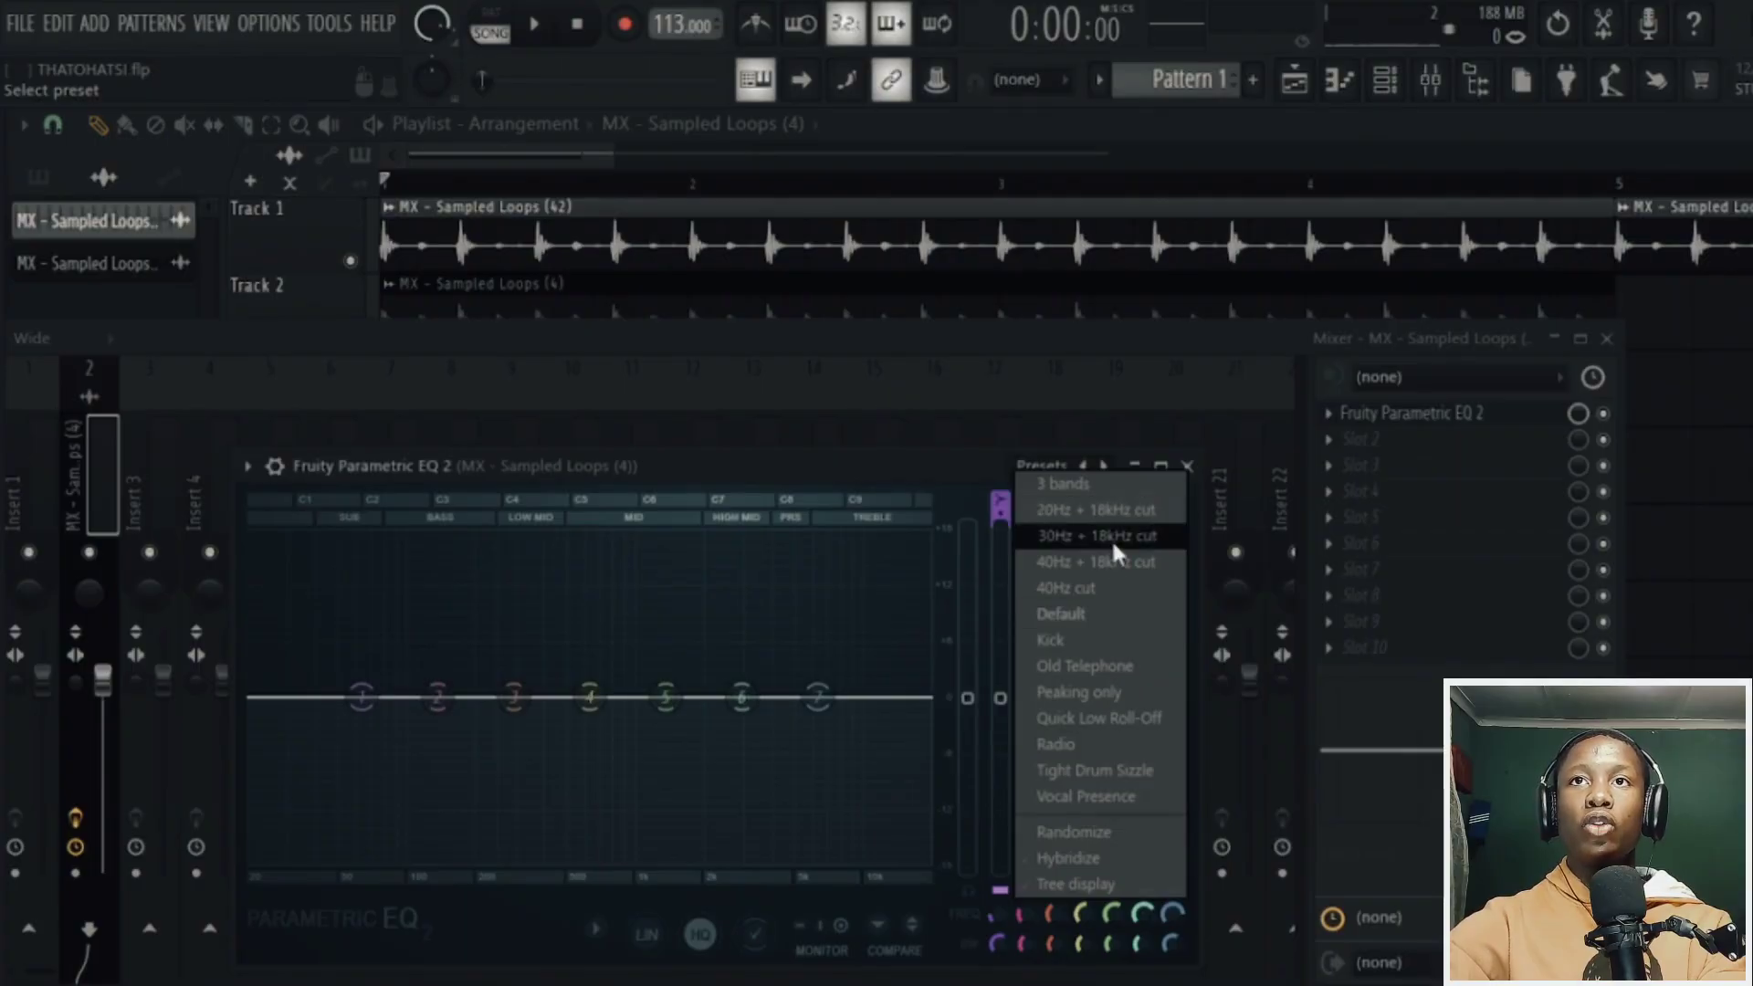
left_click(1112, 561)
left_click_drag(294, 697, 502, 697)
key("space")
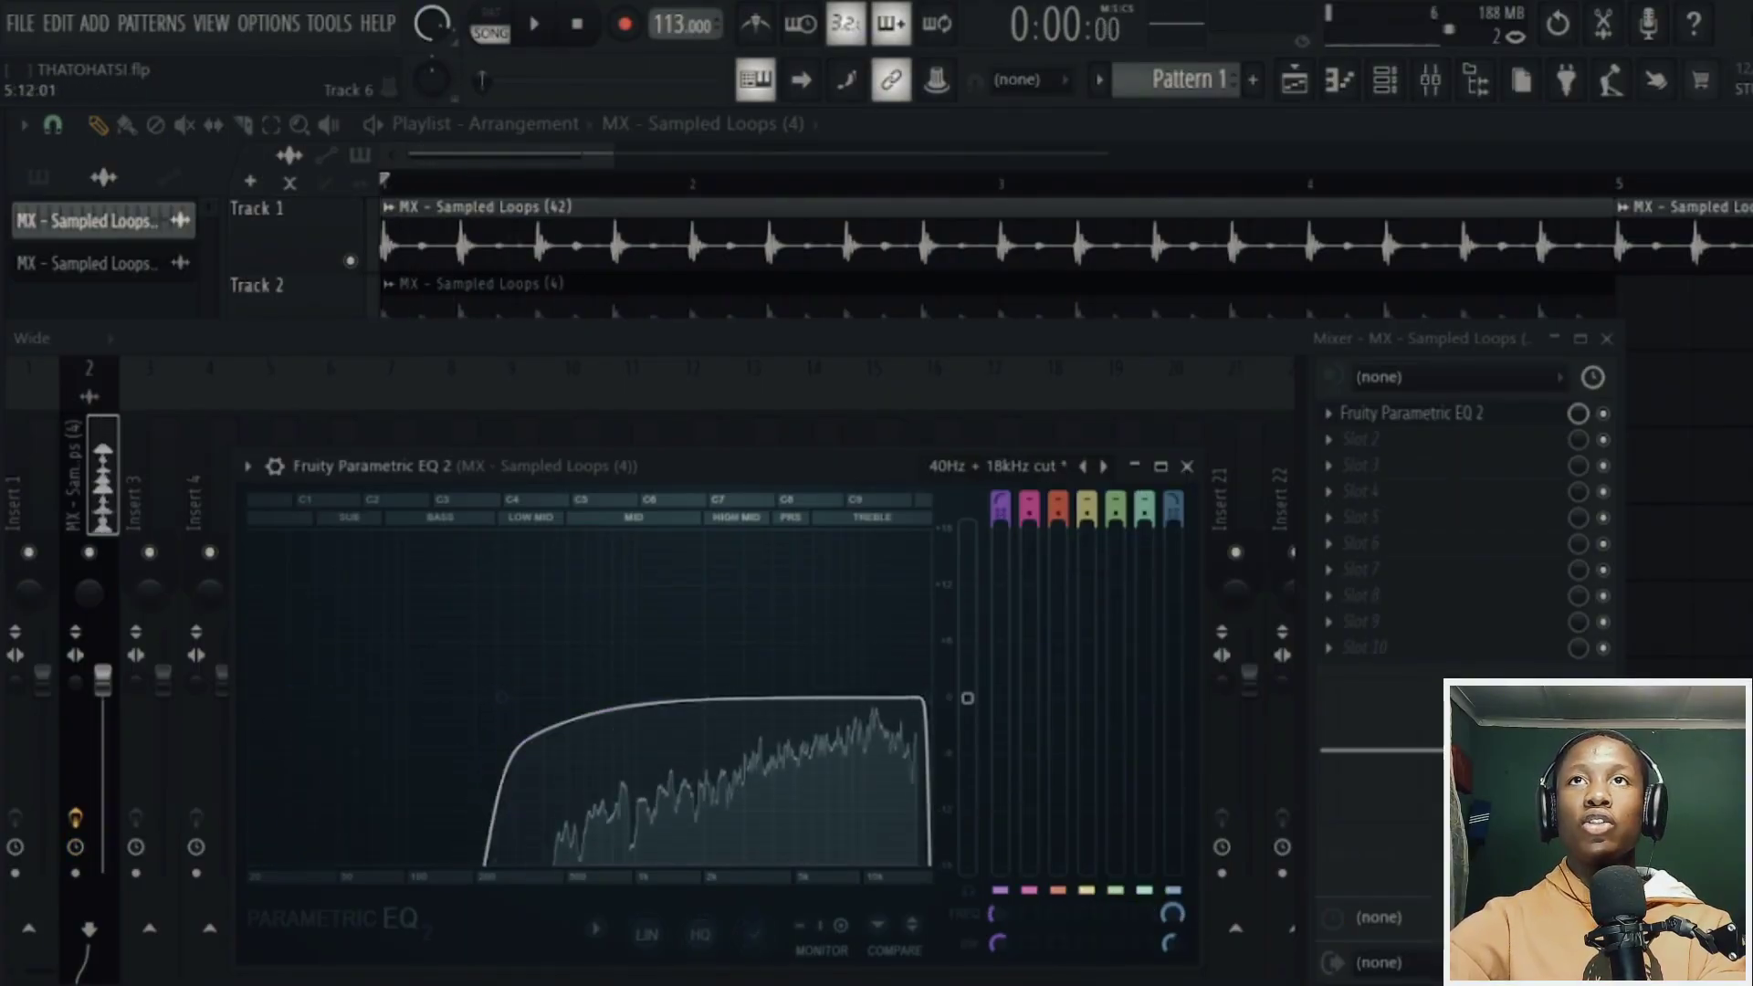
key("space")
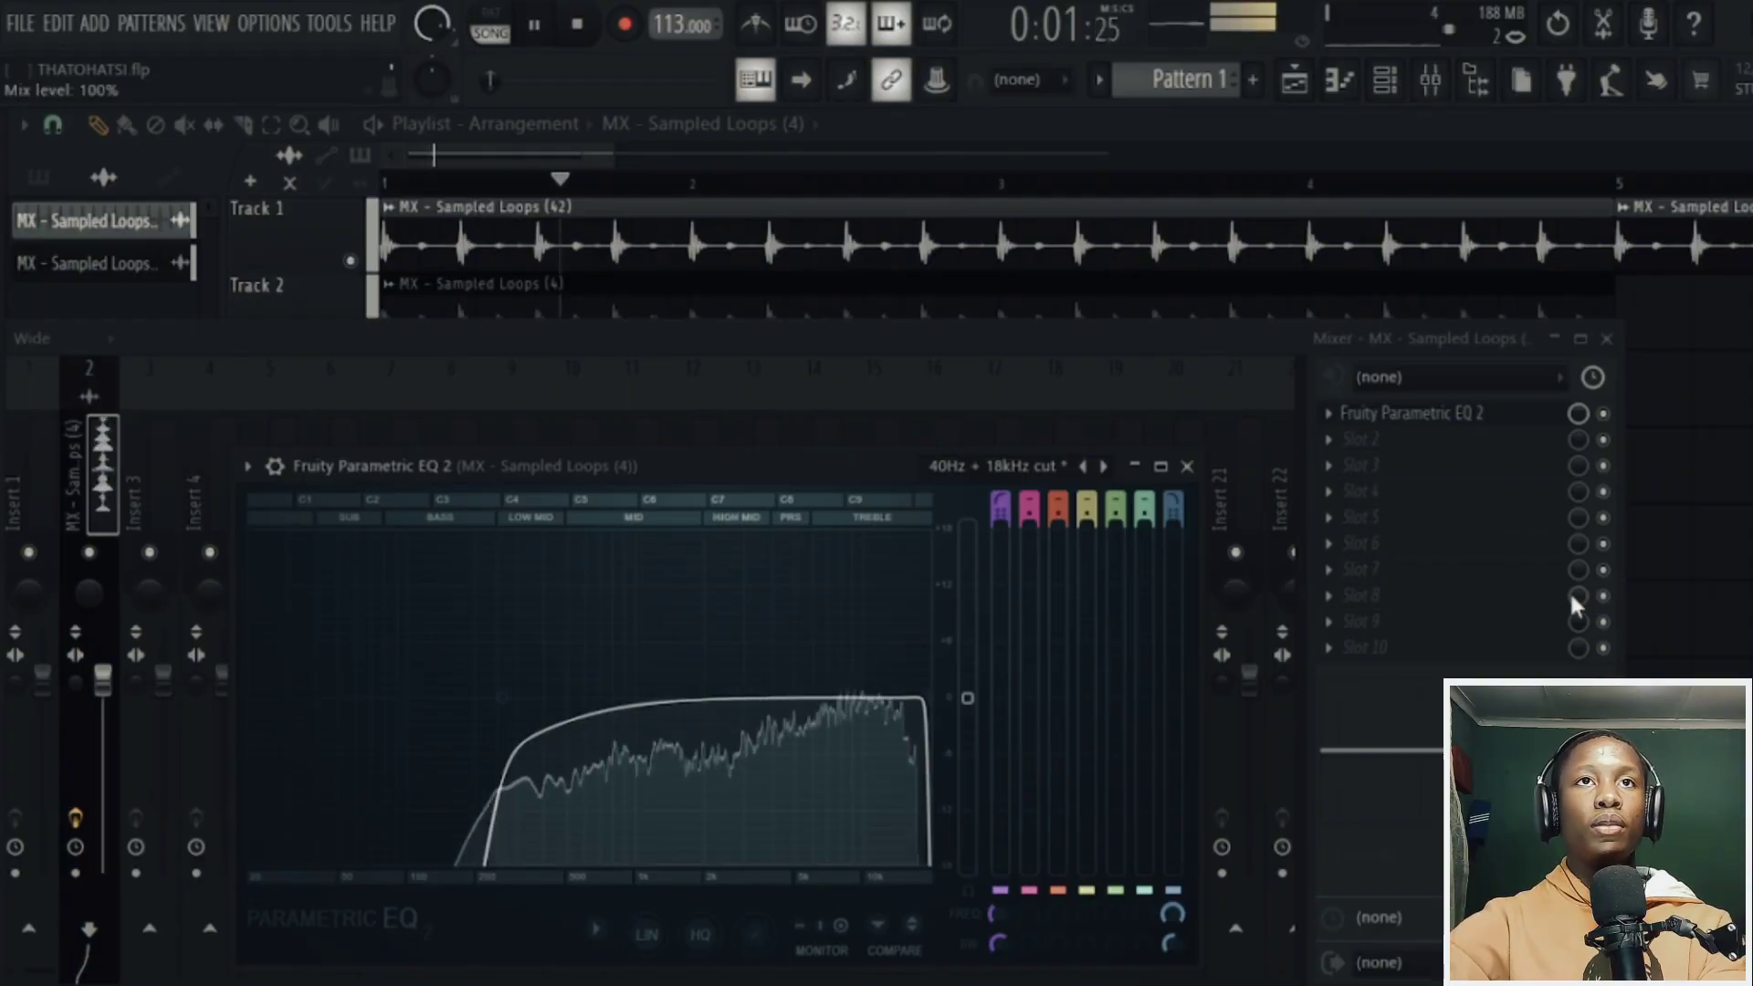
key("F5")
key("space")
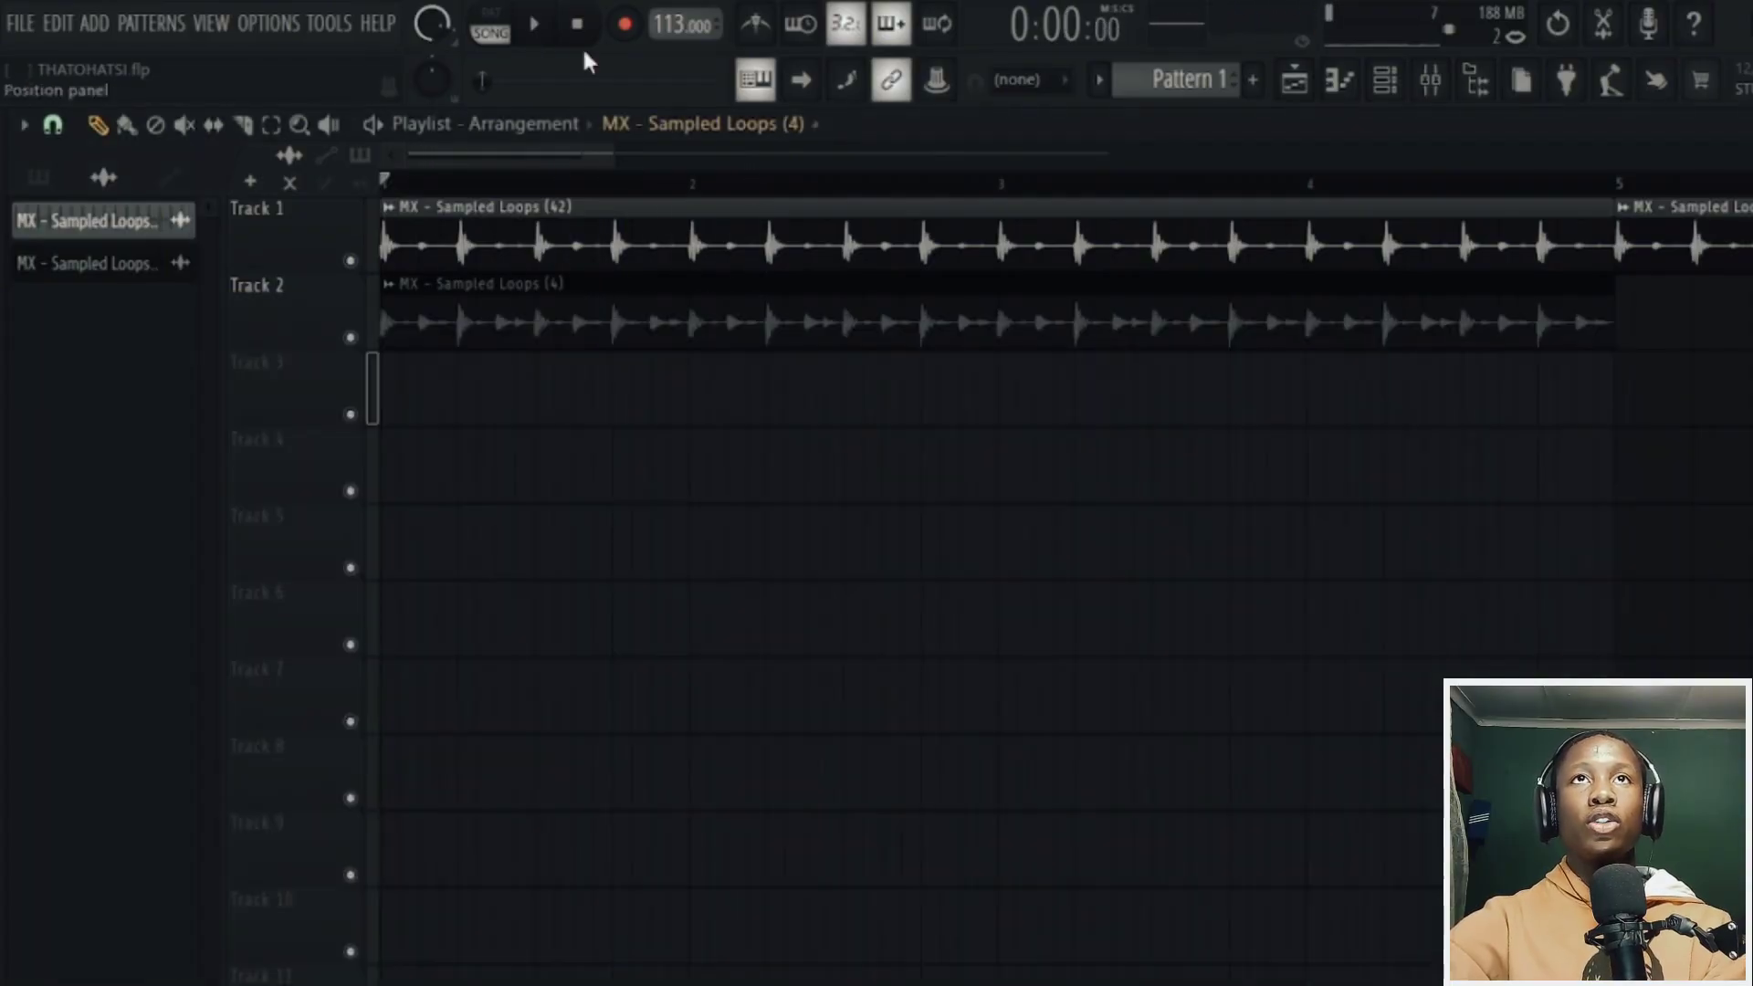
- Duplicate the MX - Sampled Loops (4) clip three times on Track 2 up to bar 17, and select all clips to extend both loop tracks
scroll(927, 313, "down", 5)
left_click(457, 301)
key("ctrl+b")
key("ctrl+b")
key("ctrl+b")
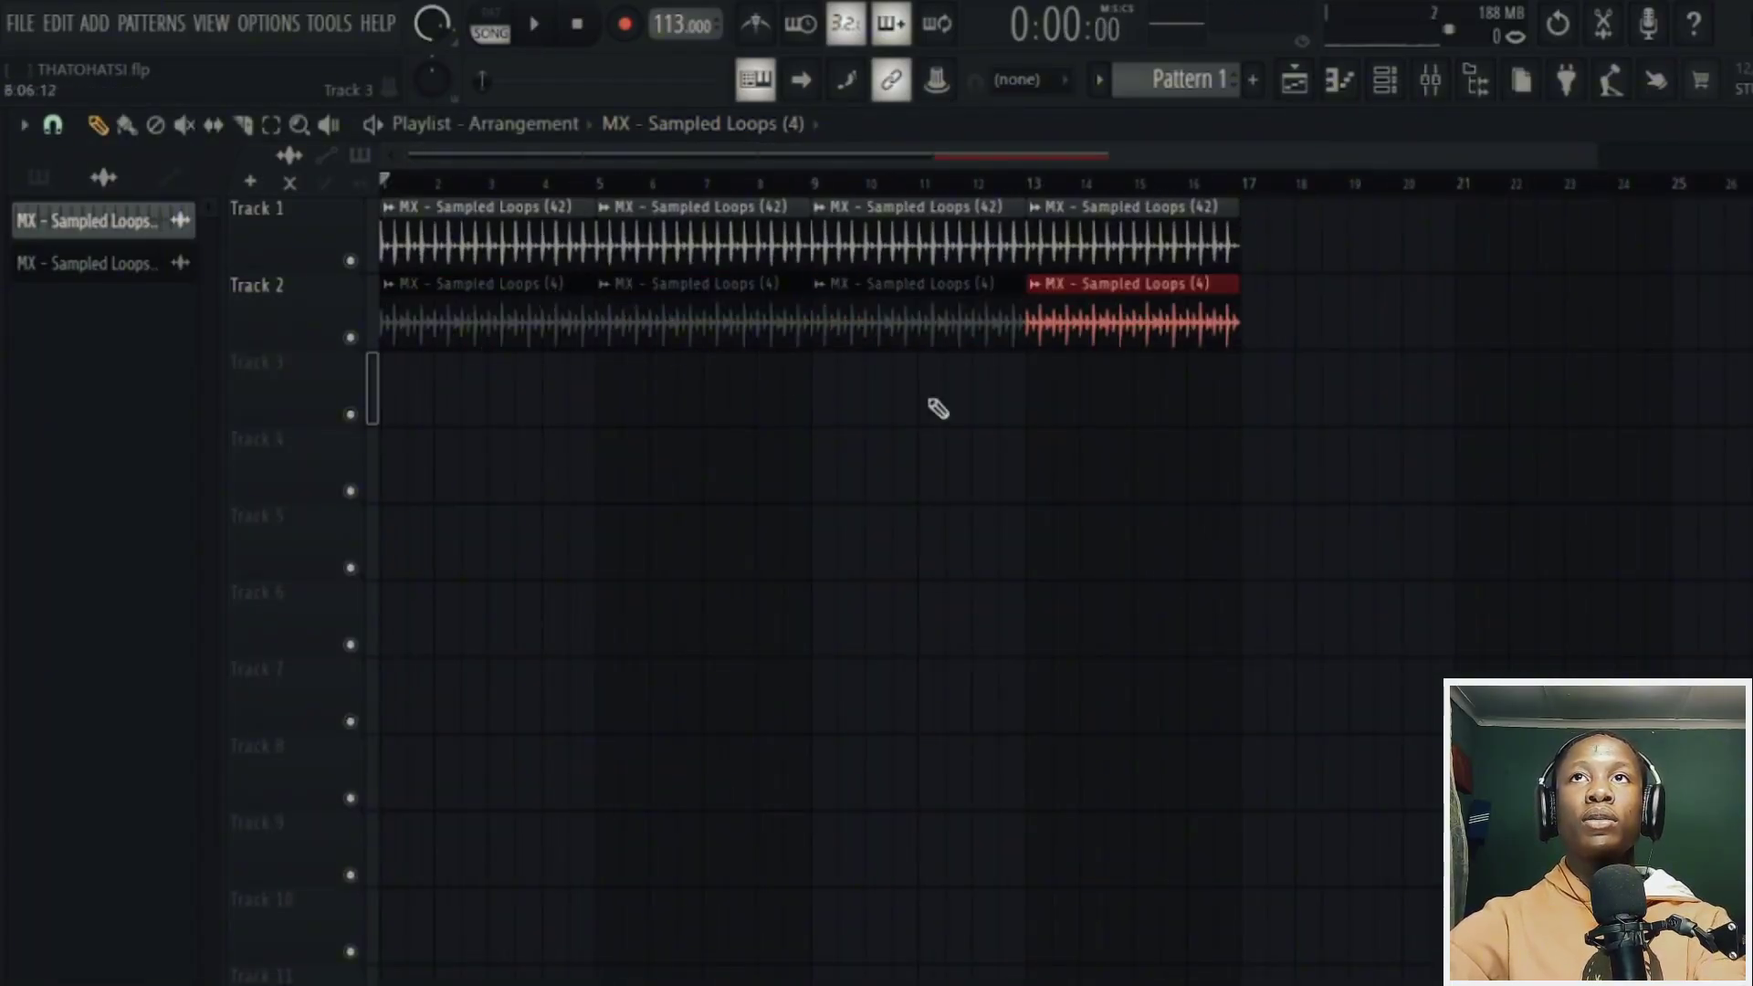
key("ctrl+a")
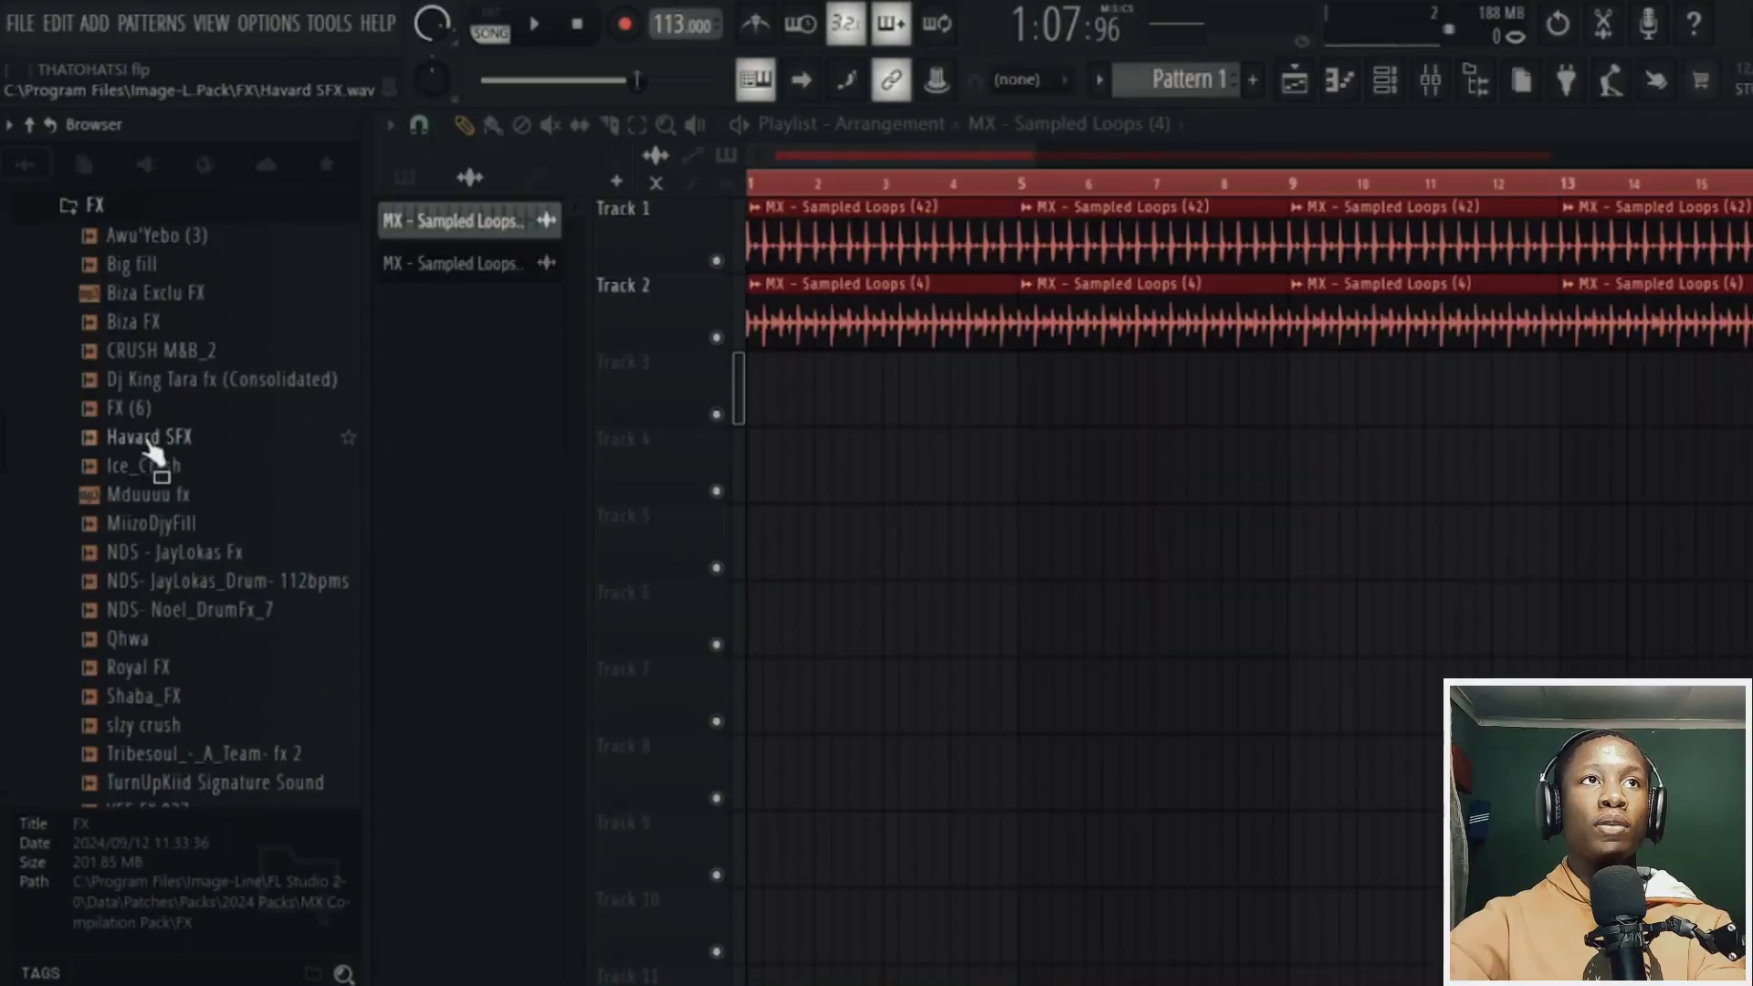
- Place the Ice_Crash effect from the FX folder on Track 5 starting at bar 13 and open its clip settings
left_click_drag(146, 465, 1525, 557)
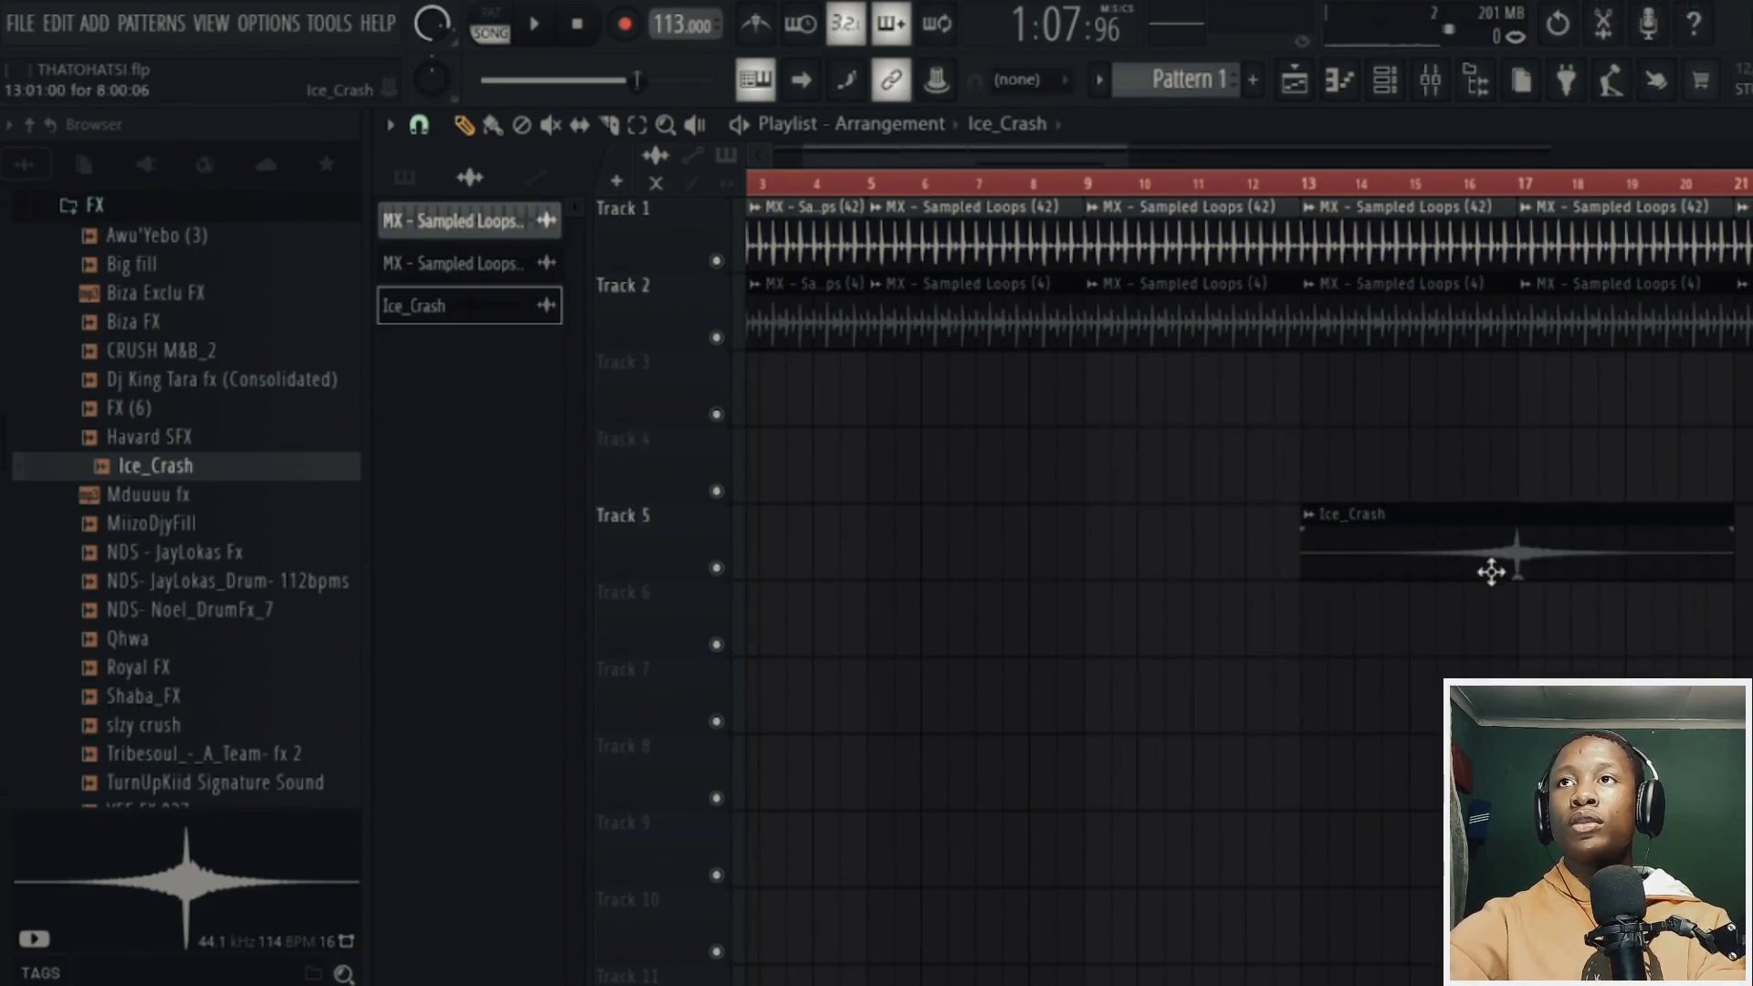
double_click(1491, 573)
left_click(1232, 645)
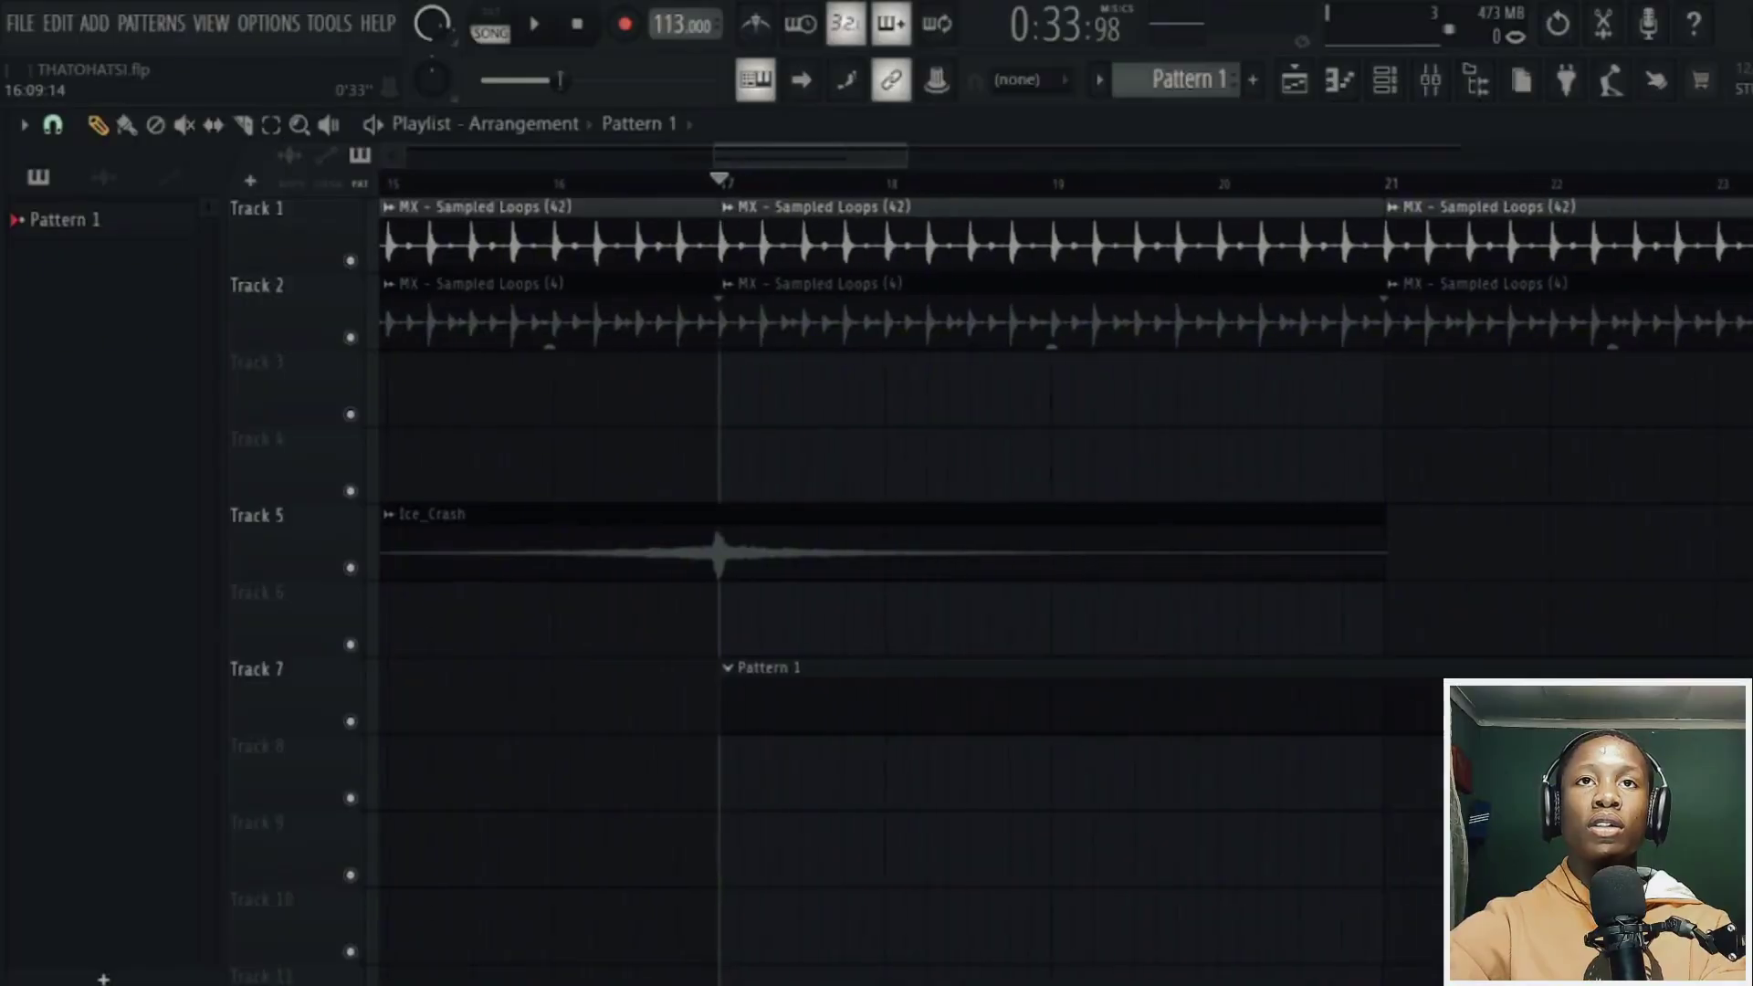
scroll(967, 552, "down", 5)
scroll(967, 551, "up", 3)
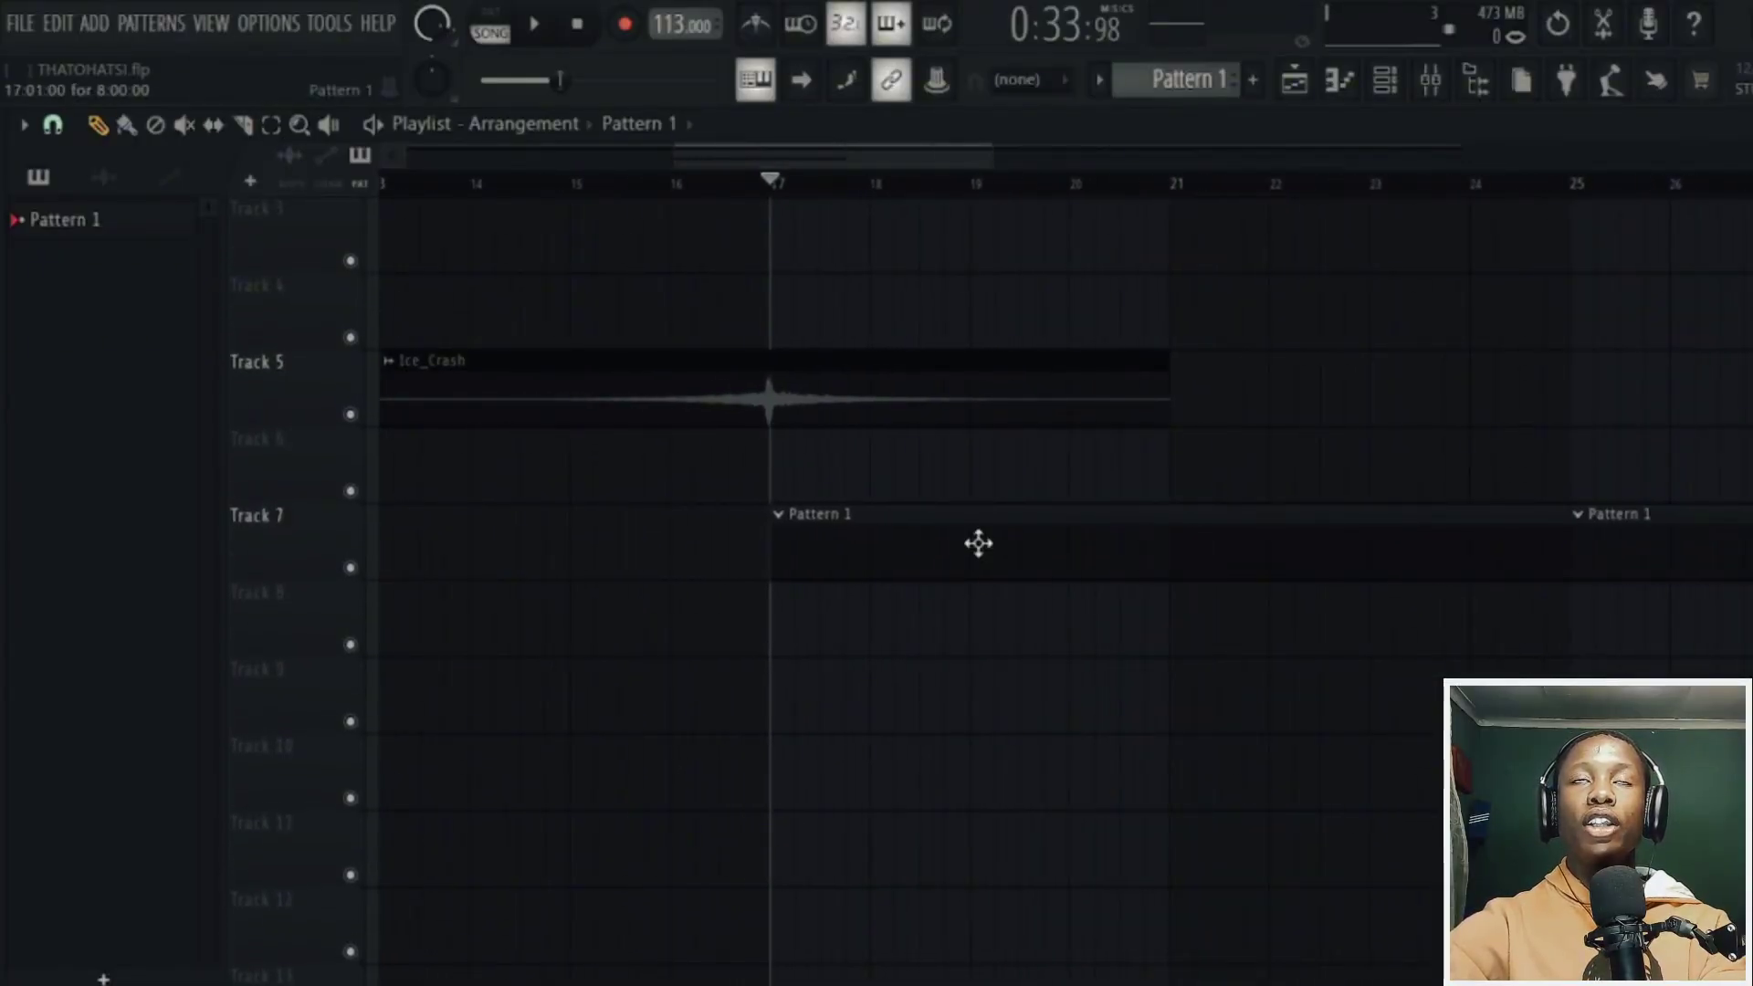
scroll(914, 168, "right", 1)
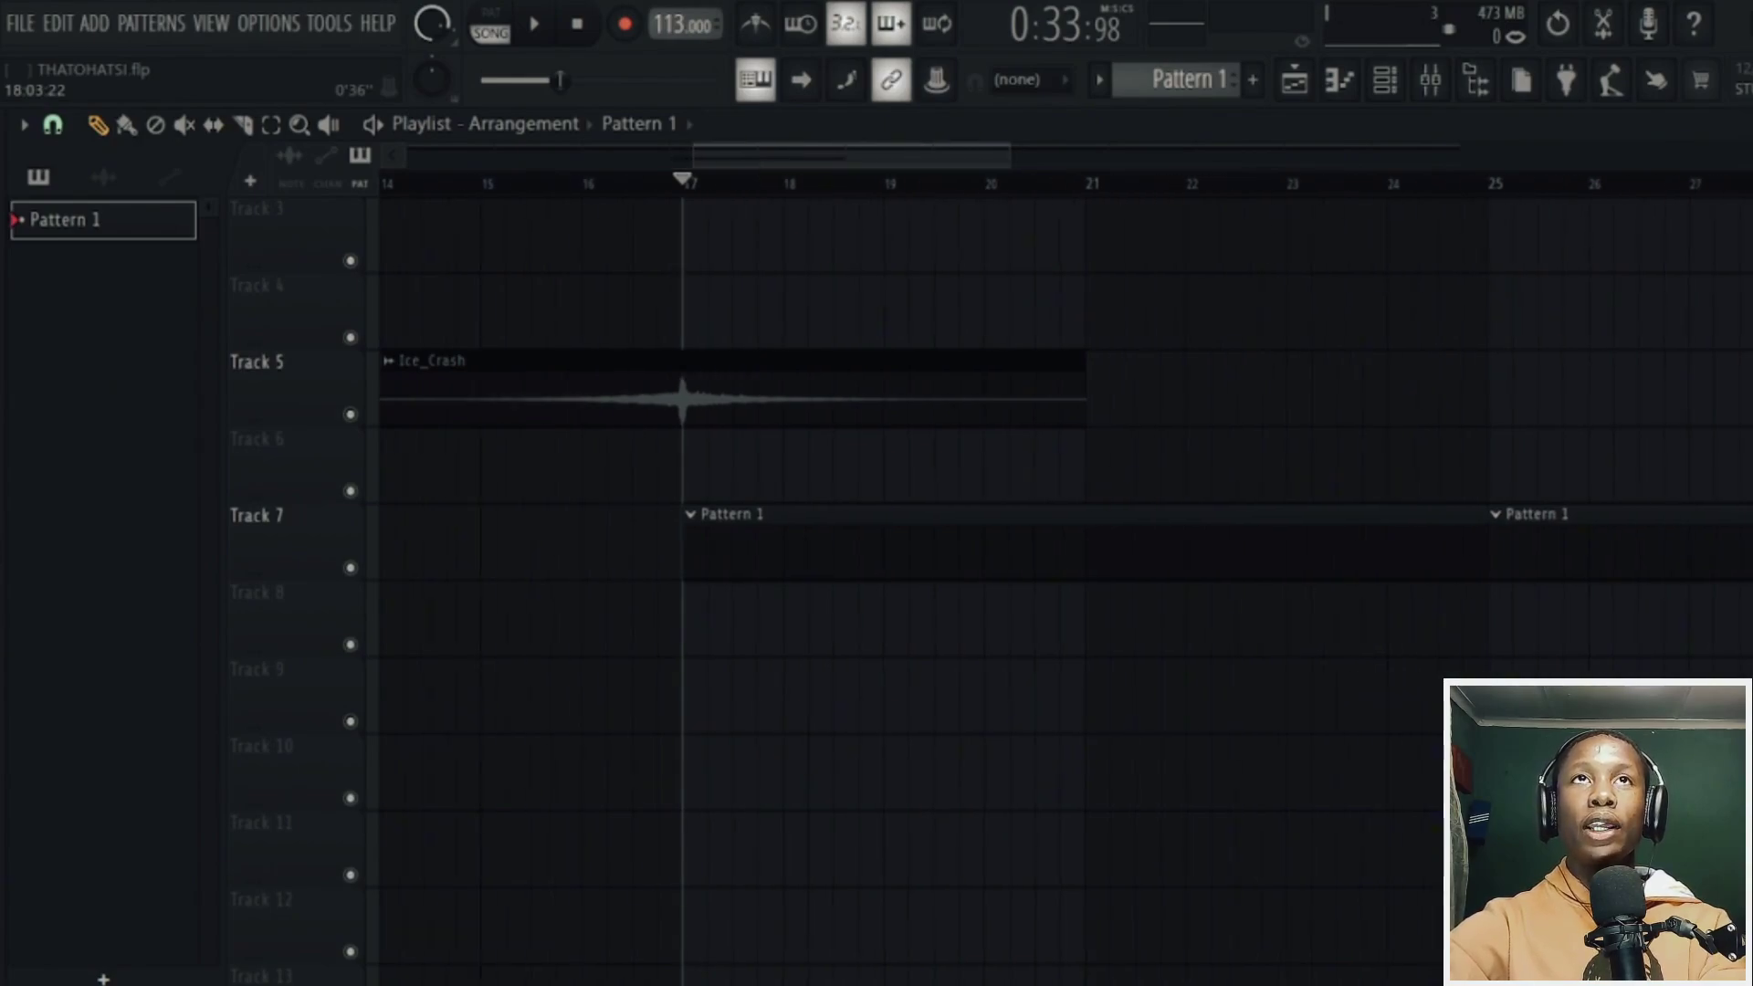
scroll(914, 167, "up", 3)
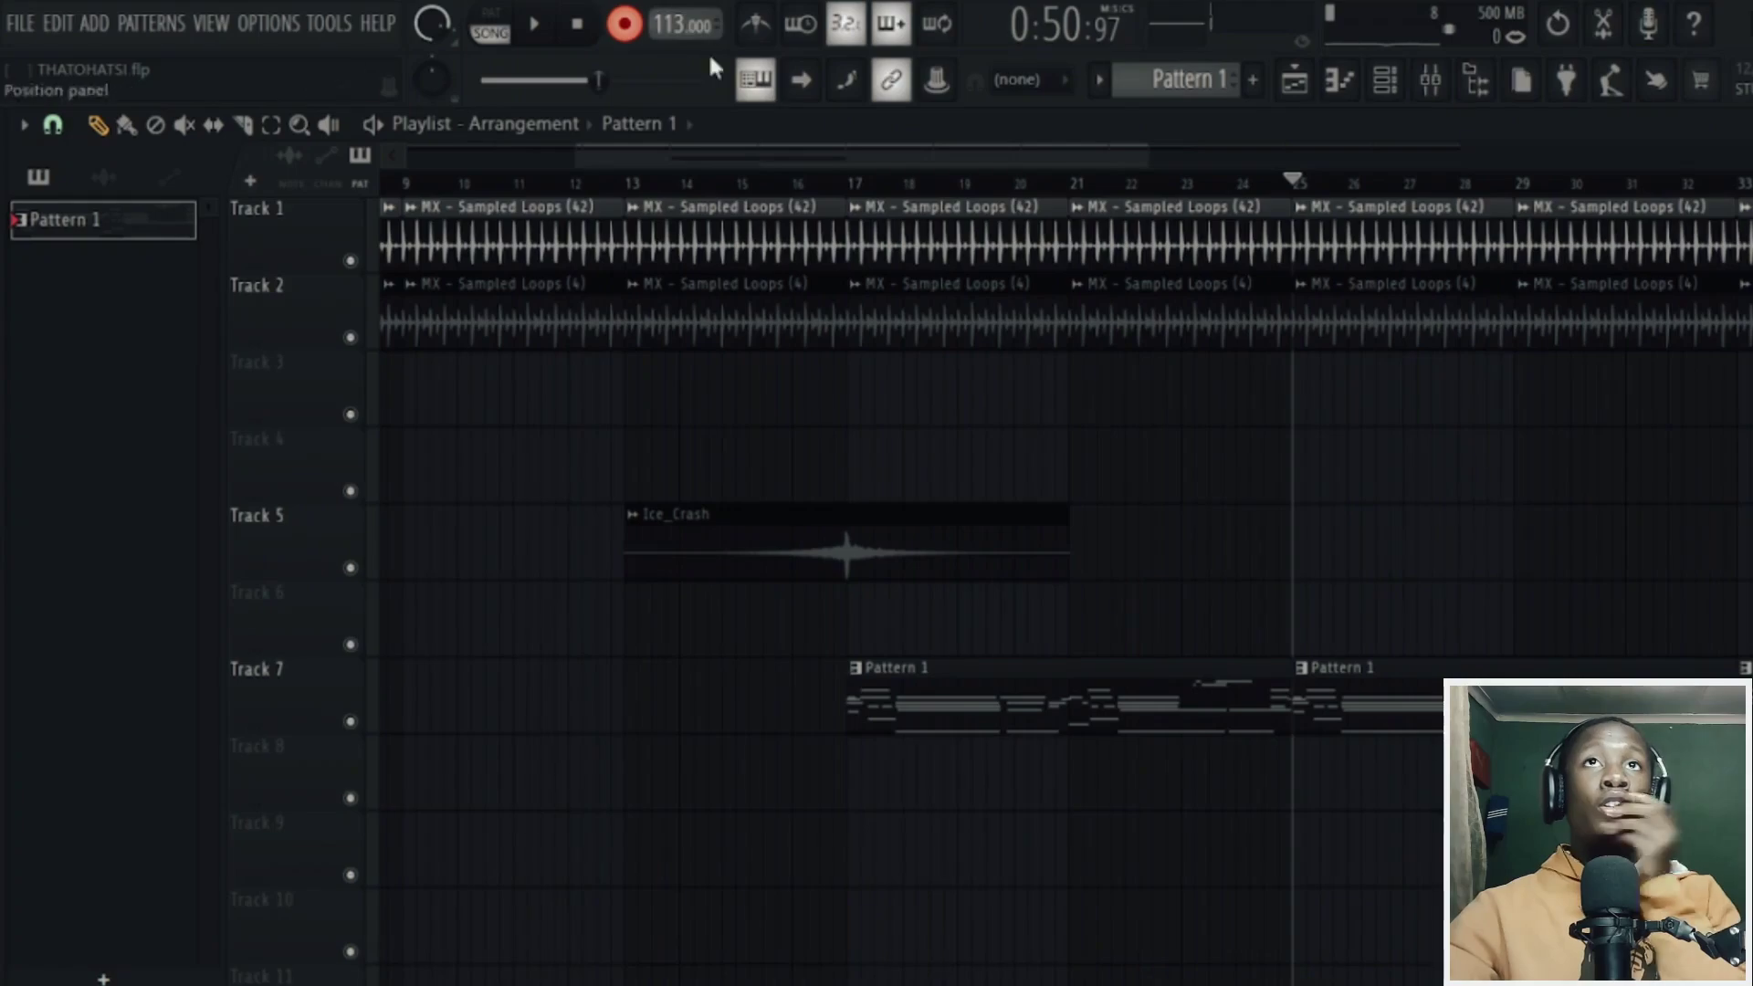
scroll(978, 141, "up", 5)
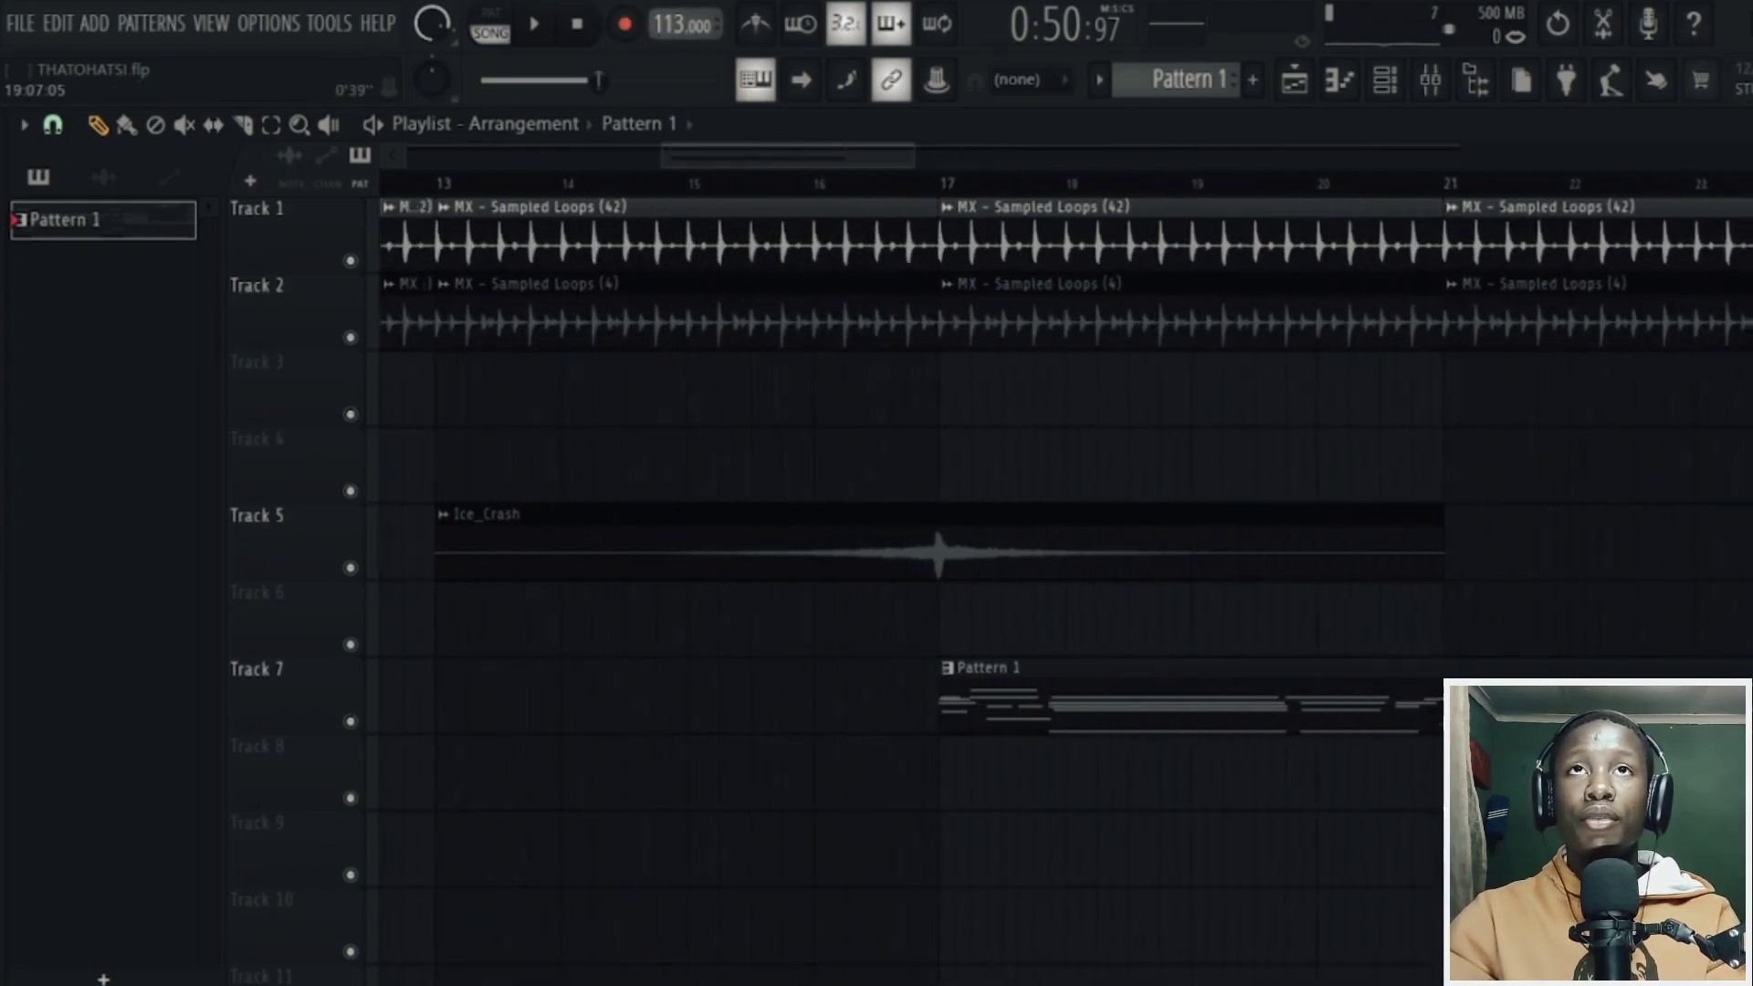
scroll(981, 140, "down", 3)
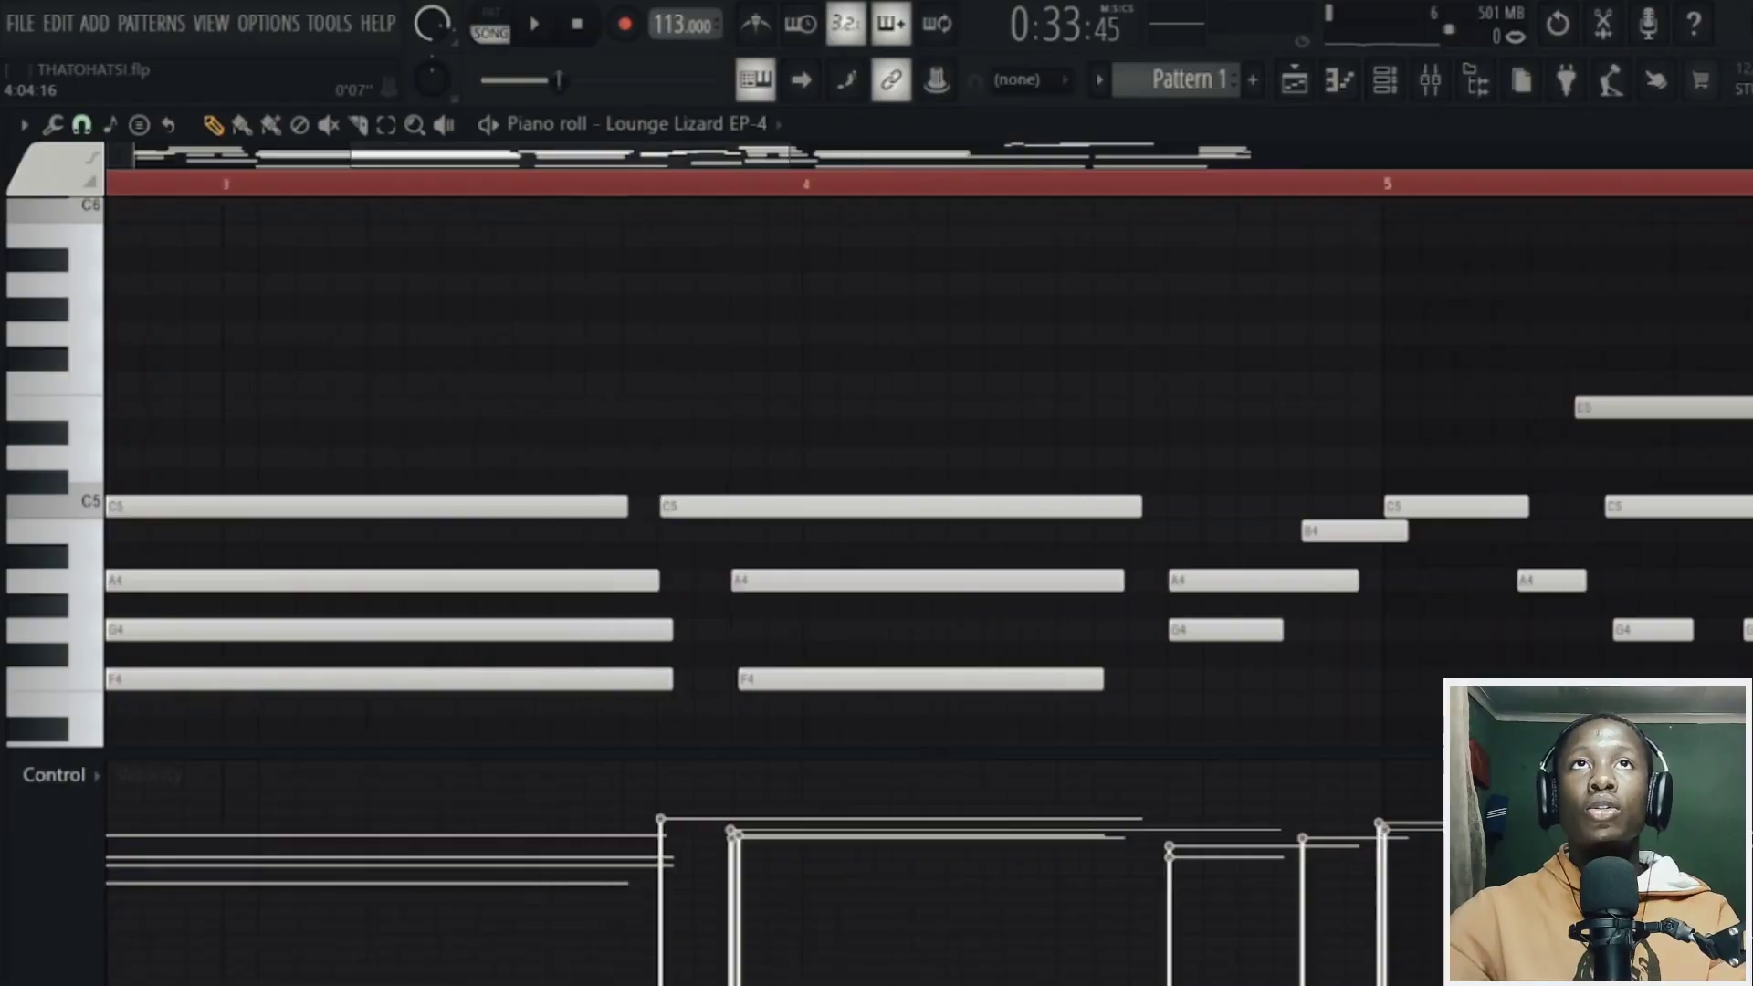
- Play and examine the Lounge Lizard EP-4 chord notes of Pattern 1 in the piano roll
scroll(814, 215, "down", 3)
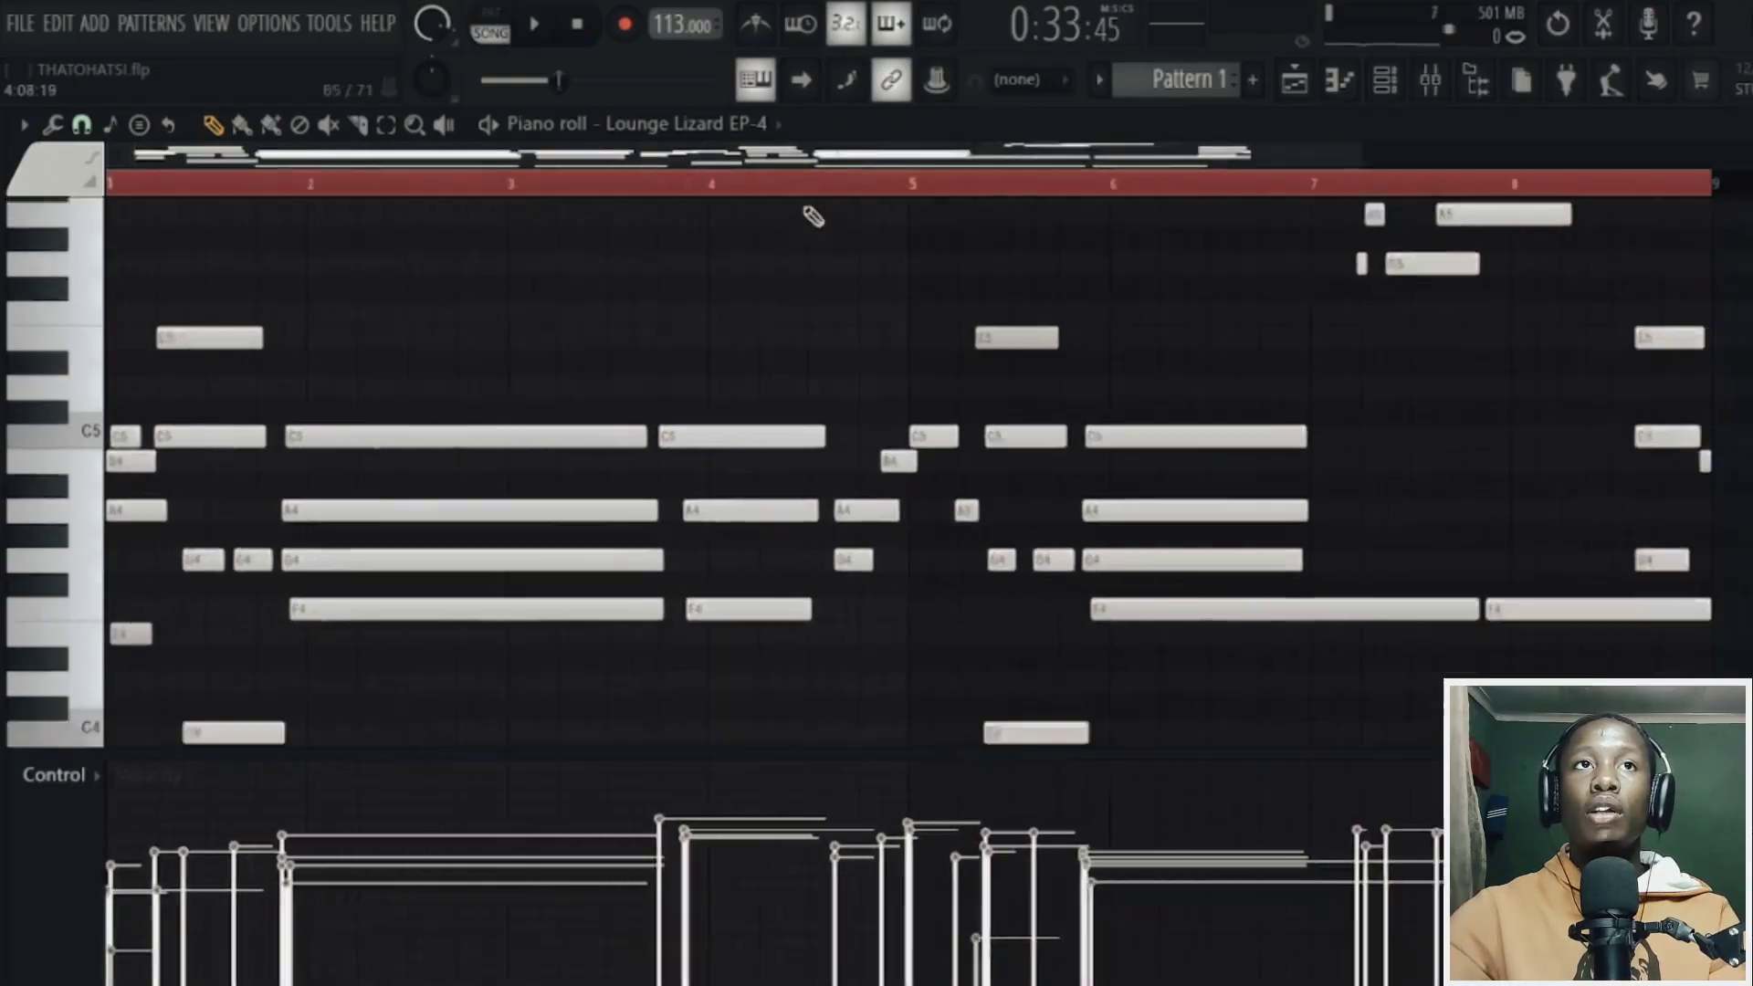
scroll(856, 162, "left", 4)
left_click_drag(840, 368, 795, 705)
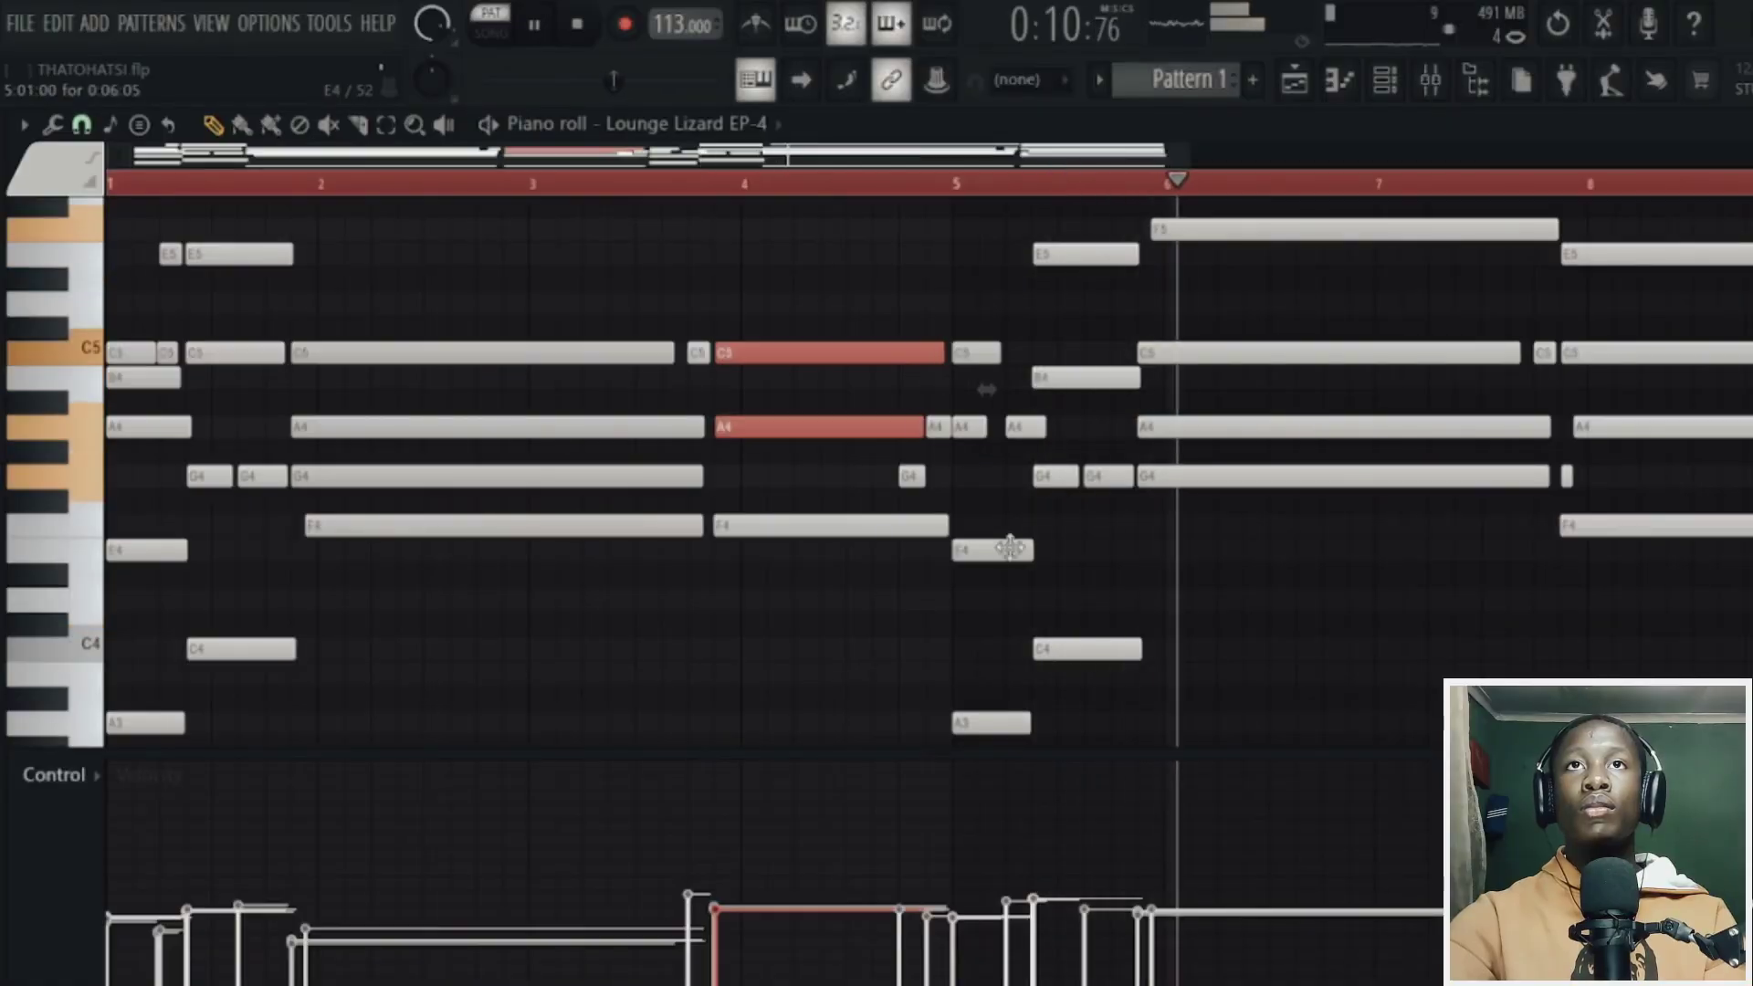
scroll(1196, 573, "up", 2)
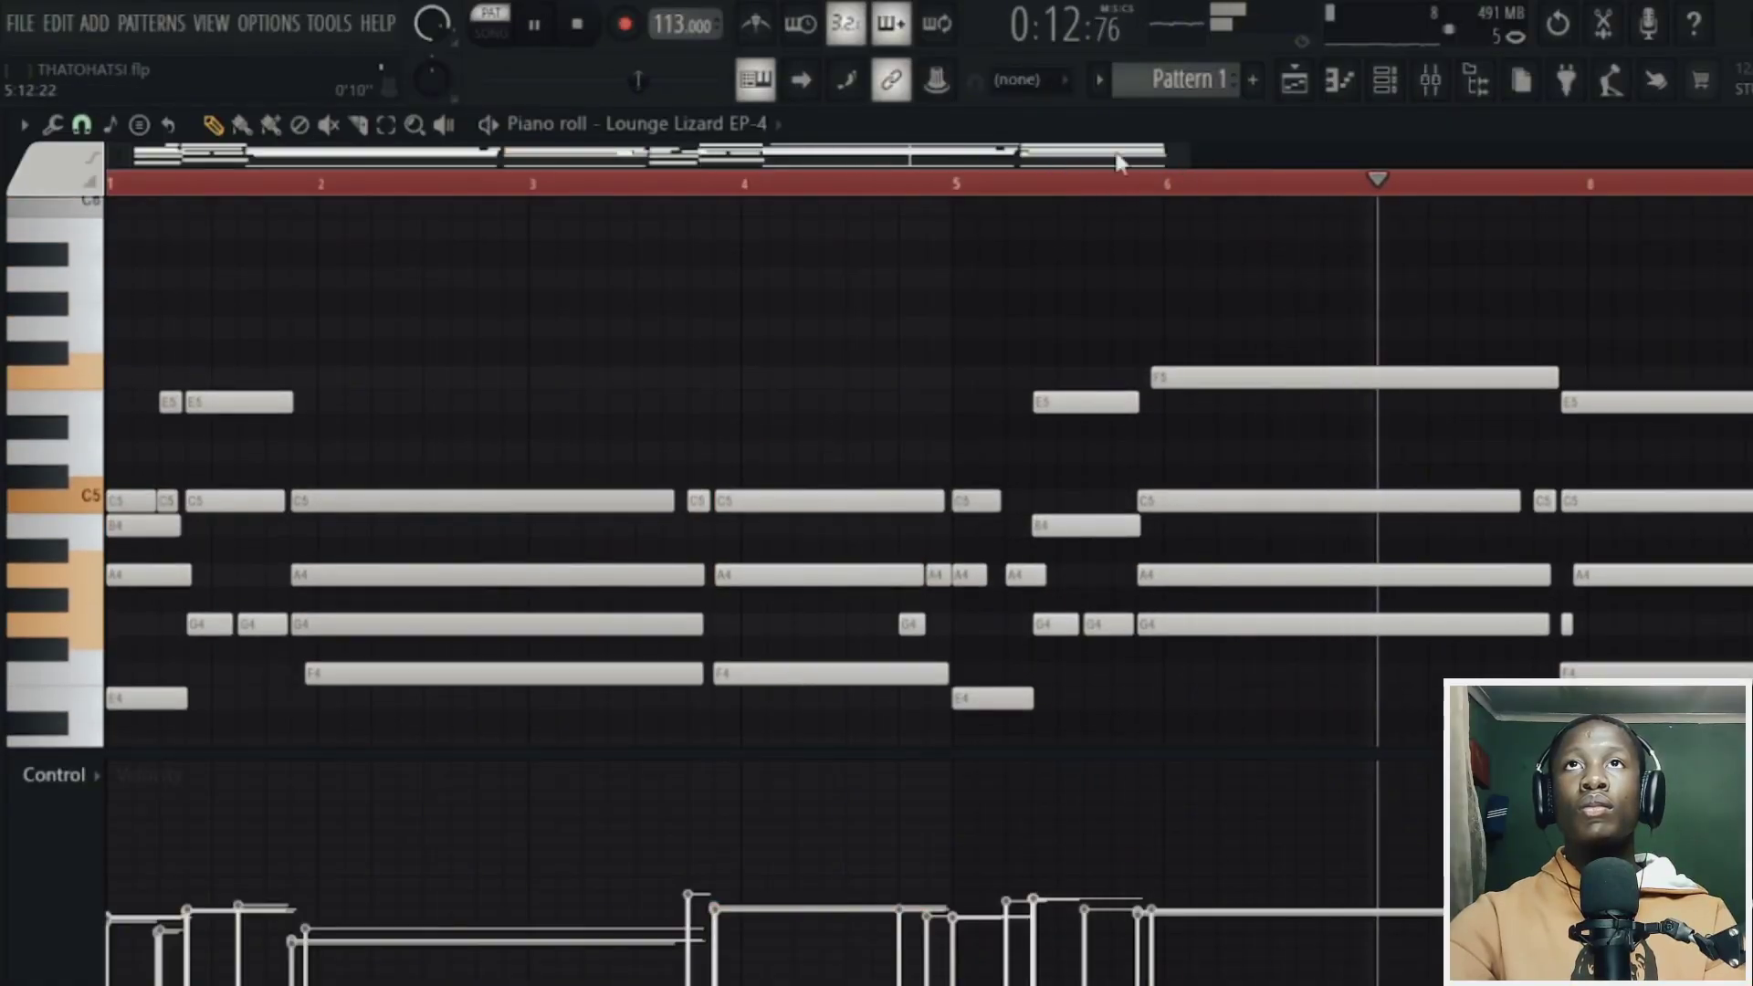
scroll(1225, 368, "right", 2)
scroll(1365, 513, "down", 3)
scroll(1364, 513, "up", 2)
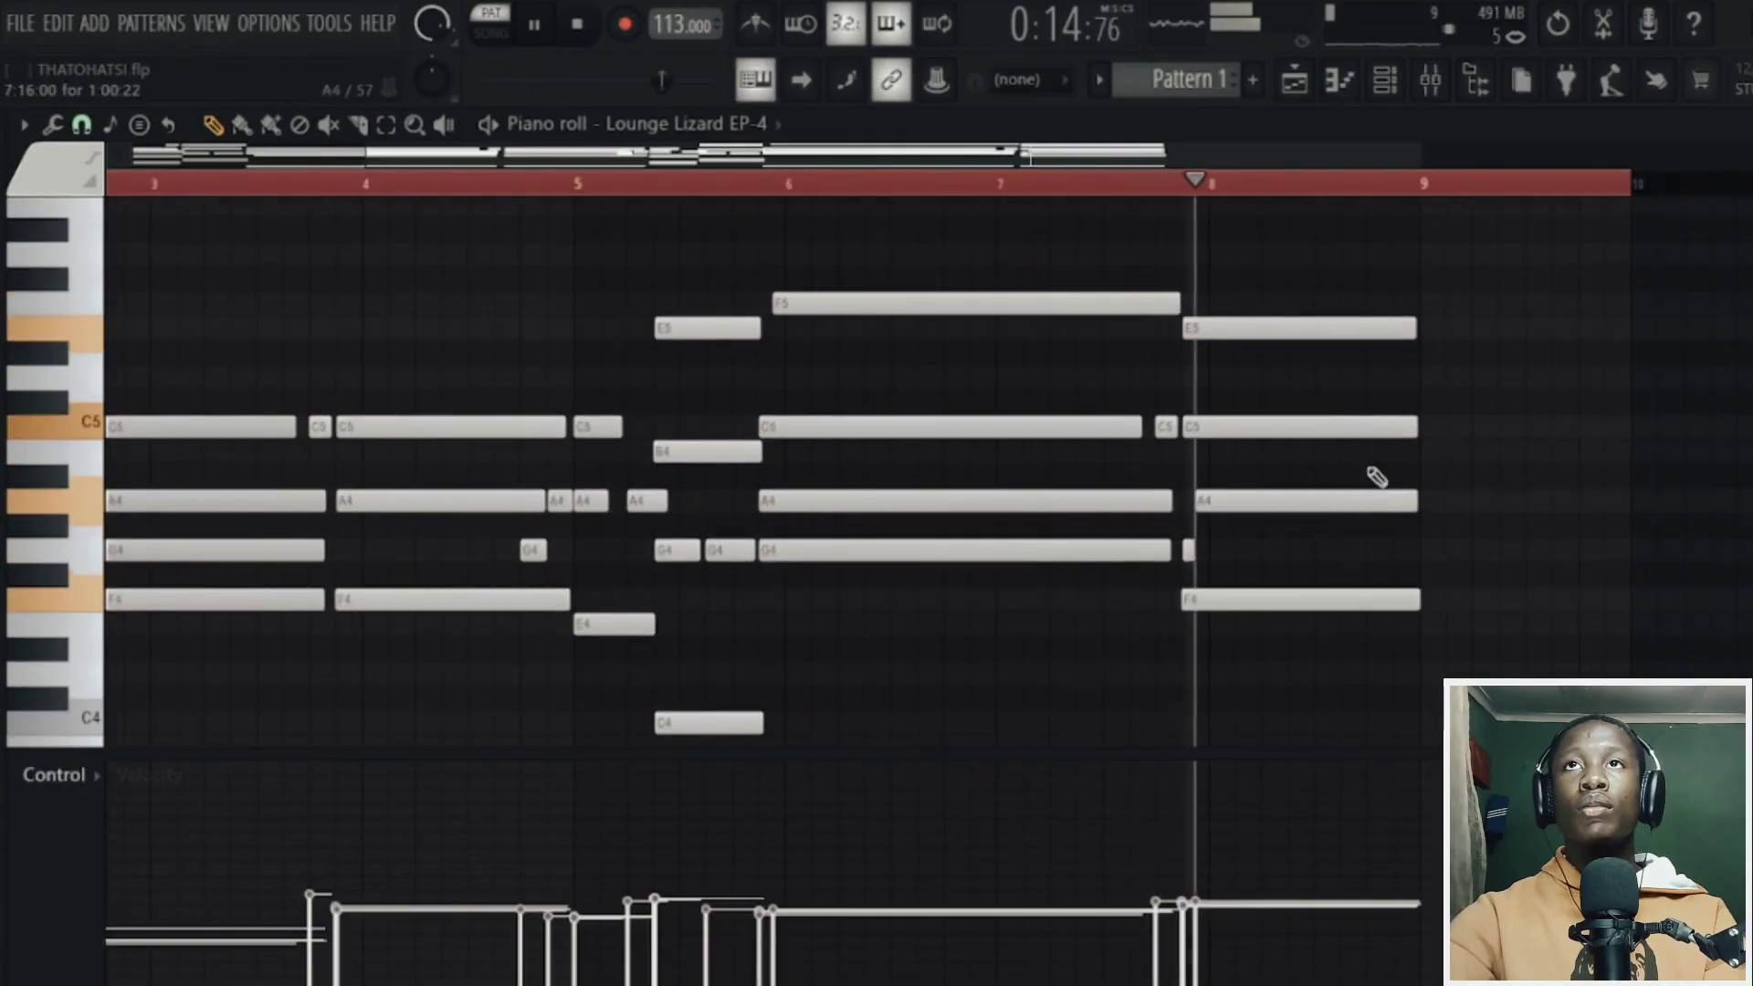
- Add a FLEX channel with the Upright Bass preset from the Essential Bass Guitars pack, and create a new pattern for it
left_click(1291, 88)
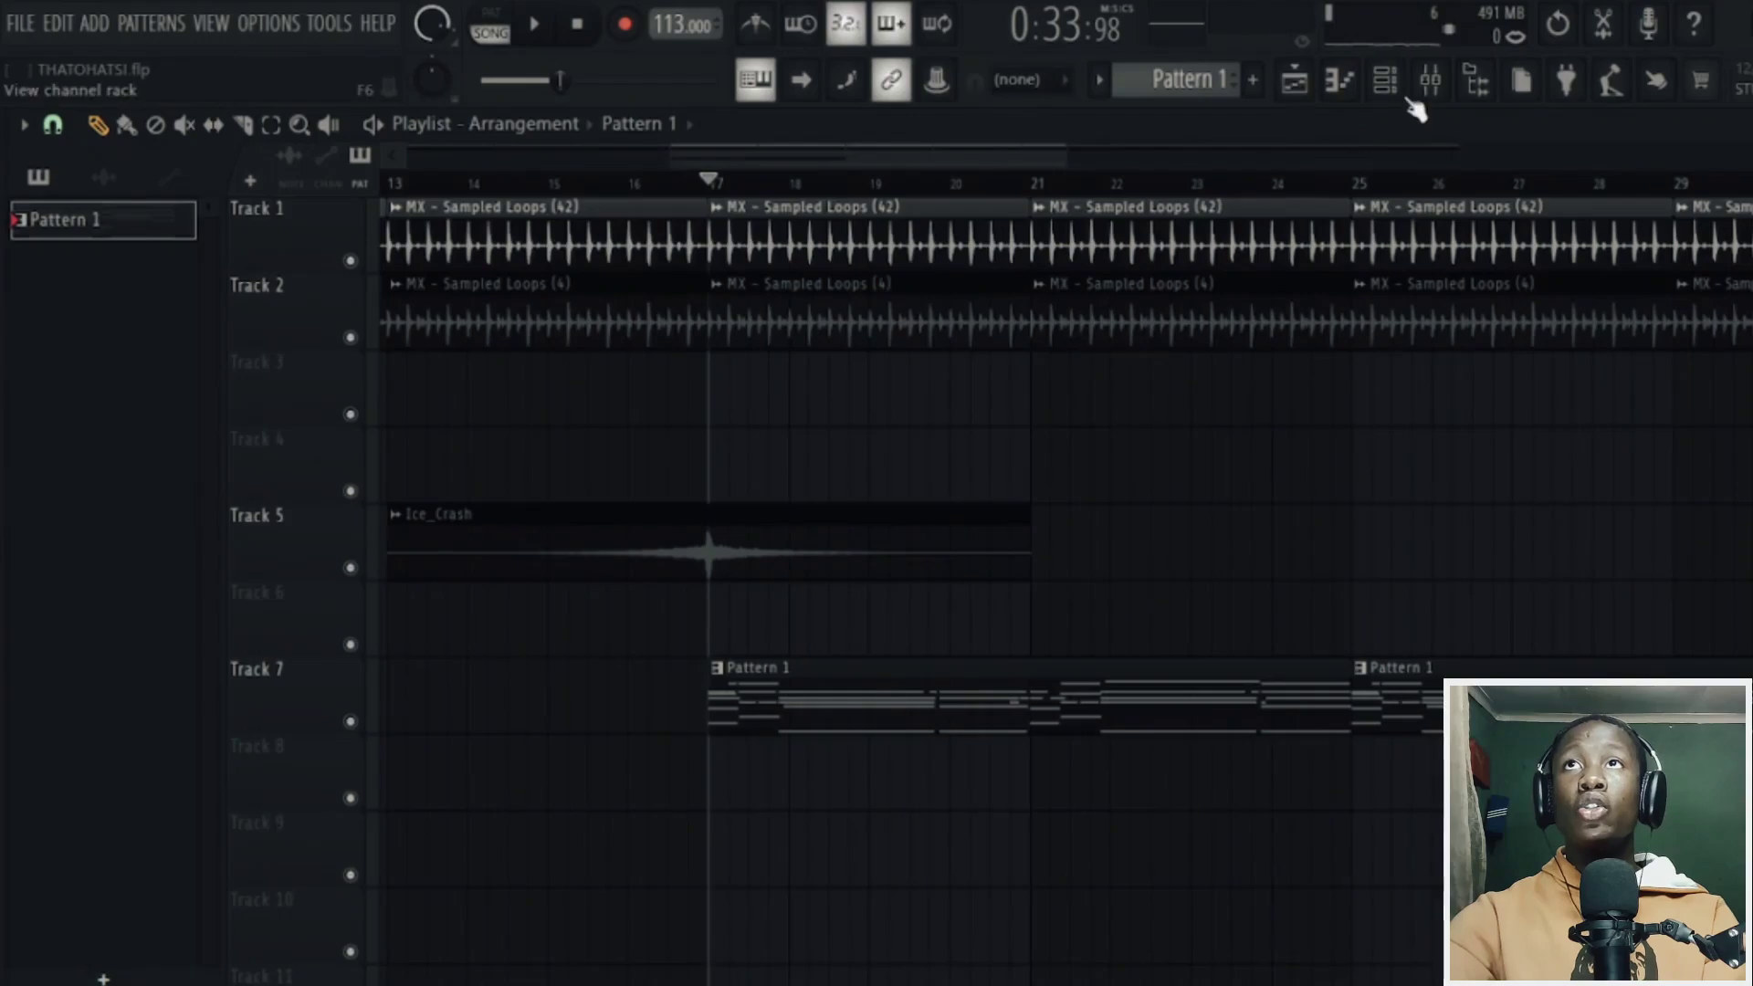
left_click(1388, 84)
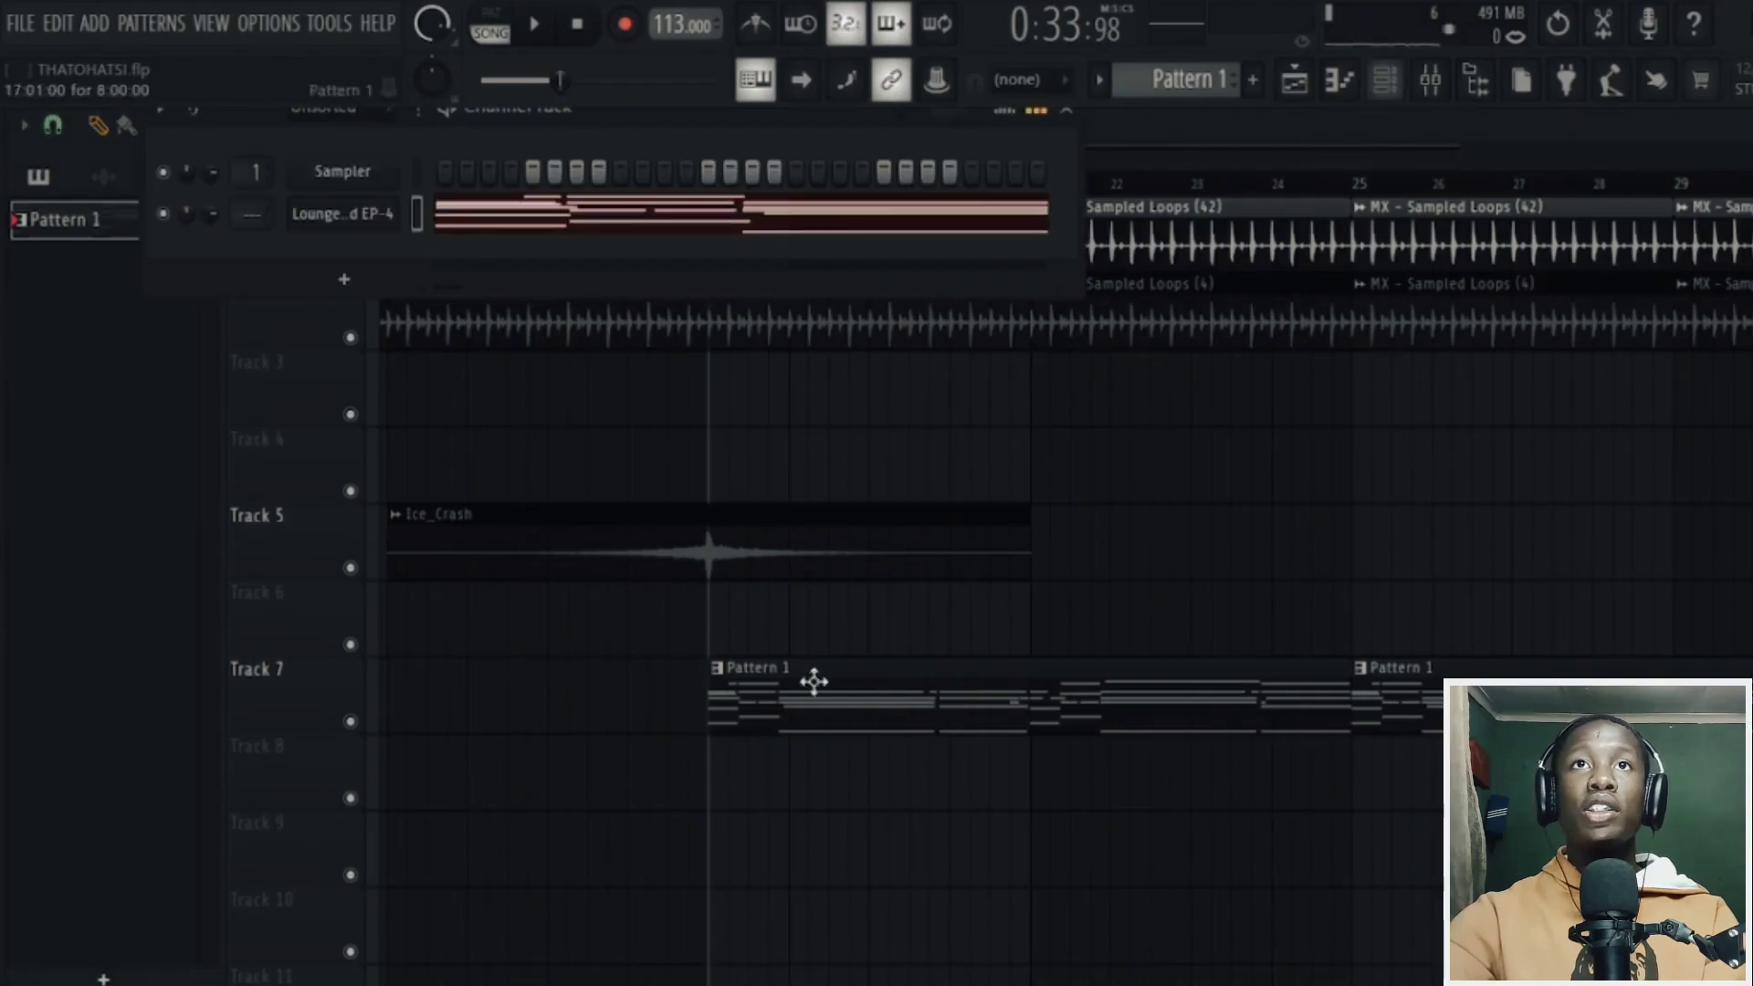
left_click(345, 280)
left_click(863, 165)
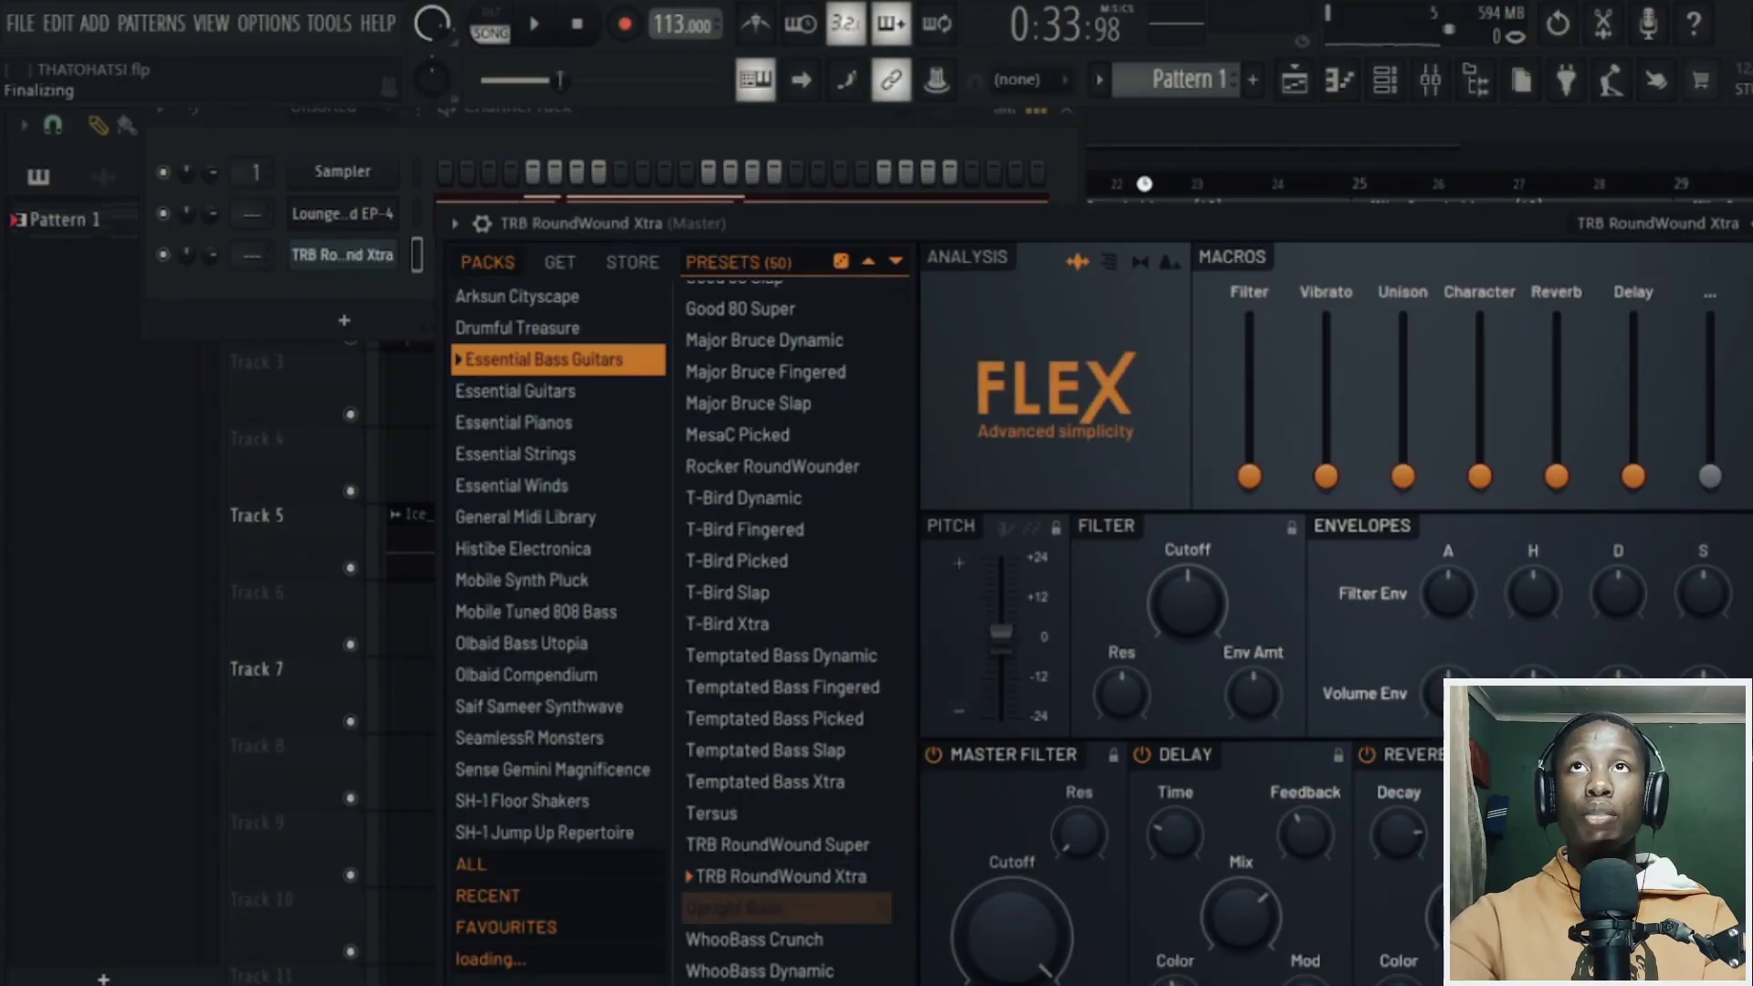
left_click(785, 908)
left_click(1296, 82)
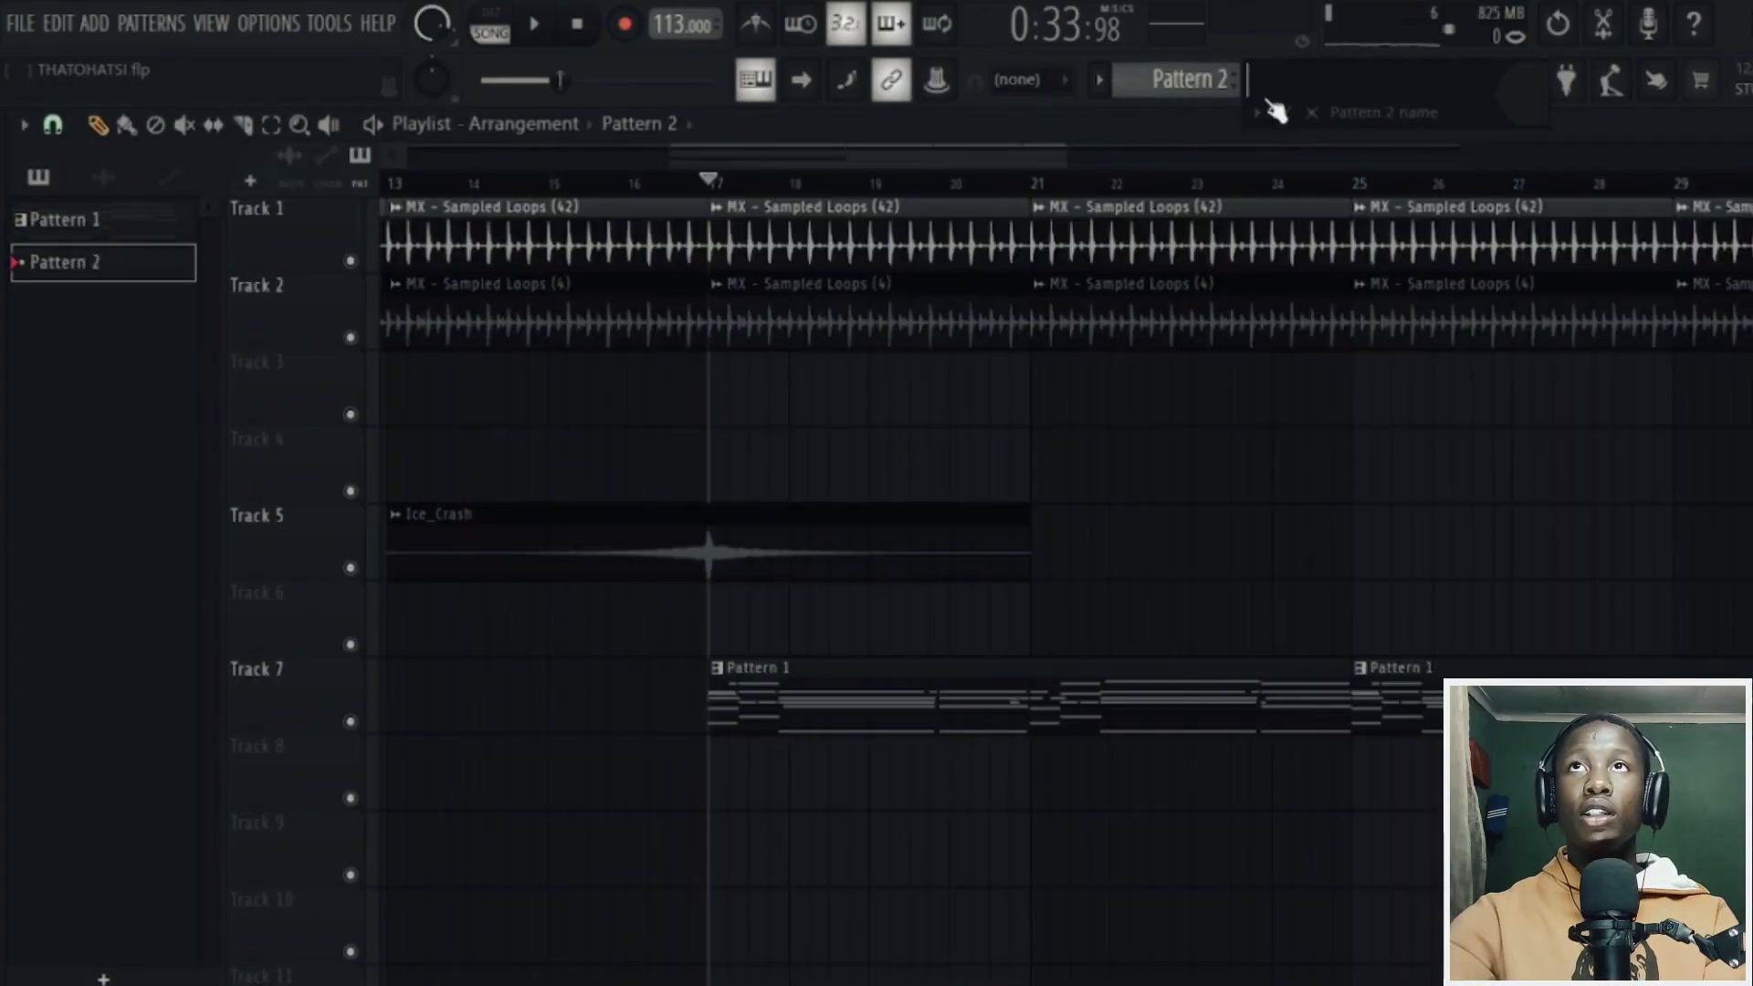
- Open the Upright Bass pattern in the piano roll and copy its A3 note from bar 5 to the start of bar 1
scroll(767, 608, "down", 5)
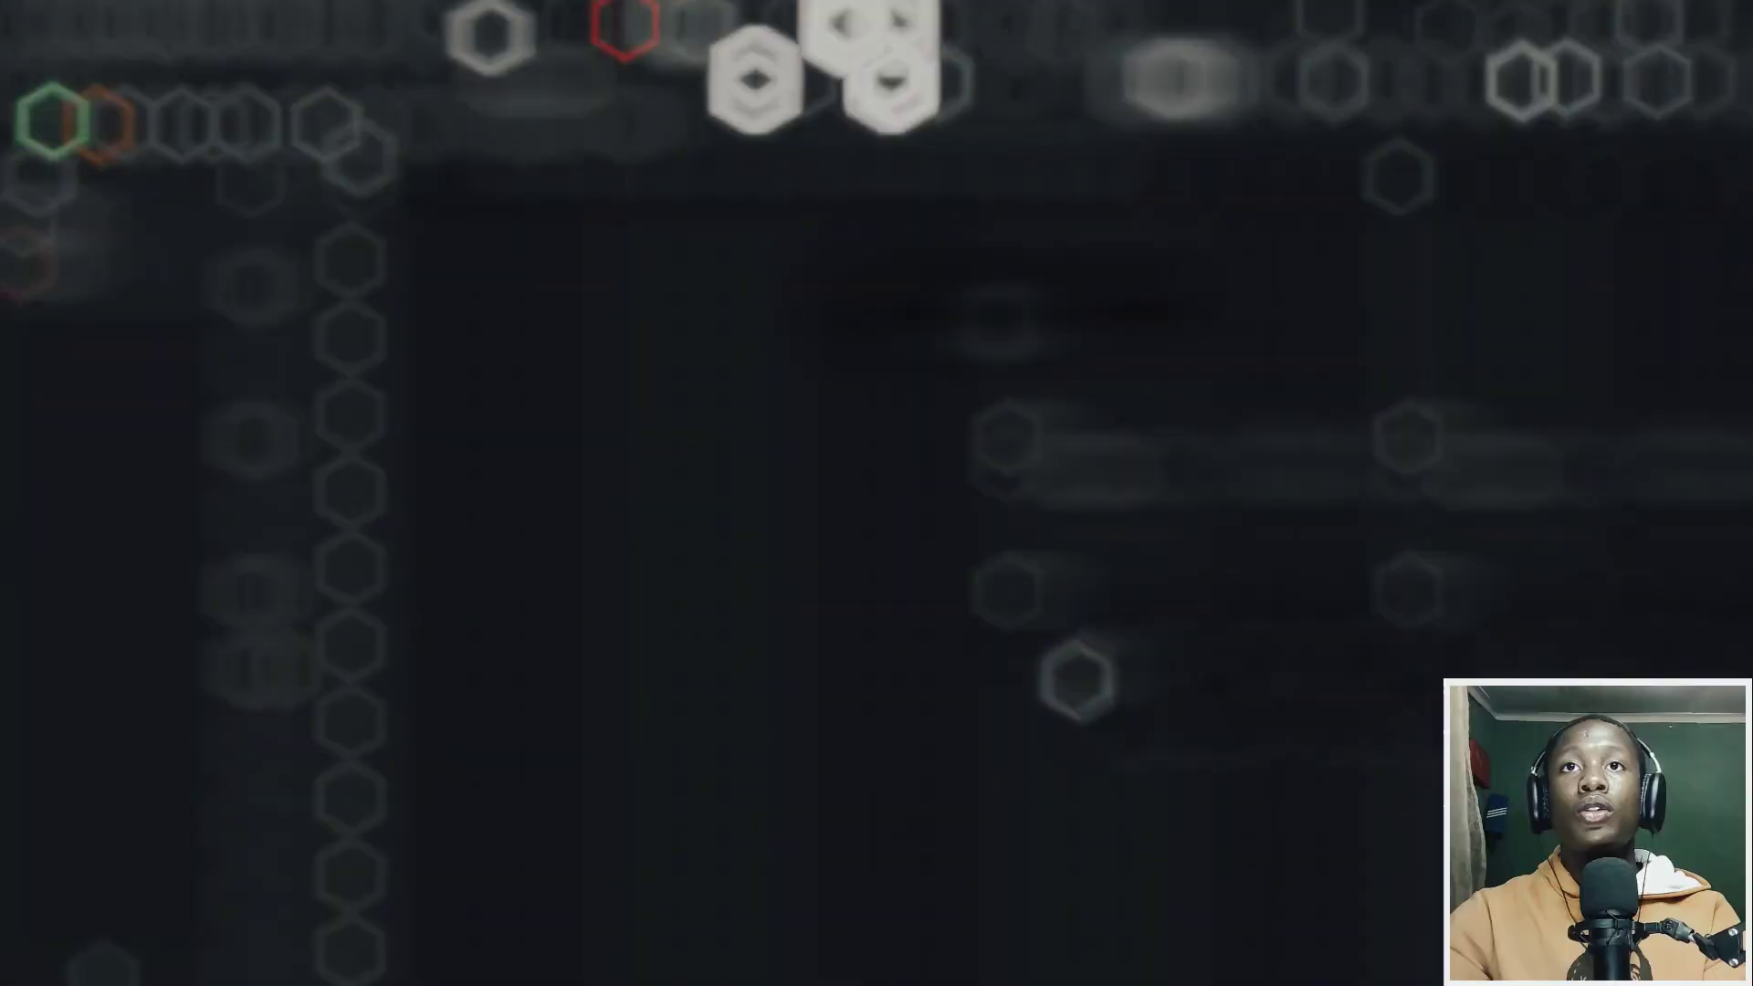
double_click(1142, 630)
scroll(1225, 603, "down", 5)
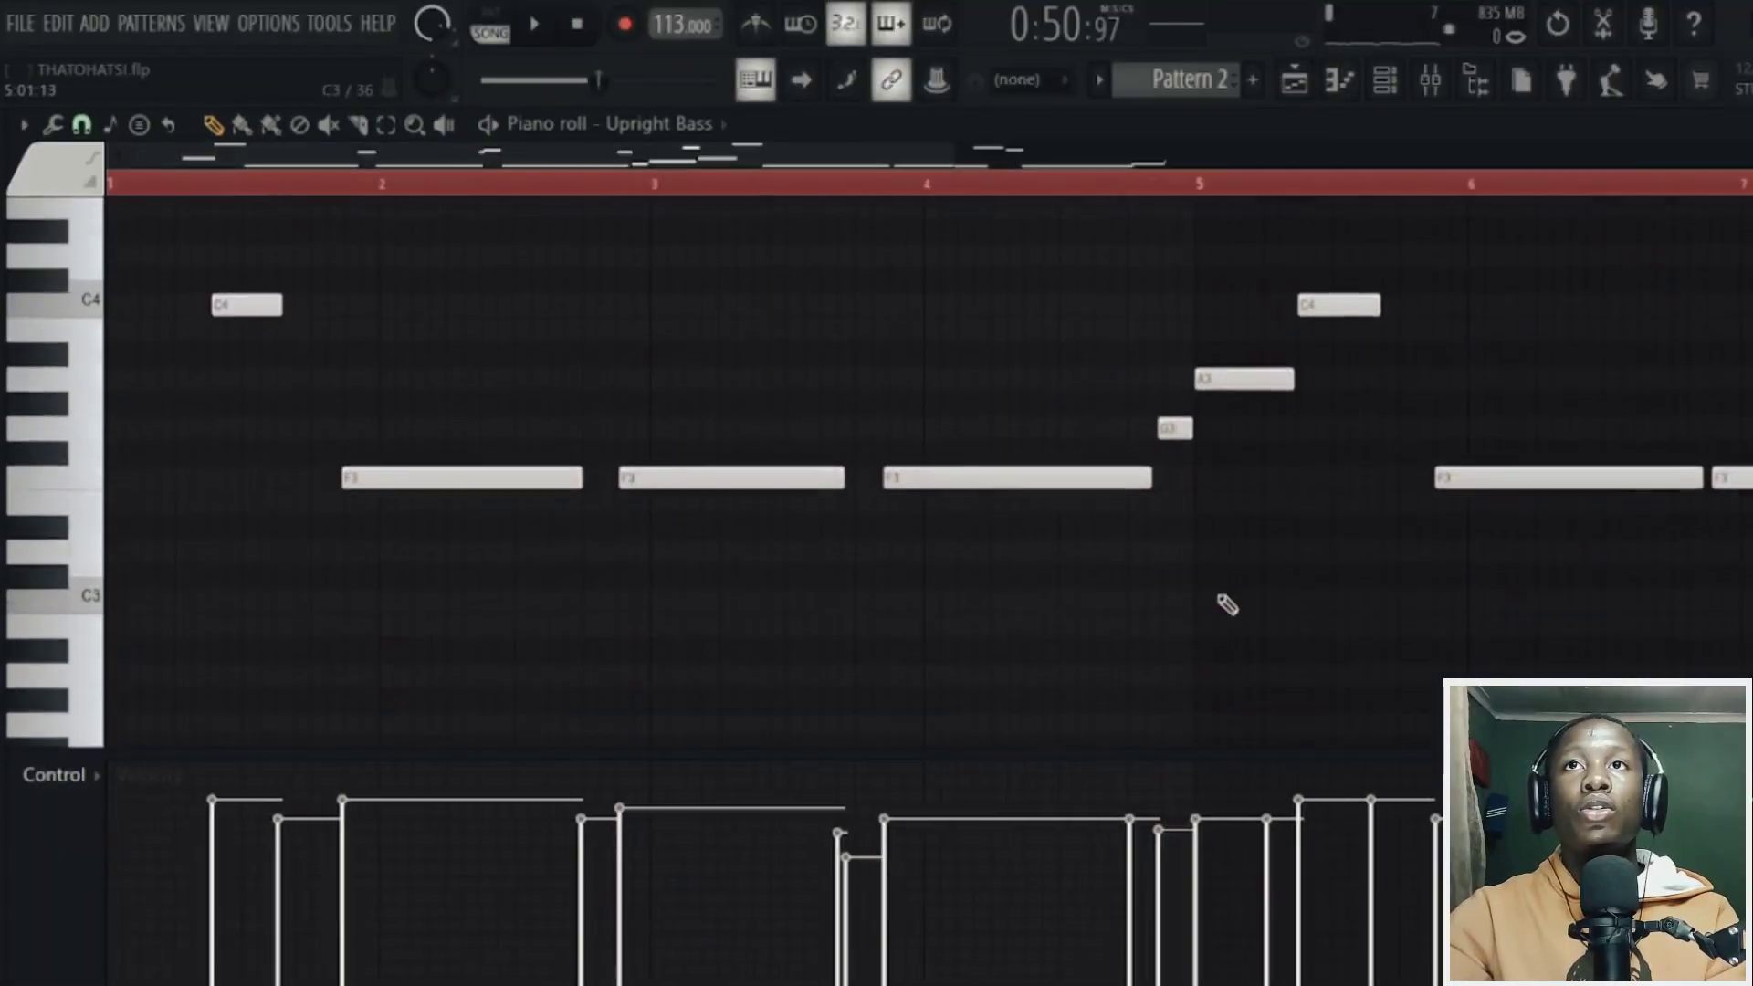
left_click_drag(676, 355, 26, 427)
scroll(536, 466, "up", 3)
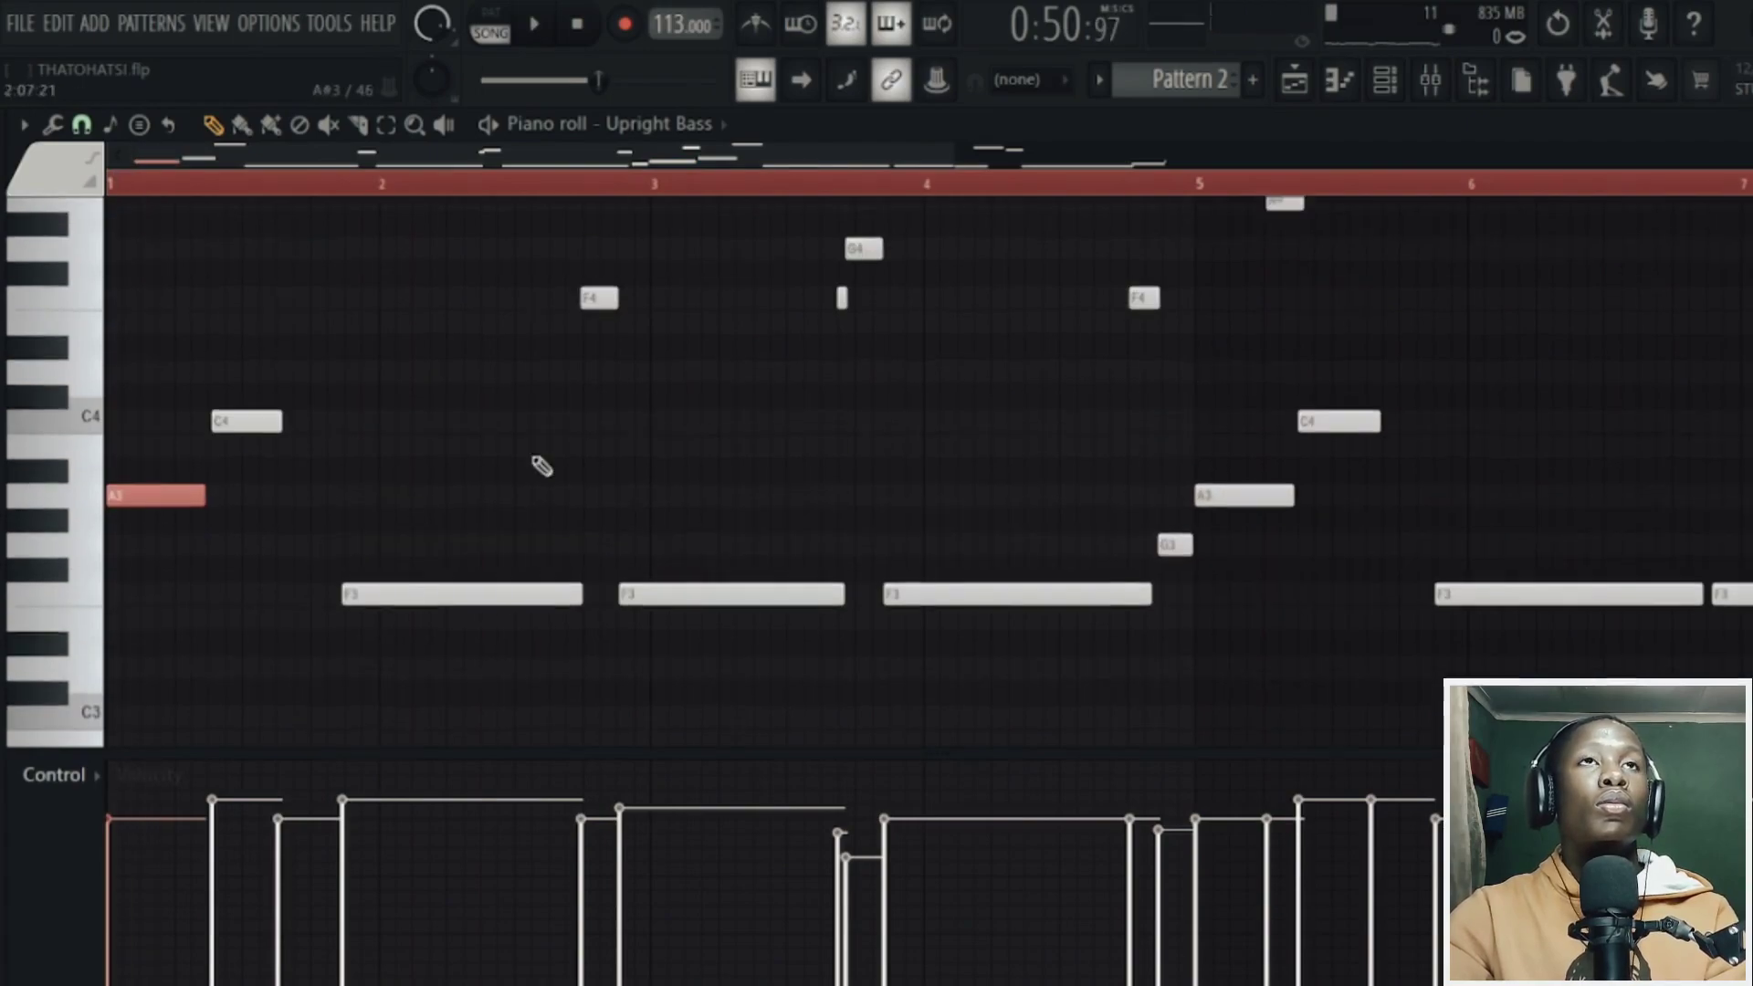
- Select all the Upright Bass notes, play them back and raise their velocities to one uniform high level
key("ctrl+a")
scroll(666, 450, "up", 2)
scroll(665, 450, "up", 4)
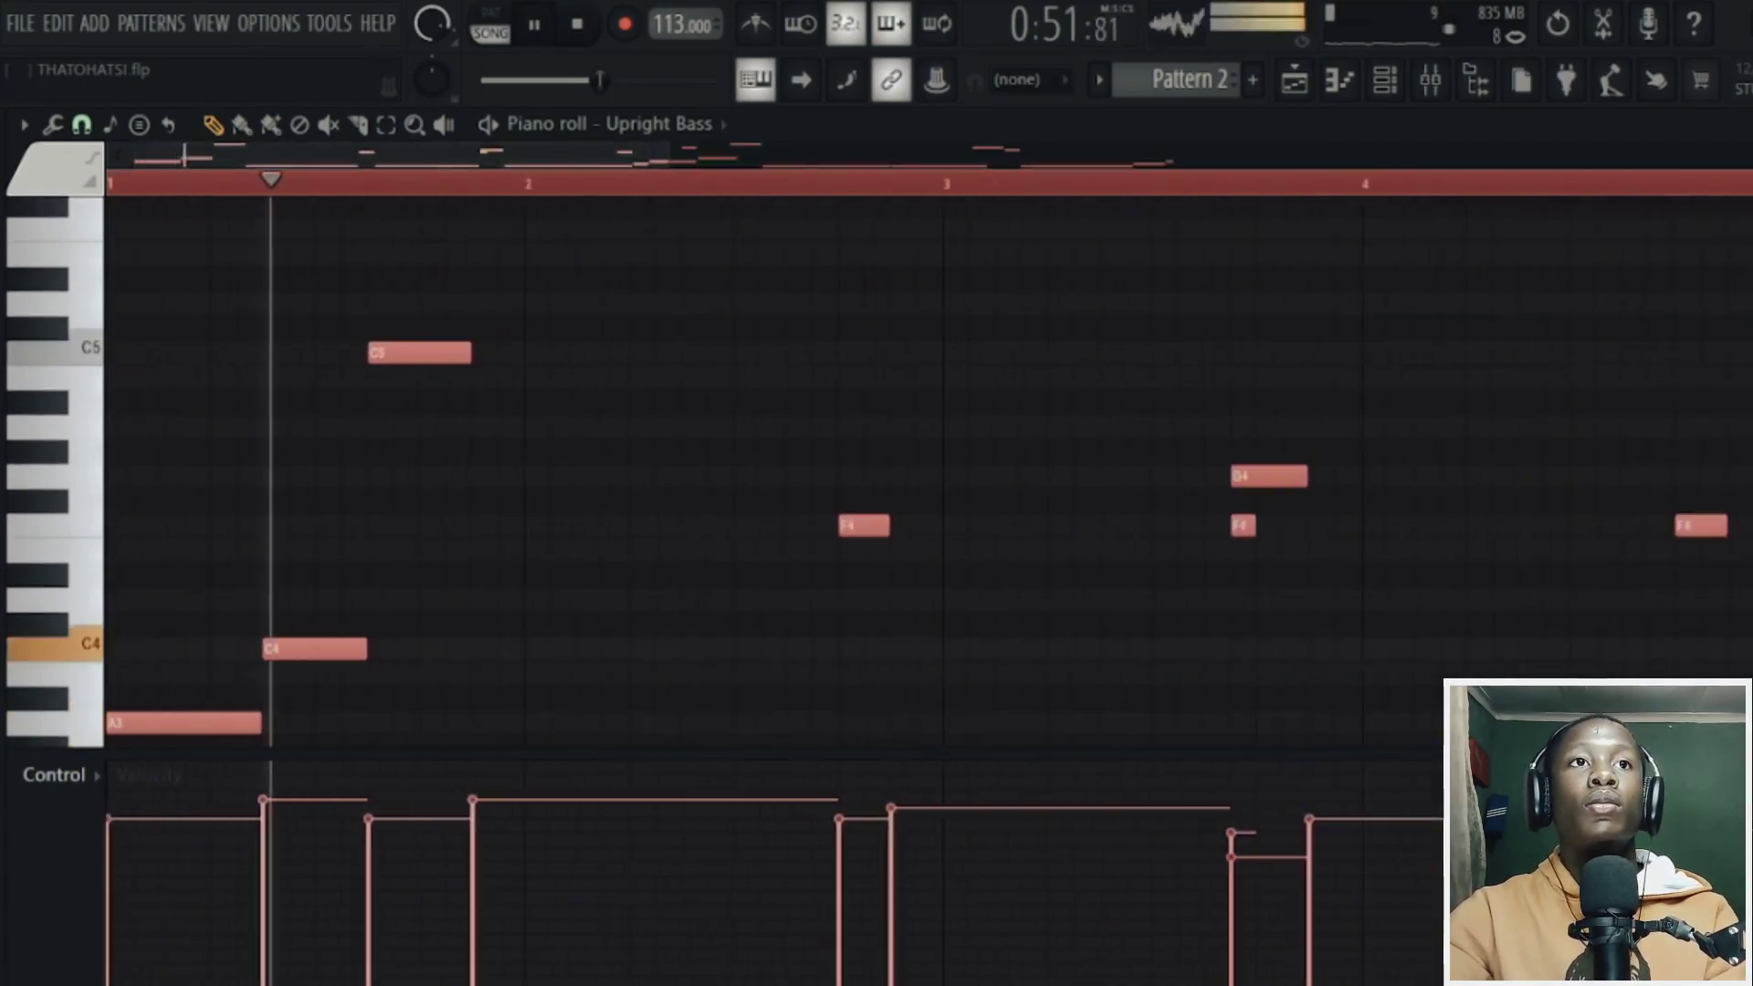
key("space")
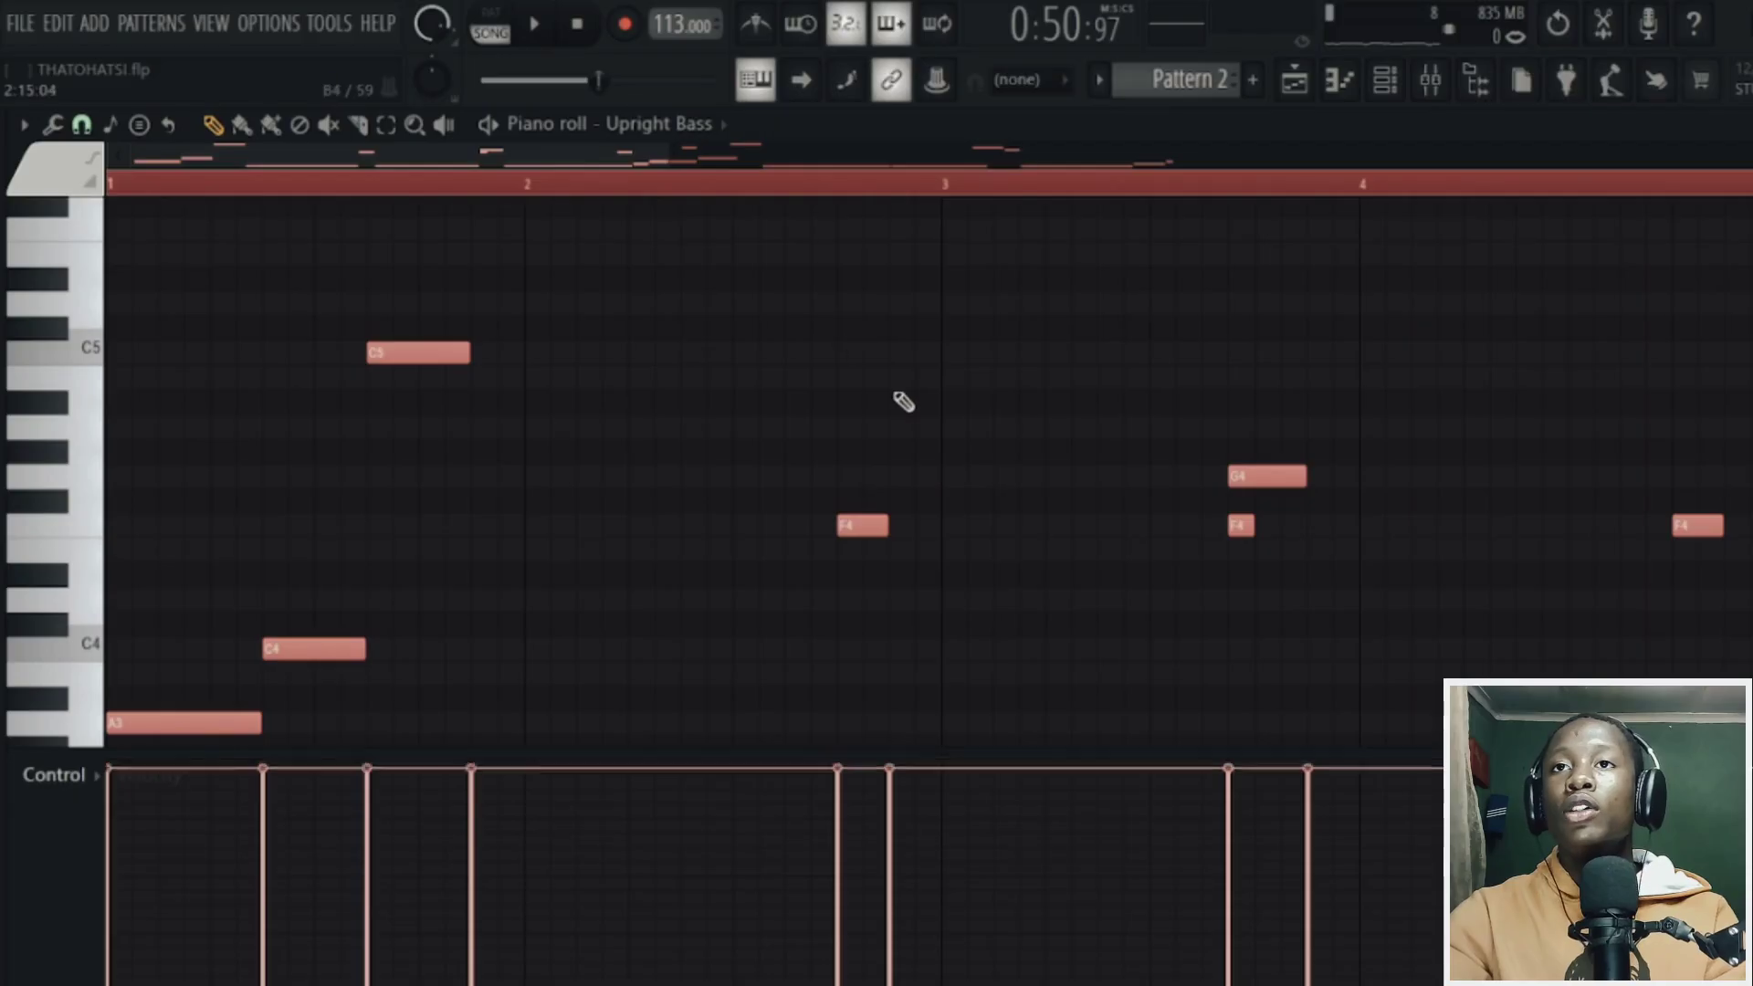
- Trim overlapping Upright Bass notes: start bar 3's G4 where the F4 ends, and end the long F3 where bar 4's F4 starts
scroll(1227, 528, "down", 3)
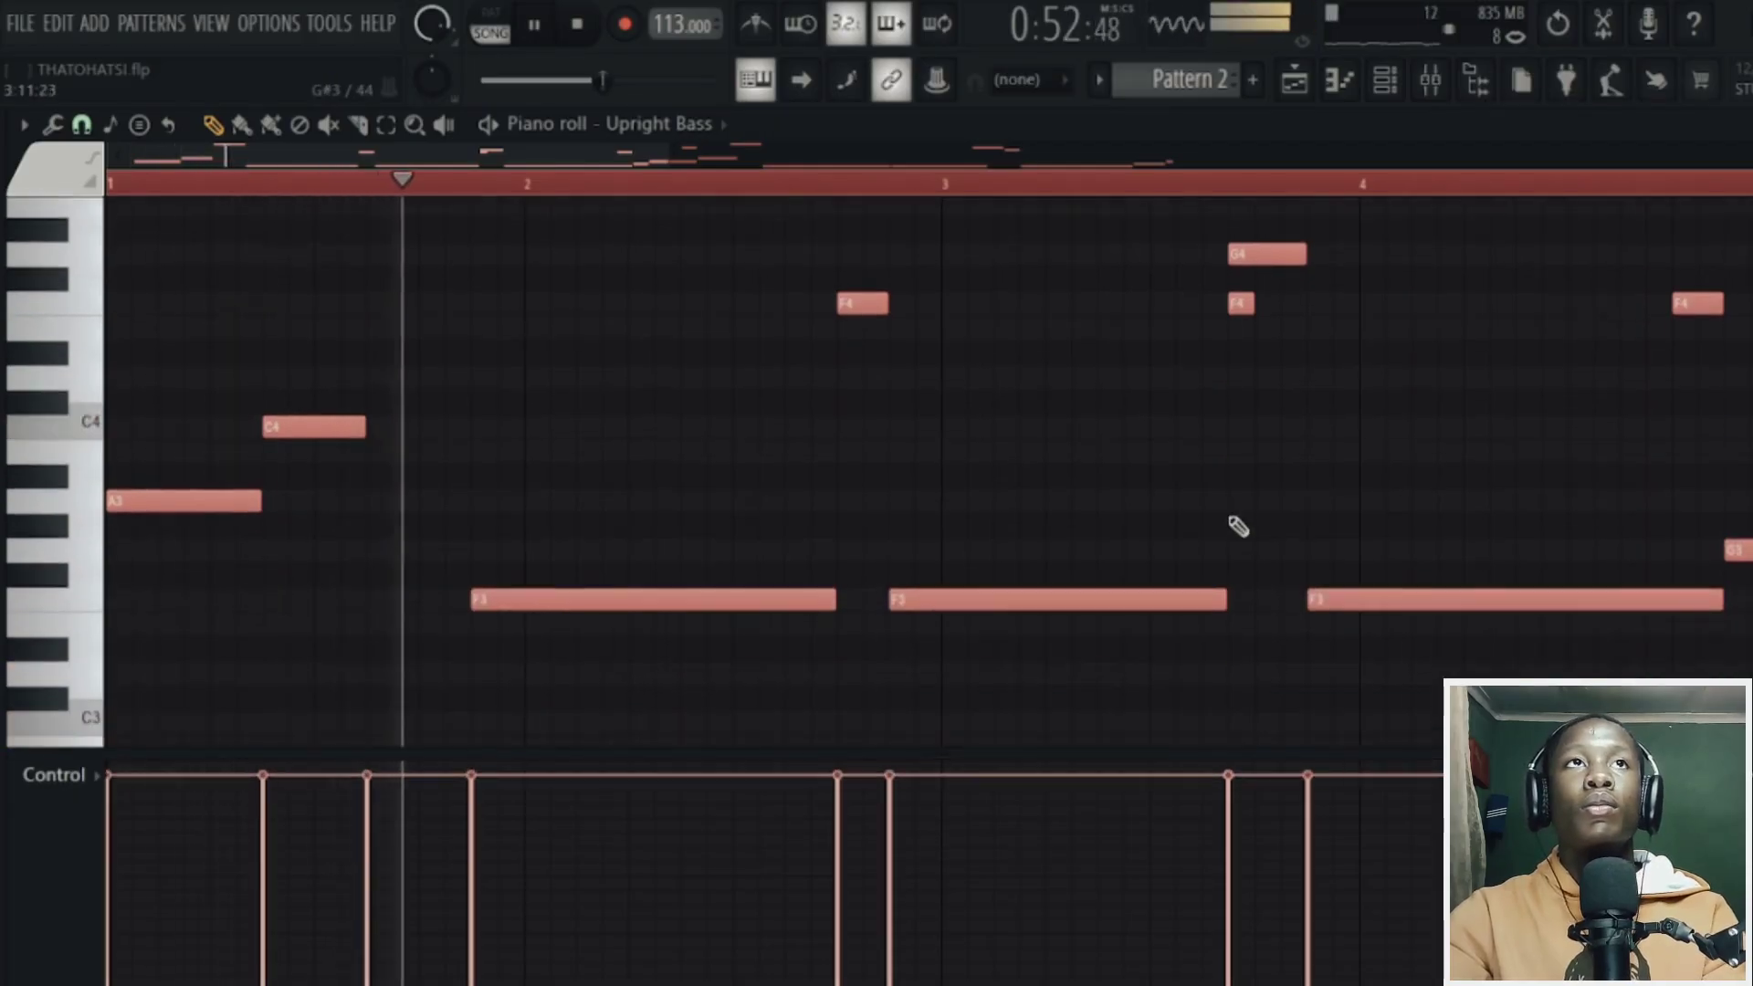
scroll(1238, 522, "up", 3)
key("ctrl+d")
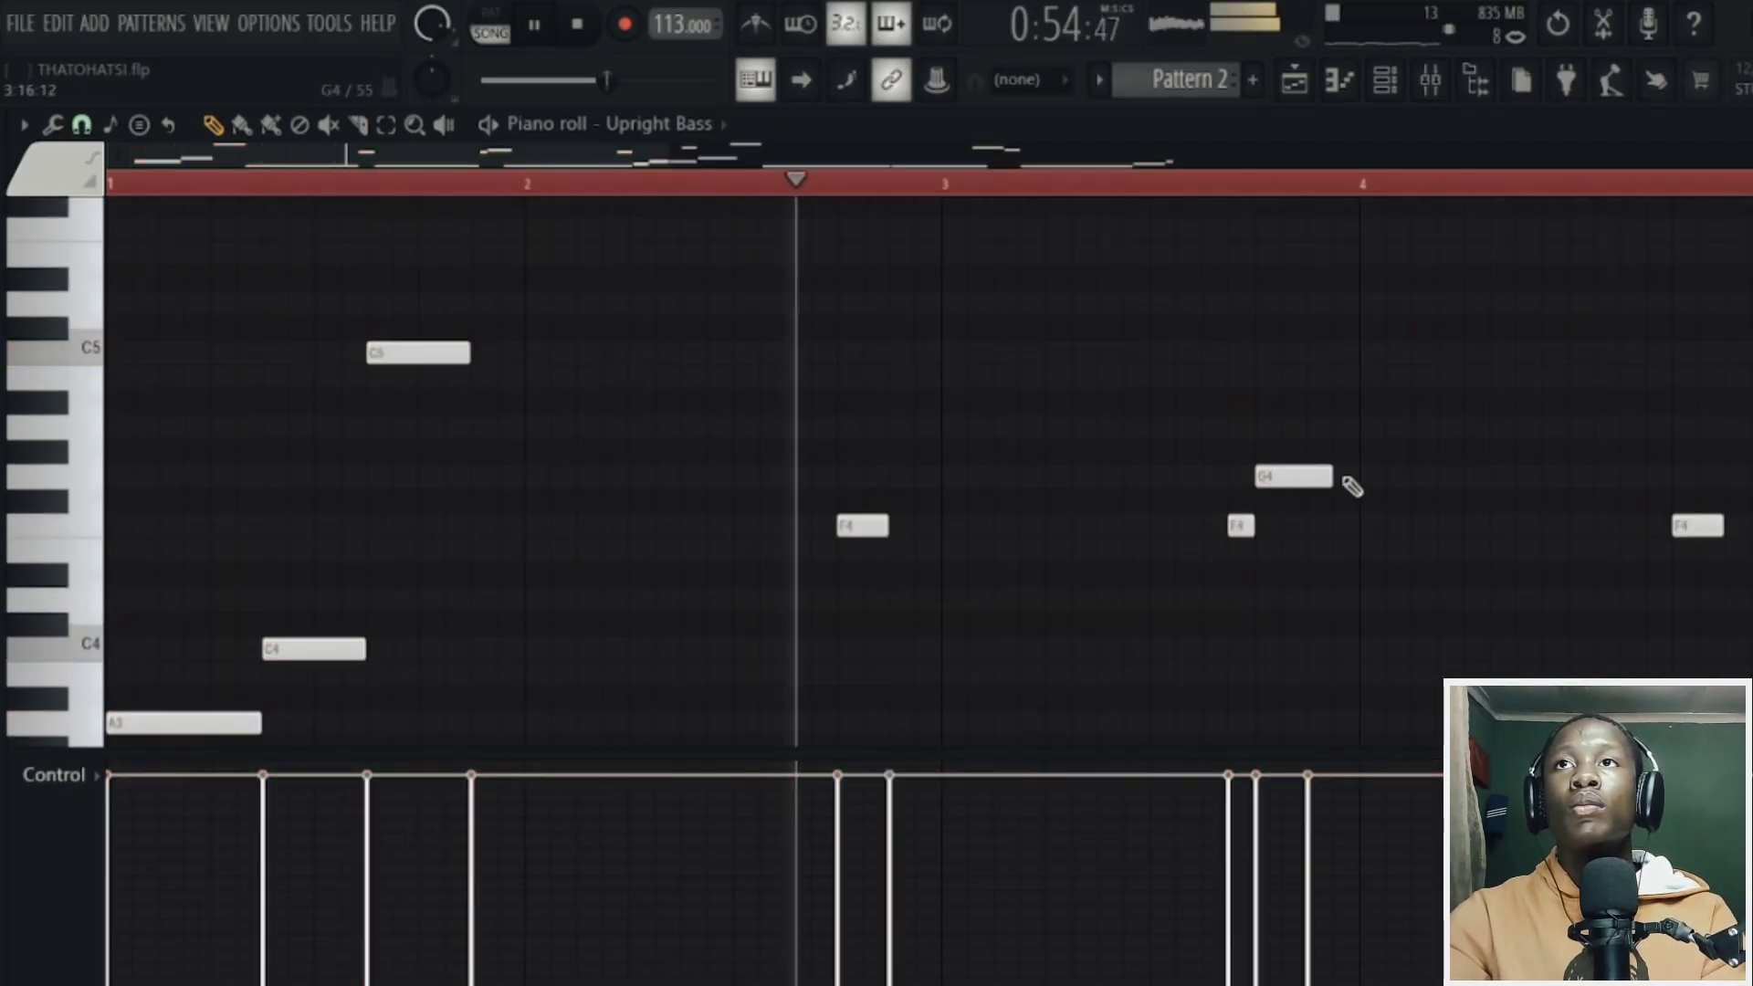
scroll(1318, 497, "down", 3)
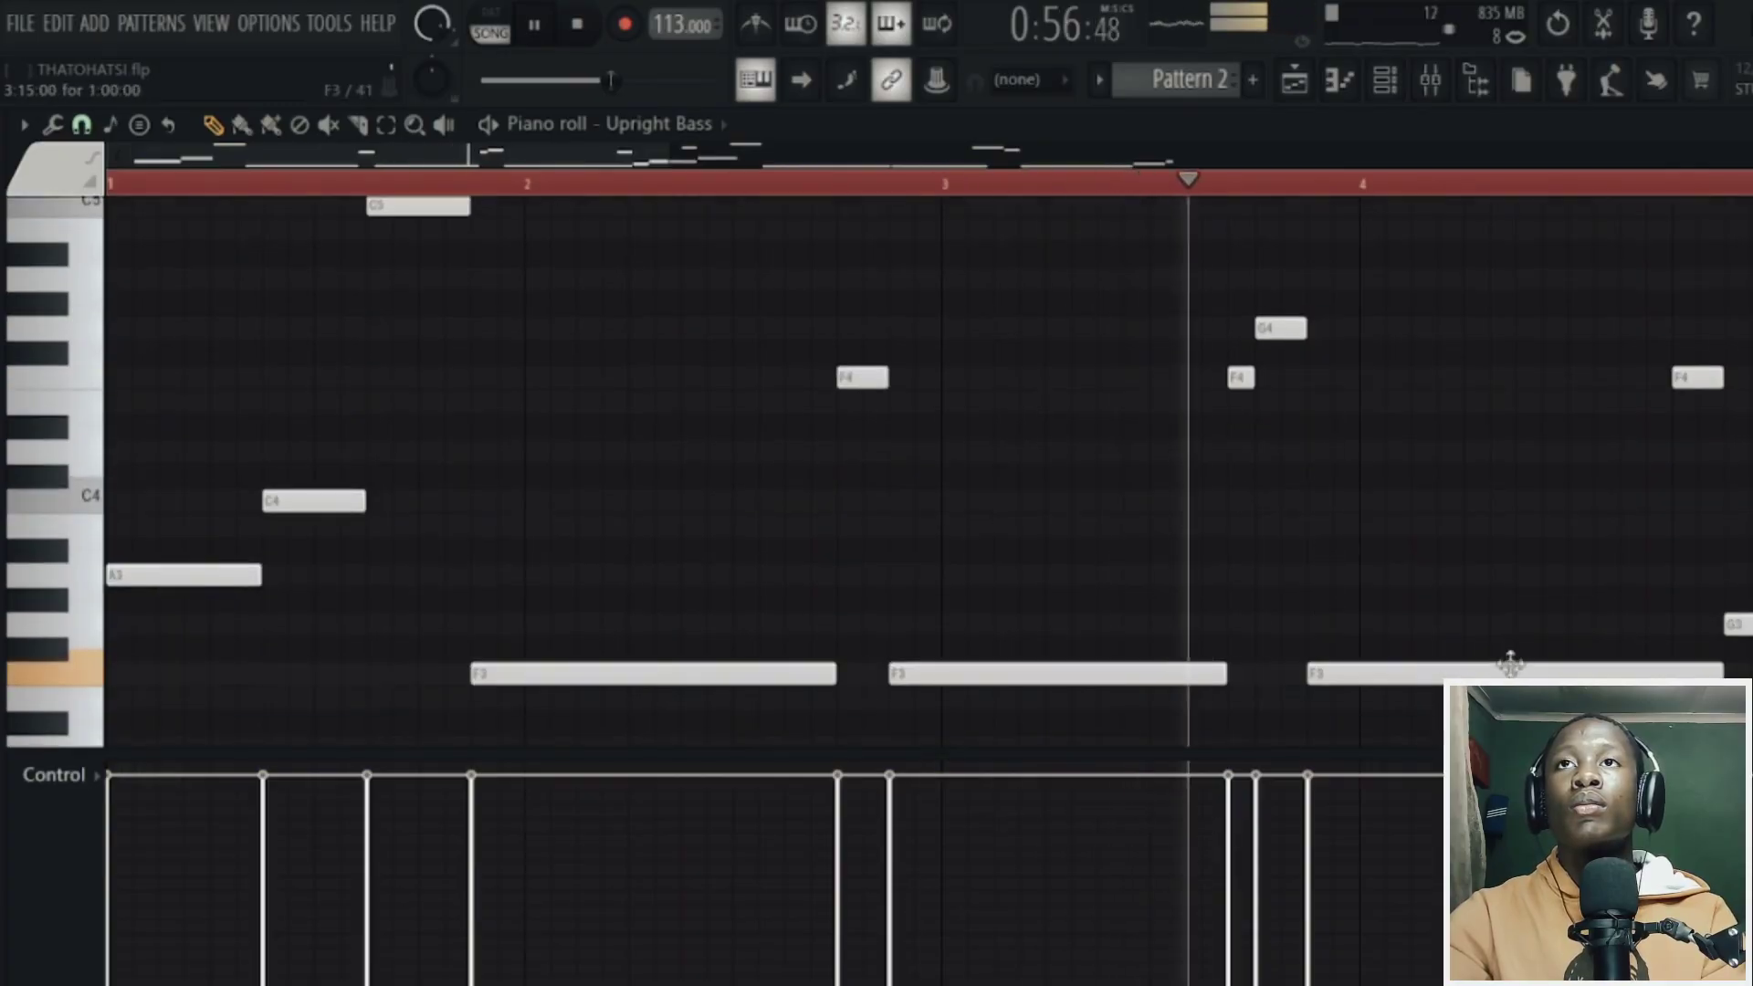
left_click(1089, 157)
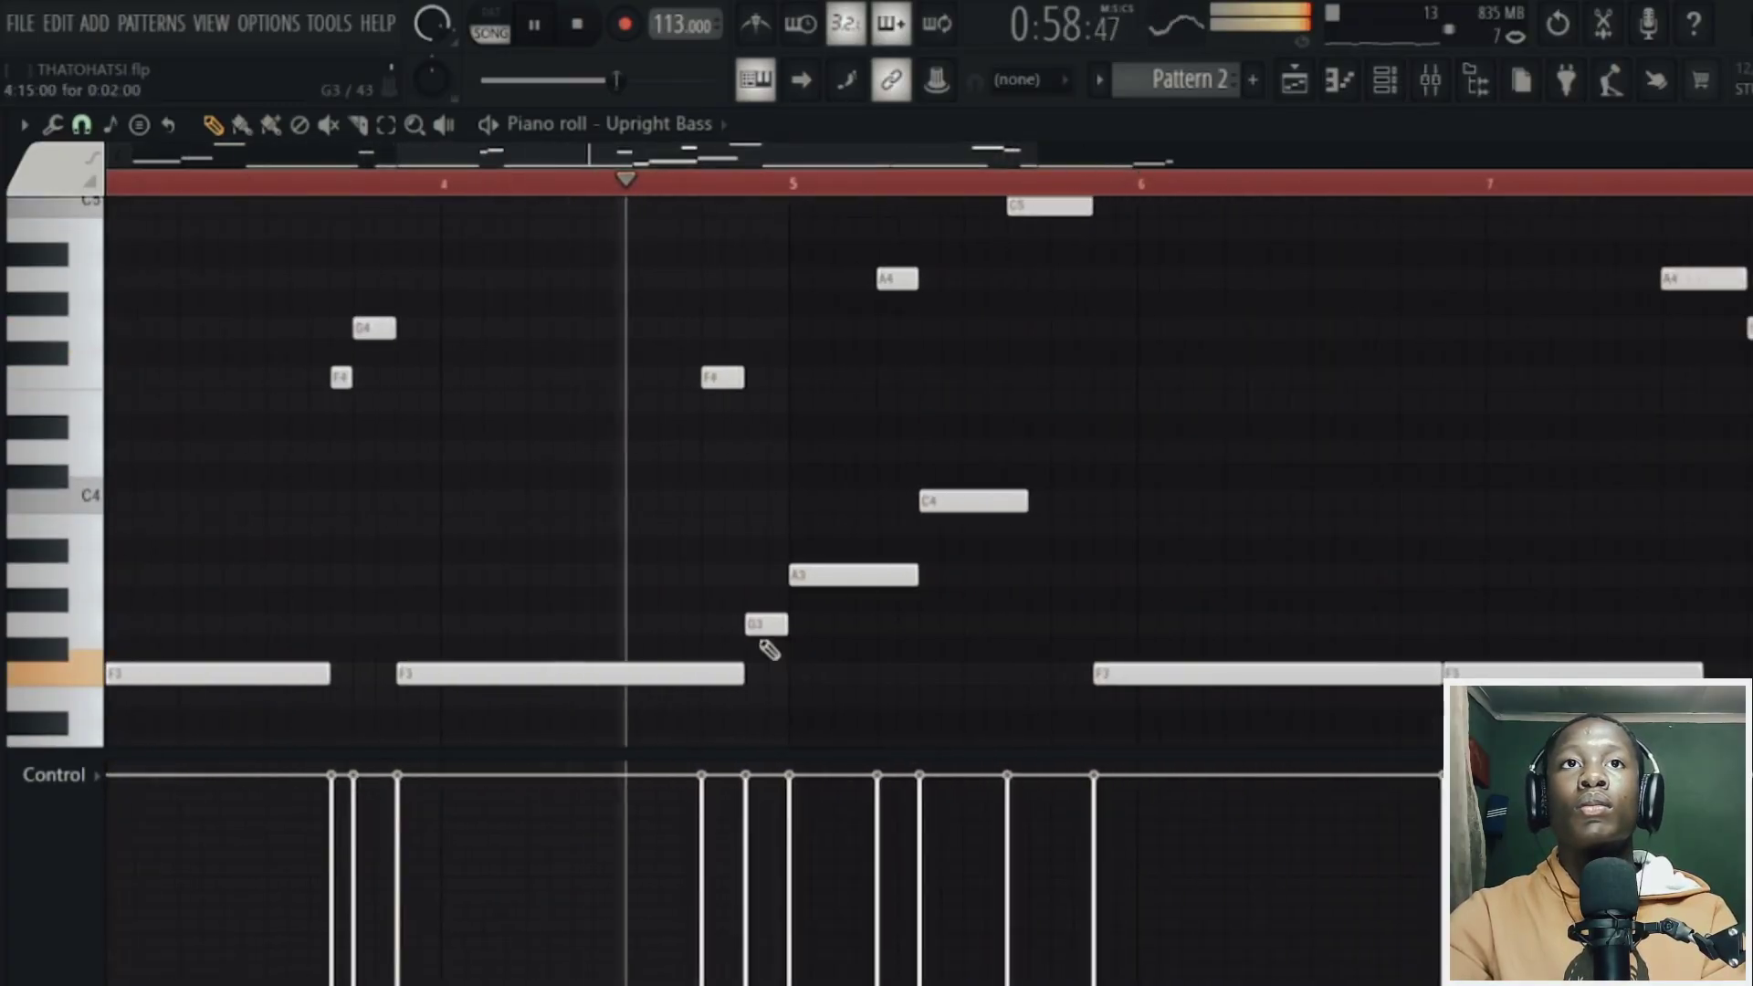
left_click_drag(735, 670, 703, 671)
scroll(1041, 532, "up", 4)
scroll(1092, 540, "down", 4)
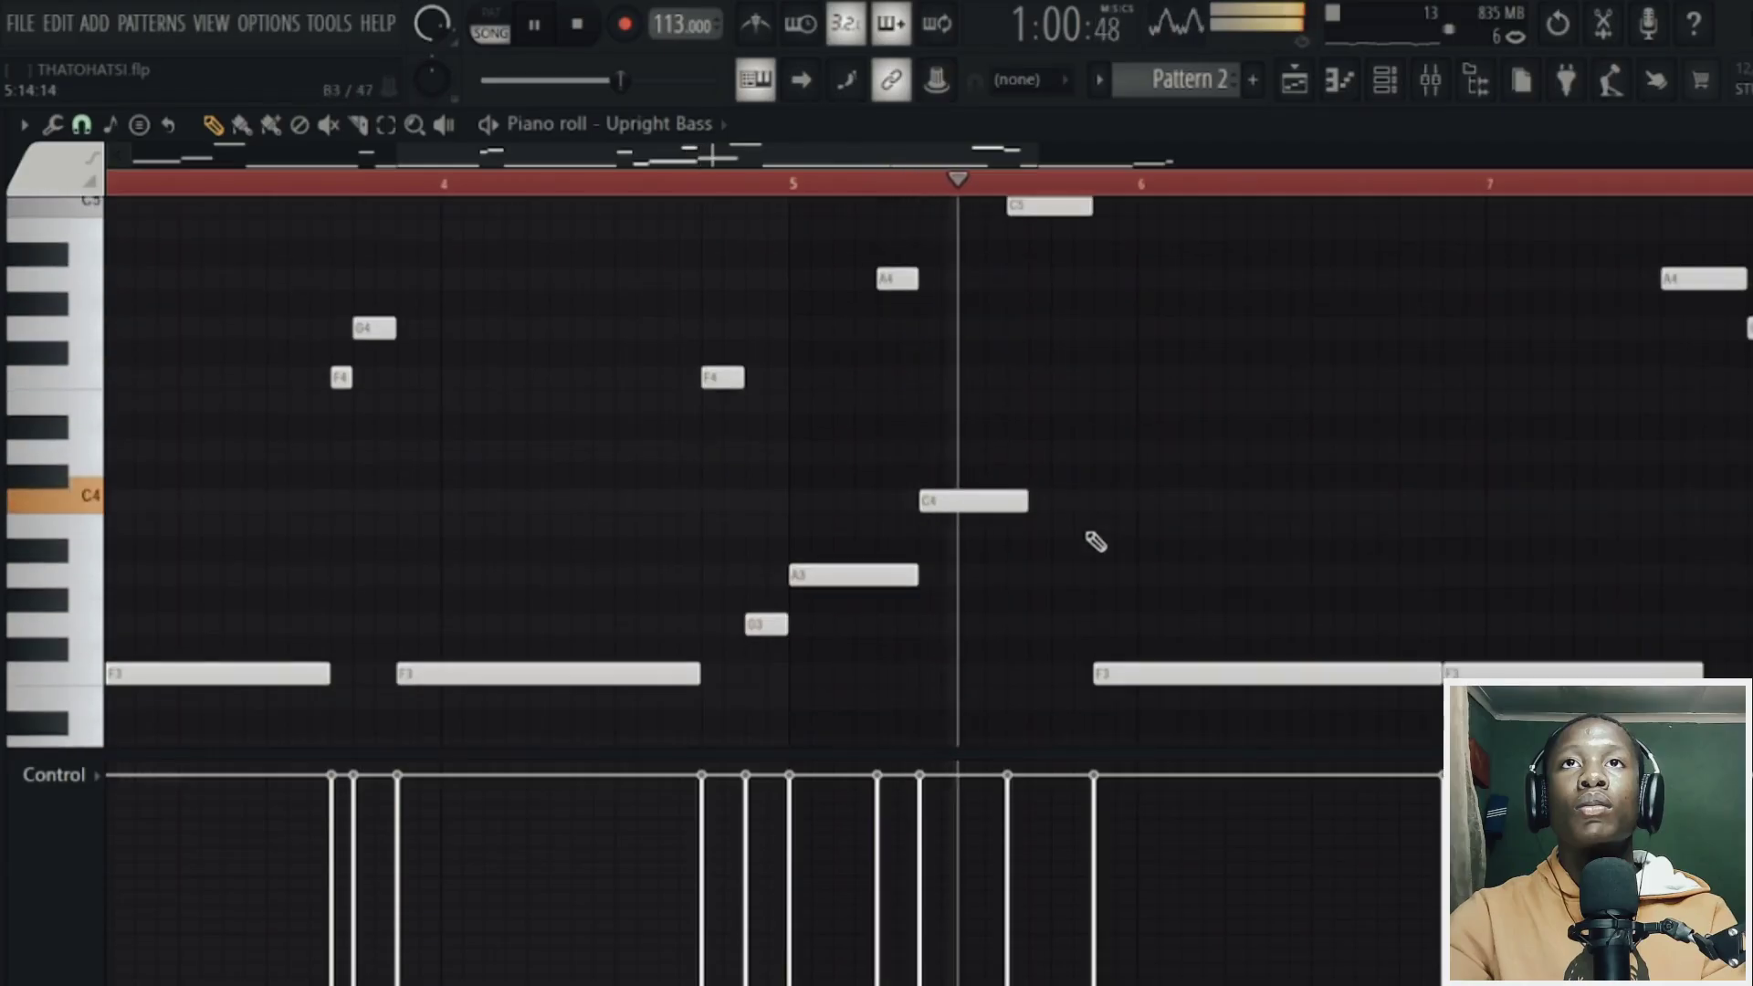
- Make the Upright Bass notes legato, using a temporary A3 note at the start of bar 9 as the end limit
scroll(893, 178, "down", 2)
scroll(1104, 532, "up", 3)
scroll(1104, 532, "down", 3)
left_click(1573, 575)
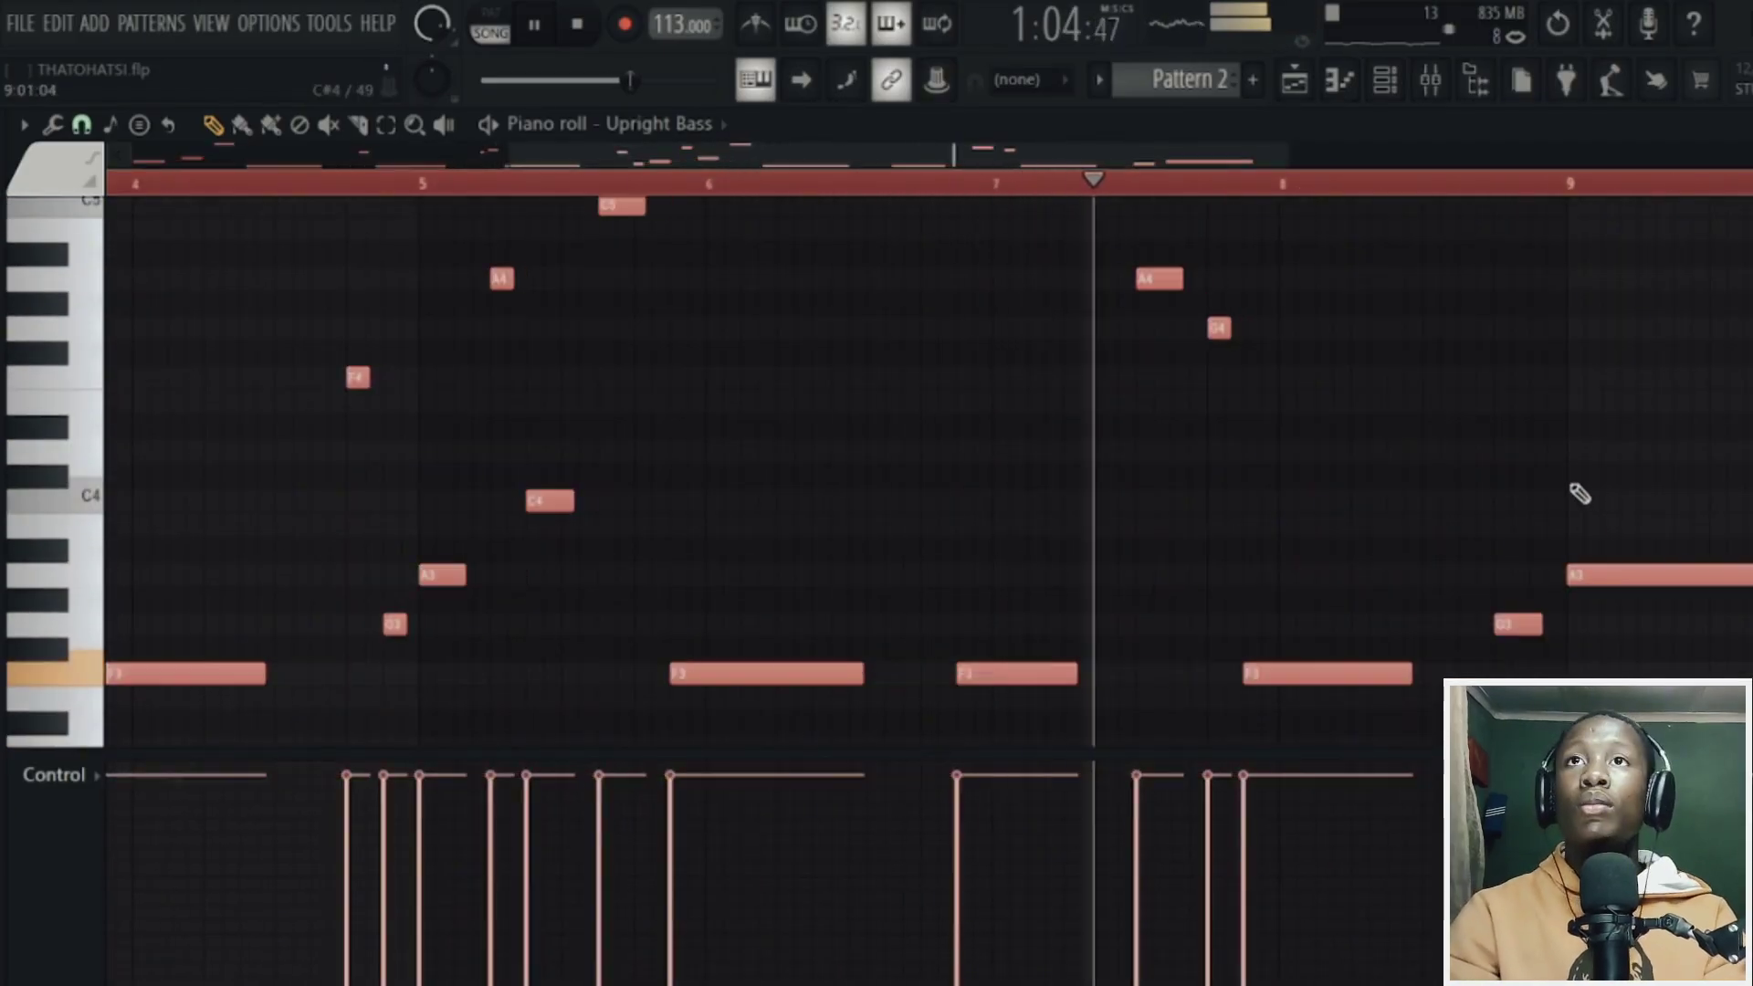
scroll(1708, 654, "up", 3)
scroll(1170, 501, "down", 3)
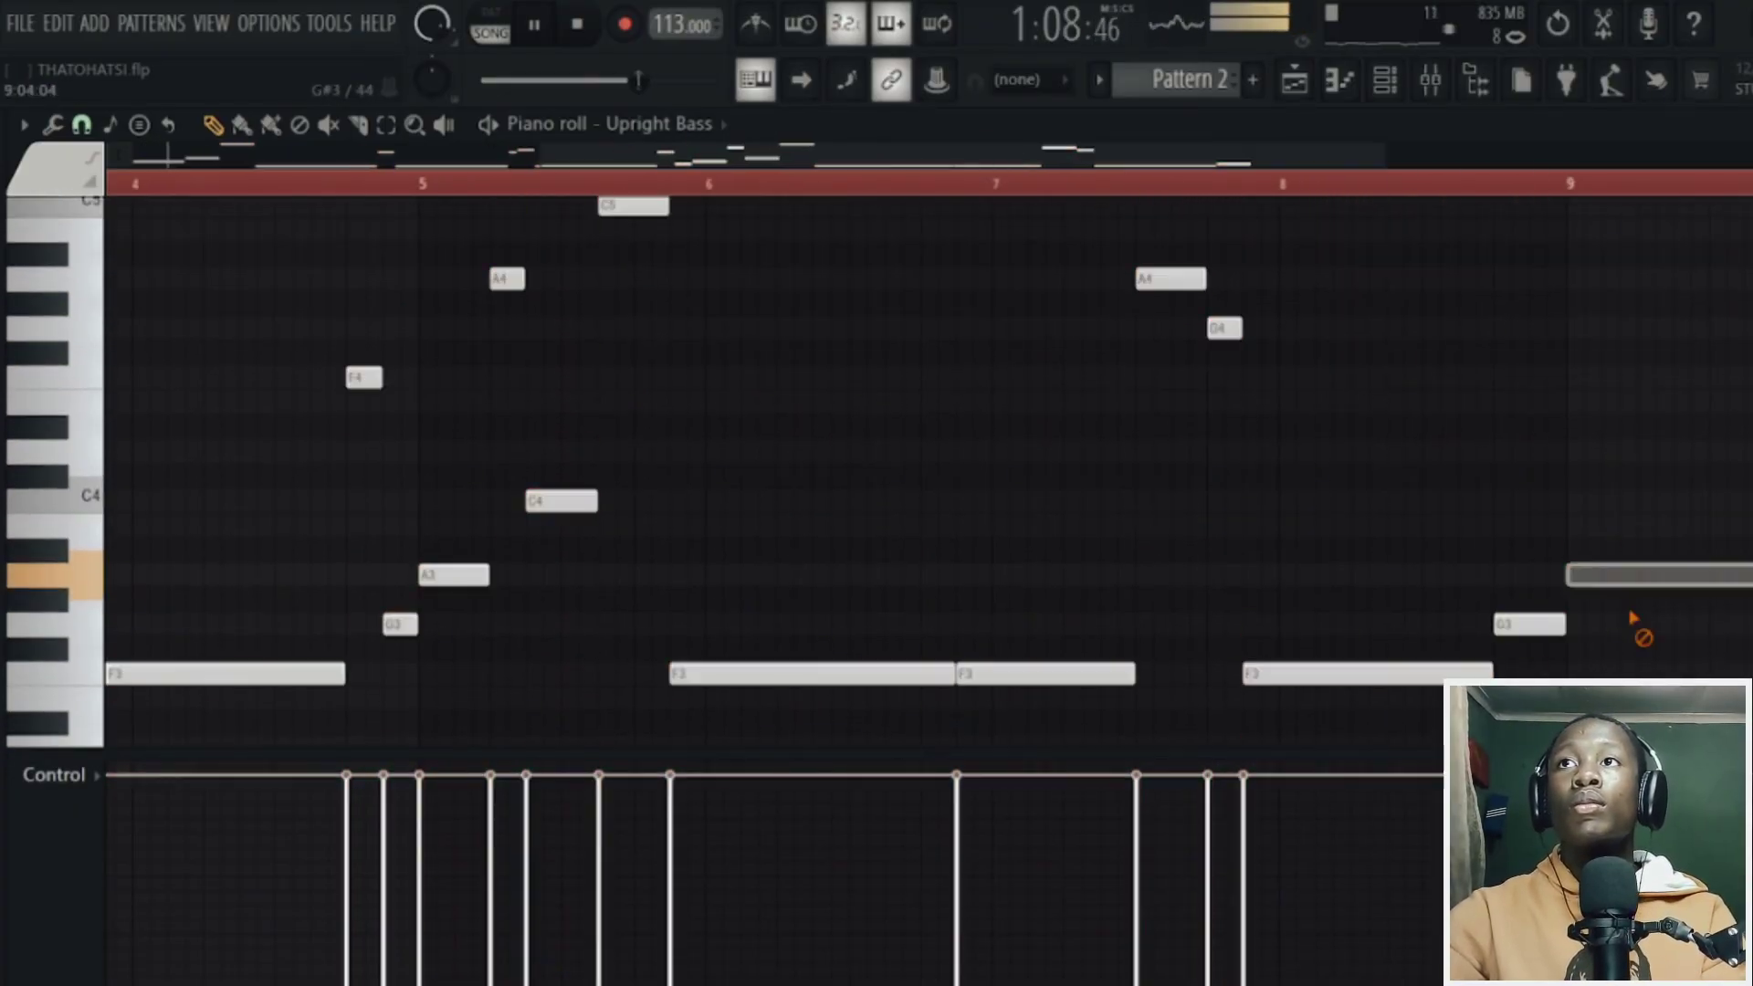
- Add a Peculiar Sounds channel and load its Pulsing Strings preset from the Strings category
left_click(1294, 80)
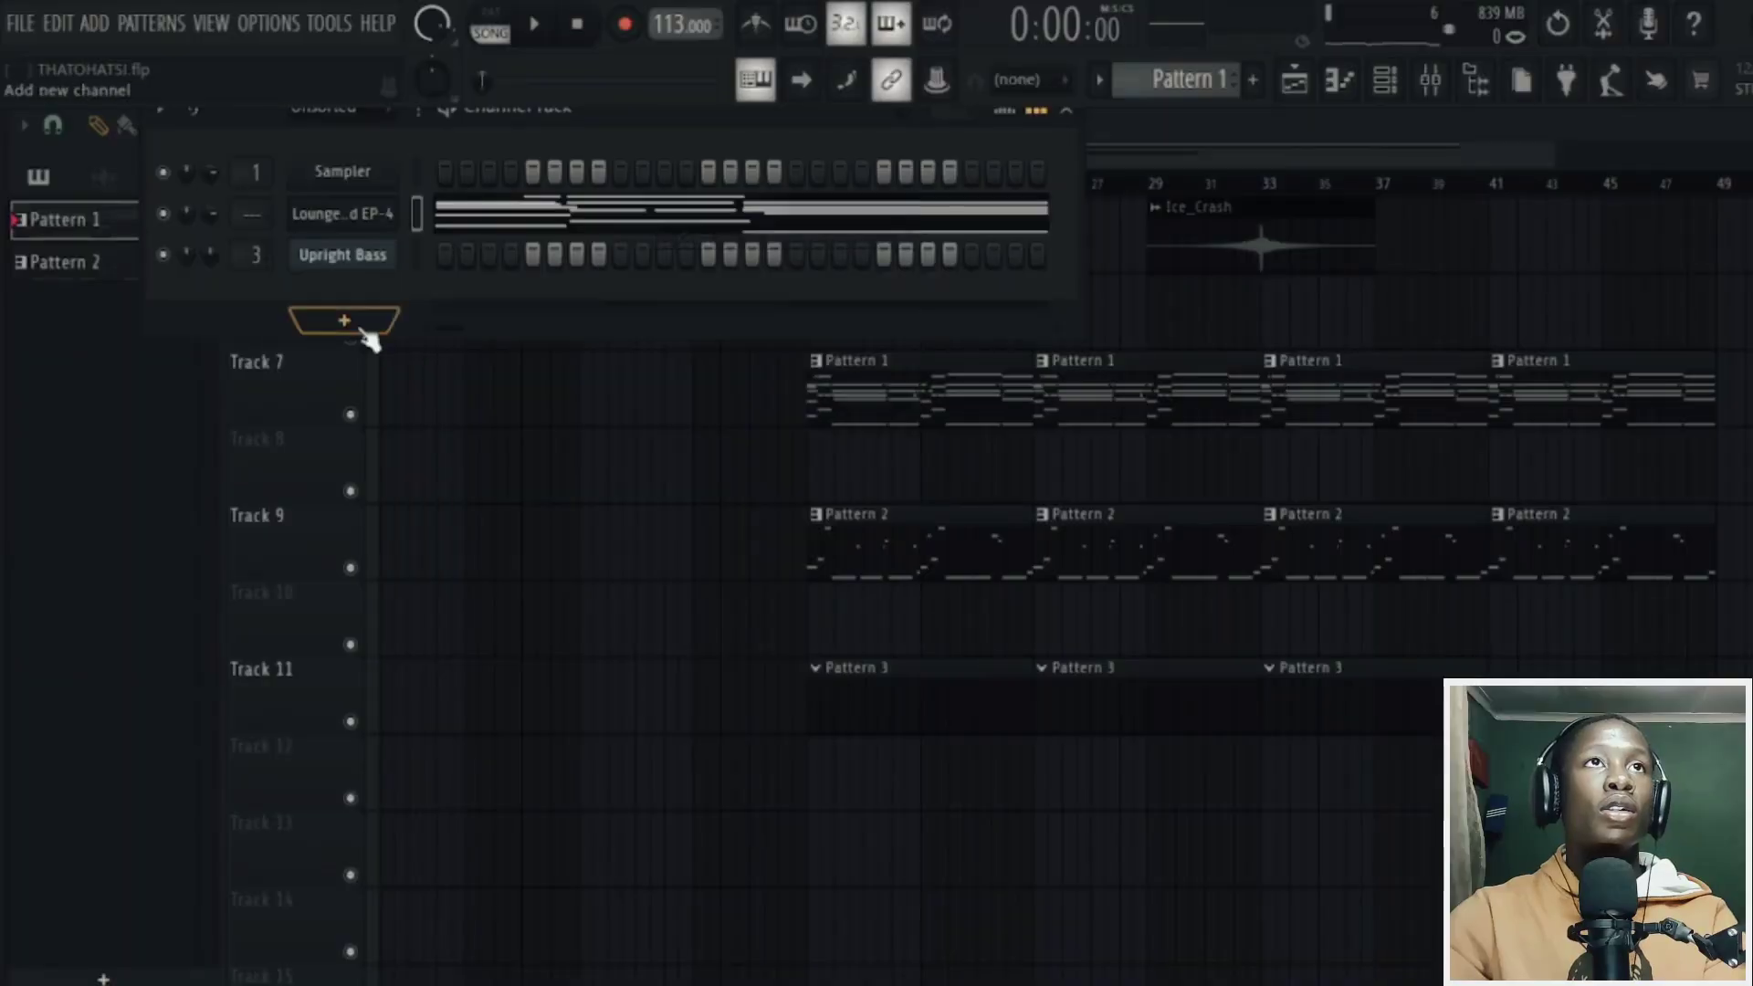
left_click(347, 321)
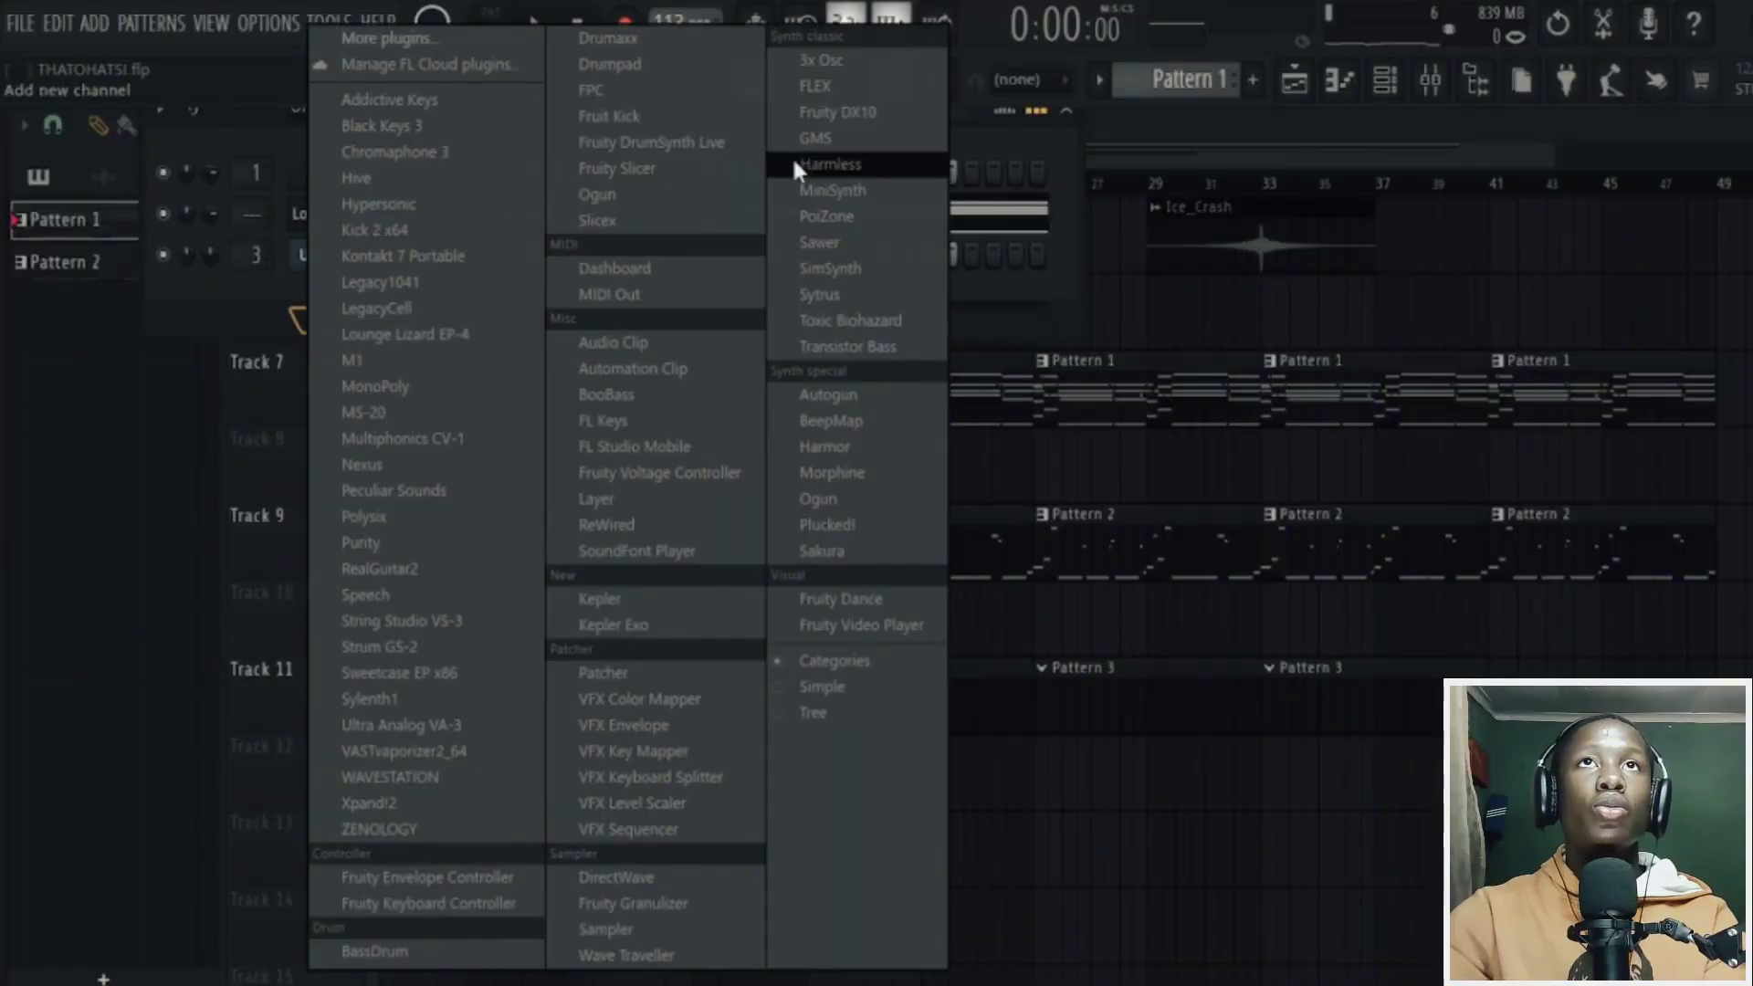
left_click(407, 484)
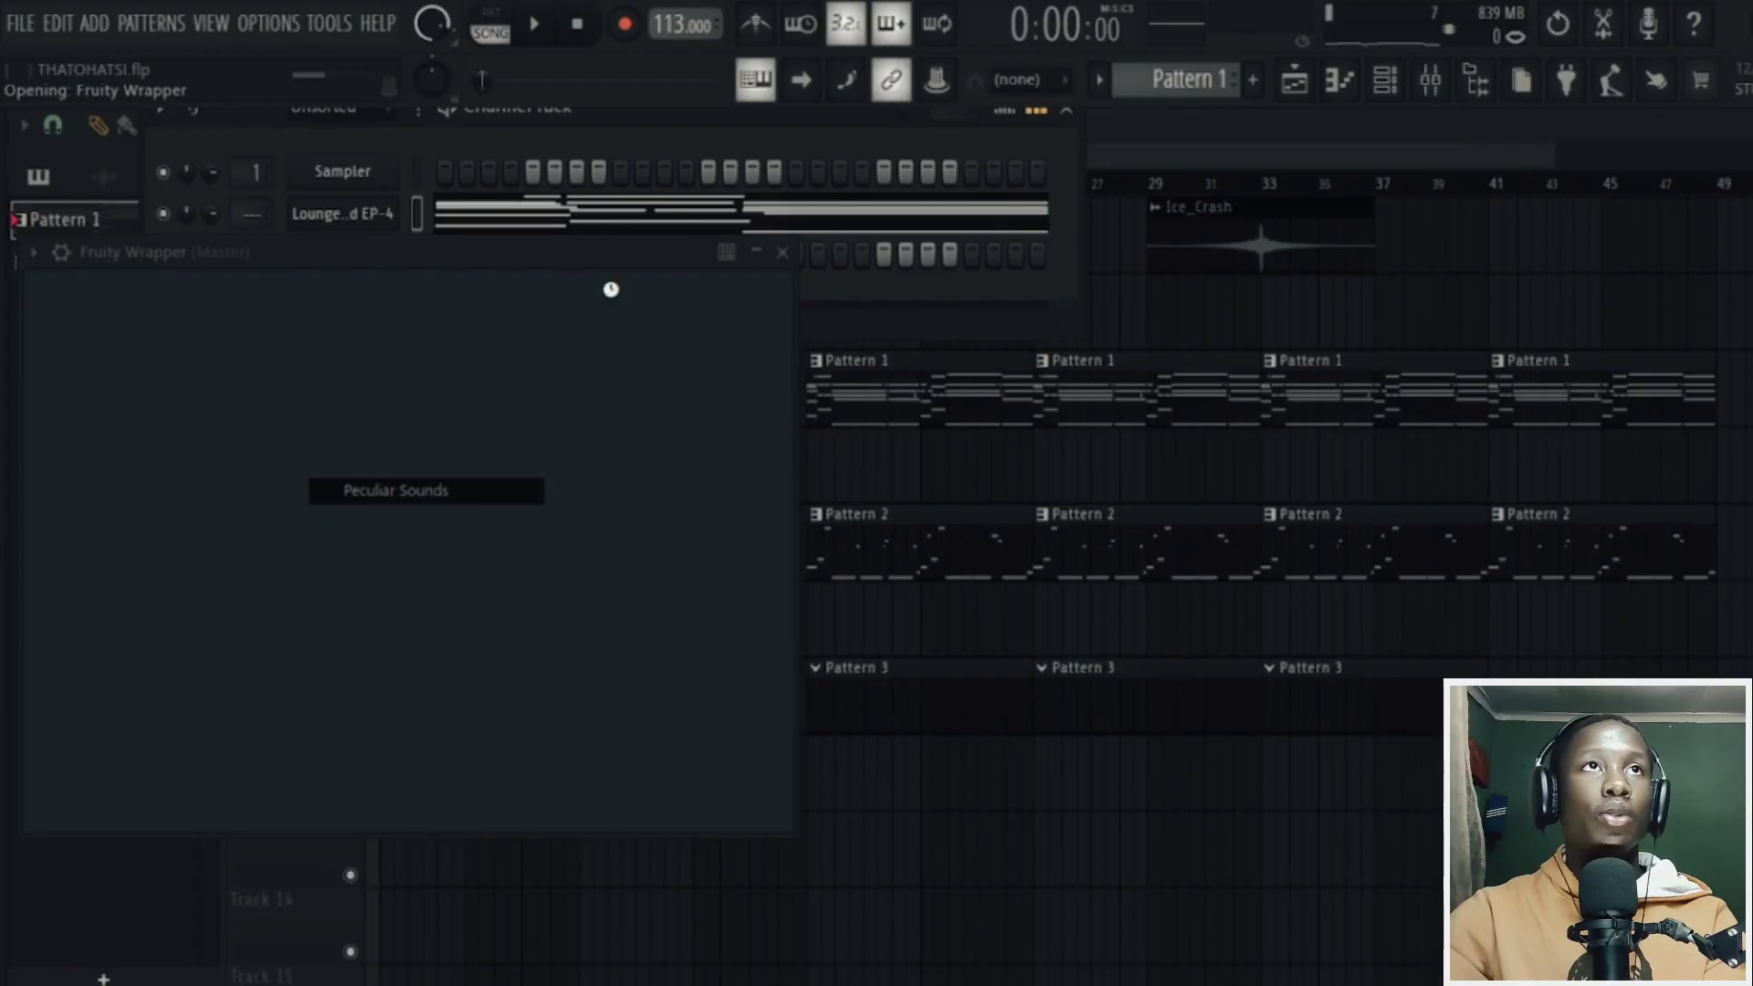
scroll(1073, 602, "down", 3)
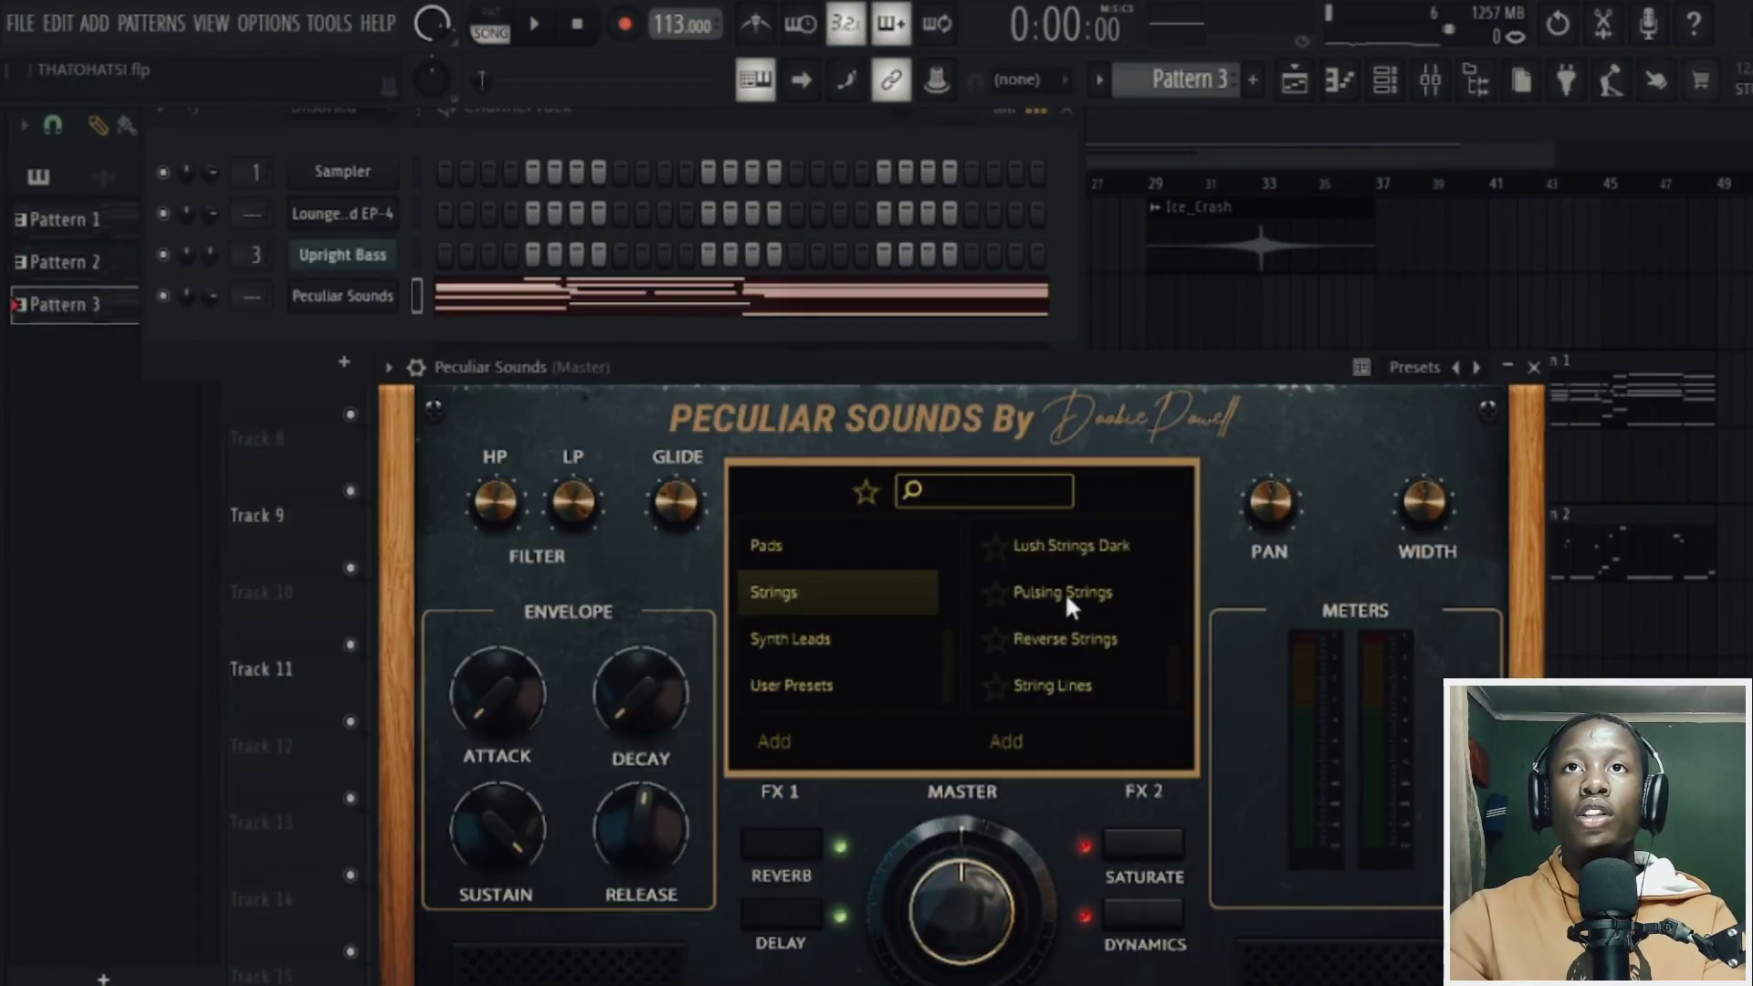
left_click(1065, 592)
- Play Pattern 3, route the Peculiar Sounds channel to mixer track 4 and add Fruity Parametric EQ 2 to that track
left_click(491, 12)
key("space")
key("F9")
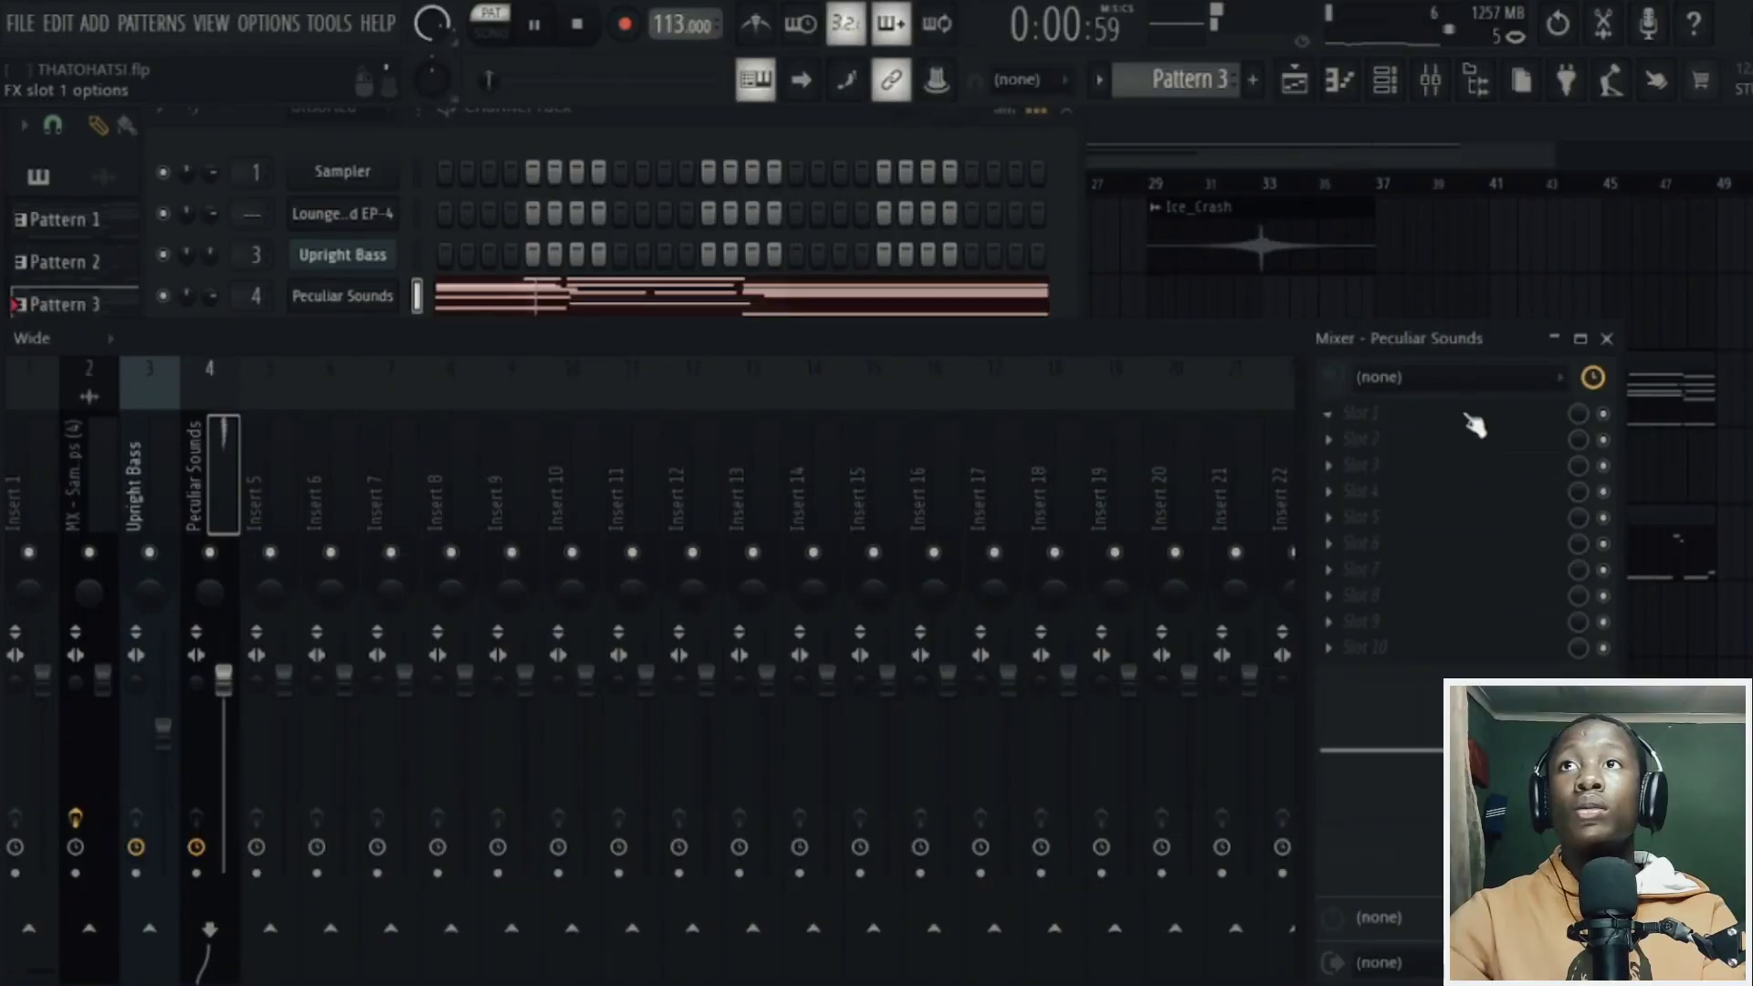
left_click(1468, 416)
left_click(913, 531)
key("space")
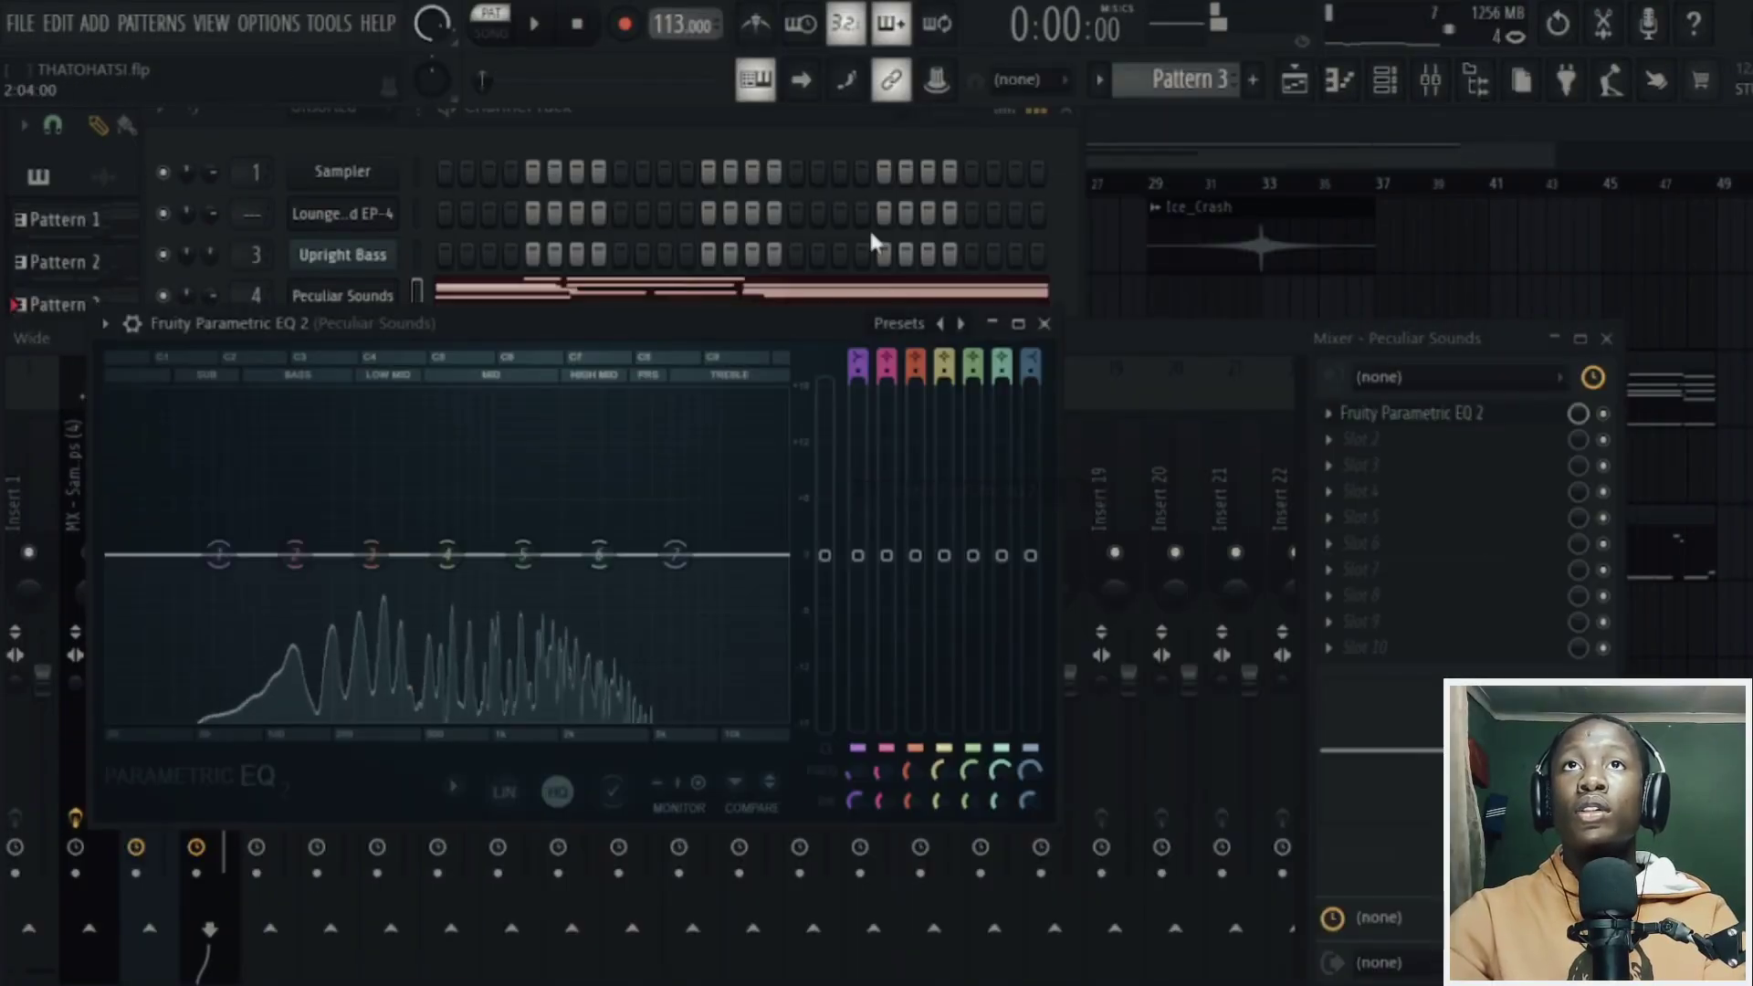
- Load a preset in the Peculiar Sounds equalizer and shift its lowest band to a higher frequency
left_click(900, 324)
left_click(1045, 418)
key("space")
left_click_drag(215, 579, 294, 560)
- Copy the Pattern 3 clip on Track 11 to bar 41 and slightly lower the Peculiar Sounds mixer volume
key("F5")
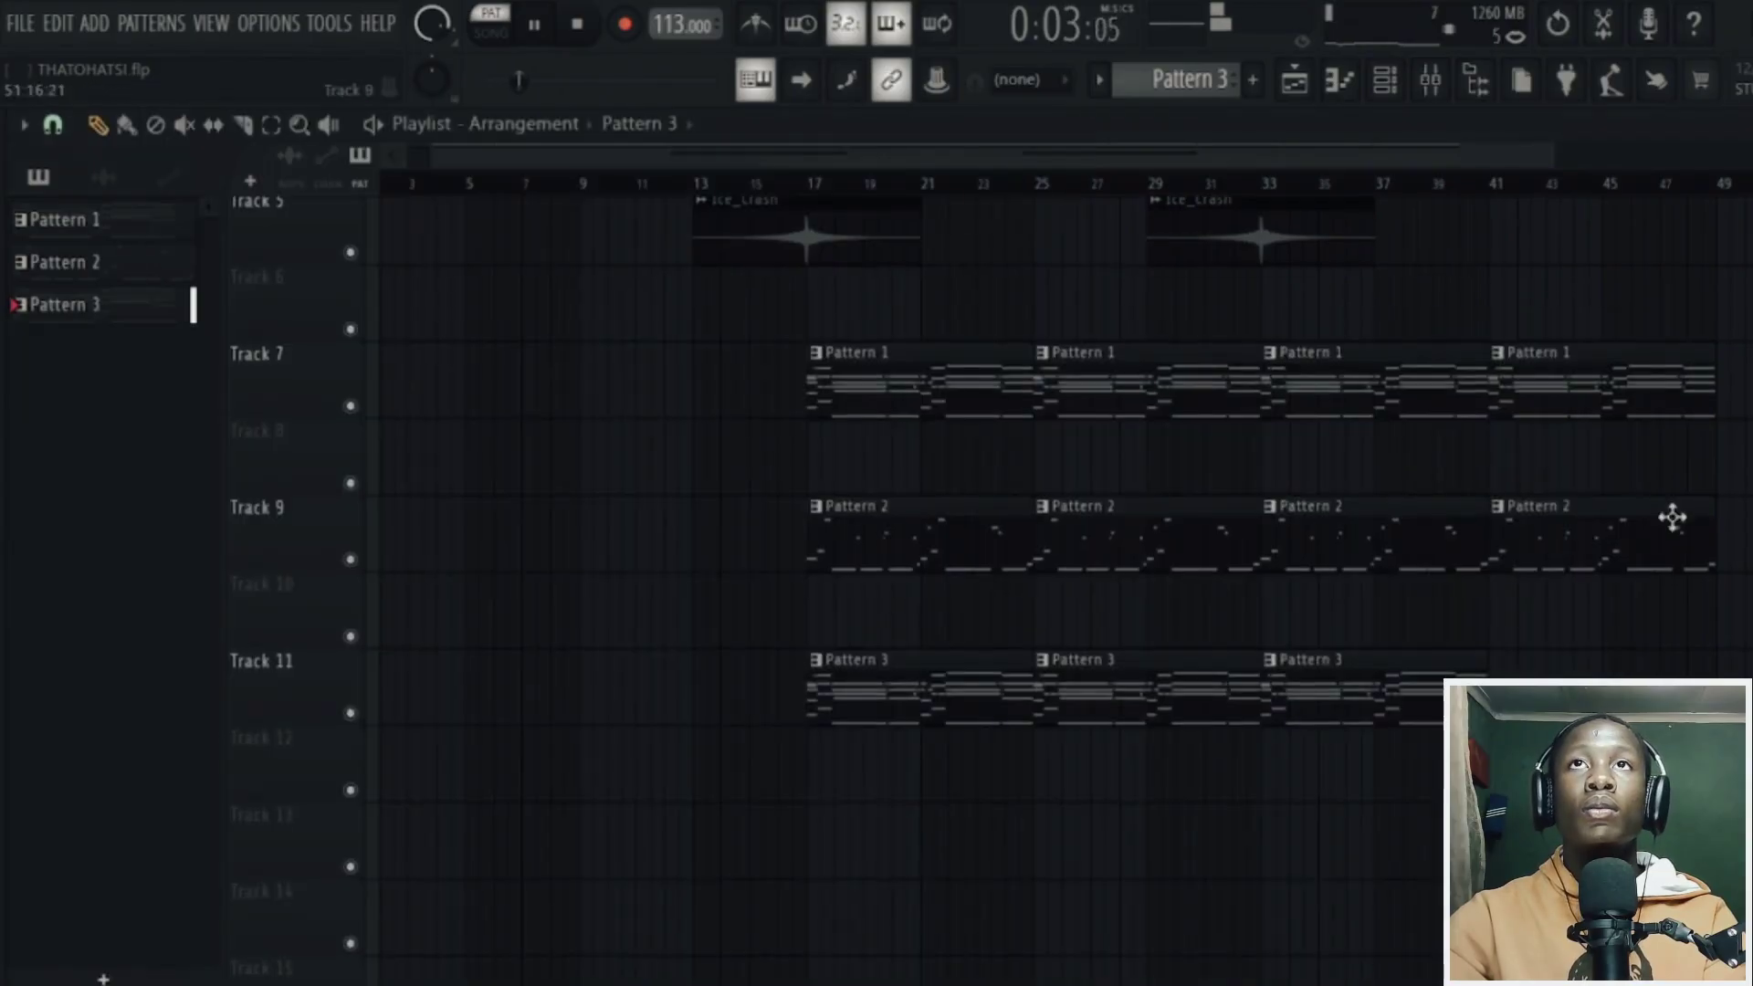
scroll(830, 208, "up", 3)
scroll(1095, 457, "down", 3)
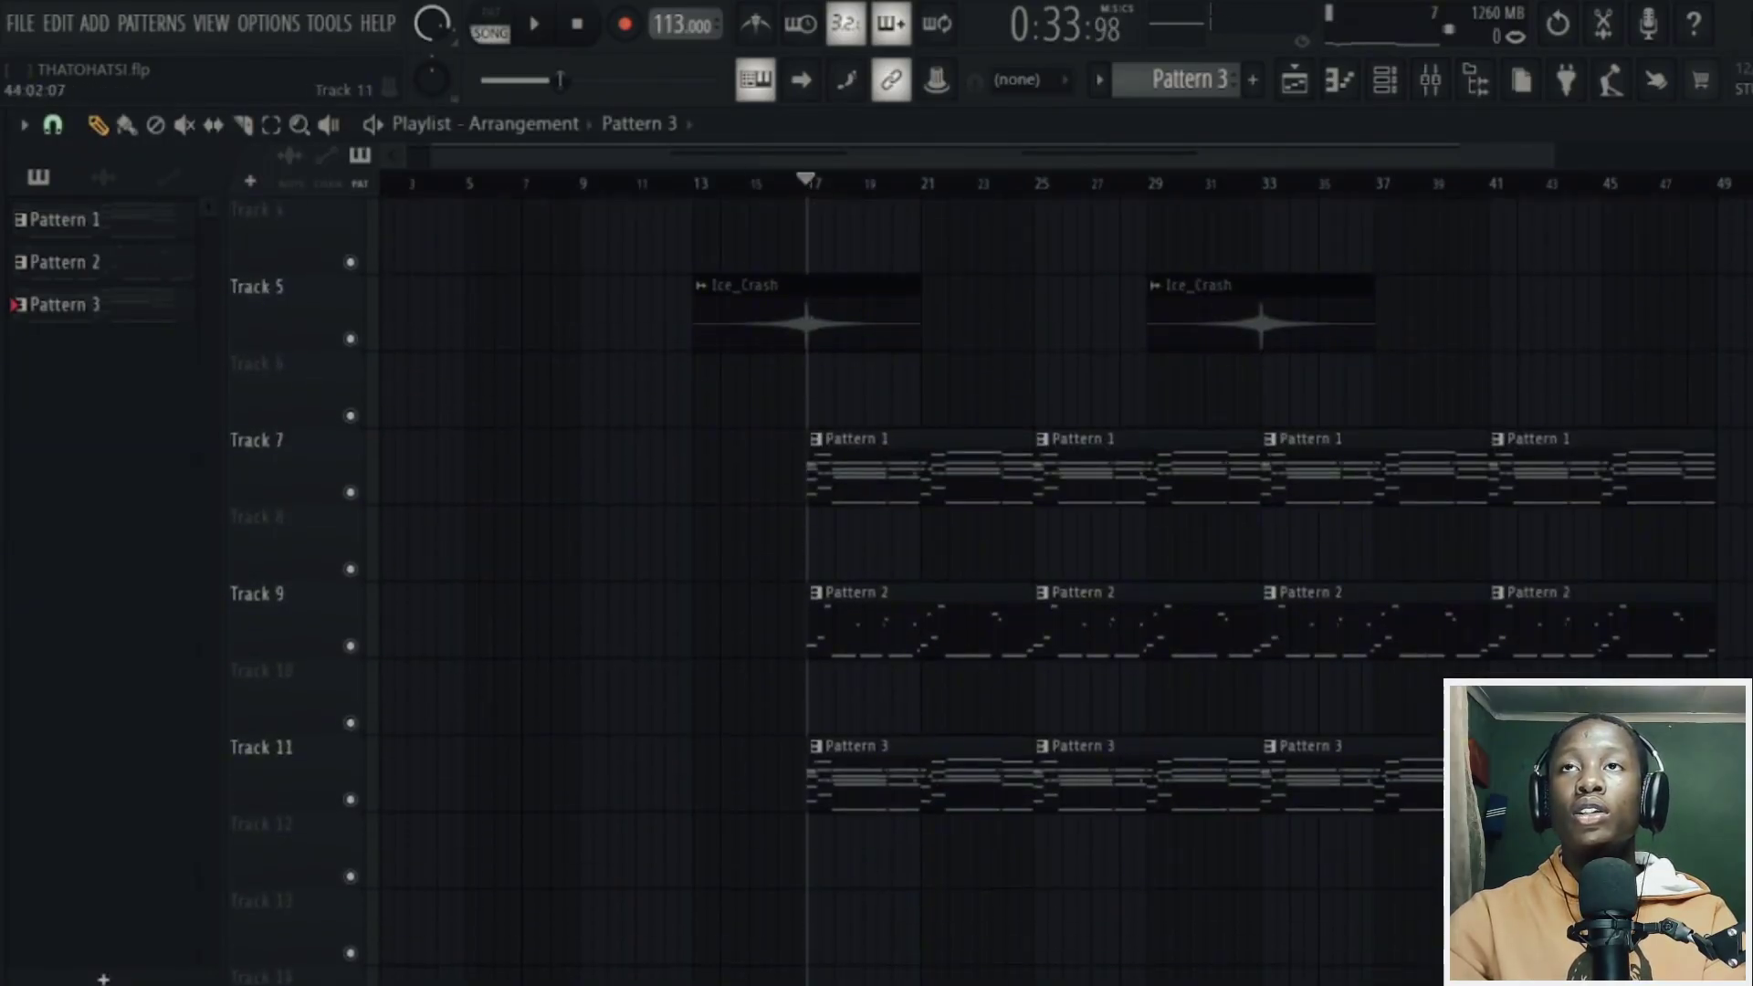
key("space")
left_click(1352, 722)
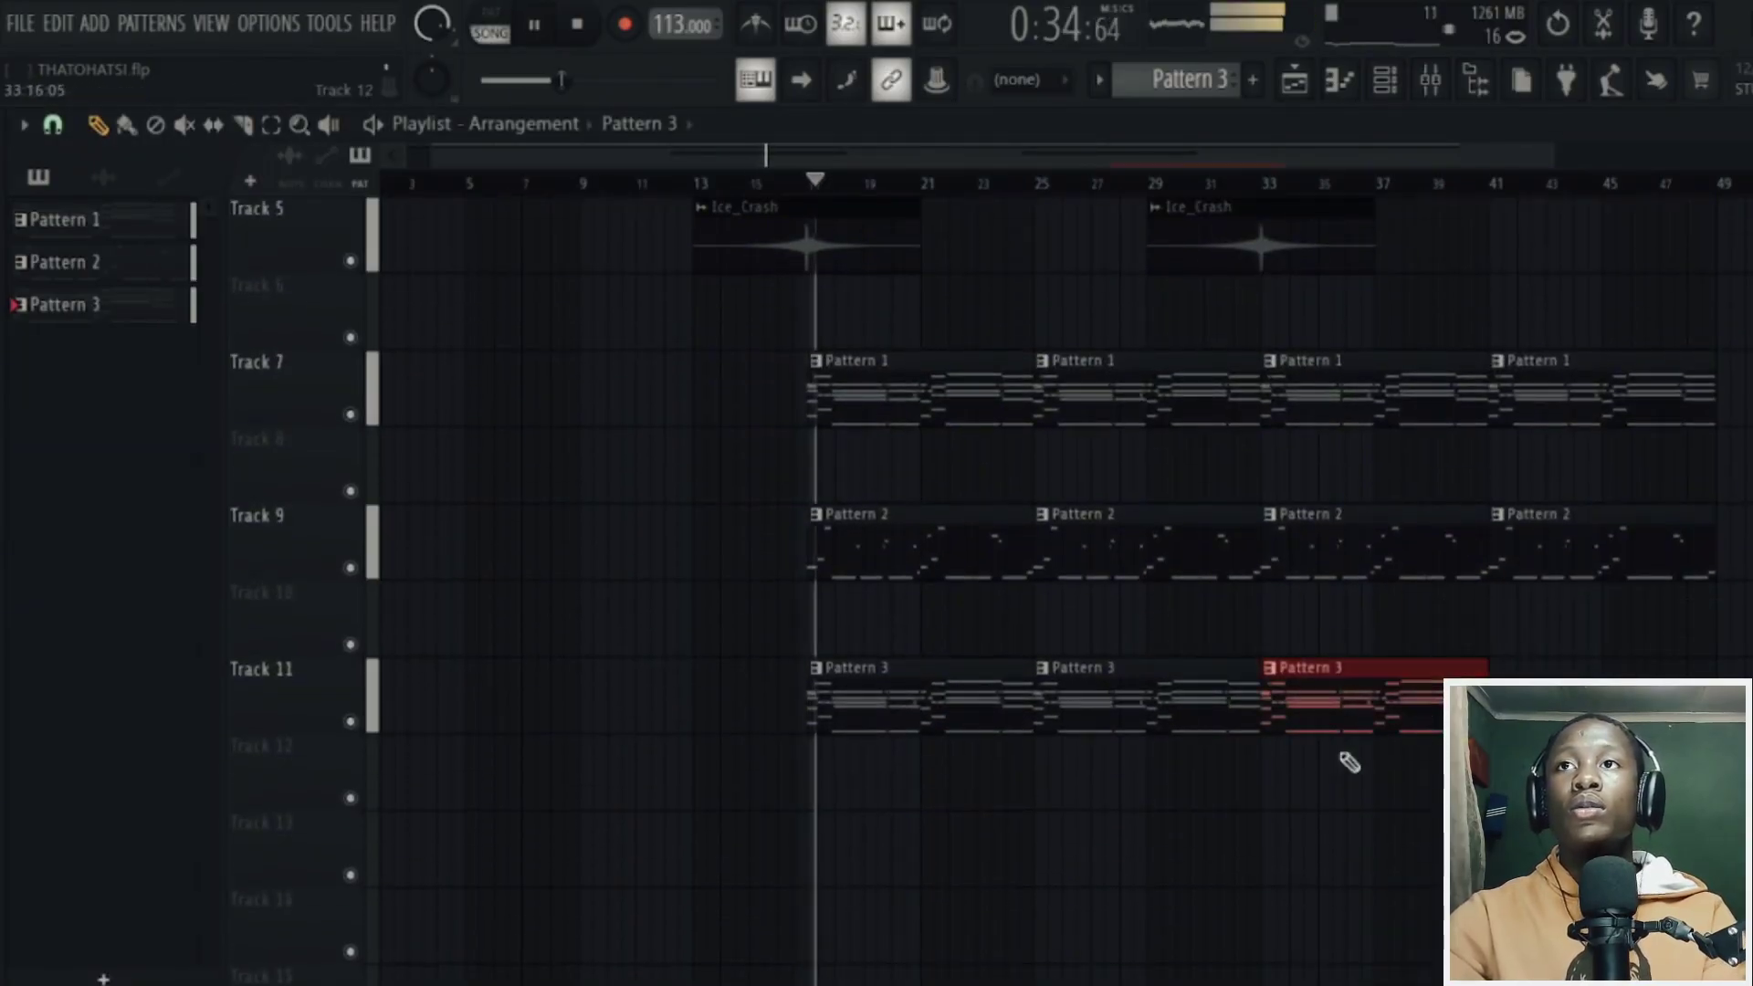
left_click(1431, 79)
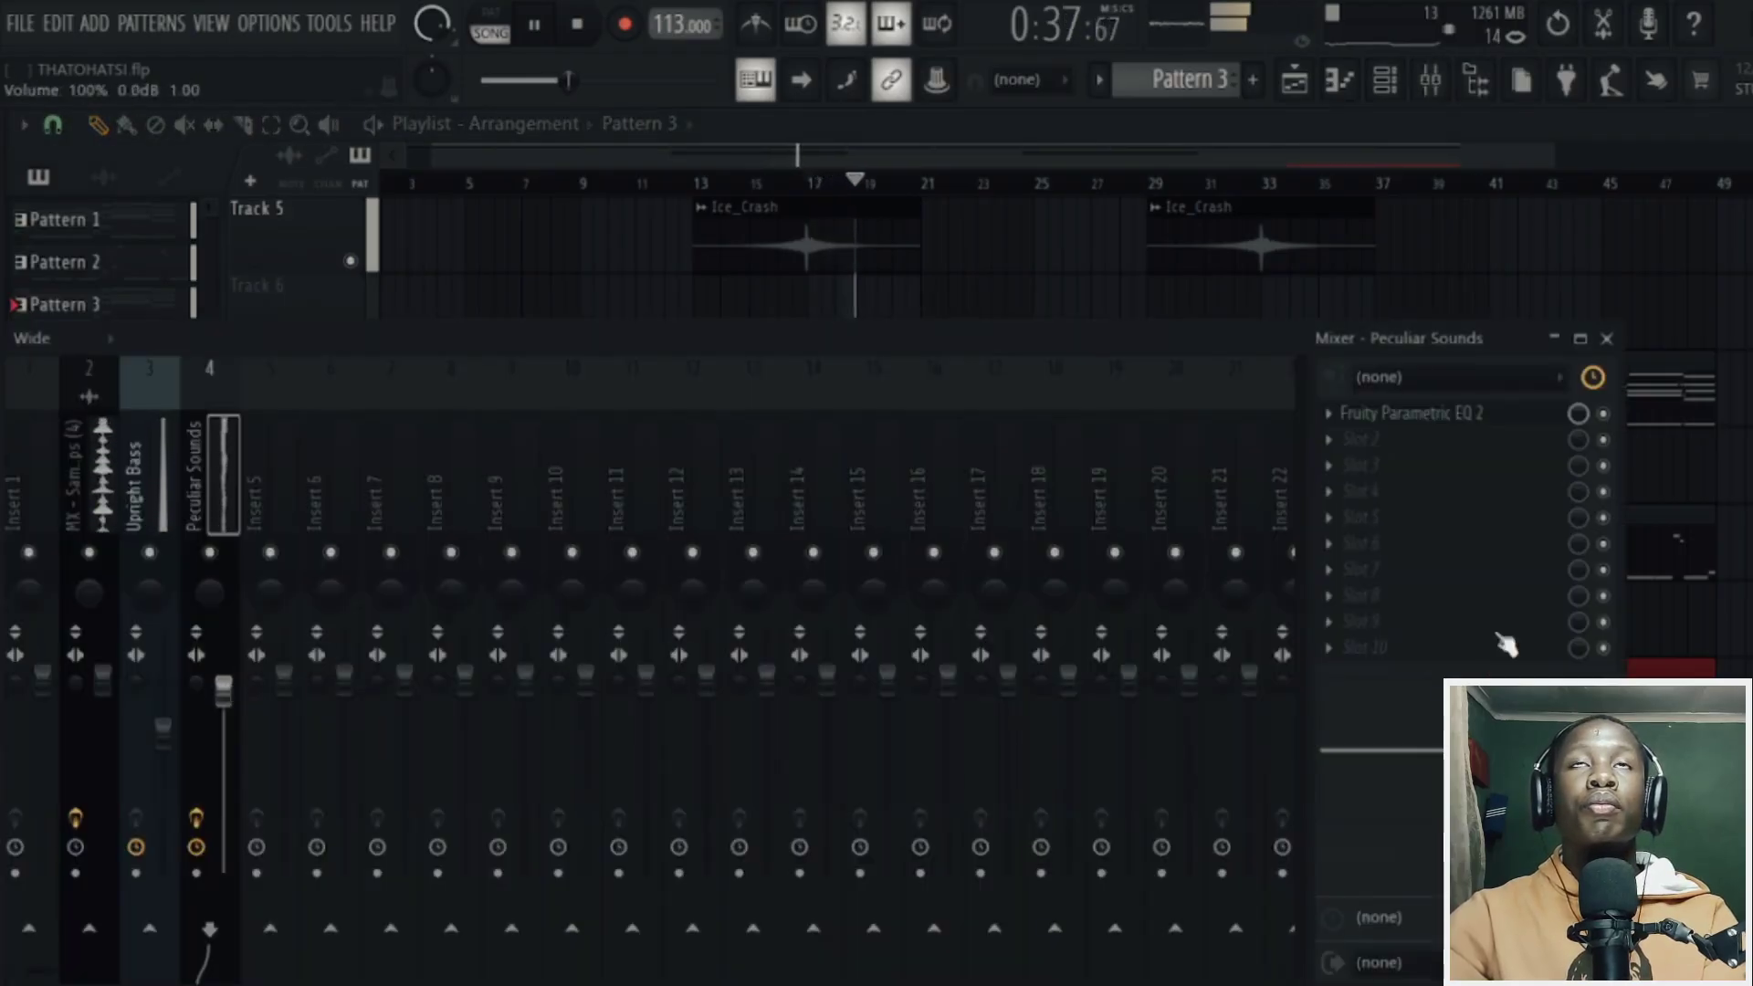
key("F9")
- Copy the Ice_Crash clip at bar 29 on Track 5 to bar 45
scroll(1104, 438, "up", 3)
scroll(1261, 588, "down", 1)
left_click_drag(1390, 424, 1170, 275)
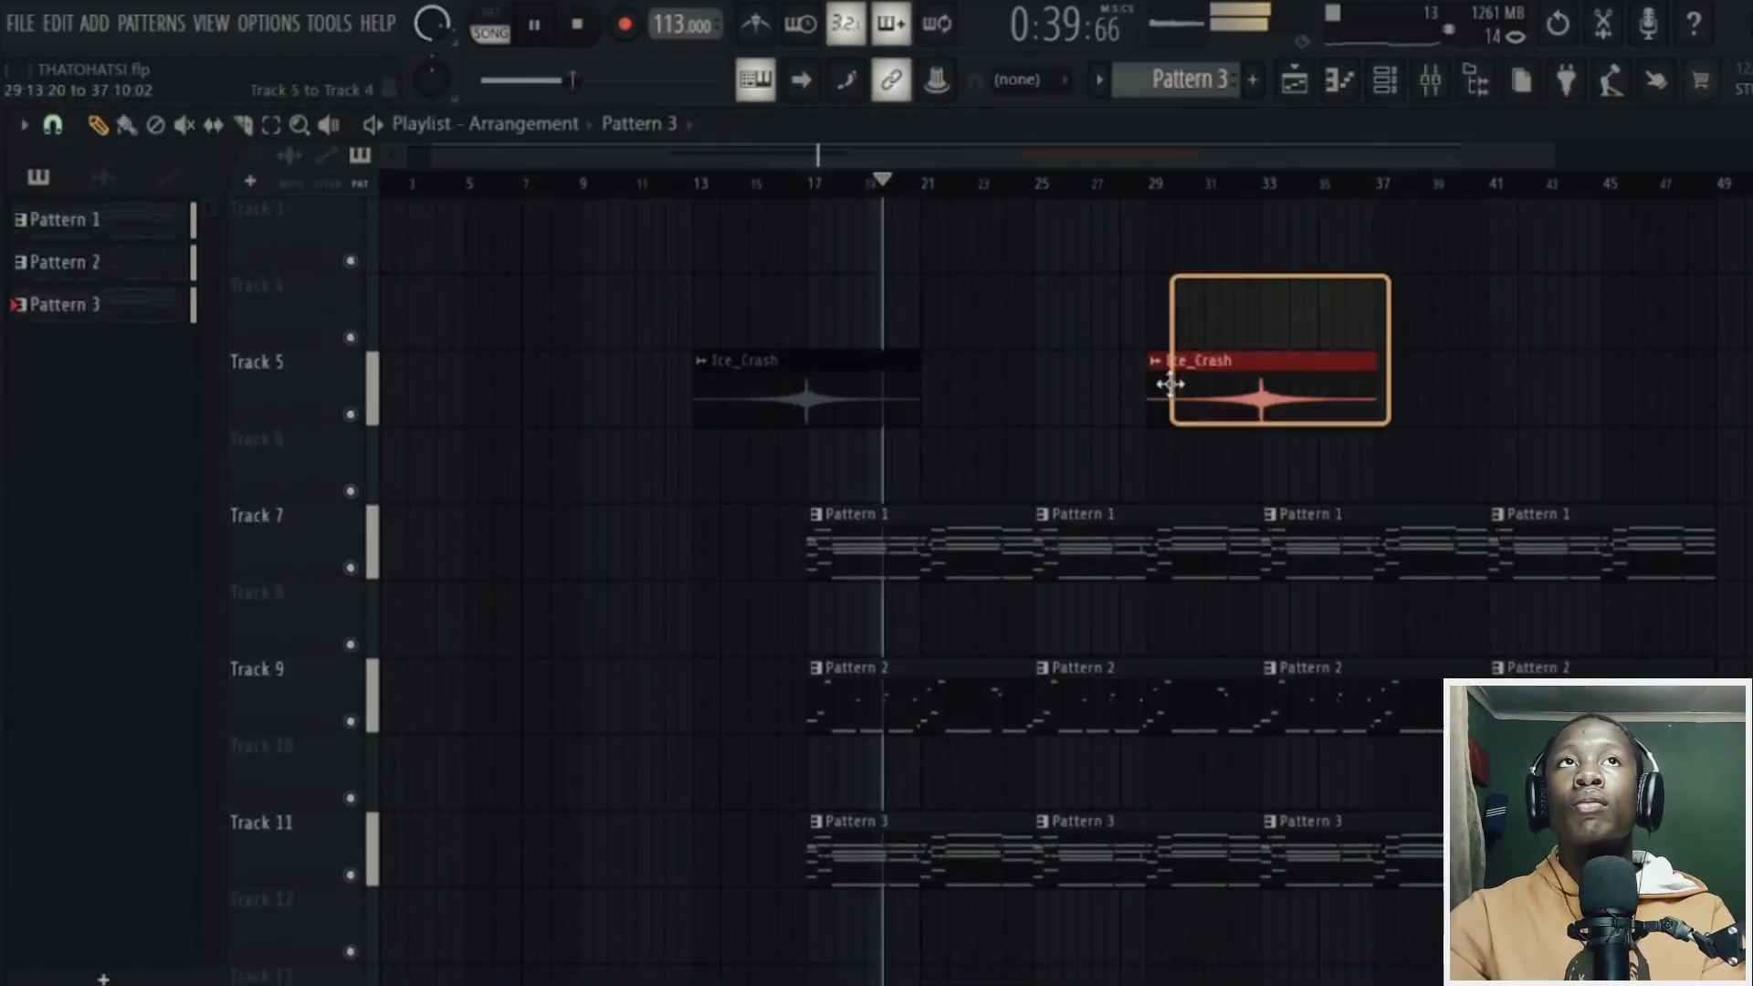
left_click_drag(1171, 383, 1740, 385)
scroll(1728, 393, "down", 1)
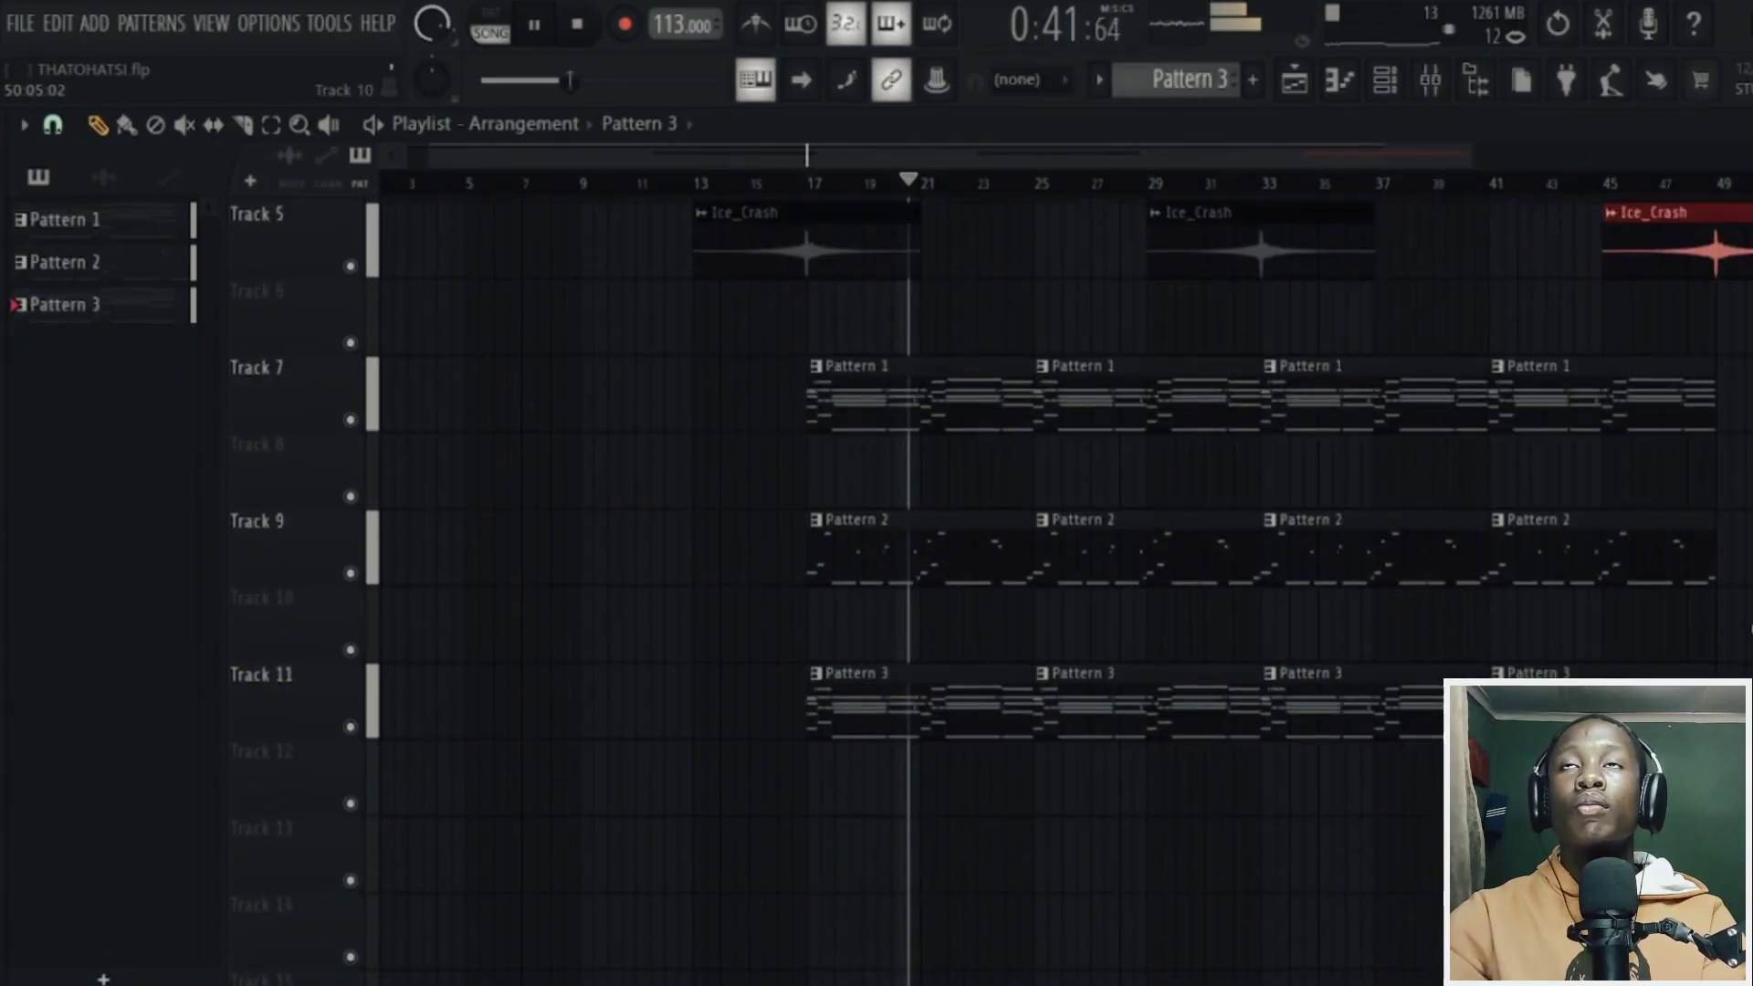
- Create Pattern 4 for a FLEX guitar part with the Ace of Space preset from Essential Guitars, and play it on its own
scroll(1440, 415, "up", 2)
left_click(1253, 79)
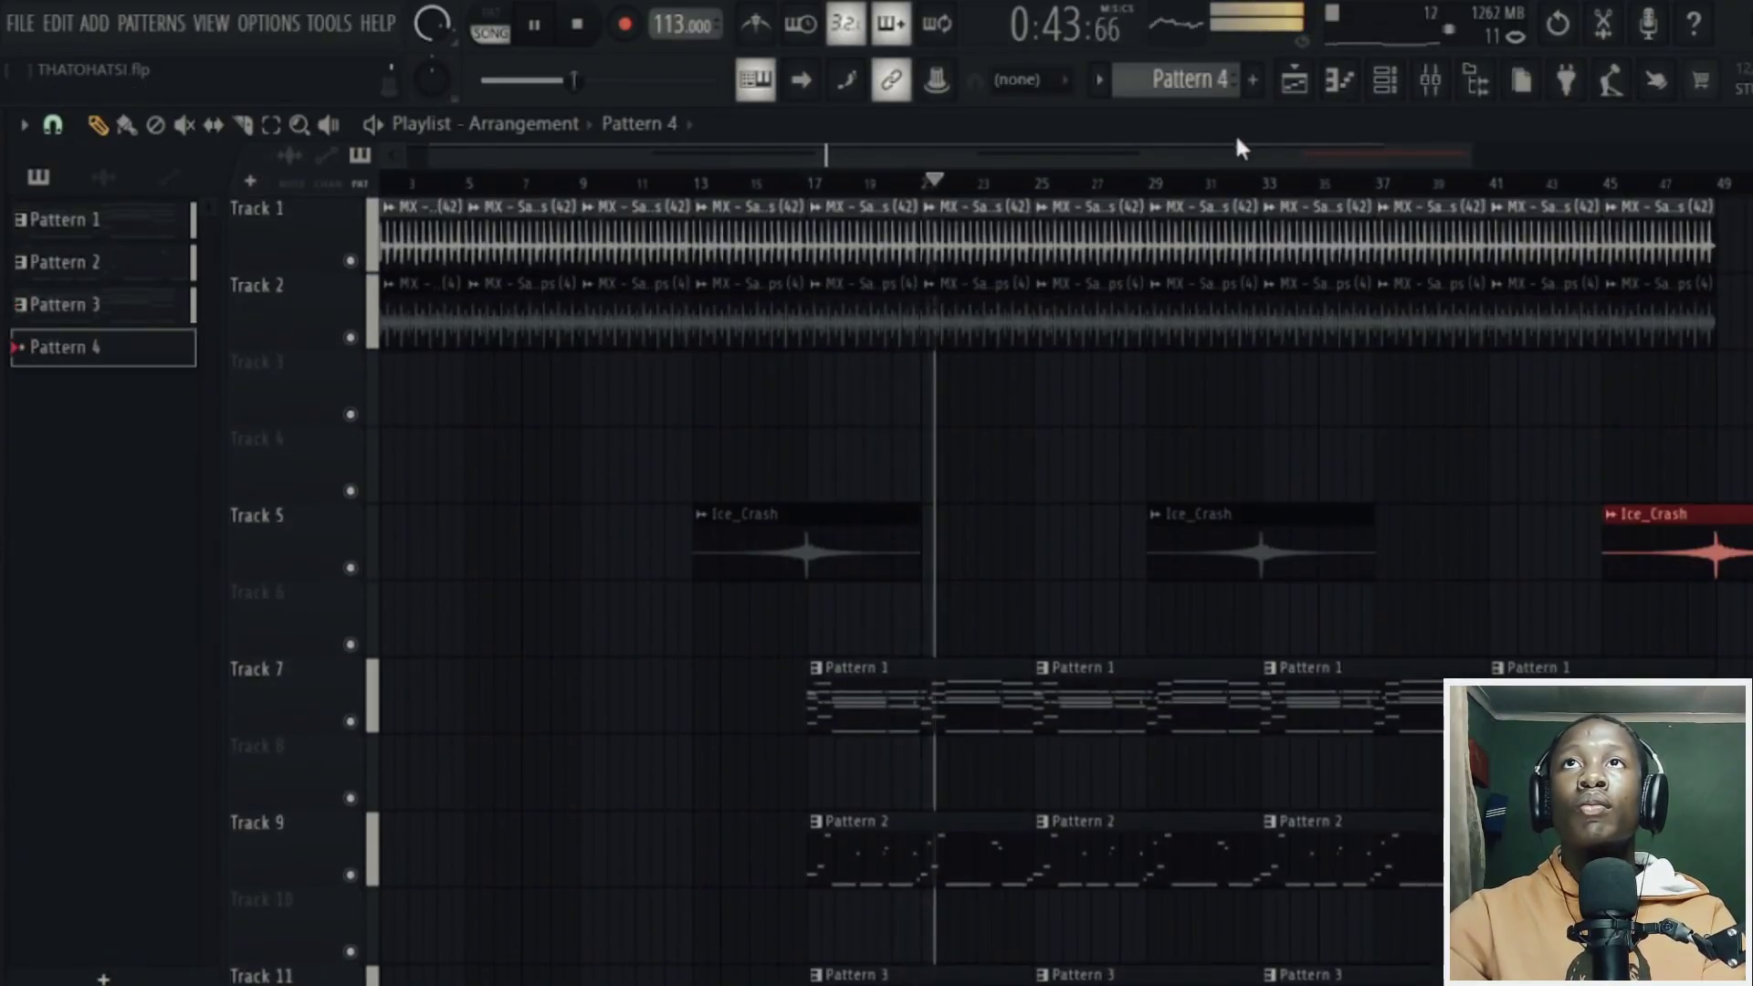
scroll(1139, 715, "down", 3)
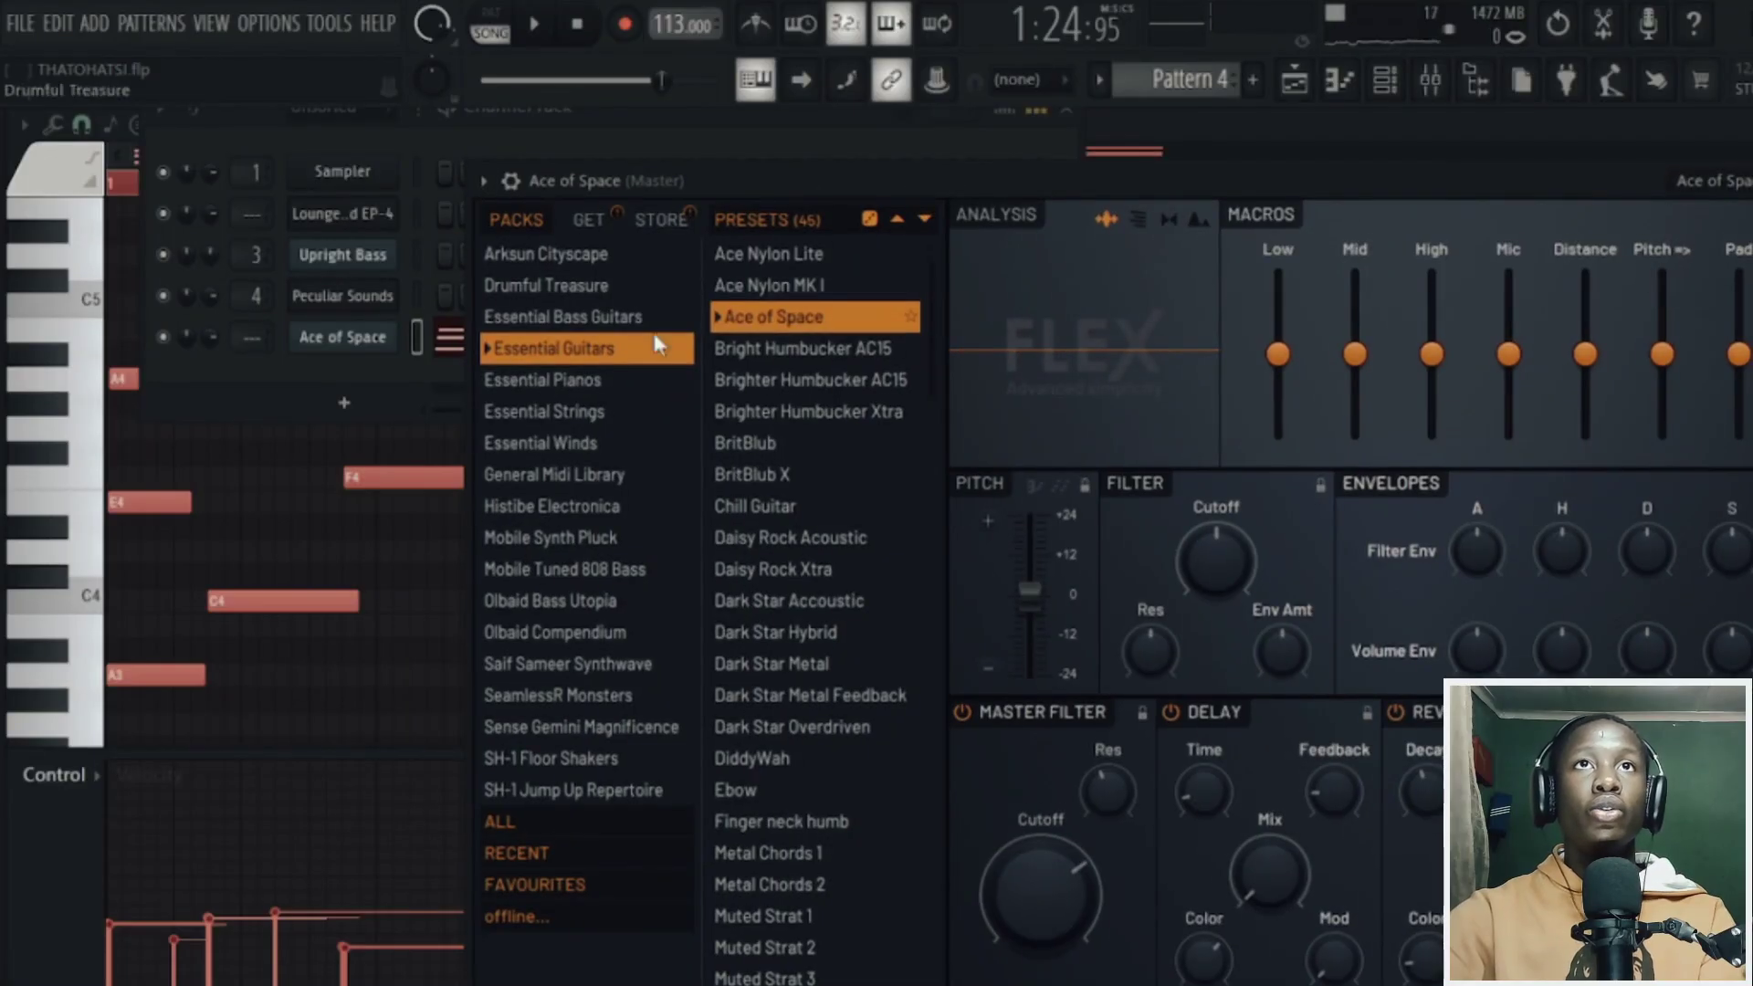
left_click(491, 13)
key("space")
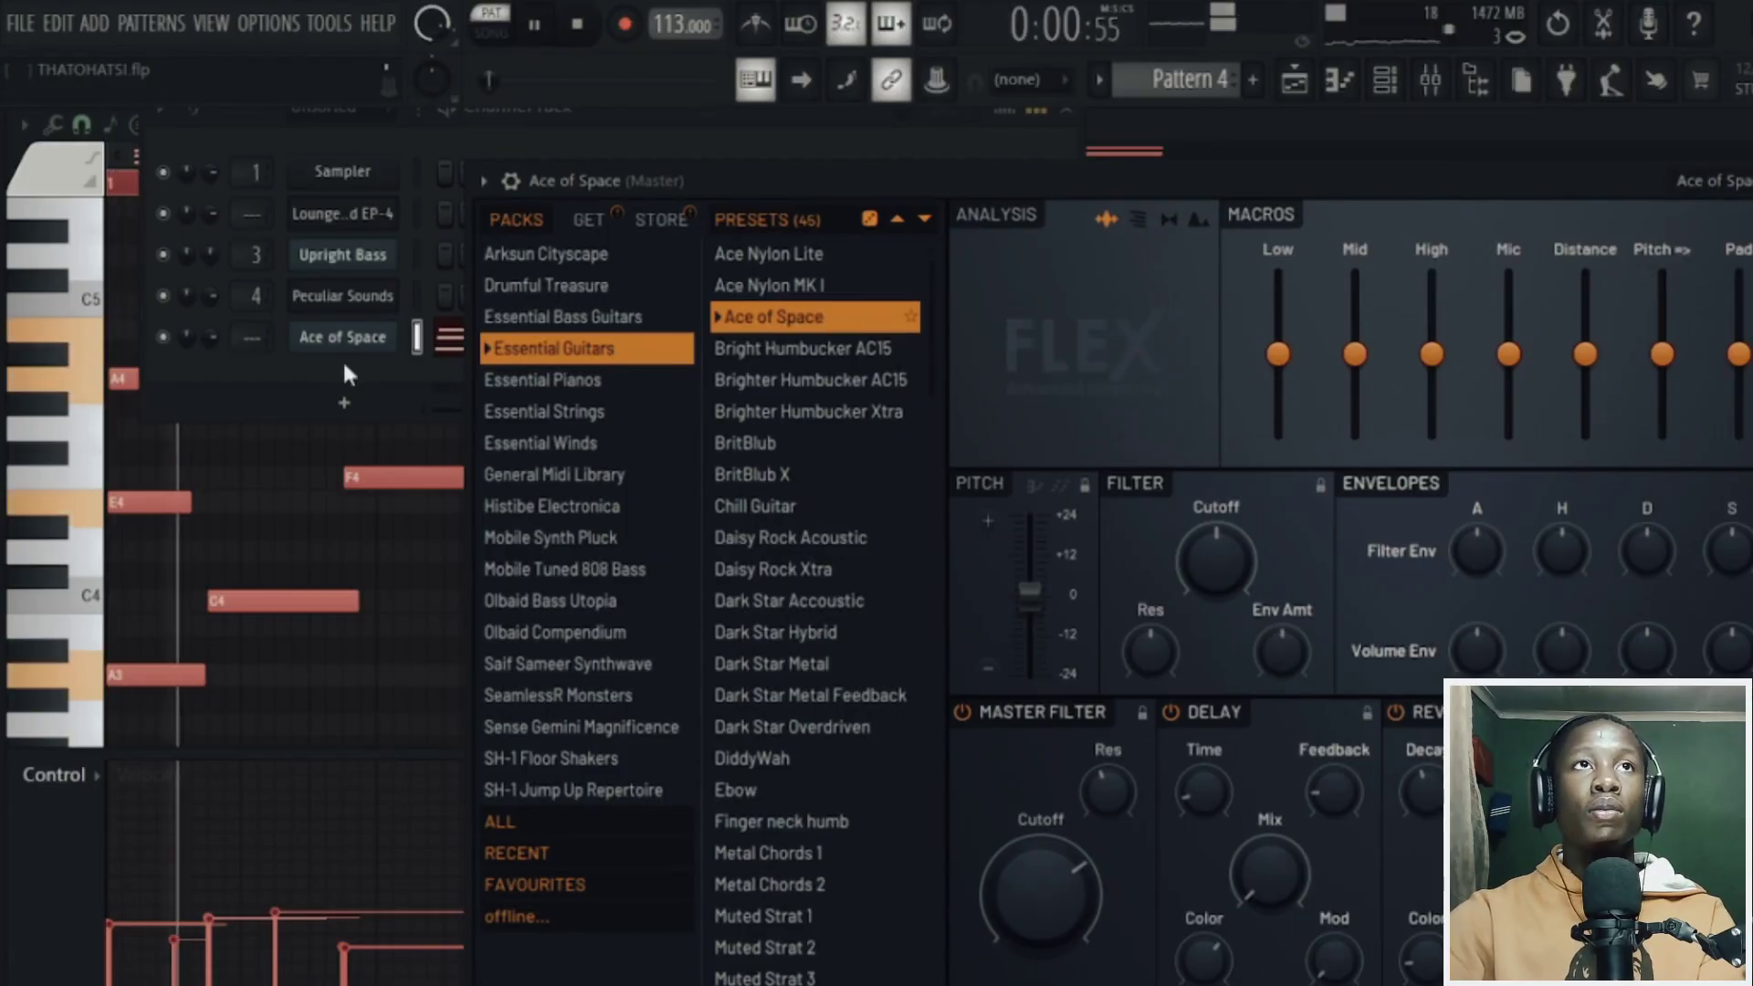
- Route the Ace of Space channel to mixer track 5 and add Fruity Parametric EQ 2 in its second effect slot
left_click(329, 365)
key("F9")
key("space")
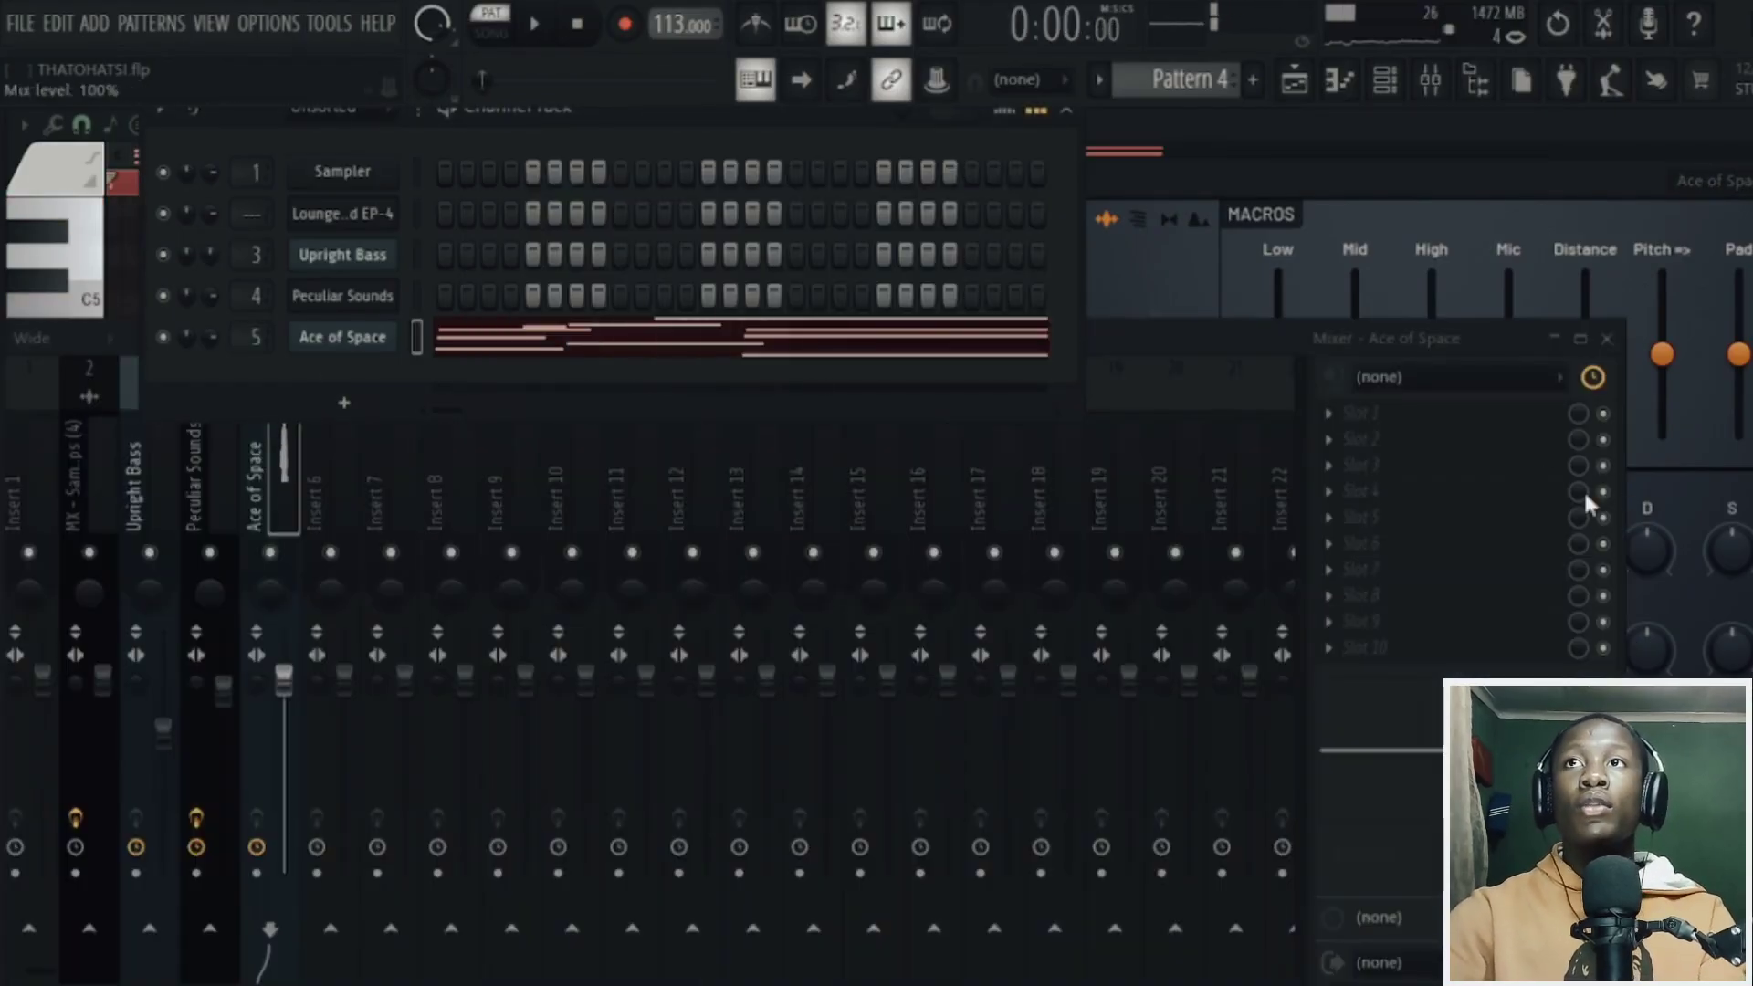
left_click(1584, 489)
left_click(1020, 499)
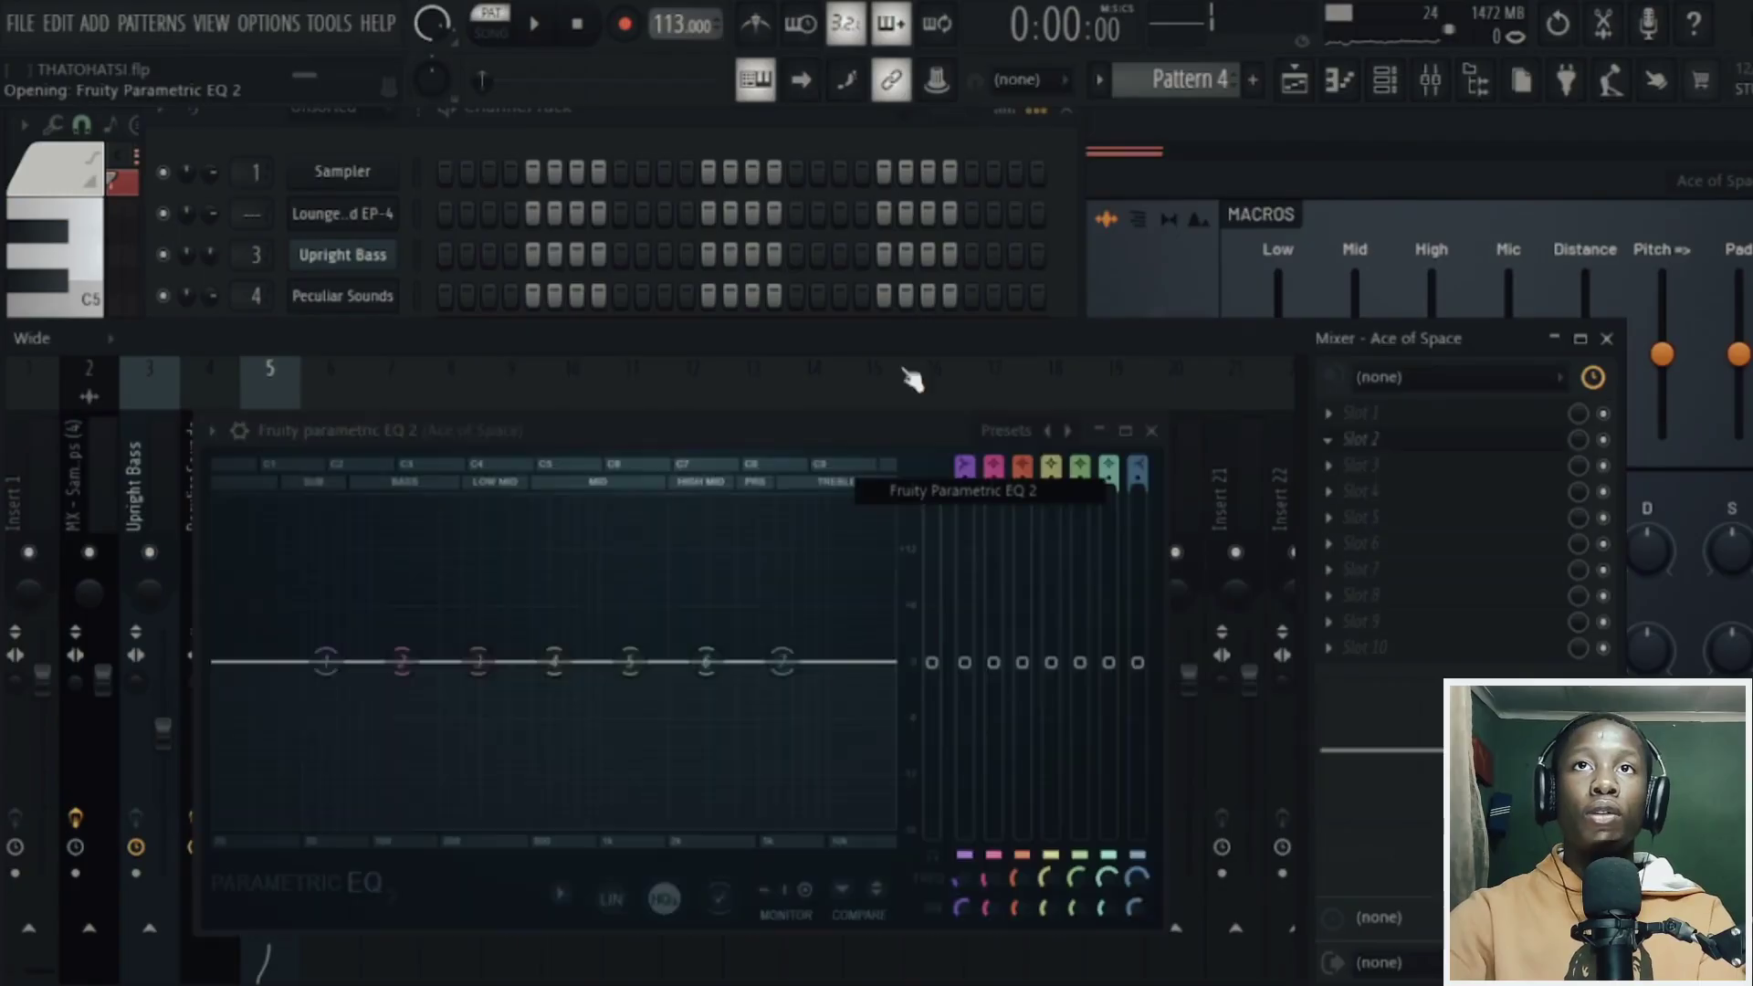
- Load the 40Hz + 18kHz cut preset in the Ace of Space equalizer and raise the band 1 high pass to about 190 Hz
left_click(1027, 447)
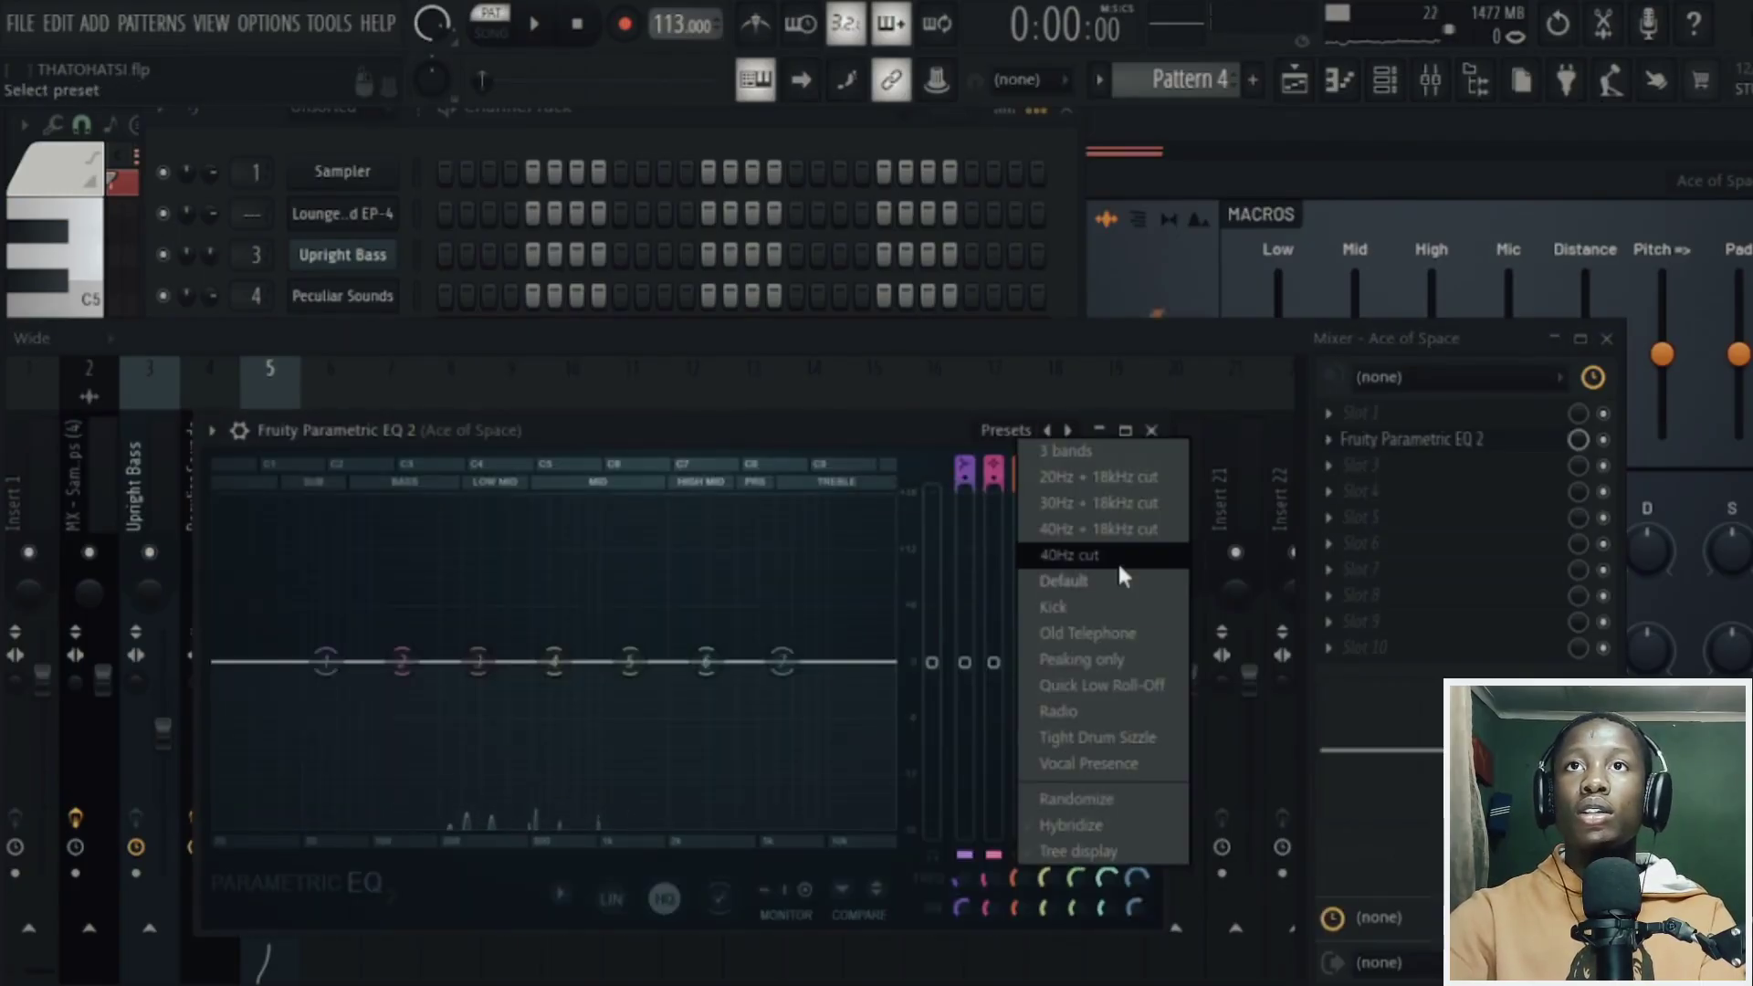
left_click(1118, 560)
left_click_drag(272, 662, 399, 660)
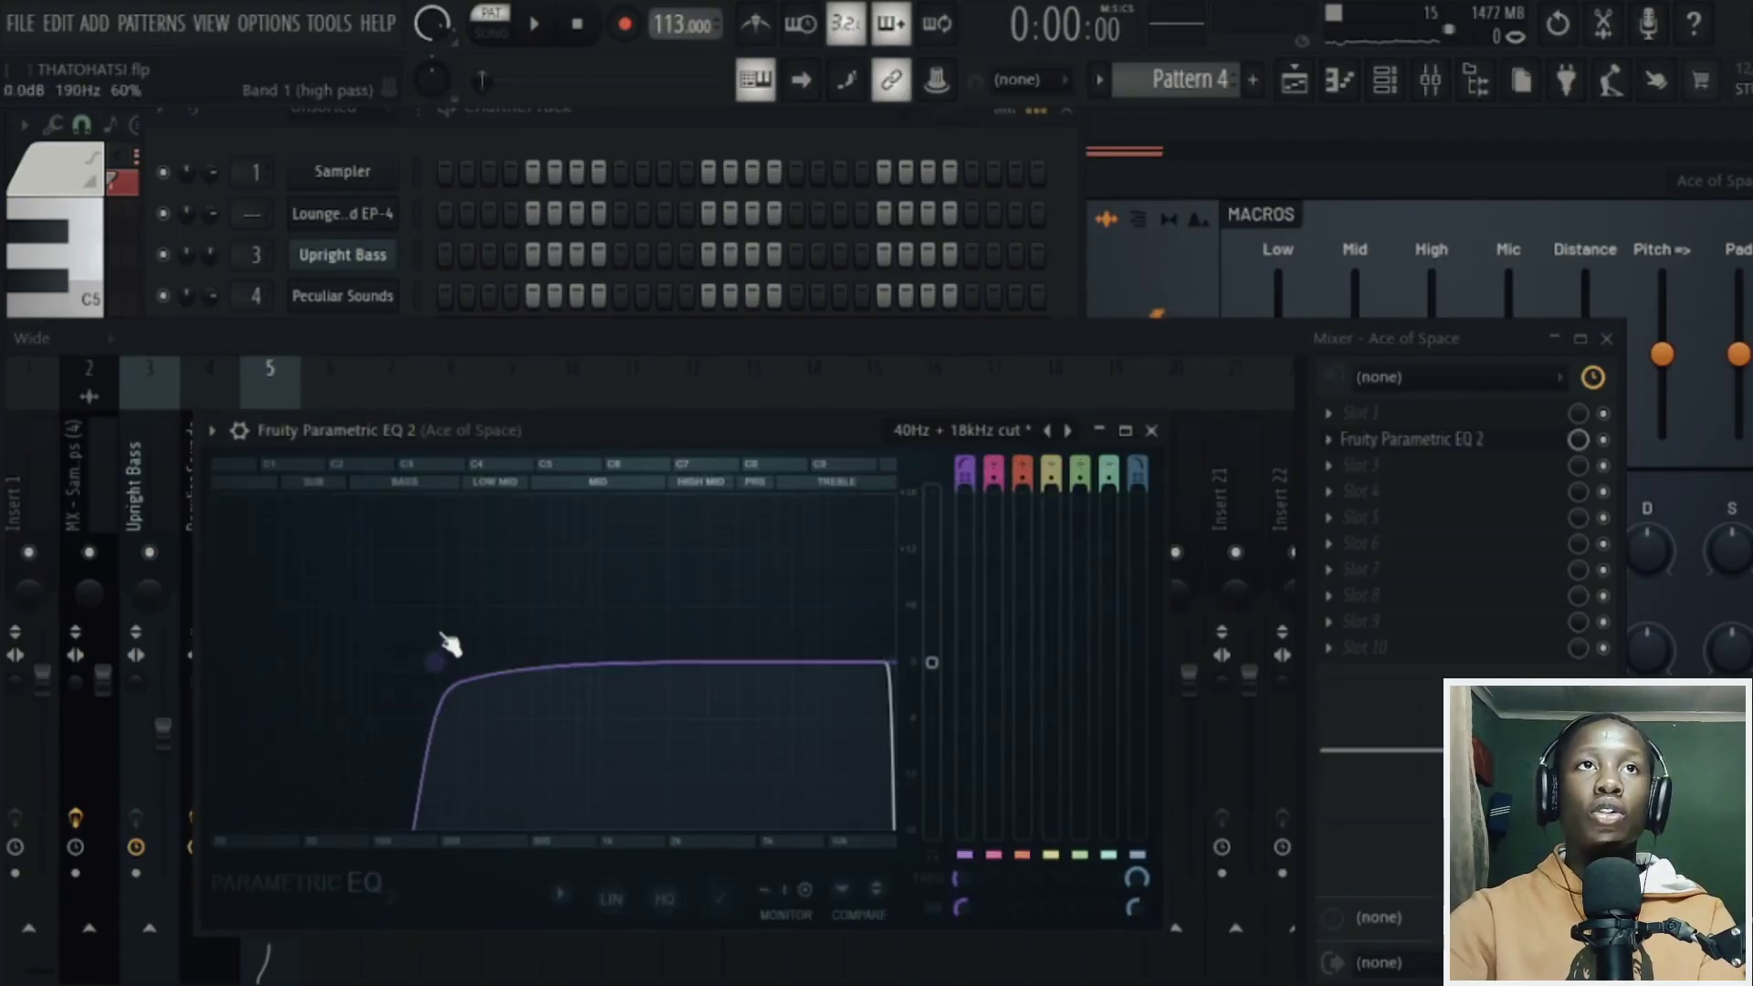
- Play the arrangement from bar 33 and examine the playlist tracks and the mixer levels
key("space")
left_click(1294, 80)
key("l")
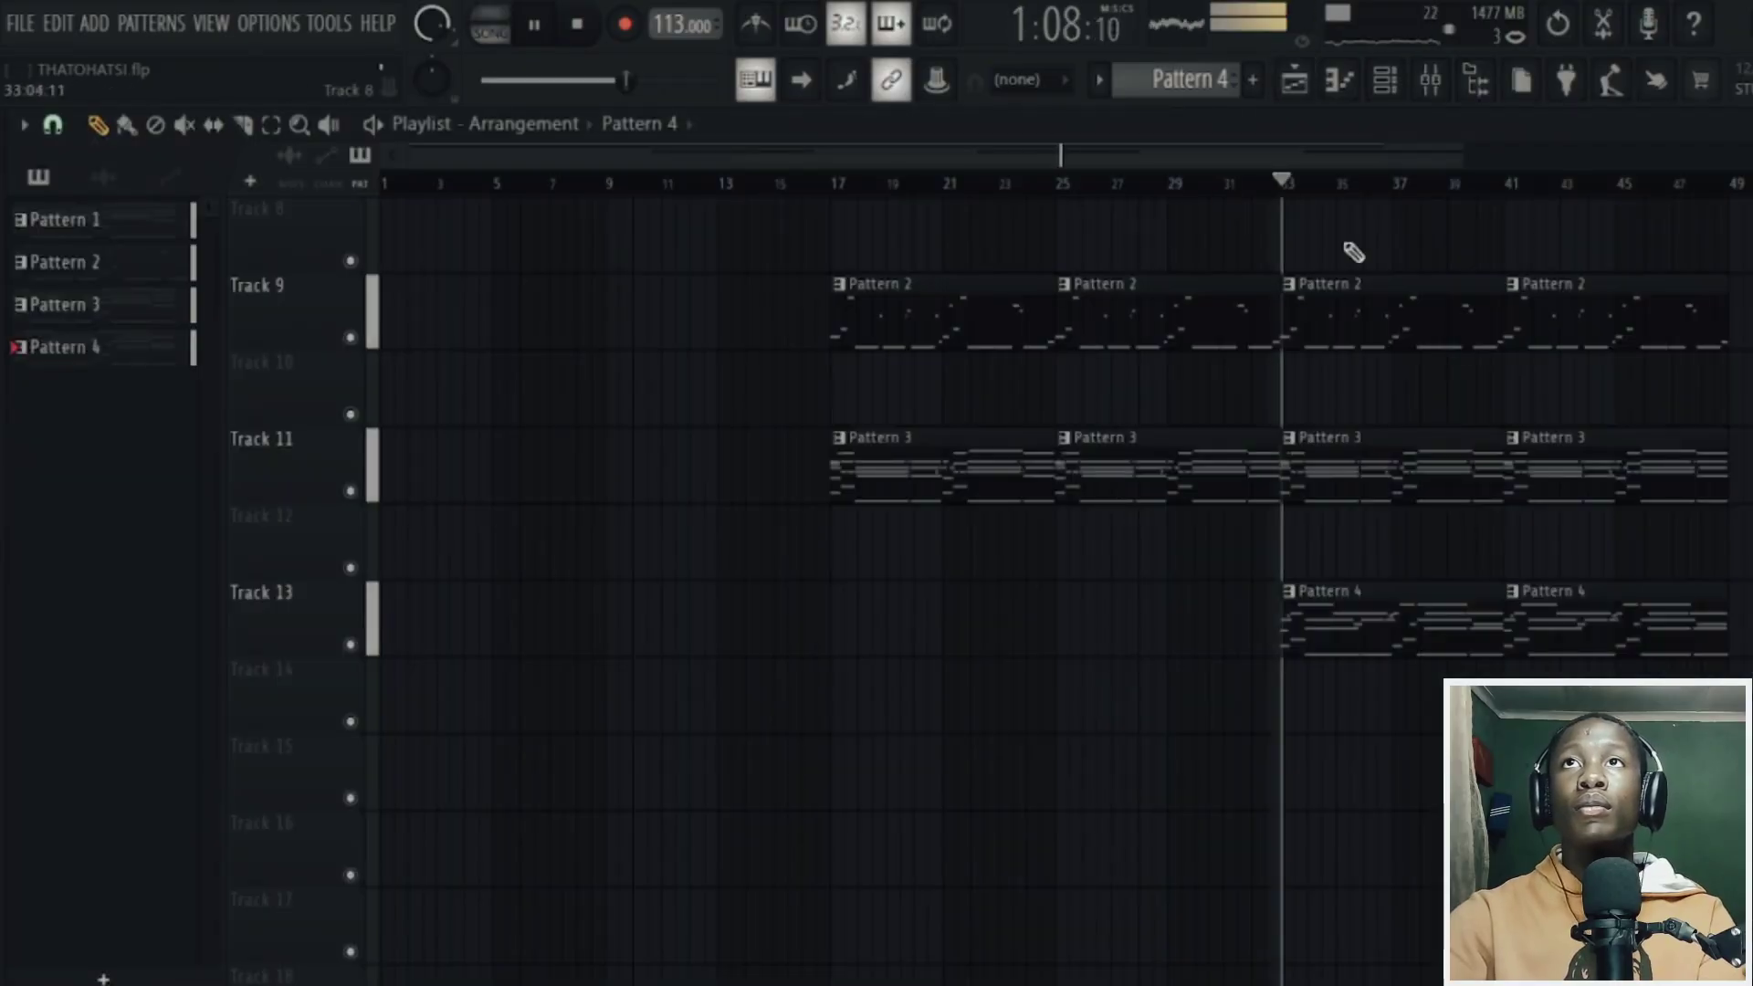
scroll(1355, 251, "up", 6)
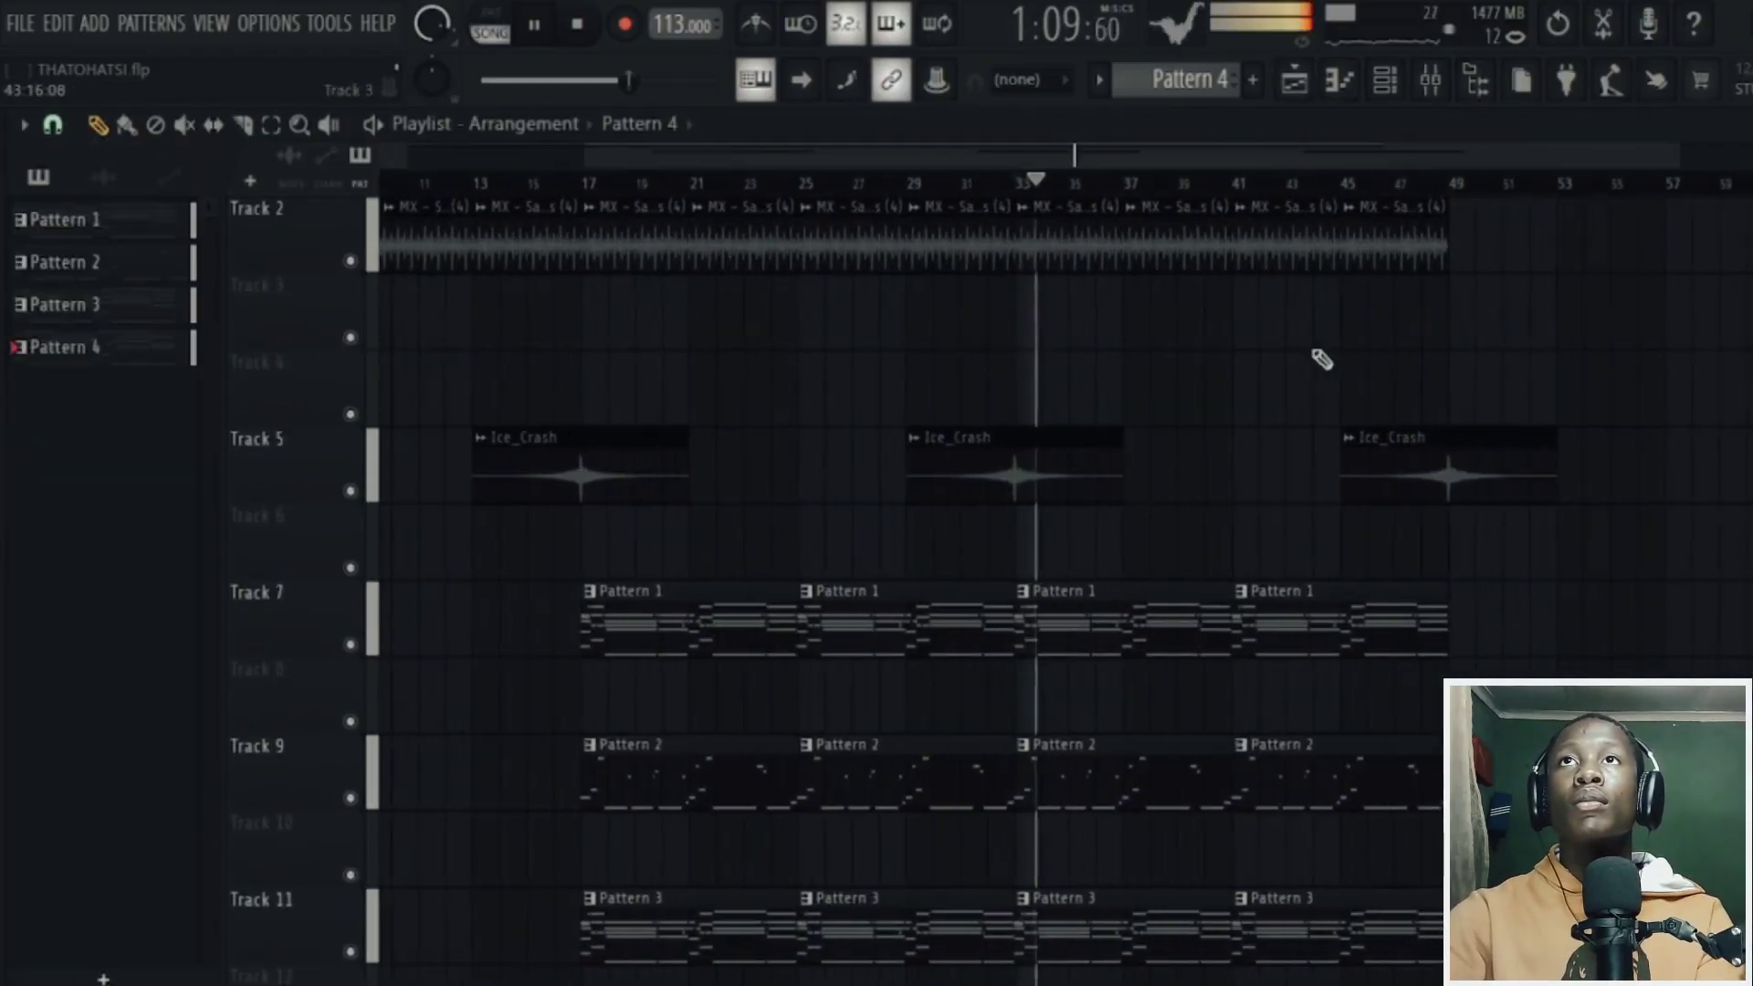
scroll(1303, 731, "down", 4)
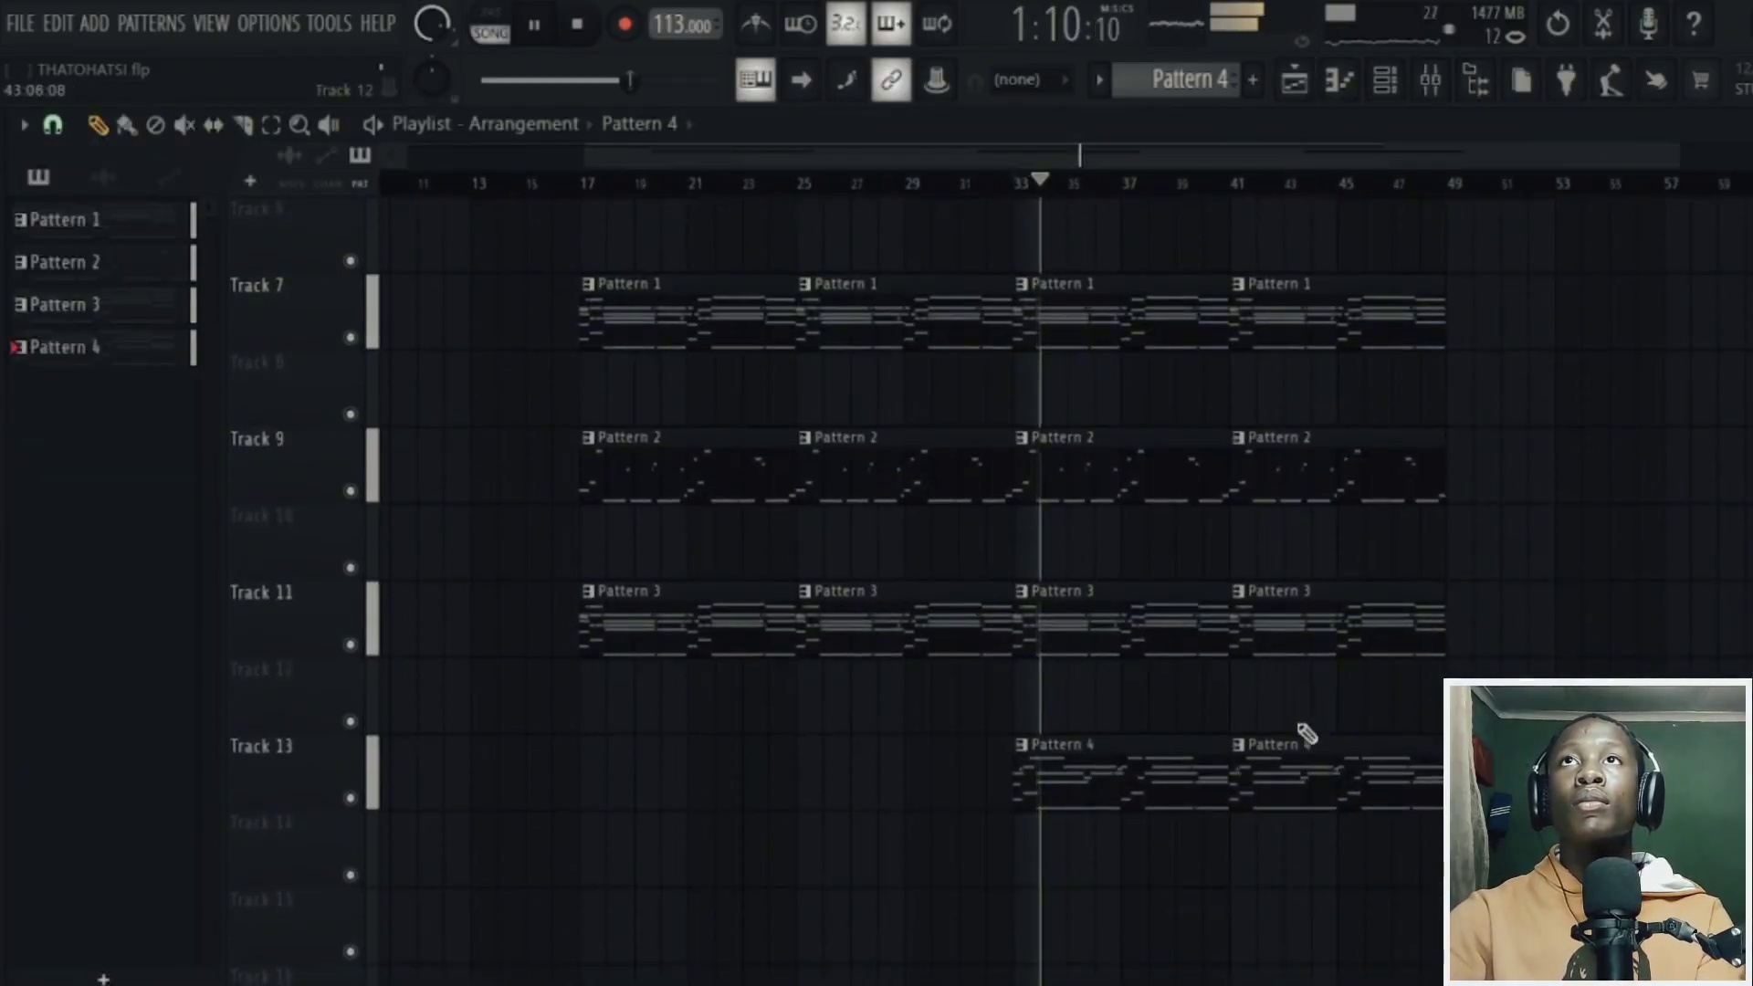
scroll(1315, 508, "up", 4)
left_click(1429, 81)
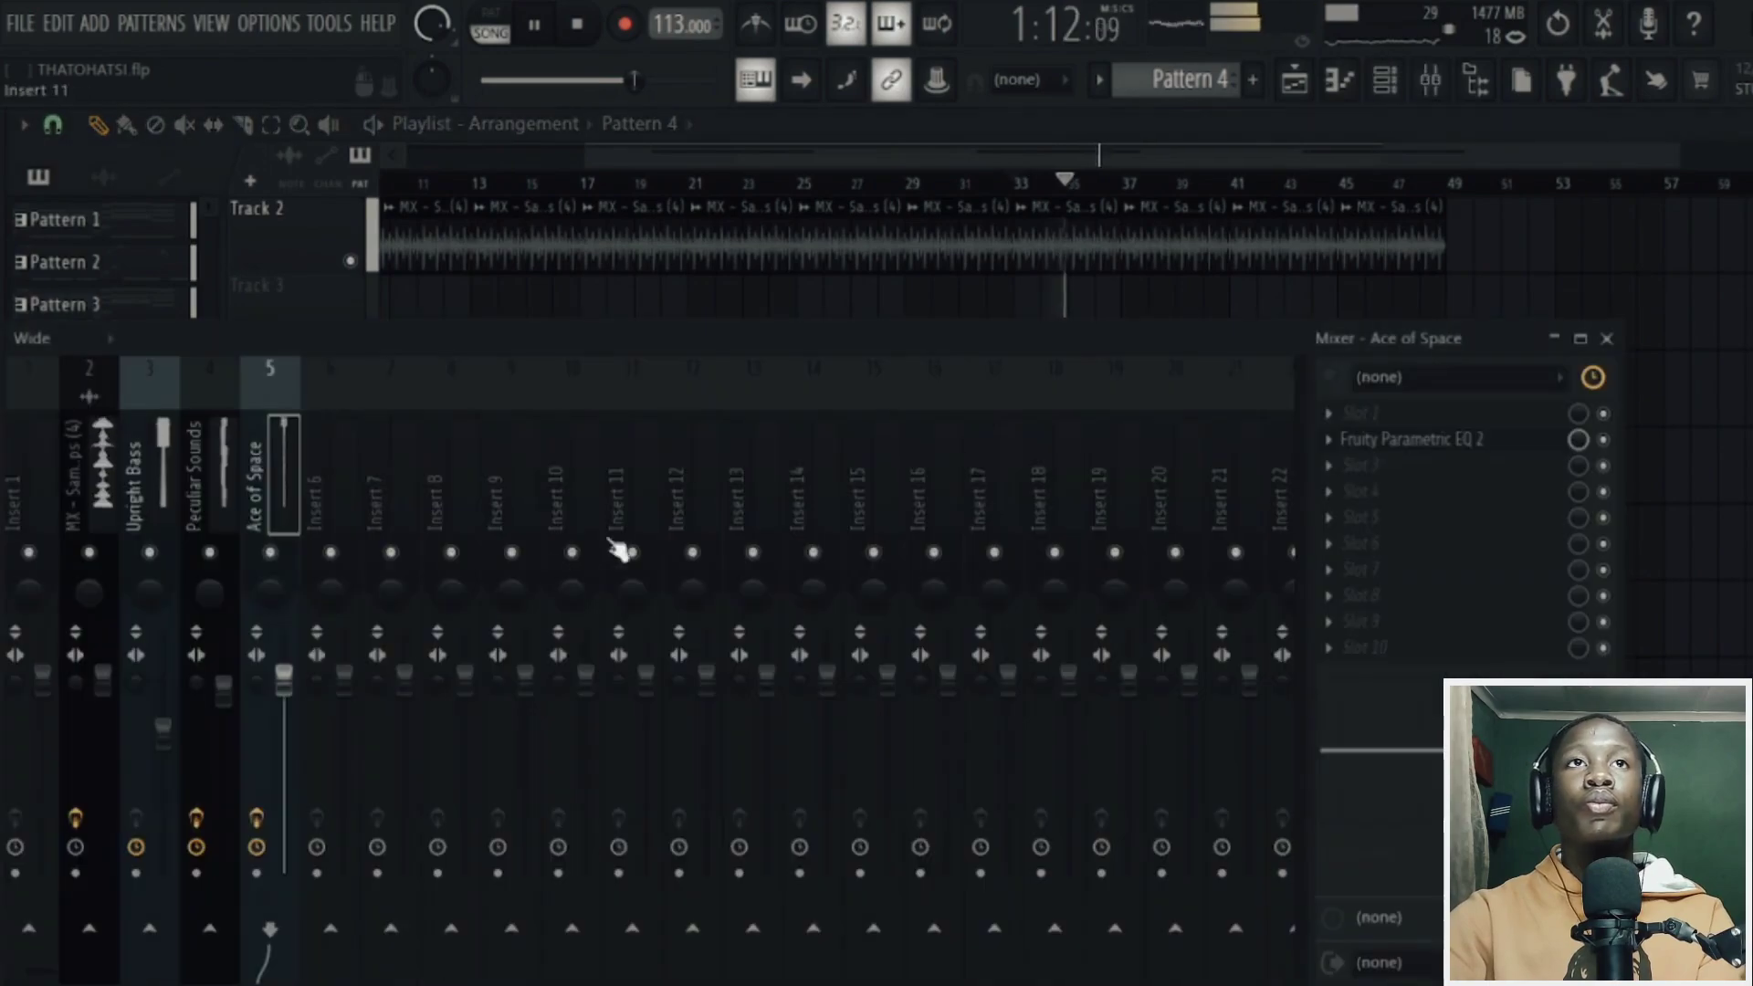
left_click(1429, 80)
- Create Pattern 5 for the All Strings Sustain part
scroll(1187, 274, "down", 3)
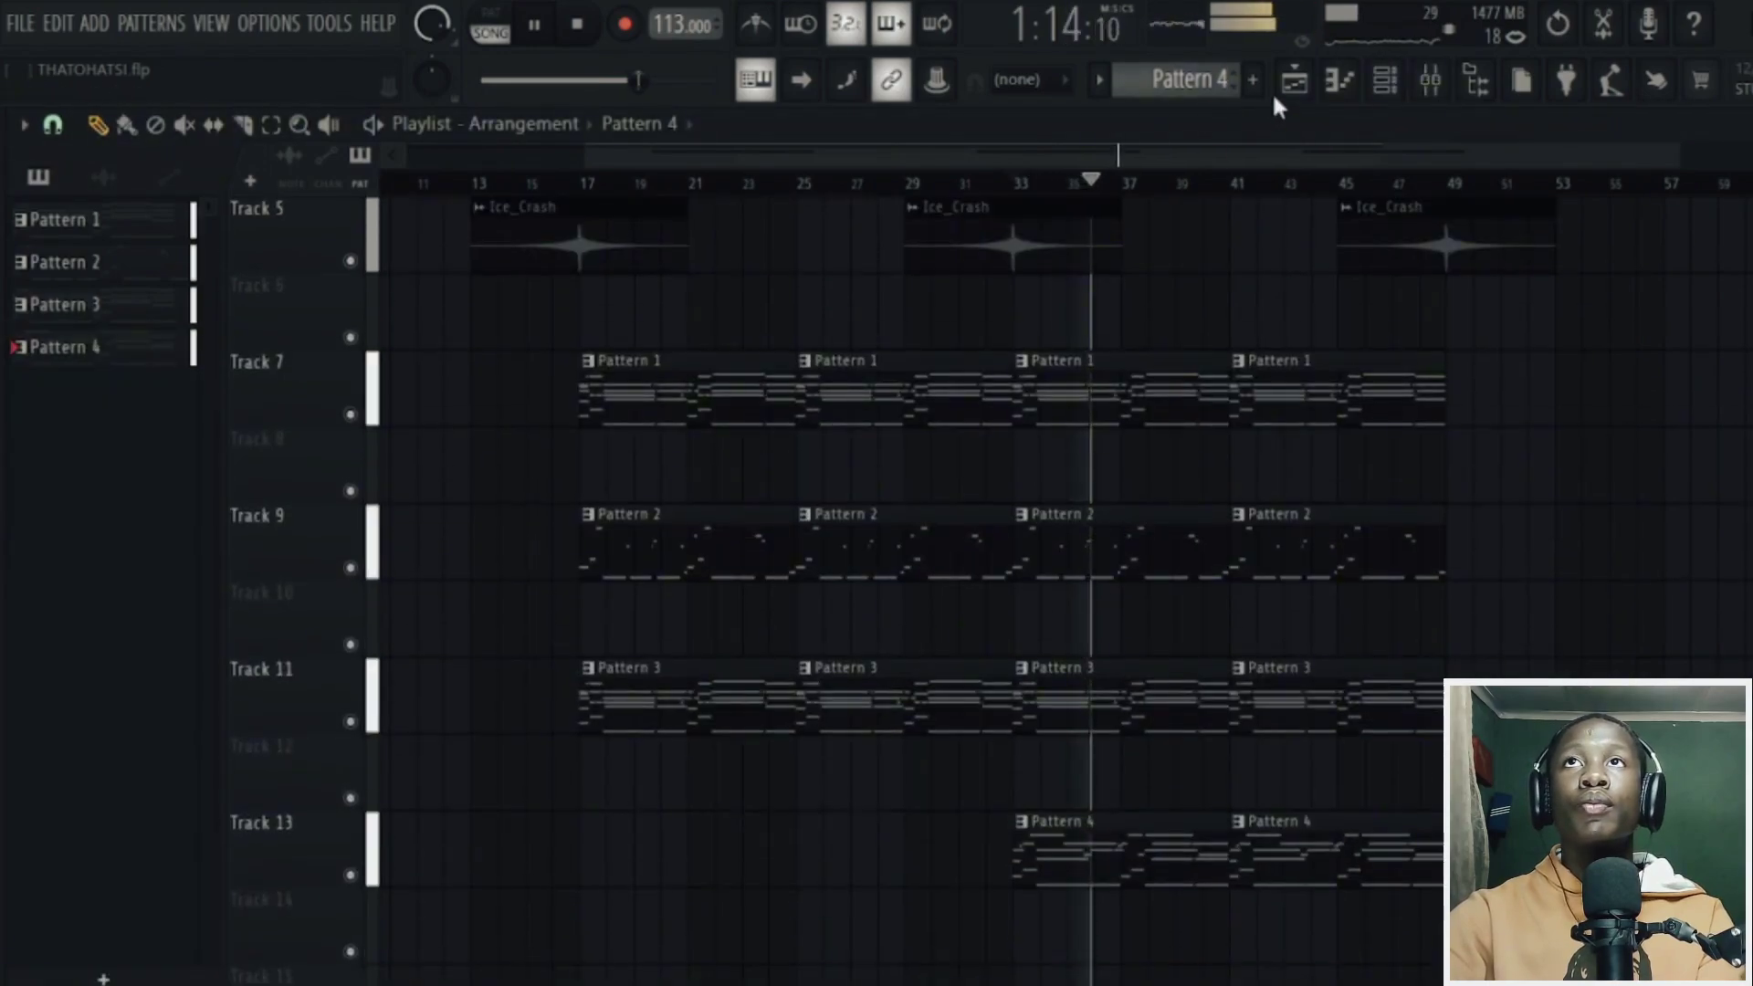
left_click(1253, 79)
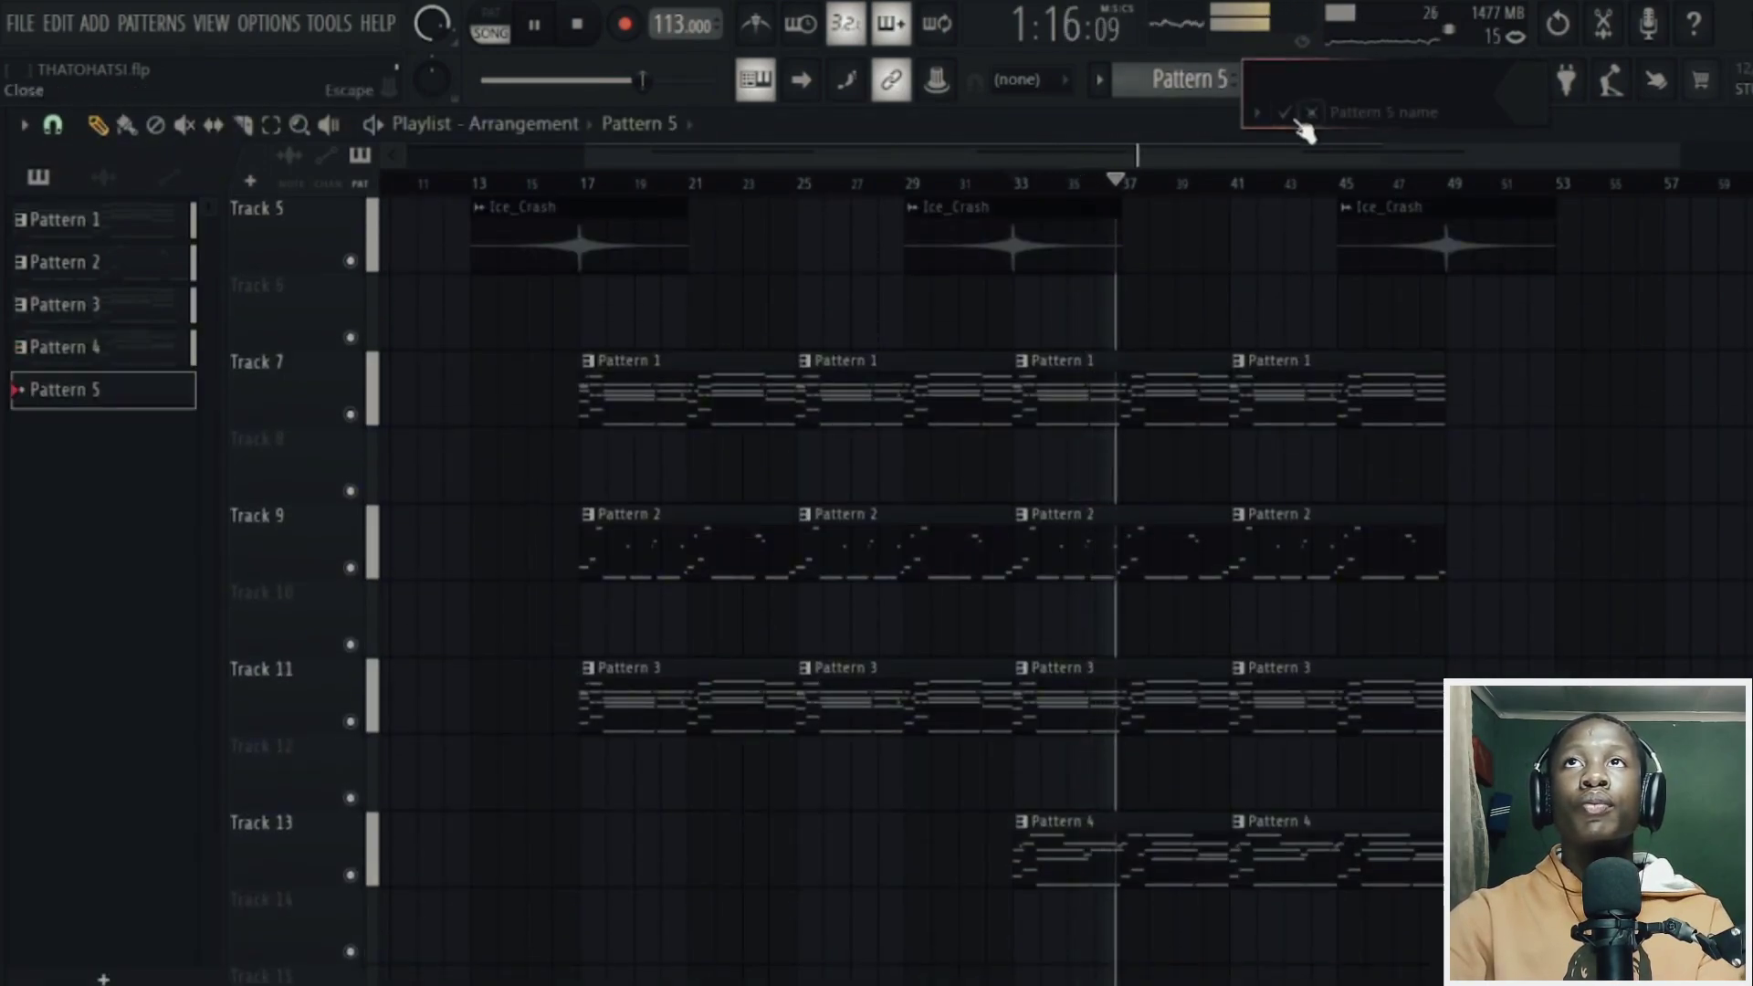
scroll(1114, 589, "up", 3)
scroll(1115, 682, "down", 6)
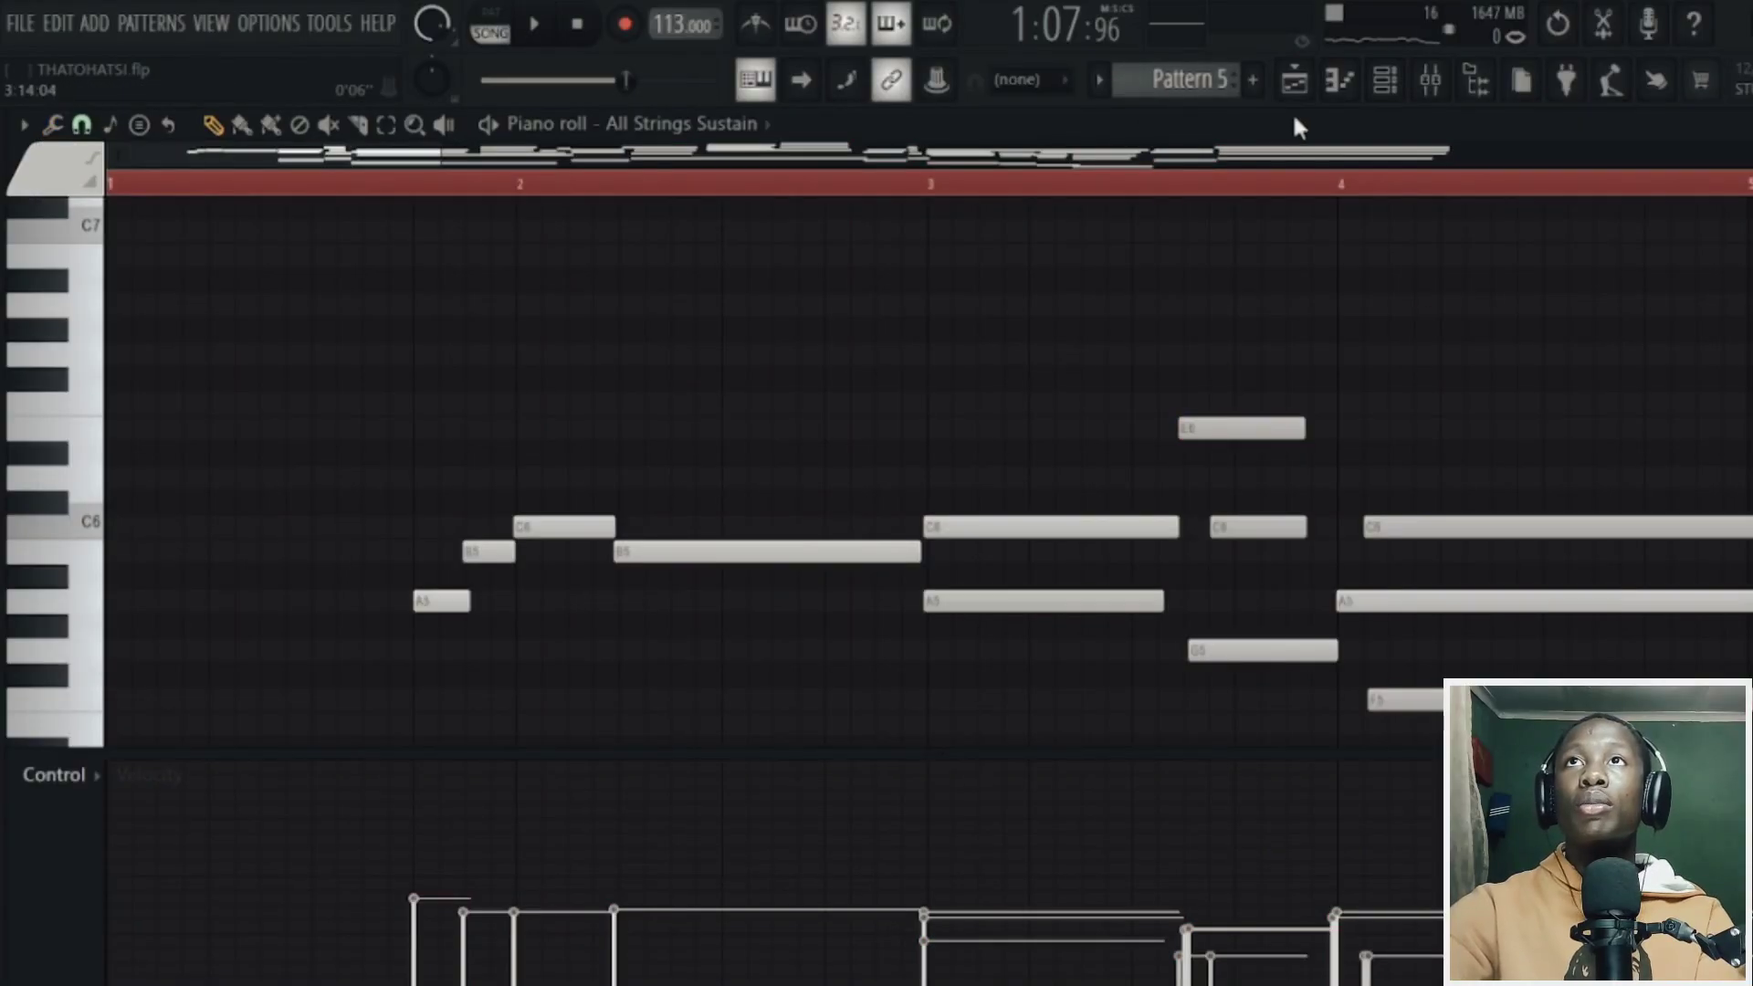
- Close the piano roll and open the FLEX instrument of the All Strings Sustain channel for inspection
key("Page_Down")
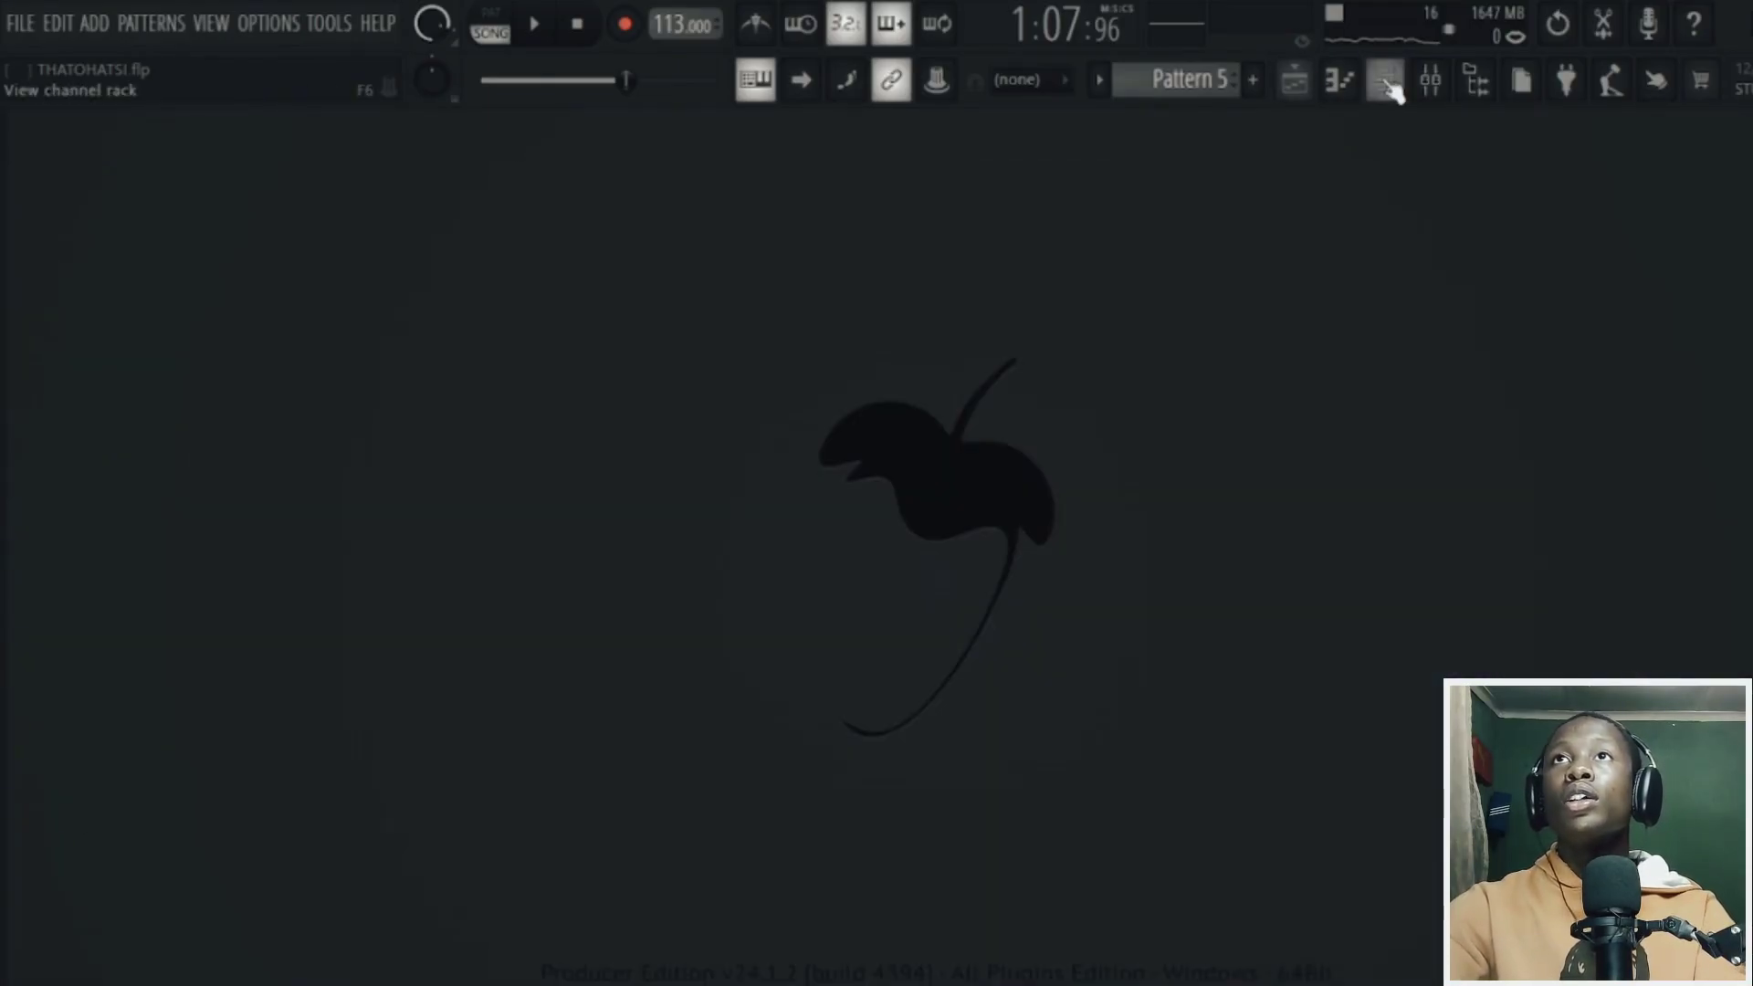
key("F6")
left_click(343, 376)
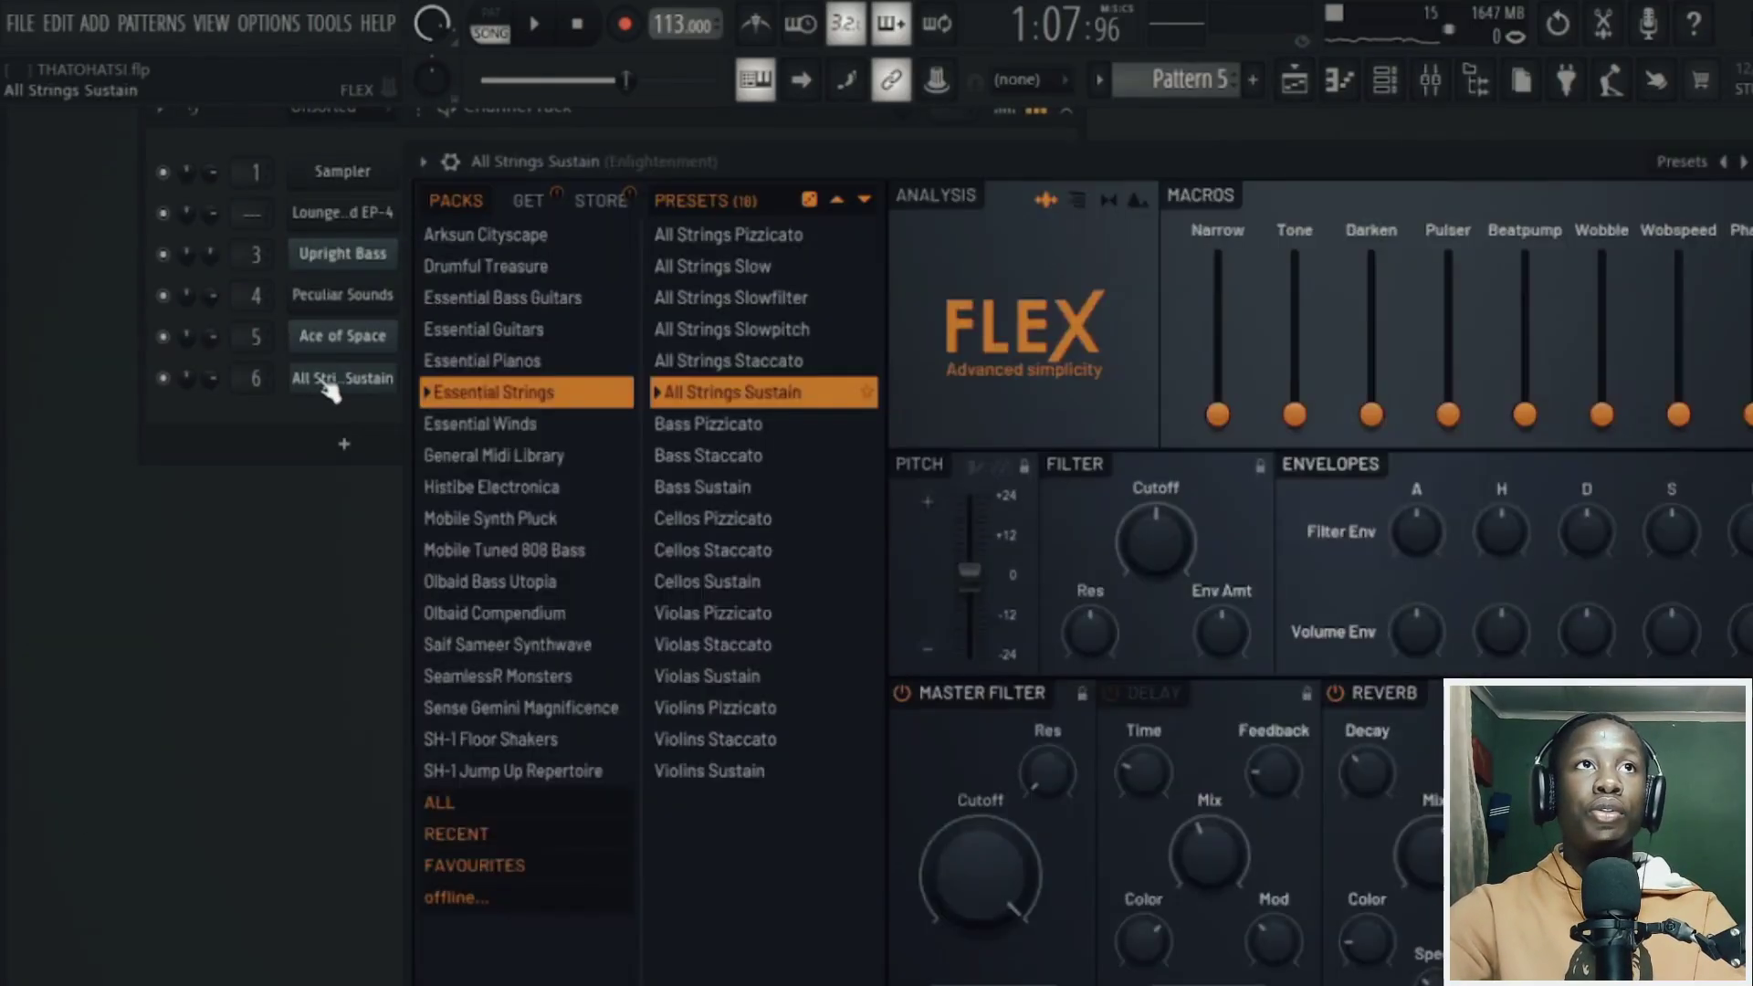
- Load the All Strings Slow preset from Essential Strings in the strings channel's FLEX and open the mixer on its track
left_click(334, 378)
left_click(382, 393)
left_click(771, 485)
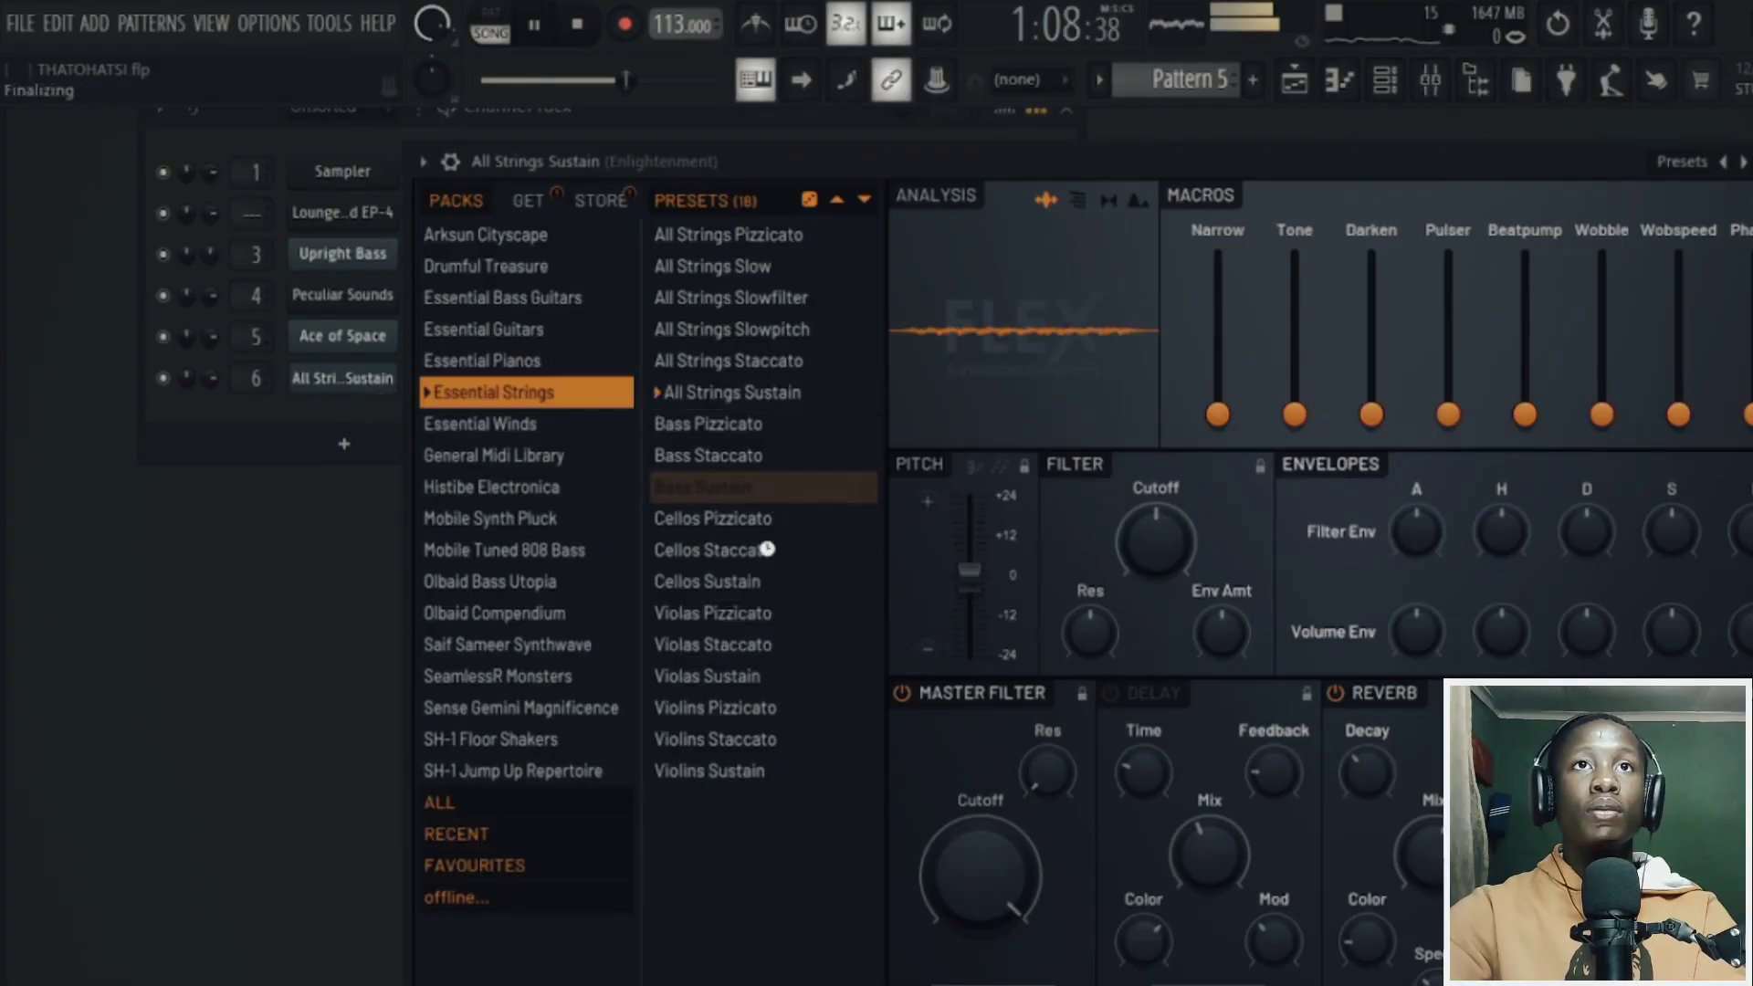
left_click(747, 267)
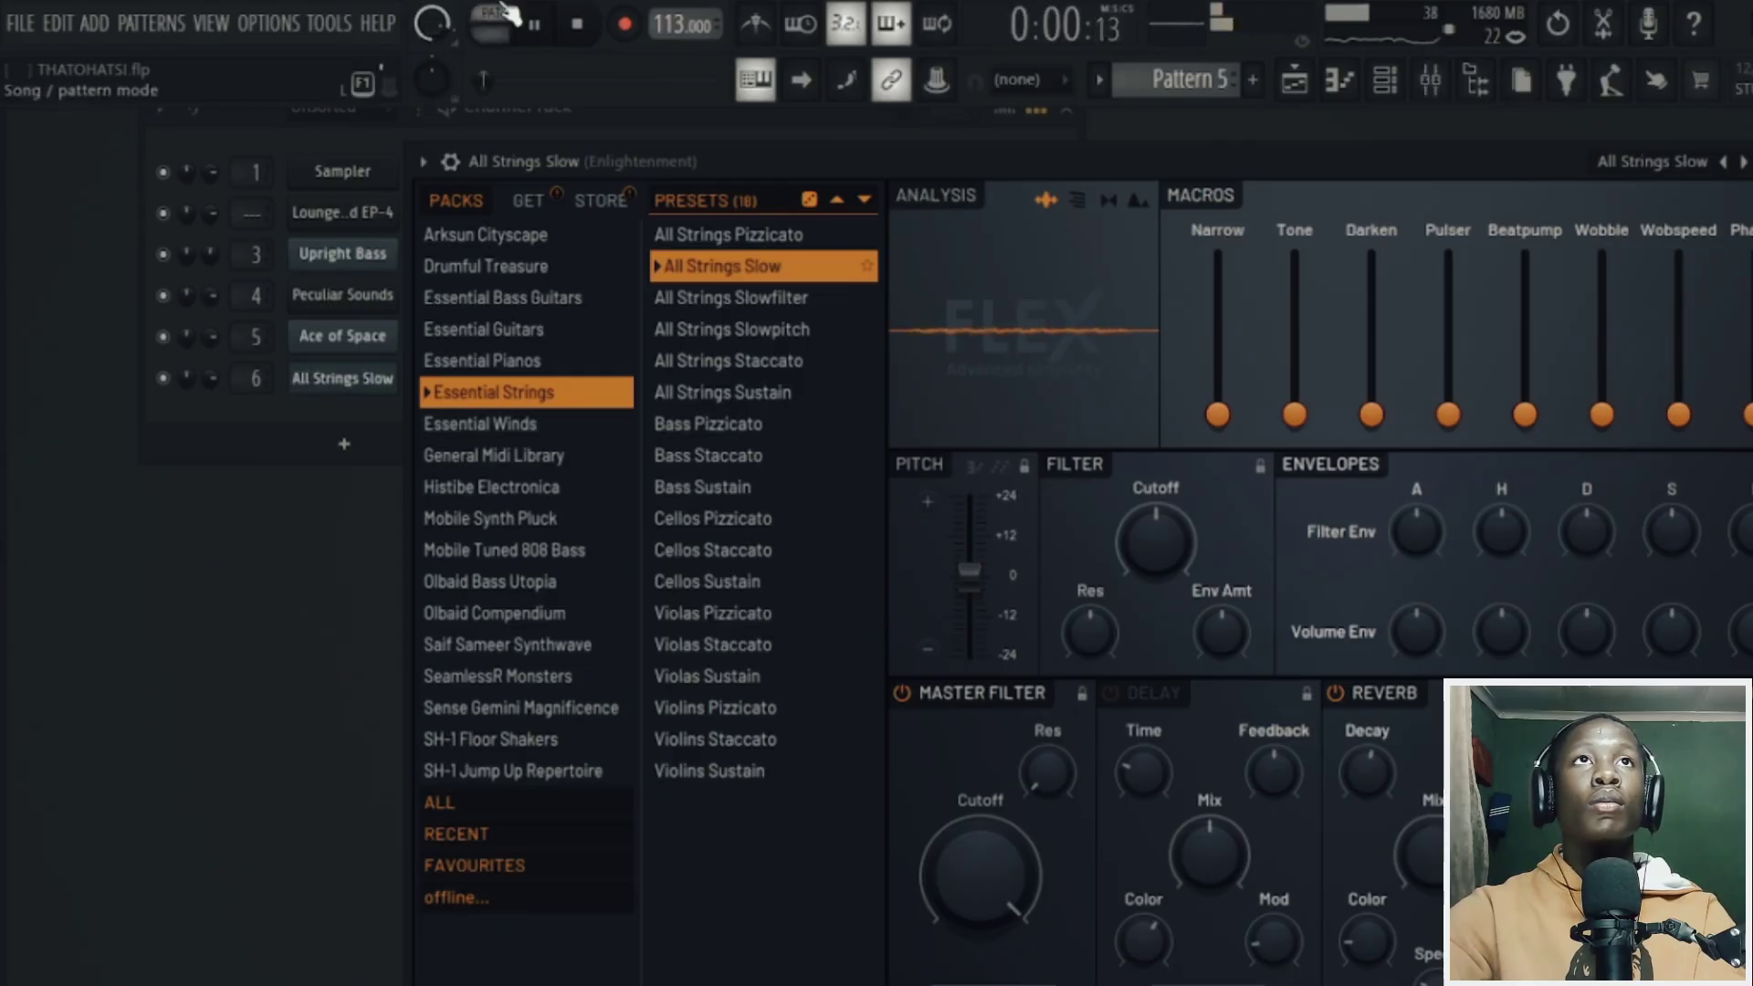
left_click(1430, 80)
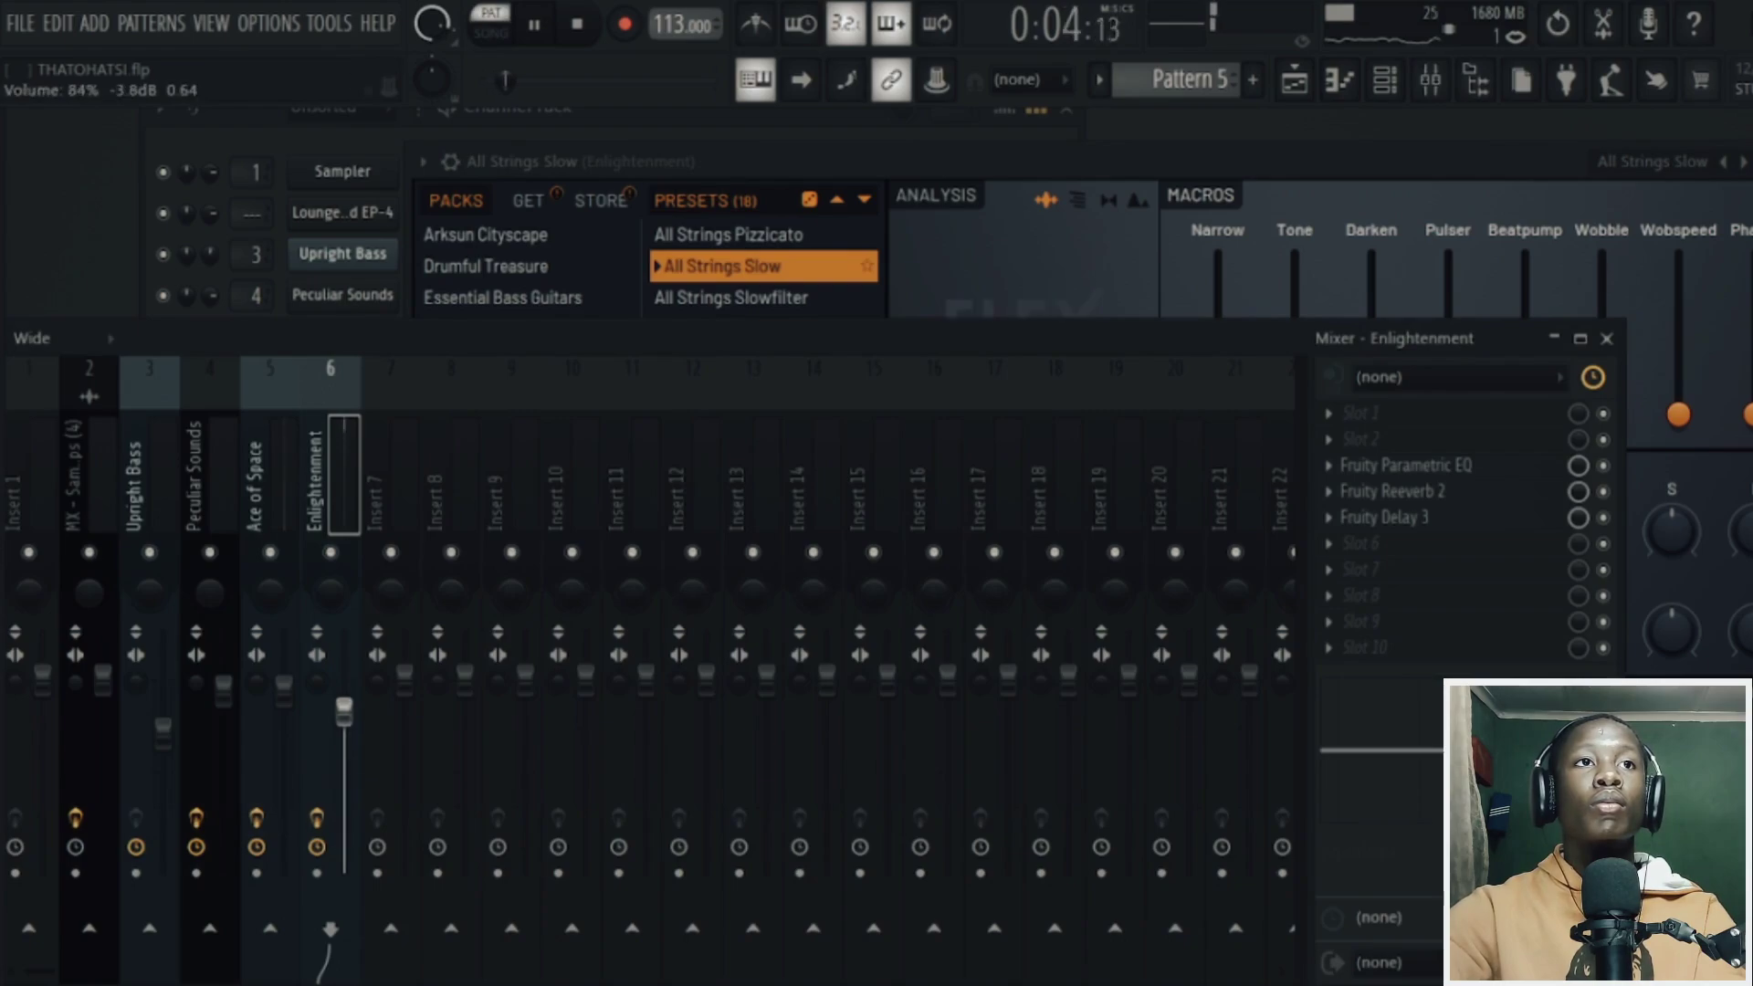
- Audition the arrangement in the playlist and delete the Pattern 2 clips at bars 49 and 57 on Track 9
left_click(1304, 86)
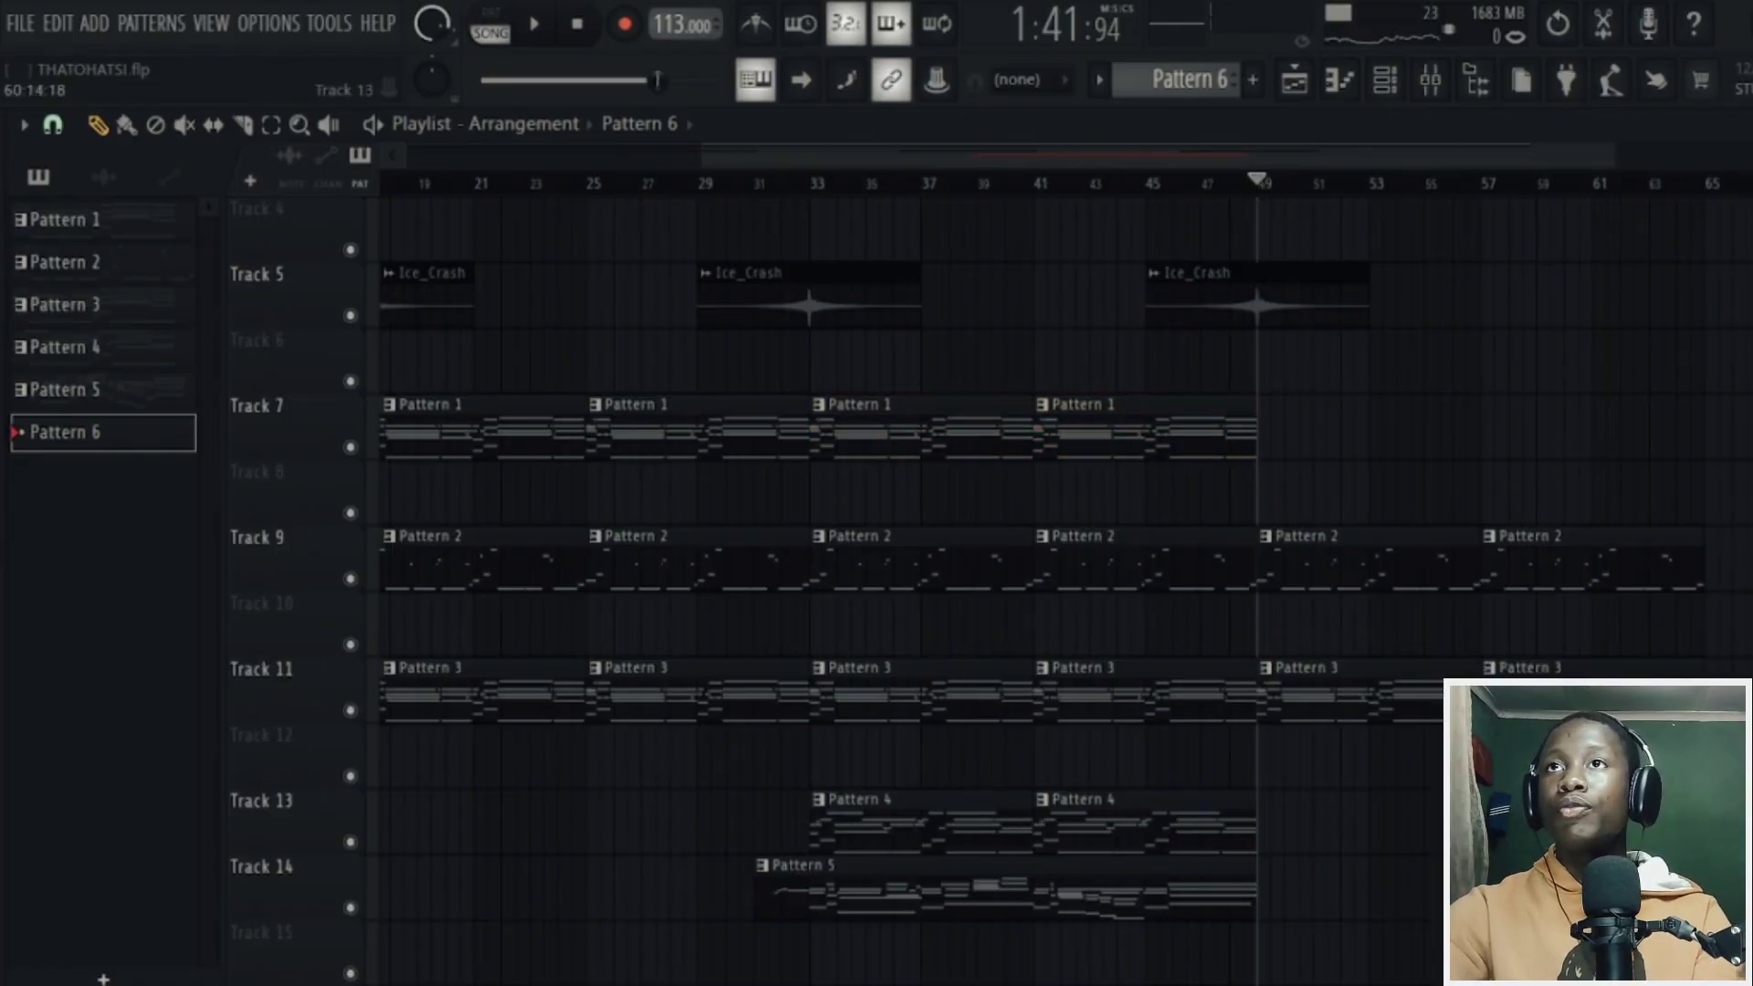
key("space")
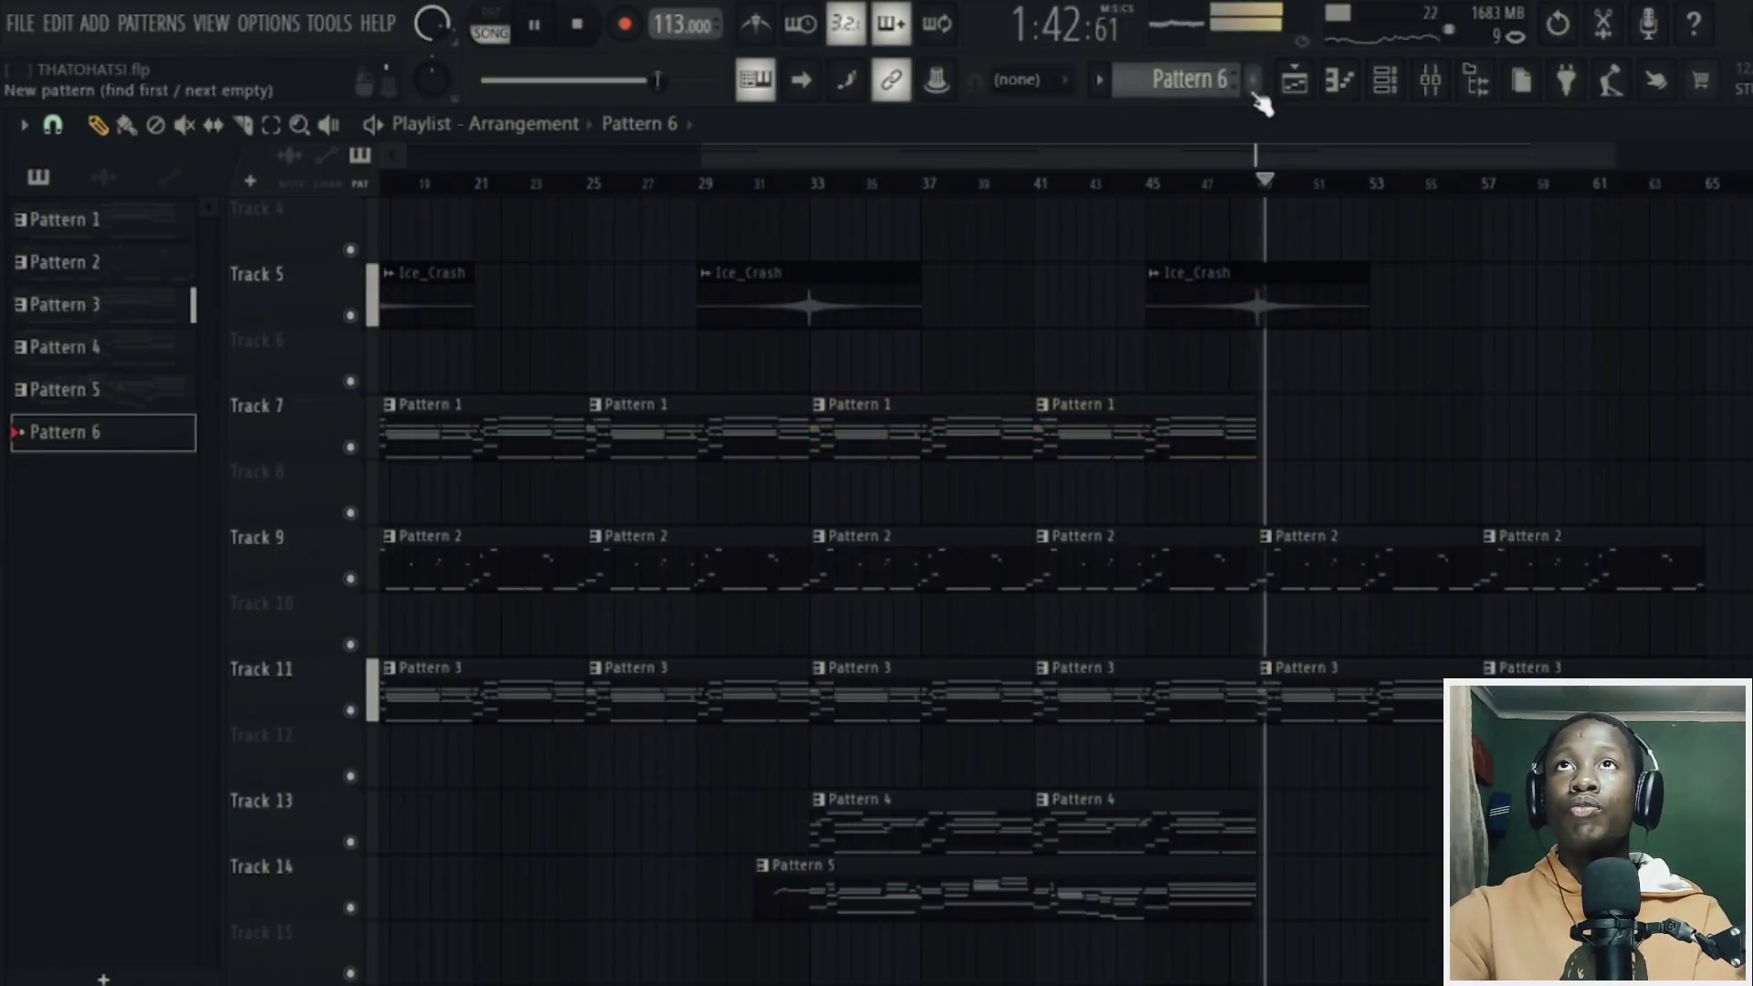
left_click(785, 183)
right_click(1367, 559)
right_click(1591, 559)
key("space")
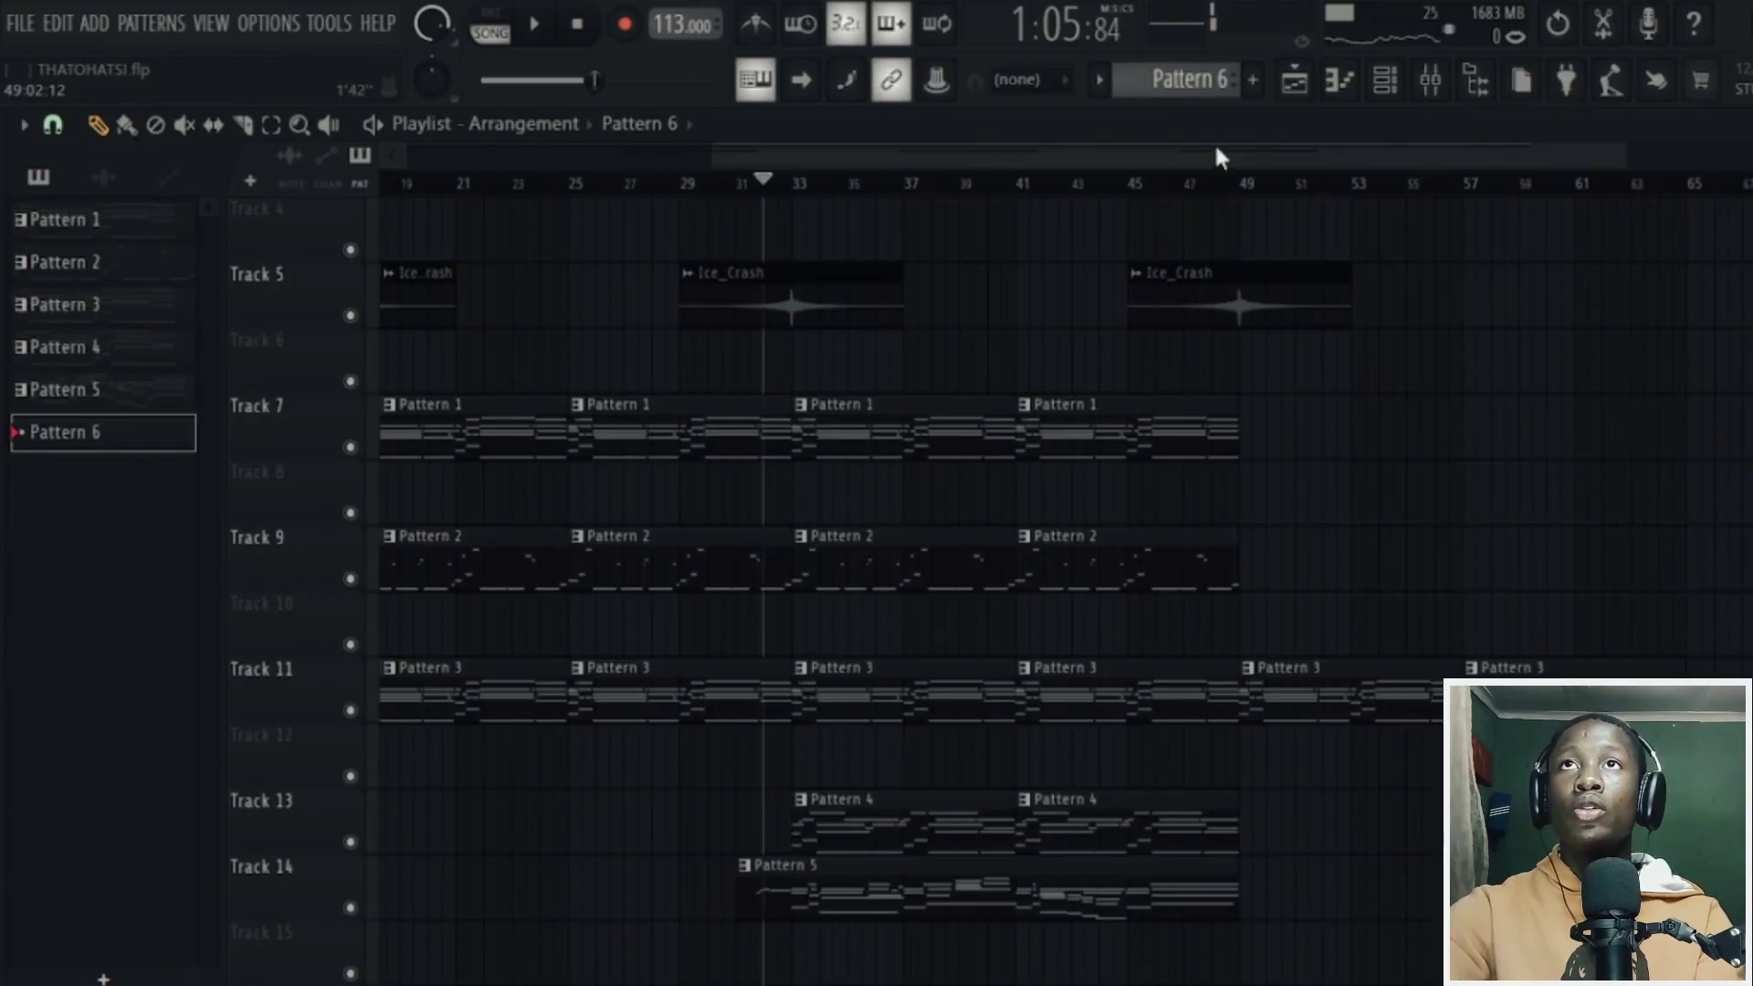
- Find Shaker 14 in the sample pack's Shakers folder and place it on Track 12 from bar 45
left_click_drag(1214, 155, 1193, 156)
key("alt+F8")
scroll(110, 475, "down", 3)
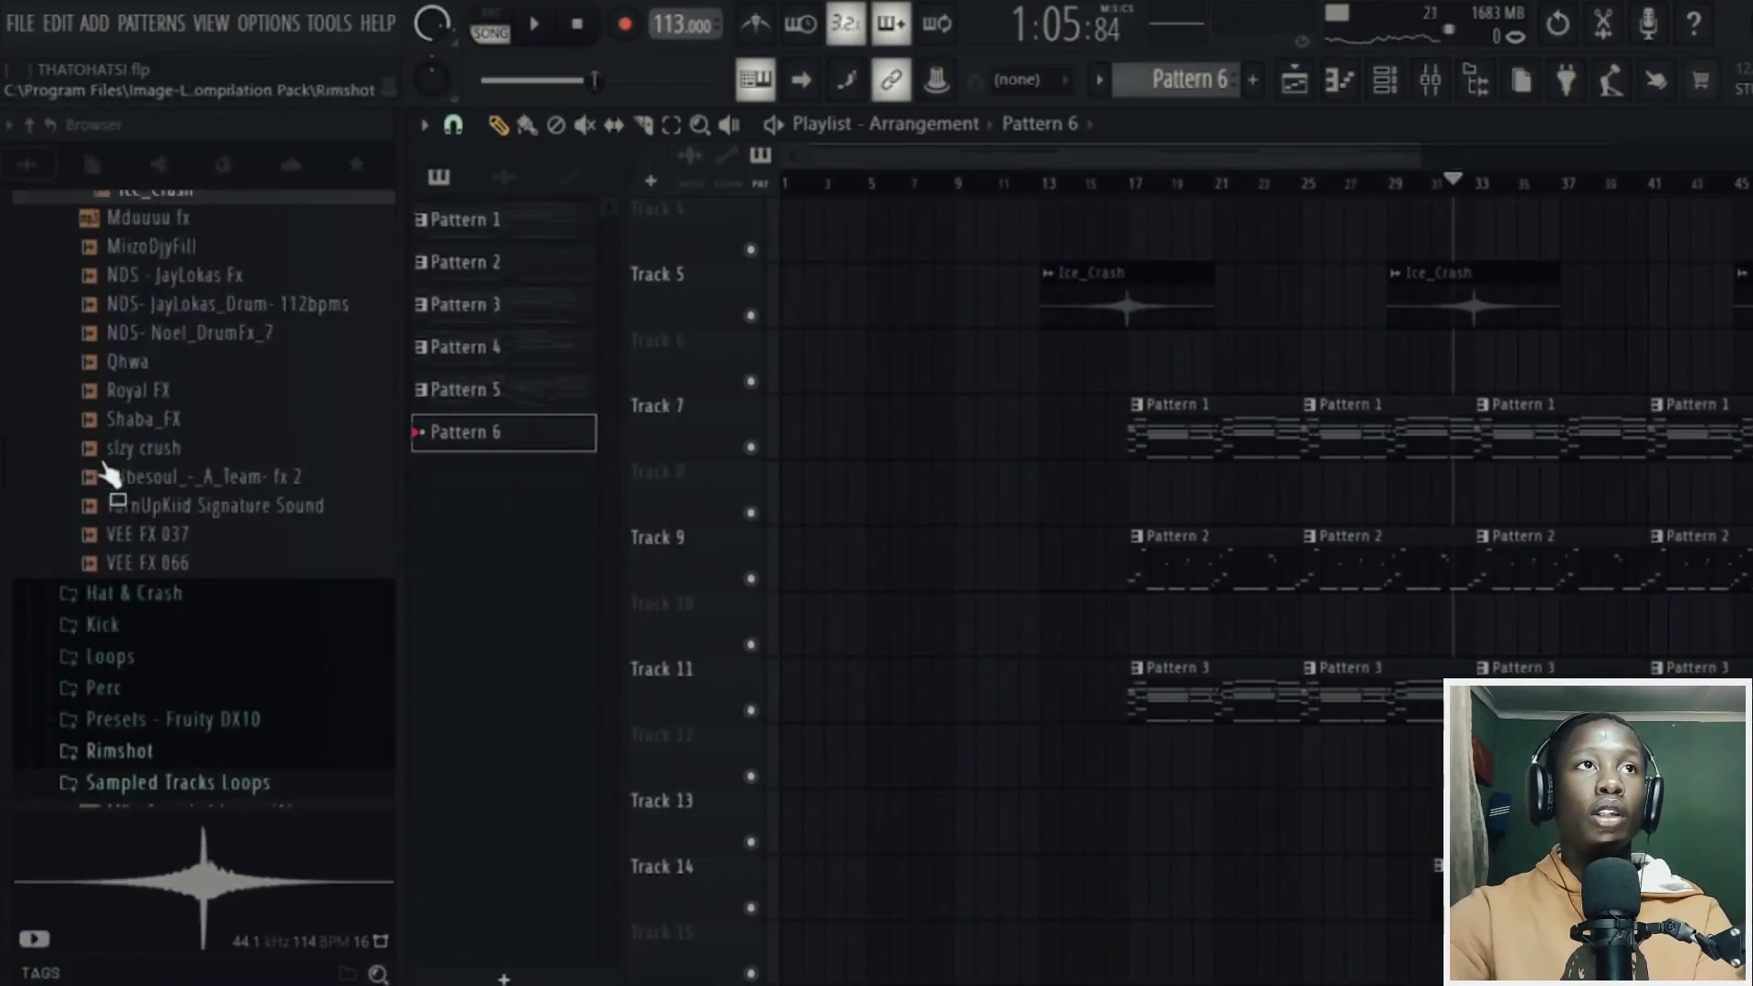
scroll(127, 466, "up", 6)
left_click(155, 559)
scroll(173, 548, "down", 4)
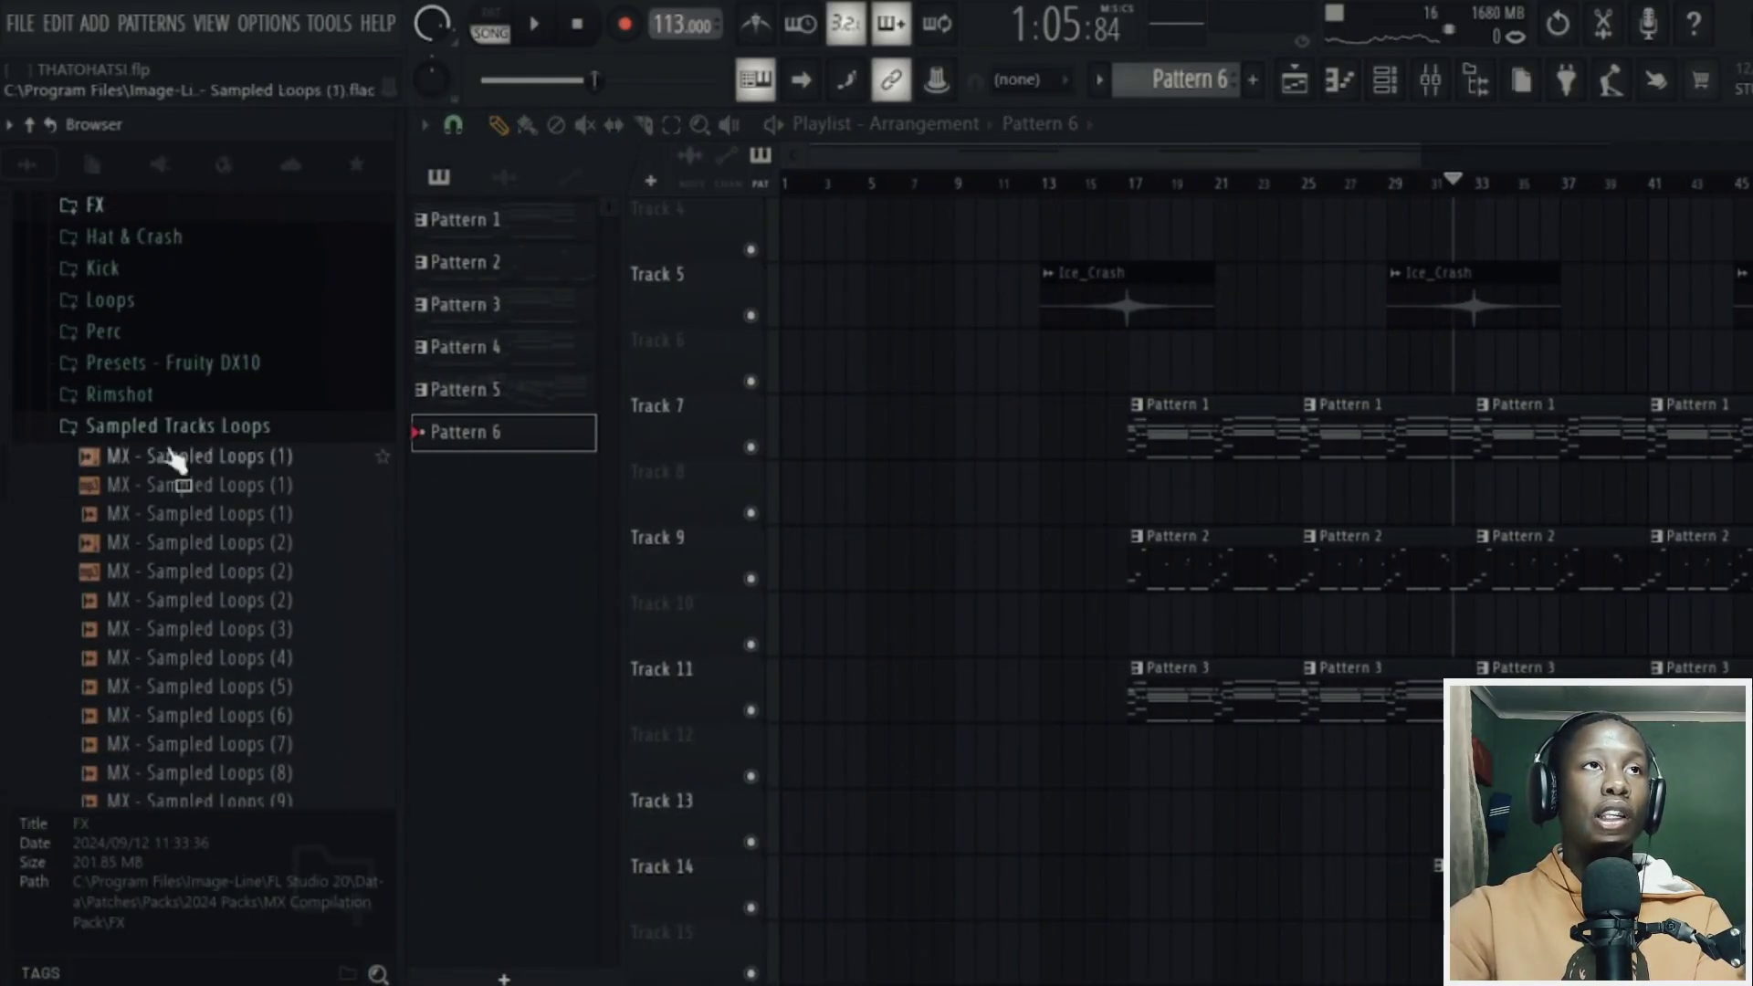
left_click(207, 438)
left_click(178, 457)
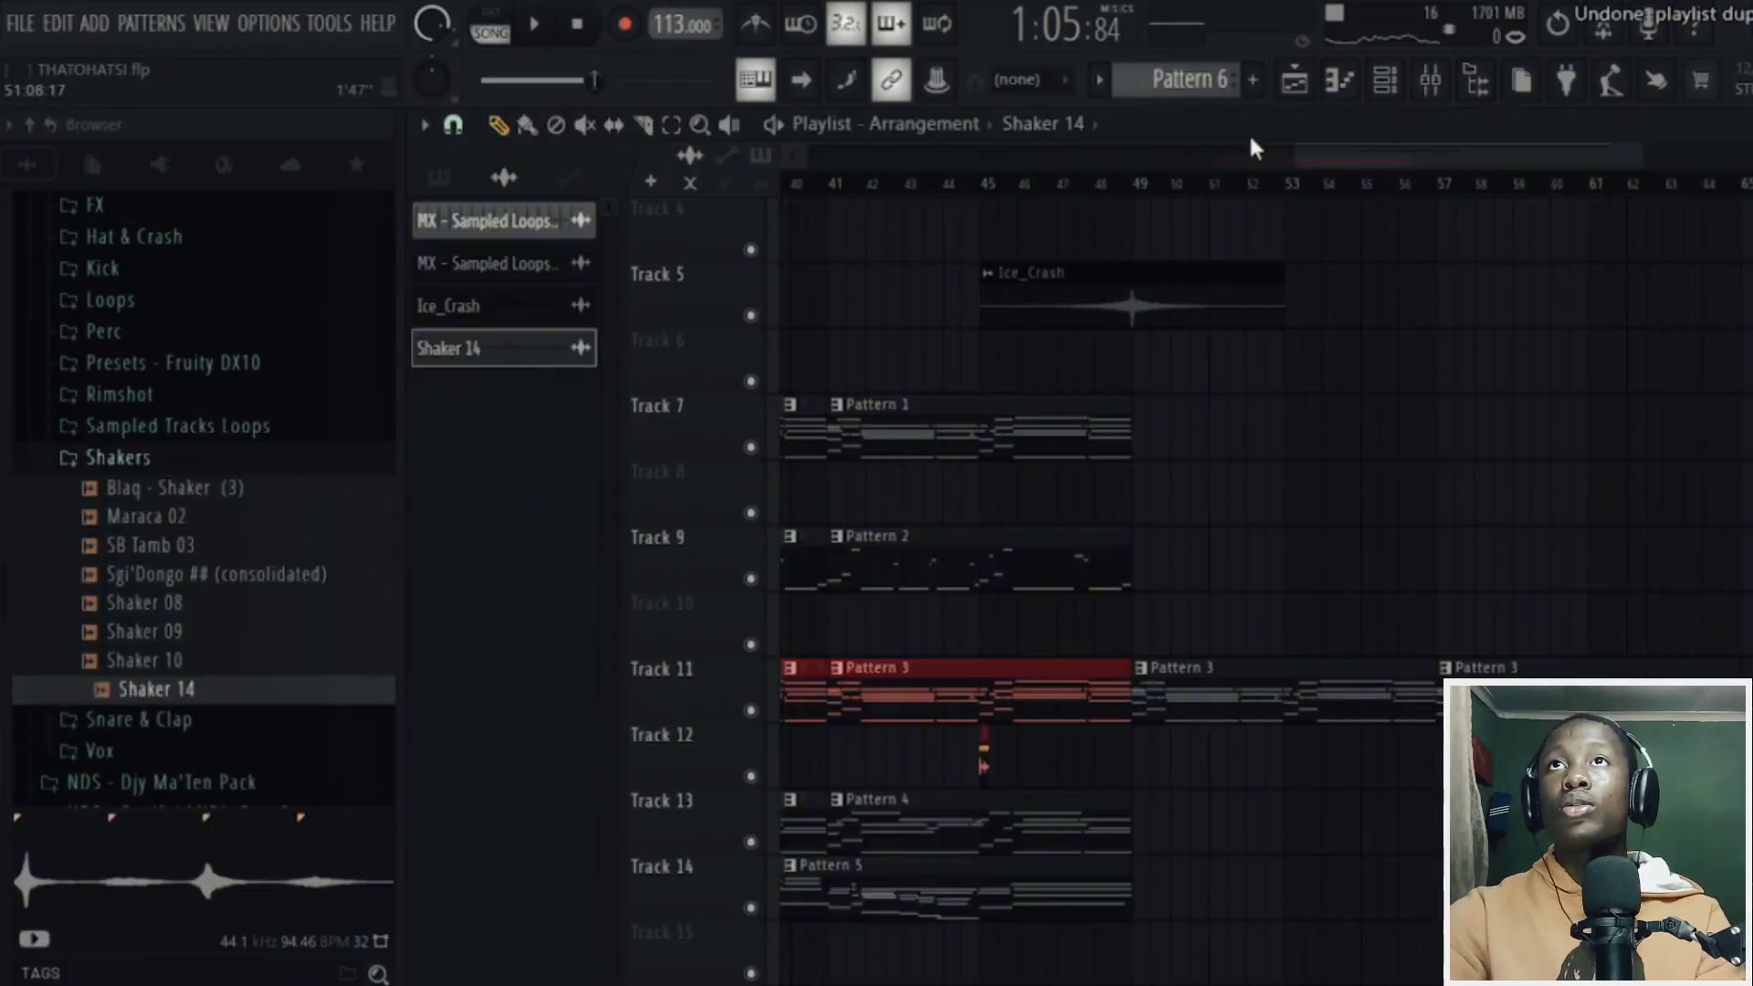
scroll(1231, 629, "up", 4)
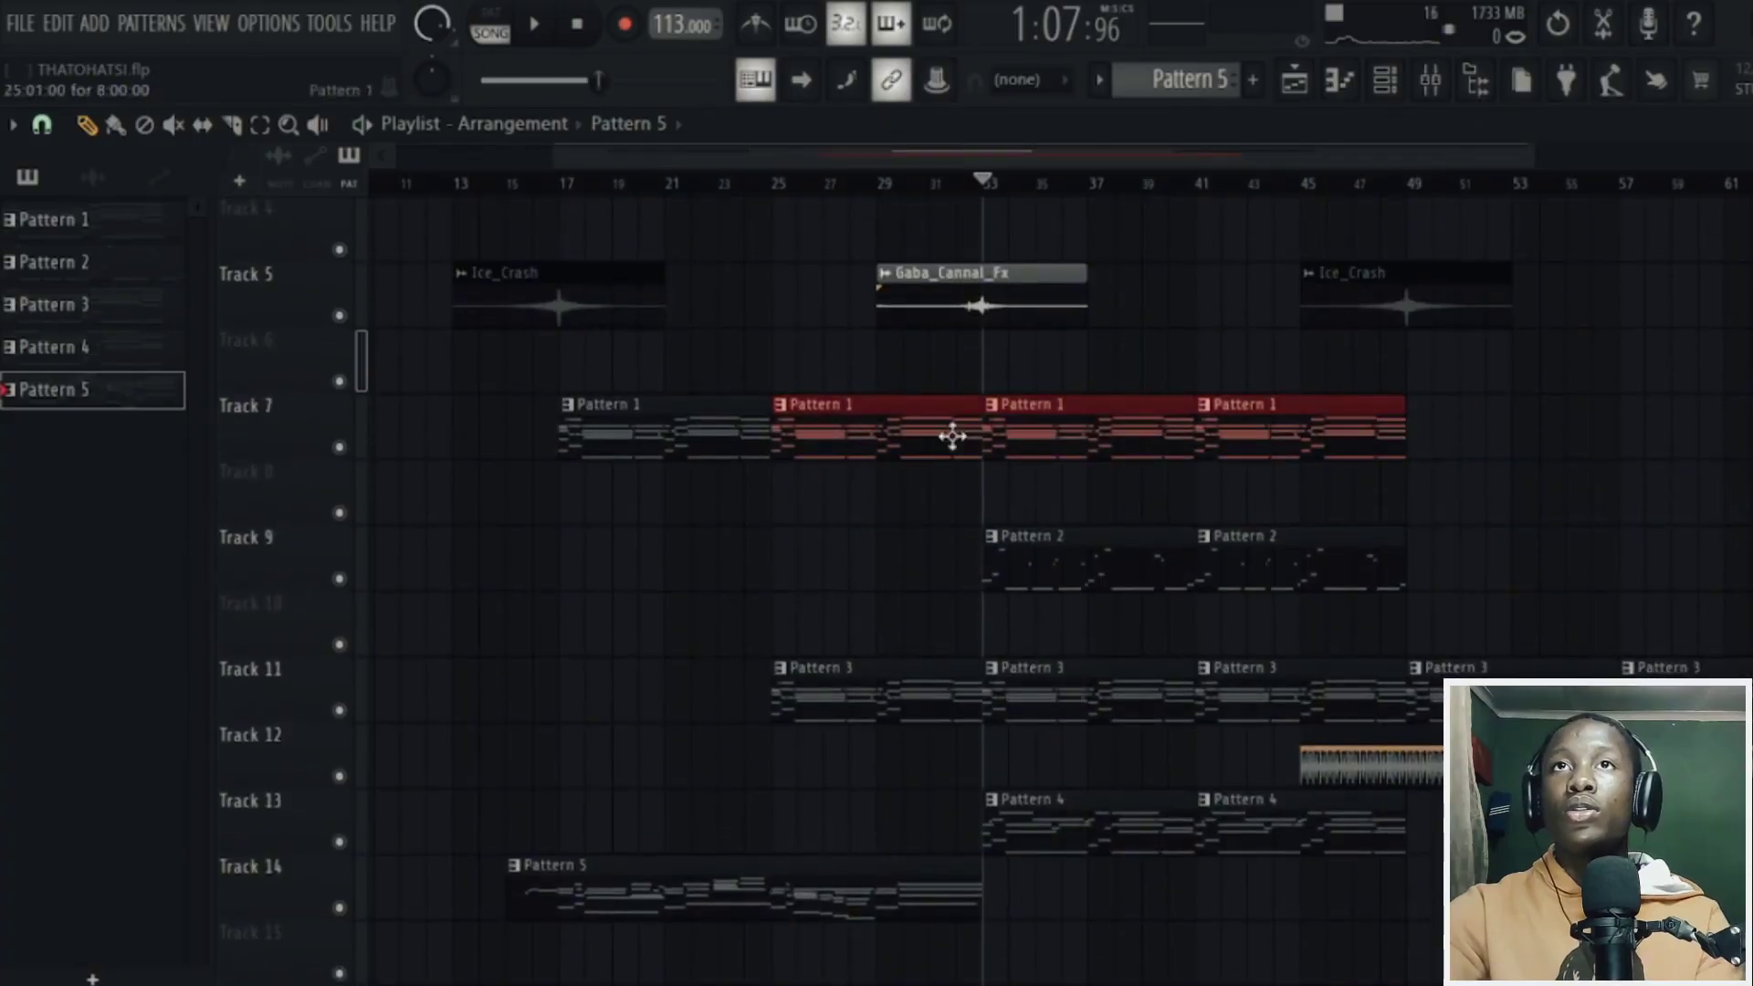
key("ctrl+b")
key("ctrl+z")
key("ctrl+z")
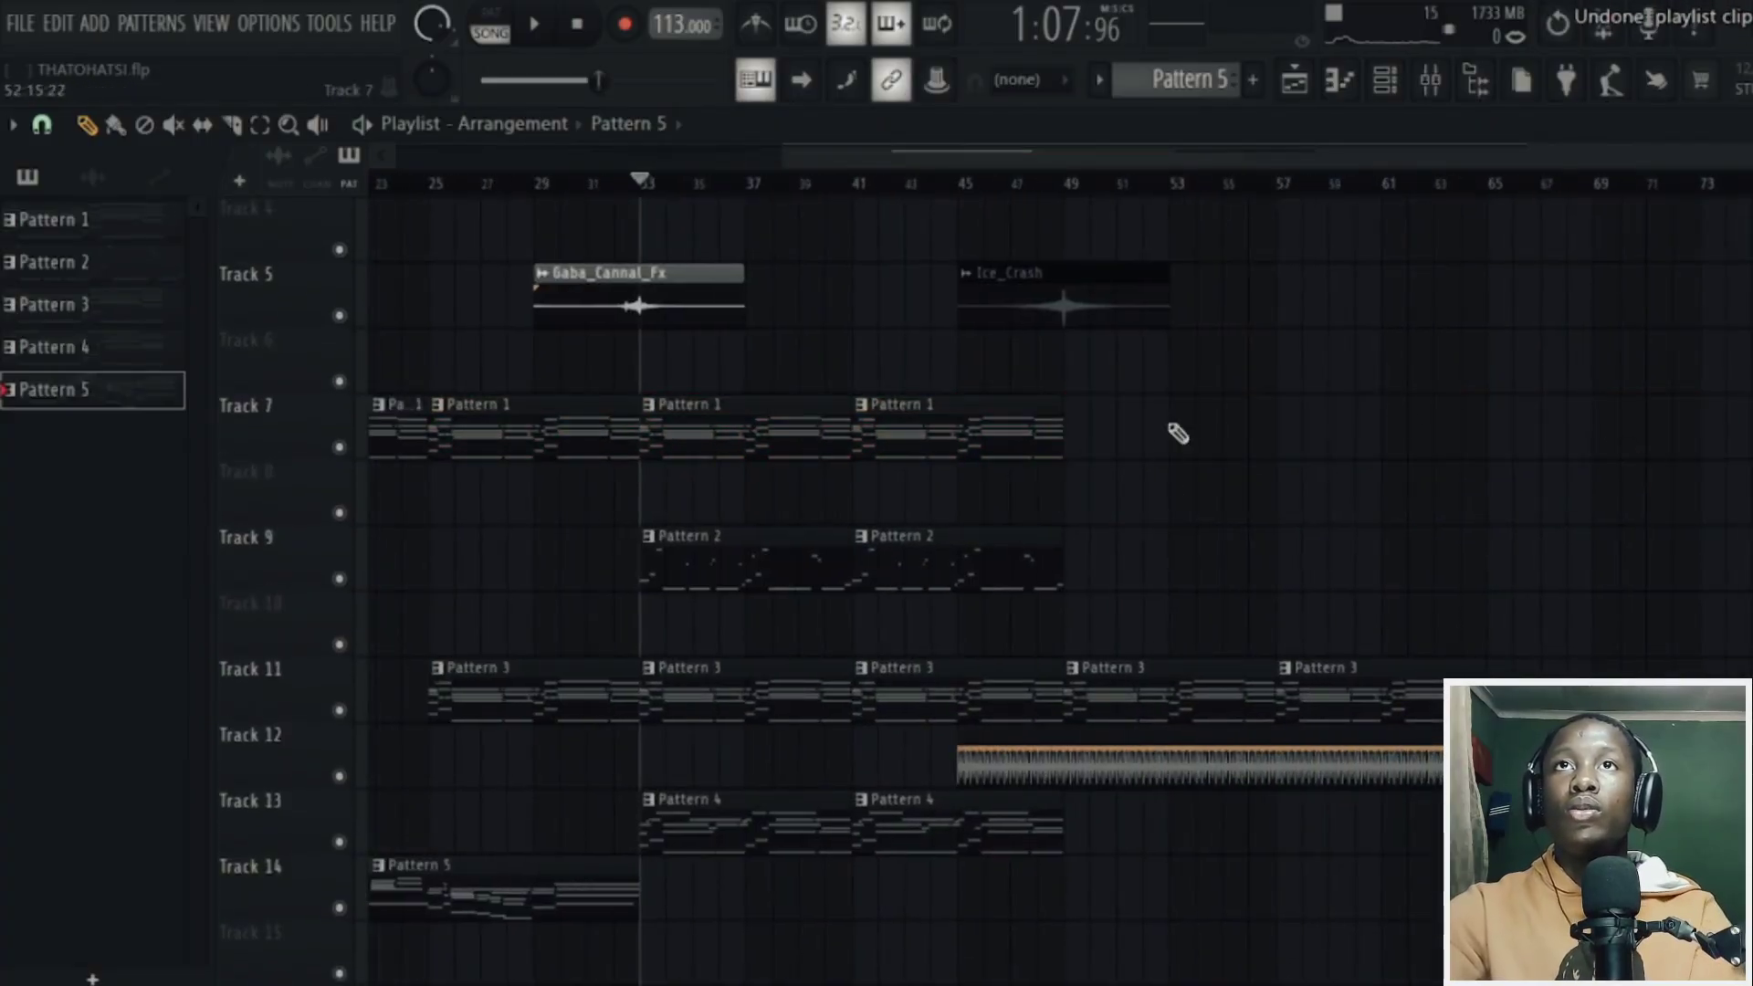
- Duplicate the last two Pattern 1 clips on Track 7 so the copies start at bar 49
left_click_drag(1147, 407, 693, 462)
key("ctrl+b")
scroll(1192, 750, "down", 1)
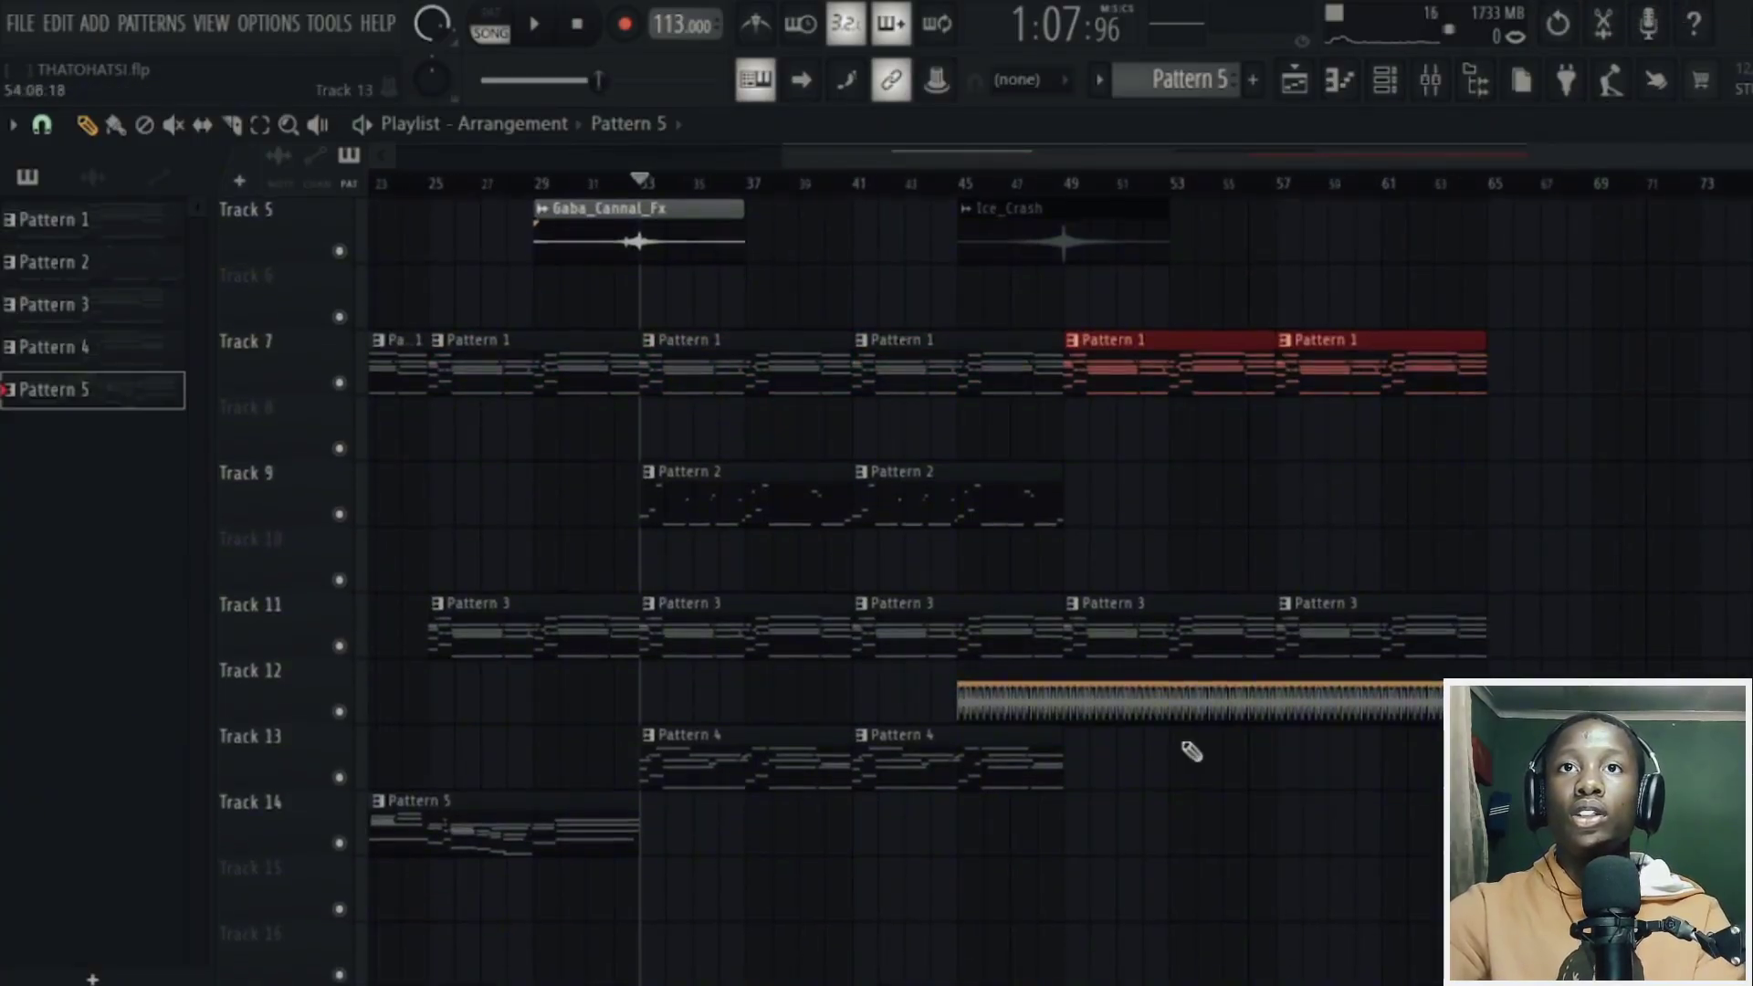
- Create Pattern 6 and place two clips of it on Track 15 at bars 49 and 57
left_click(1253, 80)
scroll(1159, 551, "down", 4)
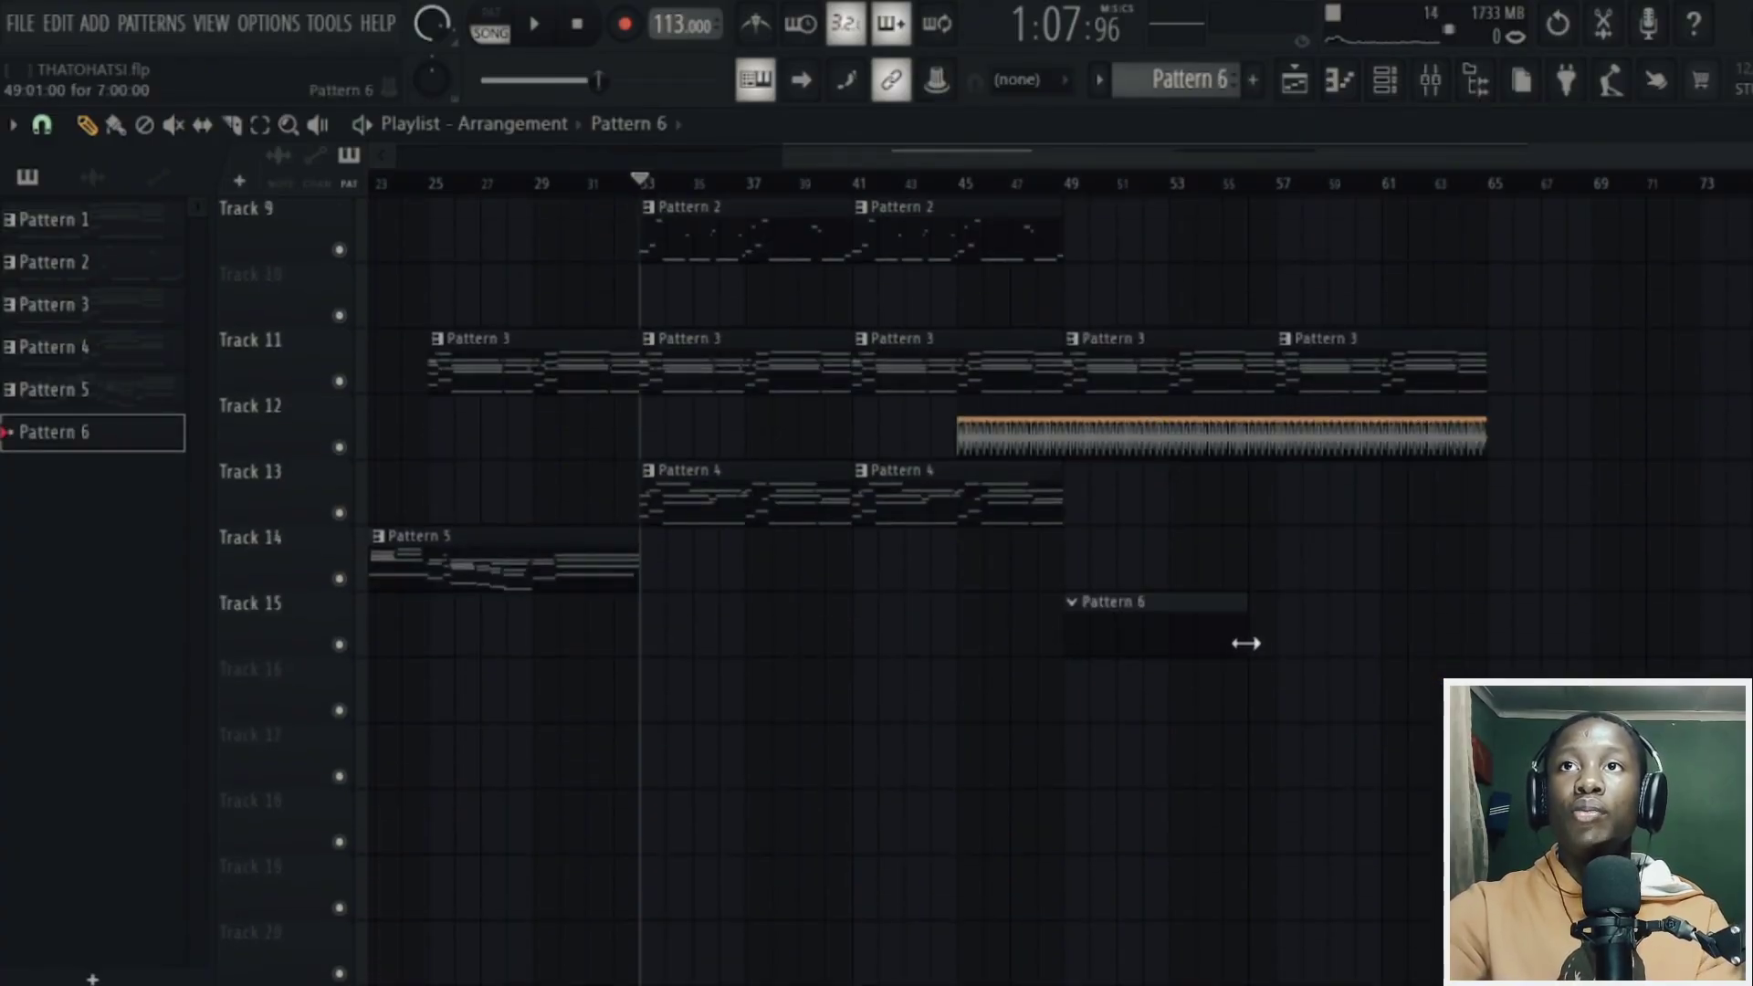
left_click(1283, 644)
scroll(1283, 644, "up", 2)
- Add an Addictive Keys instrument channel to the channel rack
key("F6")
left_click(332, 445)
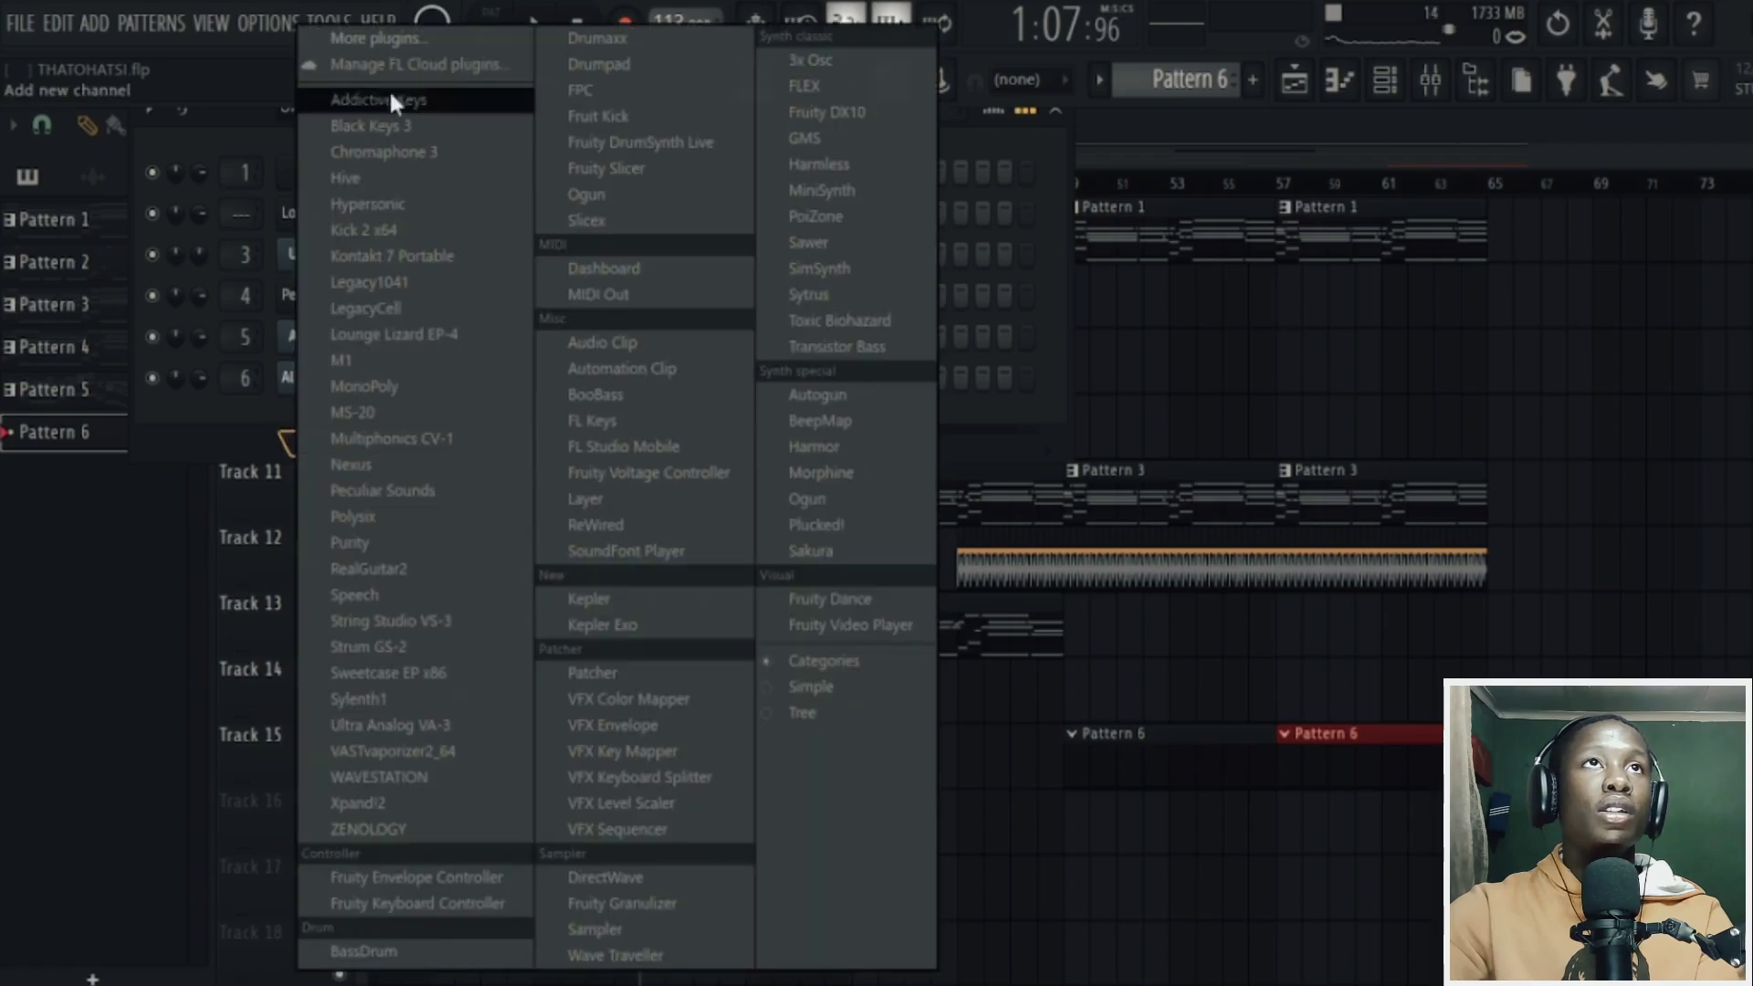
left_click(389, 99)
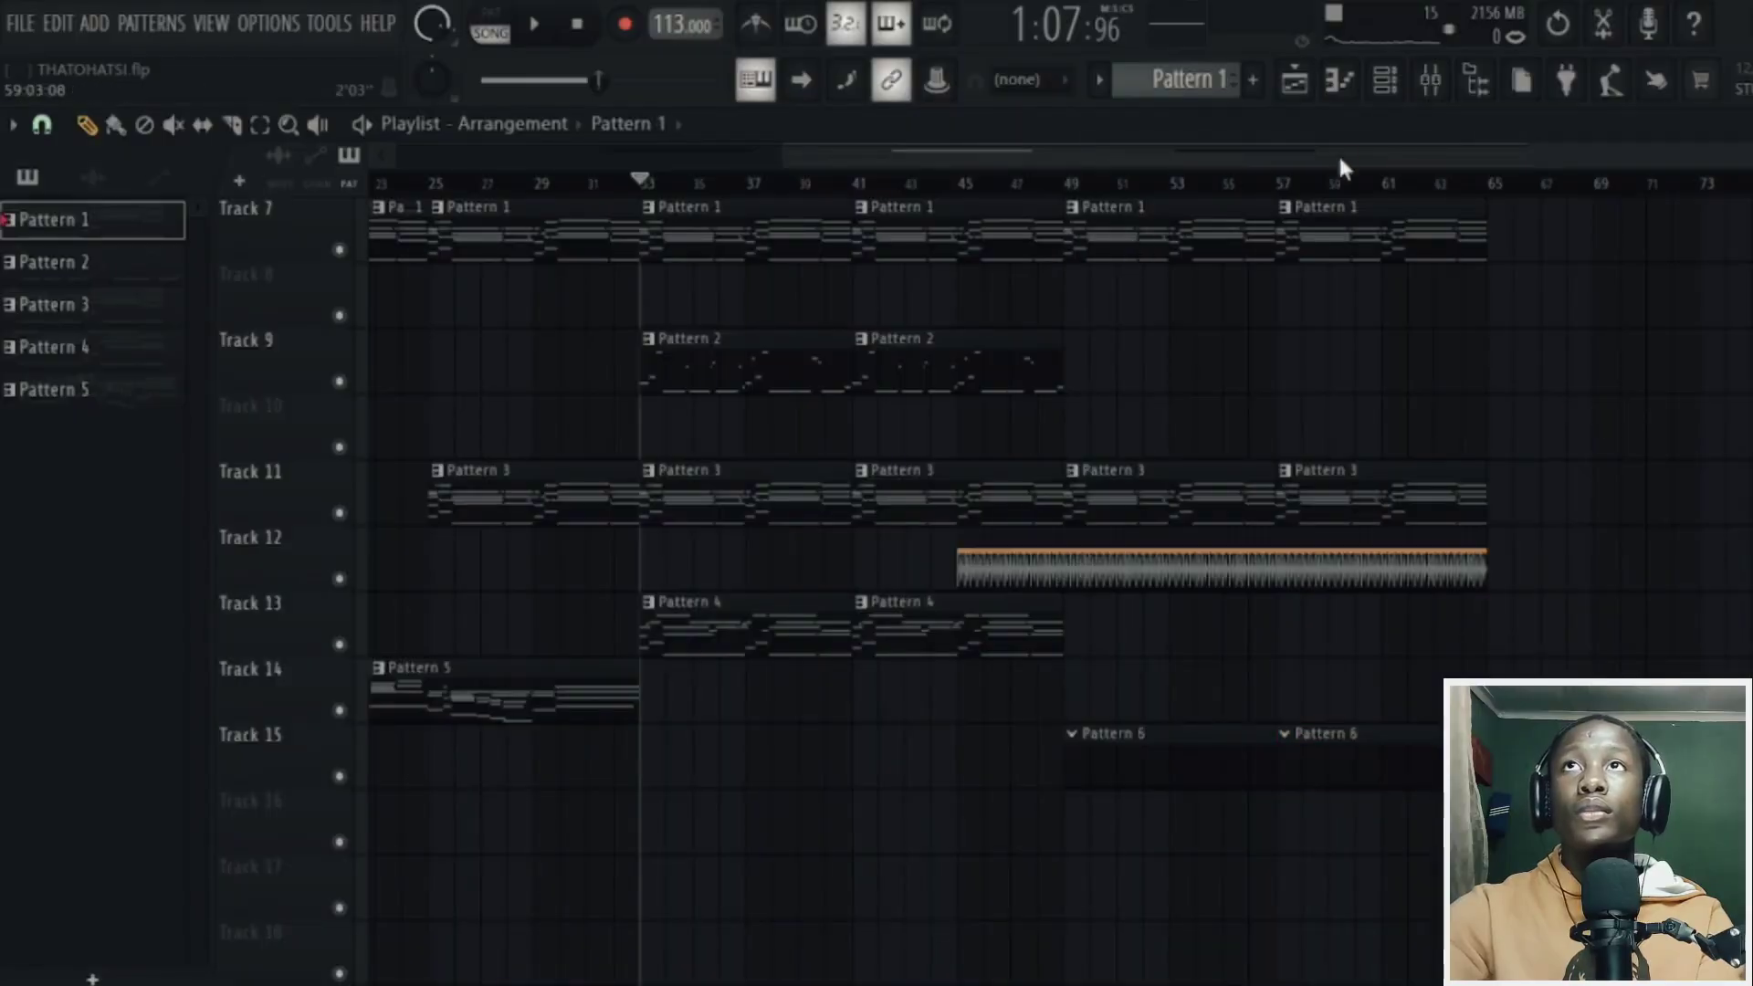
- Copy the Lounge Lizard EP-4 notes from Pattern 1 and paste them into the Addictive Keys channel in Pattern 6
key("F6")
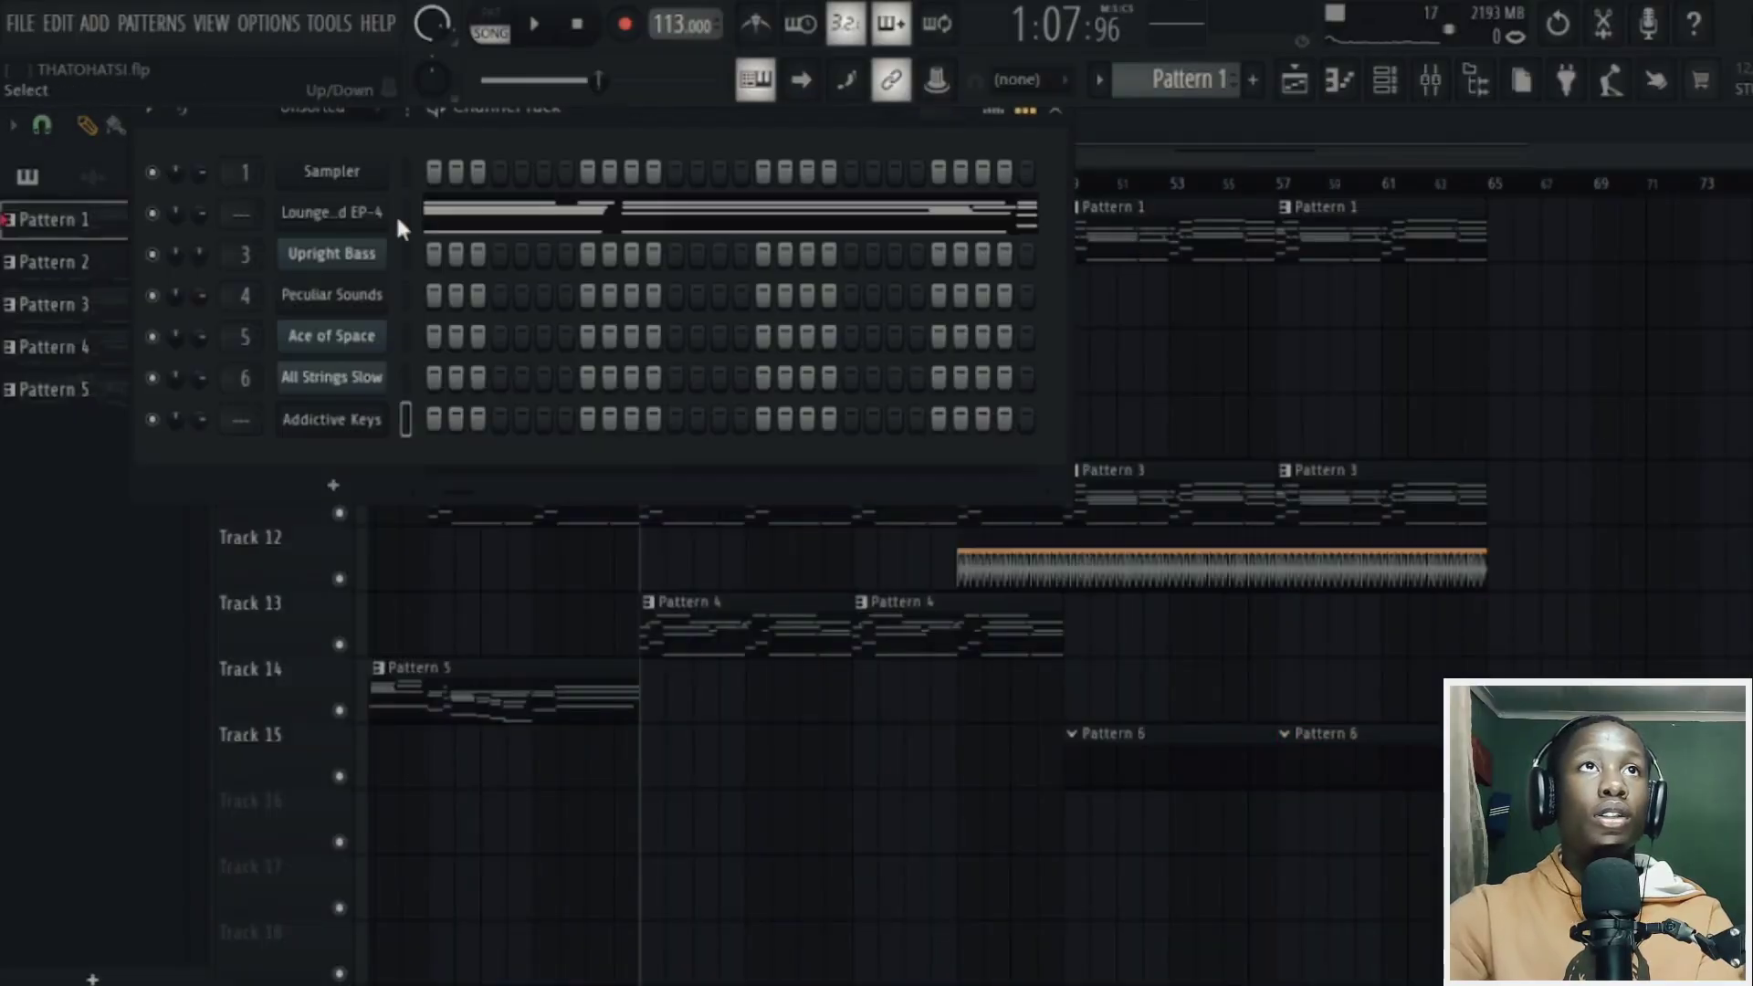
right_click(396, 219)
left_click(747, 234)
key("F4")
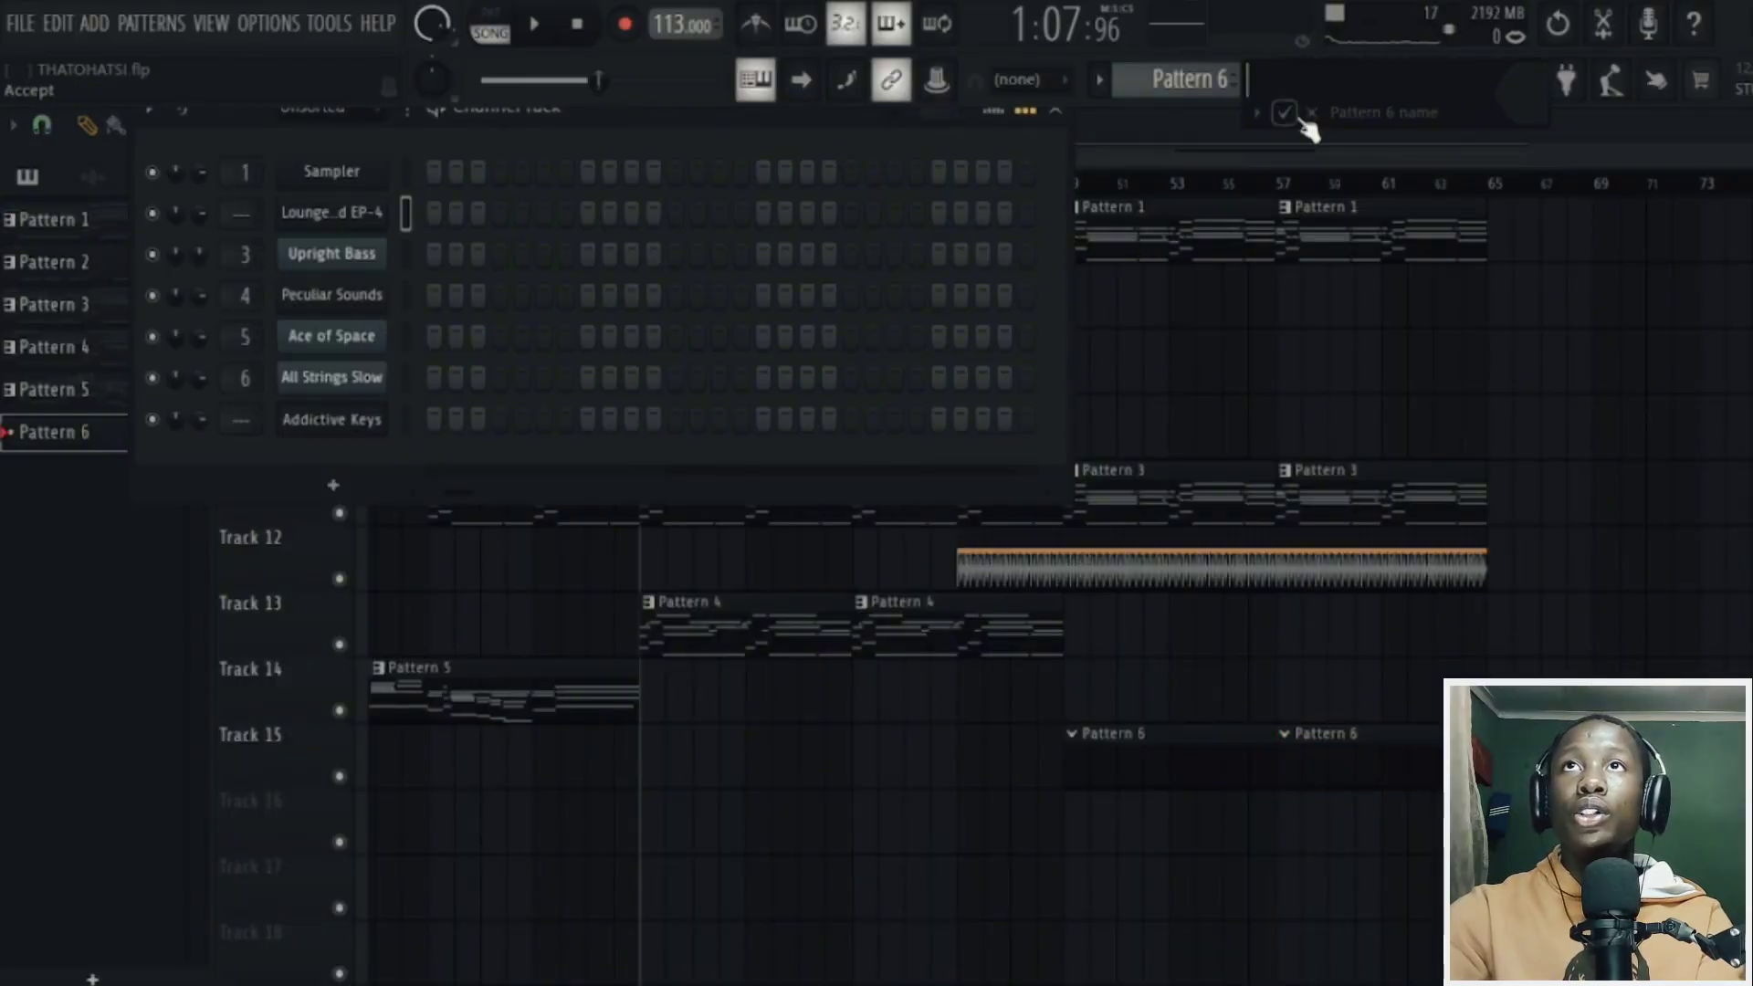
right_click(347, 384)
right_click(356, 422)
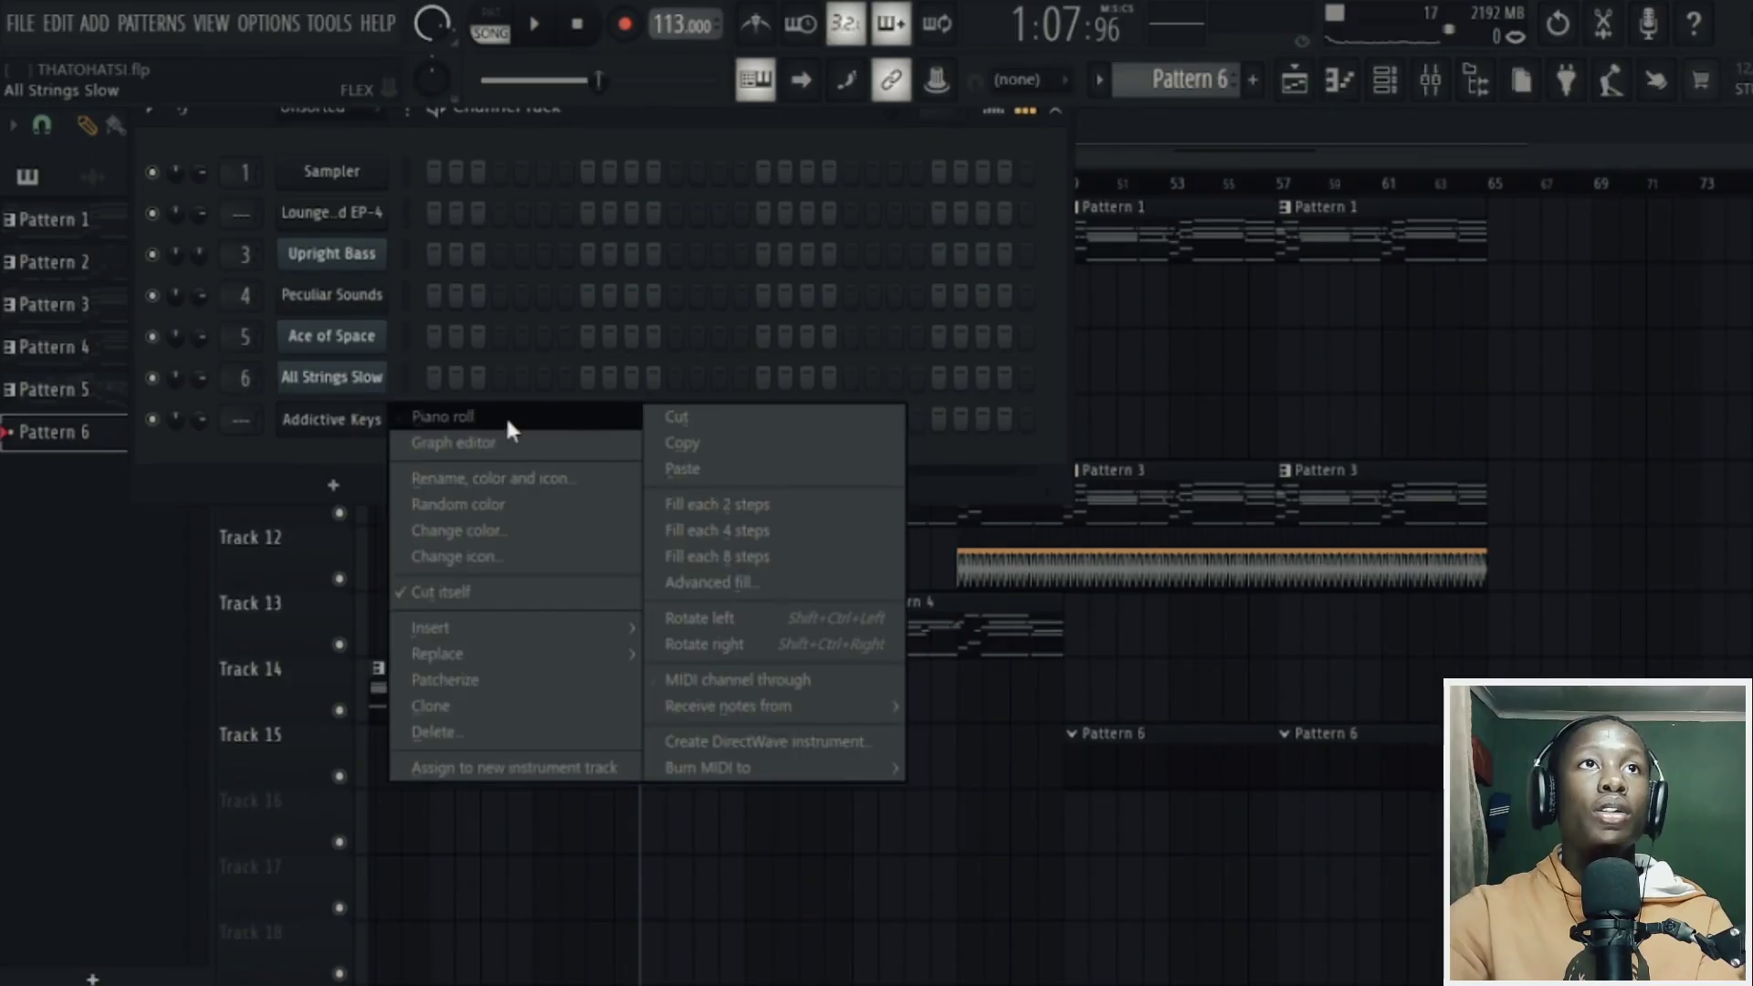
left_click(657, 470)
- Route Addictive Keys to mixer track 7 and load Fruity Reeverb 2 in effect slot 3, adjusting its early reflection level
key("ctrl+l")
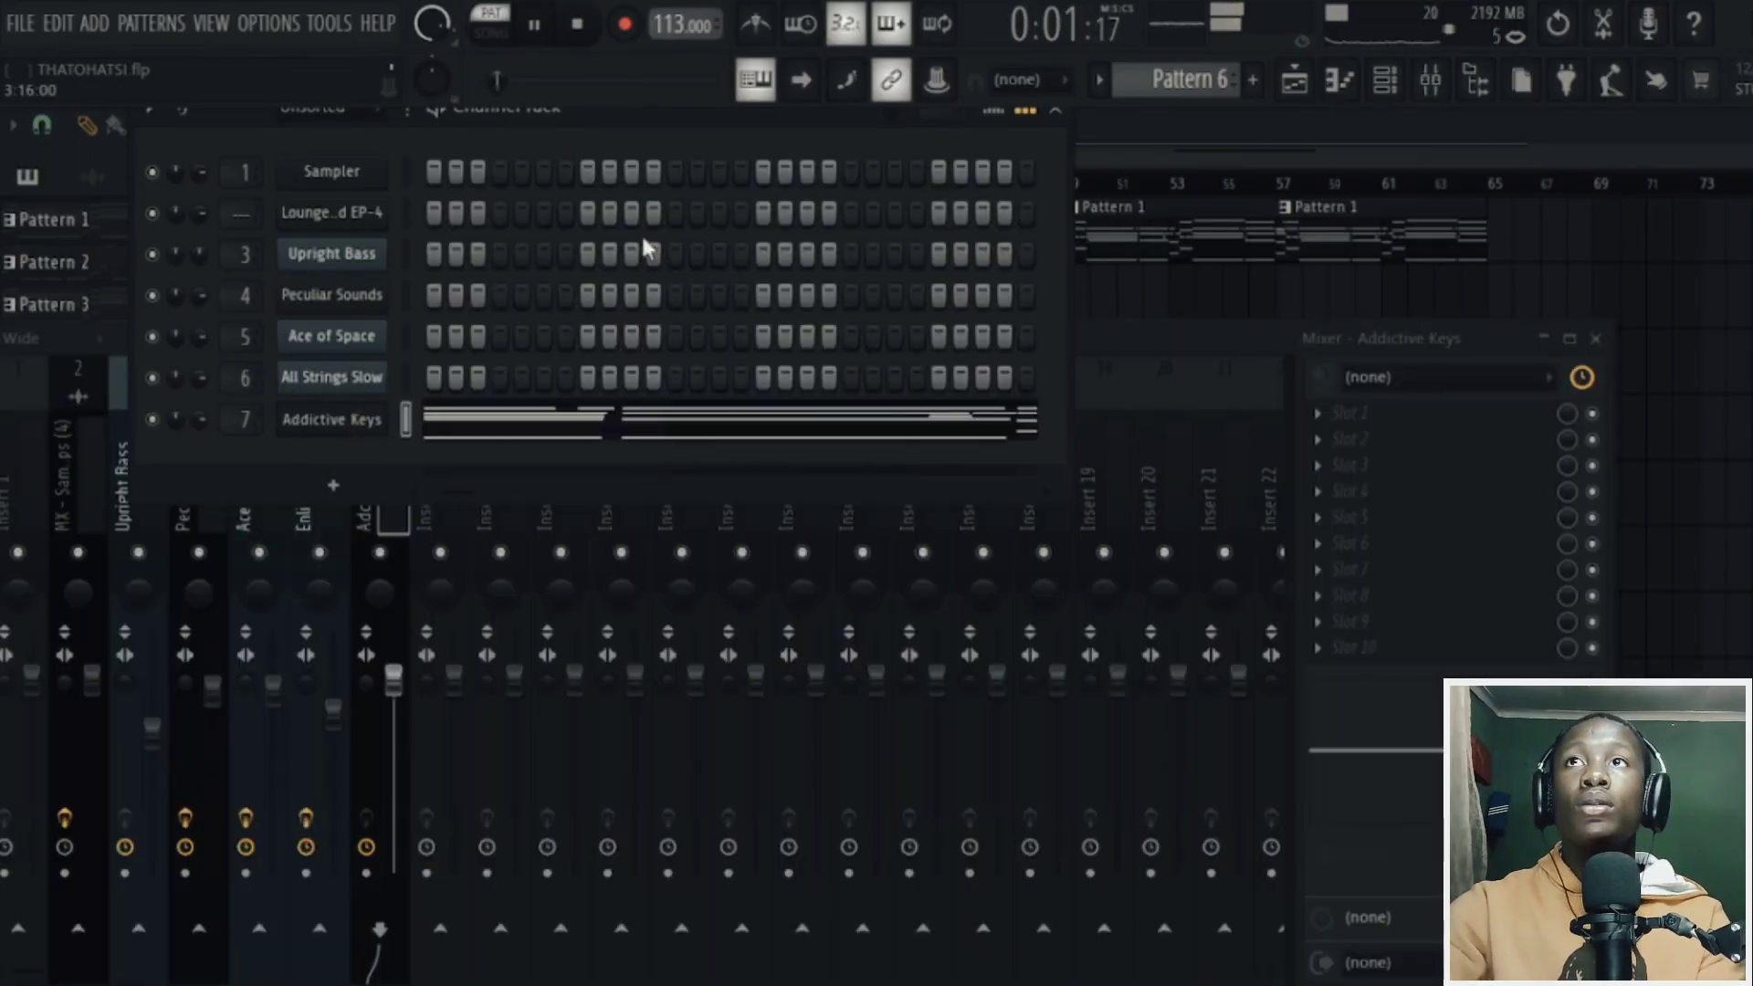
left_click(1523, 481)
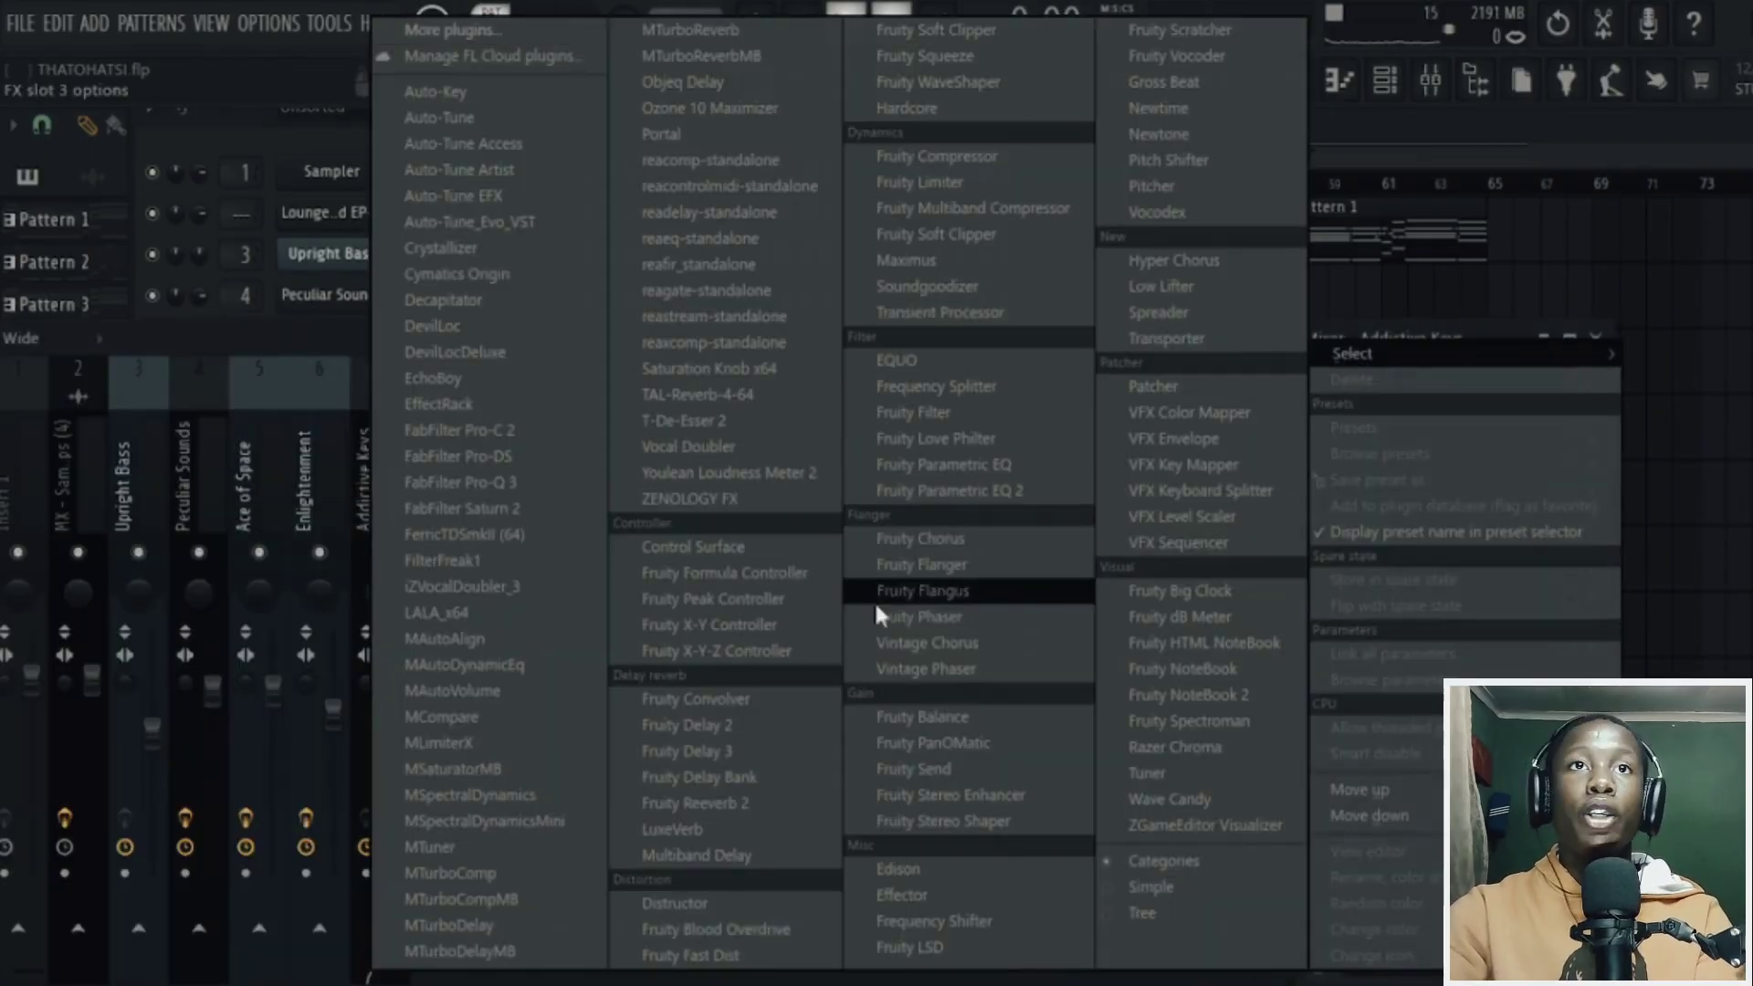
left_click(732, 798)
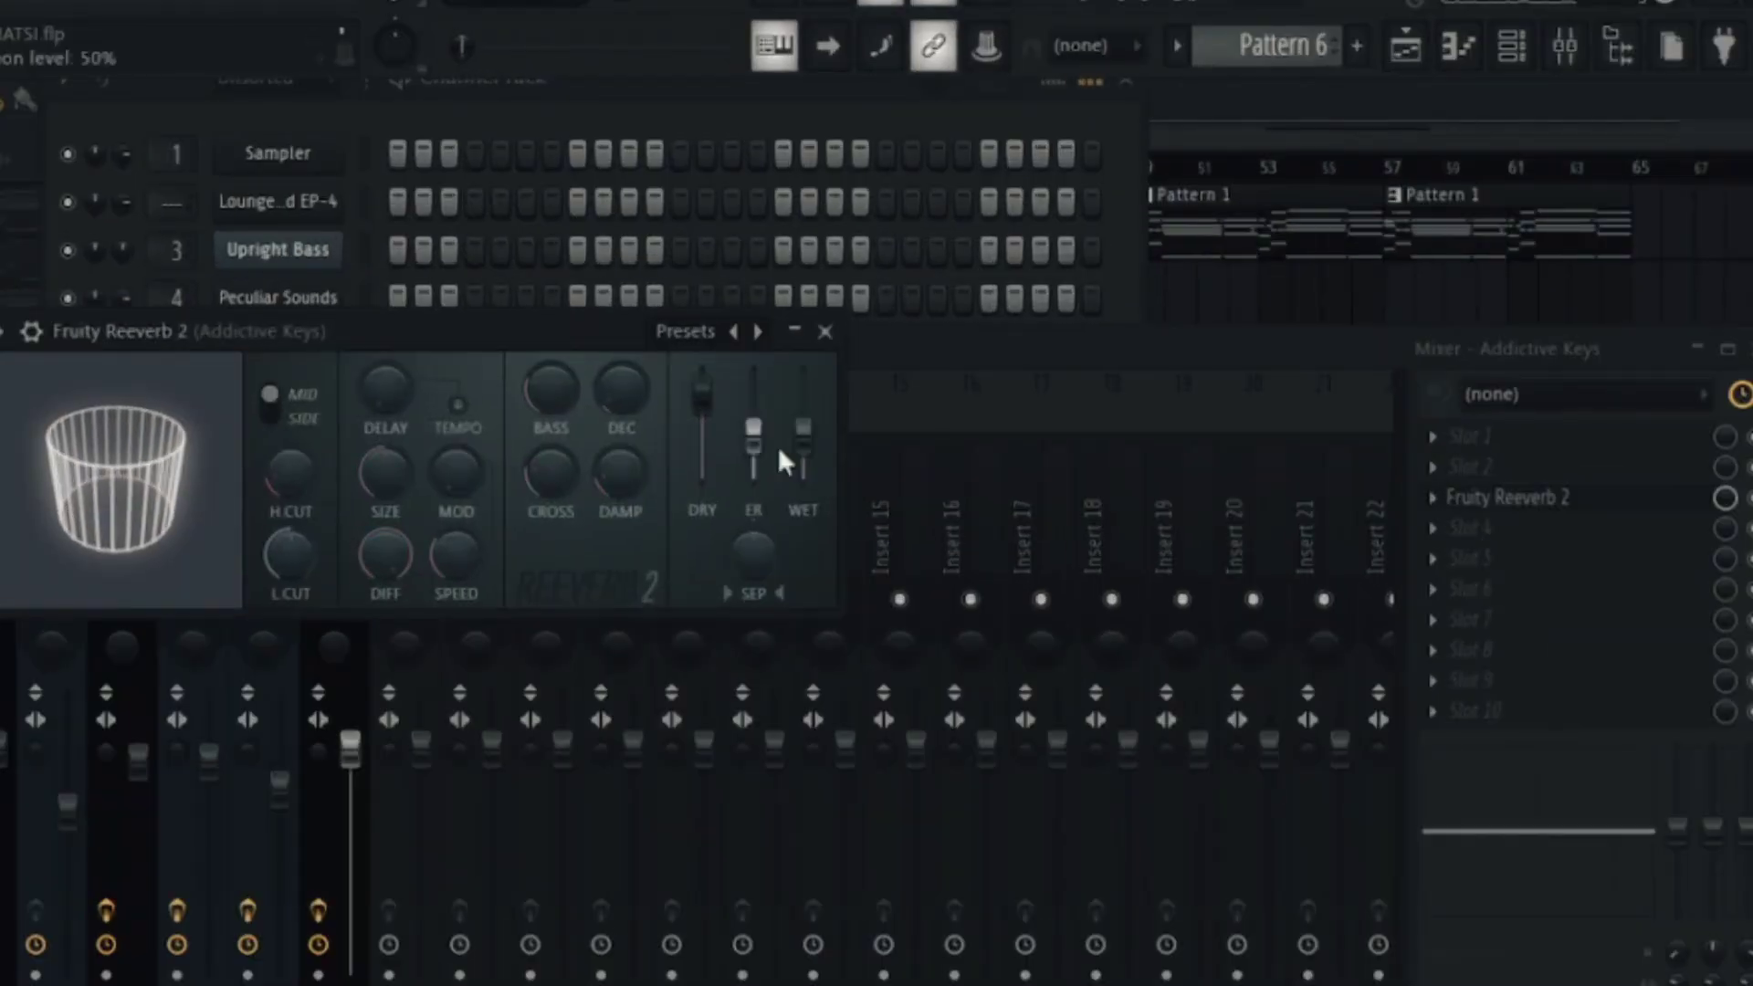
left_click_drag(780, 437, 781, 387)
key("F12")
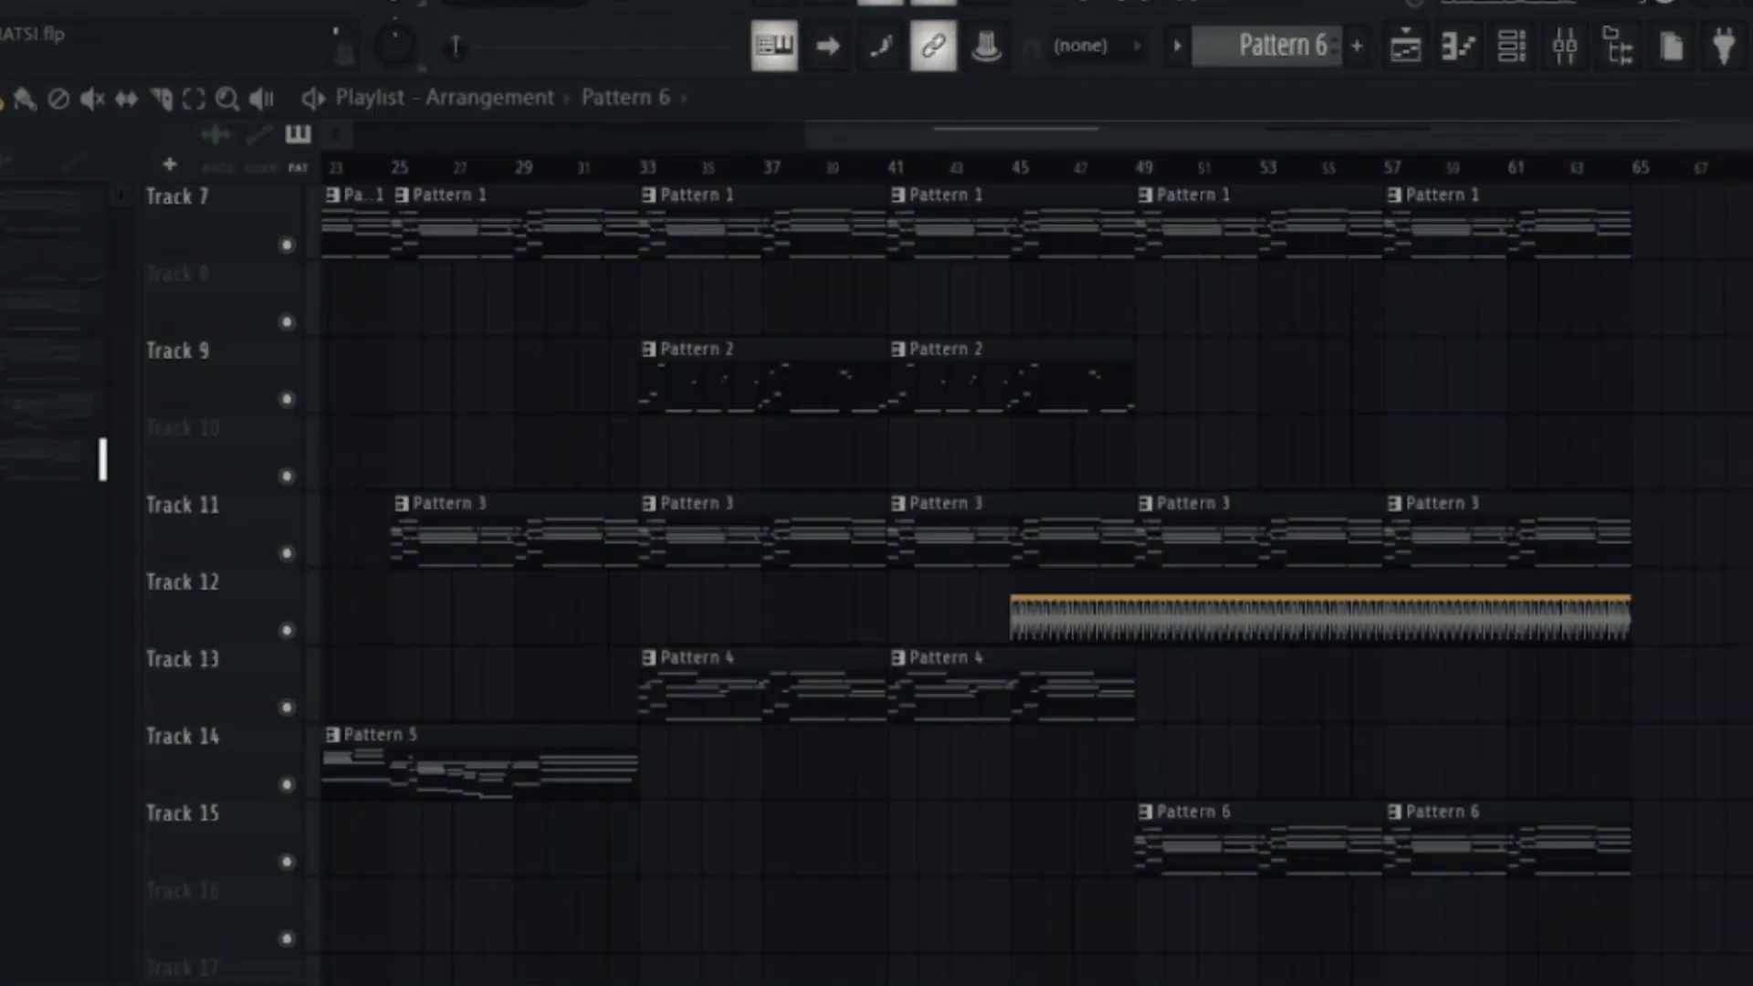
- Load Fruity Delay 3 in effect slot 5 of the Addictive Keys mixer track
left_click(1564, 60)
left_click(1516, 562)
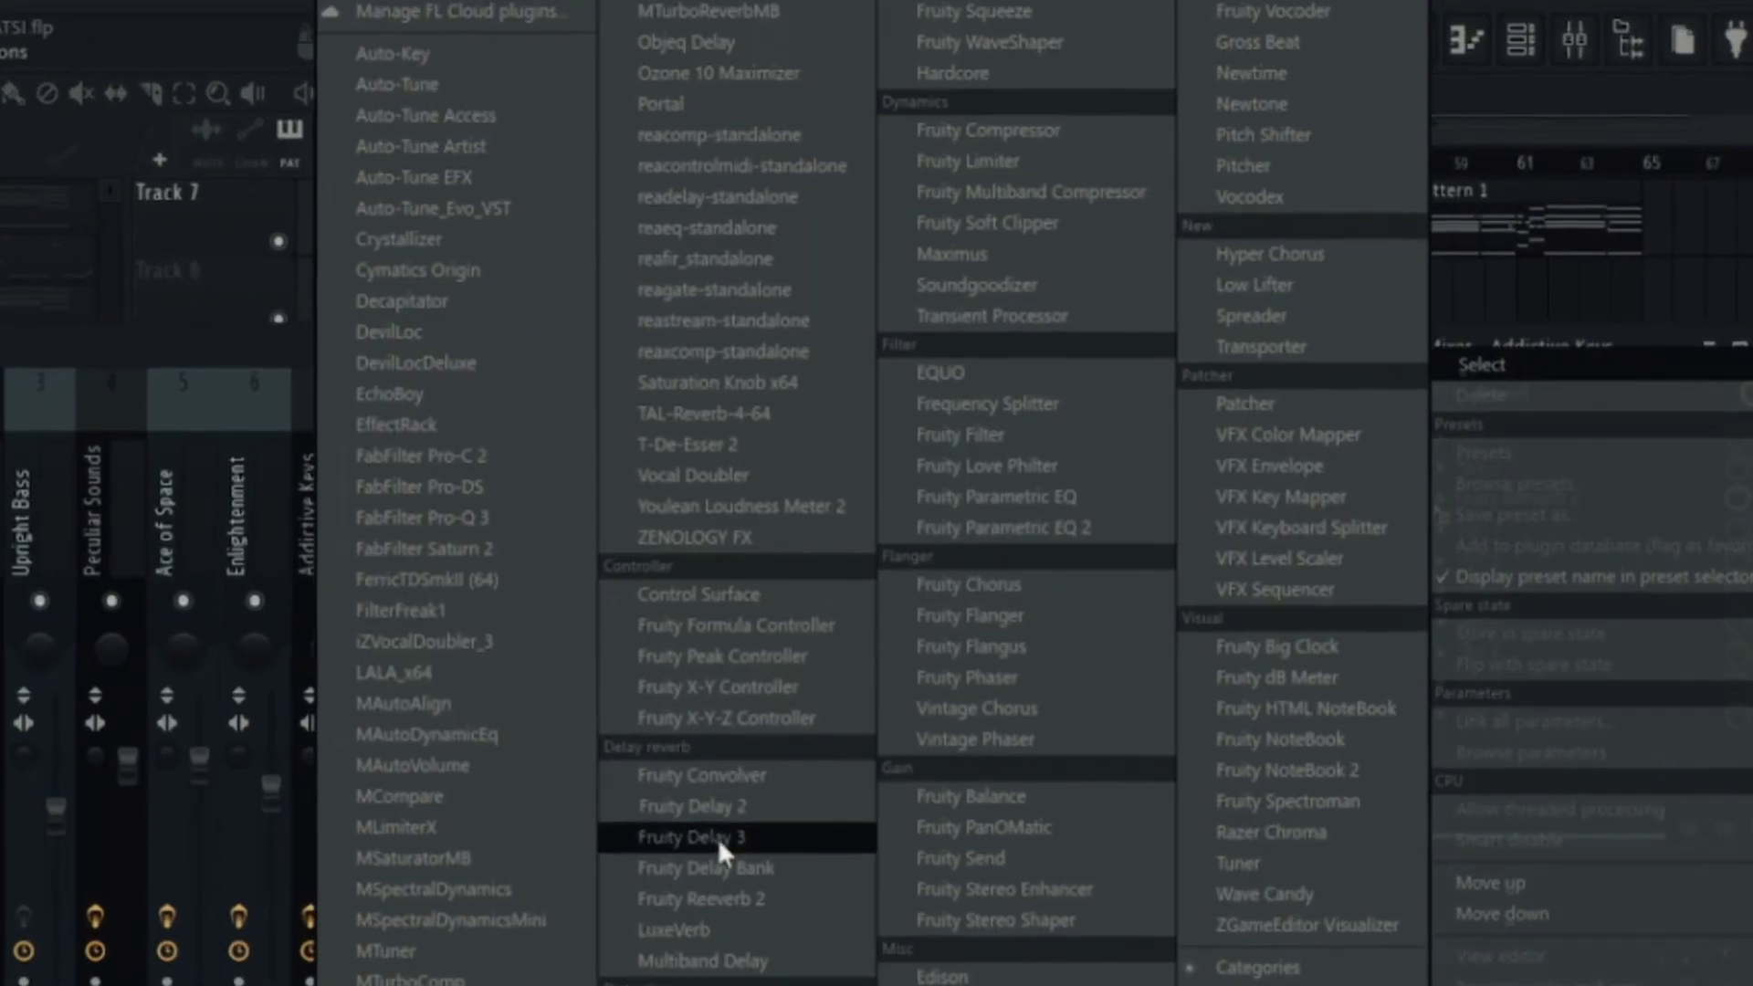
left_click(718, 838)
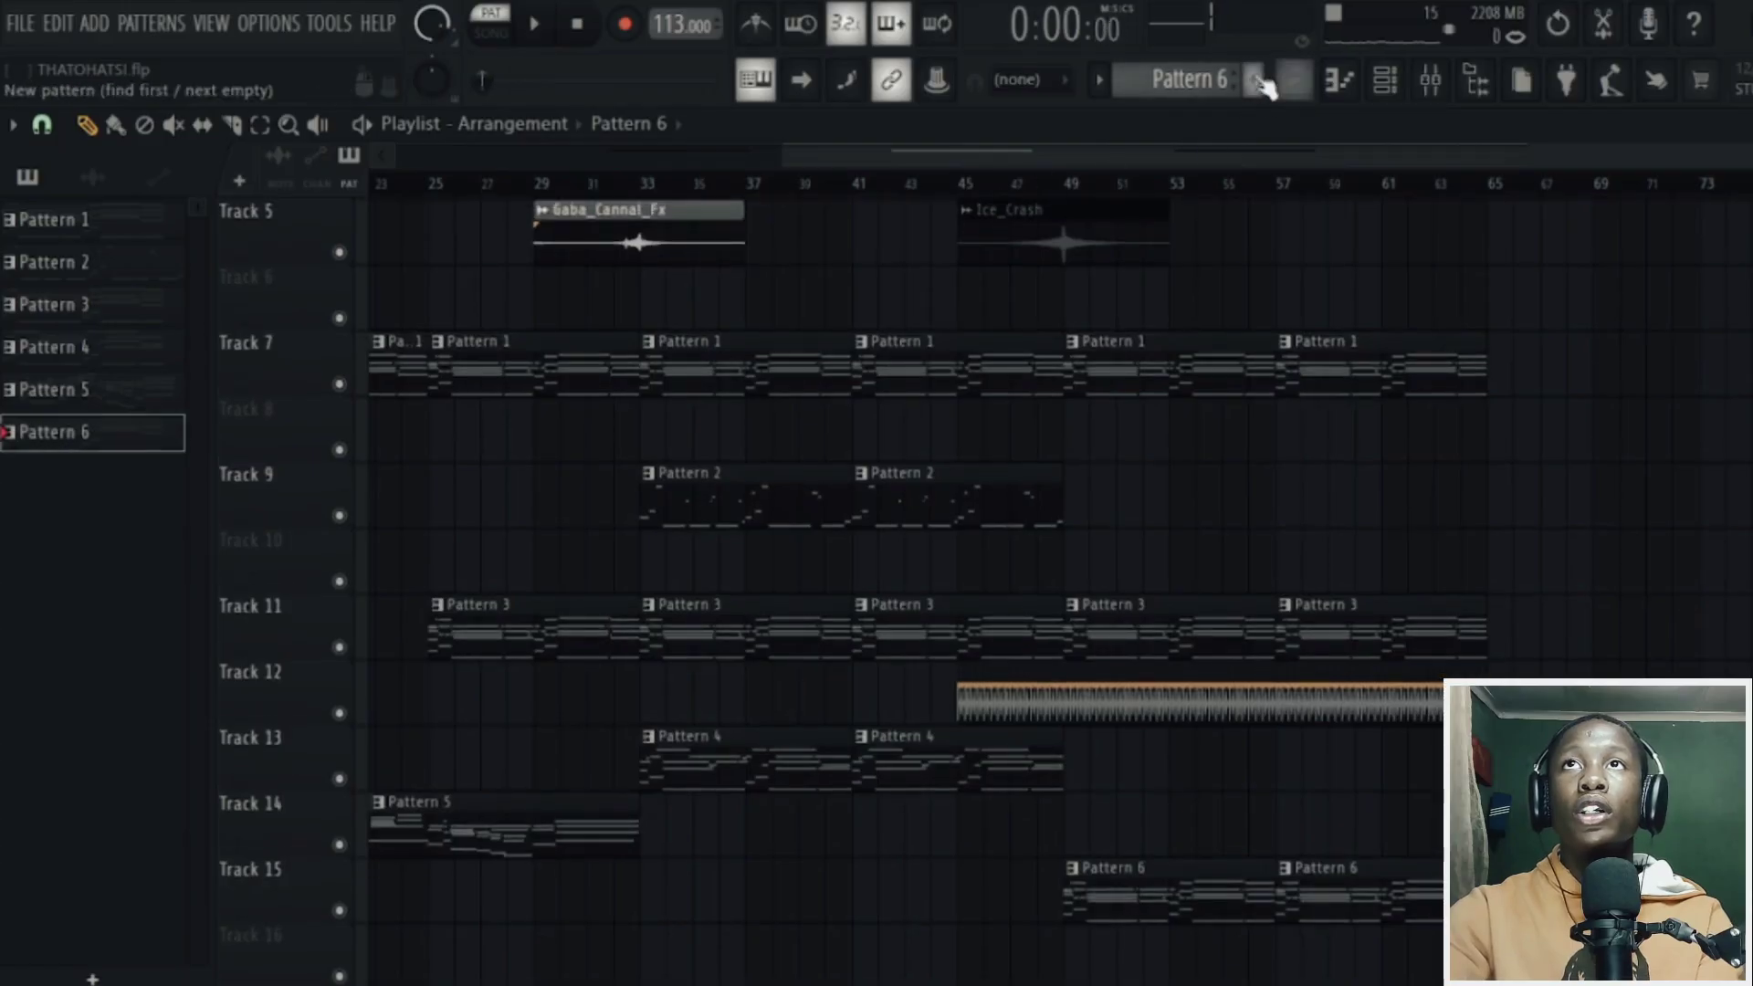
- Place two clips of a new Pattern 7 on Track 16 from bar 49 and add a Fruity DX10 channel with the Log Drum preset
left_click(1258, 81)
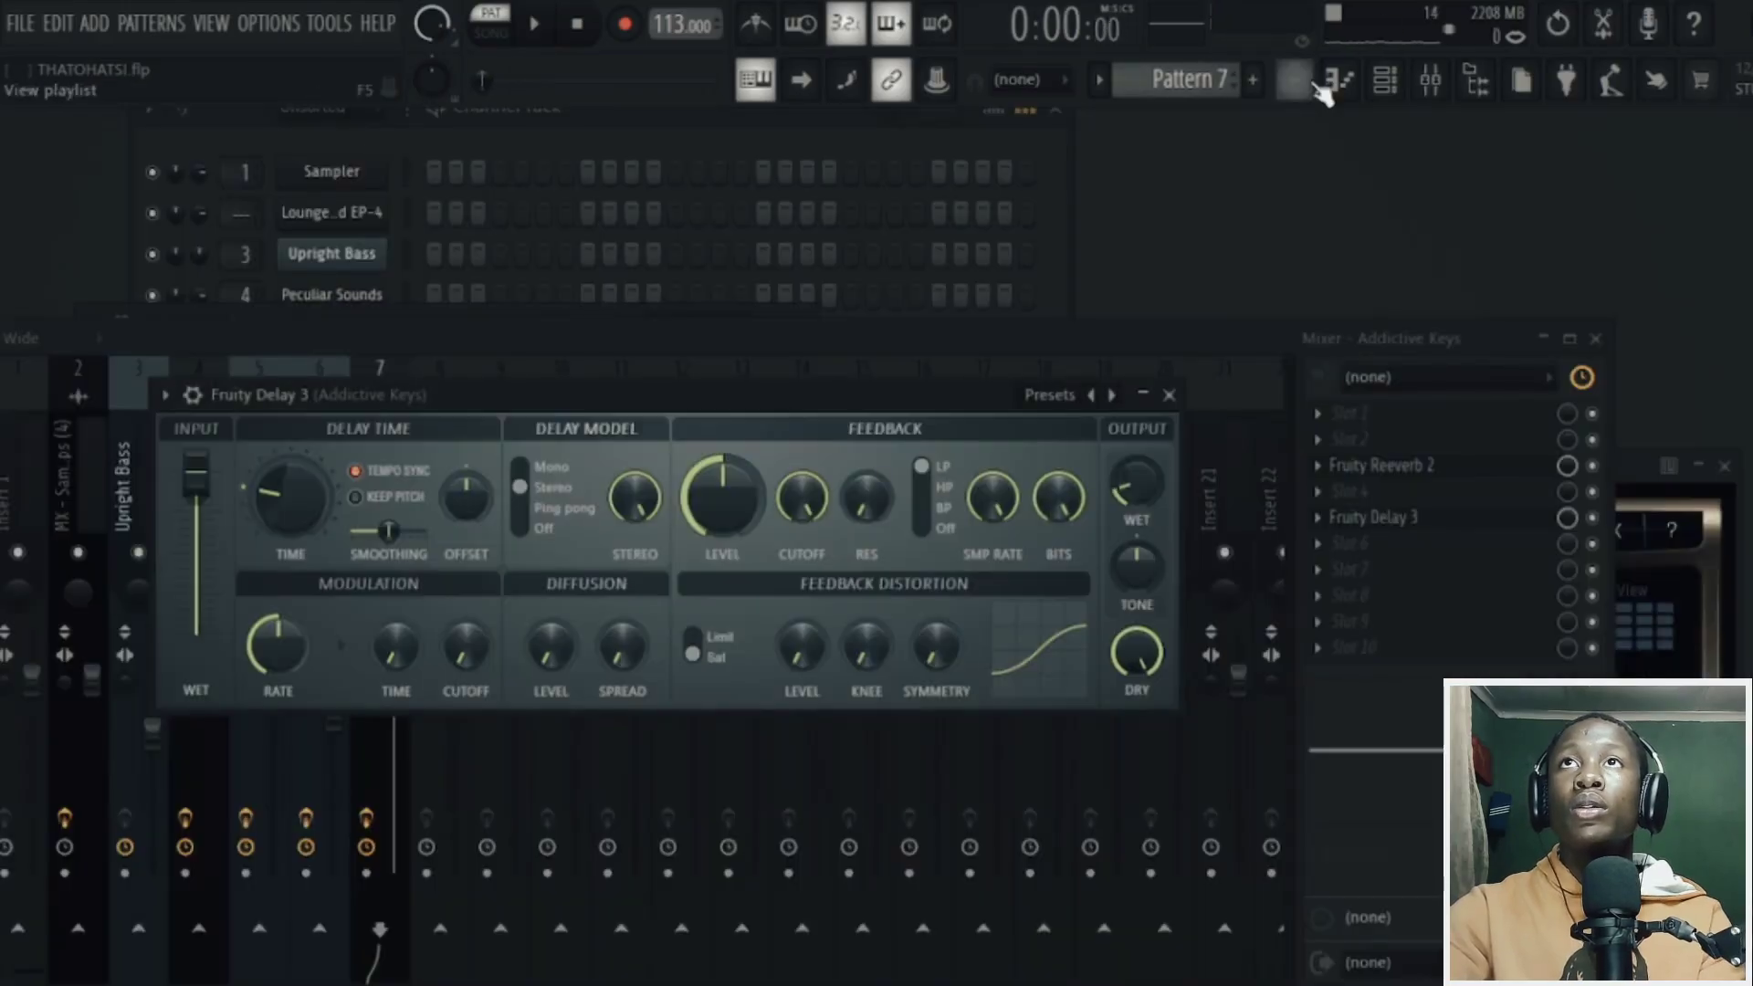
left_click(1312, 82)
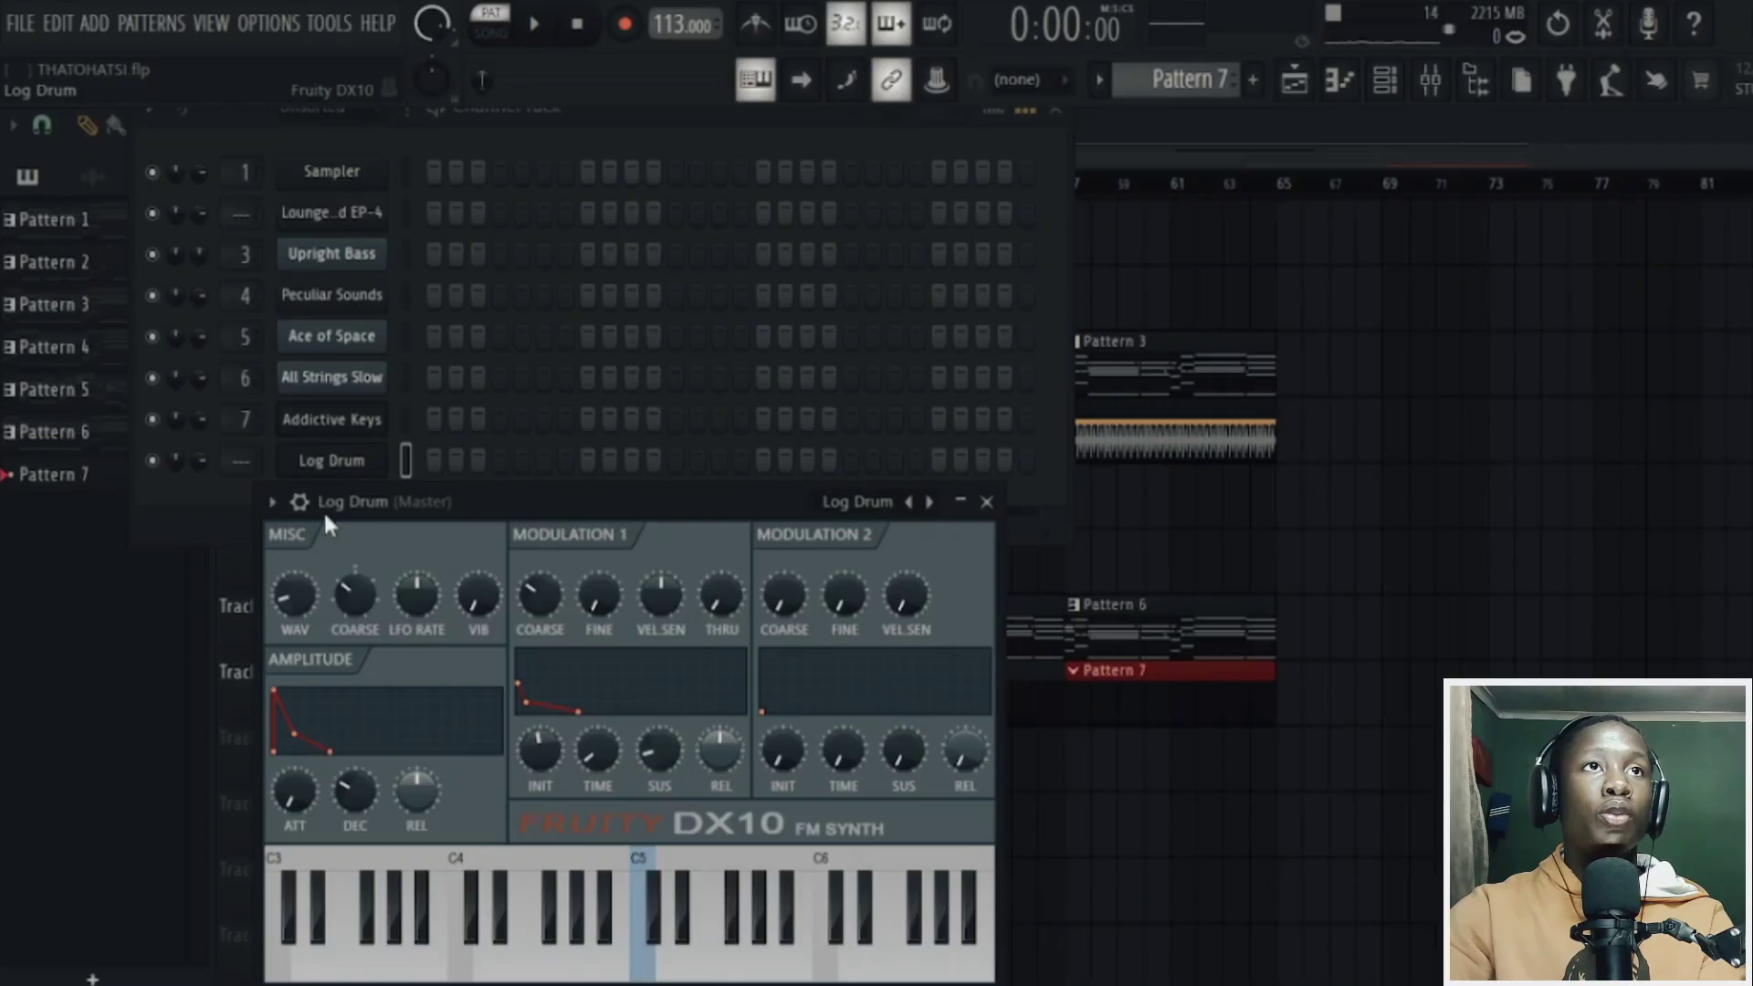
left_click(298, 501)
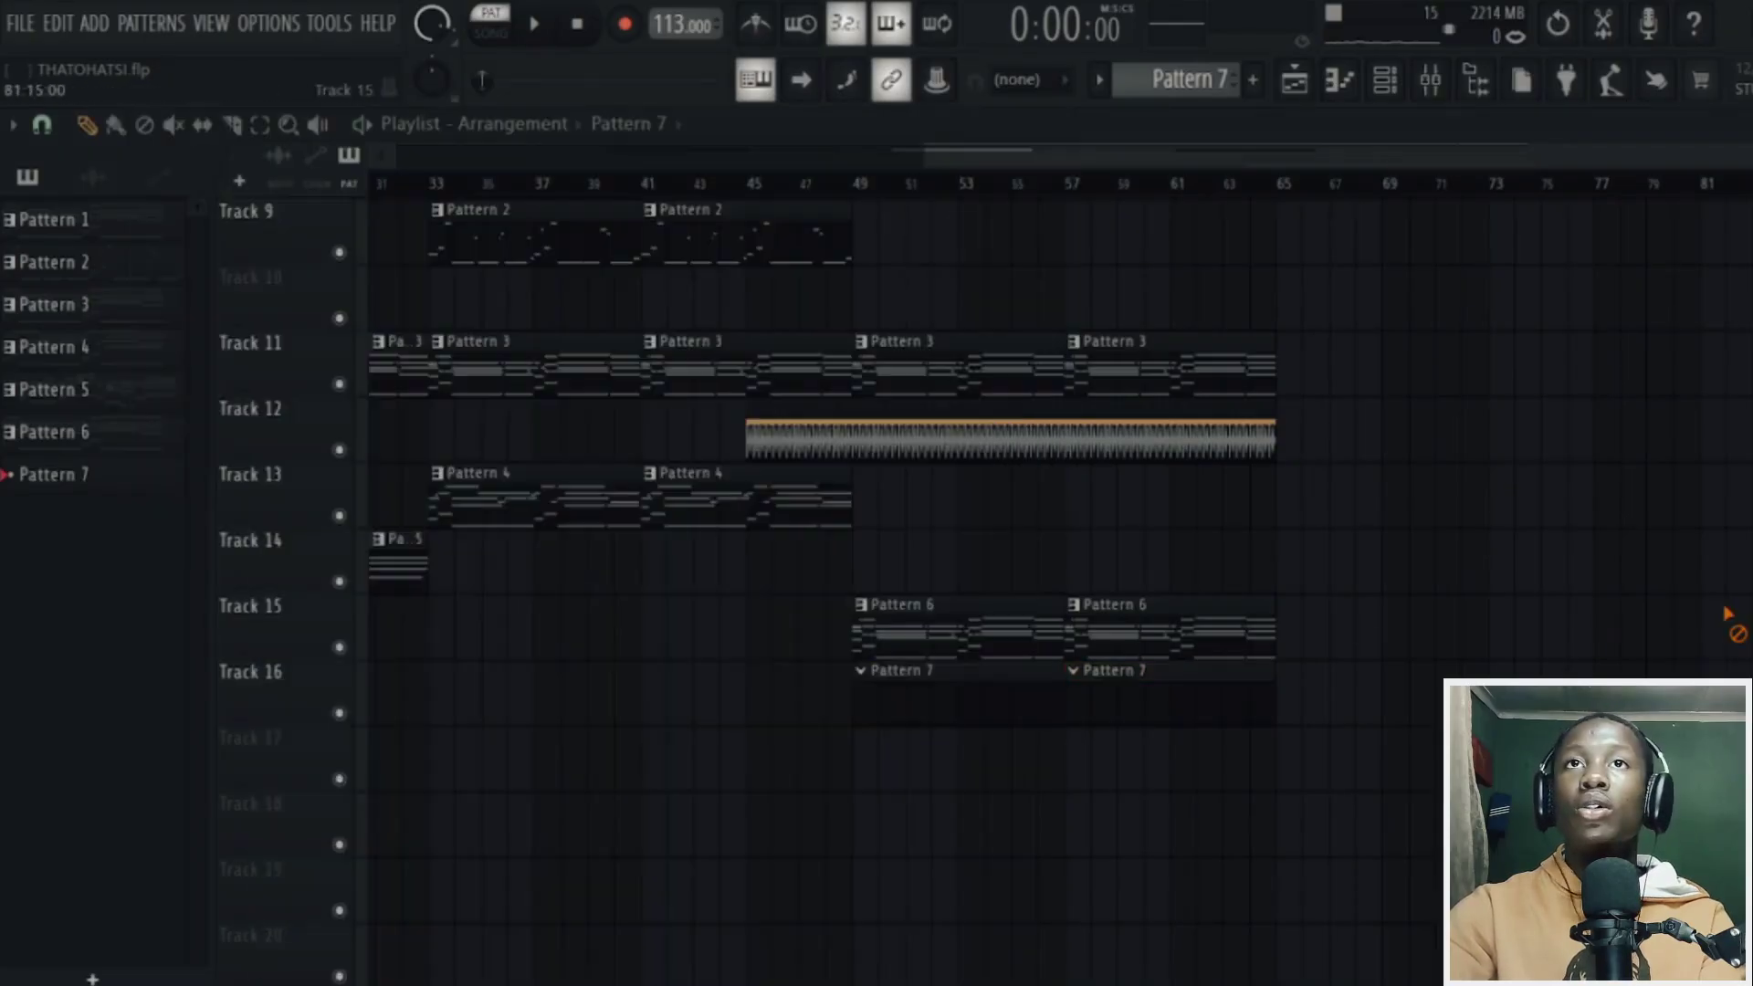
- Record the Log Drum notes into Pattern 7 while the arrangement plays from about bar 48
scroll(1075, 552, "up", 4)
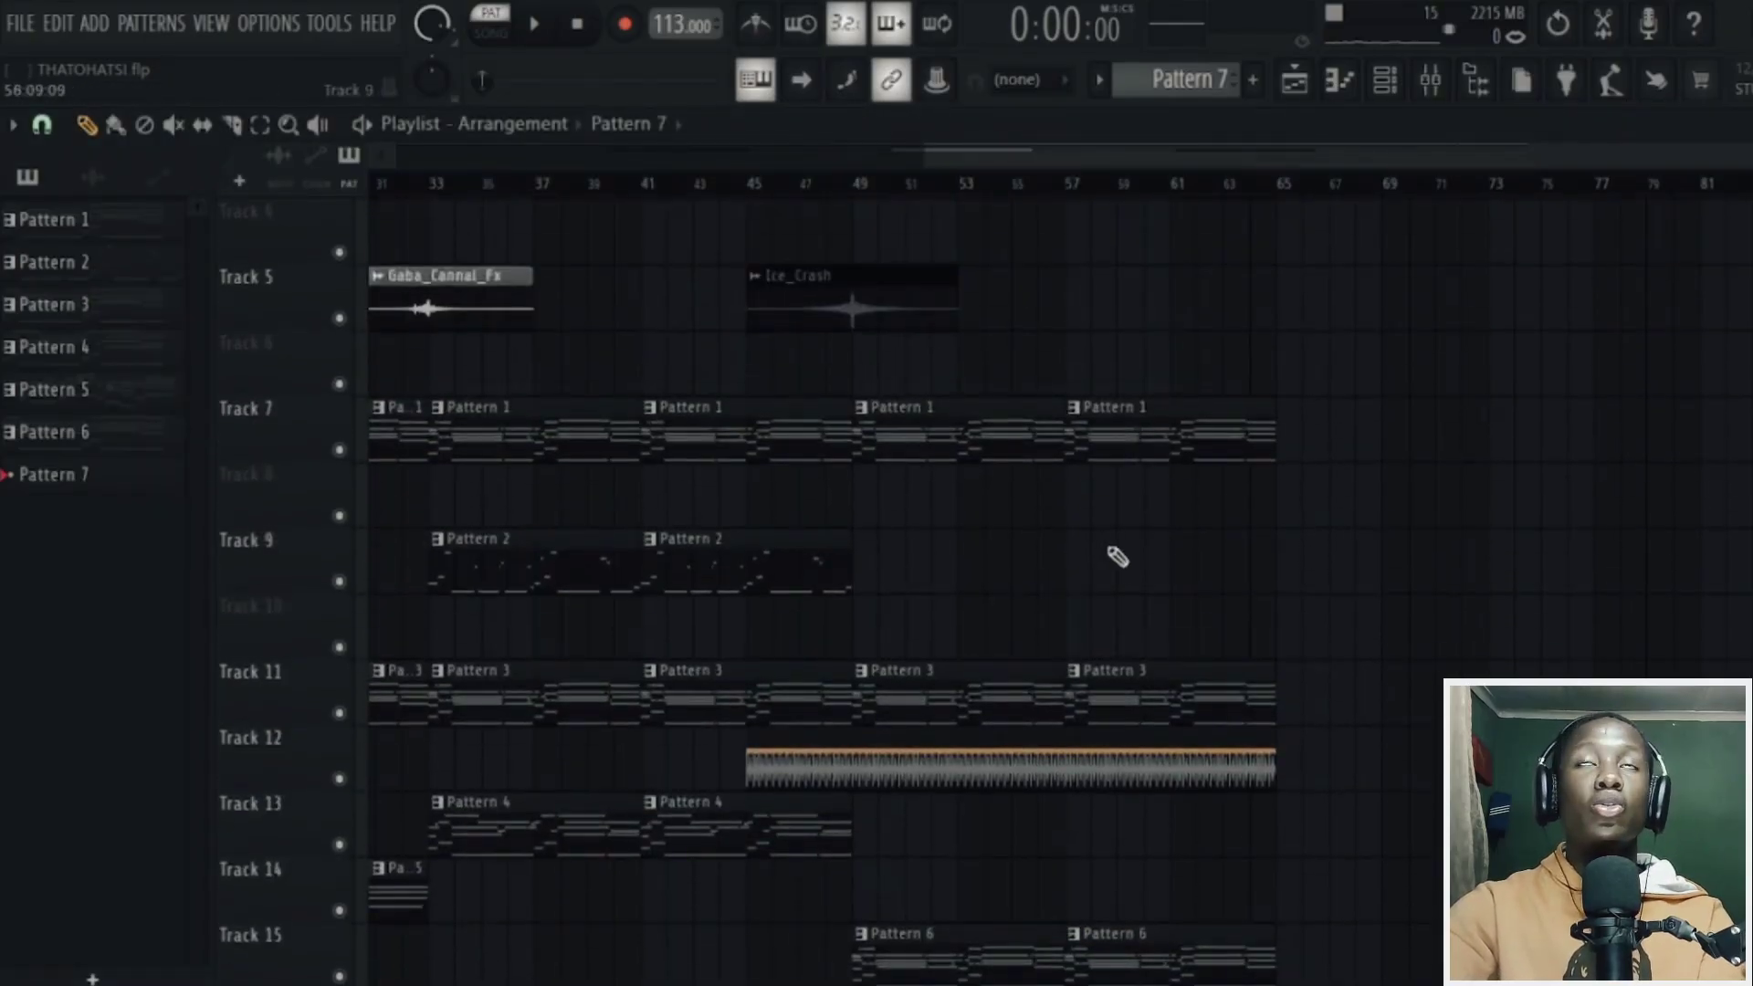
scroll(1075, 666, "down", 3)
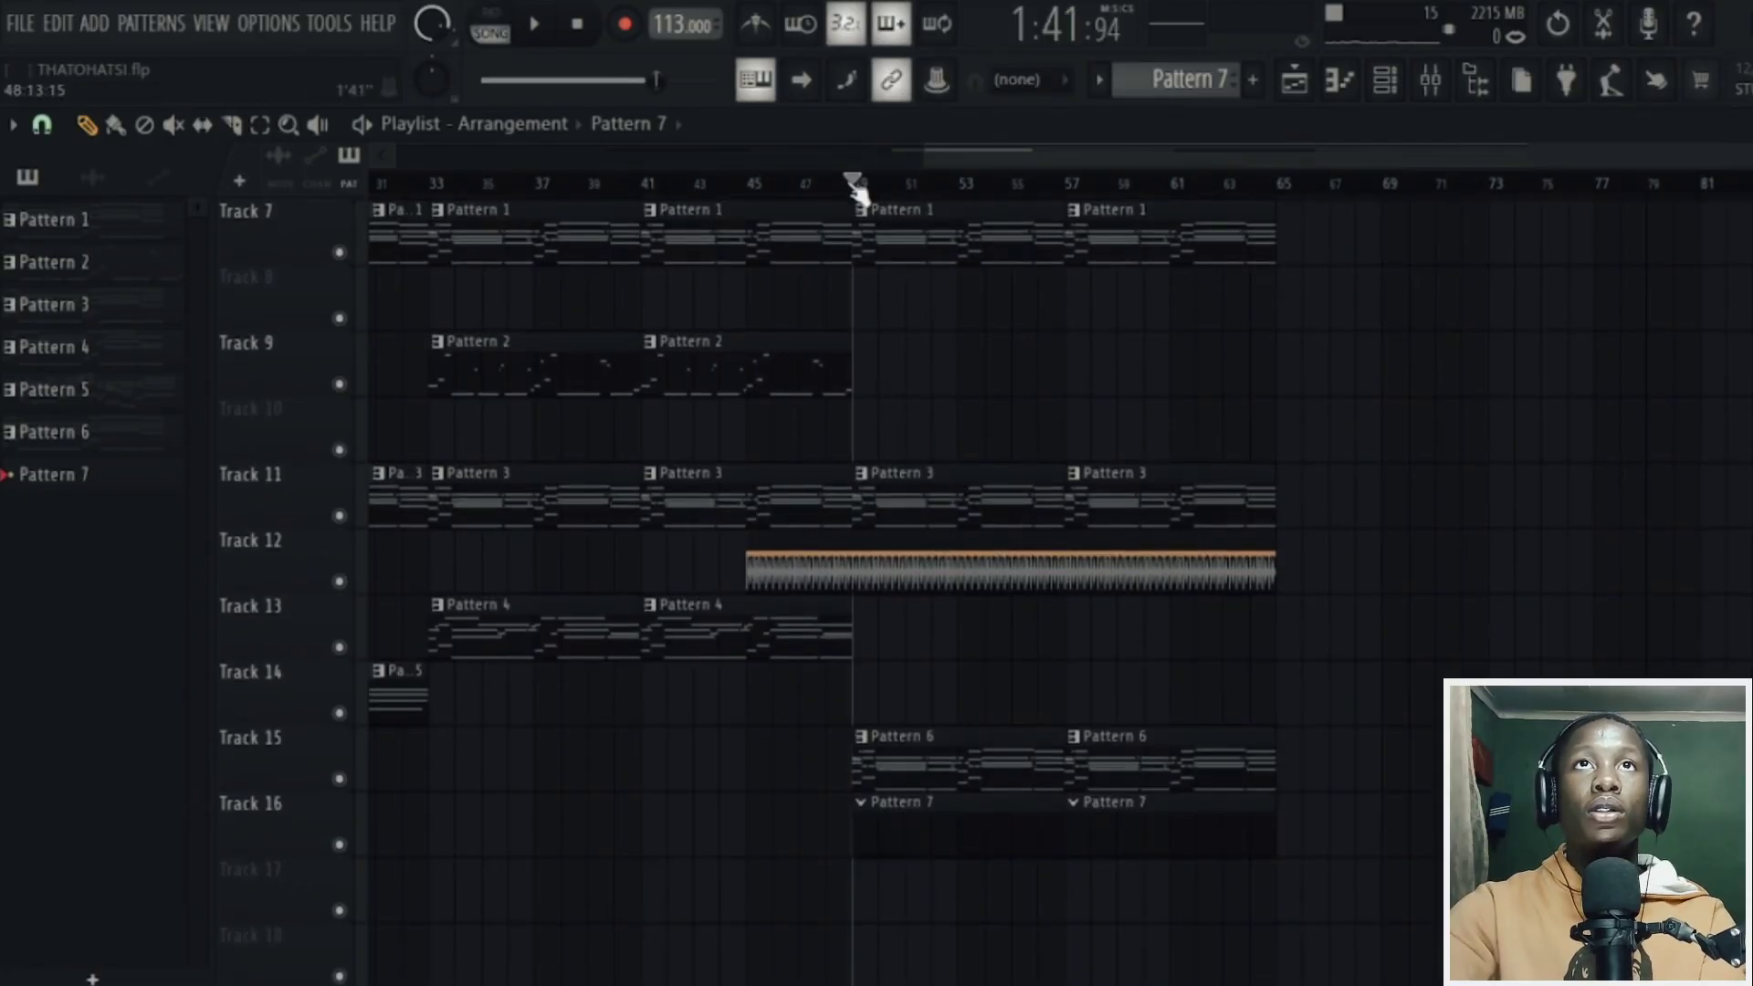
left_click(623, 26)
left_click(924, 645)
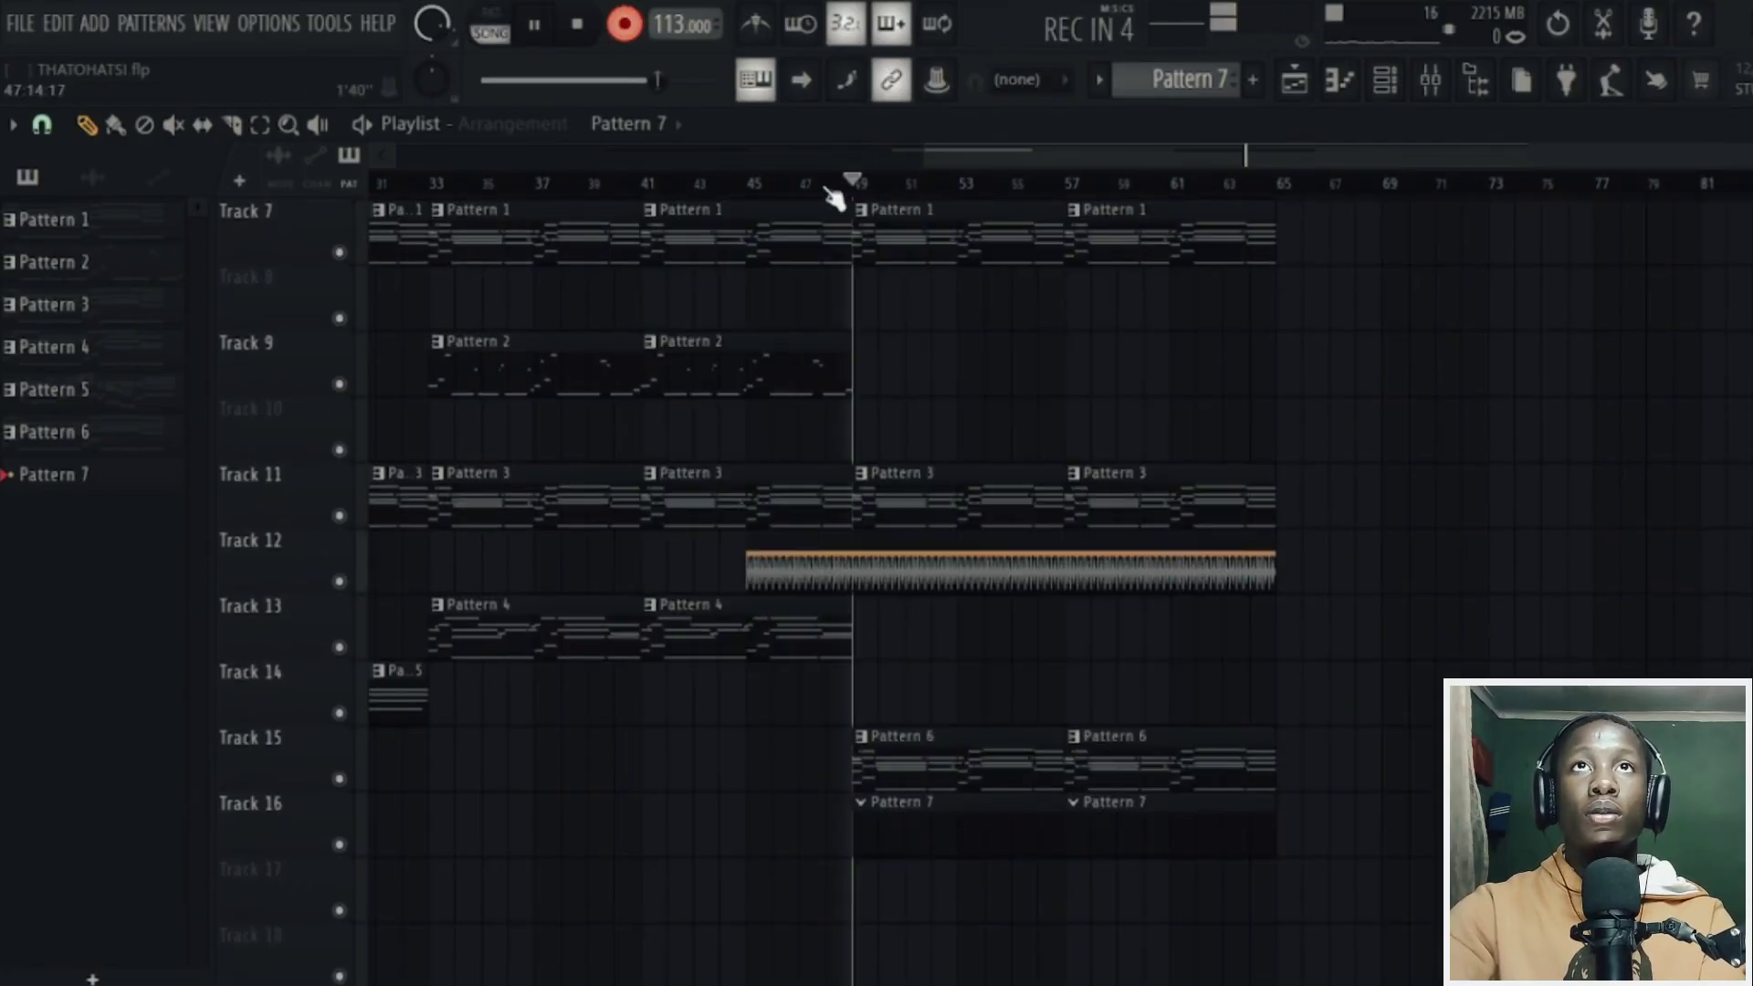
key("space")
scroll(998, 661, "up", 2)
scroll(825, 286, "down", 1)
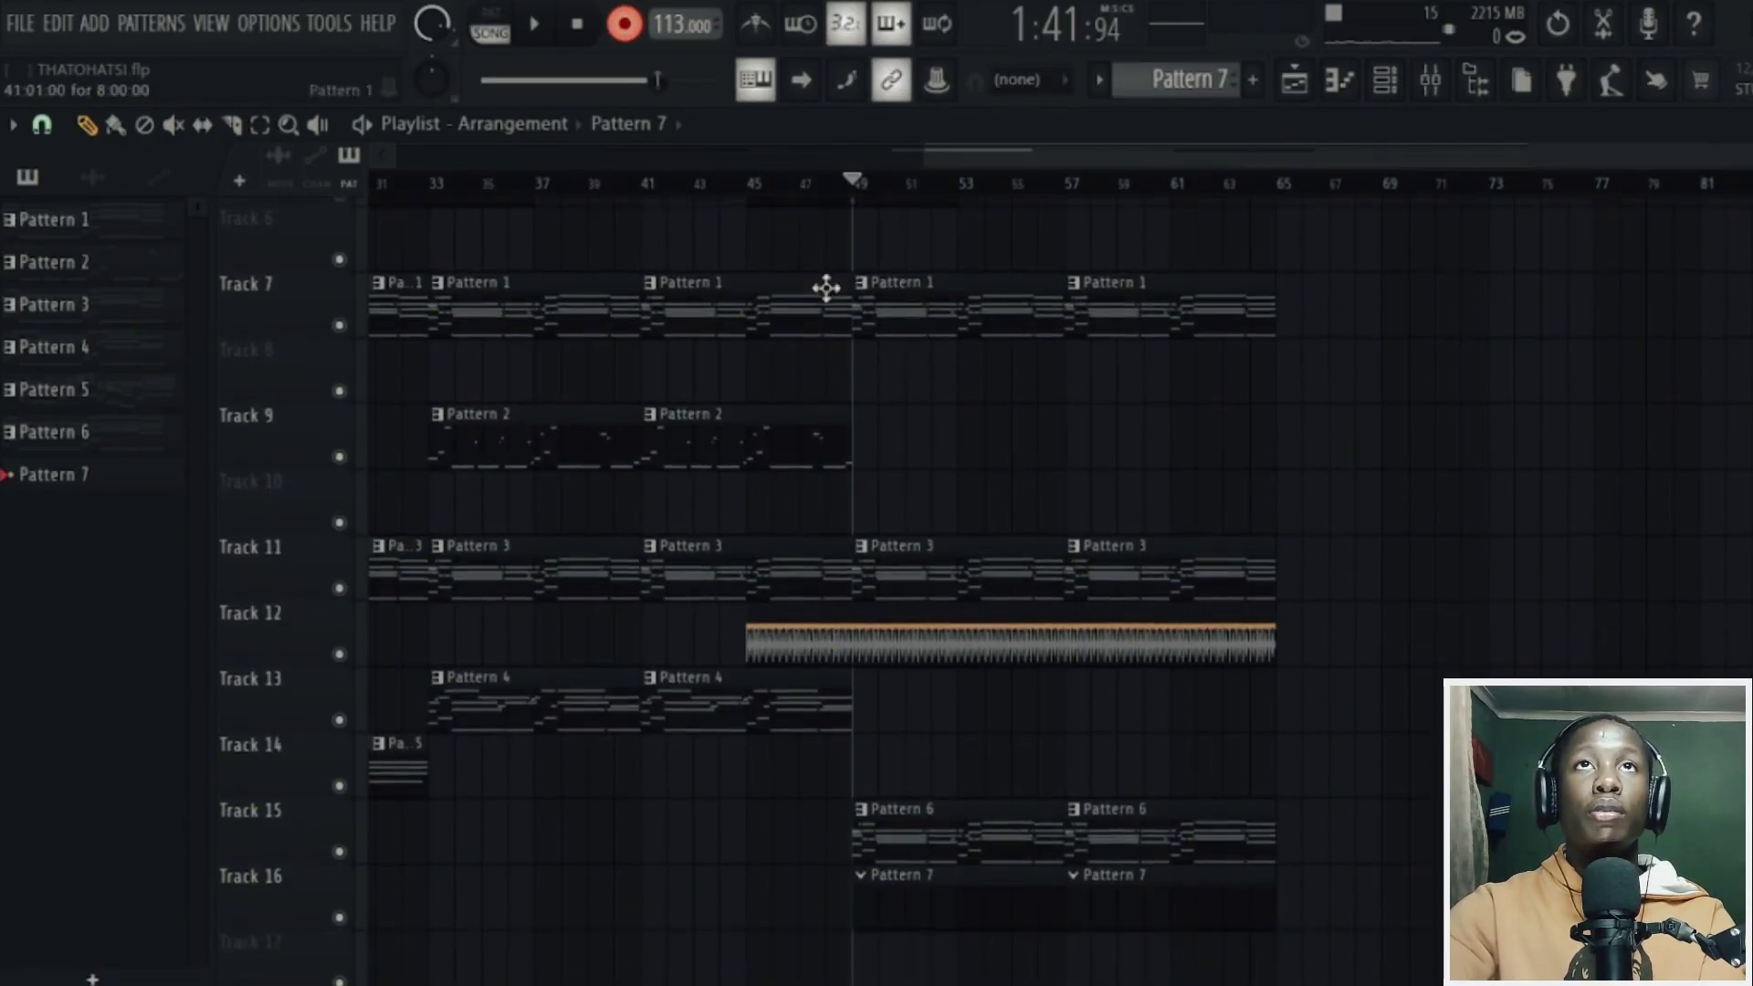
left_click(826, 185)
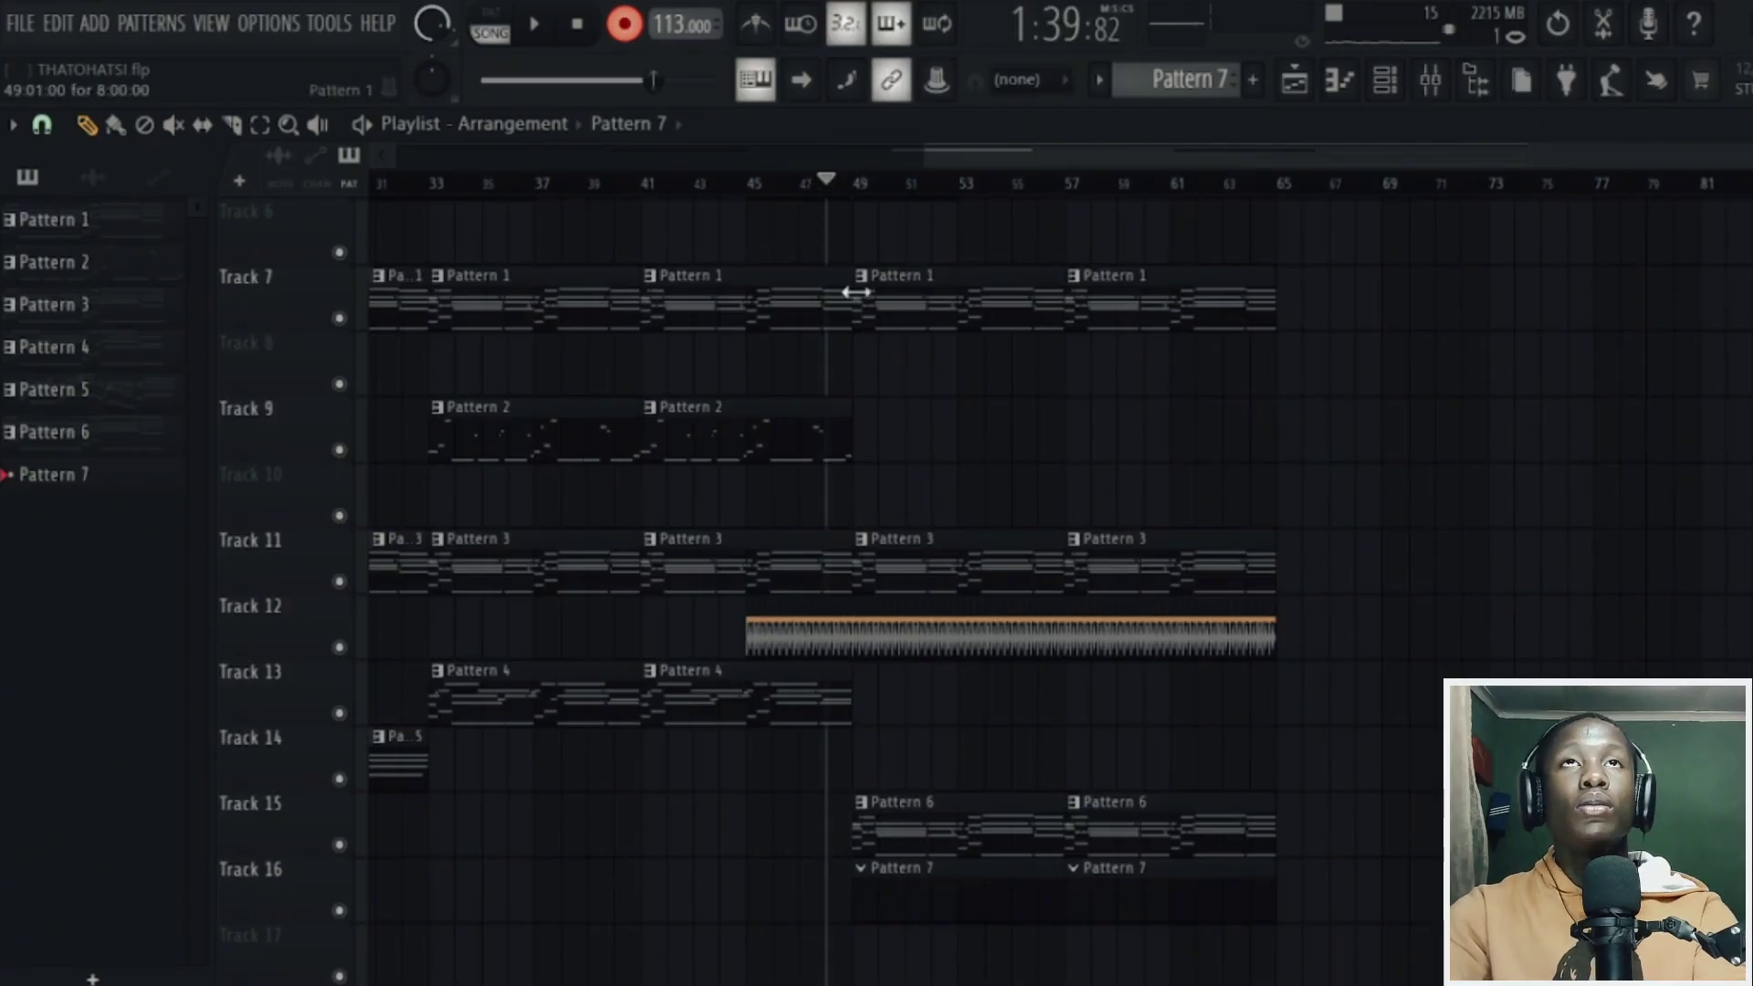
key("space")
scroll(822, 196, "up", 4)
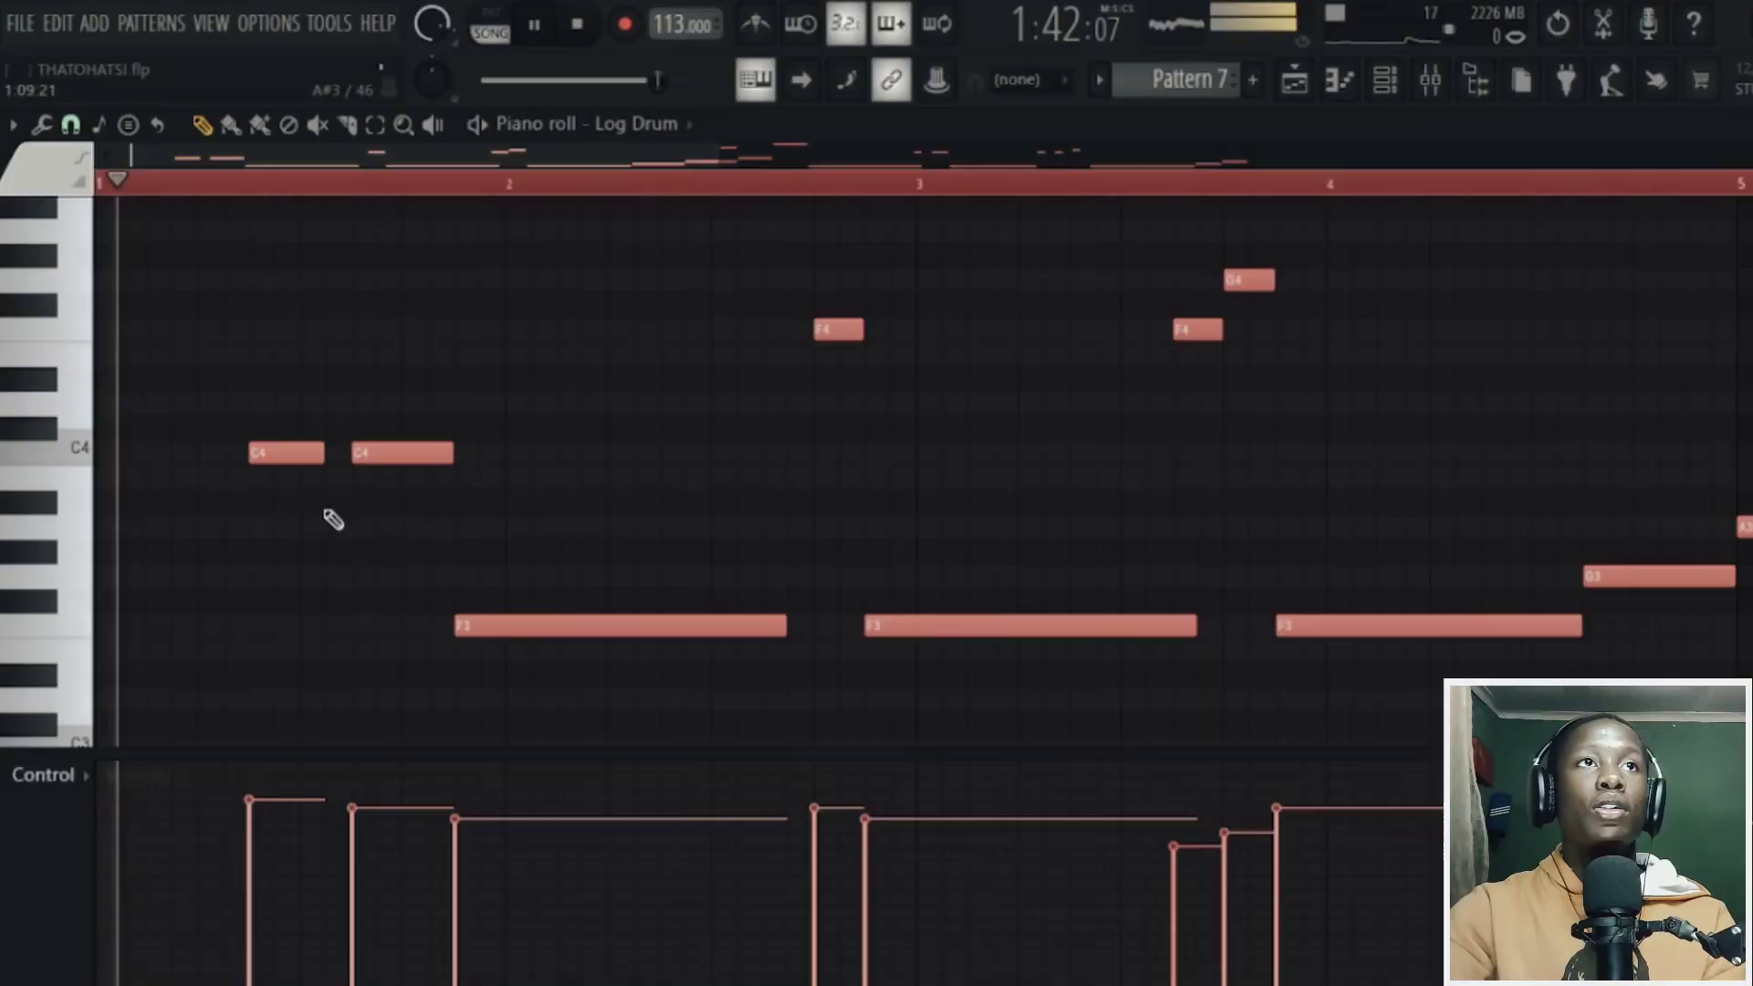
- Add an A3 note at the start of bar 1 in the Log Drum piano roll, auditioning the line
left_click(250, 503)
key("space")
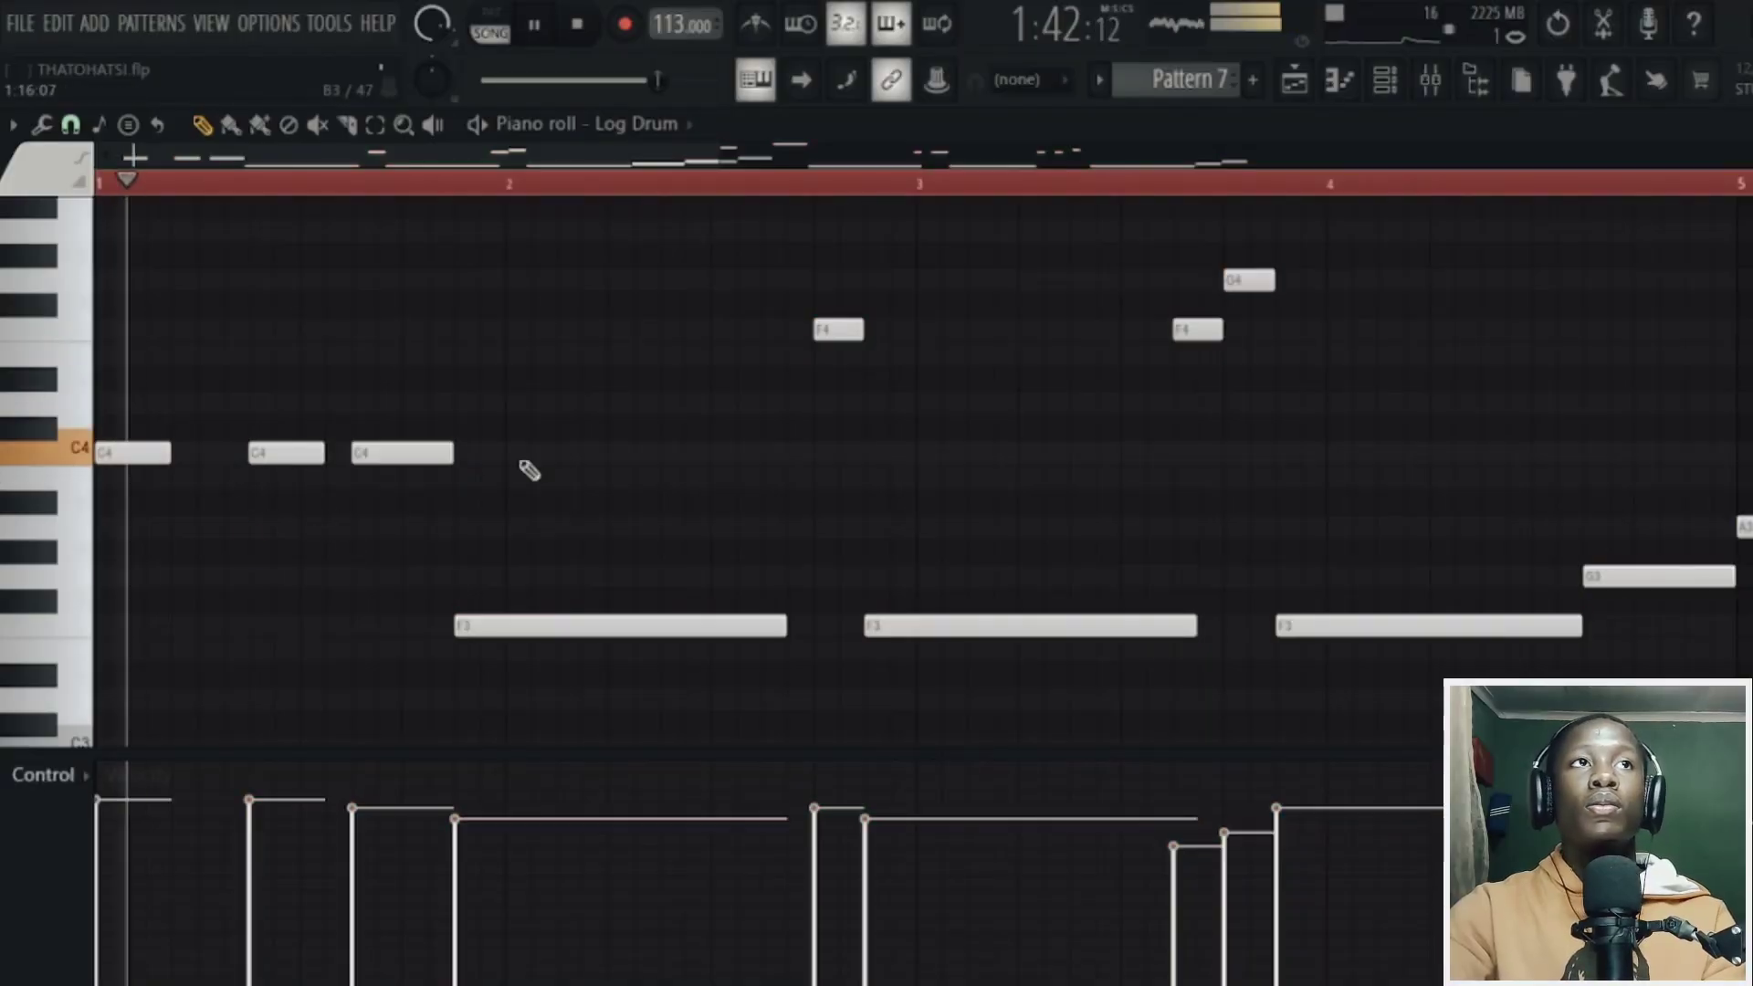
scroll(144, 473, "down", 2)
key("space")
left_click(127, 527)
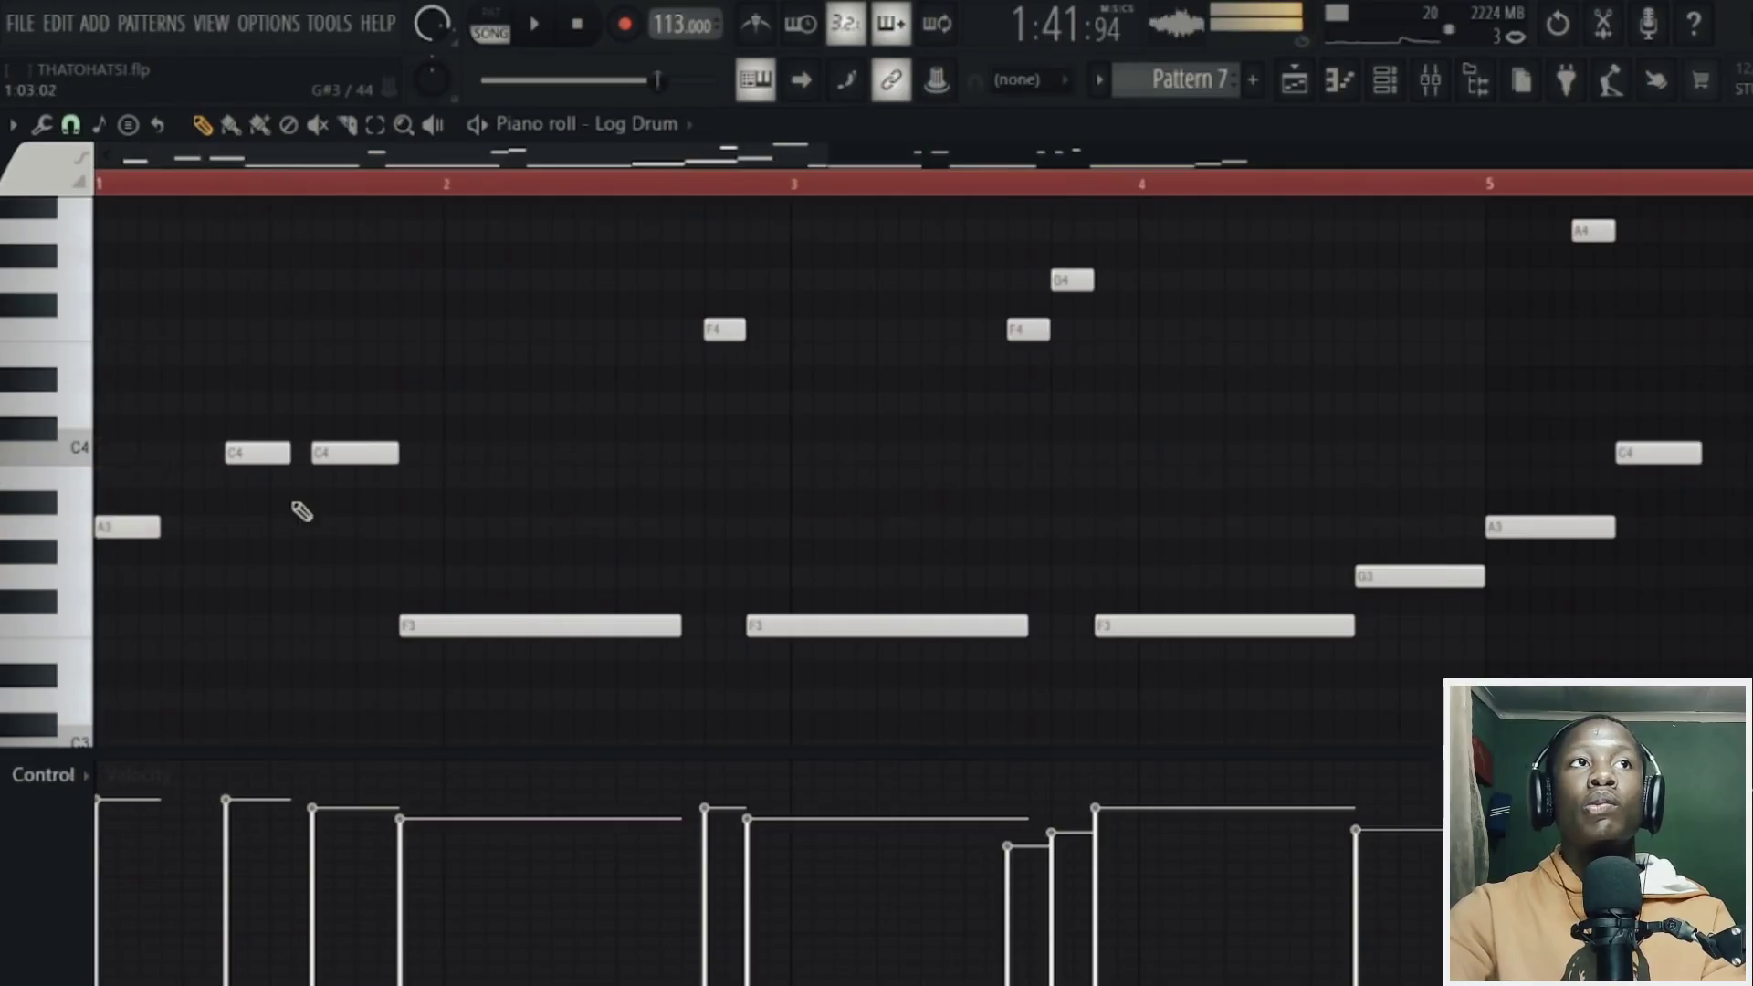
- Select all Log Drum notes in Pattern 7 and shorten them with the articulator at 68%
left_click_drag(578, 174, 673, 181)
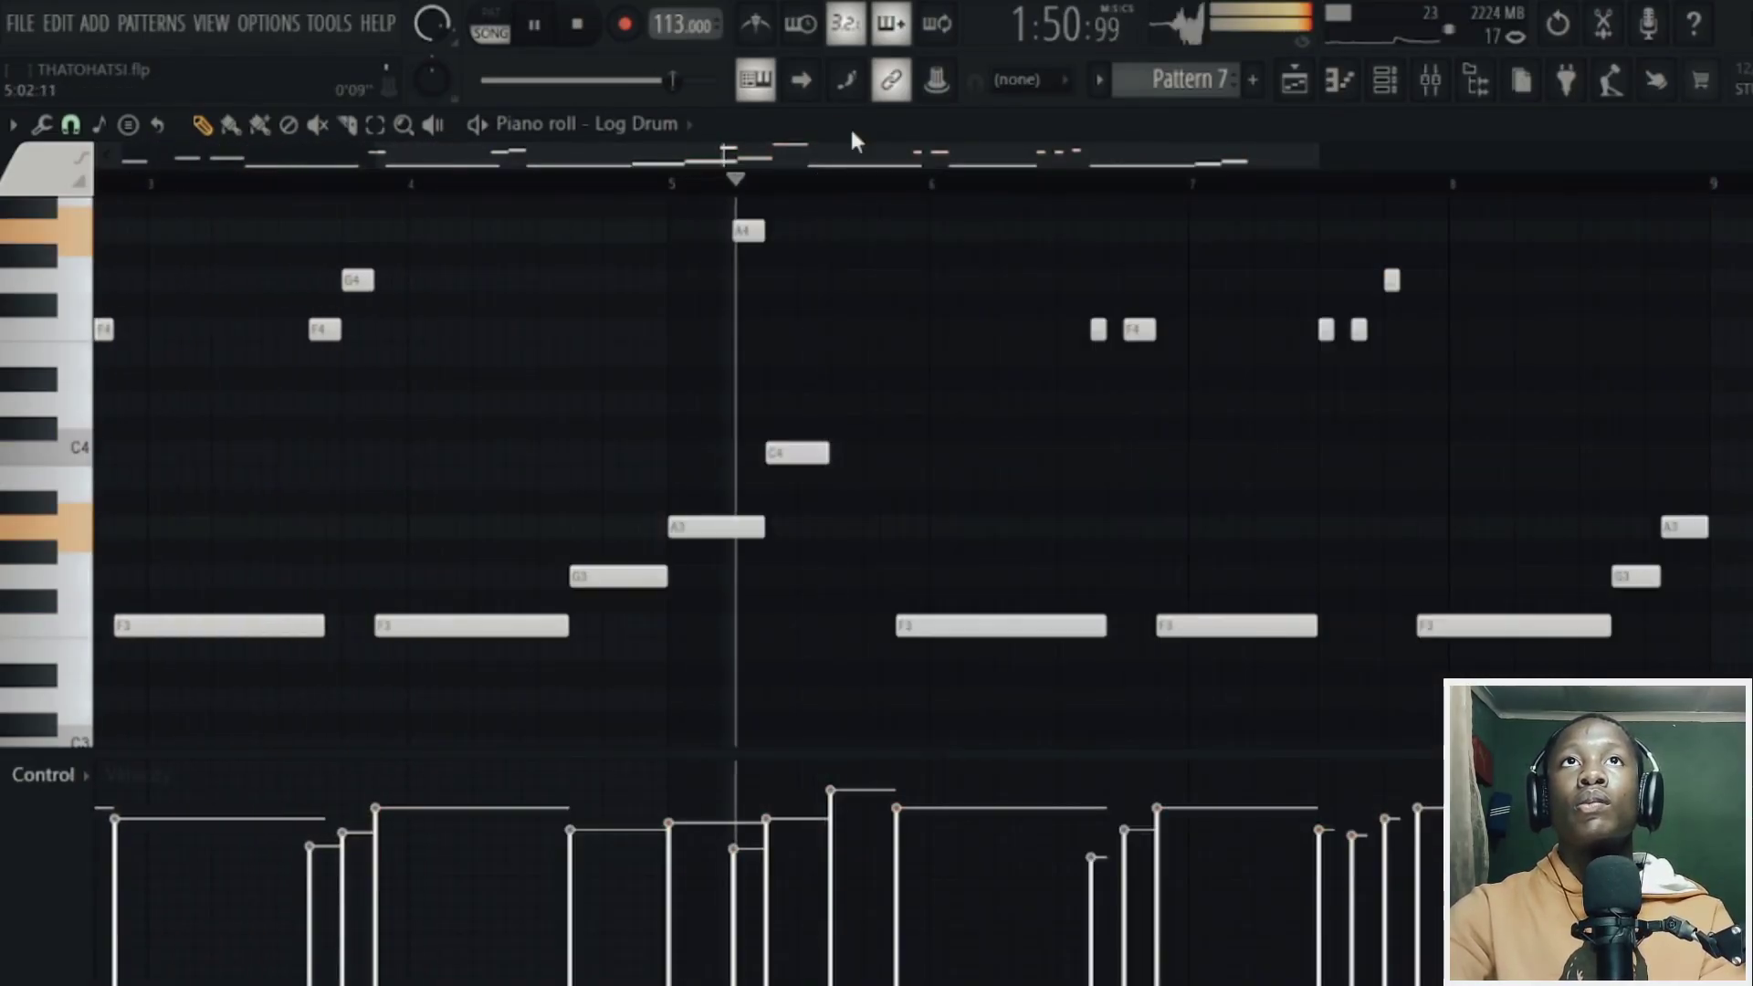
key("ctrl+a")
key("alt+shift+a")
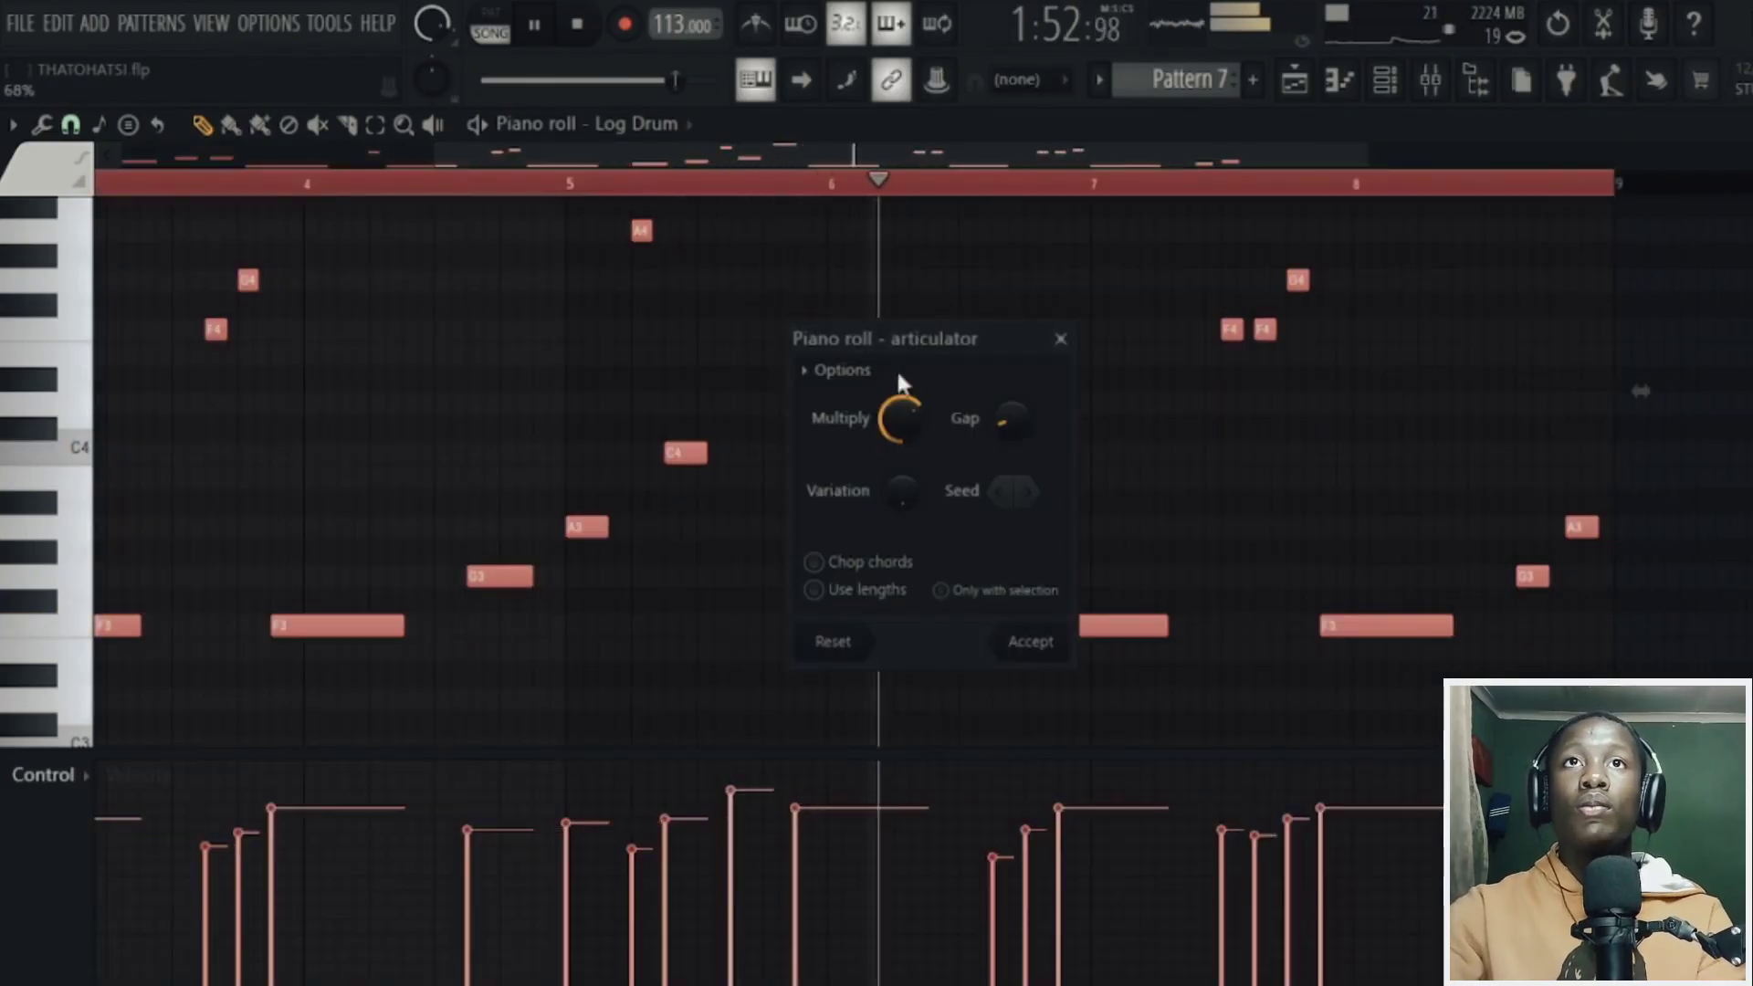
left_click(1023, 637)
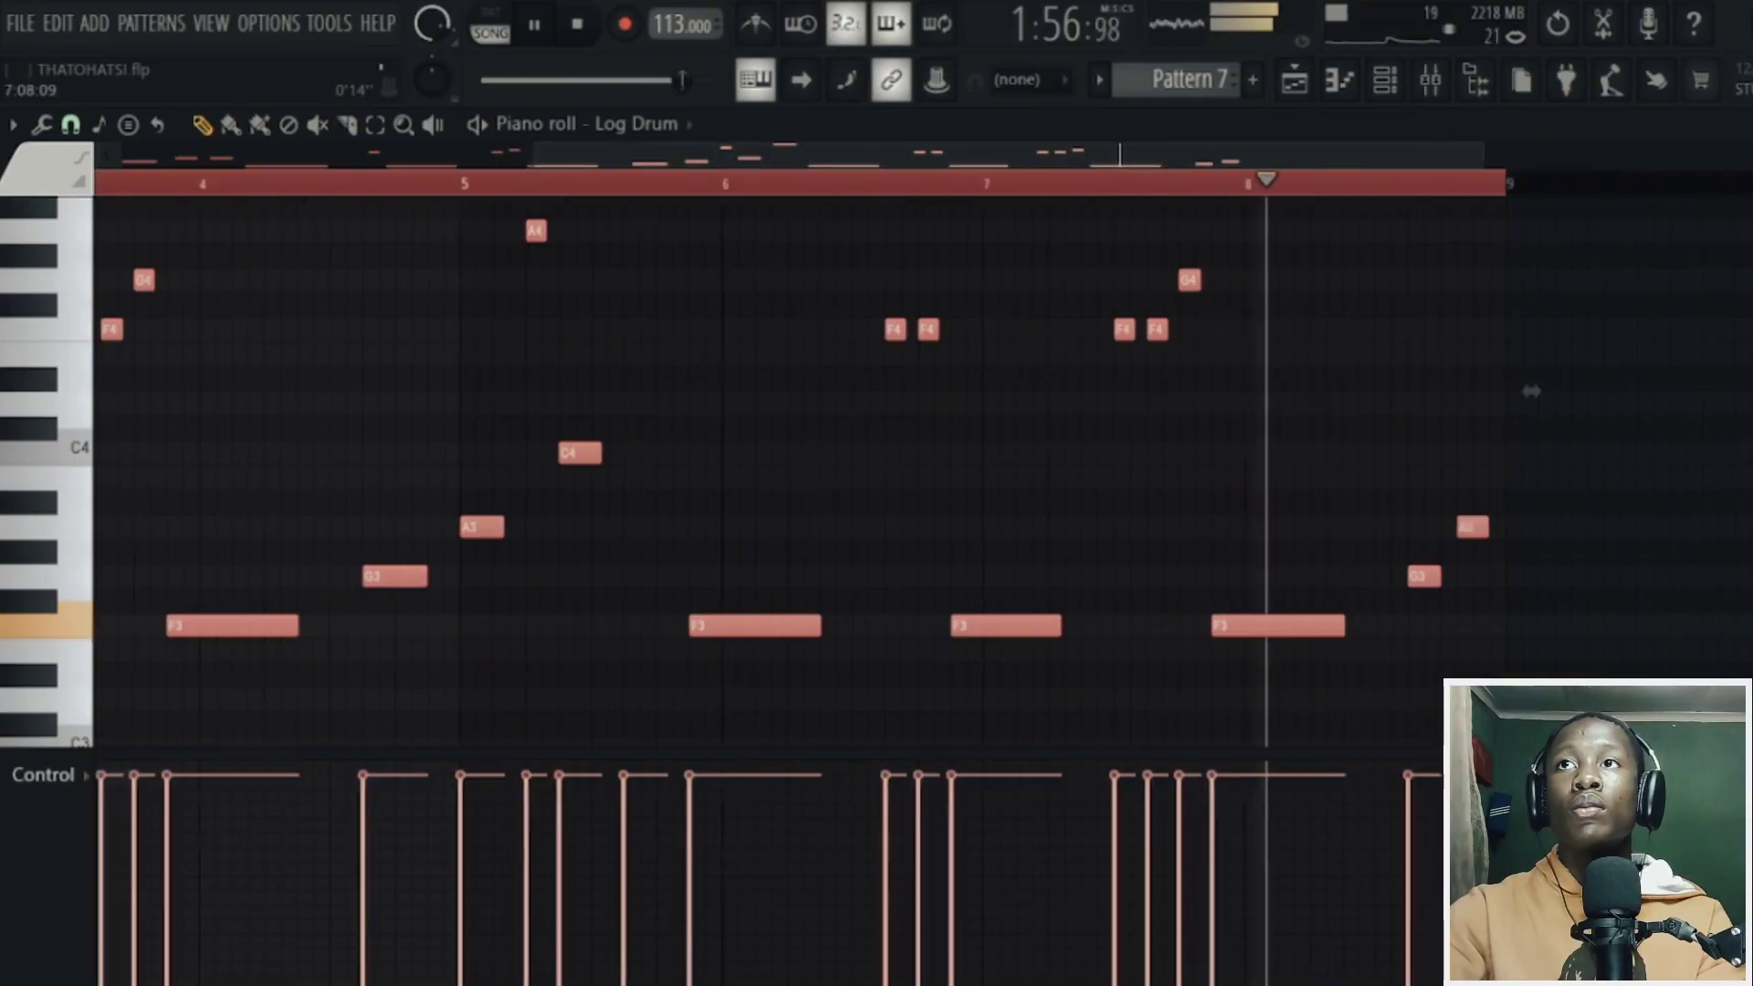
- Delete the A3 note at the end of bar 8 in the Log Drum line
scroll(1249, 304, "up", 2)
left_click(974, 430)
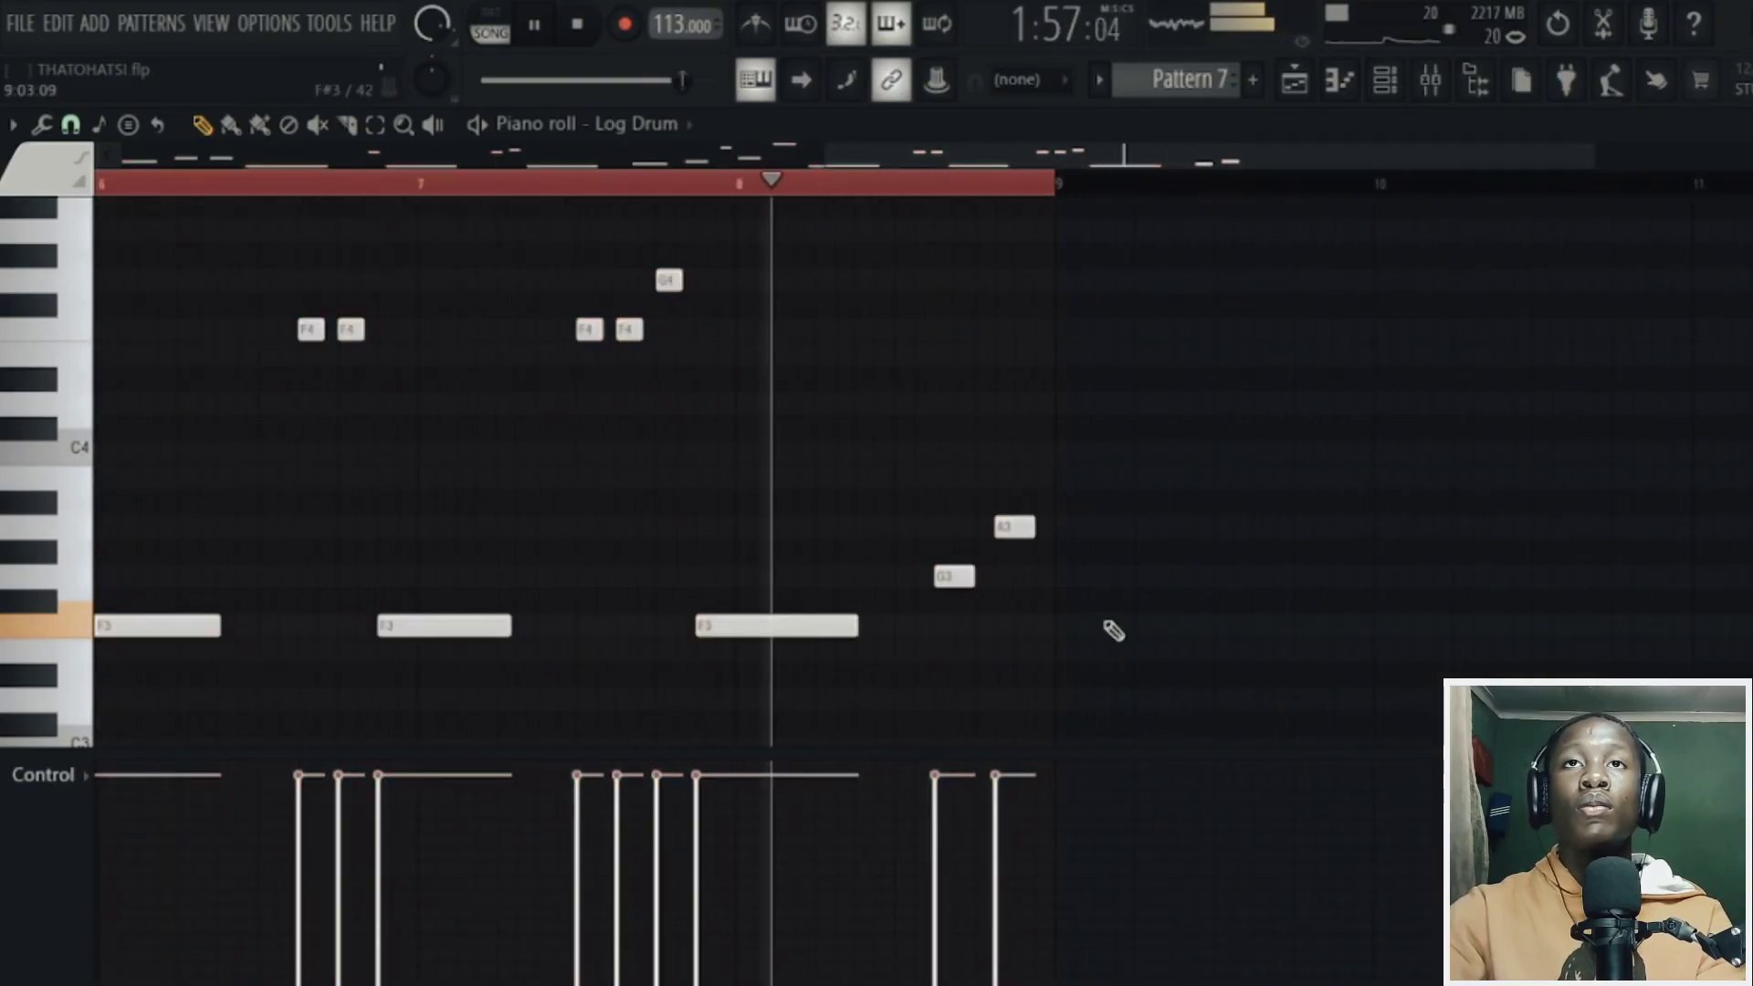
right_click(1014, 528)
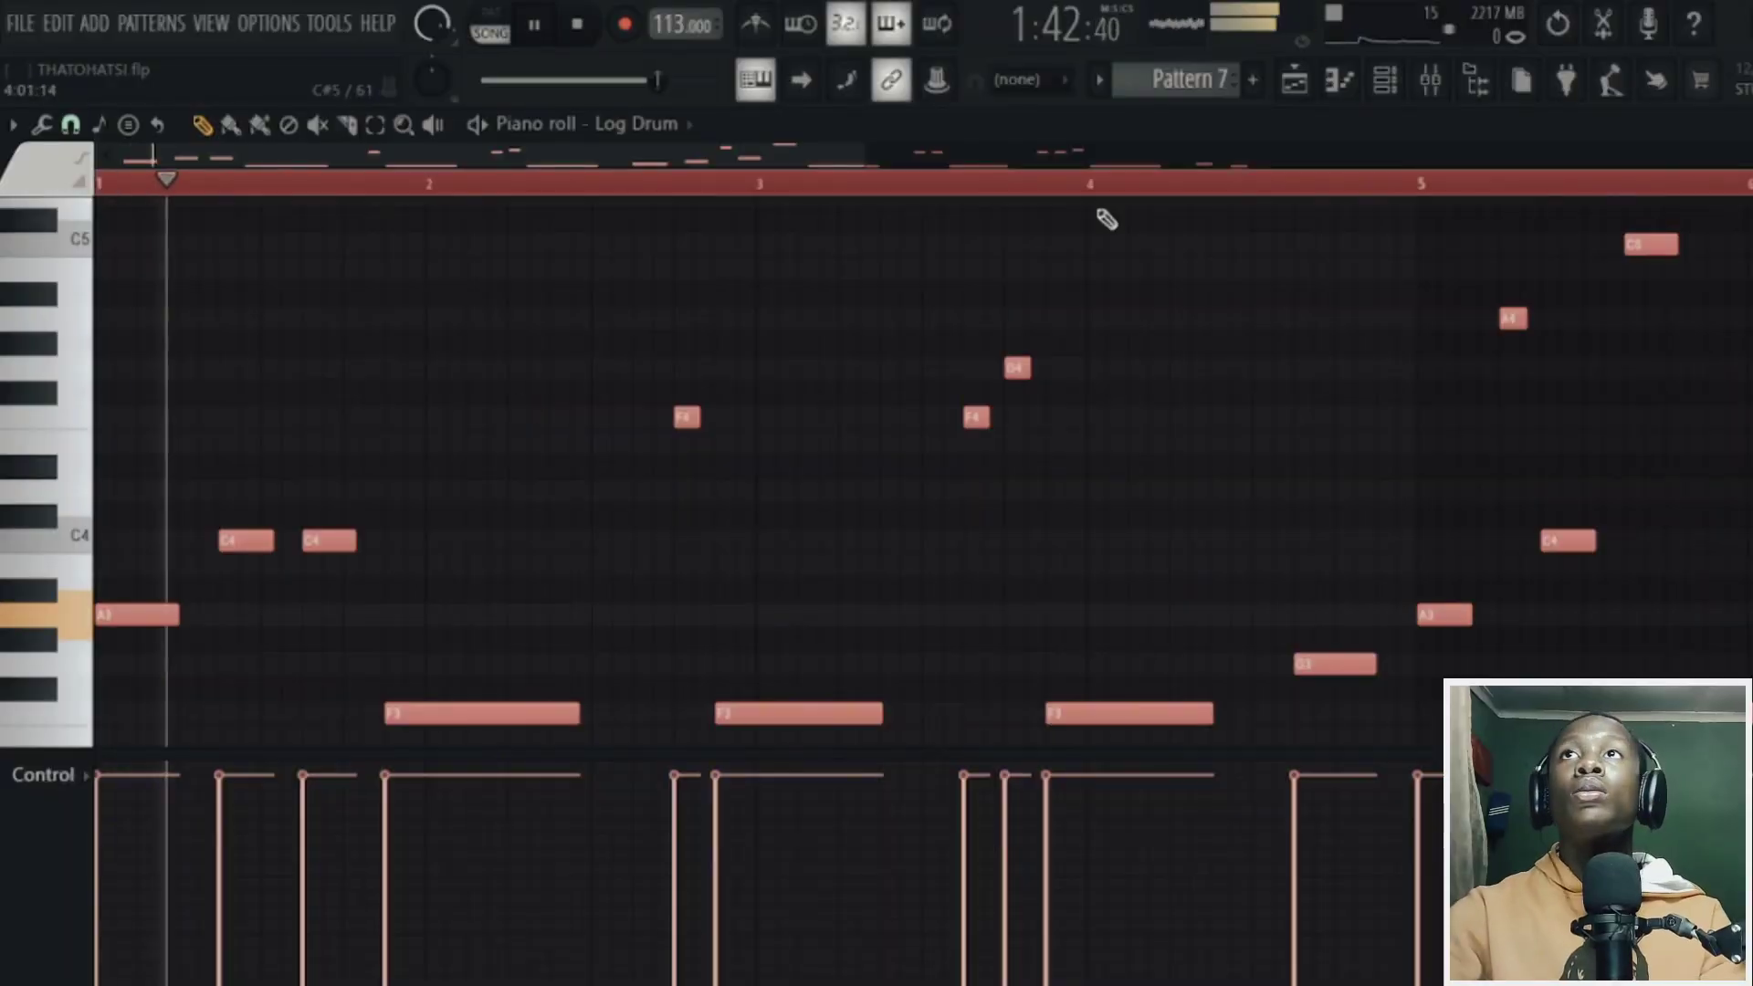
- Transpose all the Log Drum notes down one octave
scroll(978, 508, "down", 5)
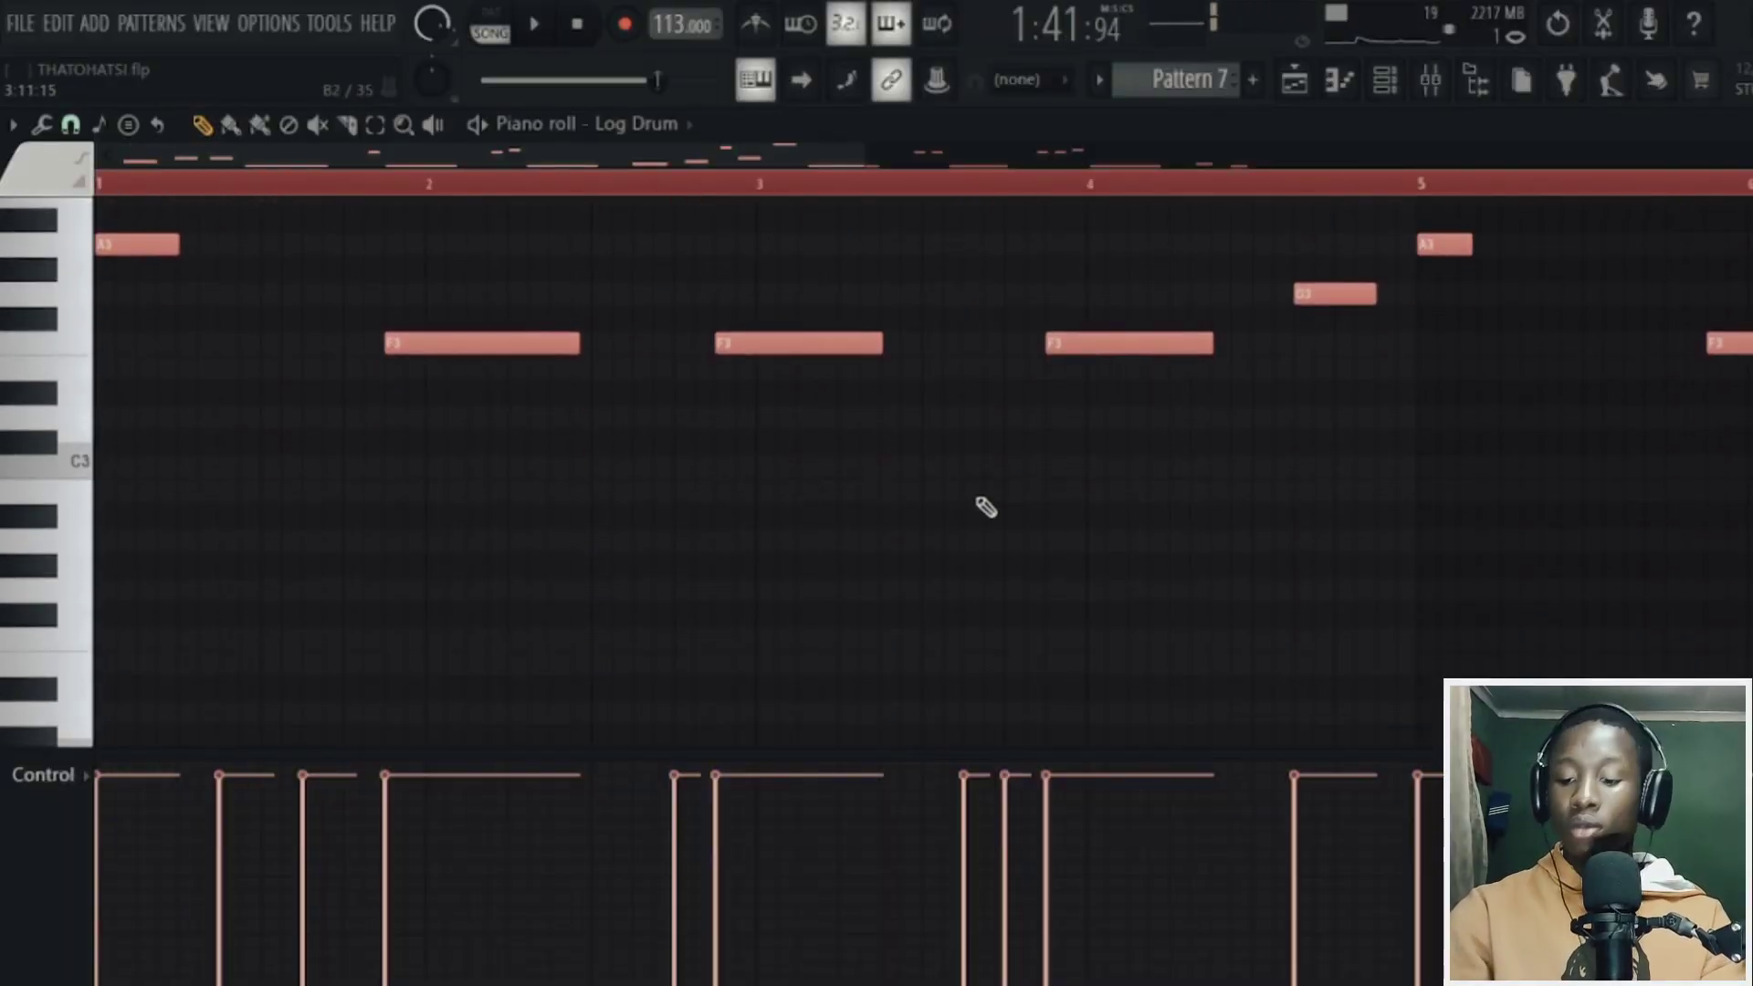
key("ctrl+Down")
scroll(986, 508, "down", 4)
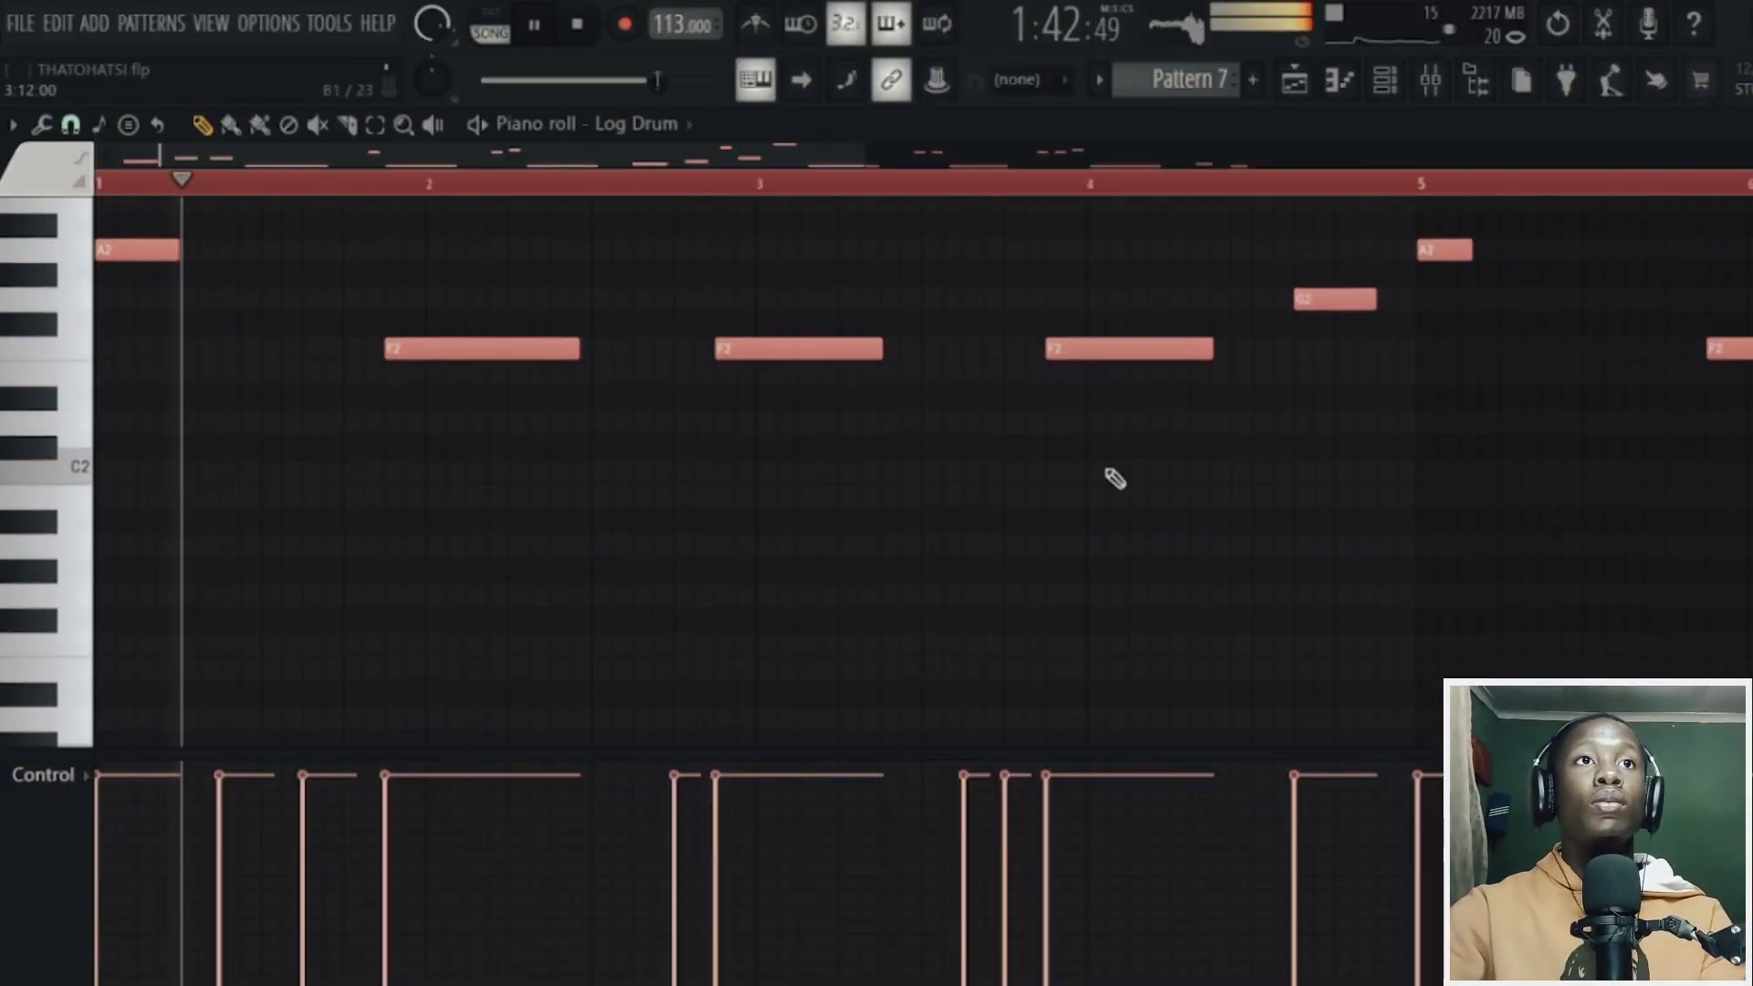
- Add another Fruity DX10 channel and load its eFlute preset
left_click(1385, 79)
key("space")
left_click(312, 527)
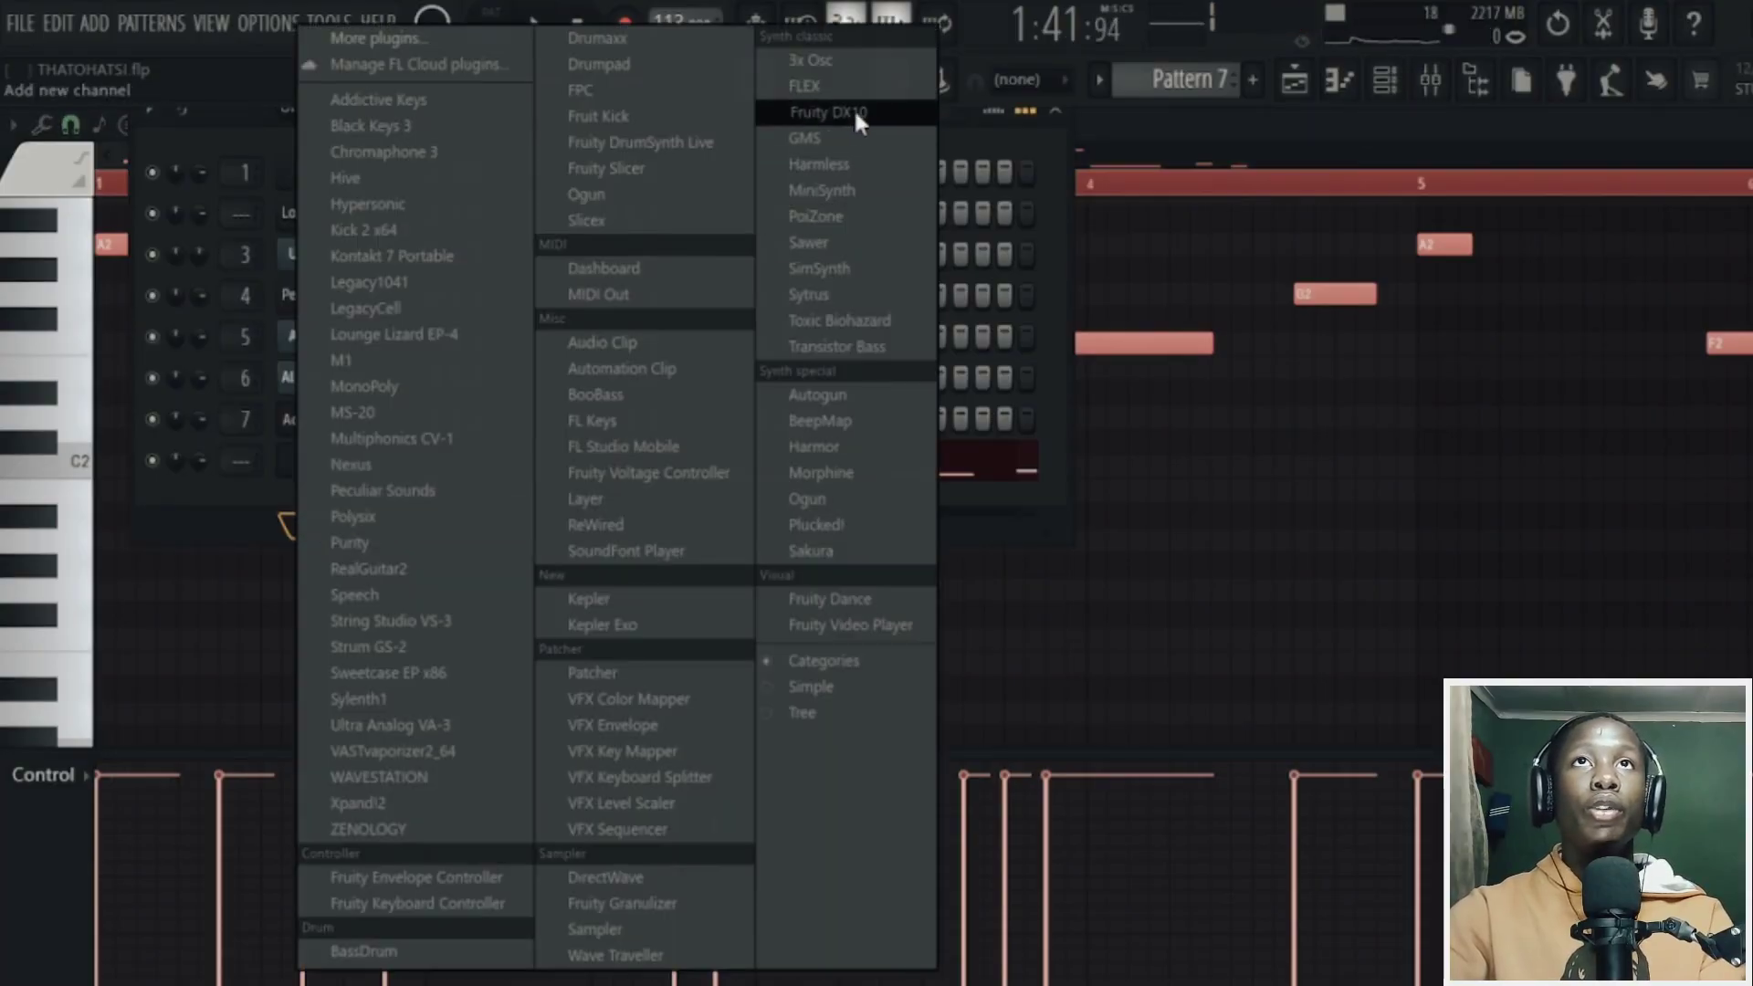
left_click(863, 111)
left_click(614, 252)
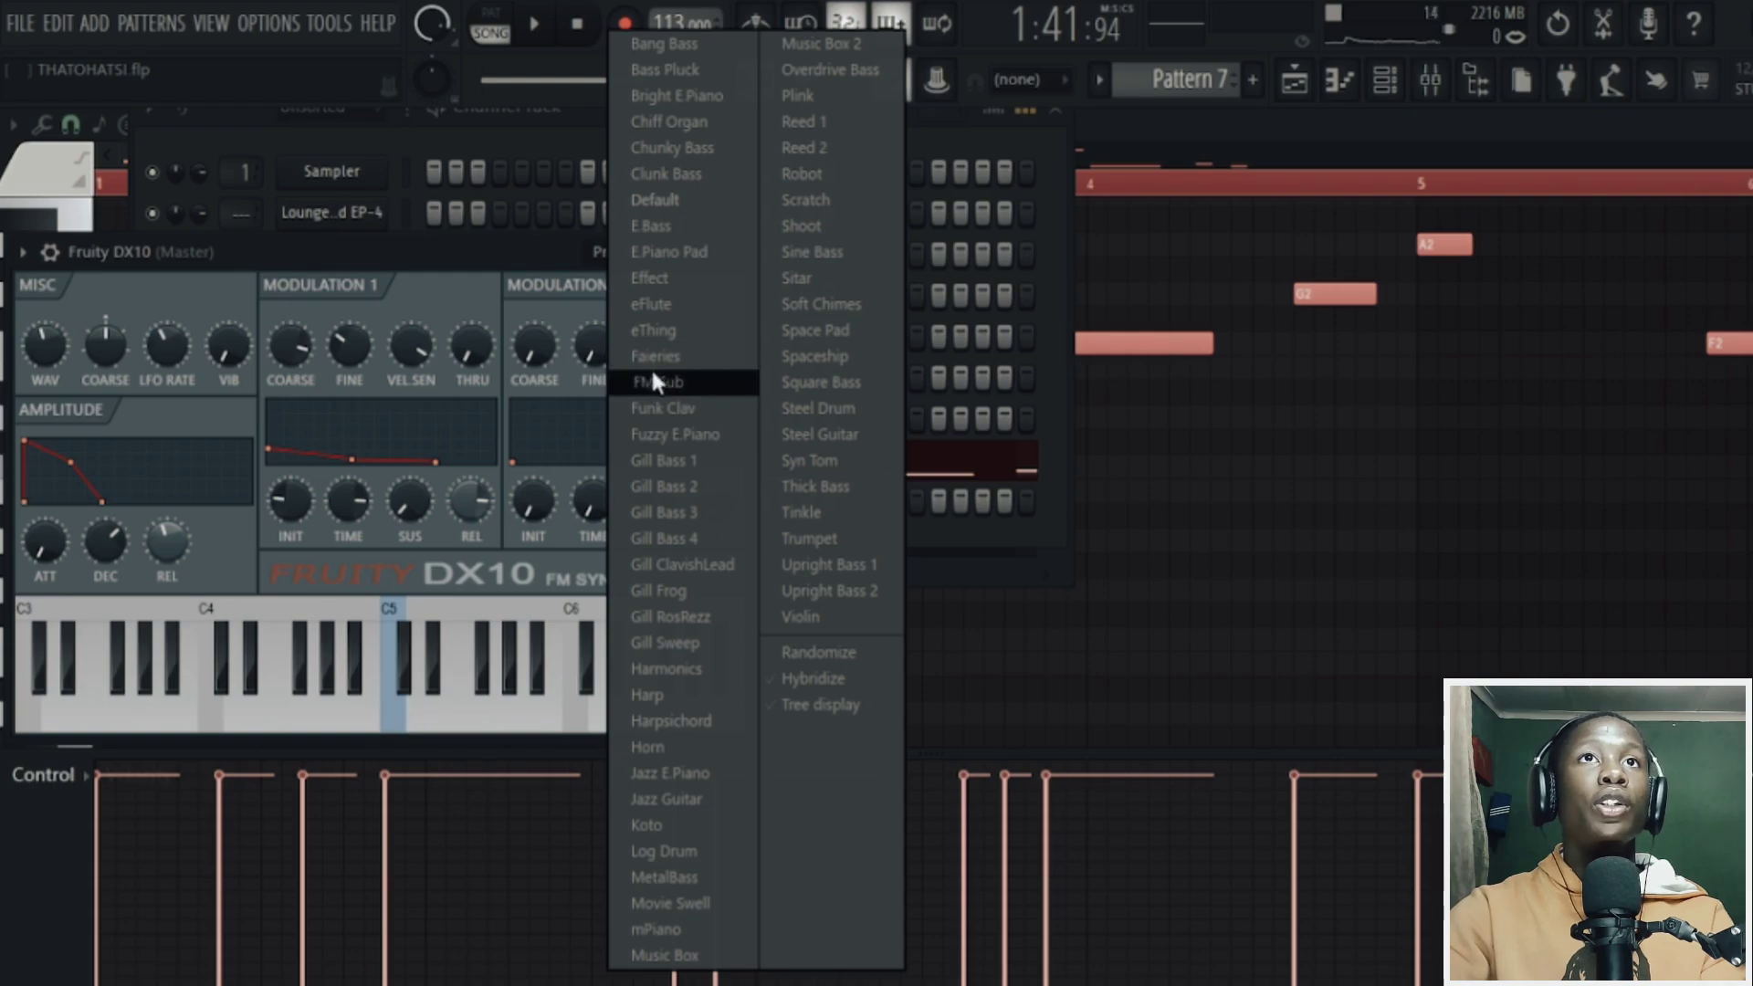
left_click(651, 304)
left_click(61, 255)
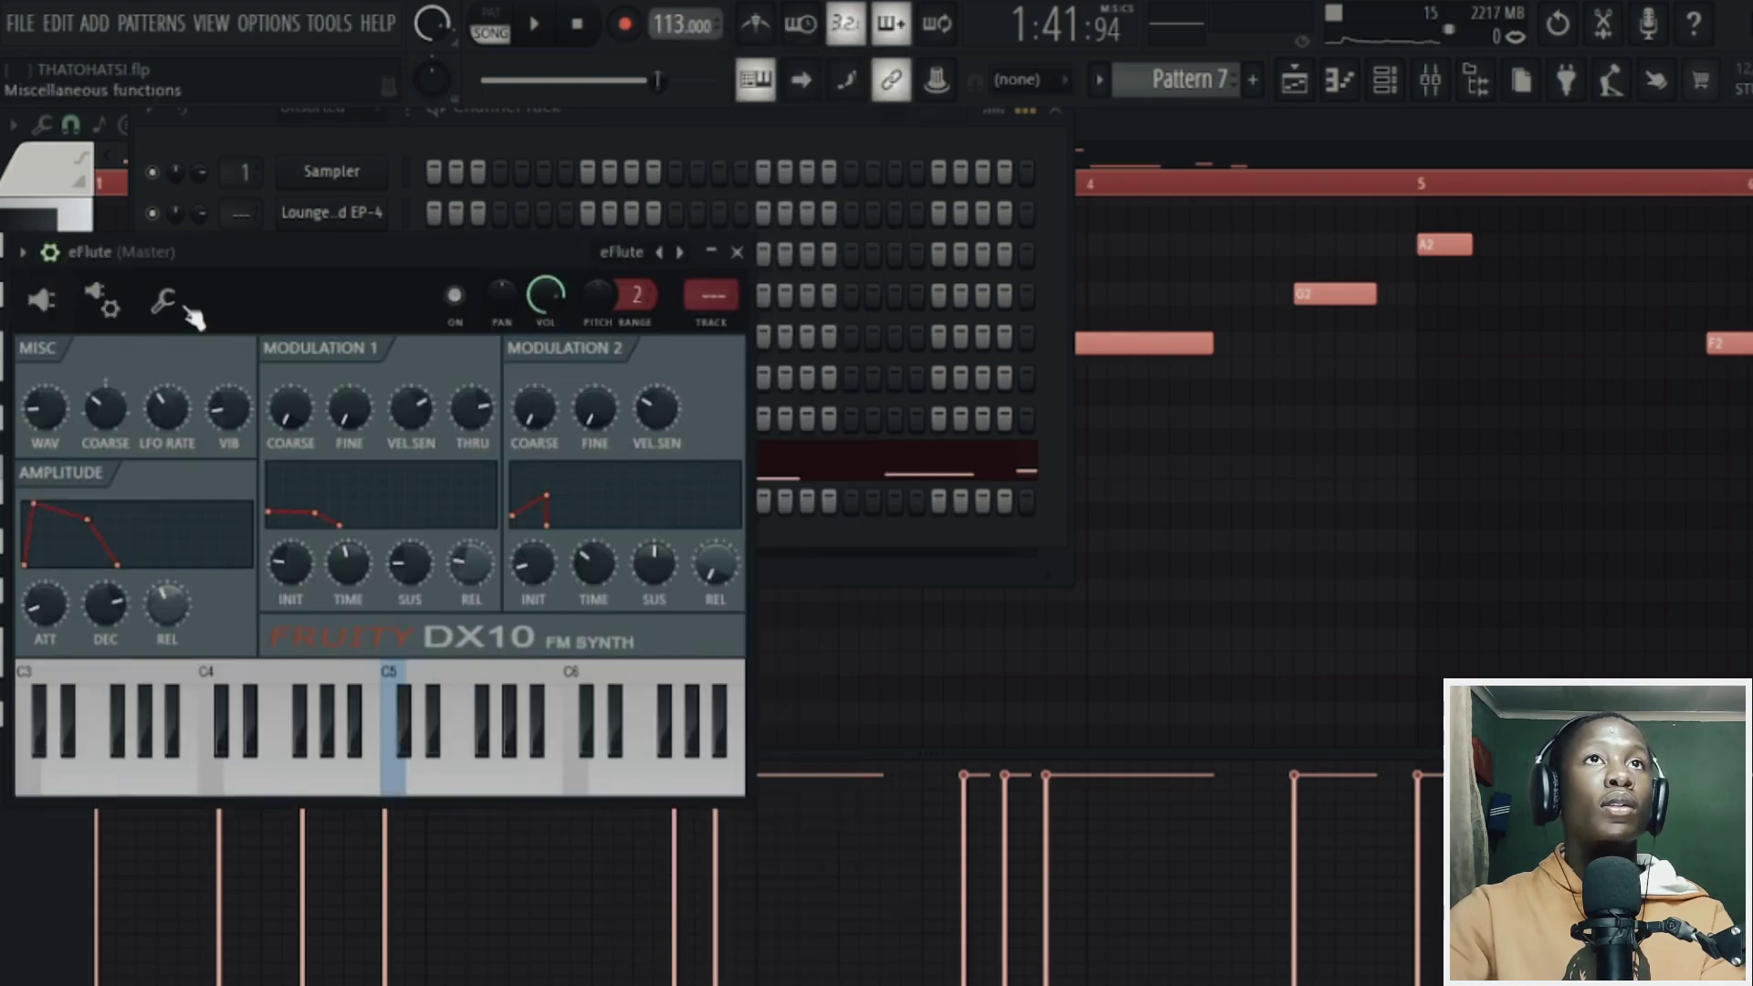
left_click(737, 252)
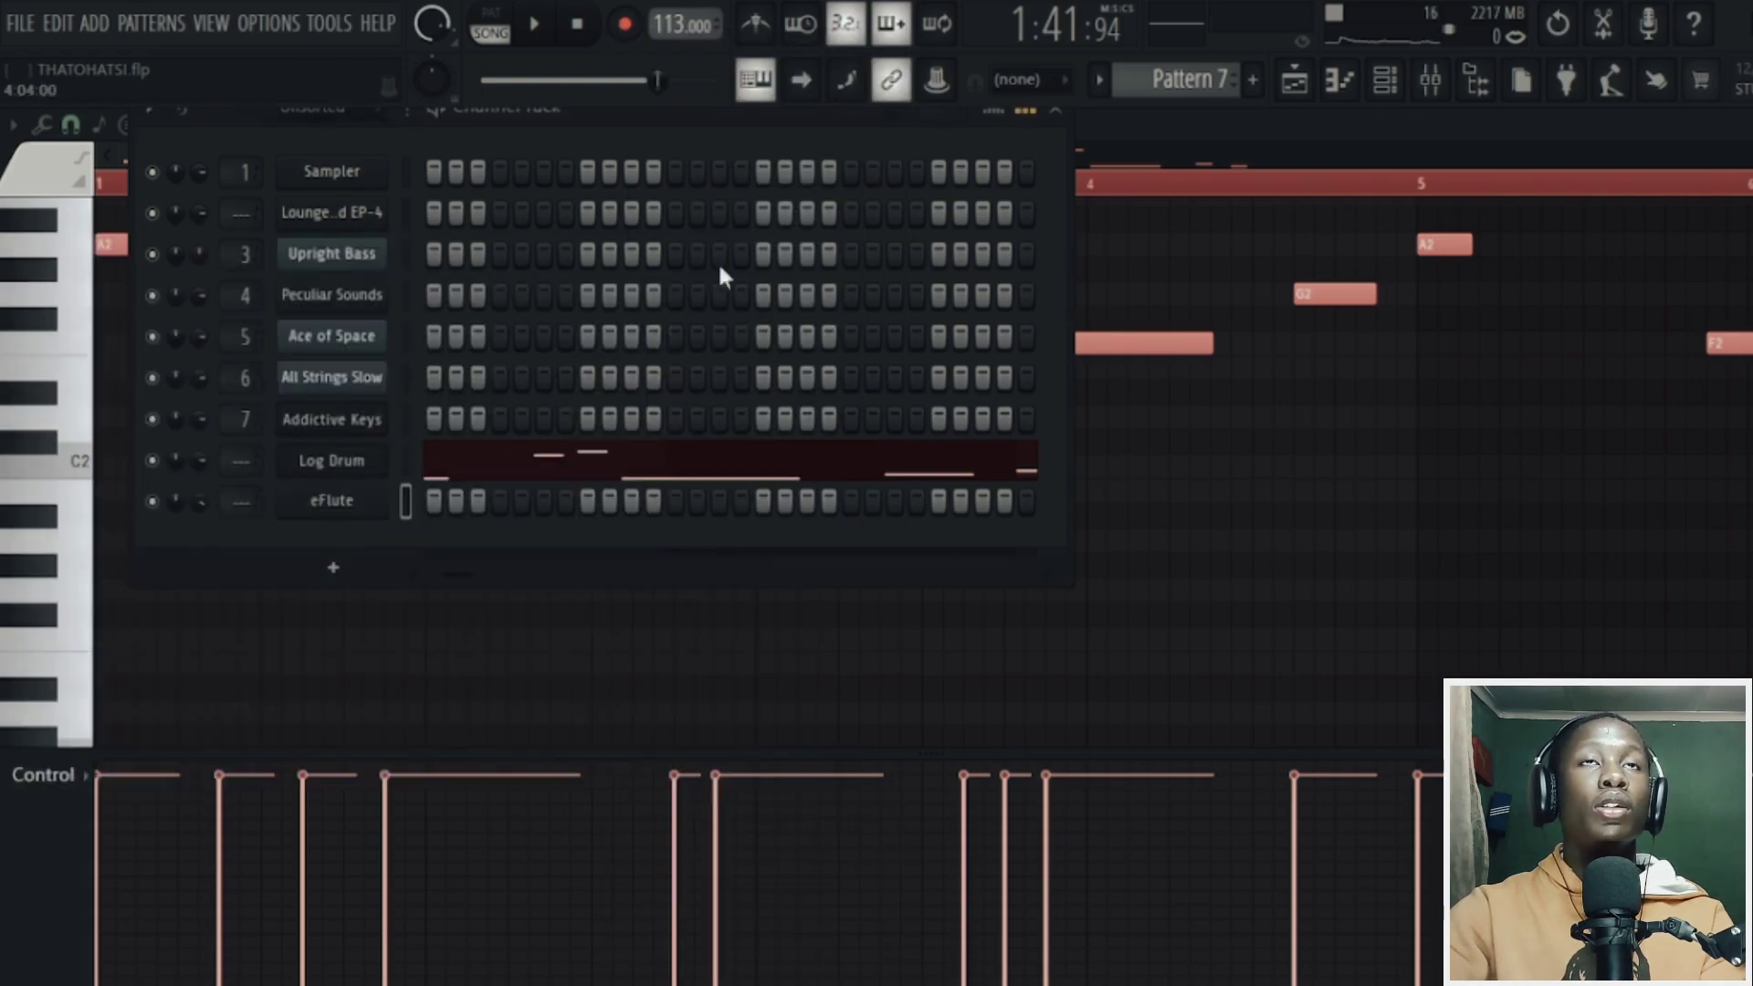
- Copy the Log Drum notes from Pattern 7 into the eFlute channel of a new Pattern 8
key("space")
right_click(388, 470)
left_click(941, 508)
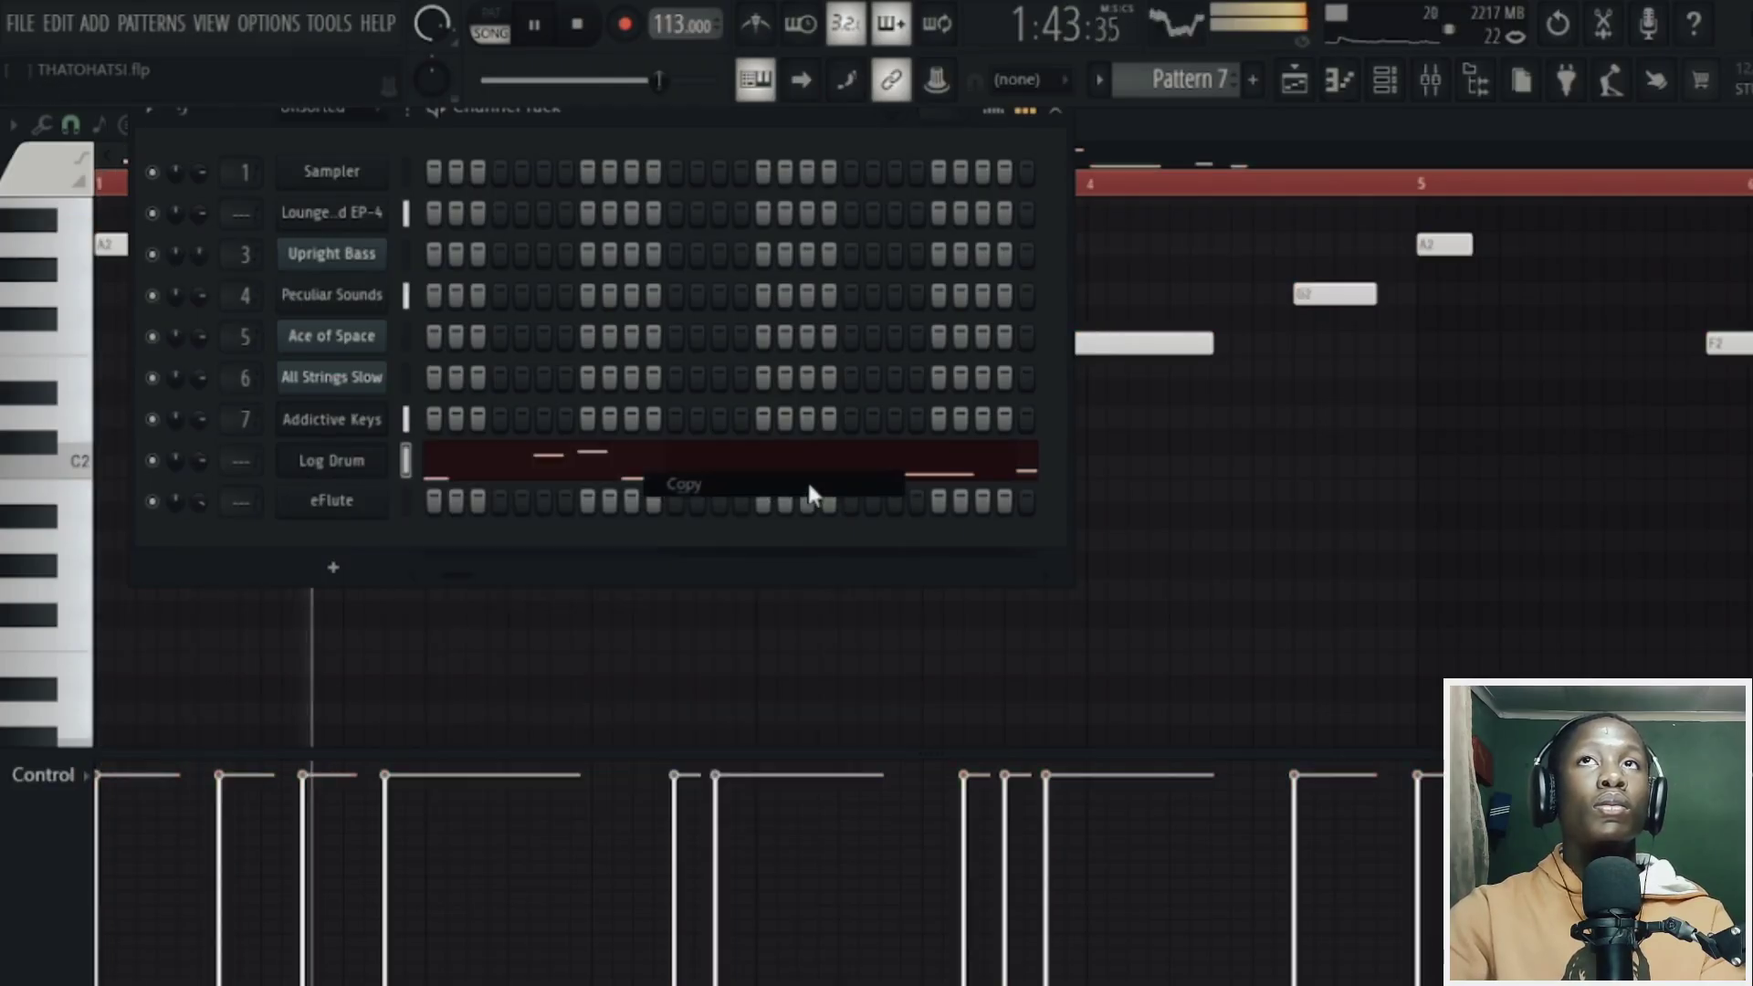
left_click(1253, 80)
left_click(1294, 89)
left_click(1385, 80)
key("space")
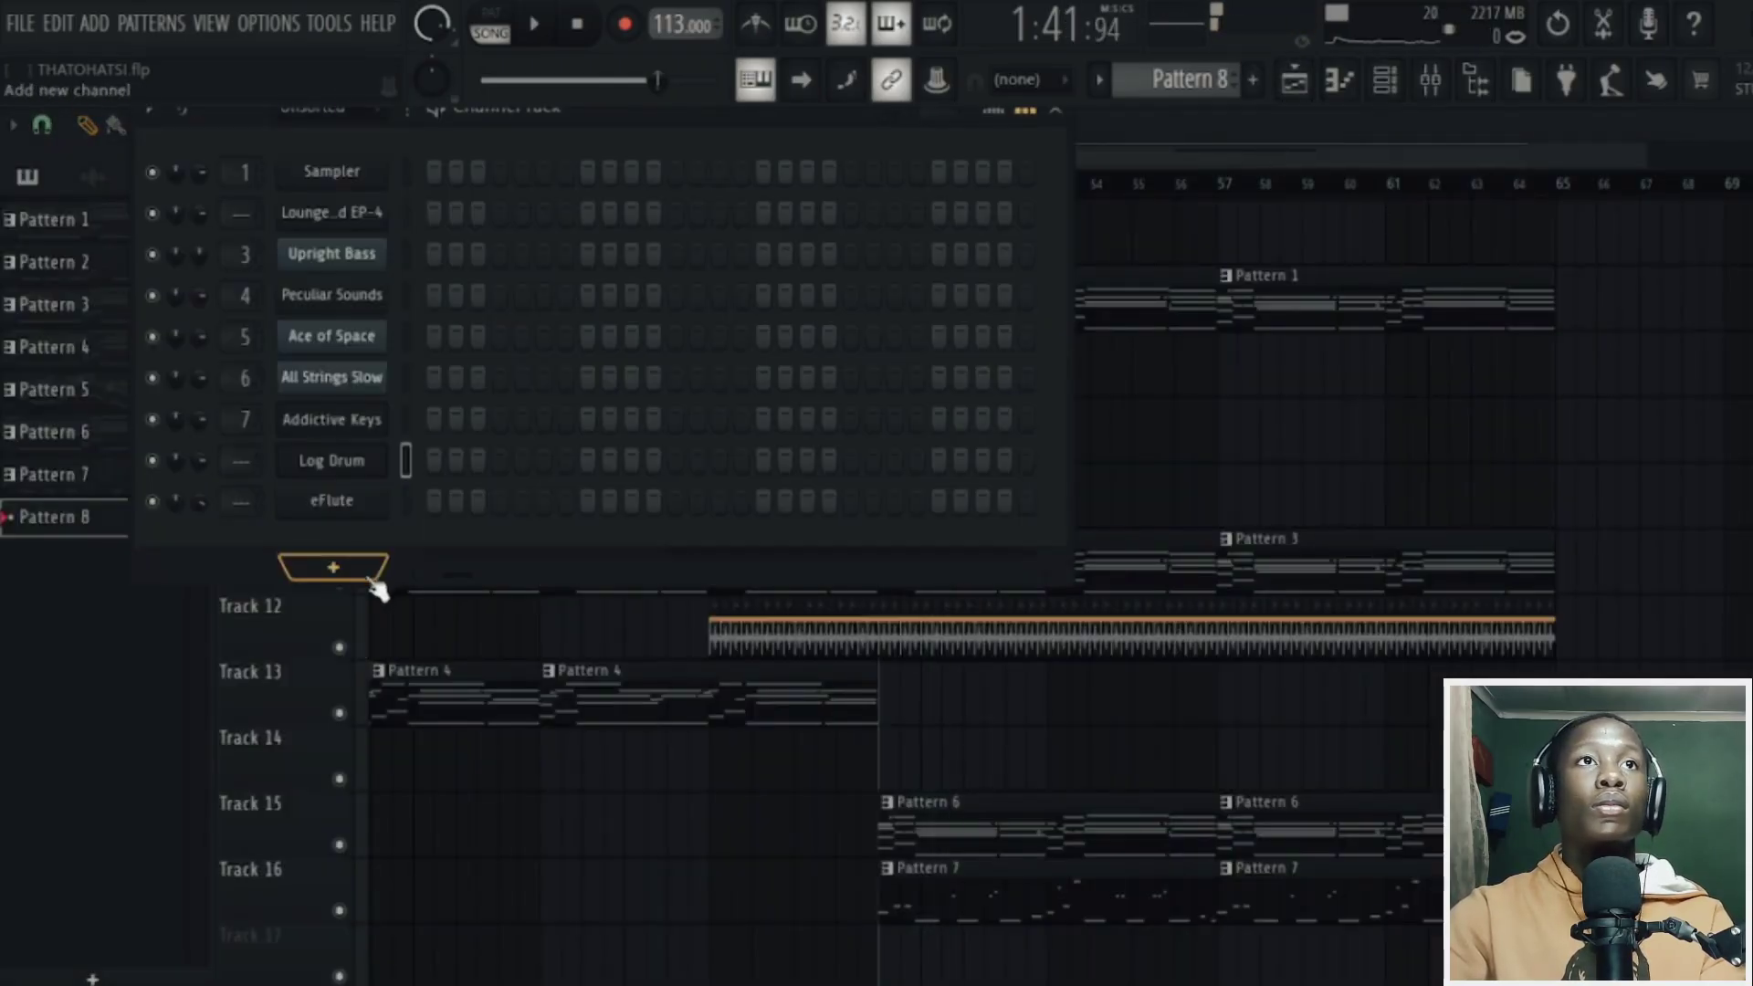
right_click(384, 498)
left_click(758, 548)
- Place two back-to-back Pattern 8 clips on Track 17, starting at bars 49 and 57
key("F6")
scroll(943, 831, "down", 3)
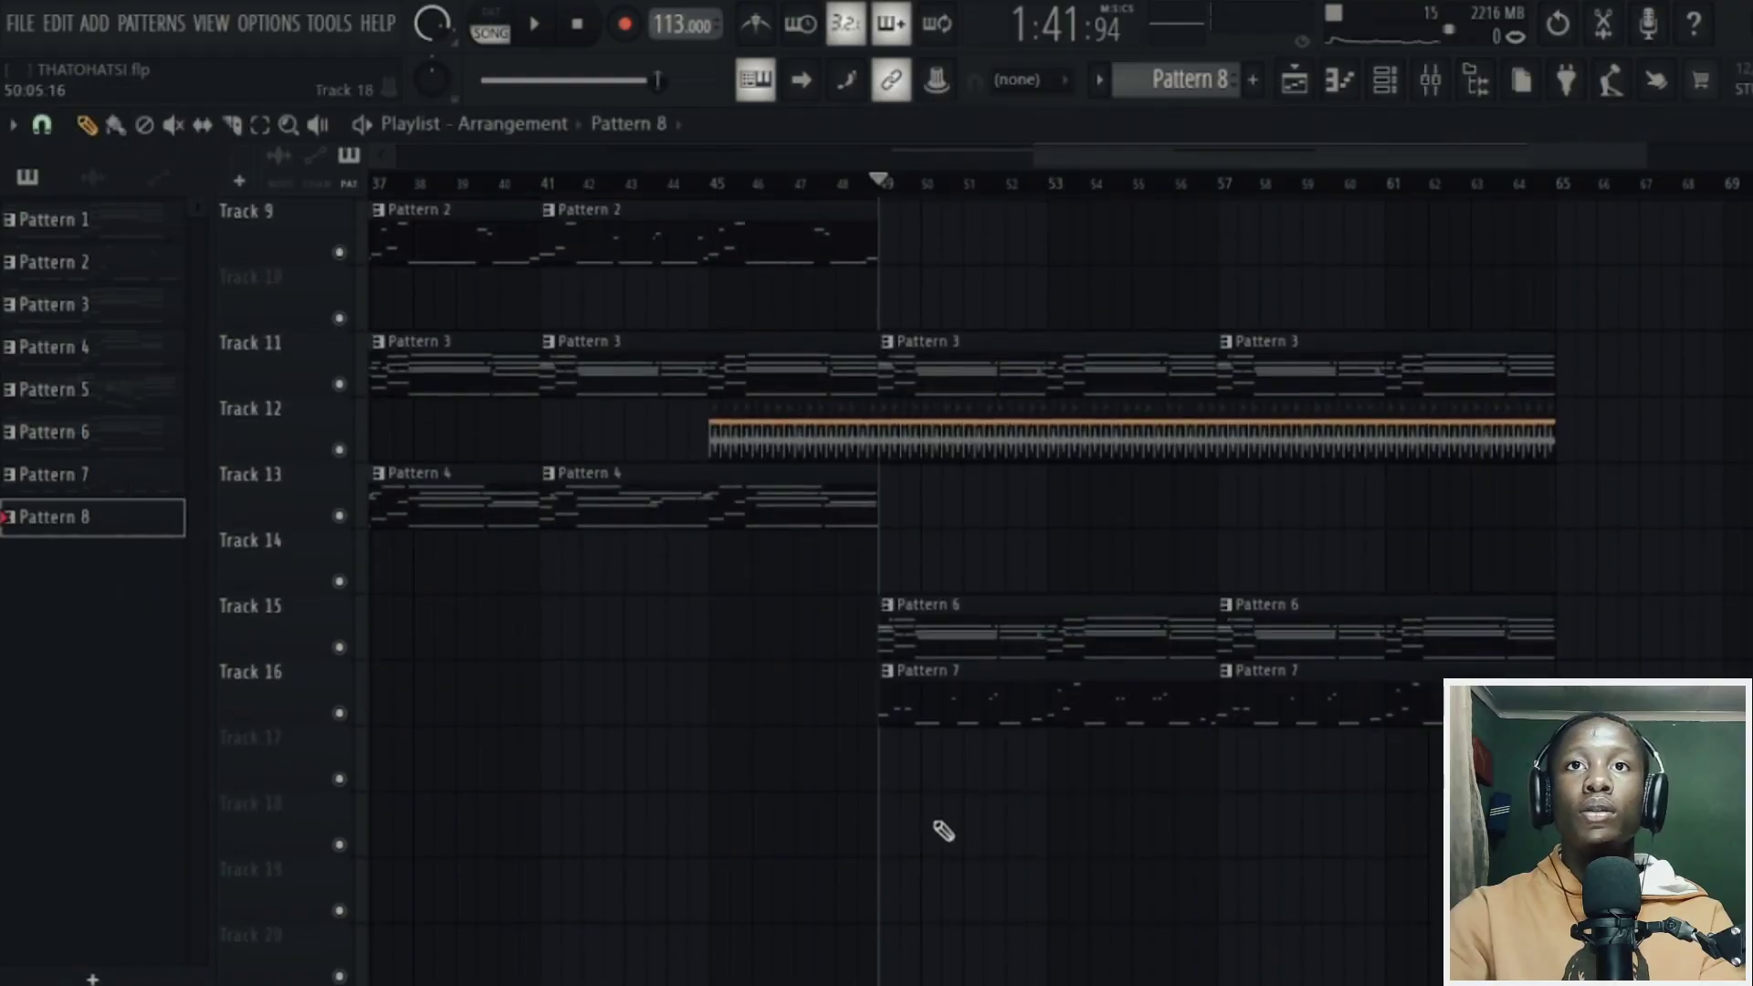
key("space")
left_click_drag(892, 764, 862, 720)
left_click_drag(1351, 727, 689, 779)
key("ctrl+b")
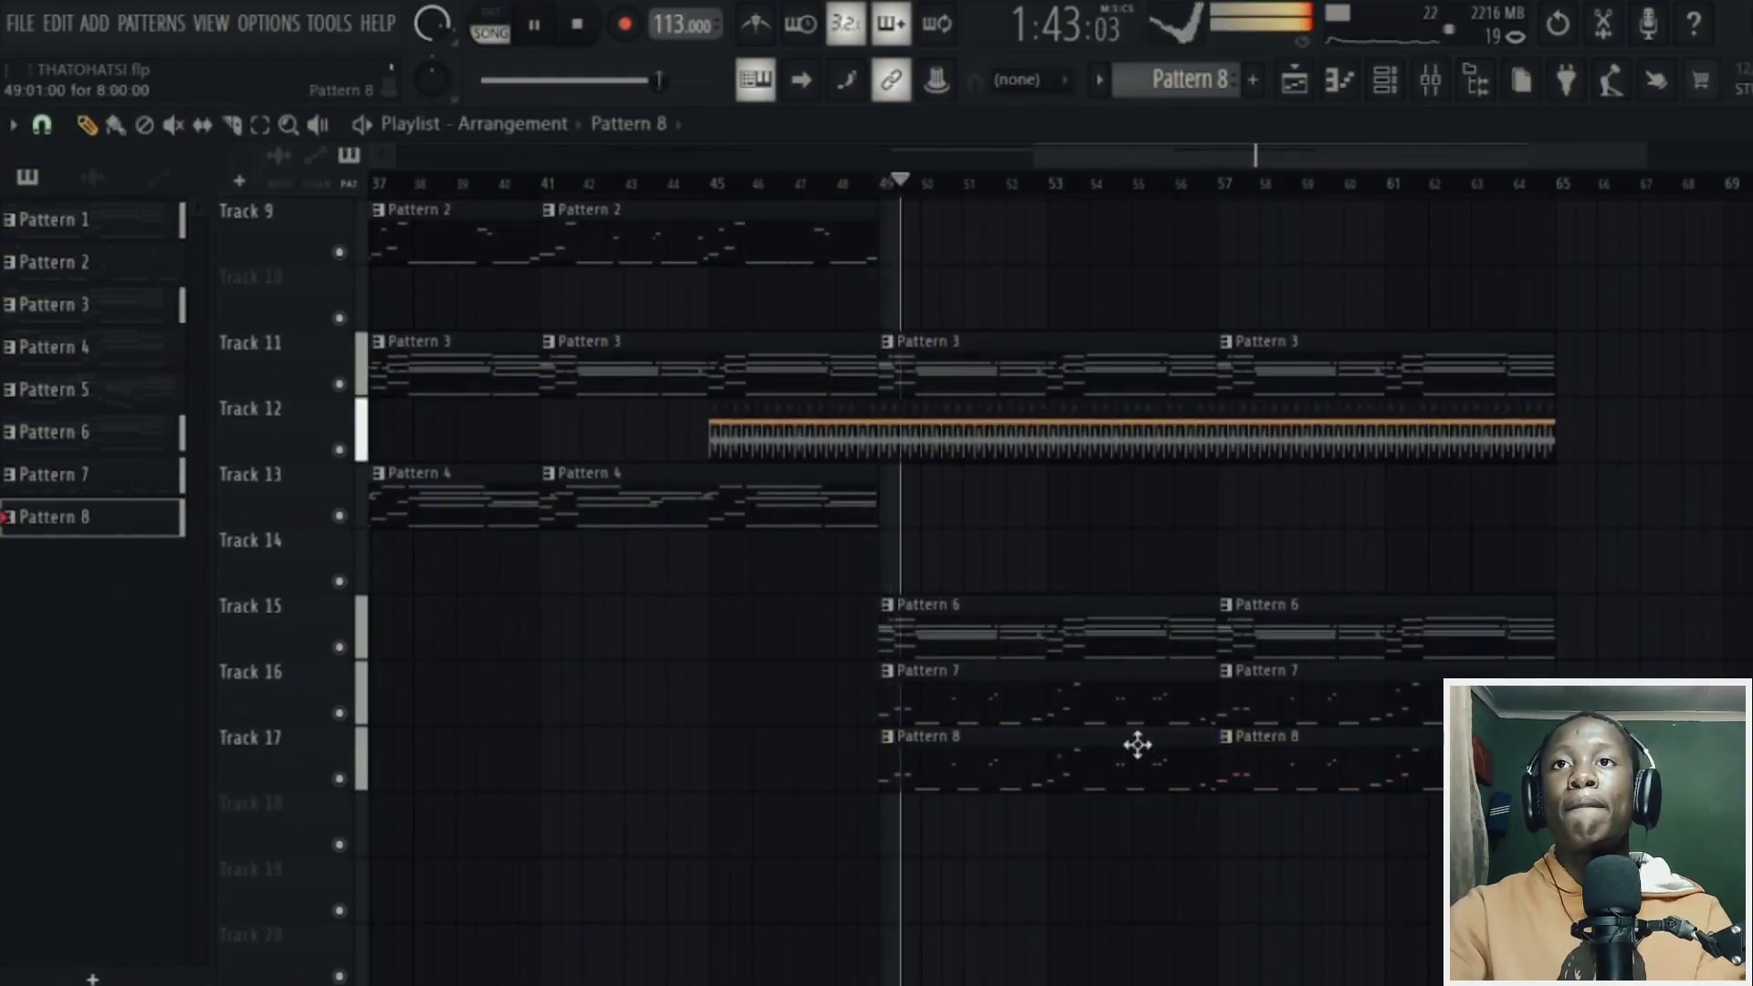
- Apply the articulator at 68% to all eFlute notes in Pattern 8, using a temporary B1 note at bar 9
double_click(1135, 743)
left_click(758, 491)
key("ctrl+a")
key("alt+l")
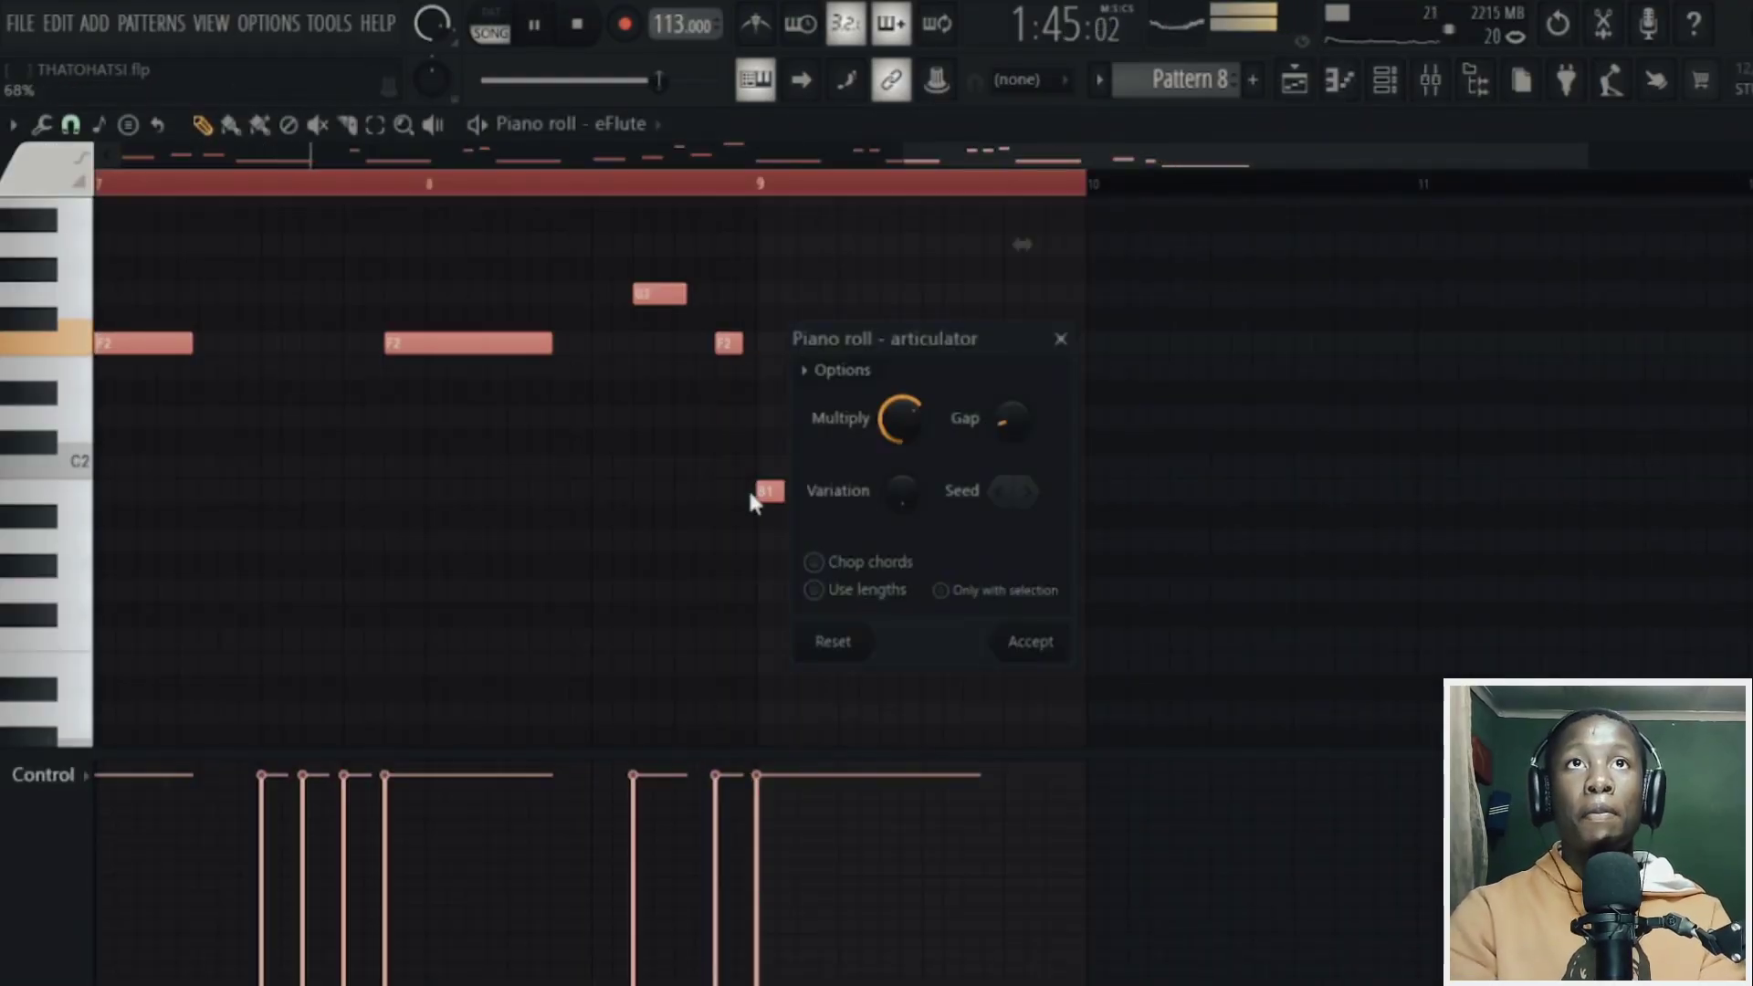
key("Return")
right_click(813, 518)
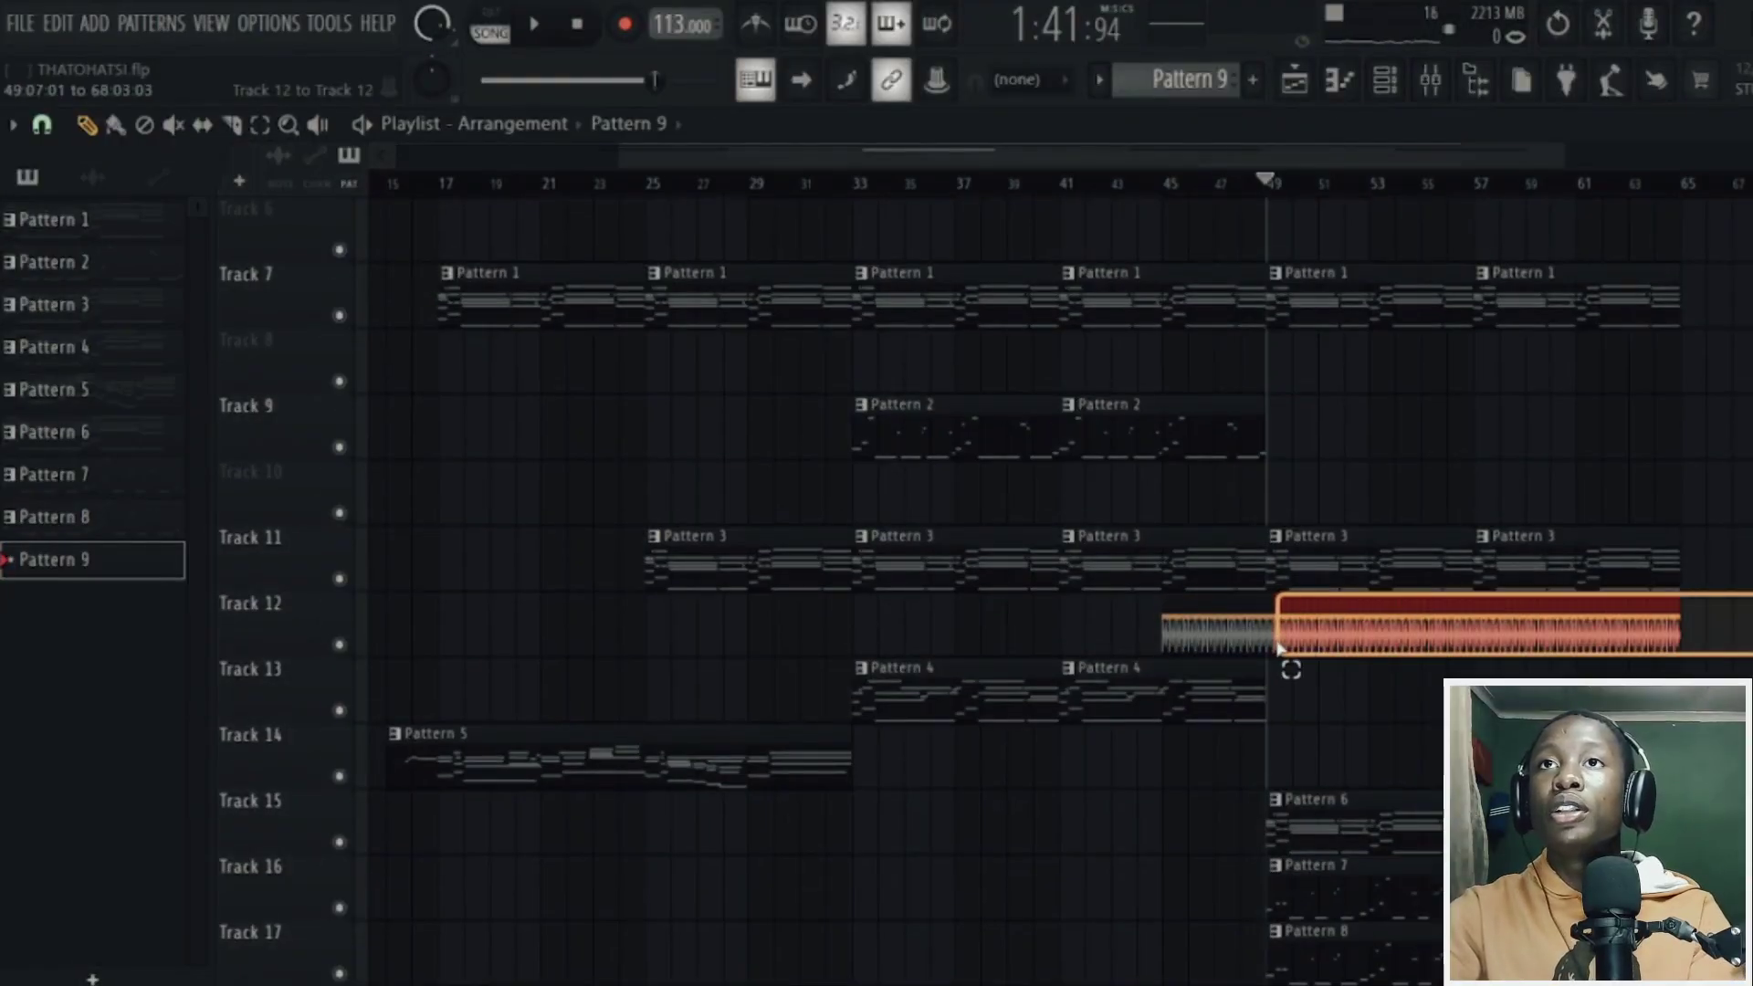
- Duplicate the audio loops on Tracks 1, 2 and 12 from bar 49 so they continue from bar 65
scroll(1417, 380, "right", 4)
scroll(1416, 380, "up", 5)
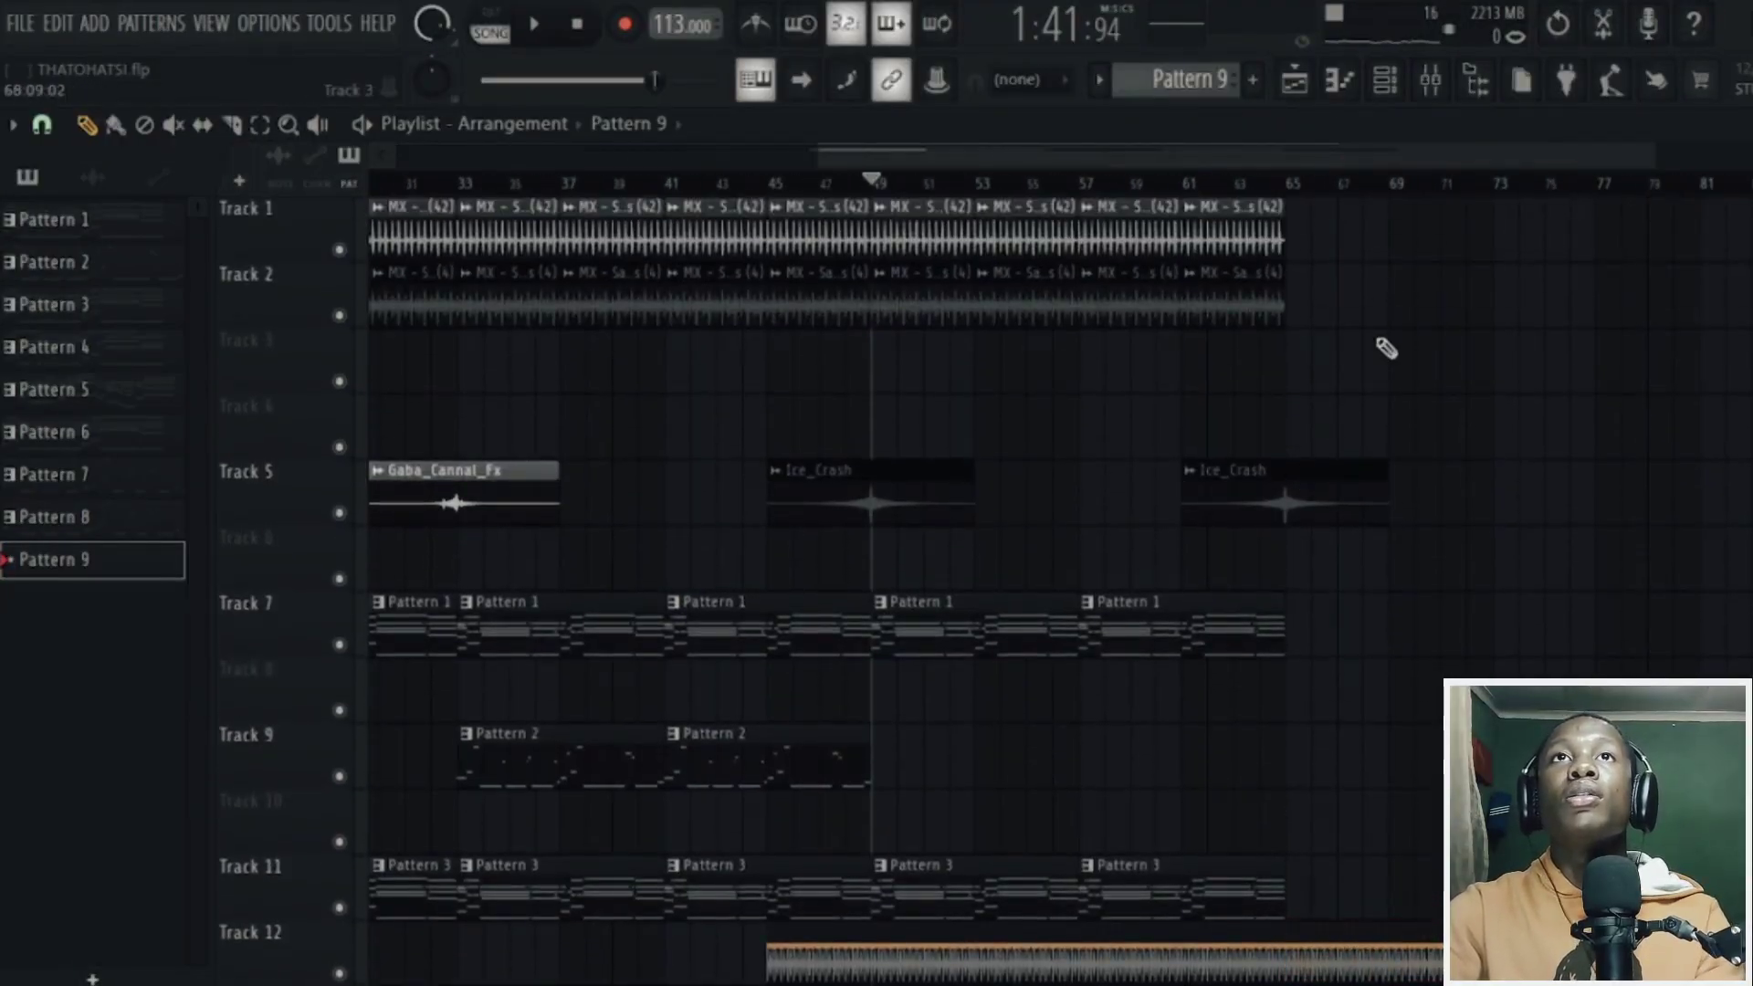
left_click_drag(1365, 391, 893, 204)
key("ctrl+b")
scroll(1397, 728, "down", 9)
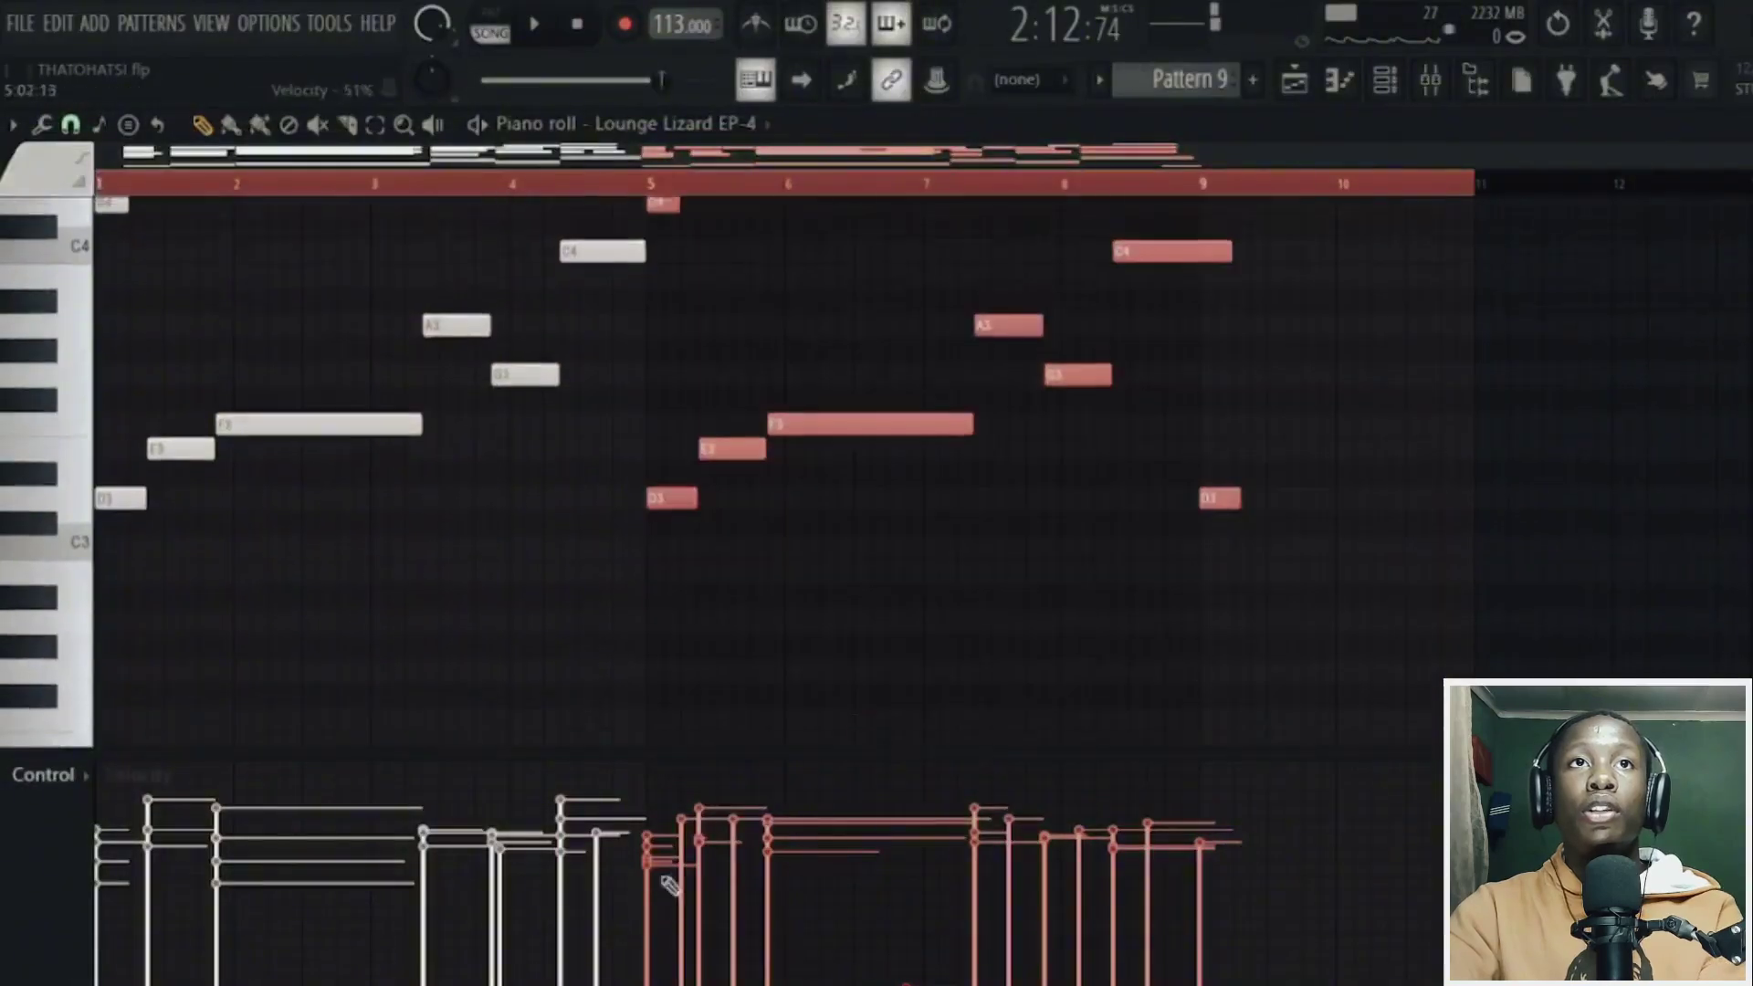
- Delete the selected Lounge Lizard EP-4 notes from bar 5 onward in Pattern 9
key("Delete")
scroll(880, 204, "up", 2)
scroll(1224, 395, "up", 4)
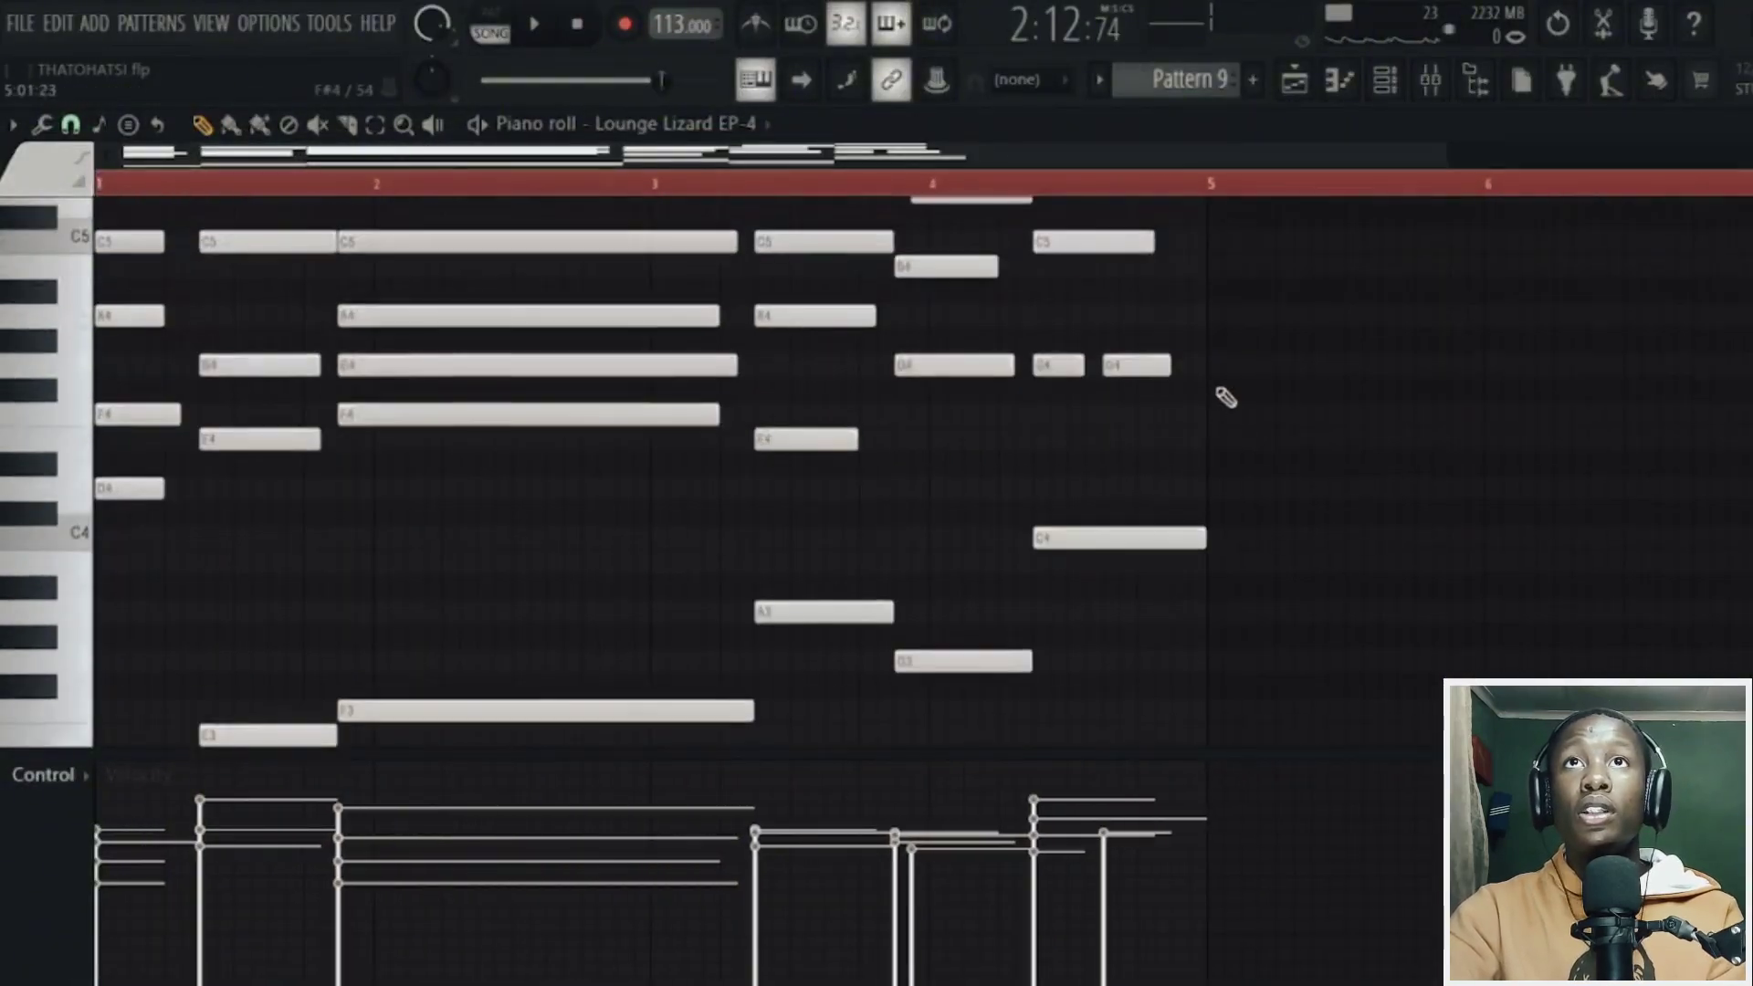
- Move the D5 note before bar 4 back so it starts together with the B4 and G4 below it
left_click(1228, 391)
scroll(1246, 496, "up", 4)
left_click(1227, 537)
right_click(1226, 537)
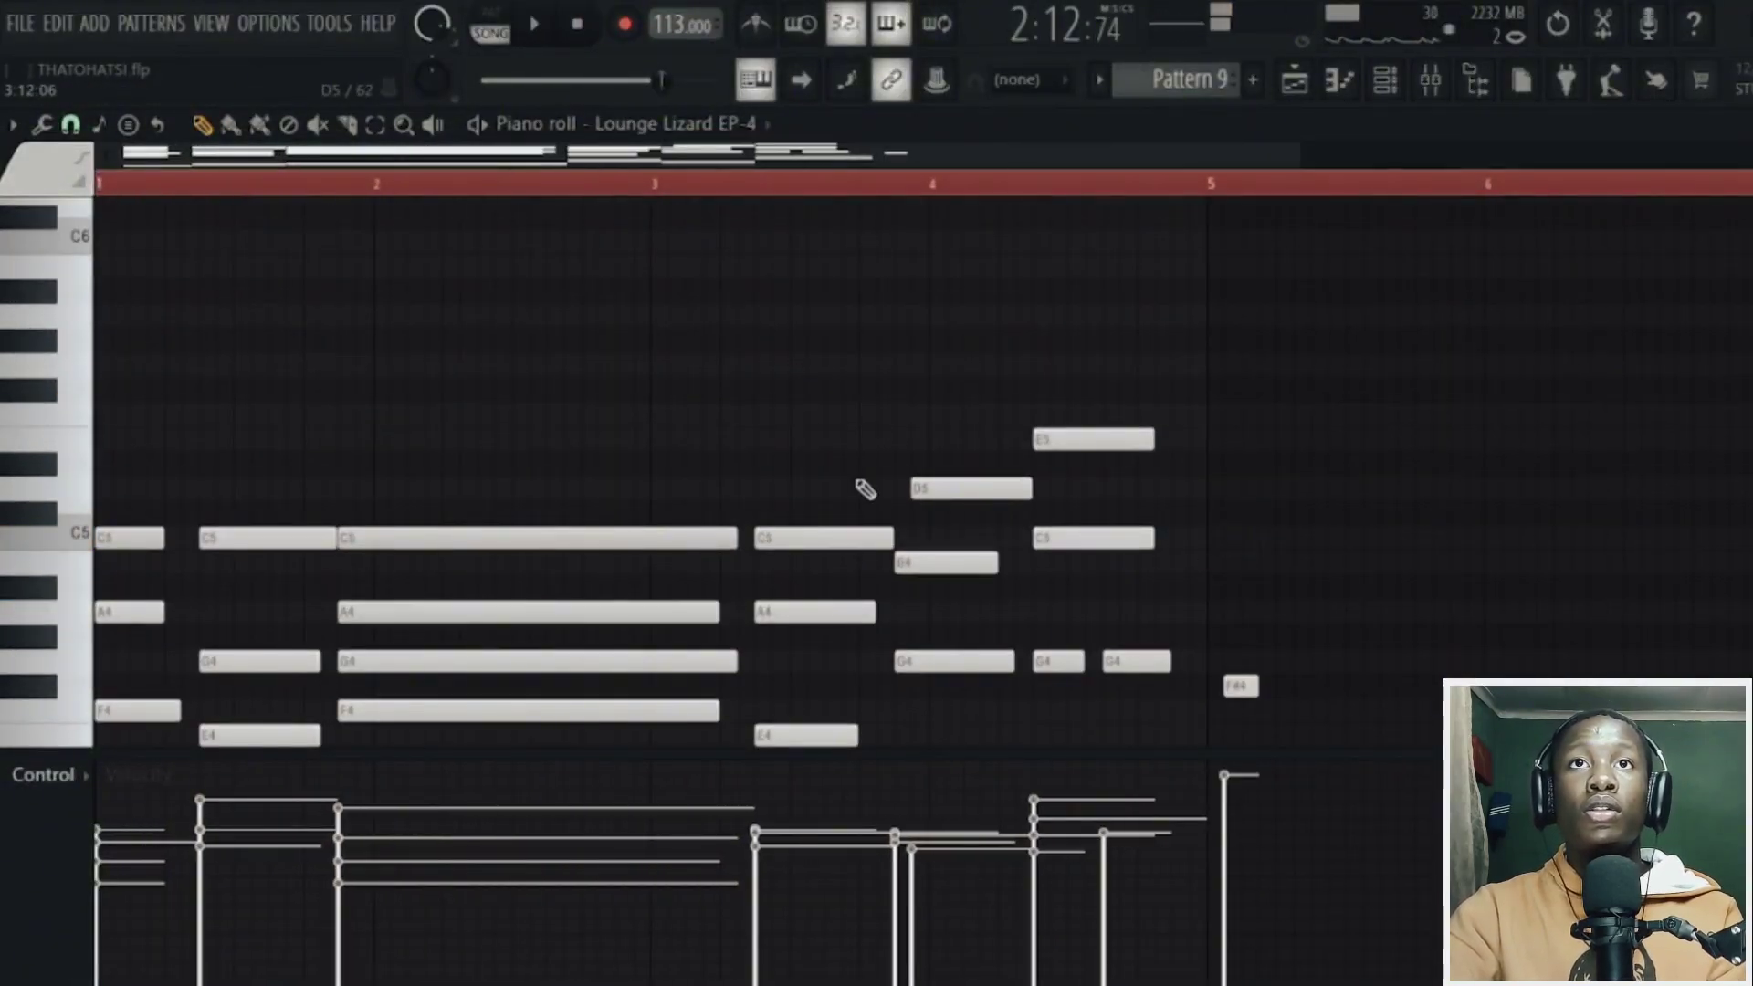
left_click(882, 489)
scroll(1280, 618, "down", 2)
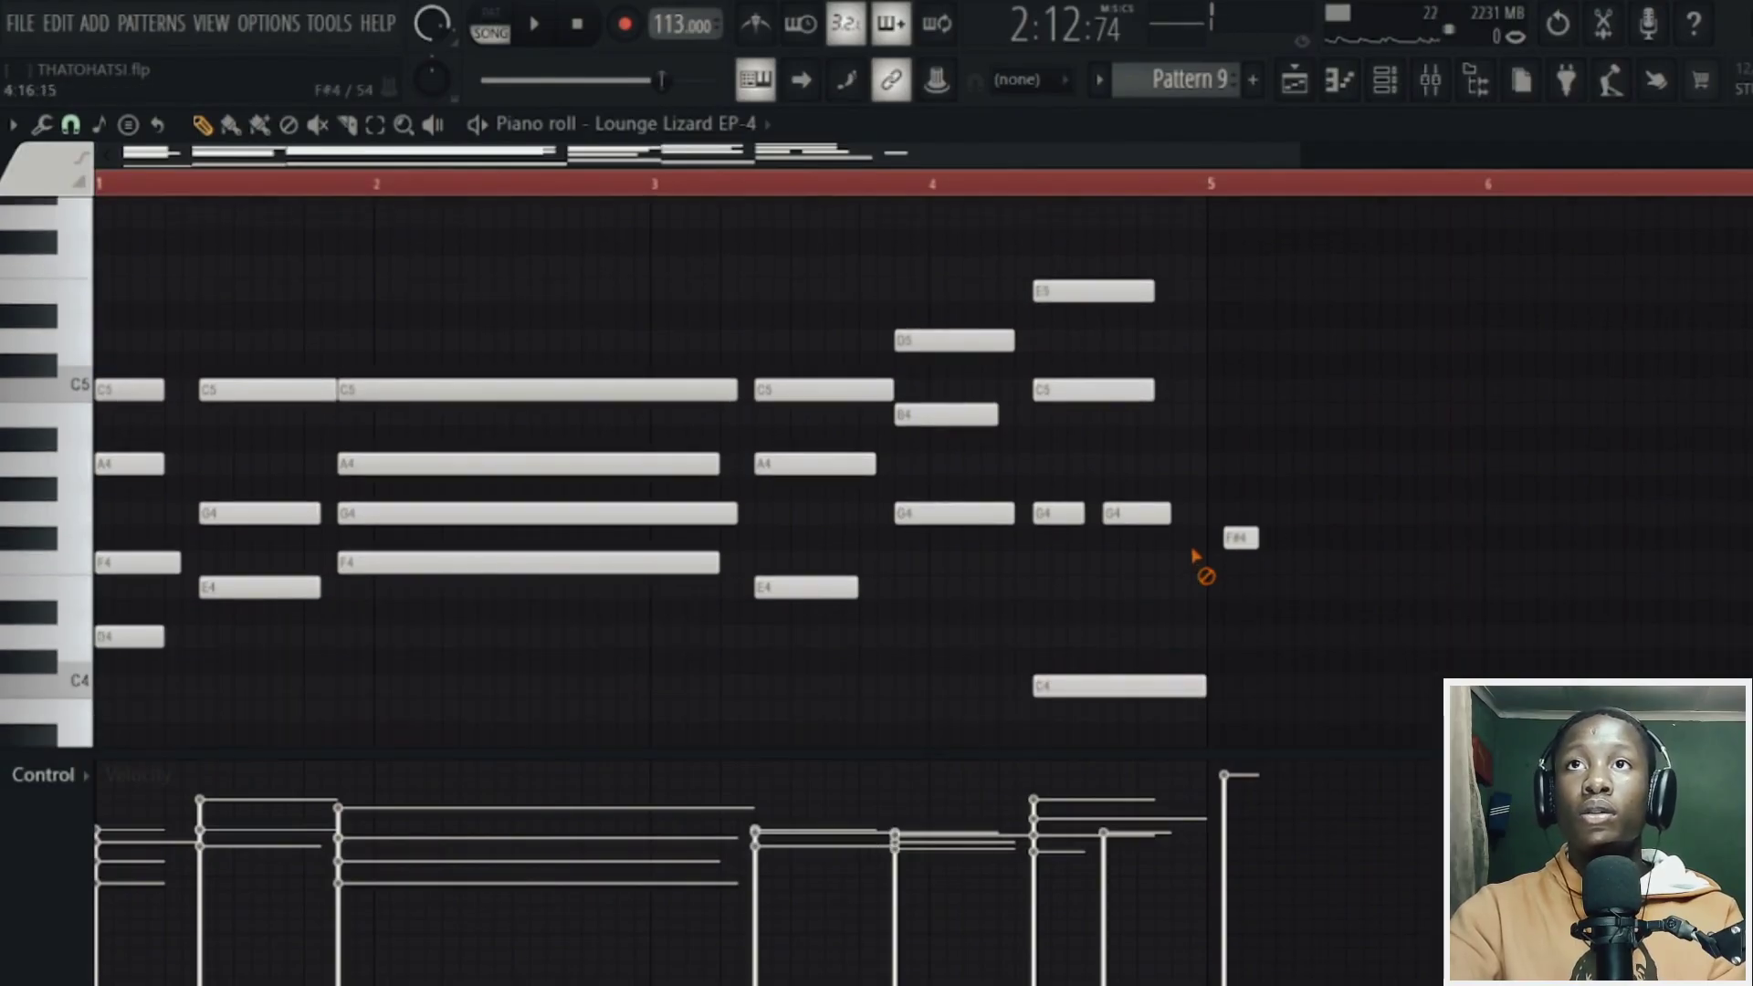
- Put a single F#4 note exactly at bar 5 and apply quick legato to all notes
right_click(1235, 538)
left_click(1203, 540)
key("ctrl+a")
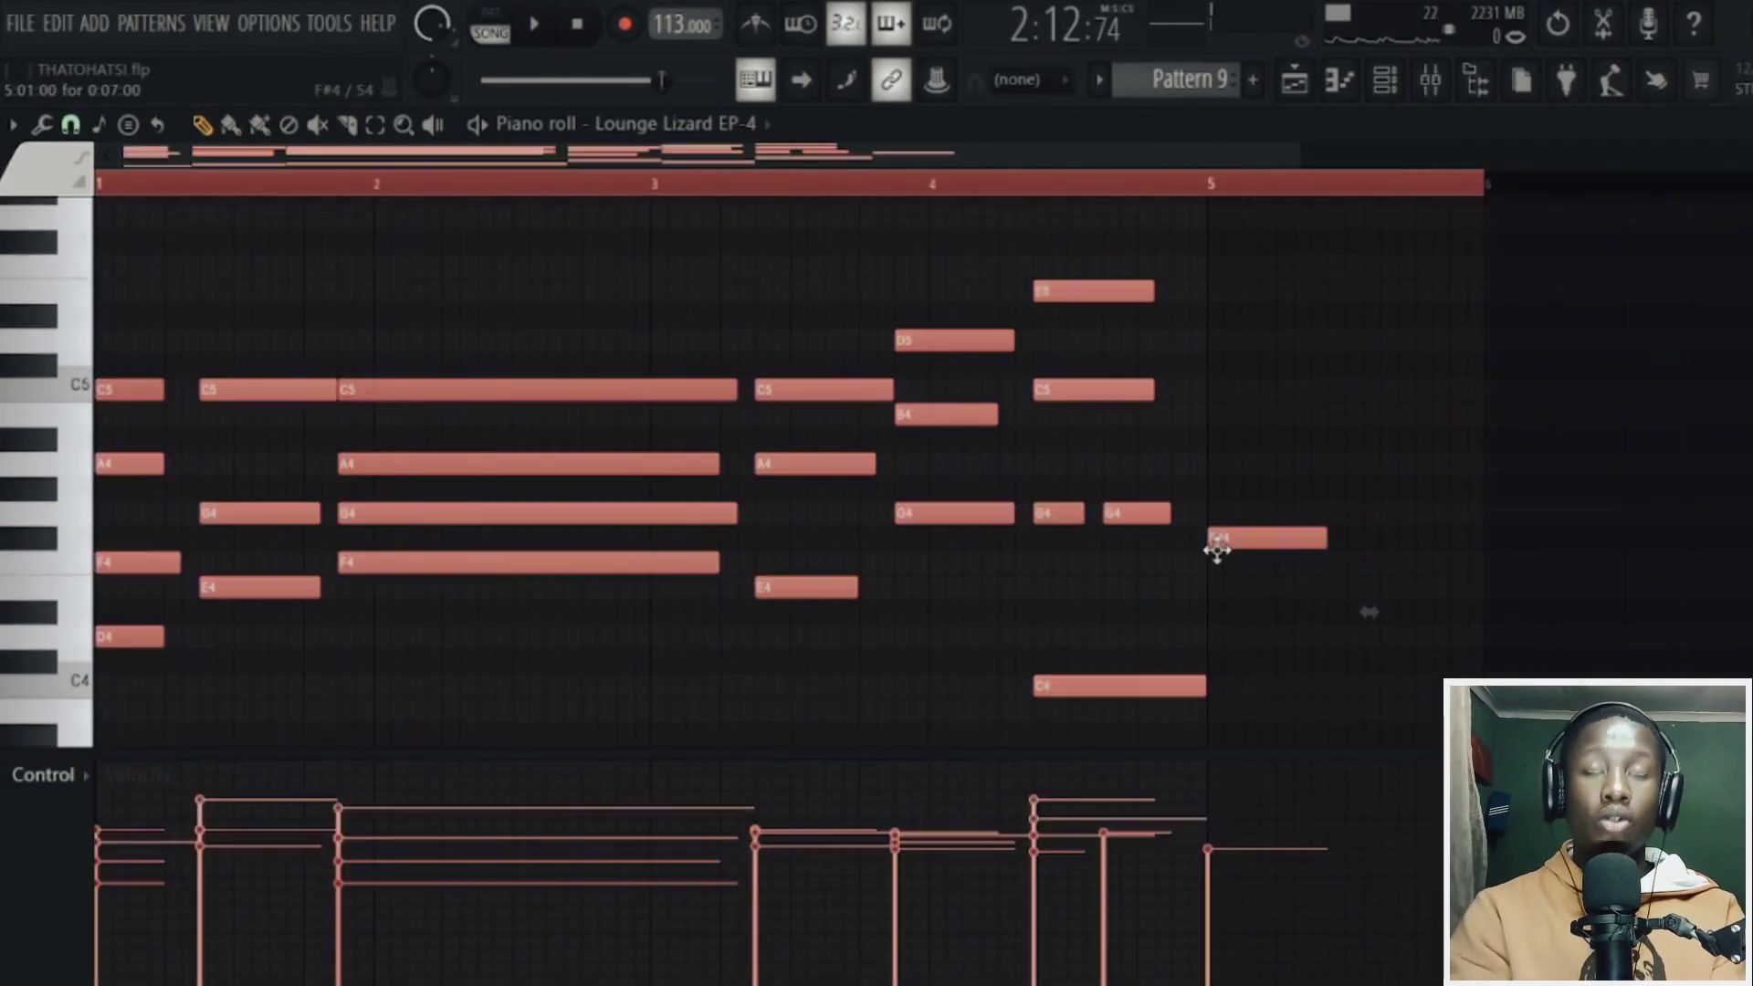
key("ctrl+l")
- Remove the F#4 and the extra G4 notes, and extend the last chord to the start of bar 5
right_click(1220, 548)
scroll(1228, 566, "down", 3)
key("ctrl+z")
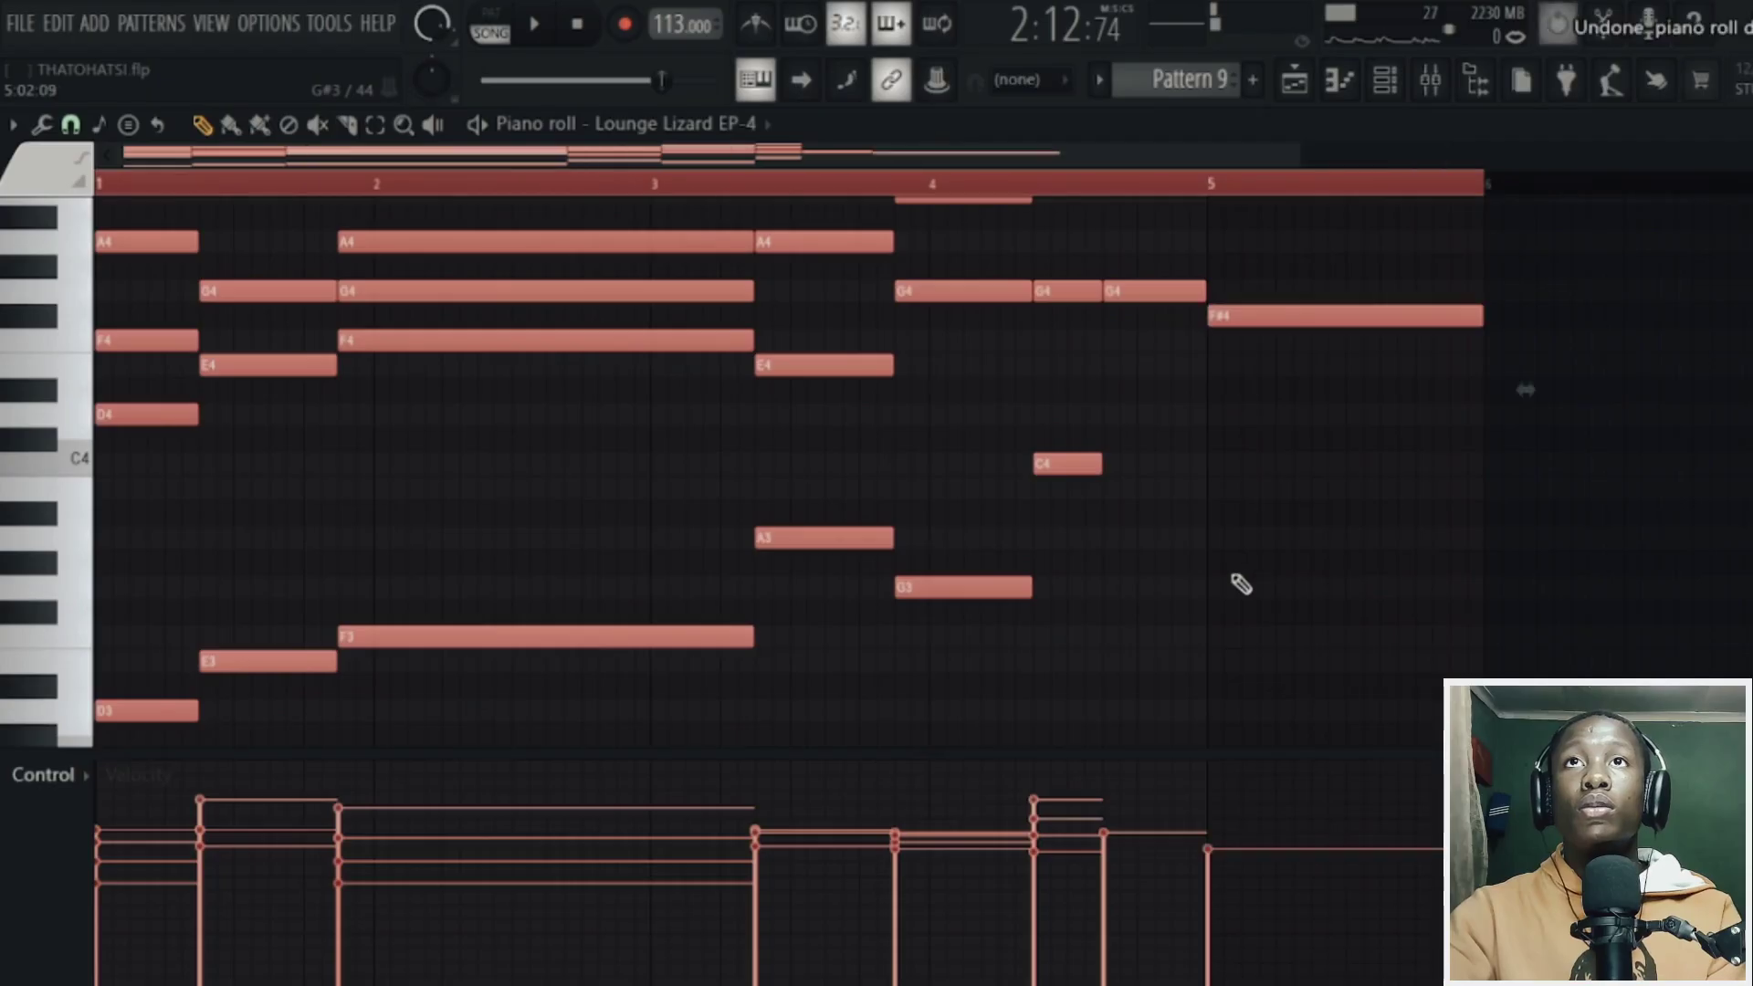
key("ctrl+z")
scroll(1292, 485, "up", 5)
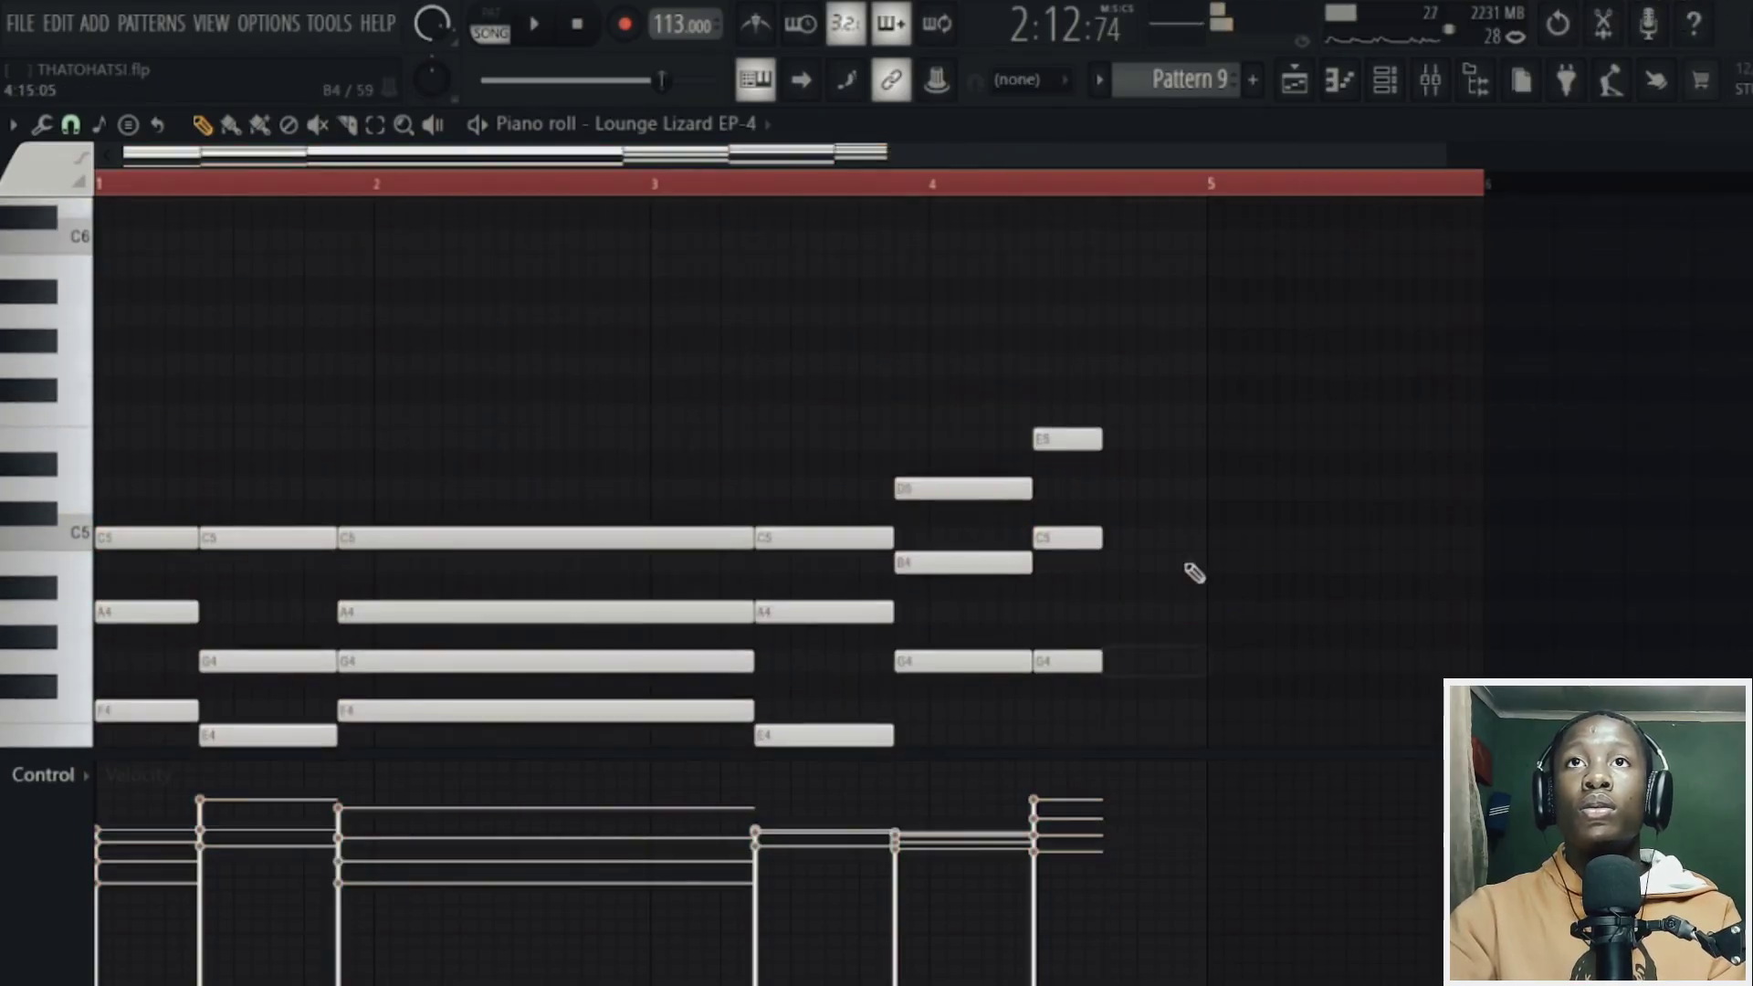
left_click_drag(1132, 379, 1057, 602)
left_click_drag(1104, 454, 1206, 474)
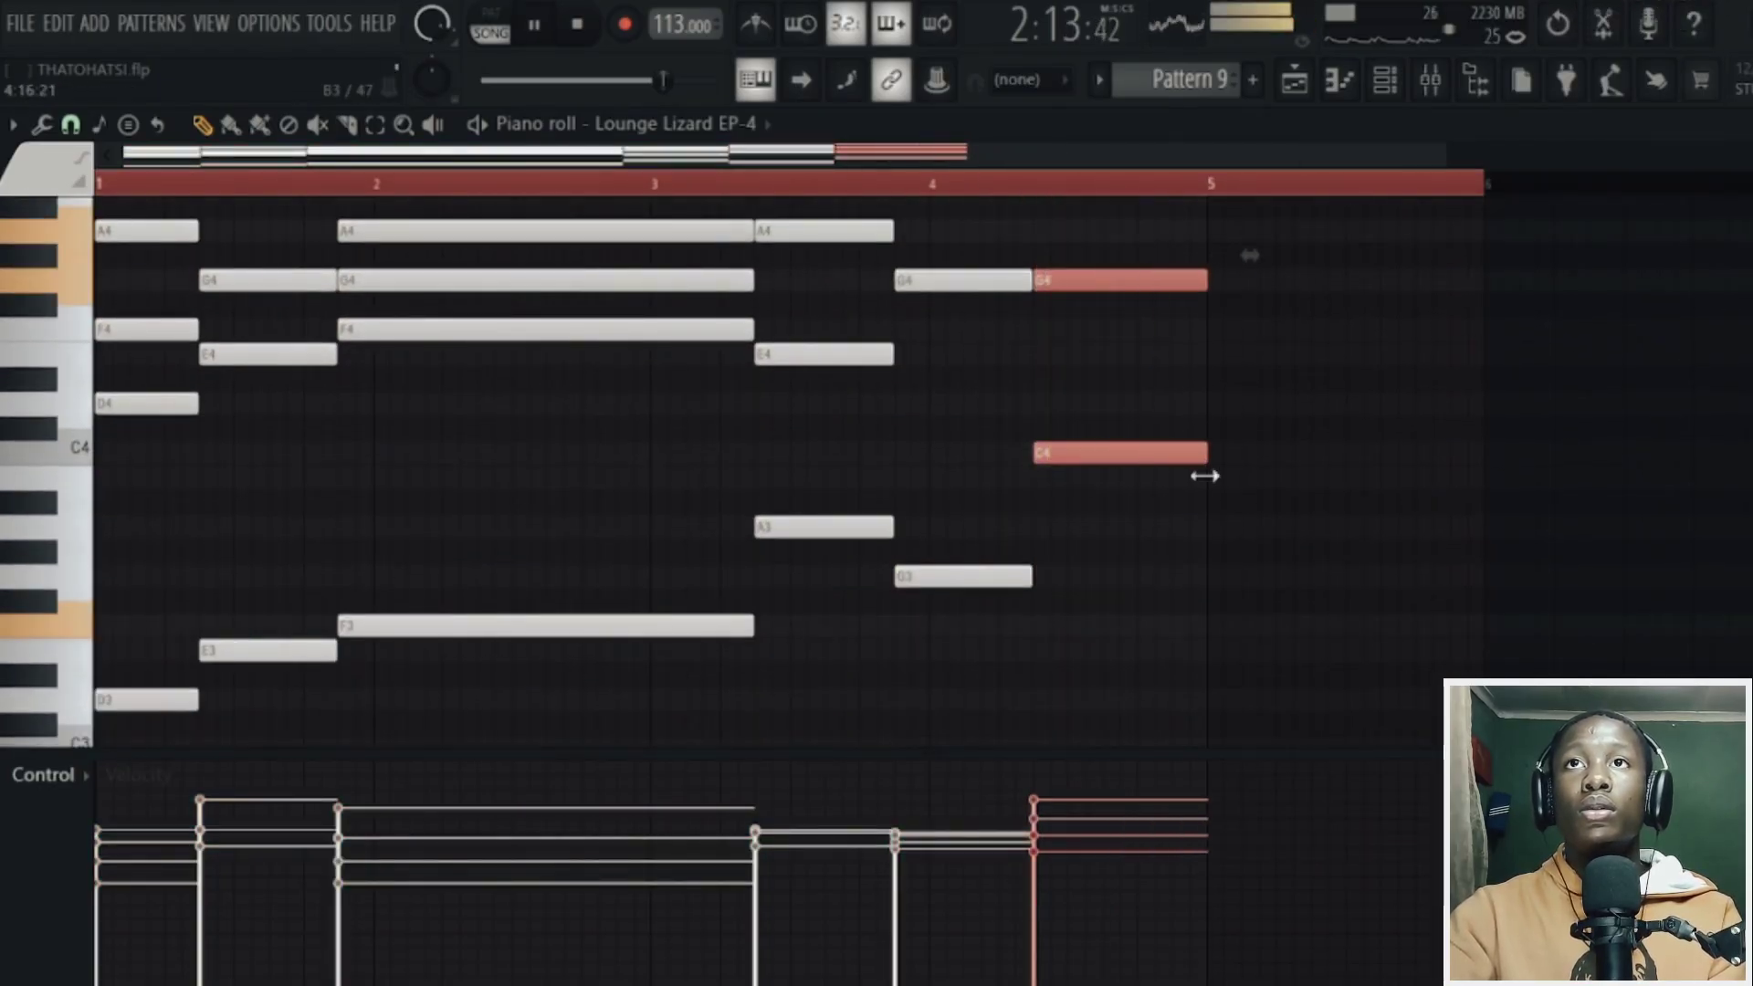
- Reshape all chord velocities with the LFO tool, strum the chords and repeat the four-bar progression from bar 5
key("ctrl+a")
scroll(1178, 584, "up", 2)
key("alt+o")
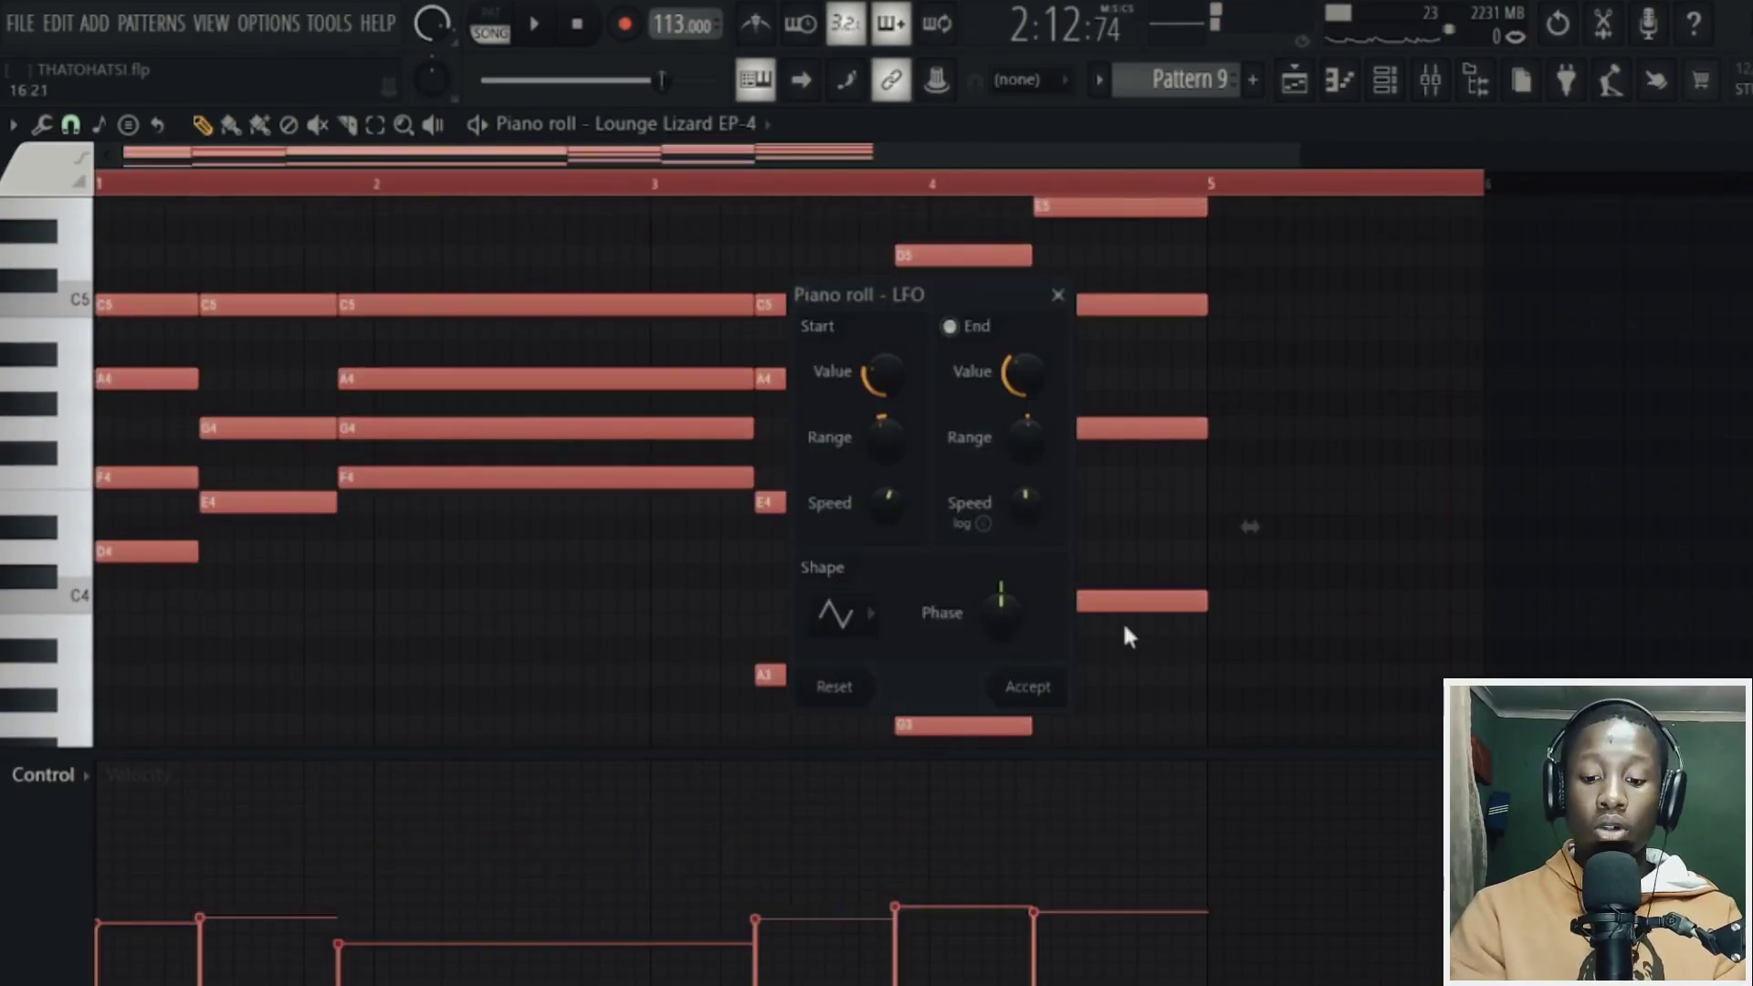
key("Escape")
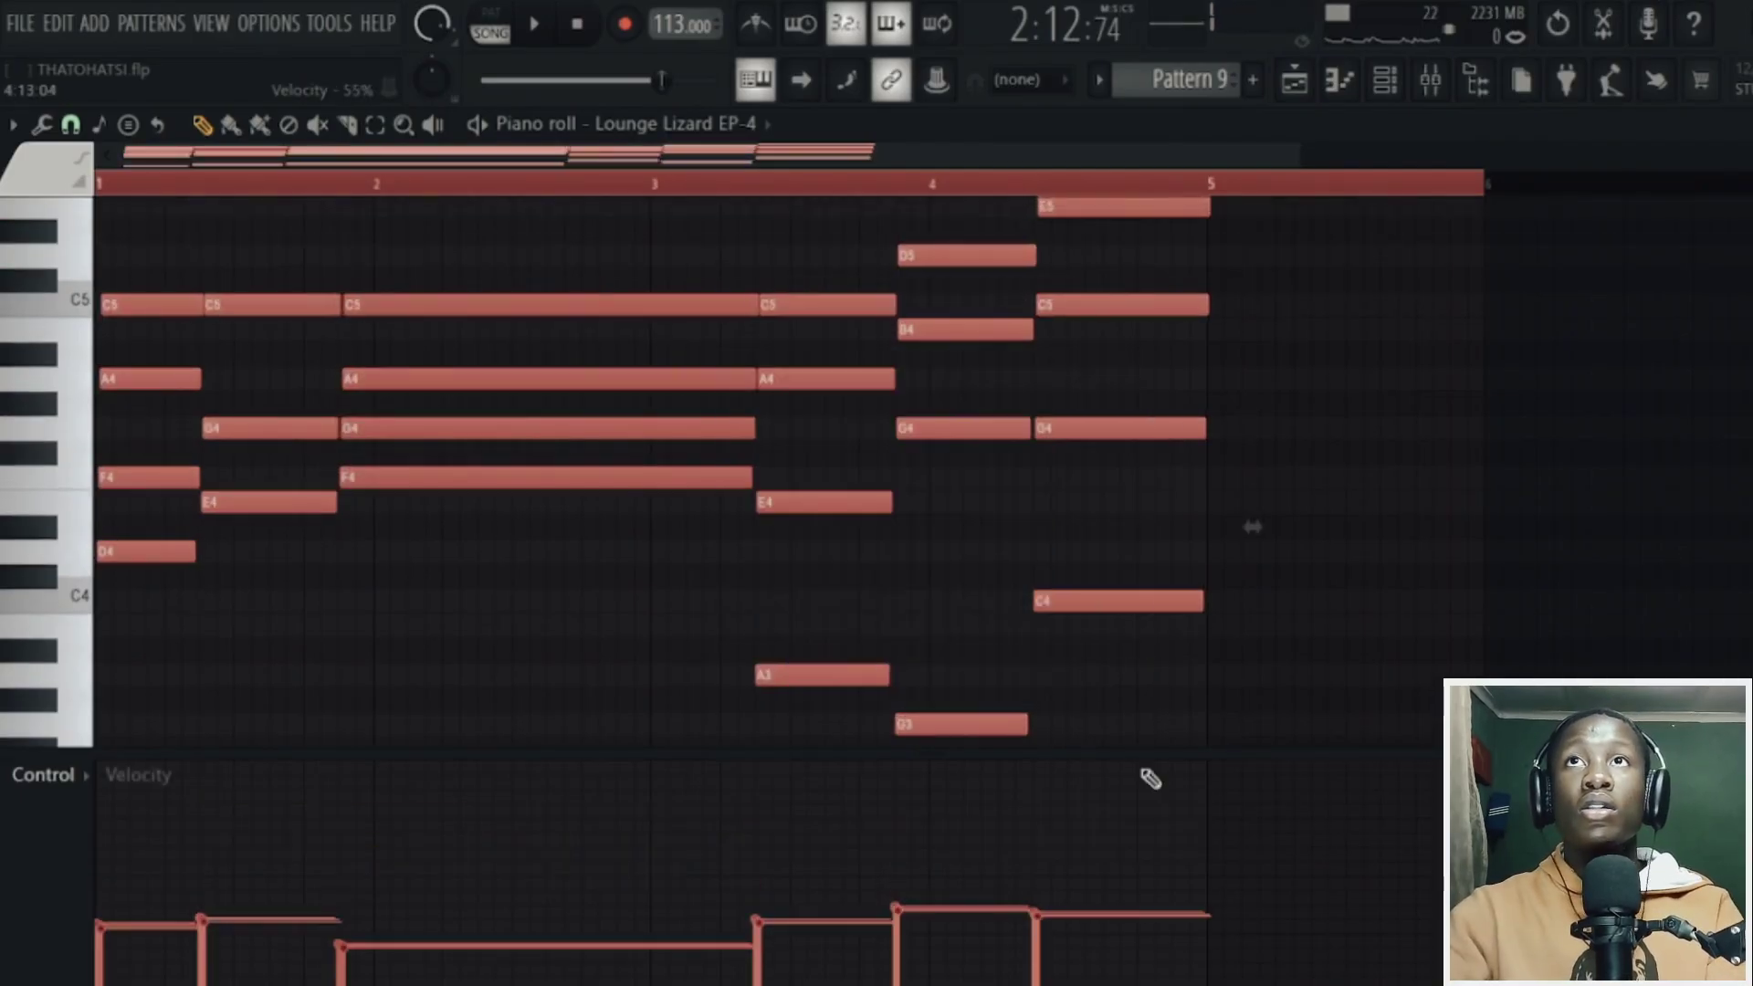
key("space")
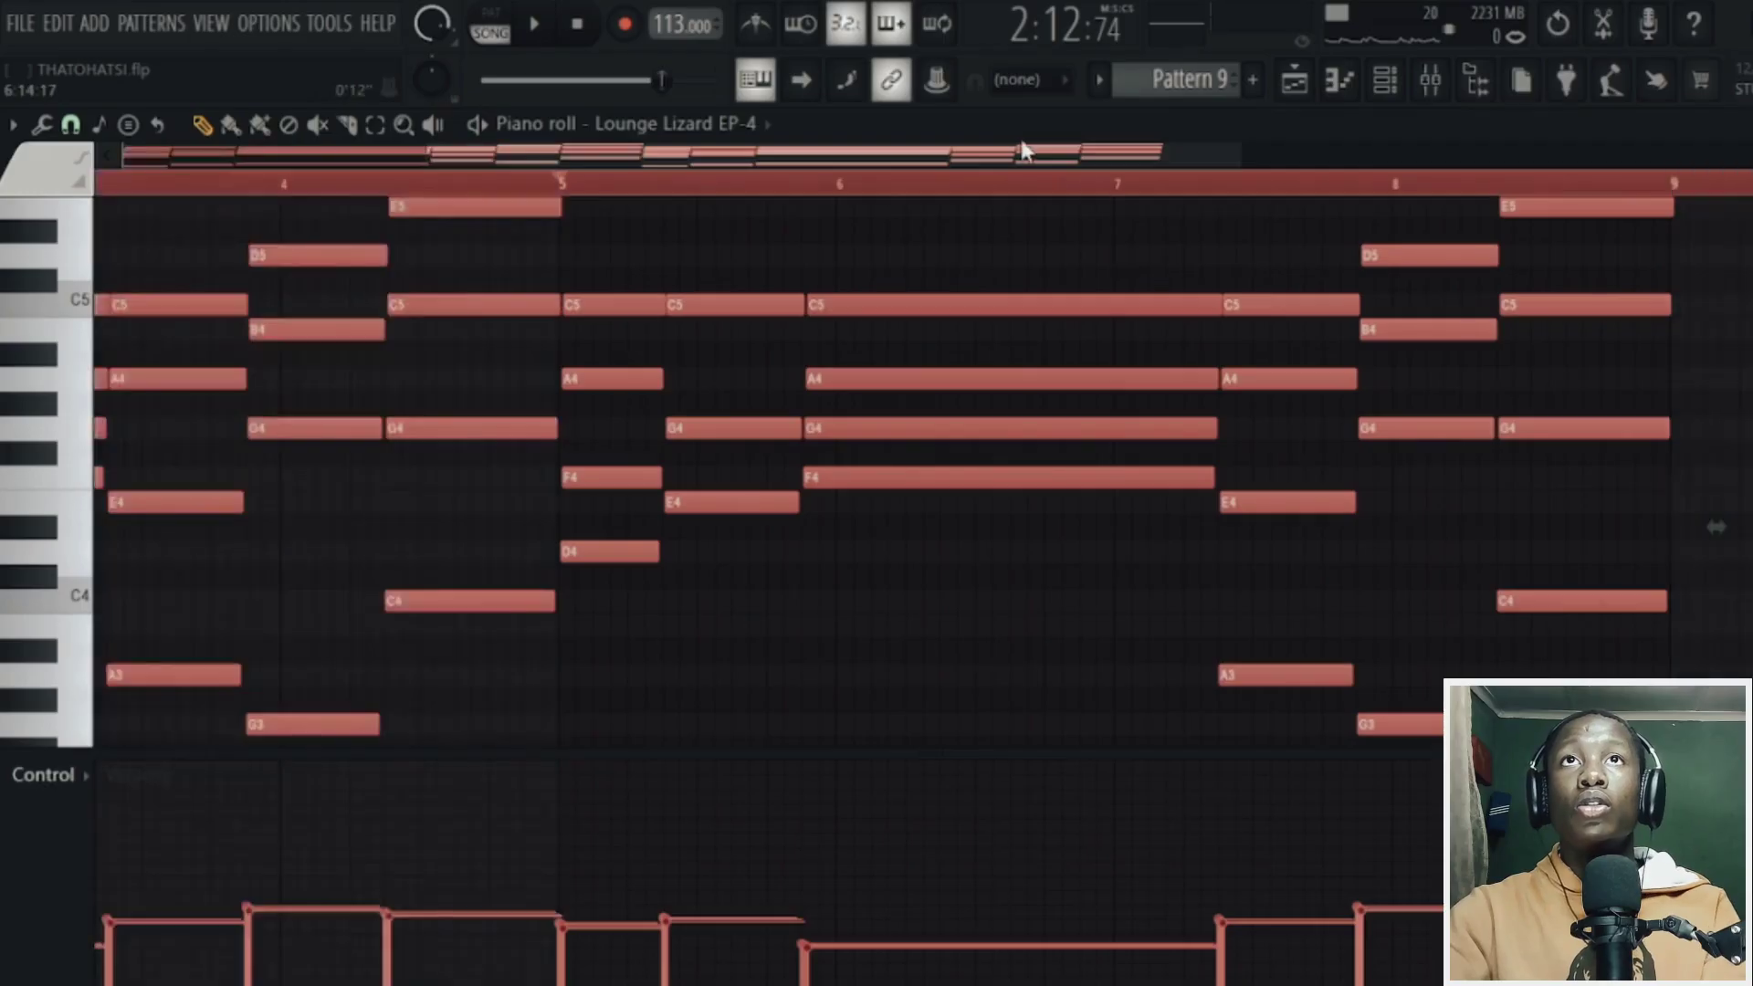
- Duplicate the Pattern 9 clip on Track 9 so it repeats from bar 73
left_click(1295, 82)
scroll(1214, 724, "down", 1)
key("space")
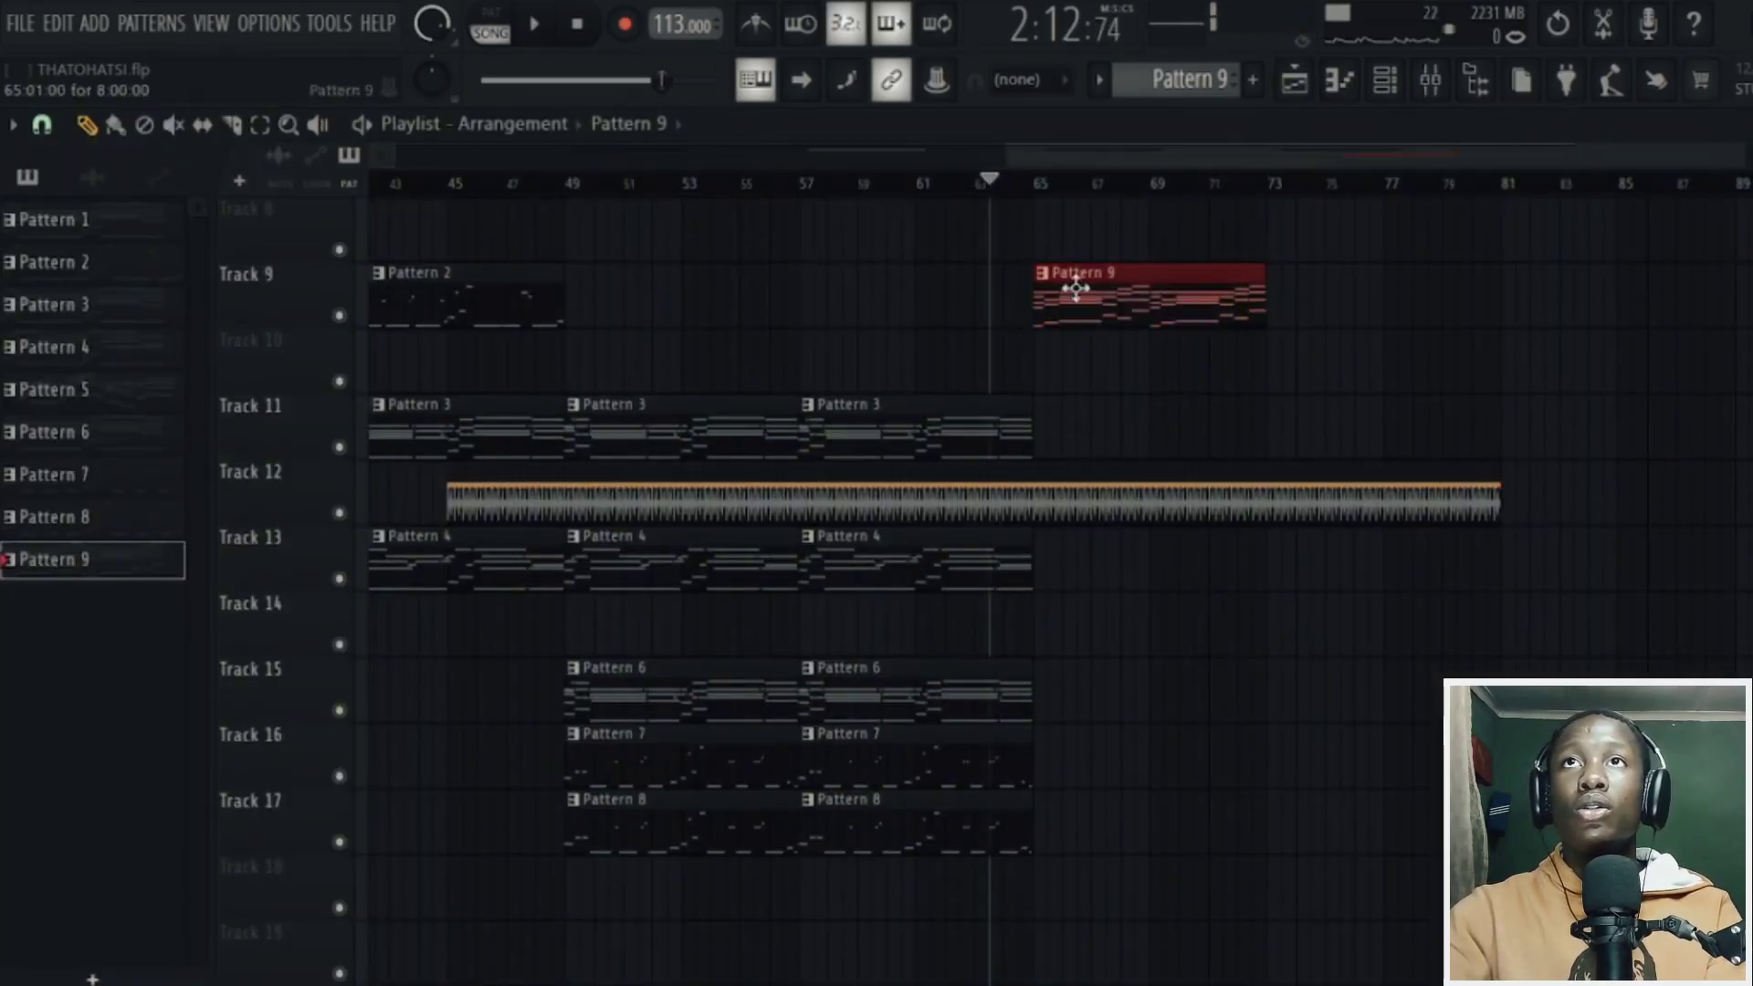
key("ctrl+b")
scroll(1076, 289, "up", 3)
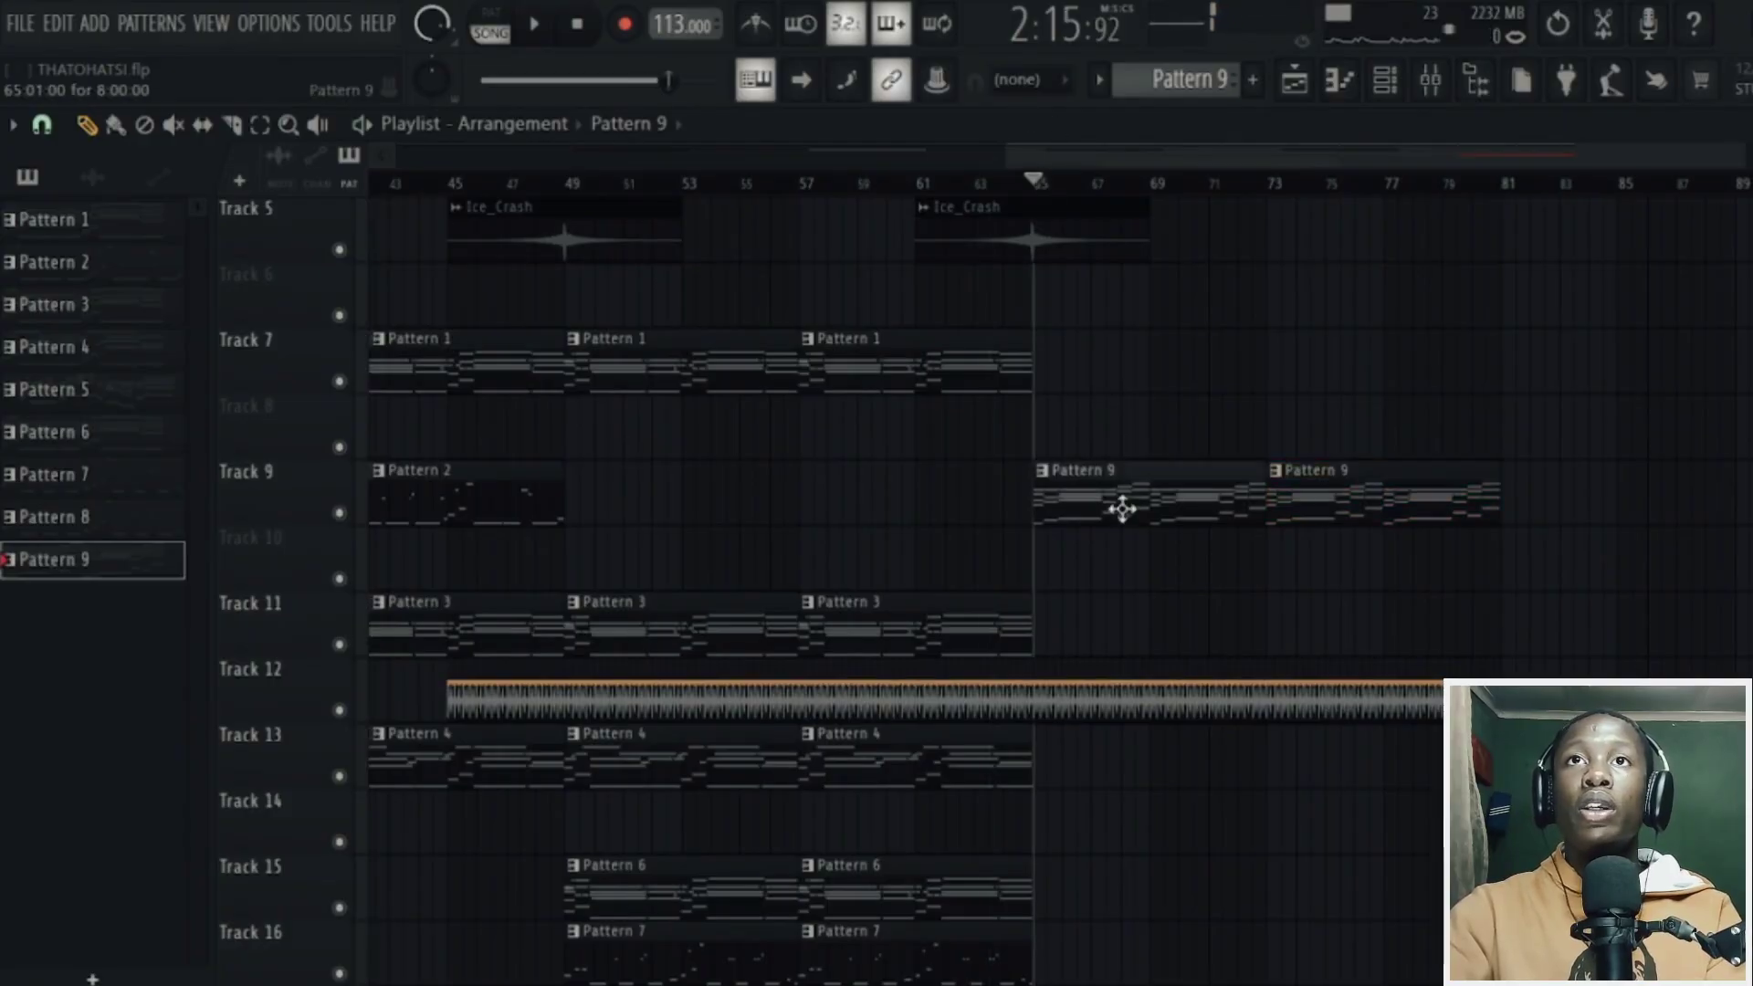
- Open Pattern 9 in the piano roll and examine the strummed note starts of the Lounge Lizard chords
double_click(1122, 509)
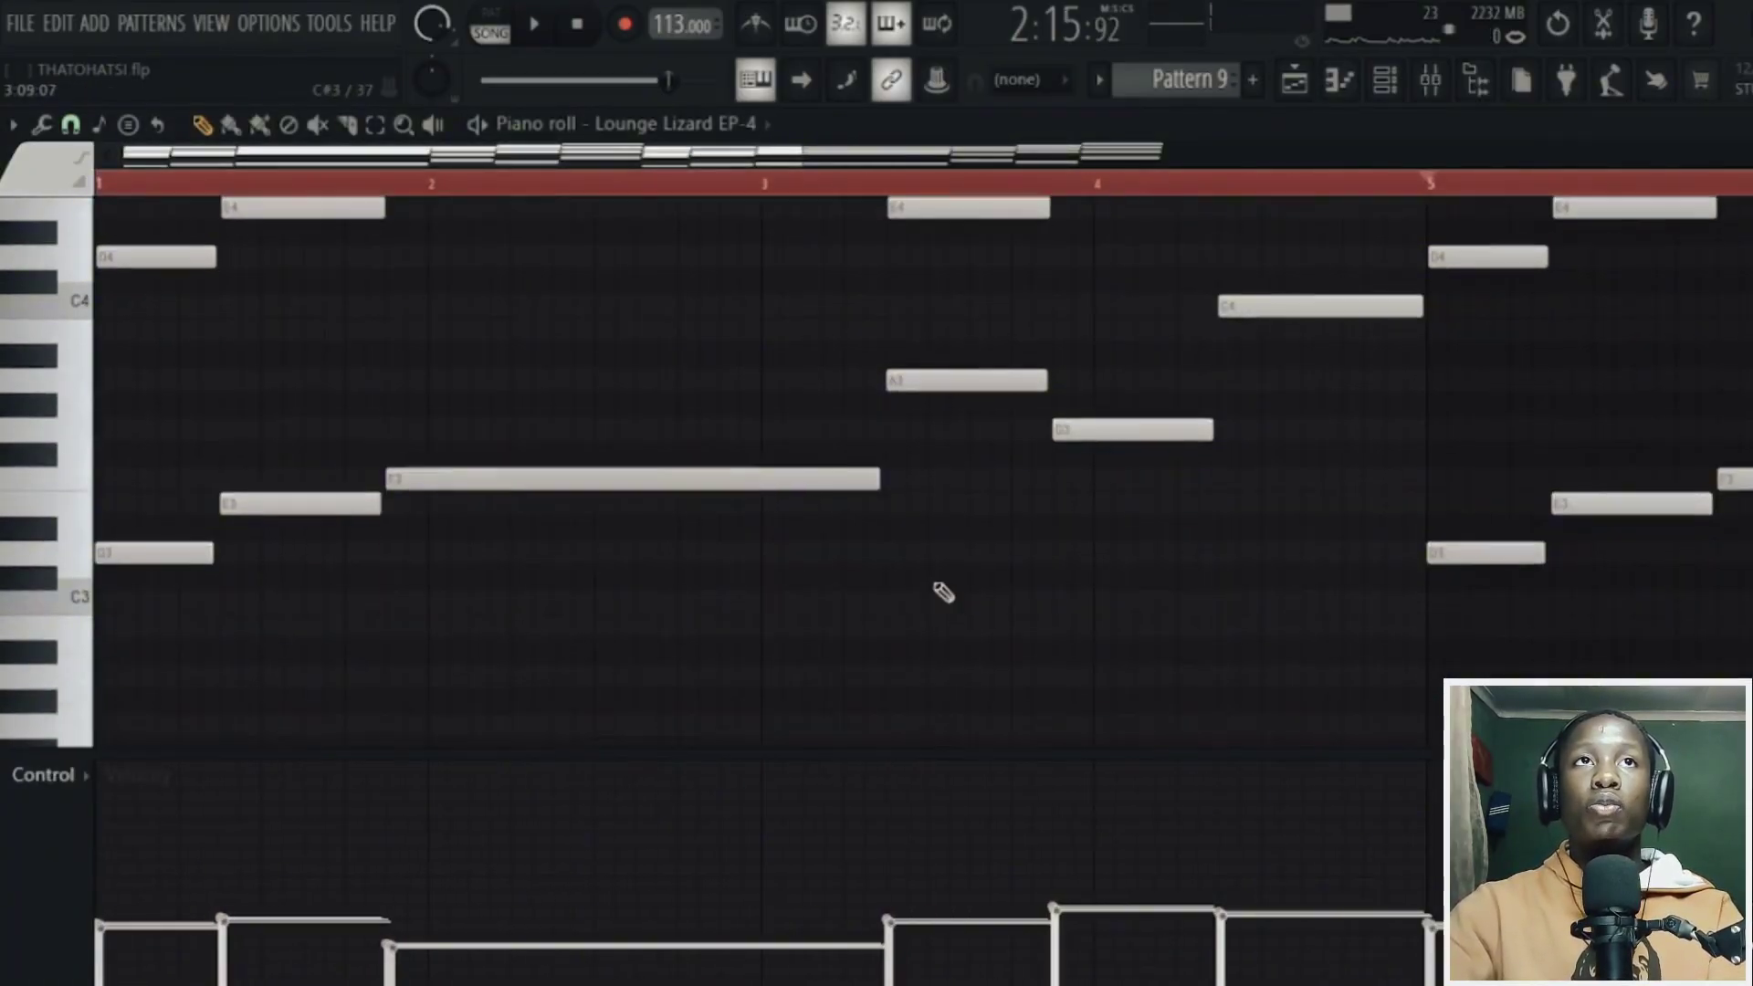
scroll(904, 595, "up", 4)
scroll(993, 160, "down", 2)
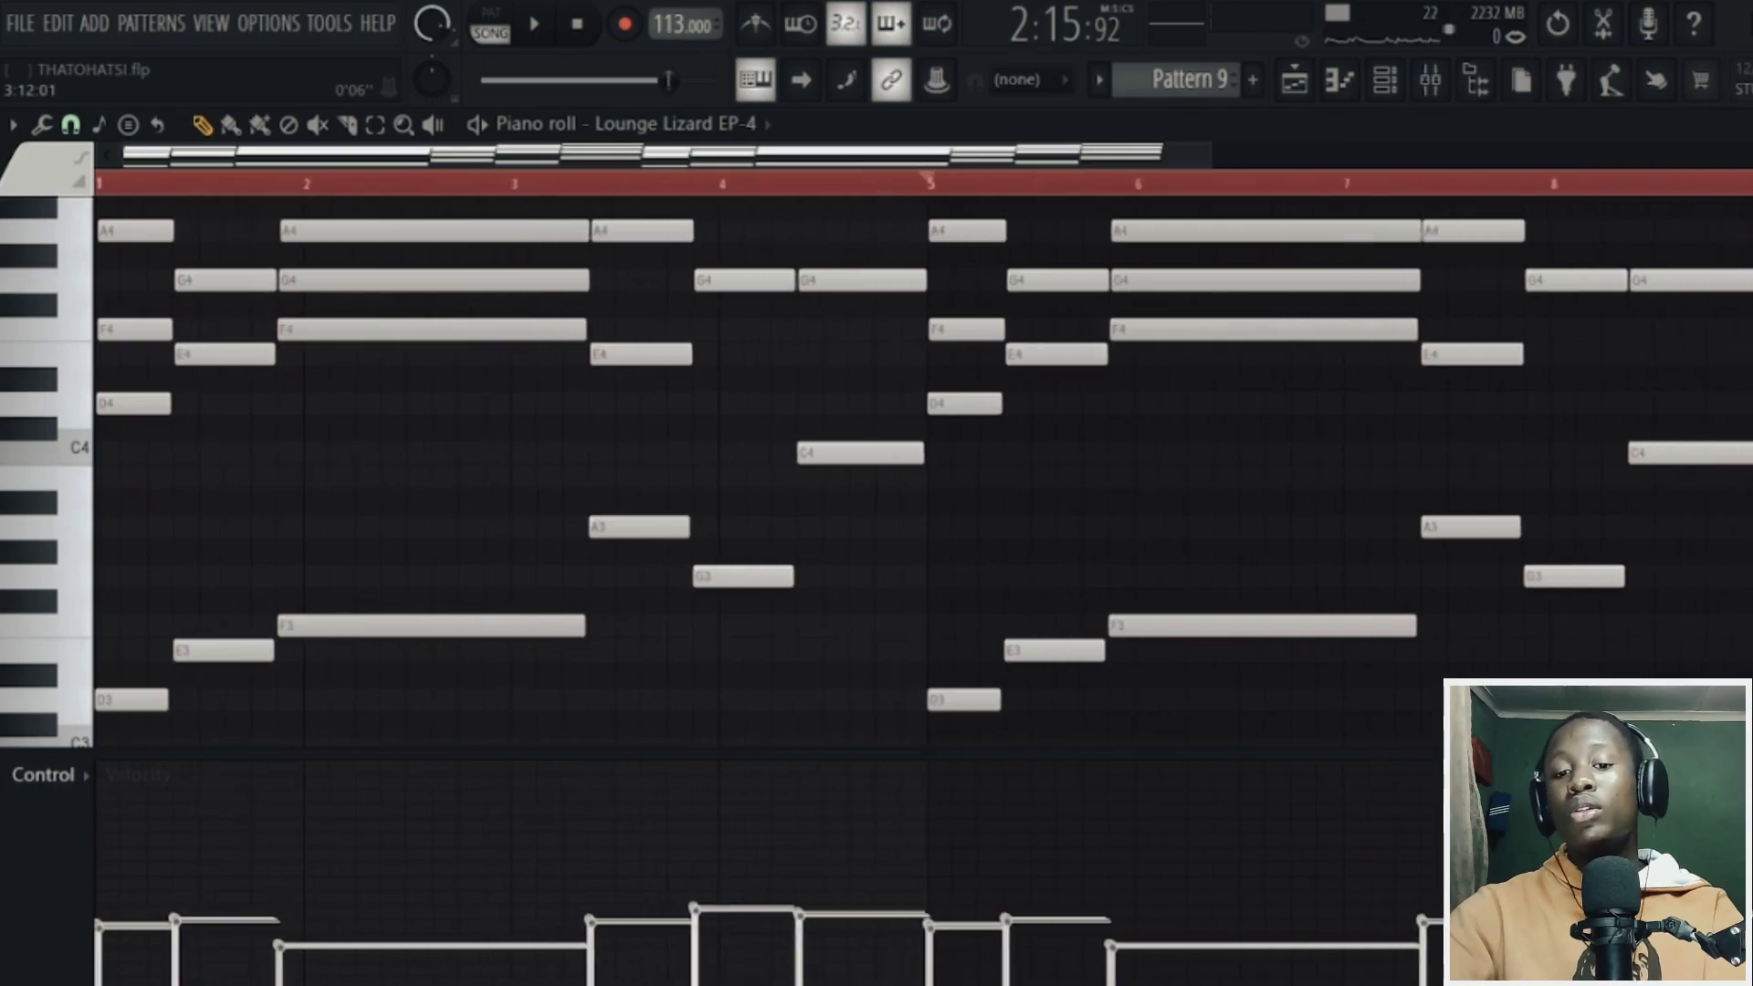
scroll(994, 160, "up", 6)
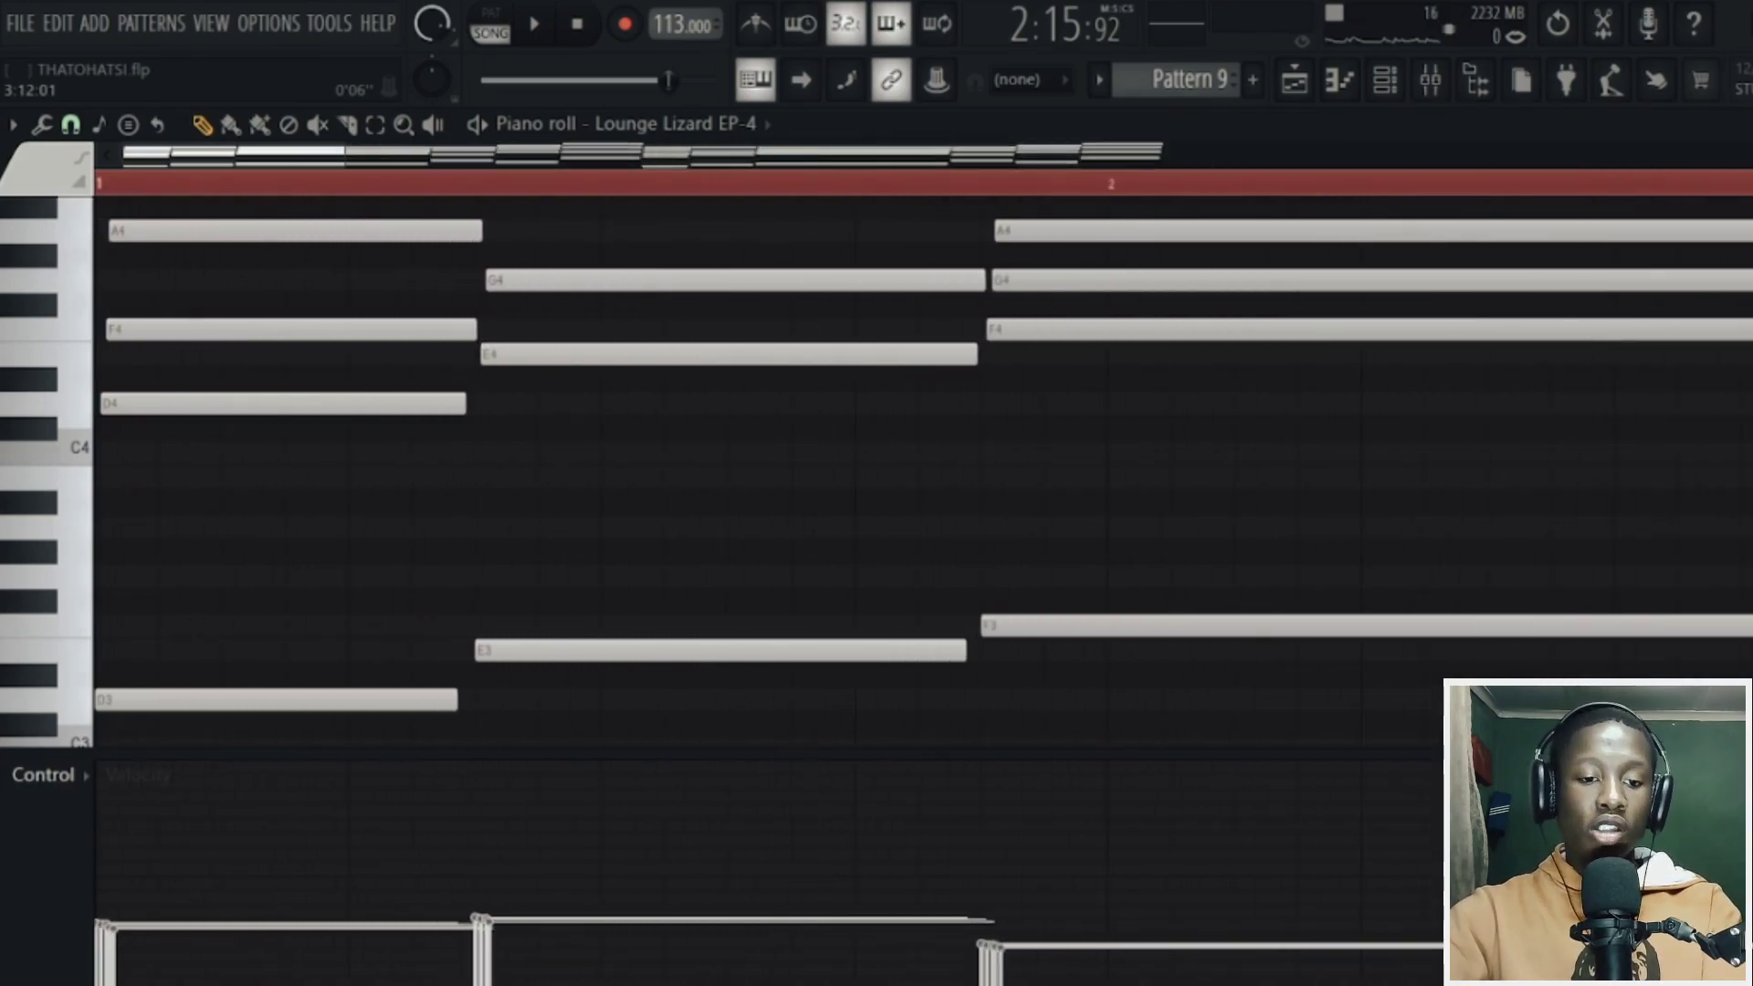
scroll(993, 160, "down", 1)
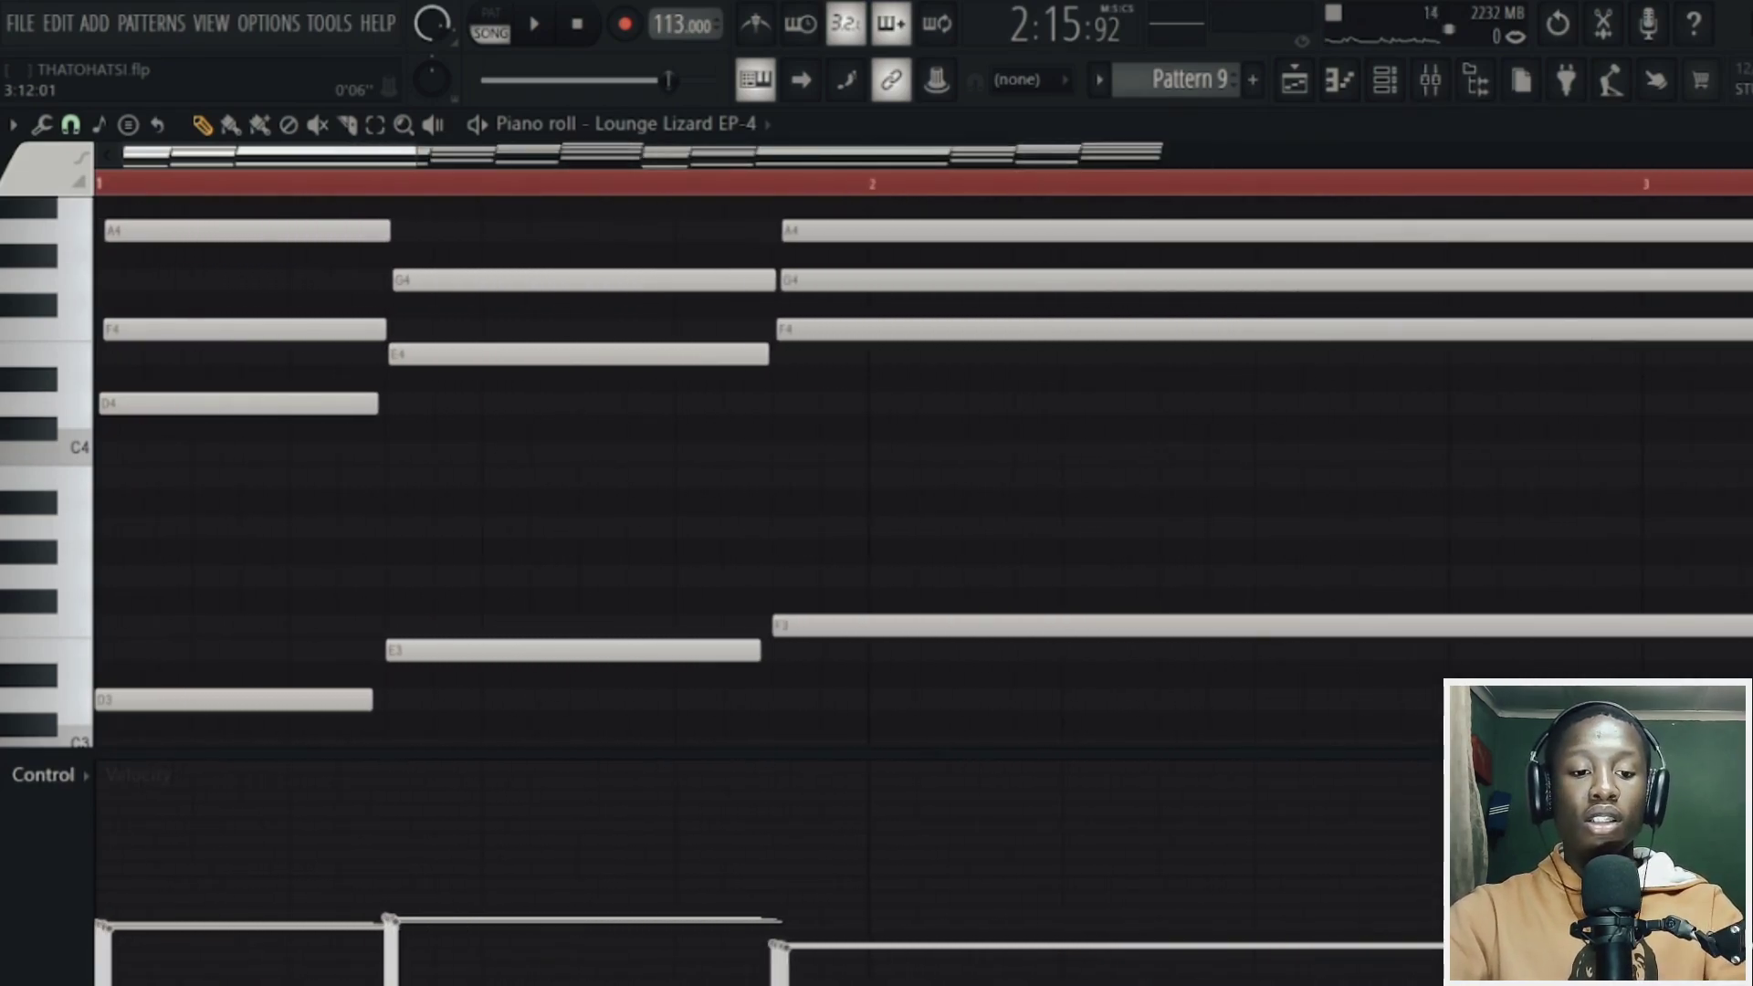
- Examine the full eight-bar chord progression in Pattern 9 and play the arrangement from just before bar 65
scroll(994, 159, "down", 1)
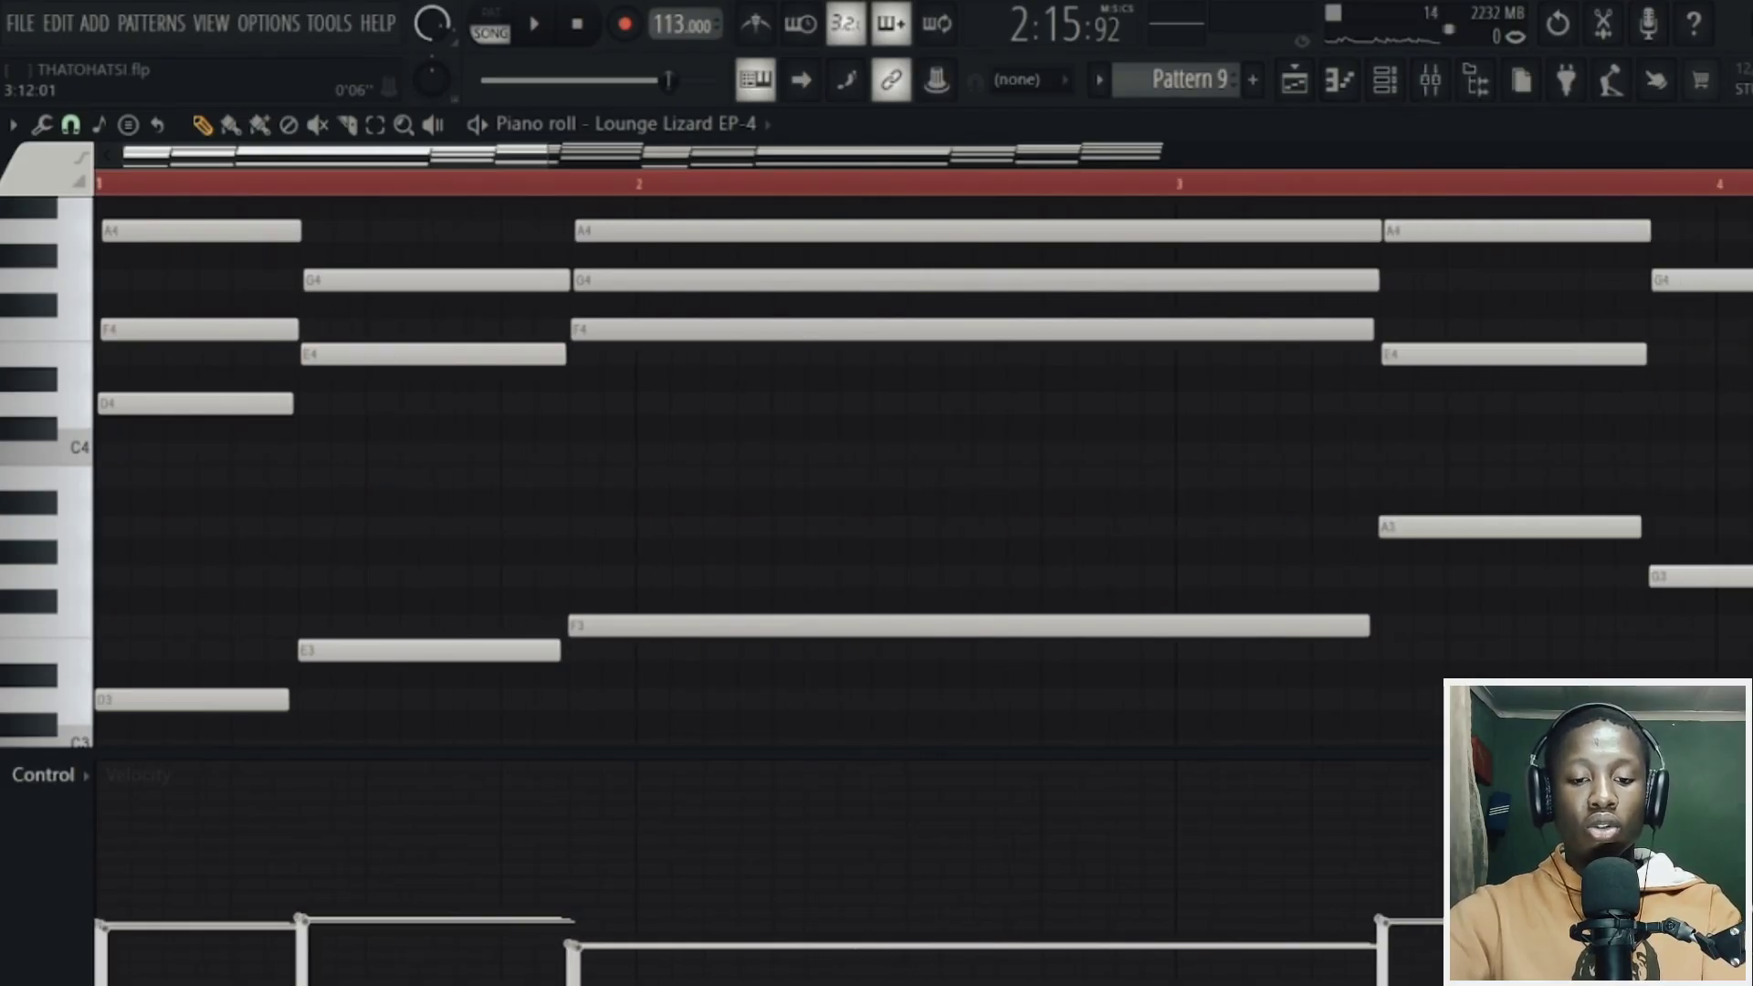
scroll(1056, 634, "down", 2)
scroll(1057, 633, "up", 3)
scroll(1056, 633, "down", 5)
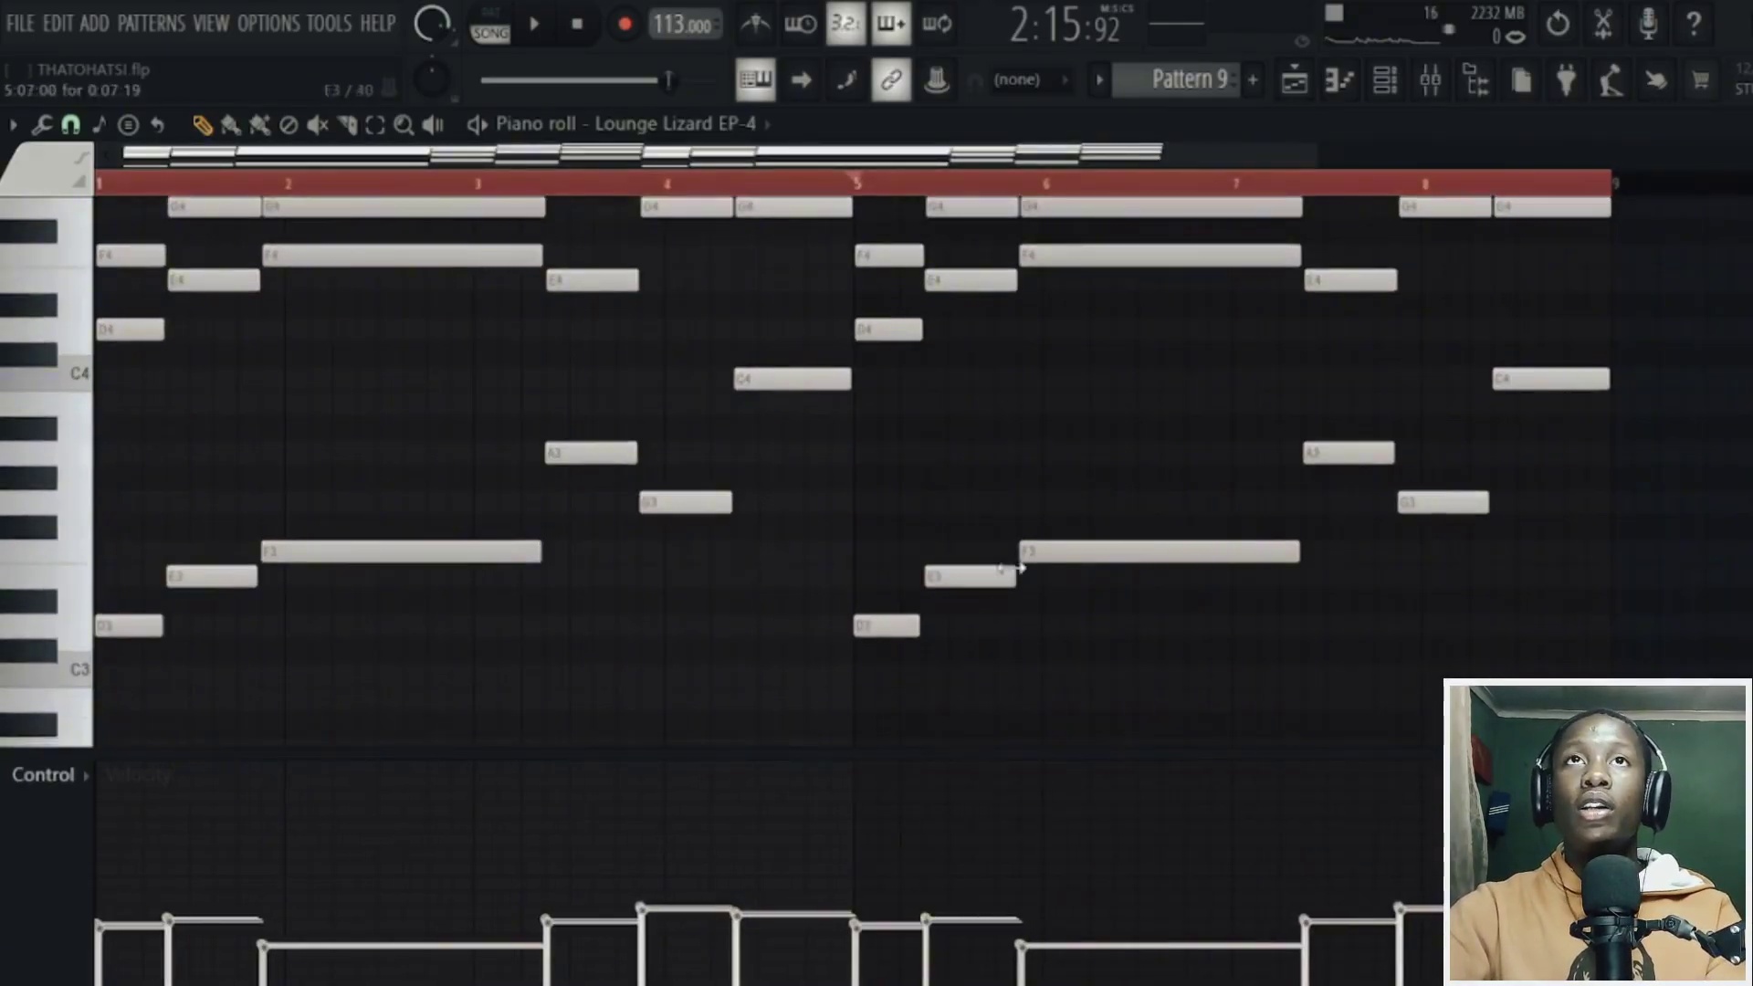
left_click(1315, 84)
scroll(1026, 548, "down", 2)
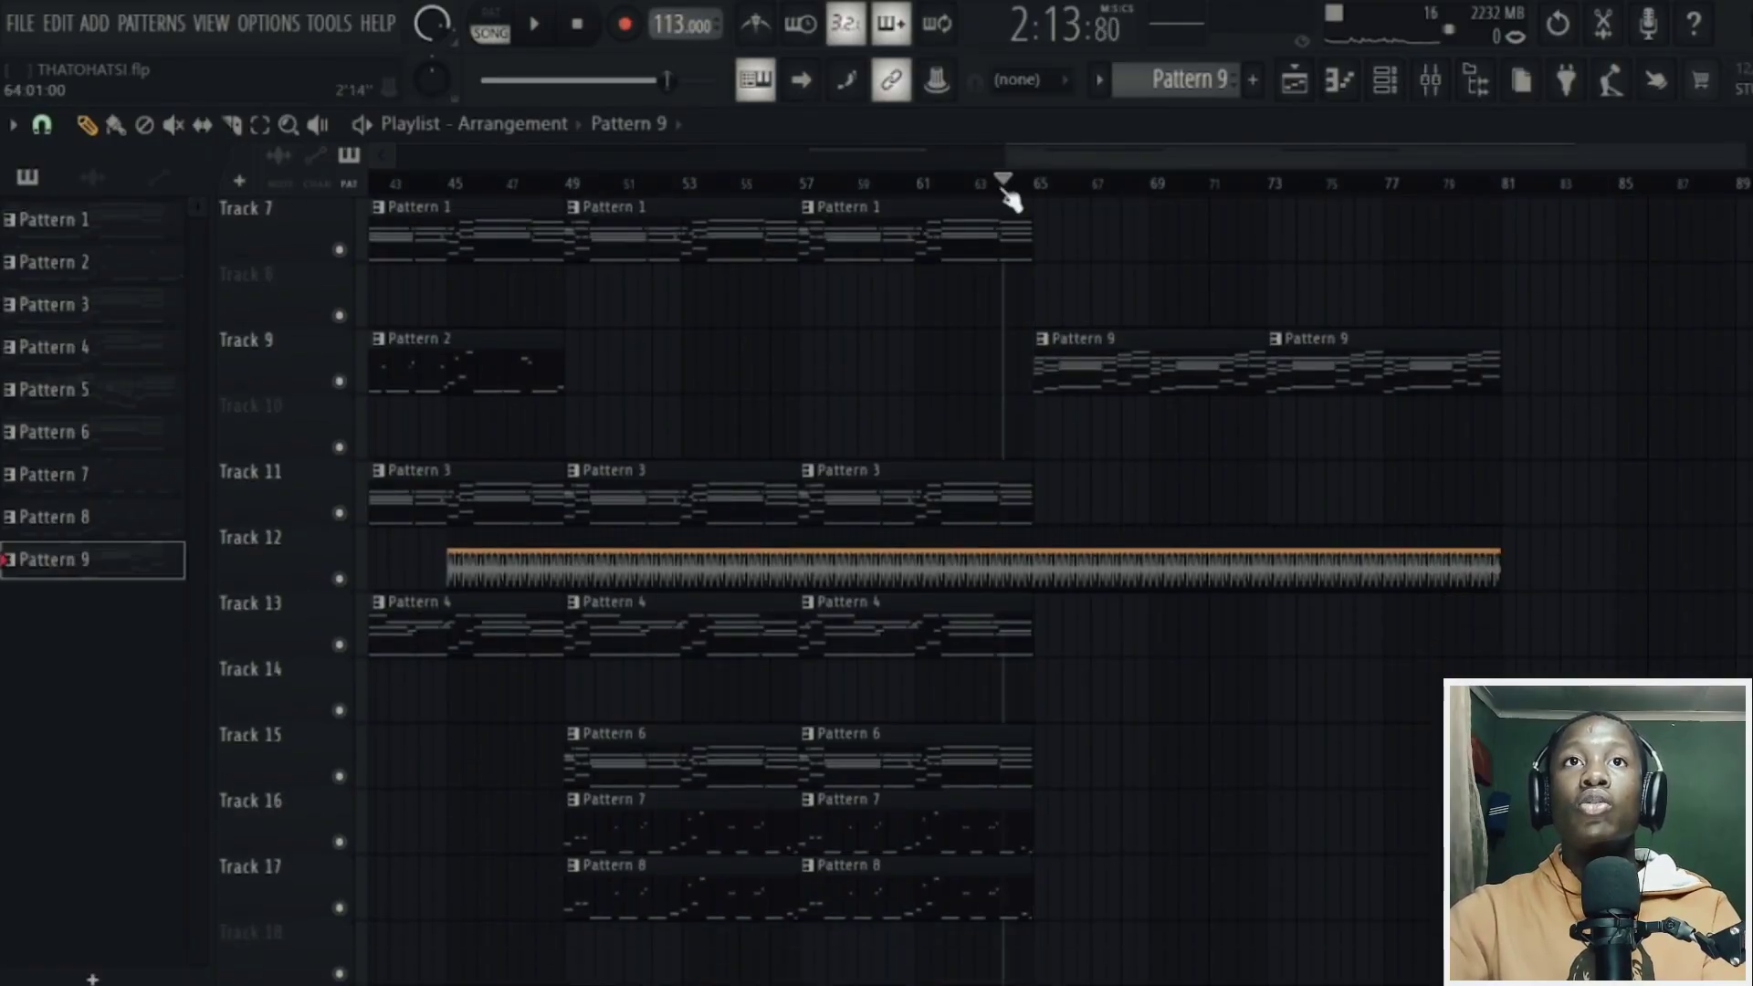
key("space")
scroll(1201, 560, "down", 4)
scroll(1216, 579, "up", 6)
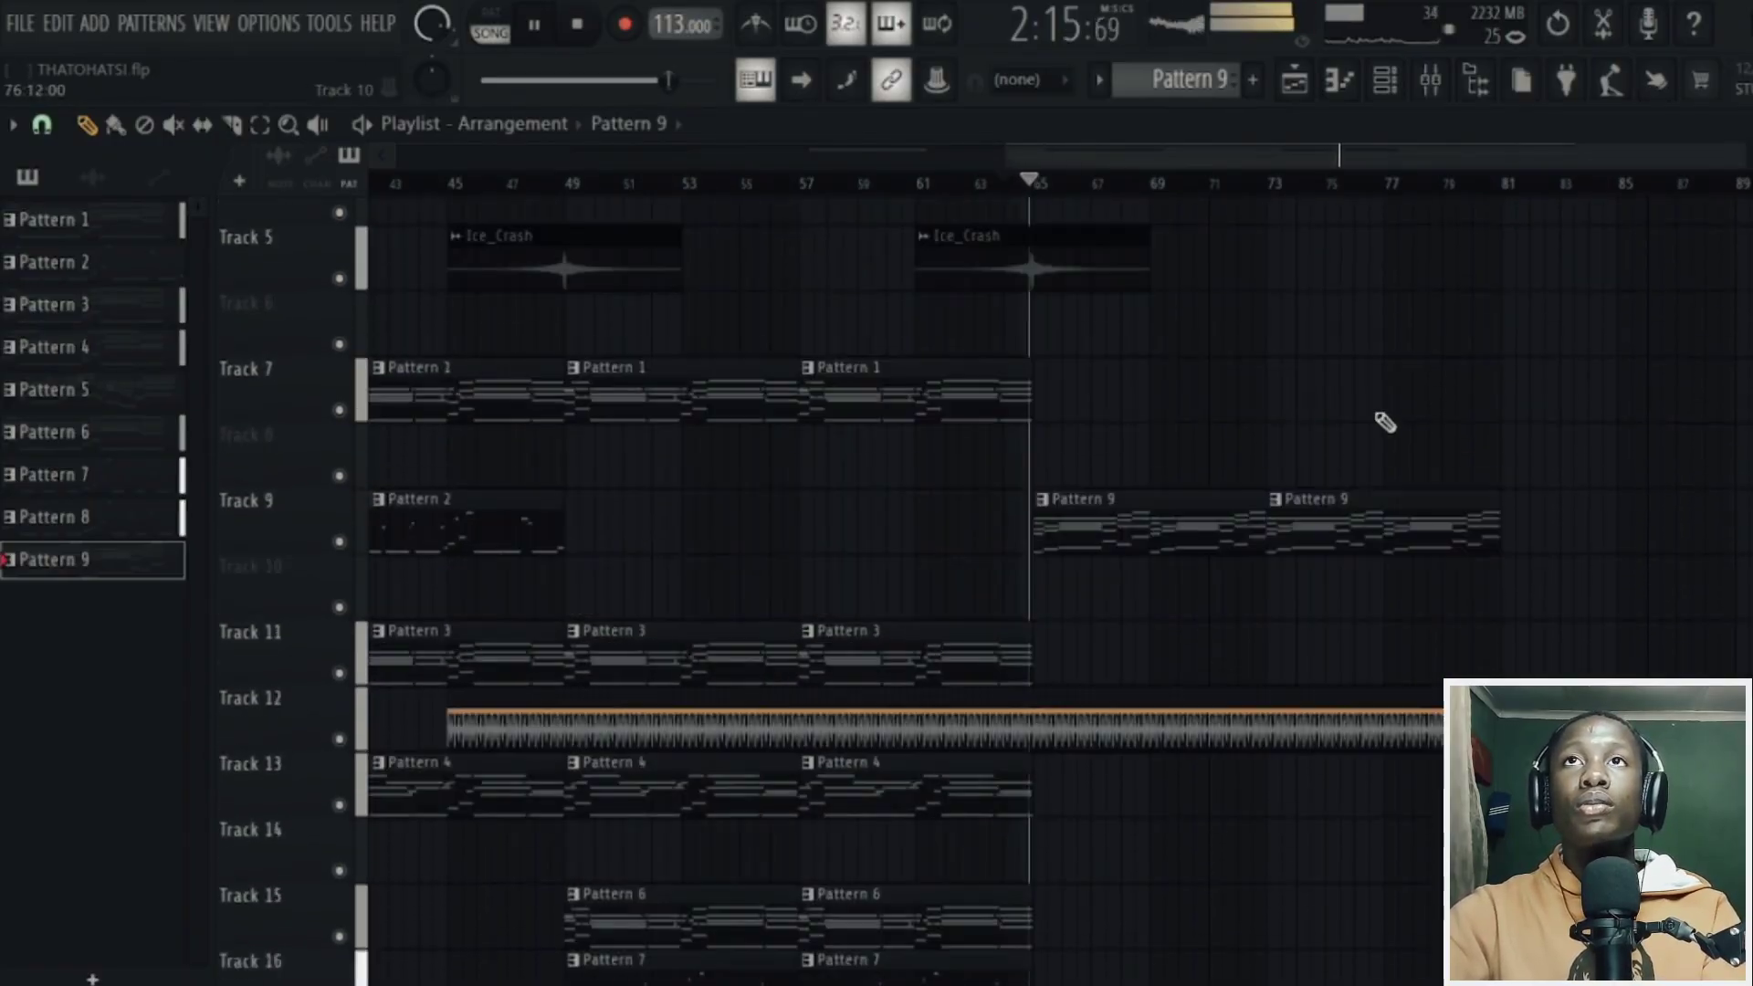
scroll(1386, 422, "up", 4)
- Create an empty Pattern 10 and copy the Ice_Crash clip on Track 5 to bar 77
left_click(1253, 79)
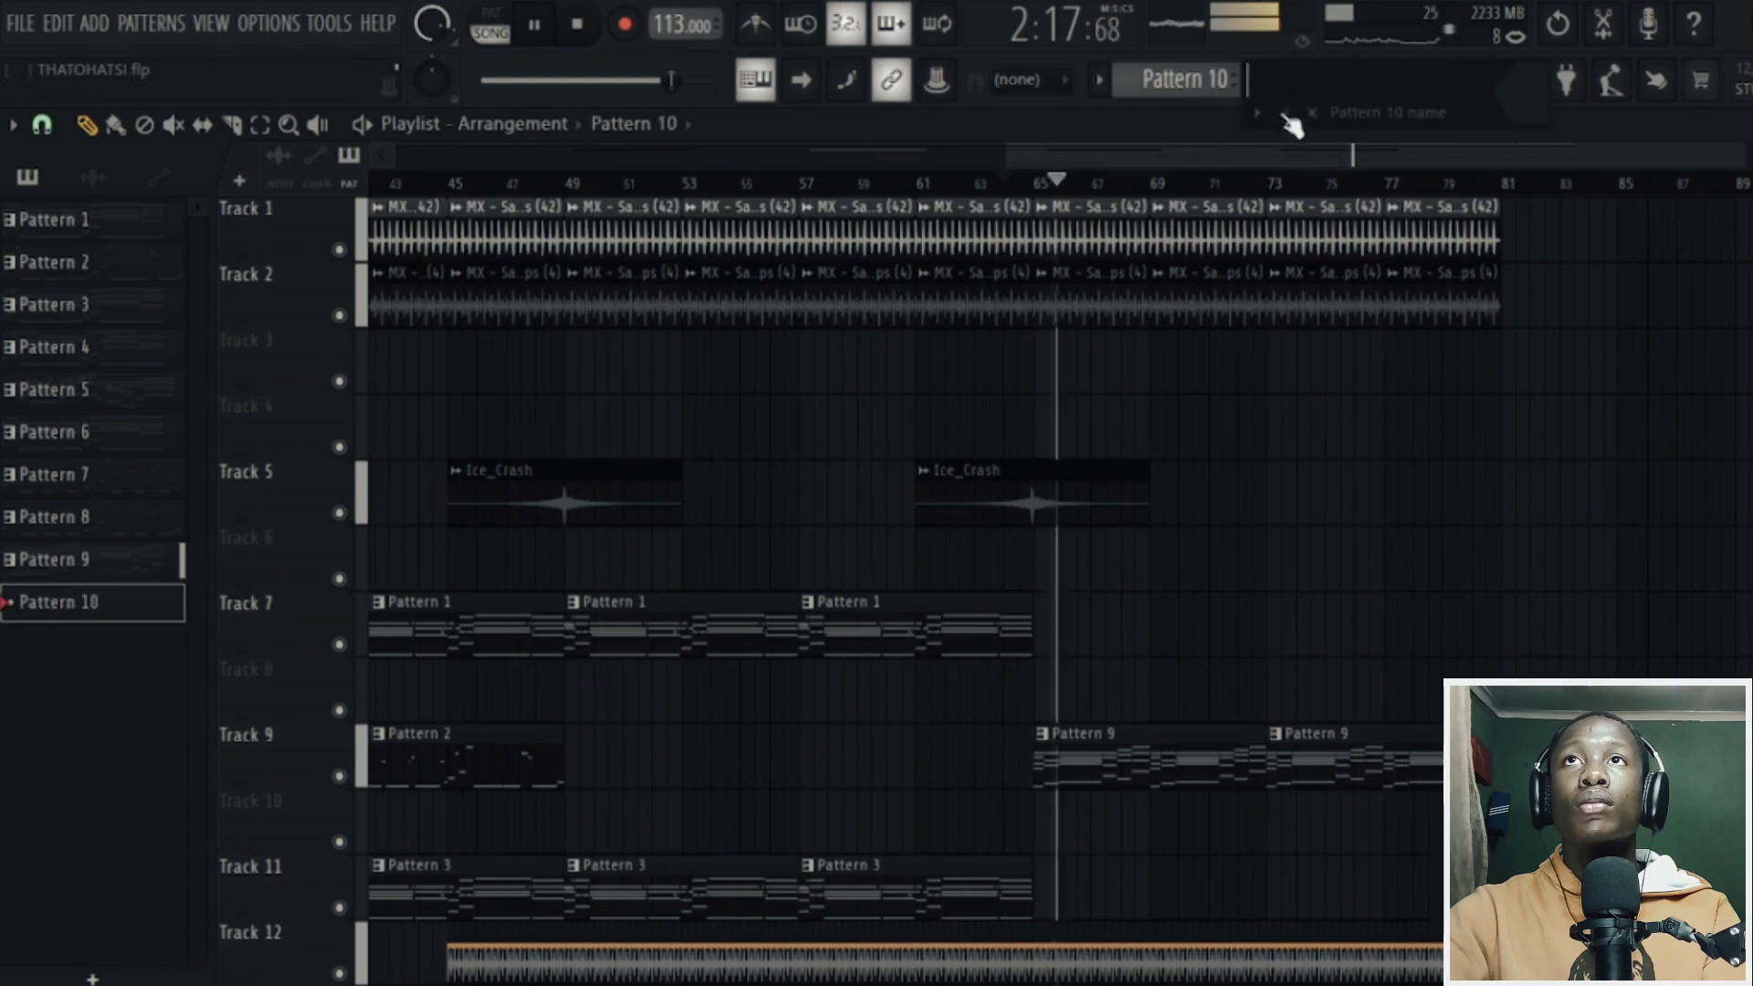
left_click_drag(1059, 494, 1535, 481)
- Place Pattern 10 on Track 18 at bar 65 and stop playback
scroll(1370, 692, "down", 6)
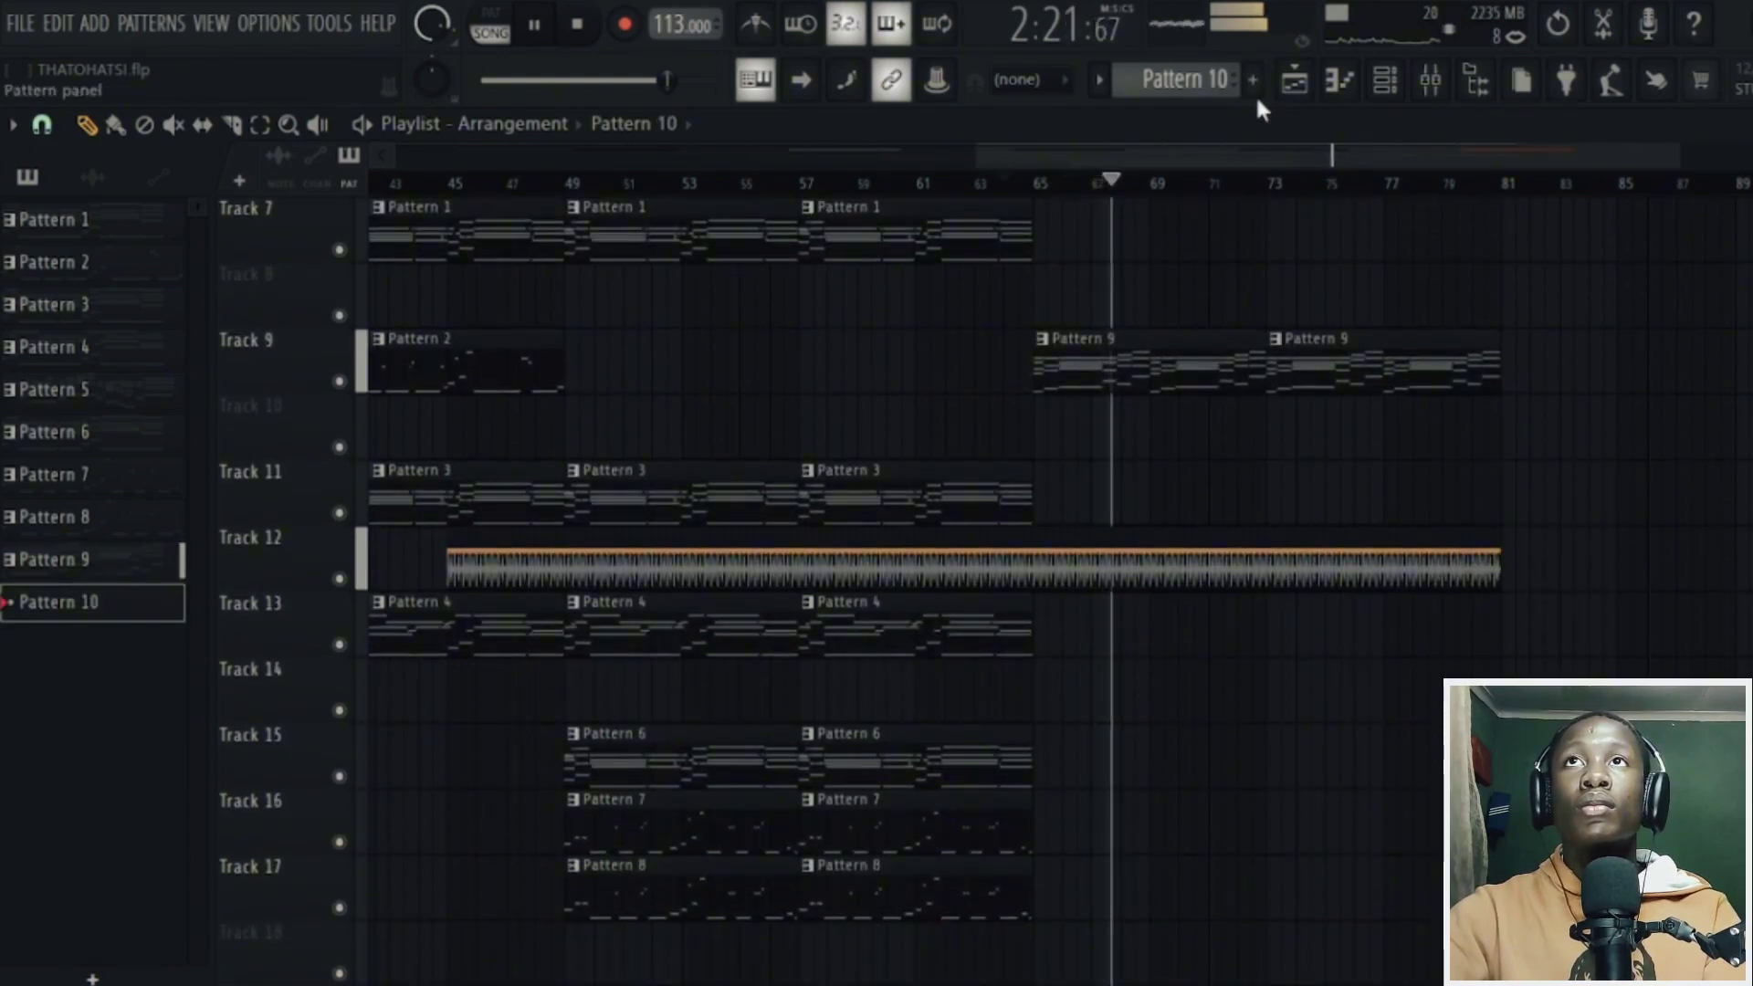
scroll(1294, 223, "down", 1)
scroll(1120, 658, "down", 5)
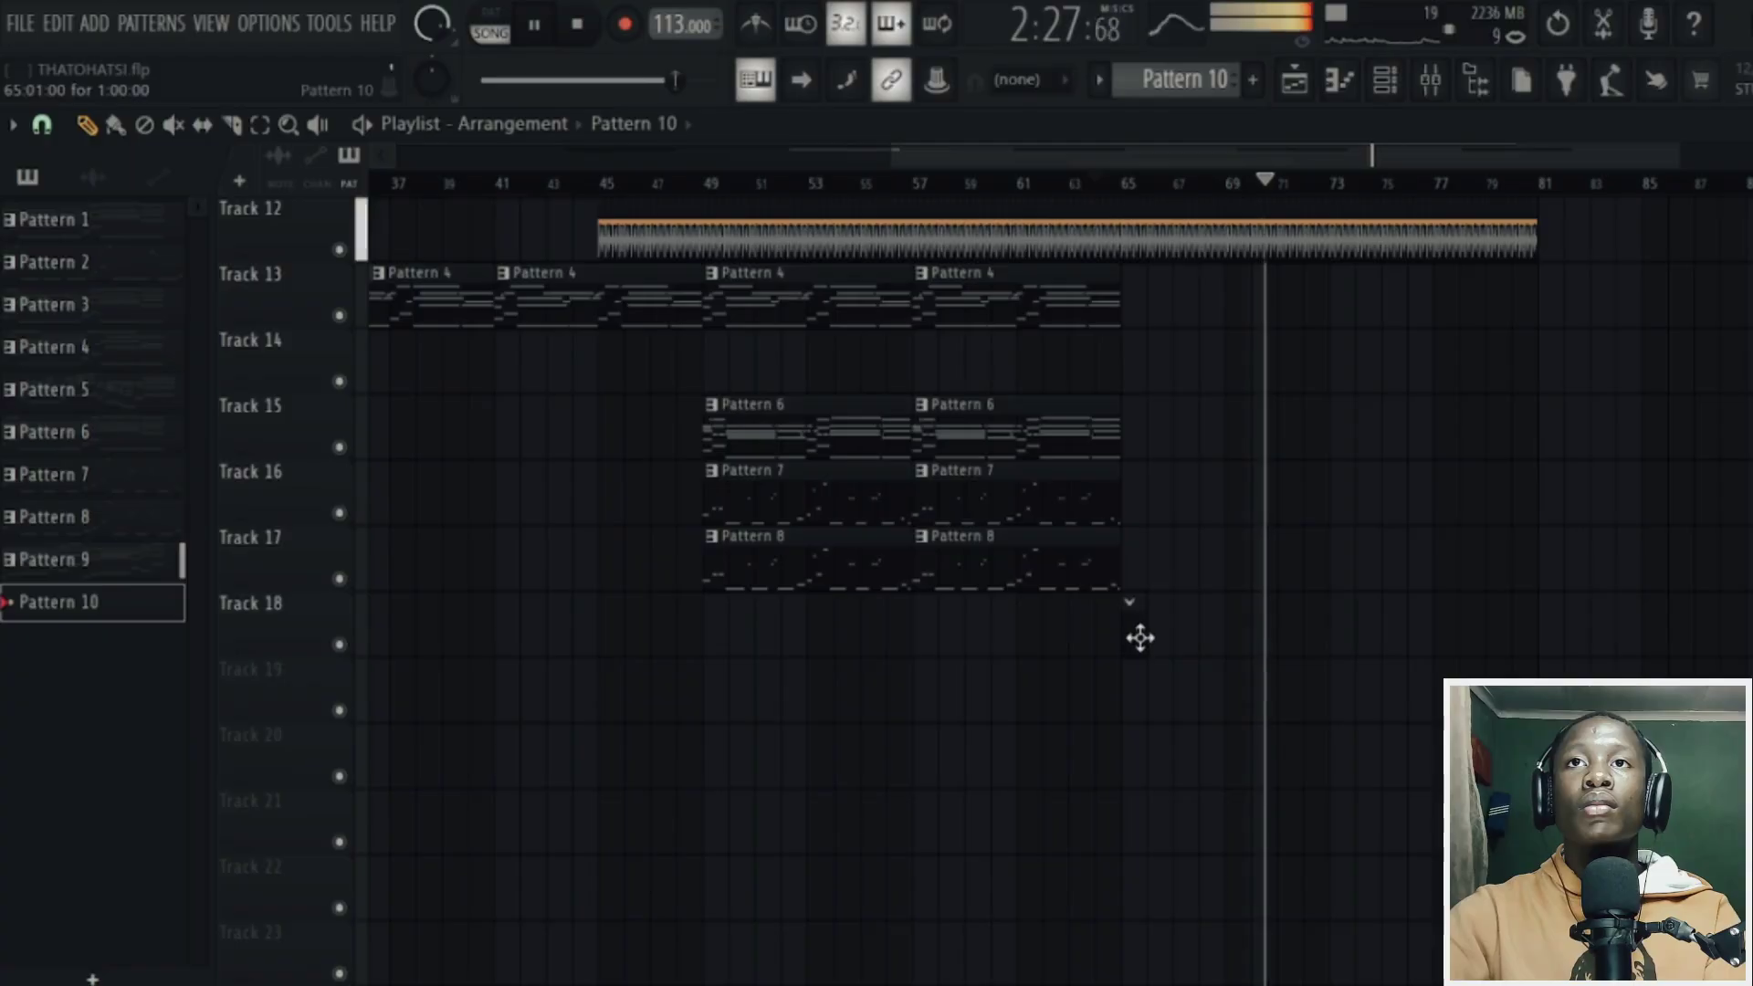
left_click(1137, 634)
key("space")
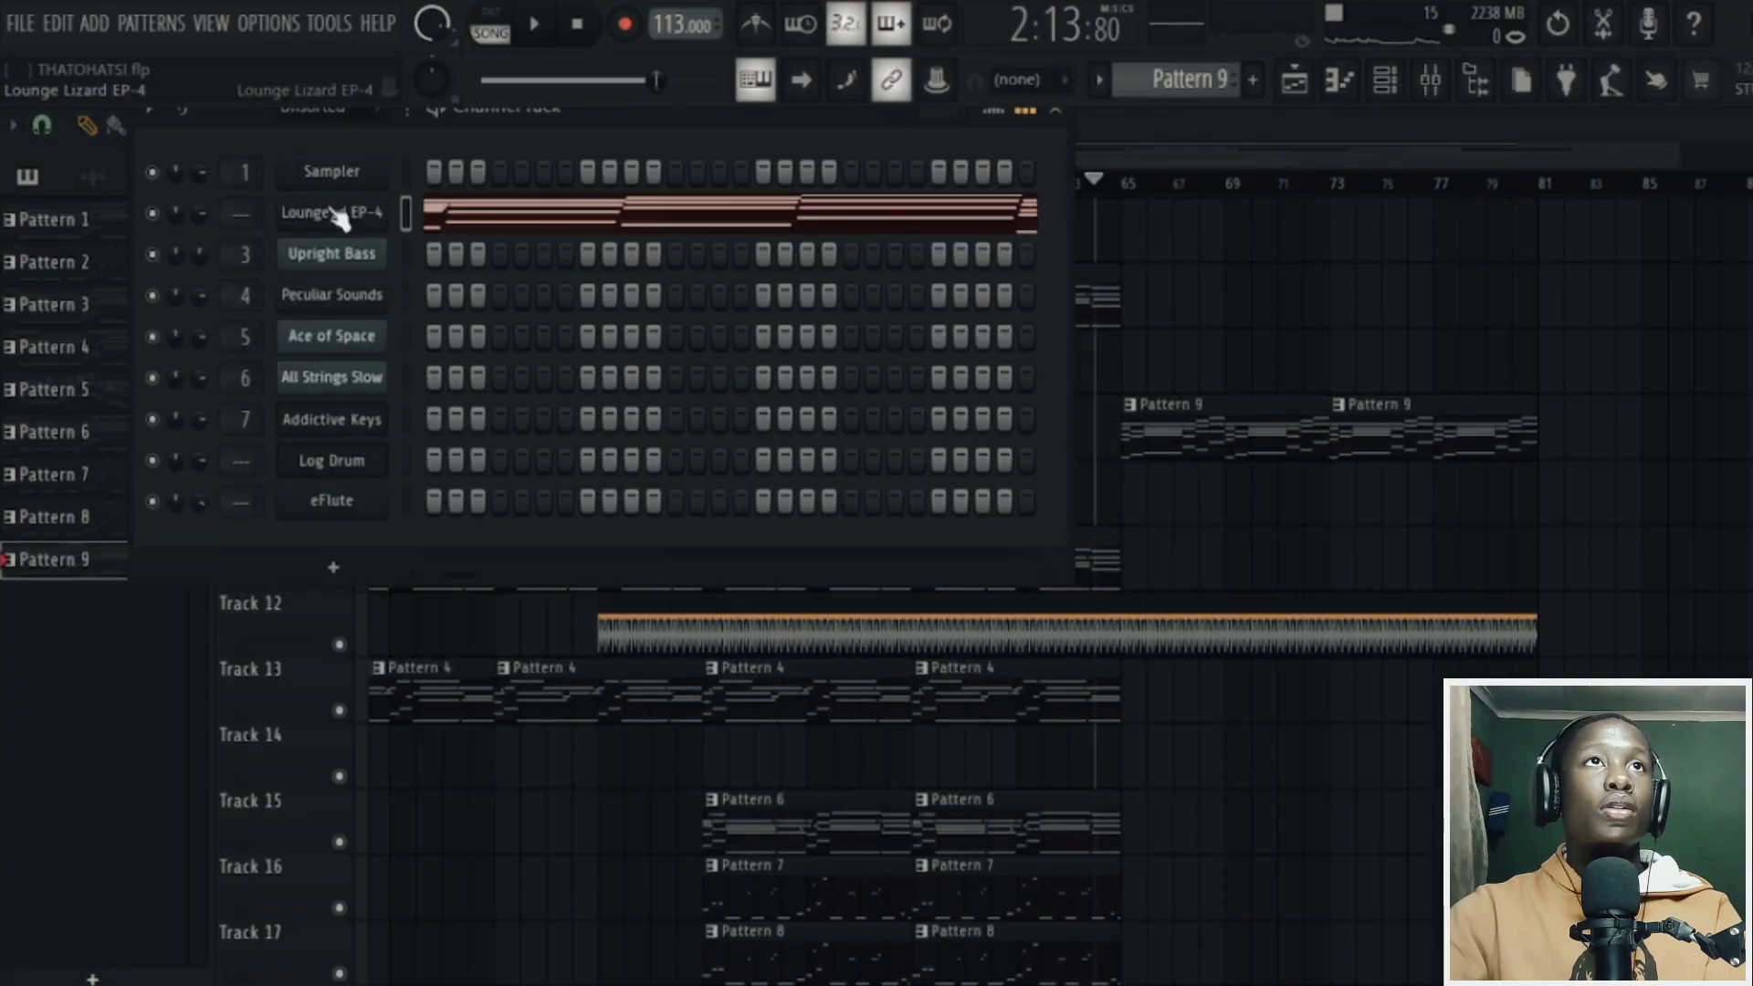
- Copy the Lounge Lizard chords from Pattern 9 into Addictive Keys in Pattern 10, and repeat the Track 18 clip from bar 73
right_click(388, 199)
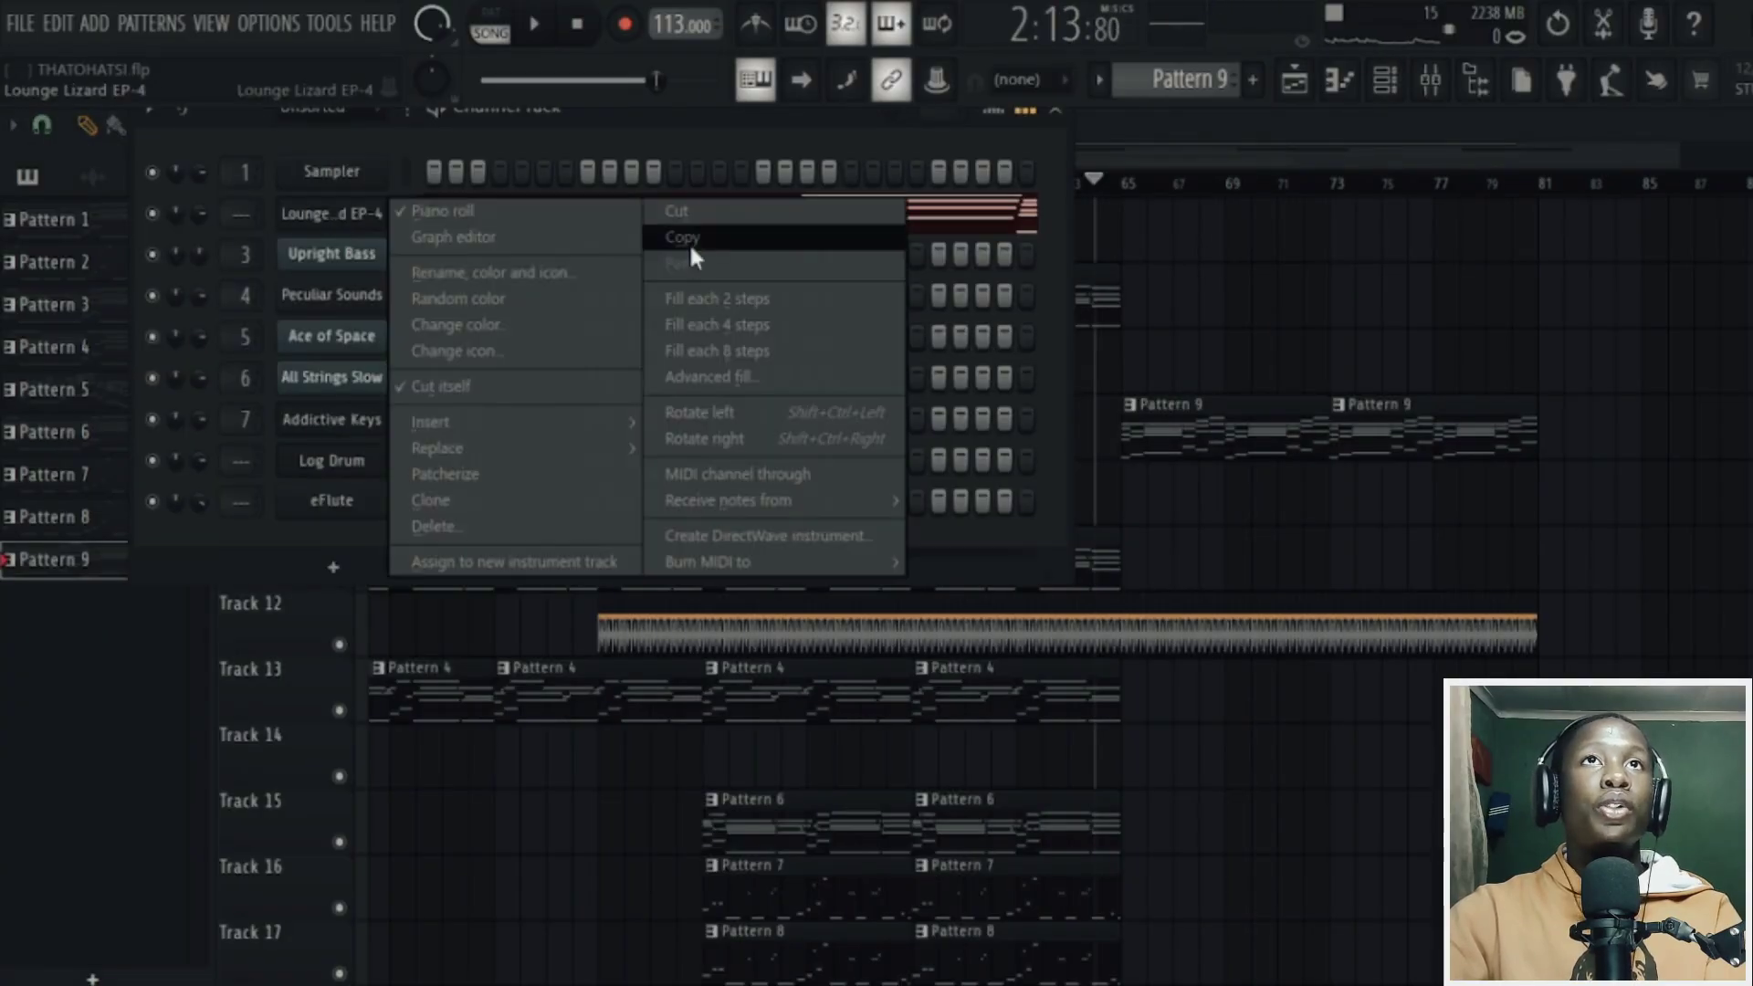
left_click(696, 237)
left_click(1253, 79)
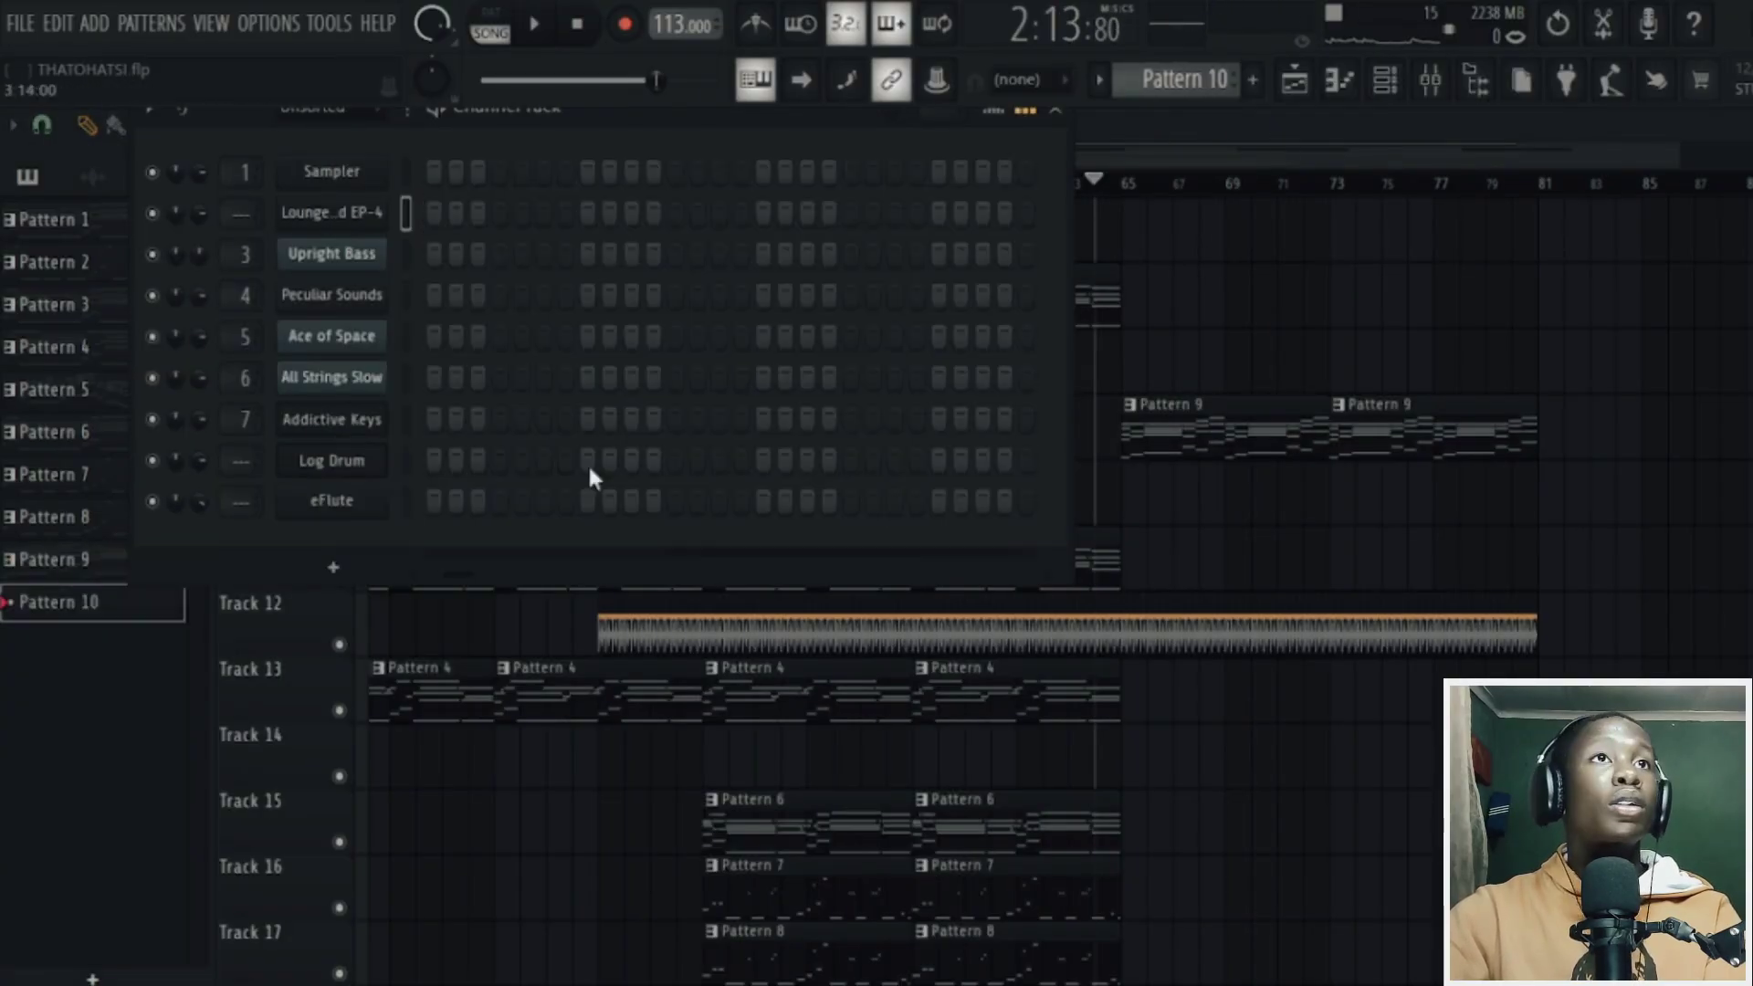
right_click(374, 422)
left_click(809, 469)
scroll(1278, 512, "down", 5)
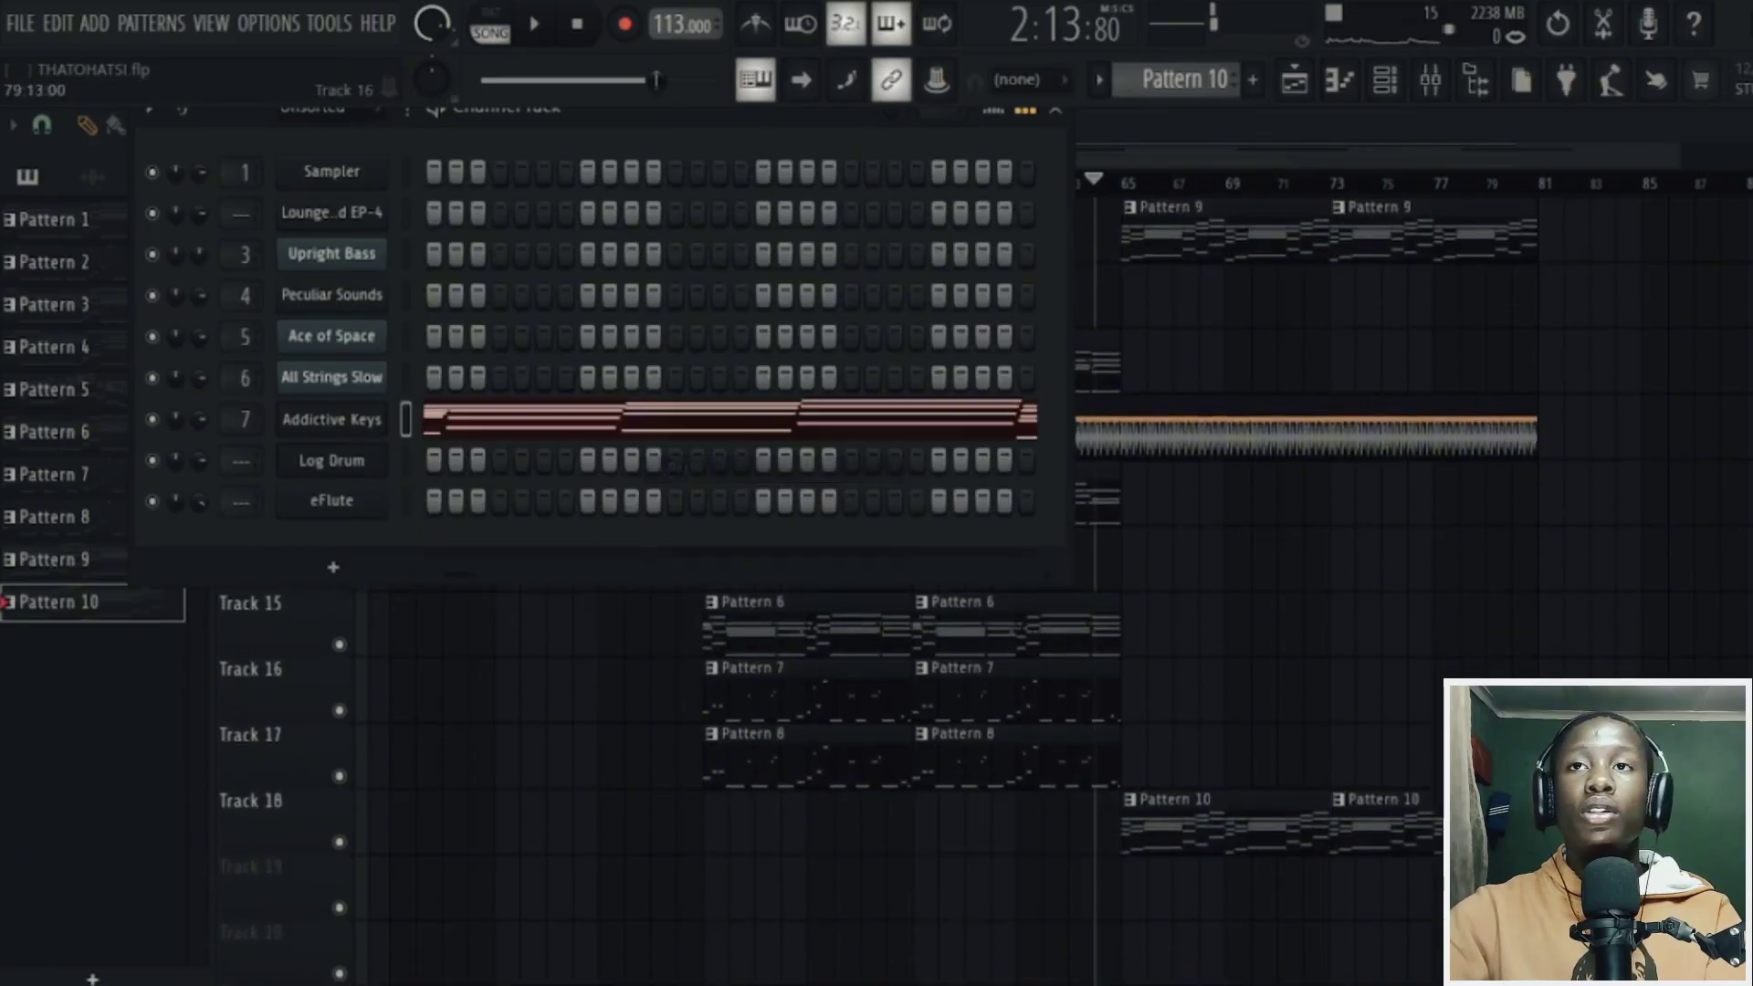
left_click(1442, 552)
- Paste the copied chords into All Strings Slow in a new Pattern 11, with clips on Track 14 at bars 65 and 73
scroll(1442, 552, "up", 2)
left_click(1253, 79)
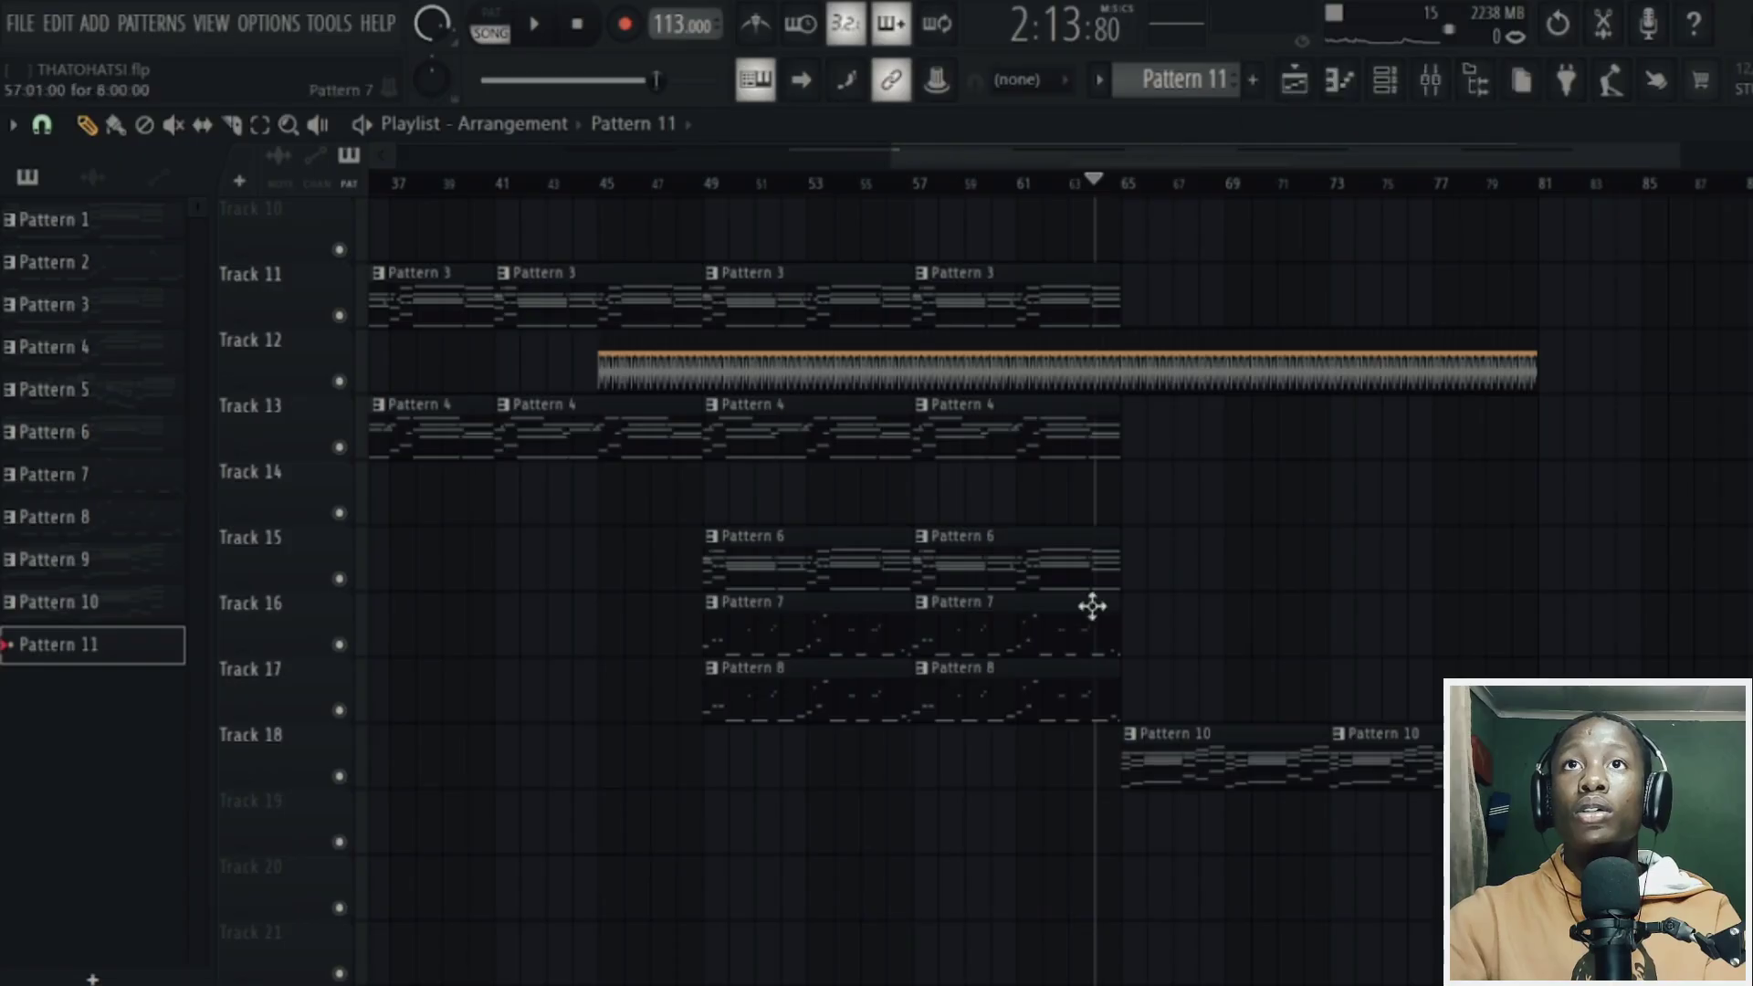
left_click(1395, 88)
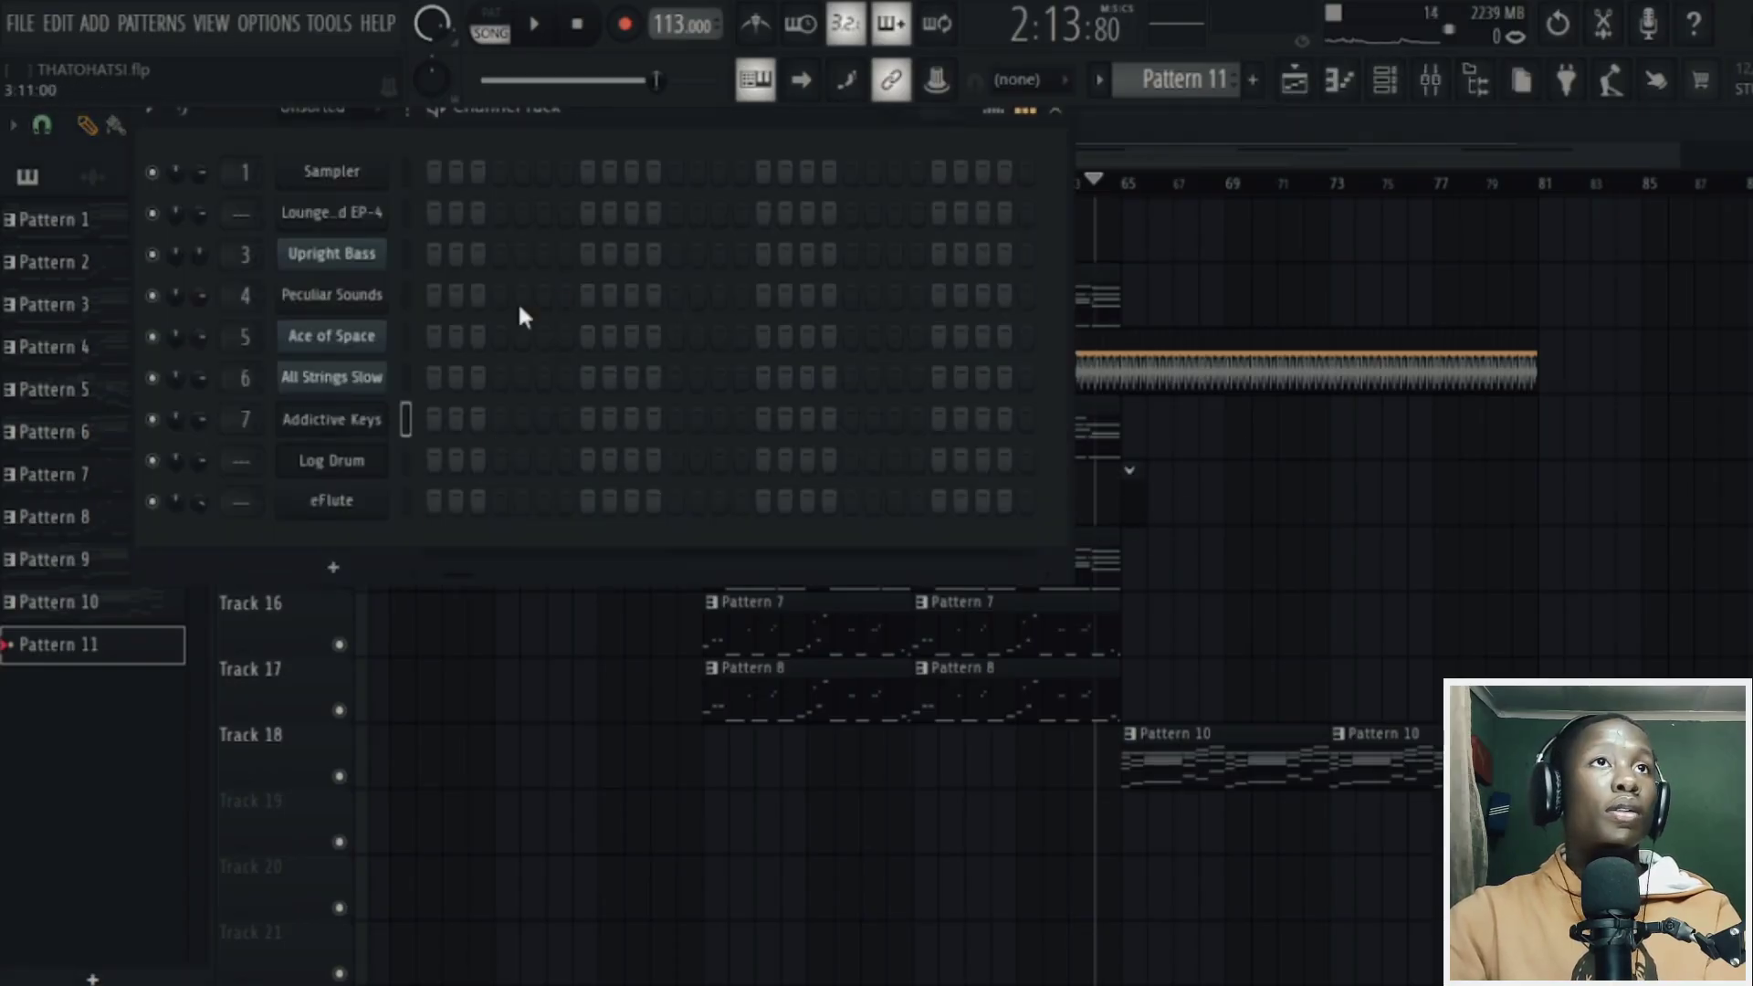
right_click(352, 370)
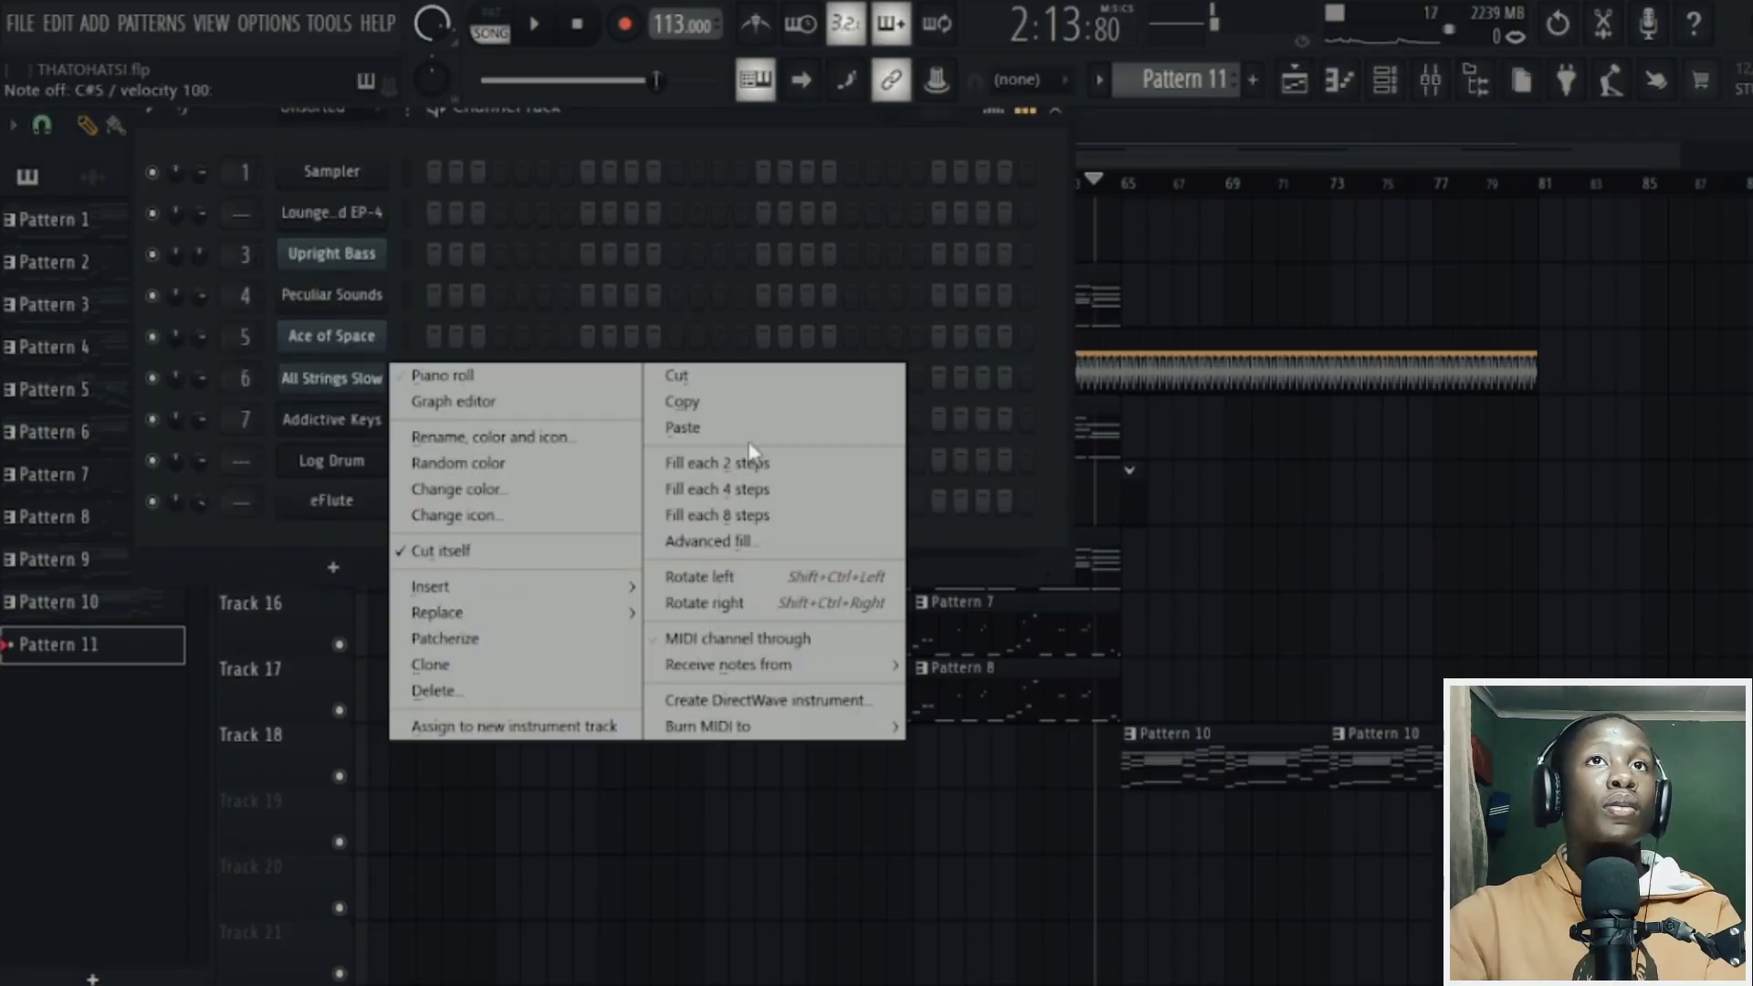
left_click(807, 433)
key("F6")
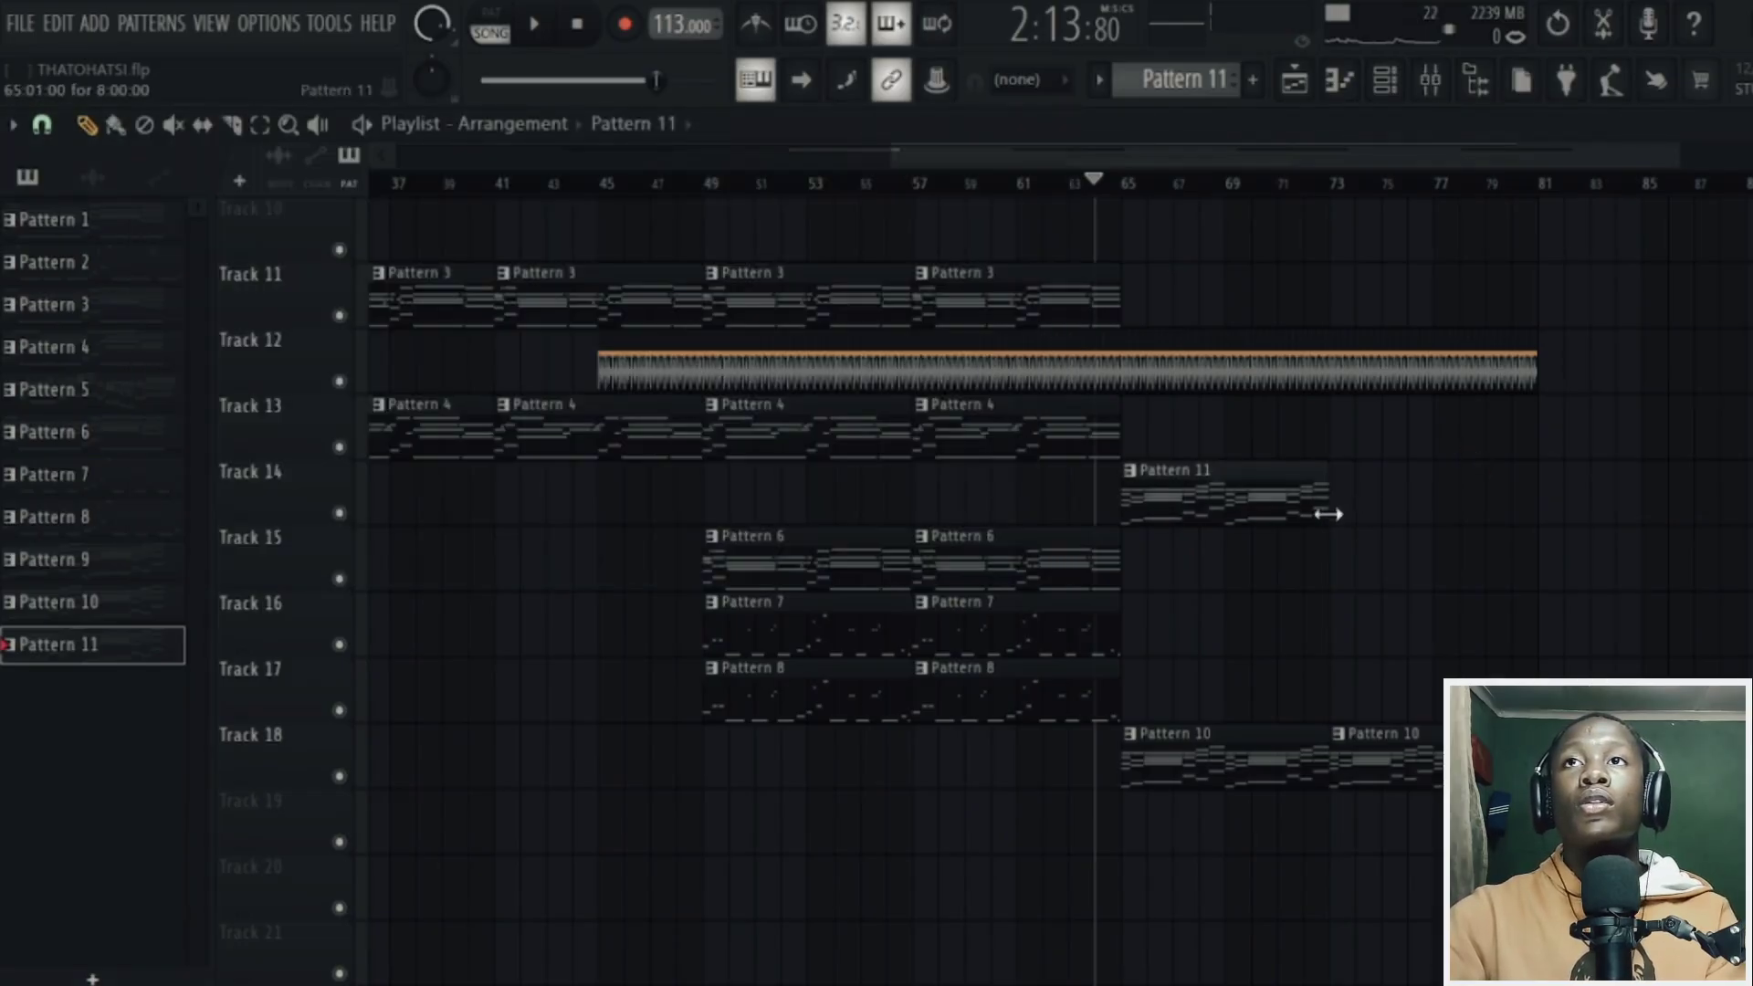
key("ctrl+b")
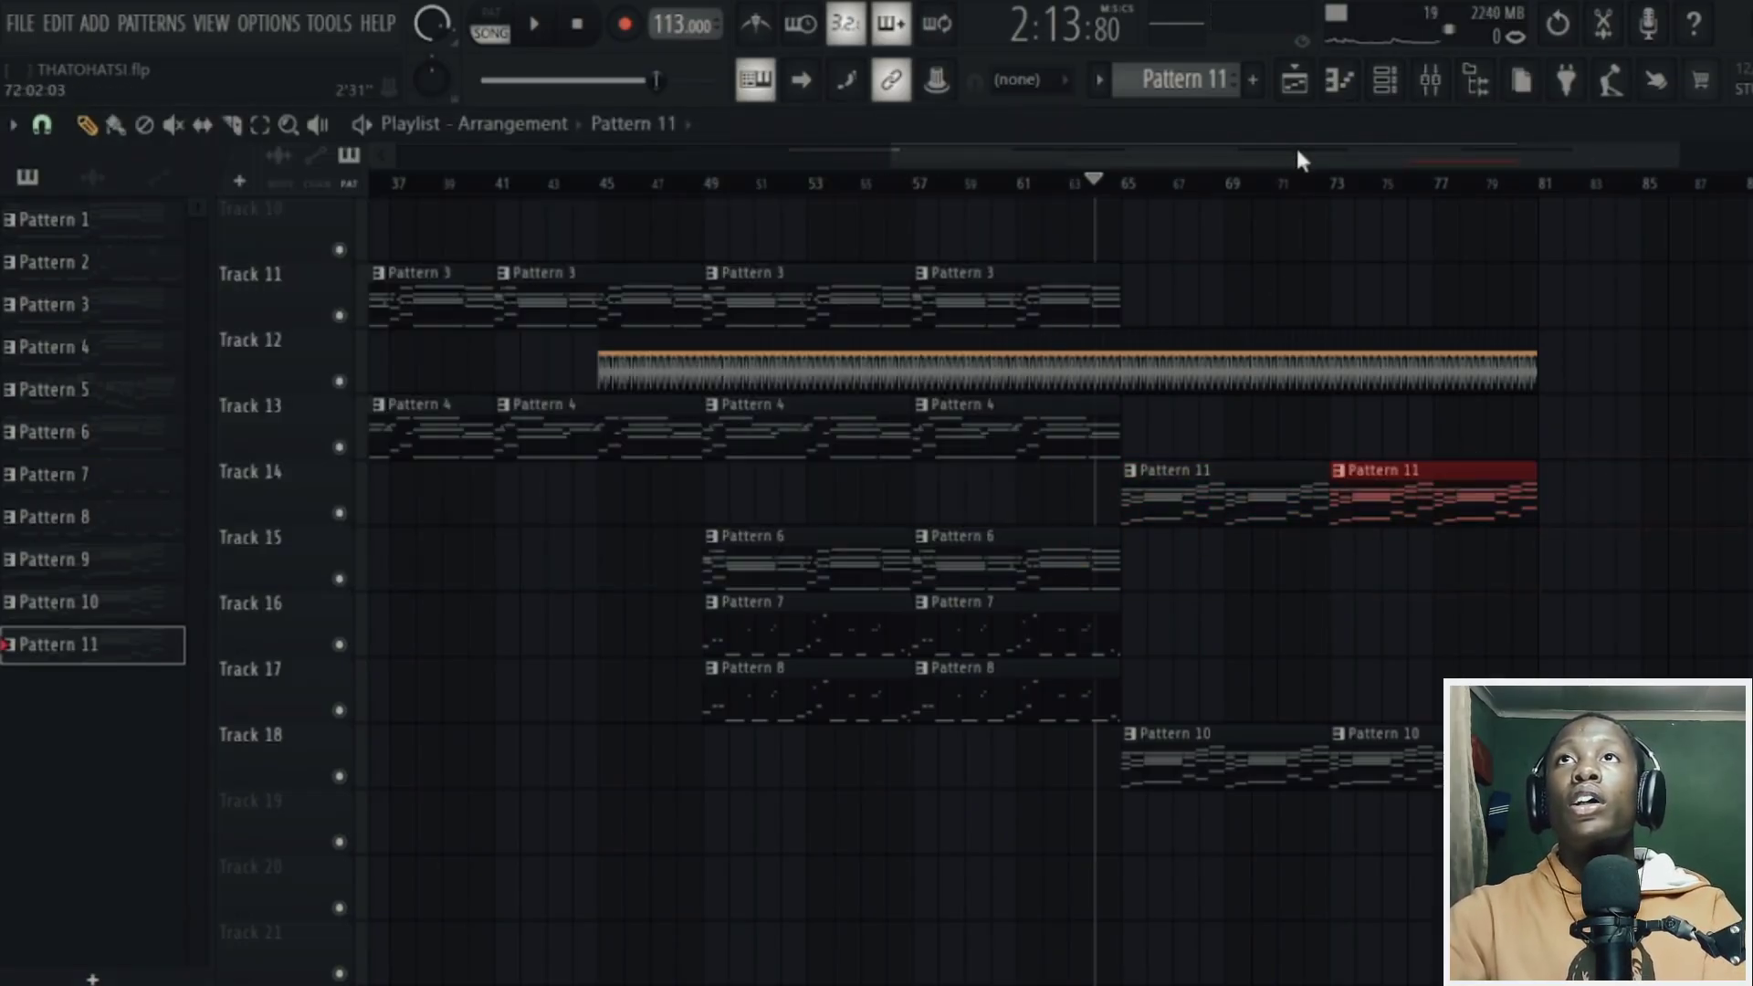
- Create Pattern 12 with clips on Track 20 at bars 65 and 73, and start recording Bass Pluck notes and automation
left_click(1258, 89)
scroll(1142, 798, "down", 2)
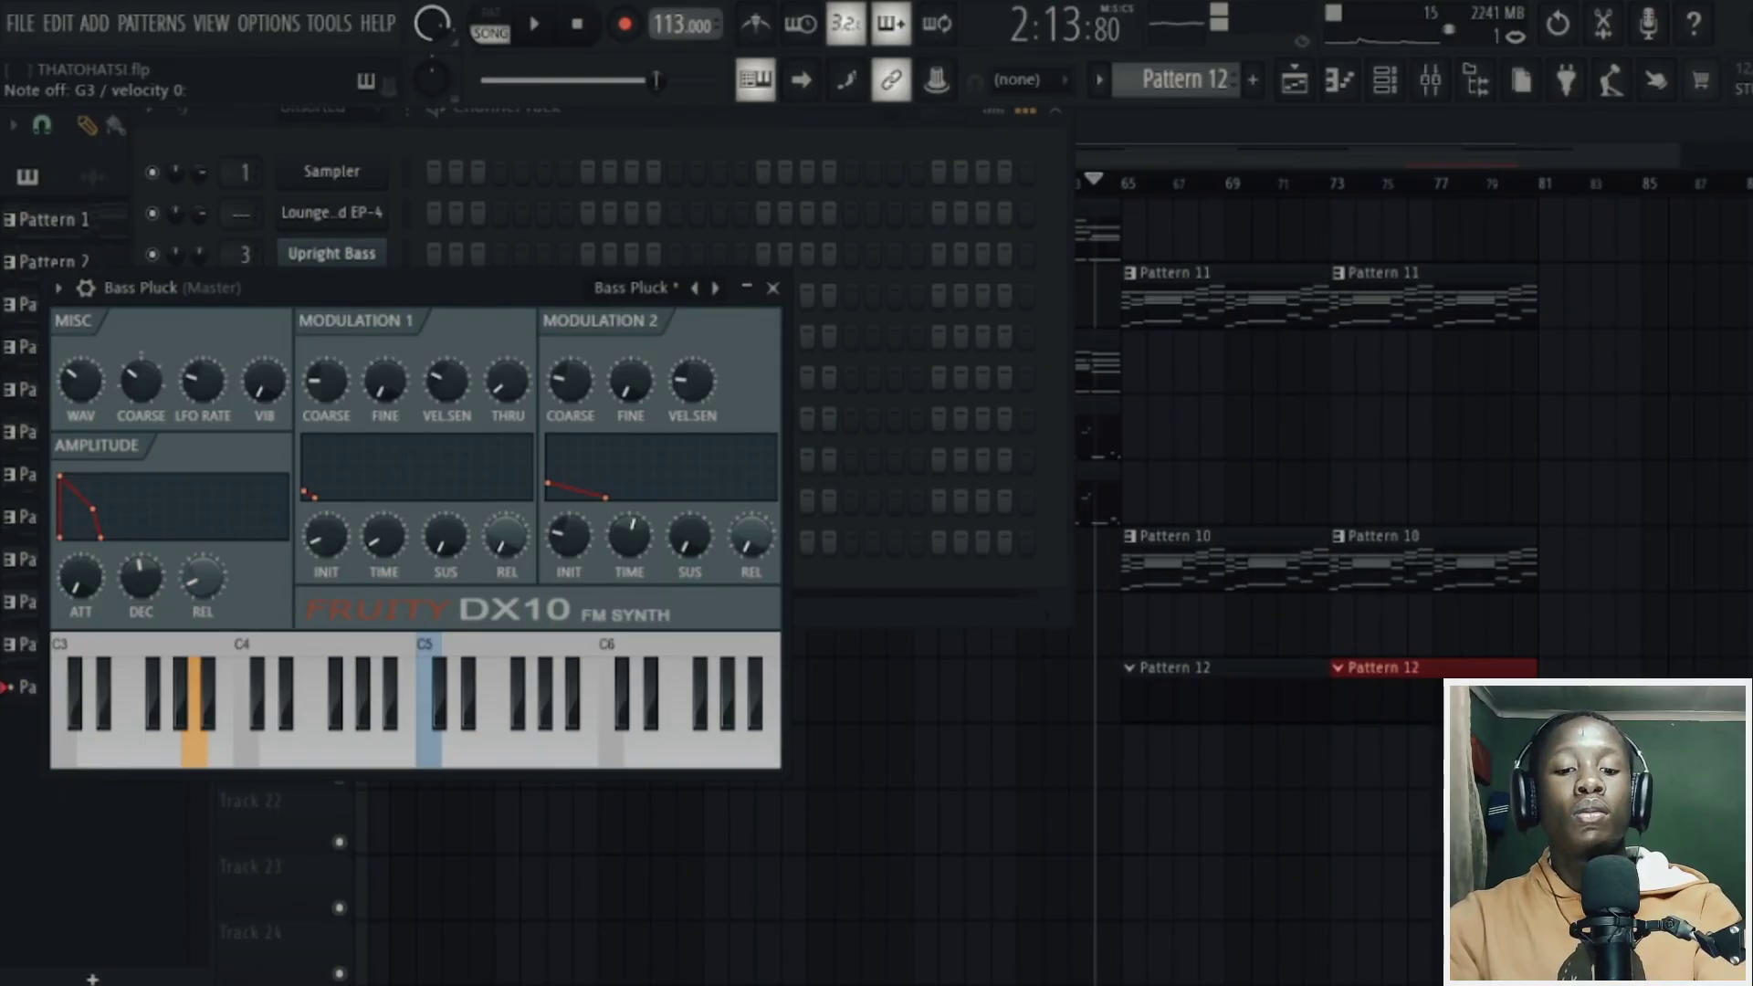
key("r")
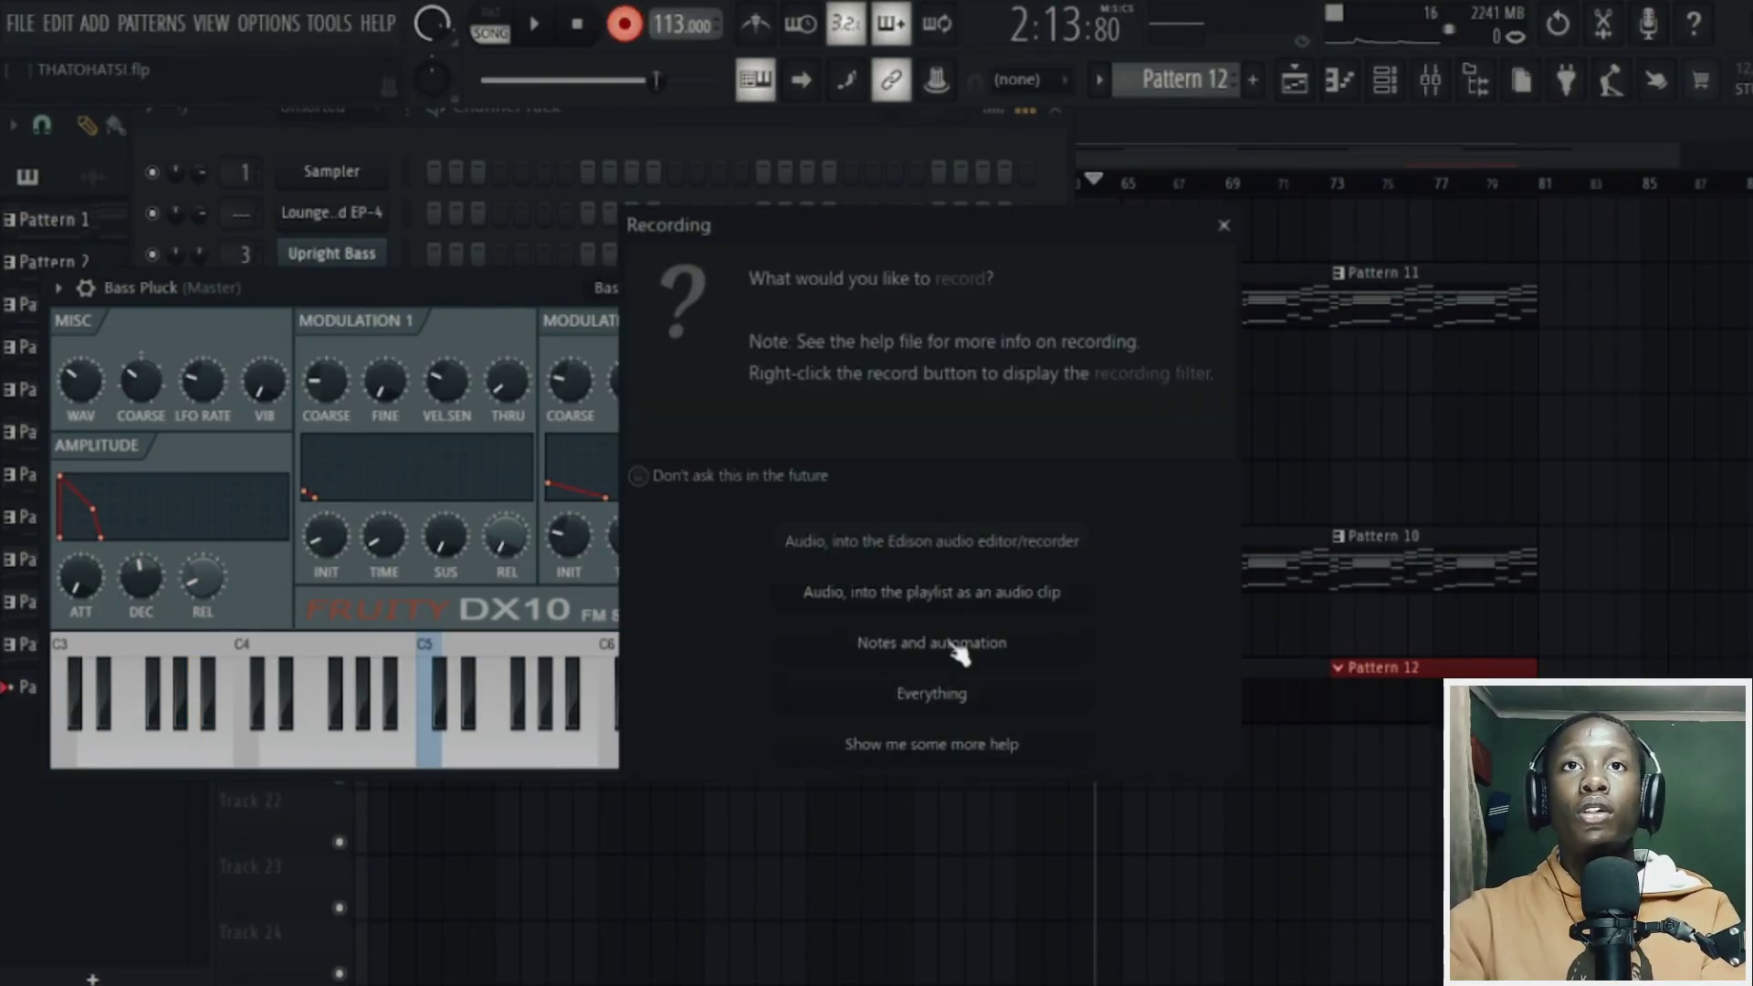
left_click(877, 641)
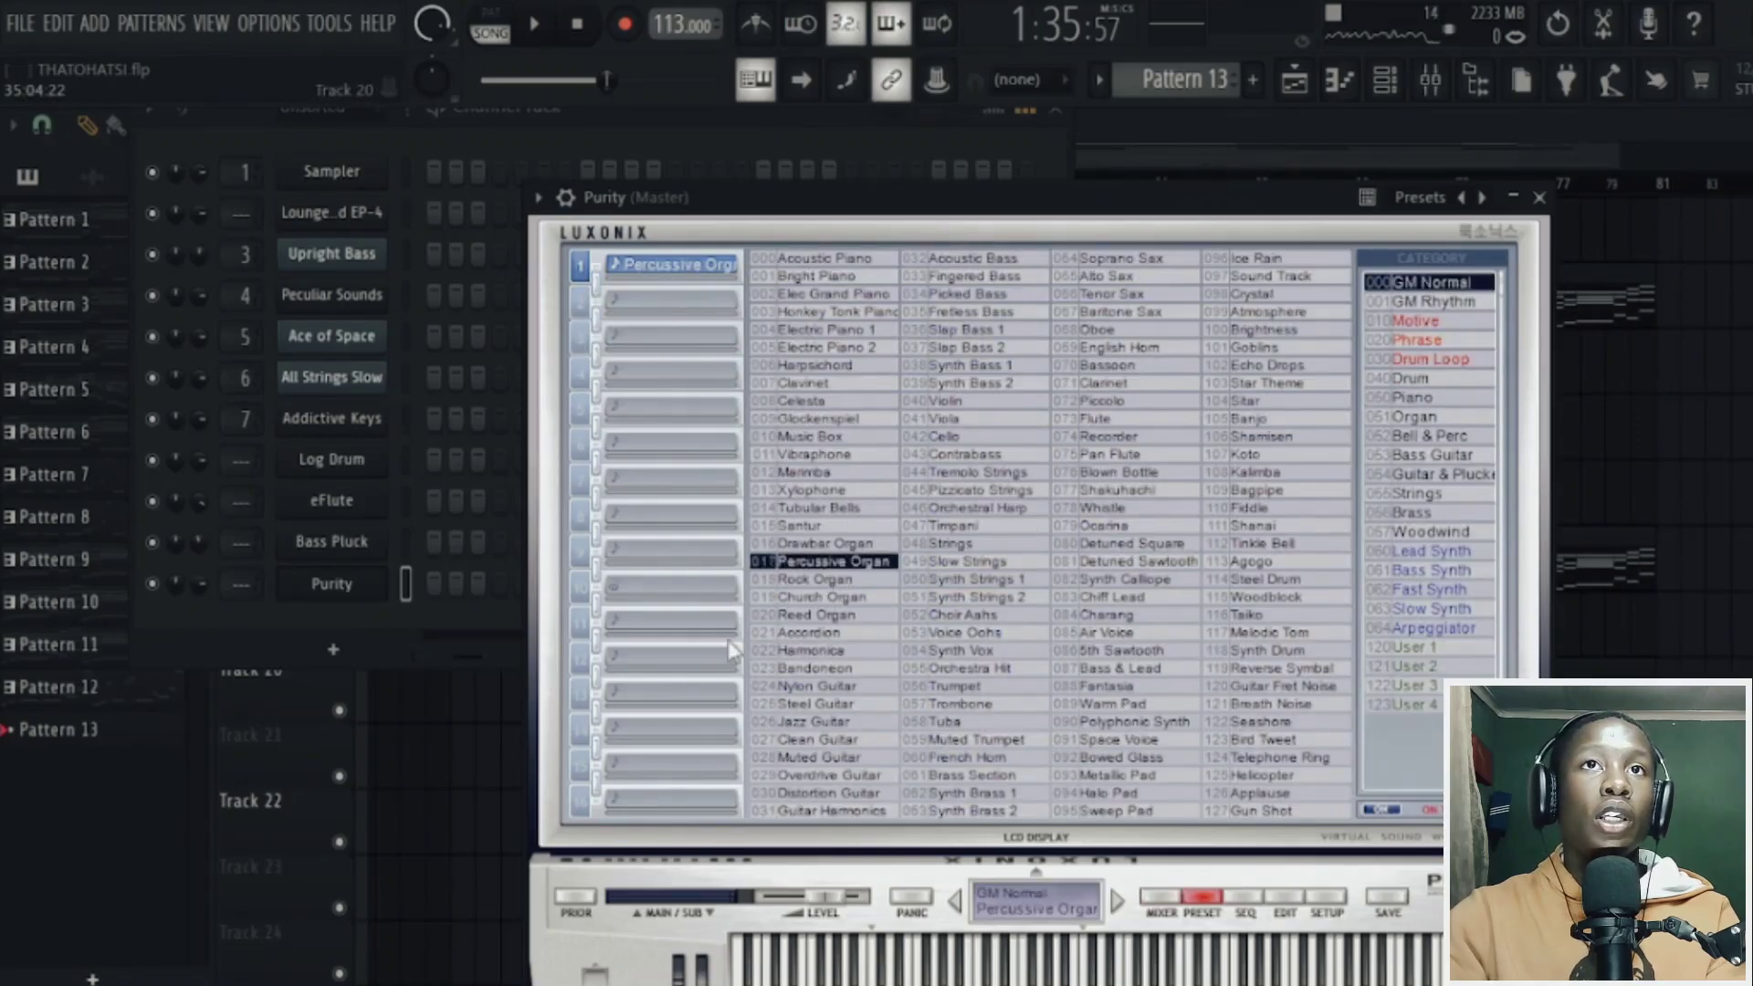
- Route the Purity channel to its own mixer track and add Fruity Reeverb 2 in effect slot 3
left_click(304, 646)
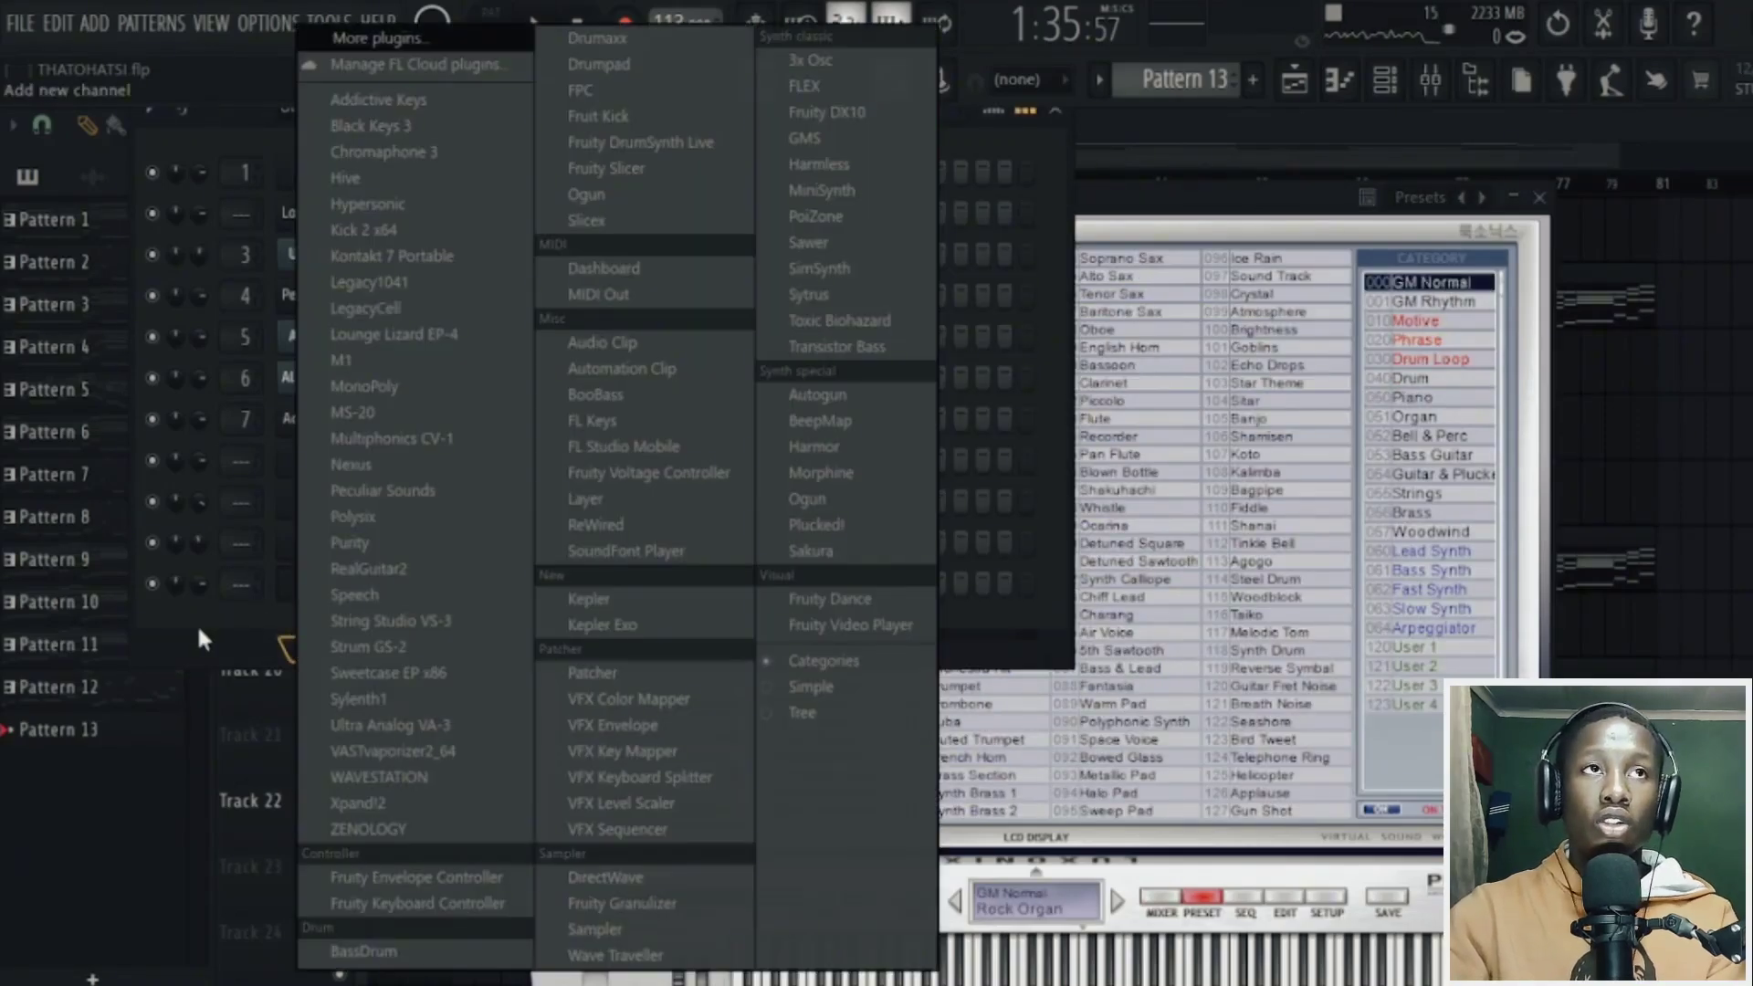
left_click(224, 623)
key("ctrl+l")
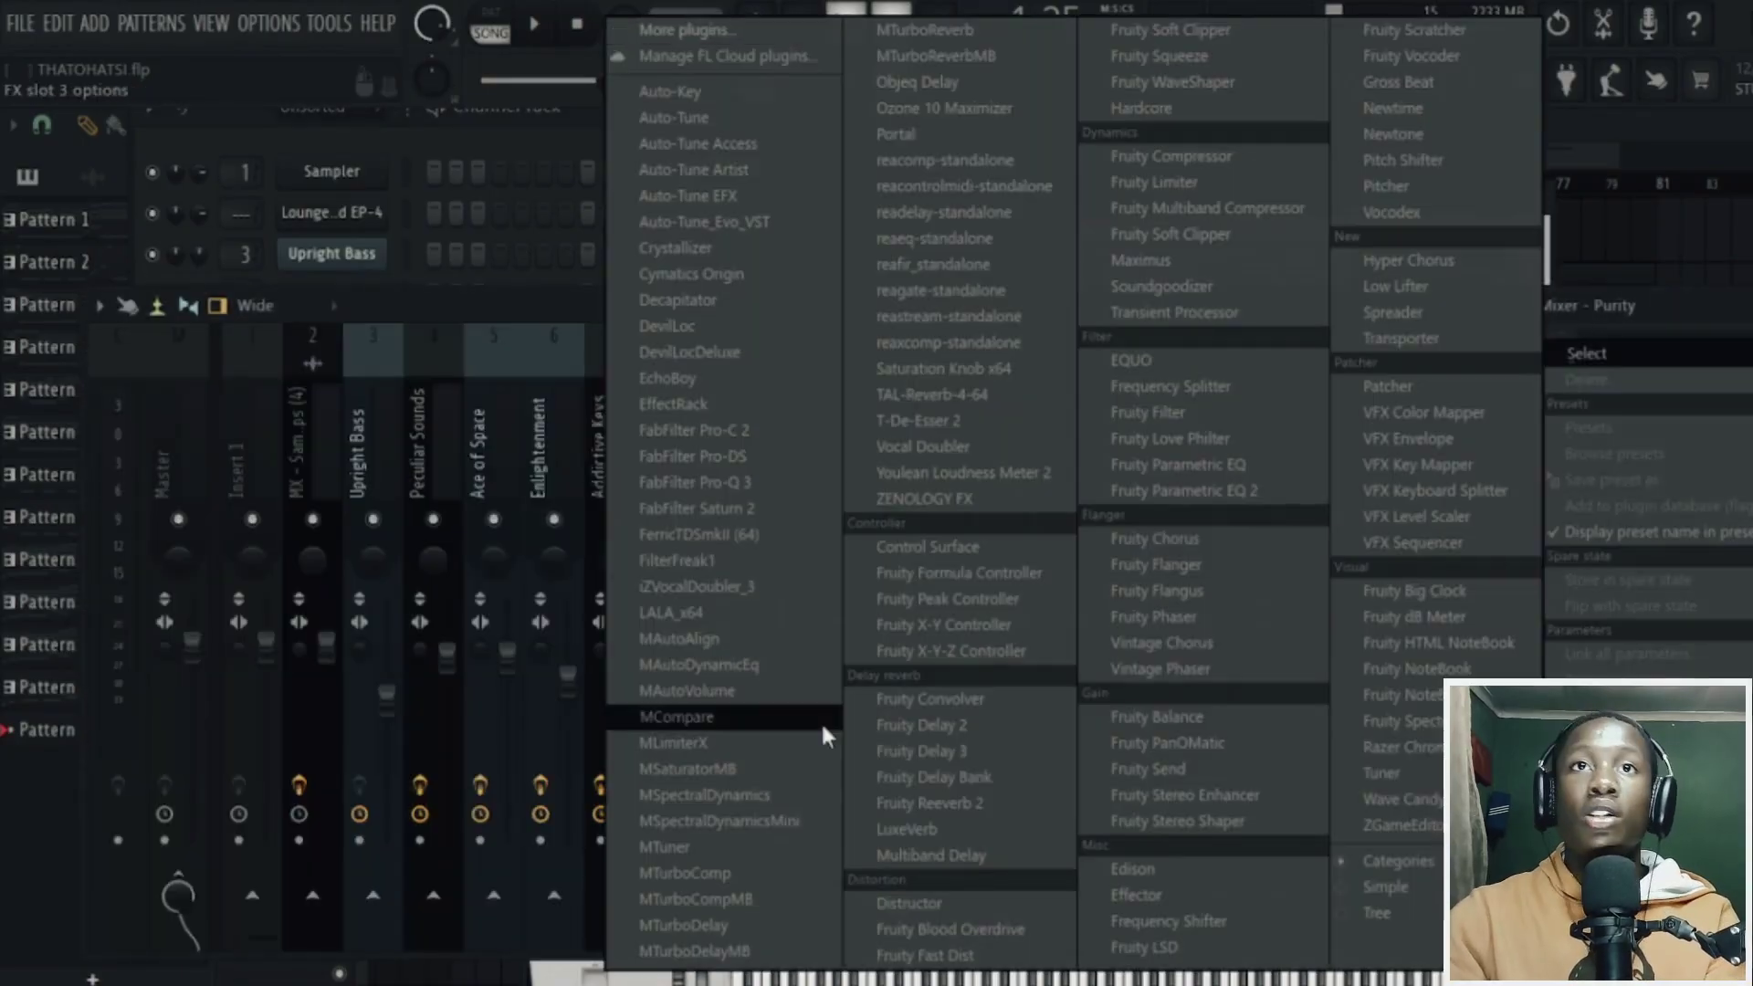
left_click(950, 782)
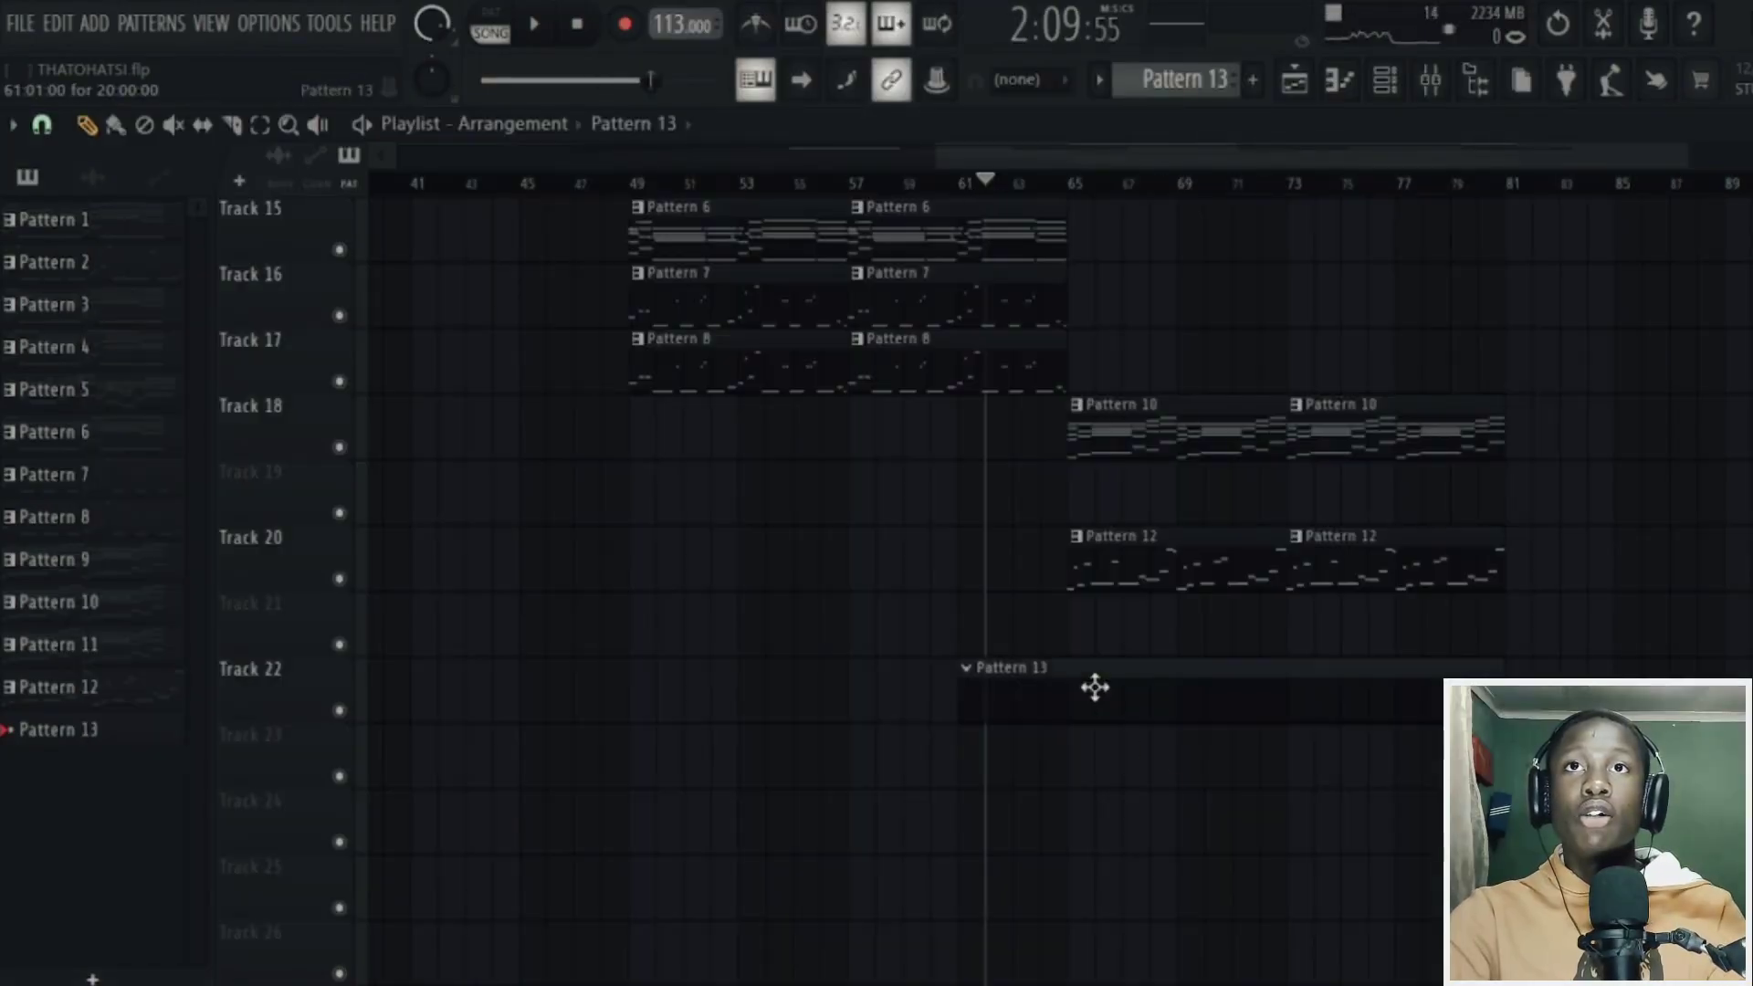
- Add Fruity Delay 3 in effect slot 4 of the Purity mixer track
left_click(1386, 82)
key("space")
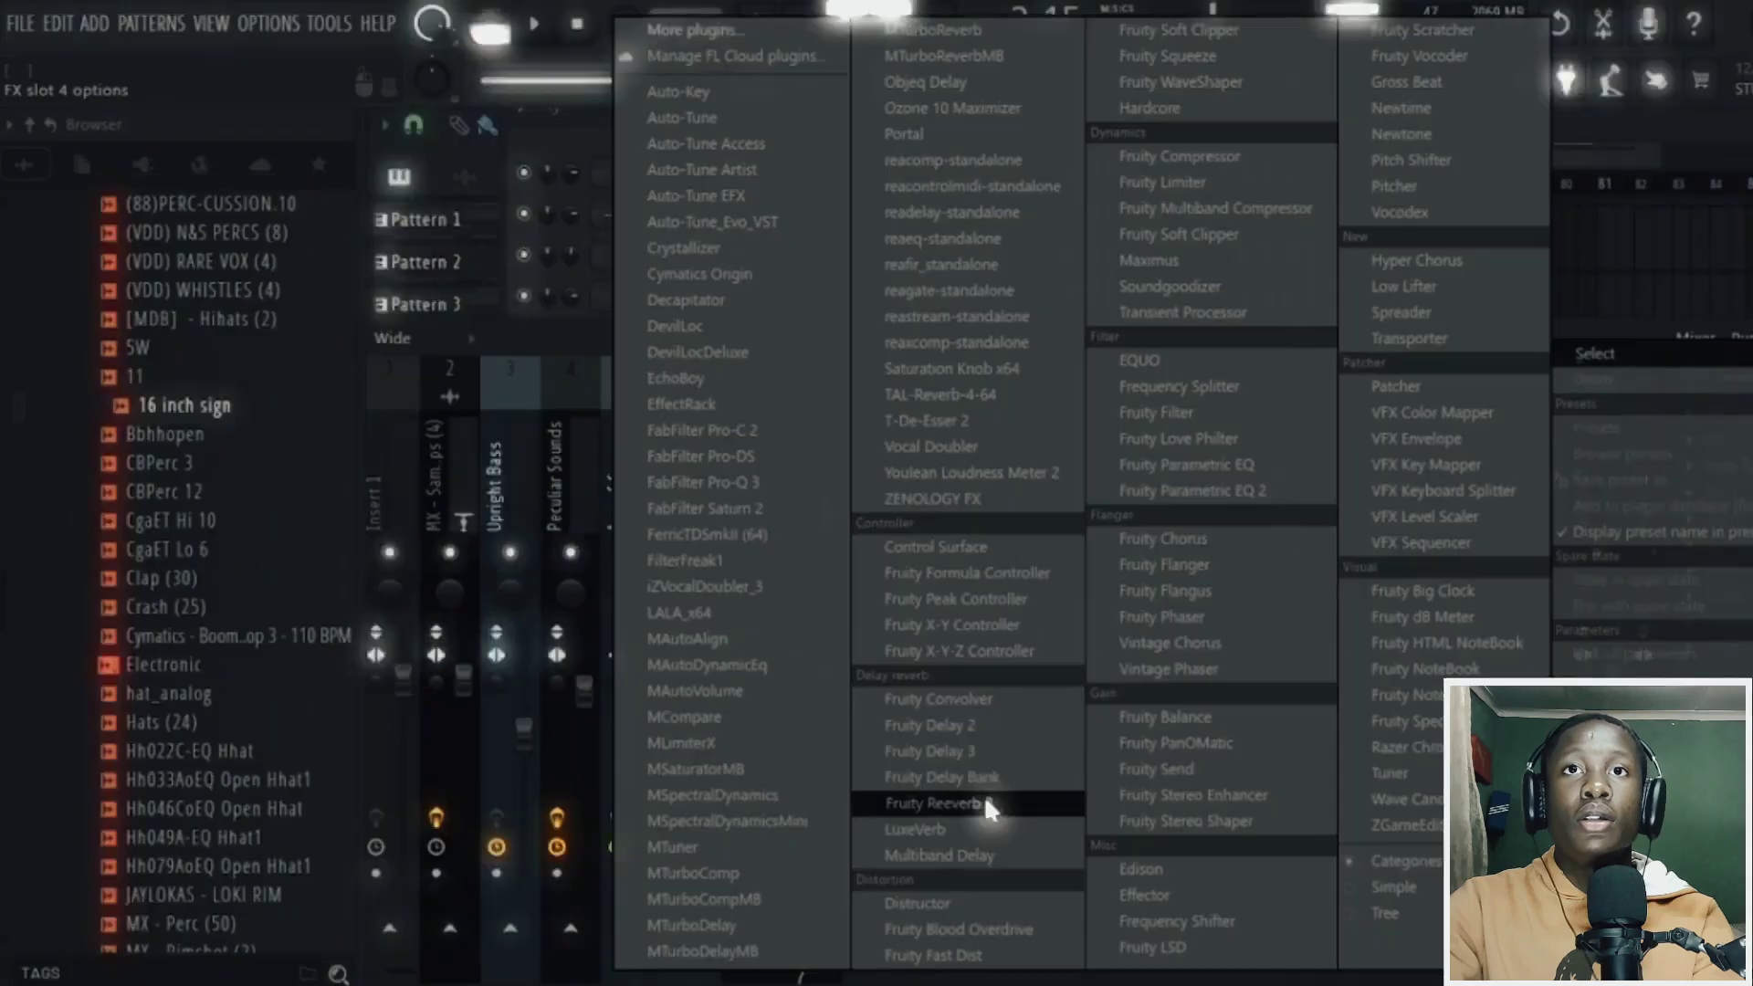
left_click(974, 743)
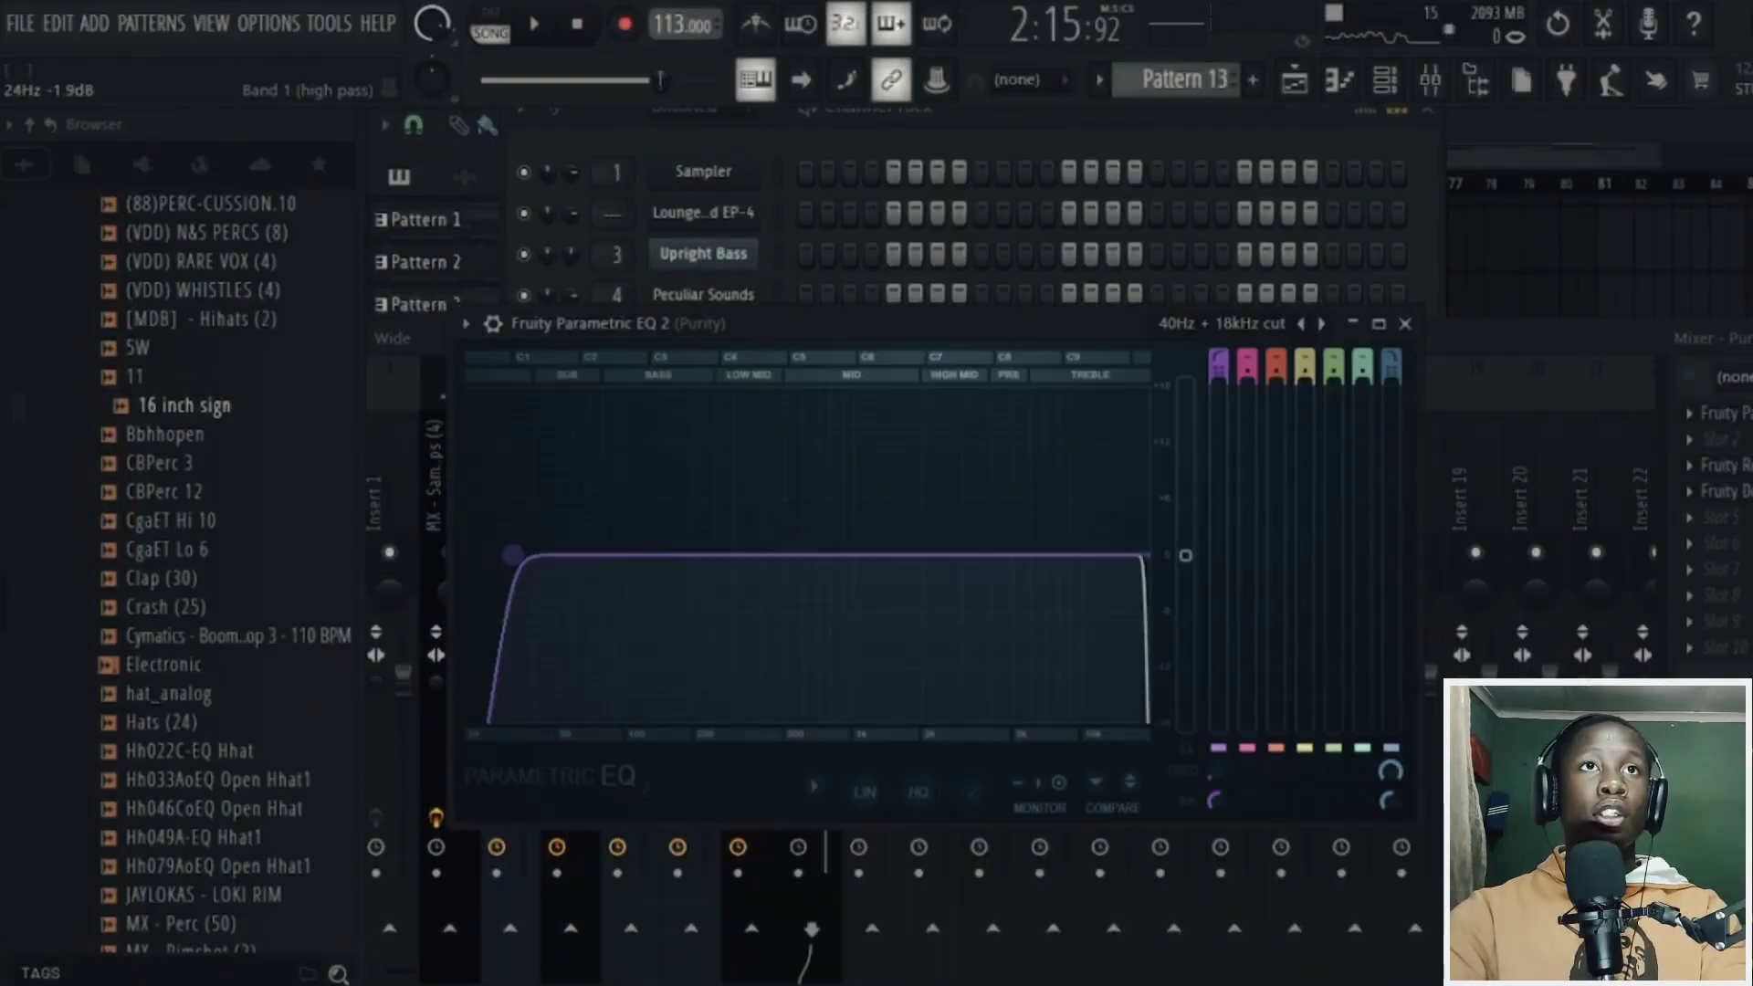
- Raise the high-pass cutoff in Purity's Parametric EQ 2 and lower the wet level in its Fruity Reeverb 2
left_click_drag(509, 559, 759, 554)
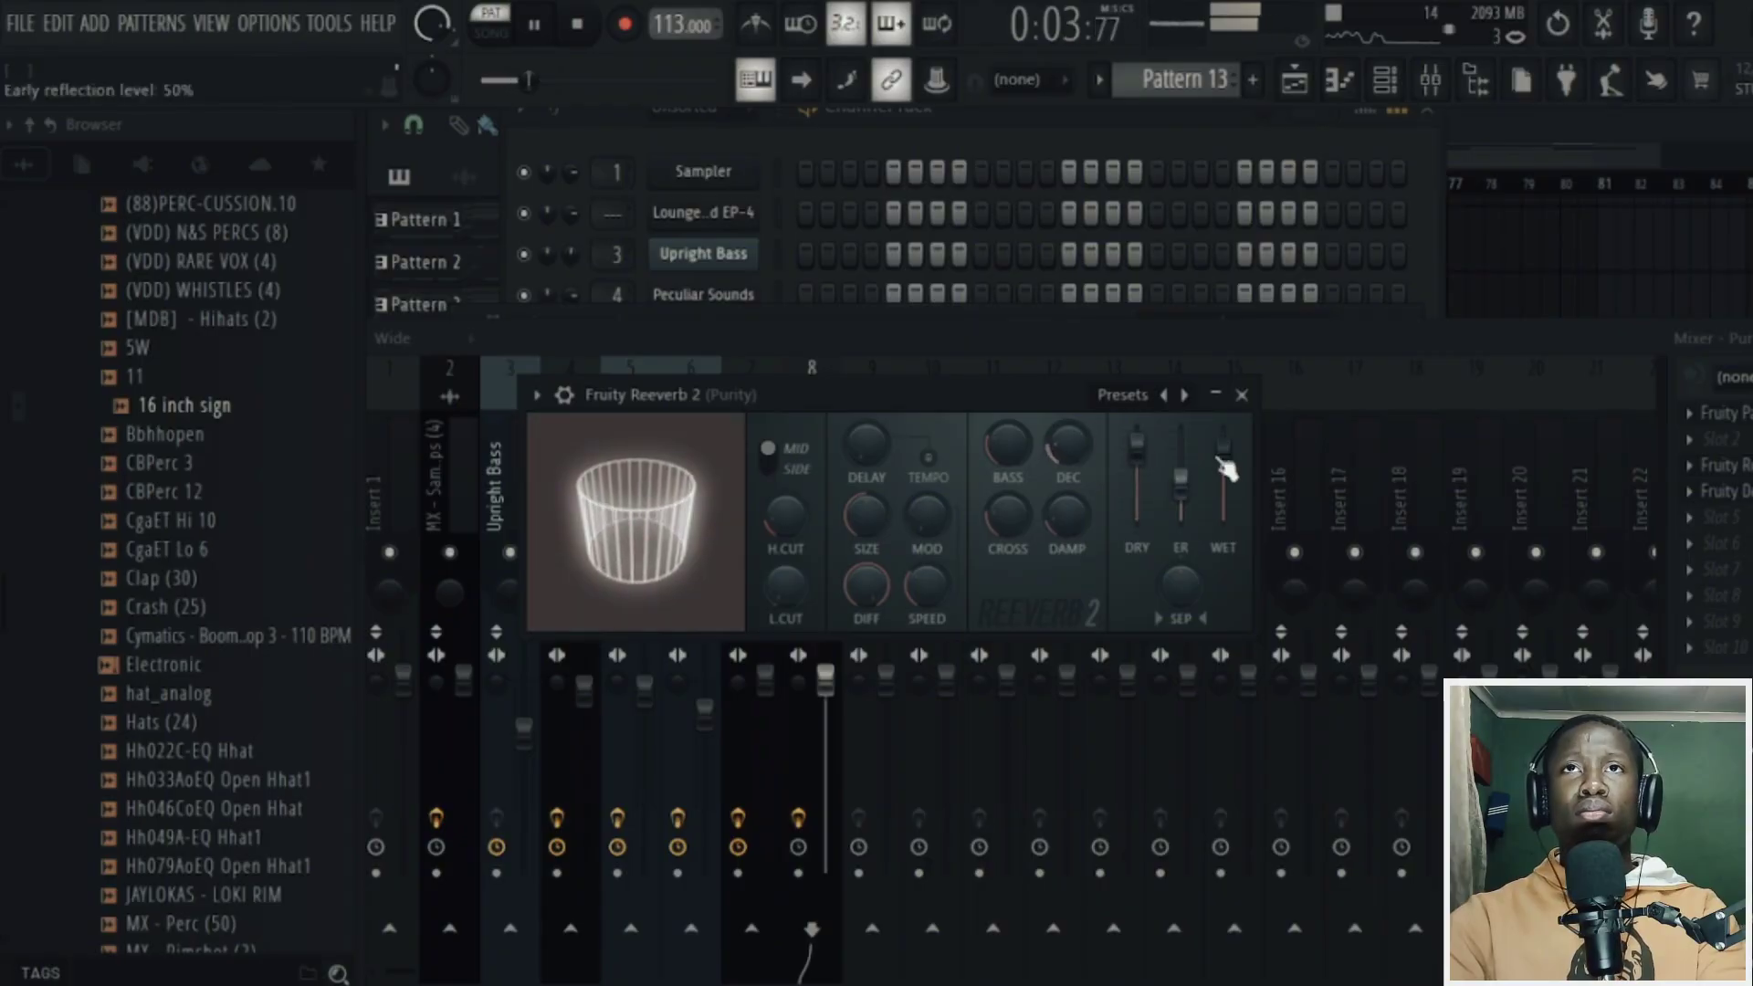
left_click_drag(1225, 462, 1223, 473)
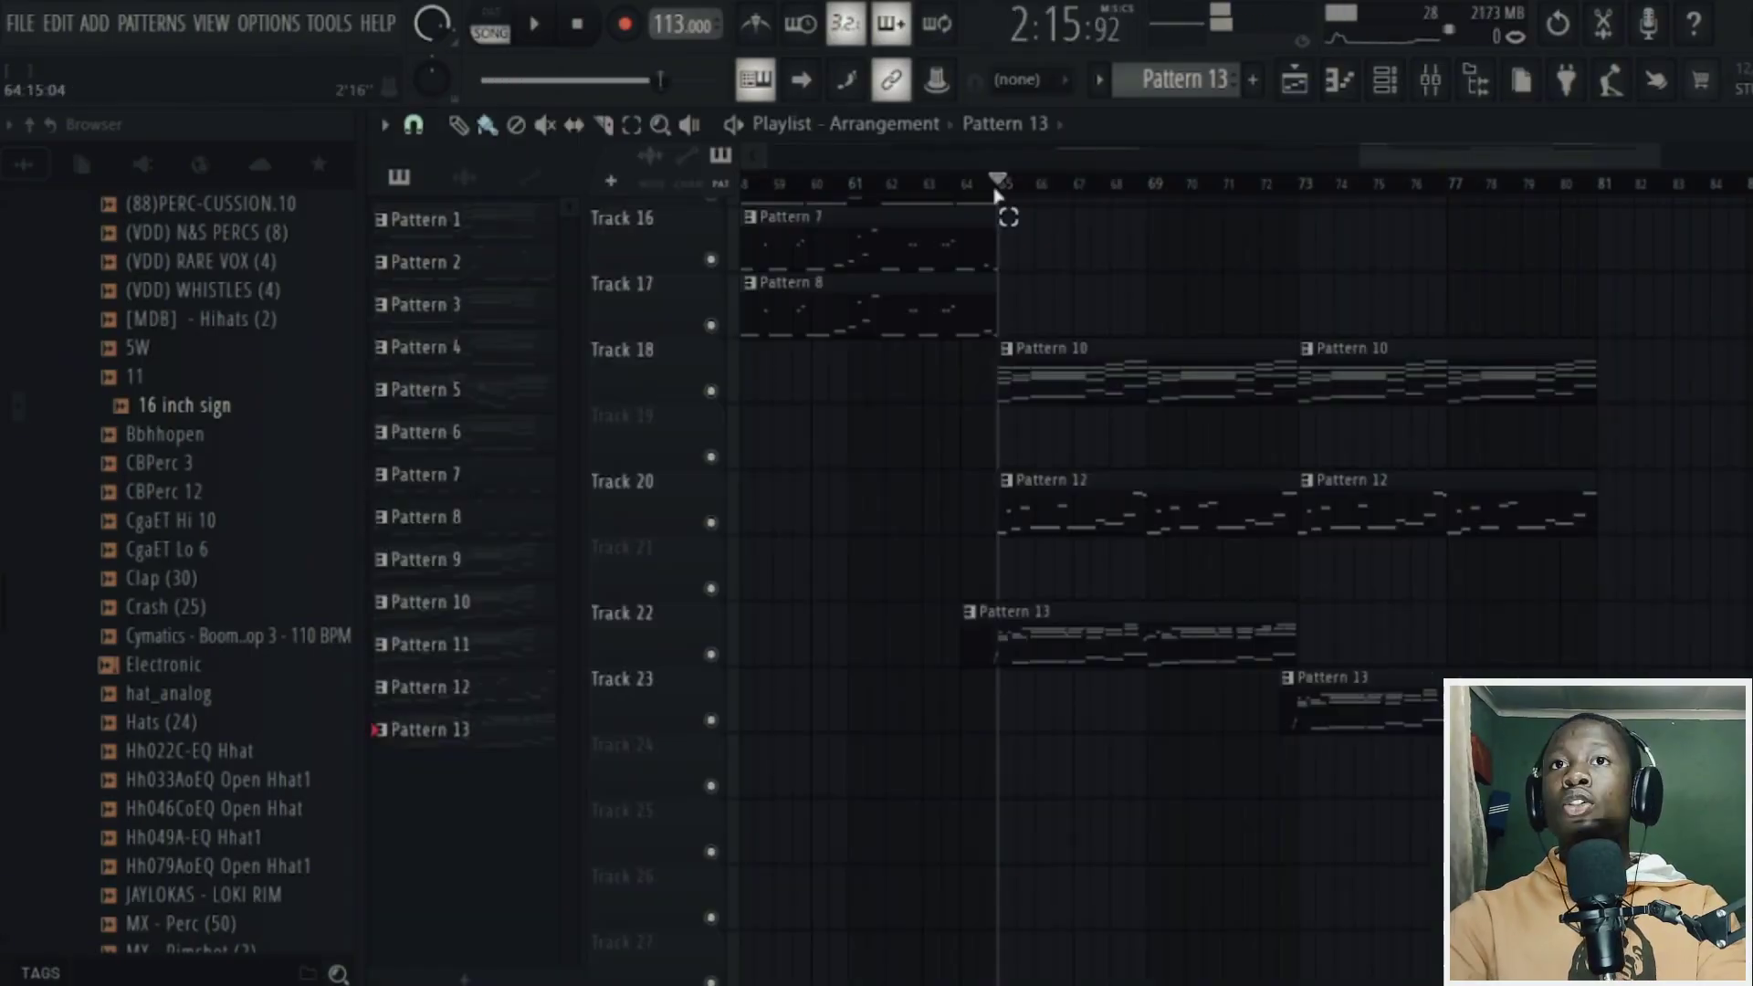
- Open Cymatics Origin on the Purity mixer track and review its Tape Drive Chorus settings
left_click(1430, 78)
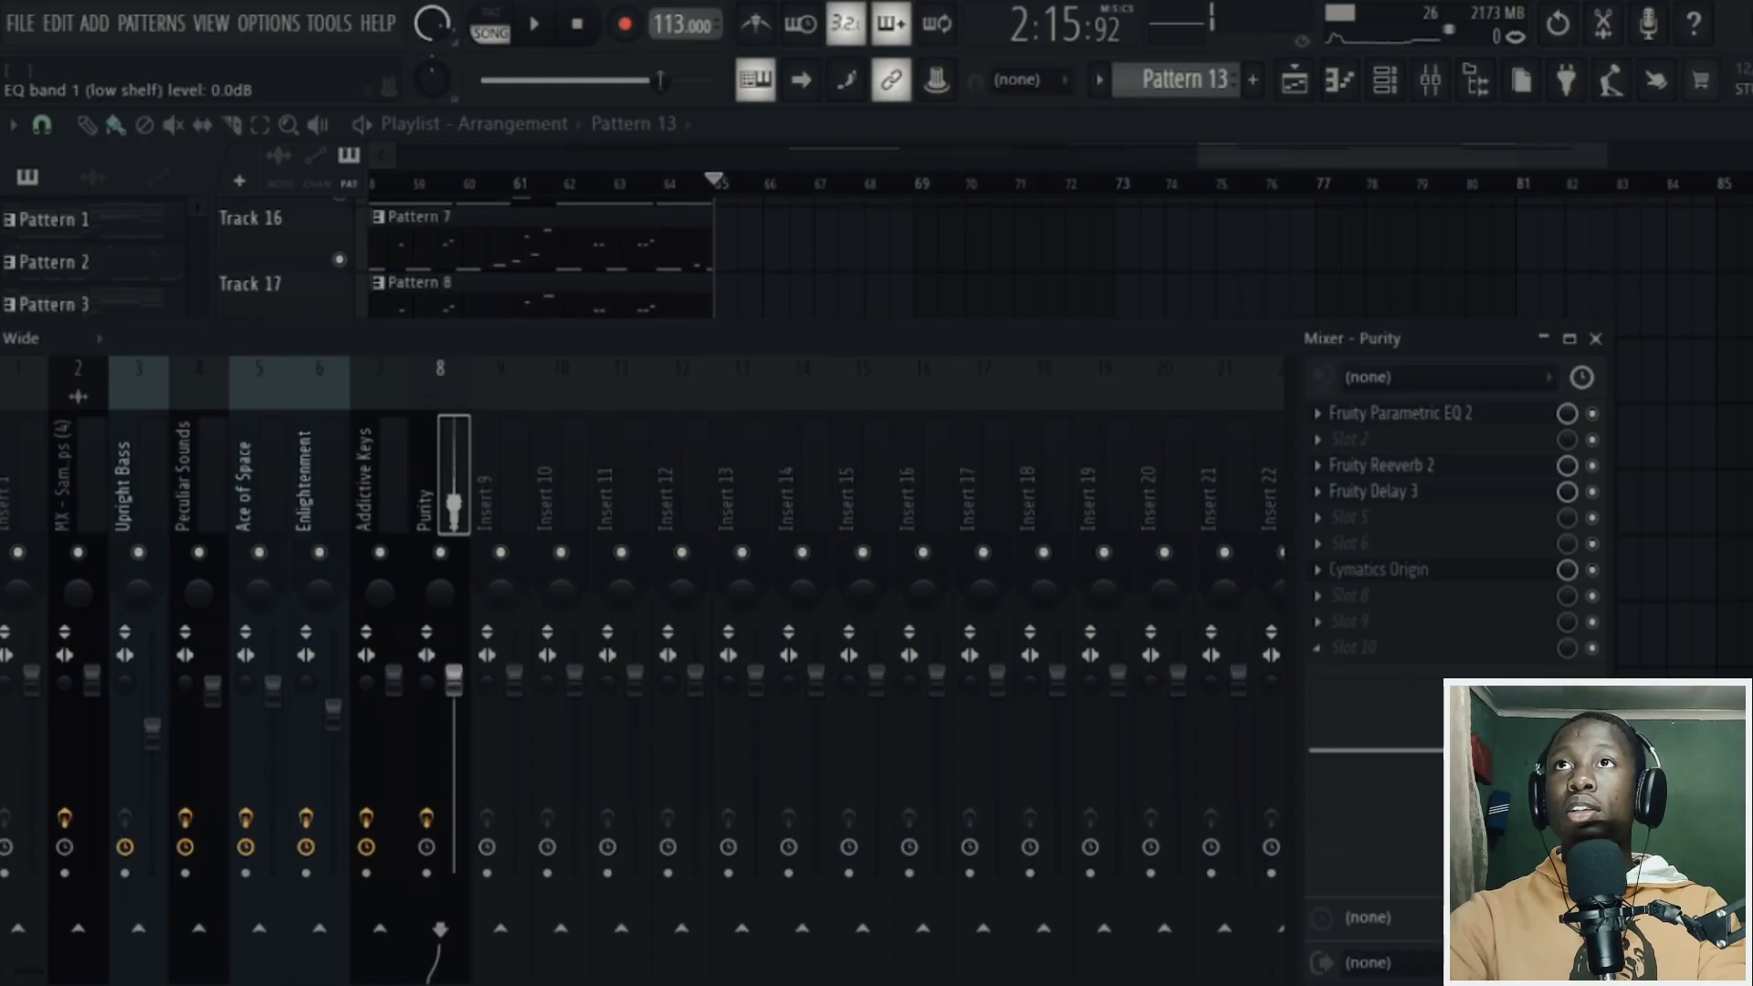
left_click(1415, 572)
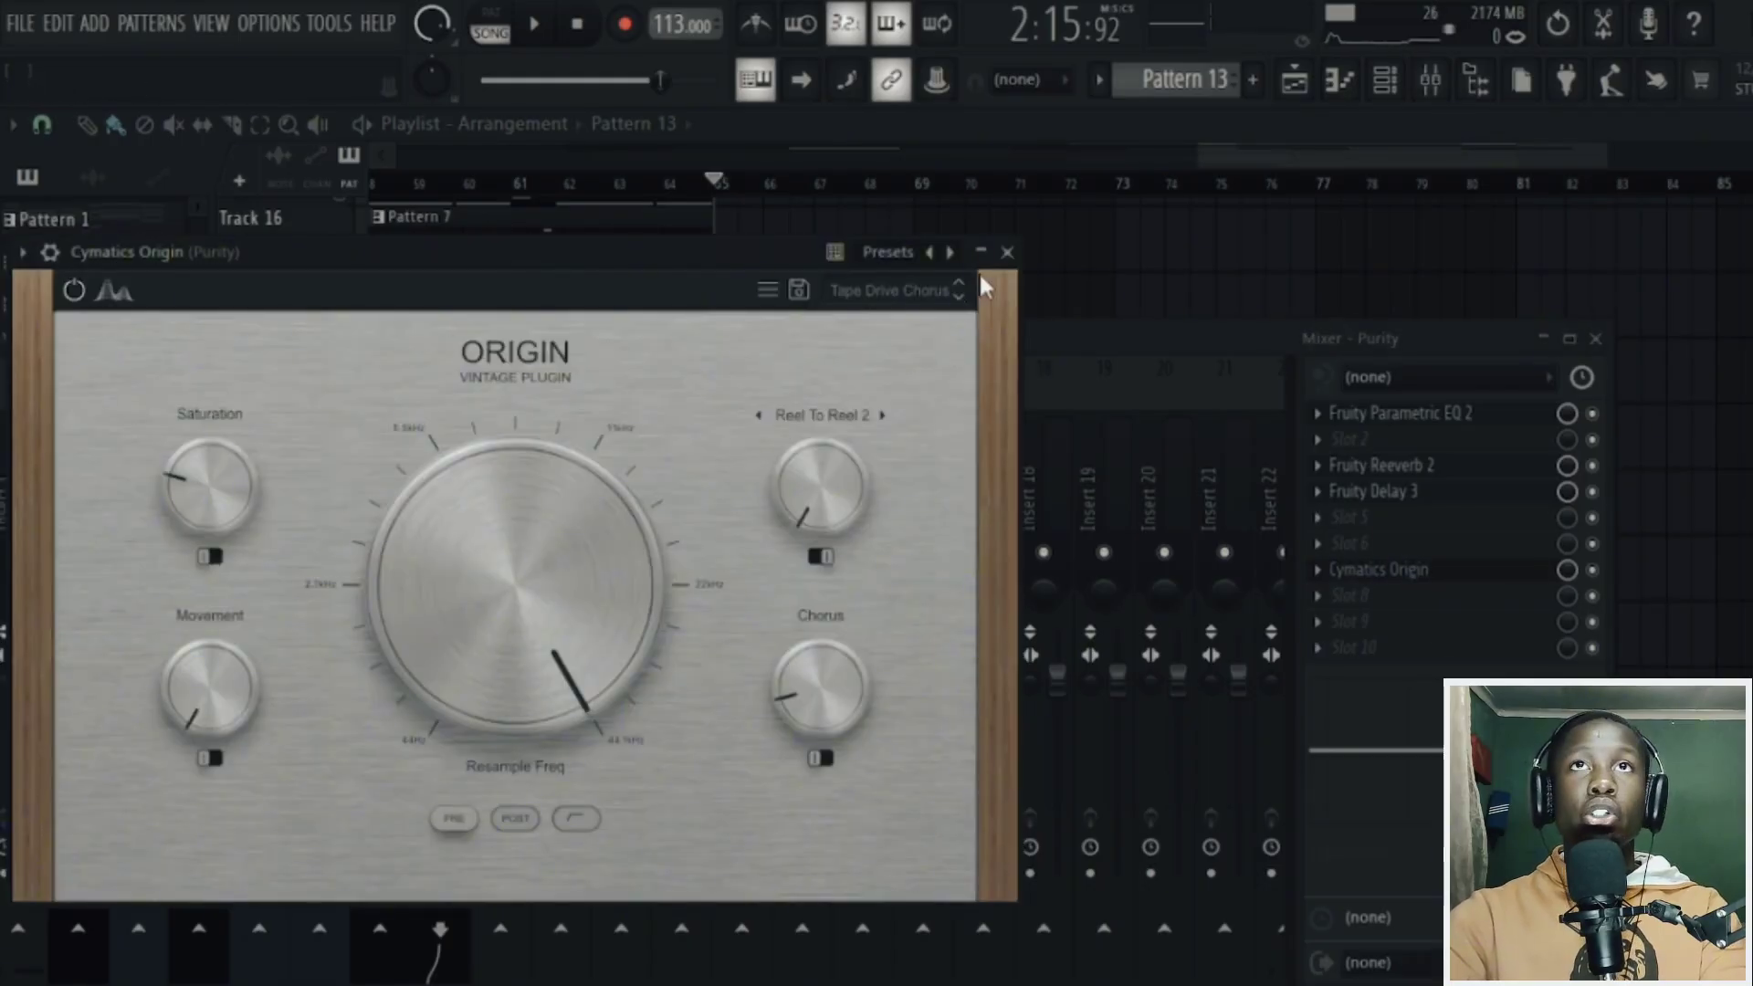
left_click_drag(747, 274, 879, 255)
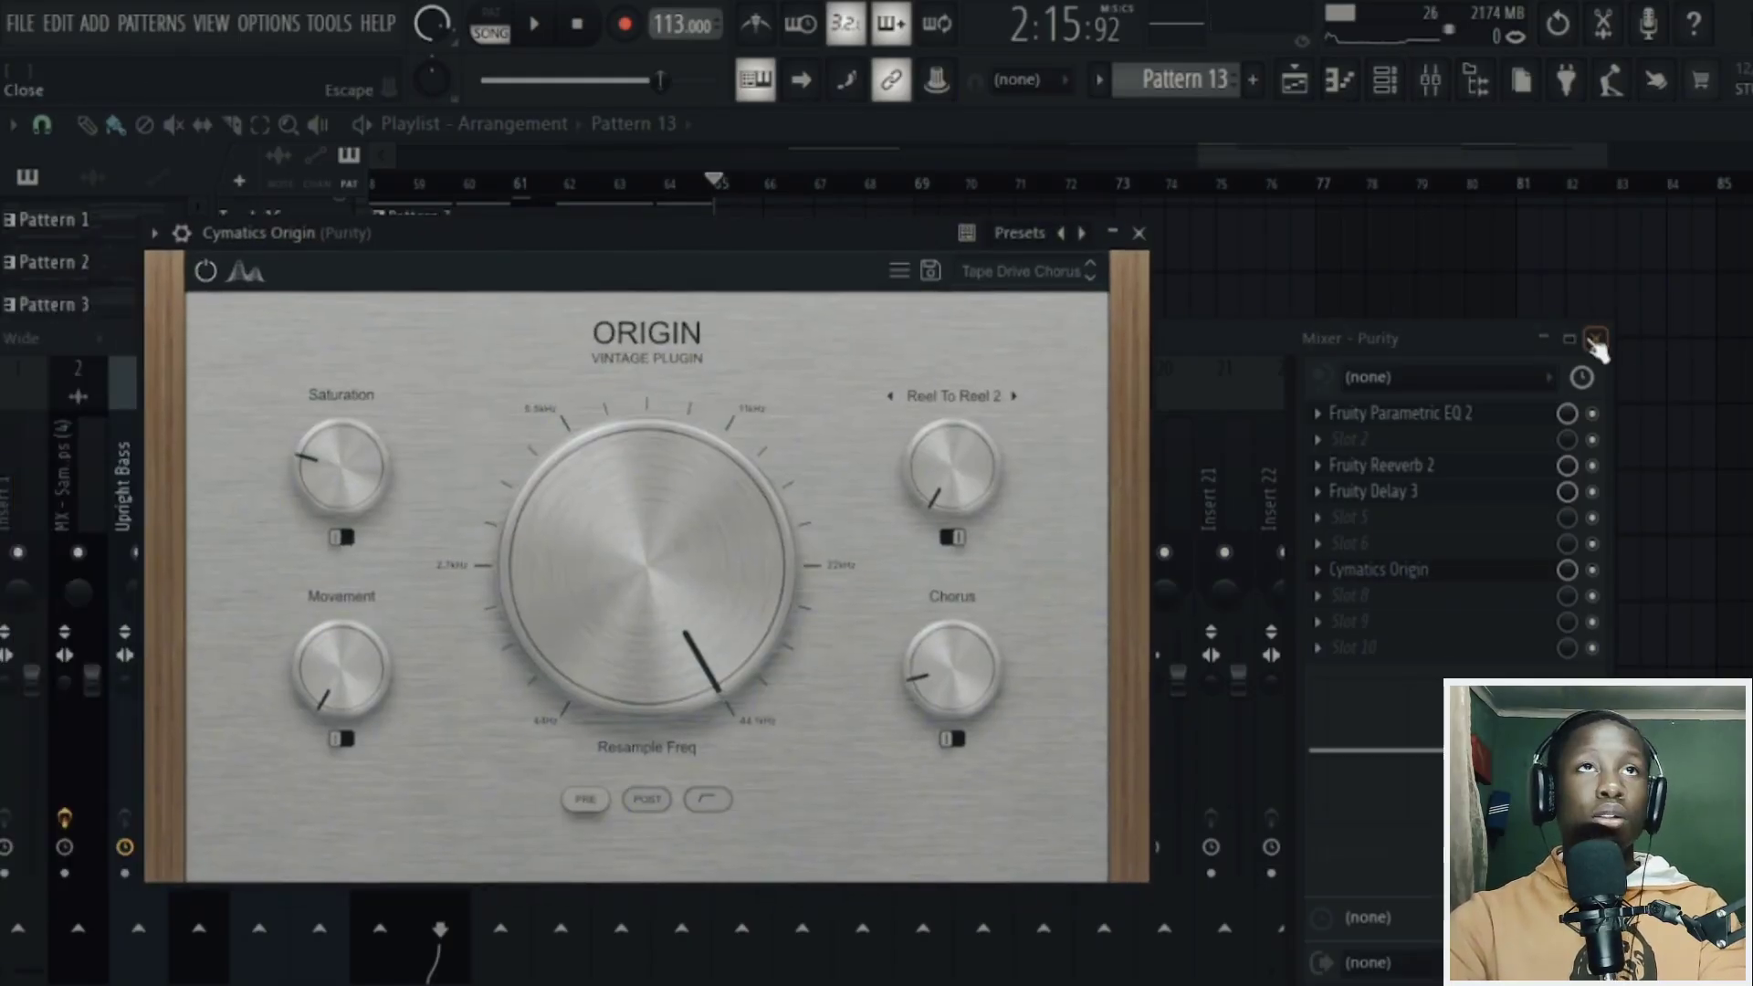
left_click(1065, 373)
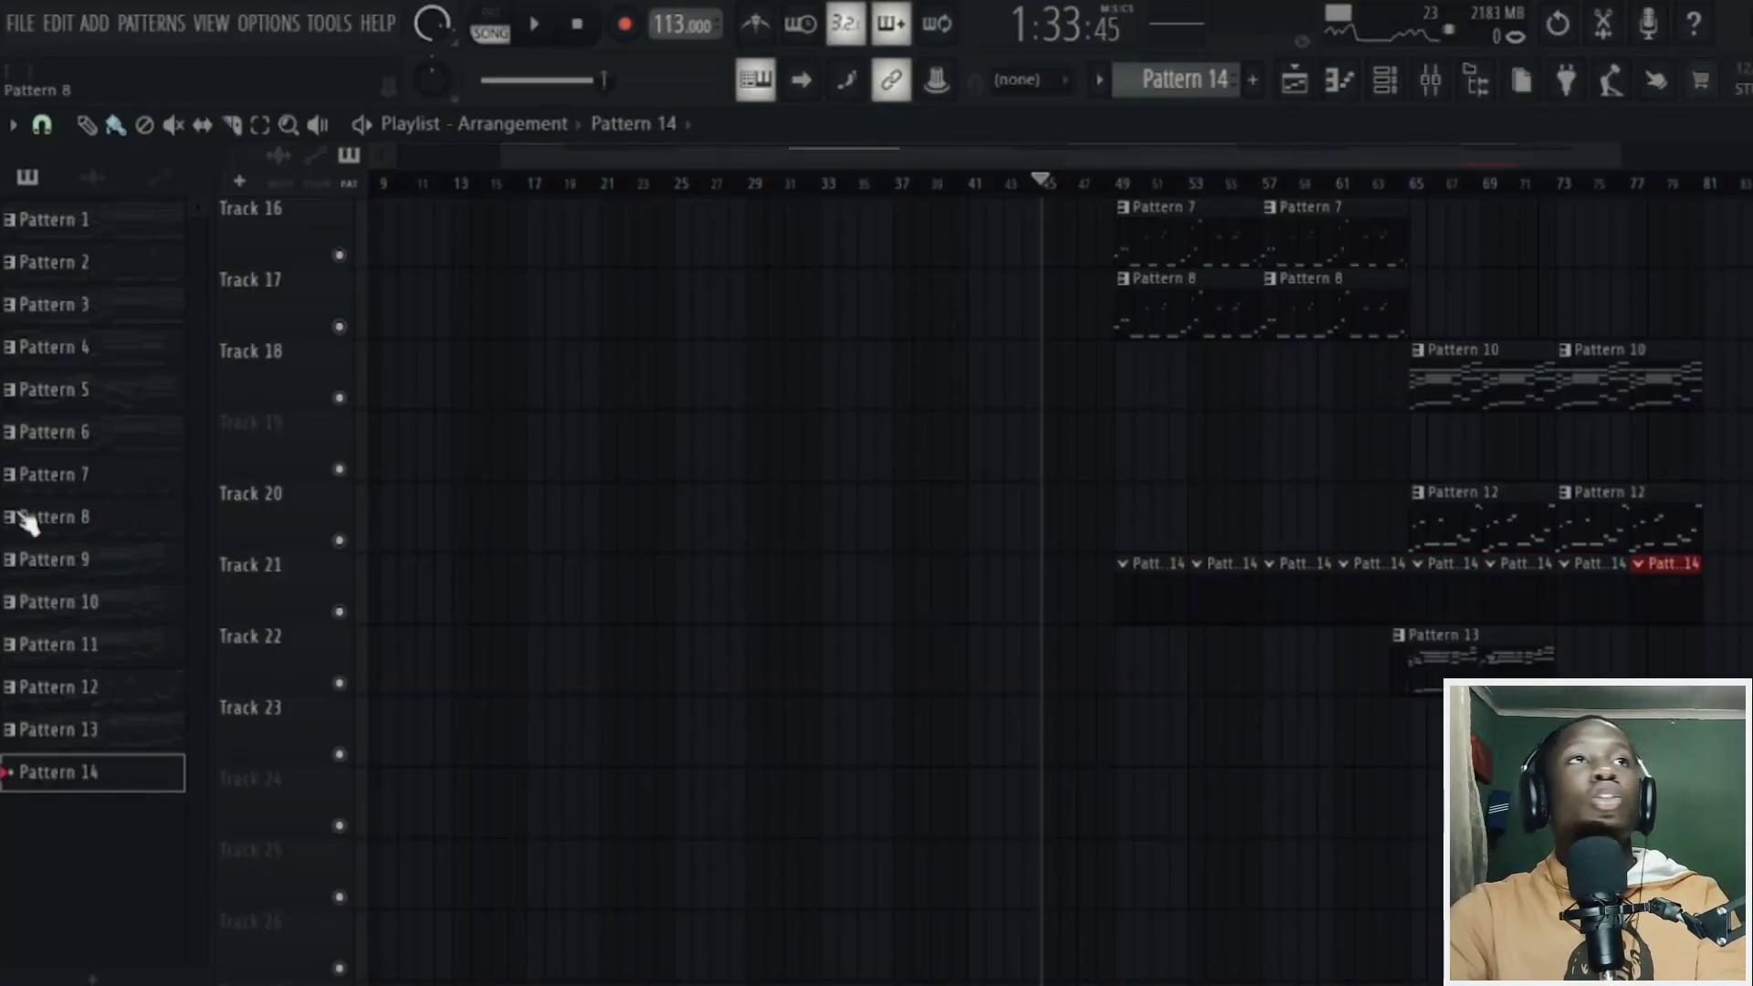
- Find the Sk(snare)4 sample in the Snare folder and use it for a four-bar C5 snare rhythm in Pattern 14
left_click(1472, 79)
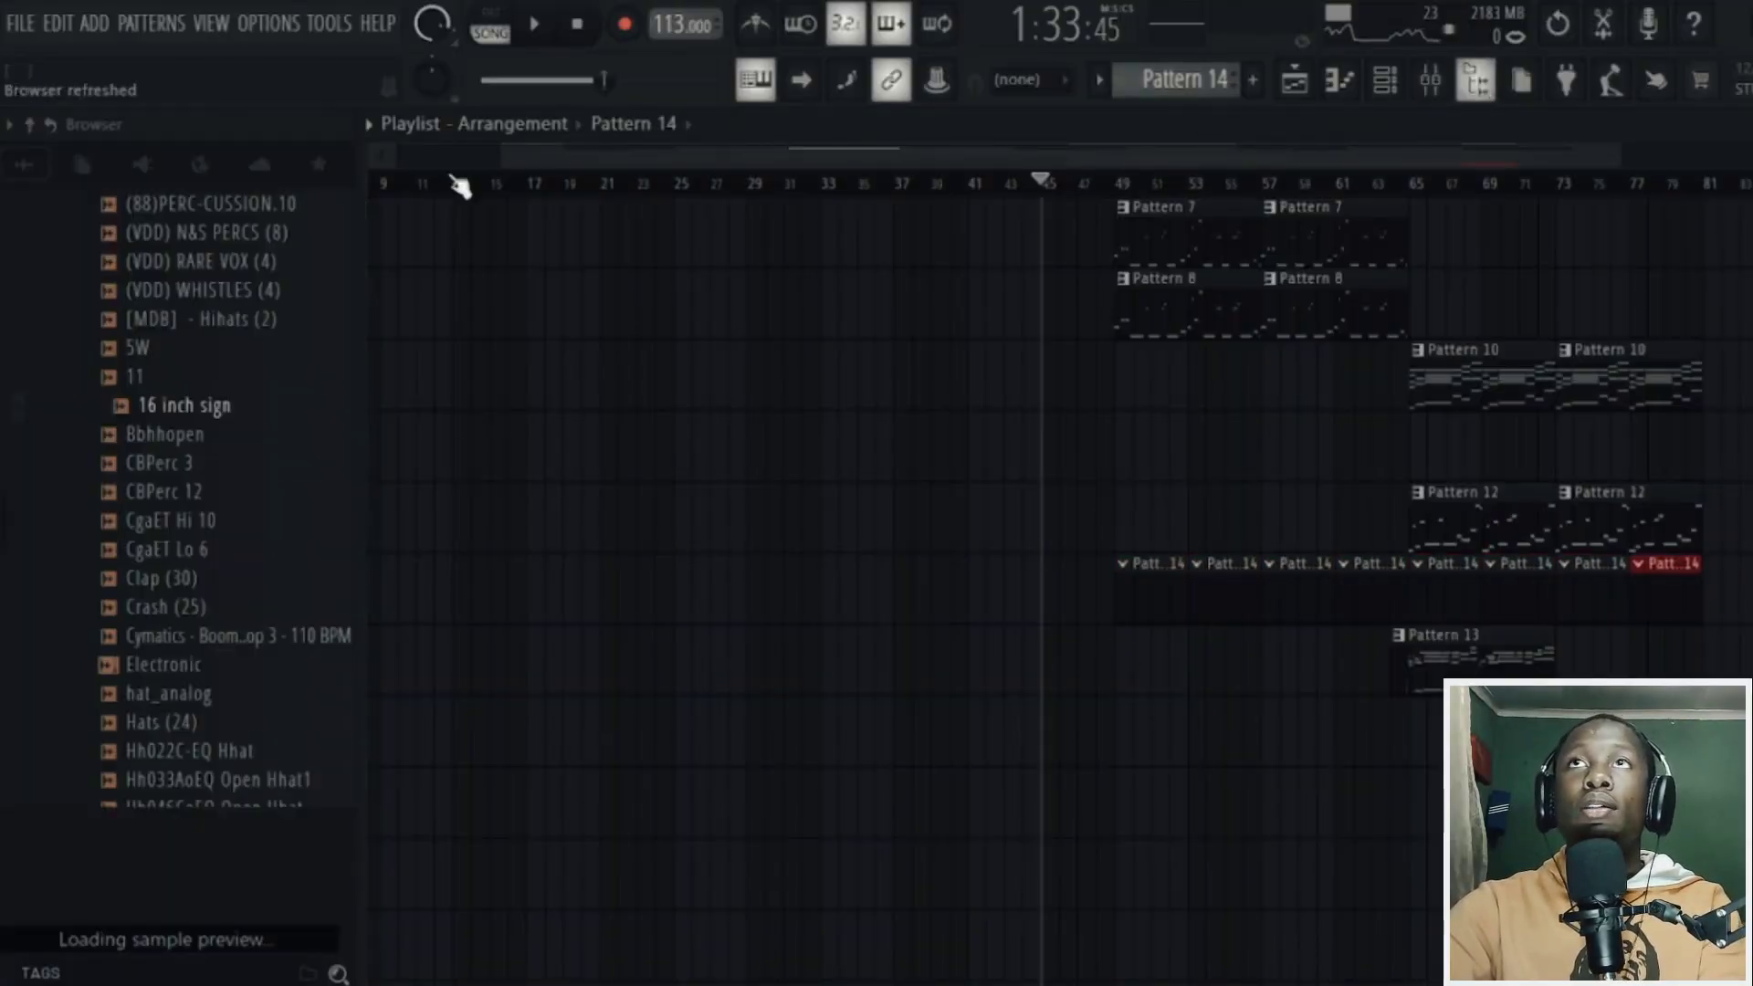
scroll(157, 631, "up", 5)
scroll(164, 470, "down", 10)
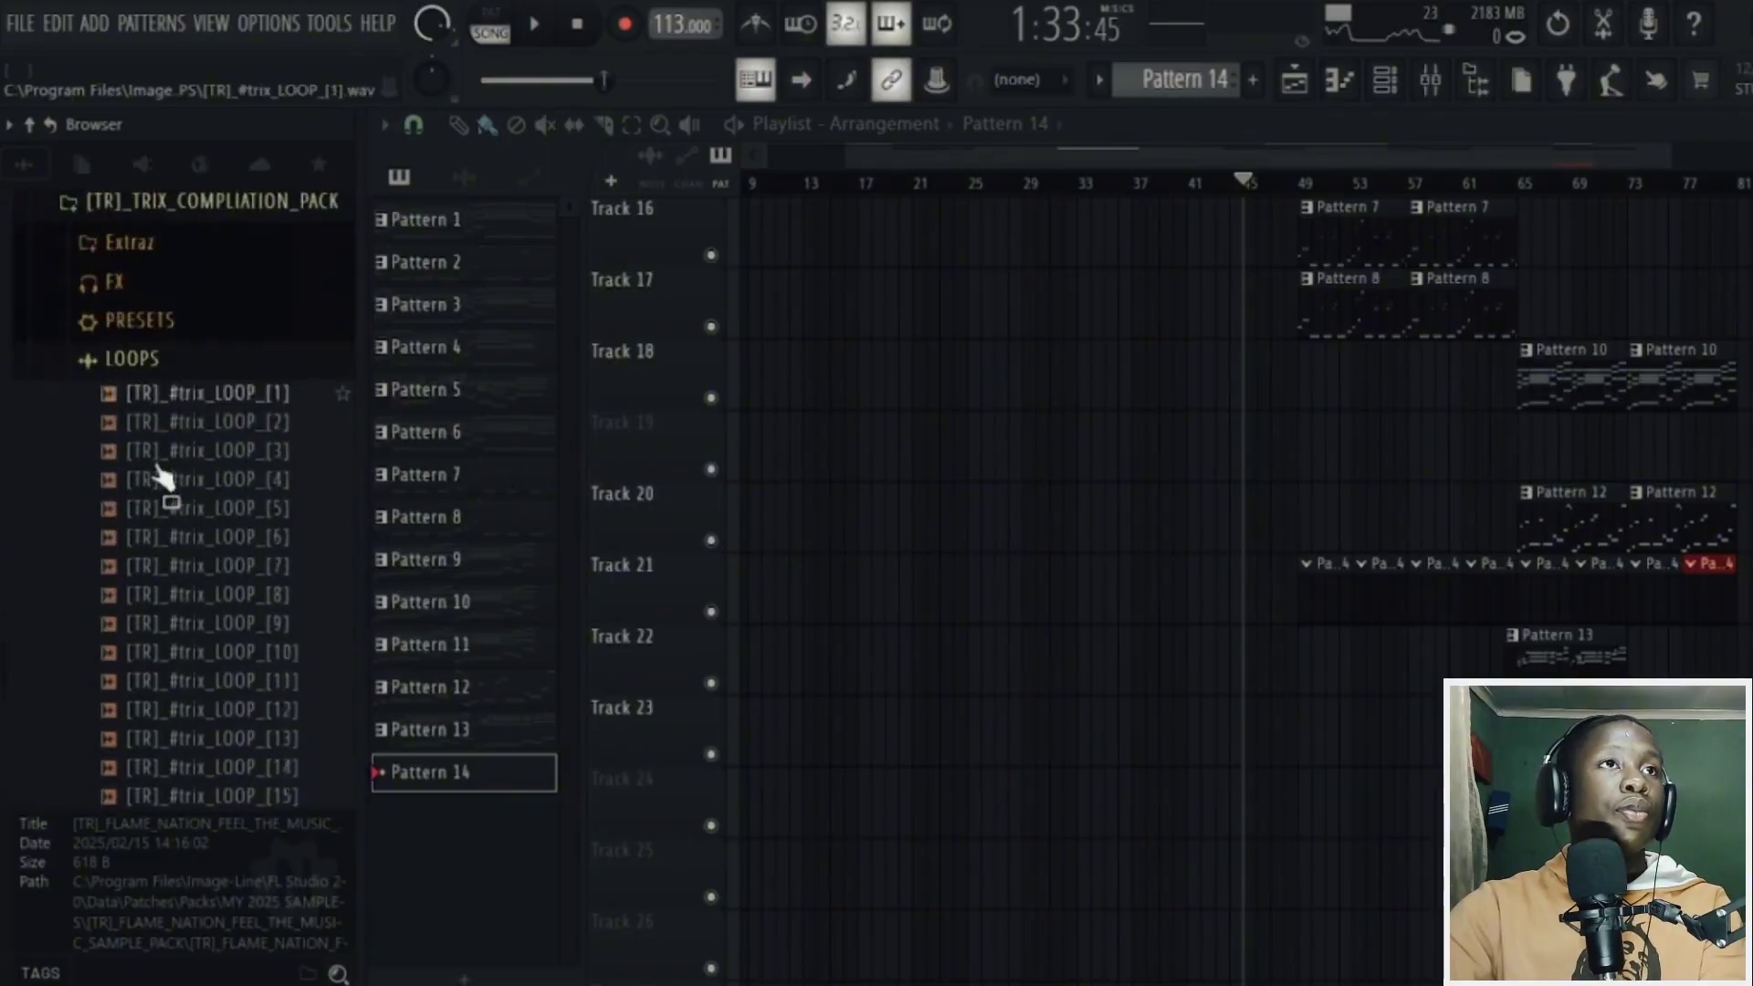
scroll(133, 474, "up", 2)
scroll(132, 473, "up", 15)
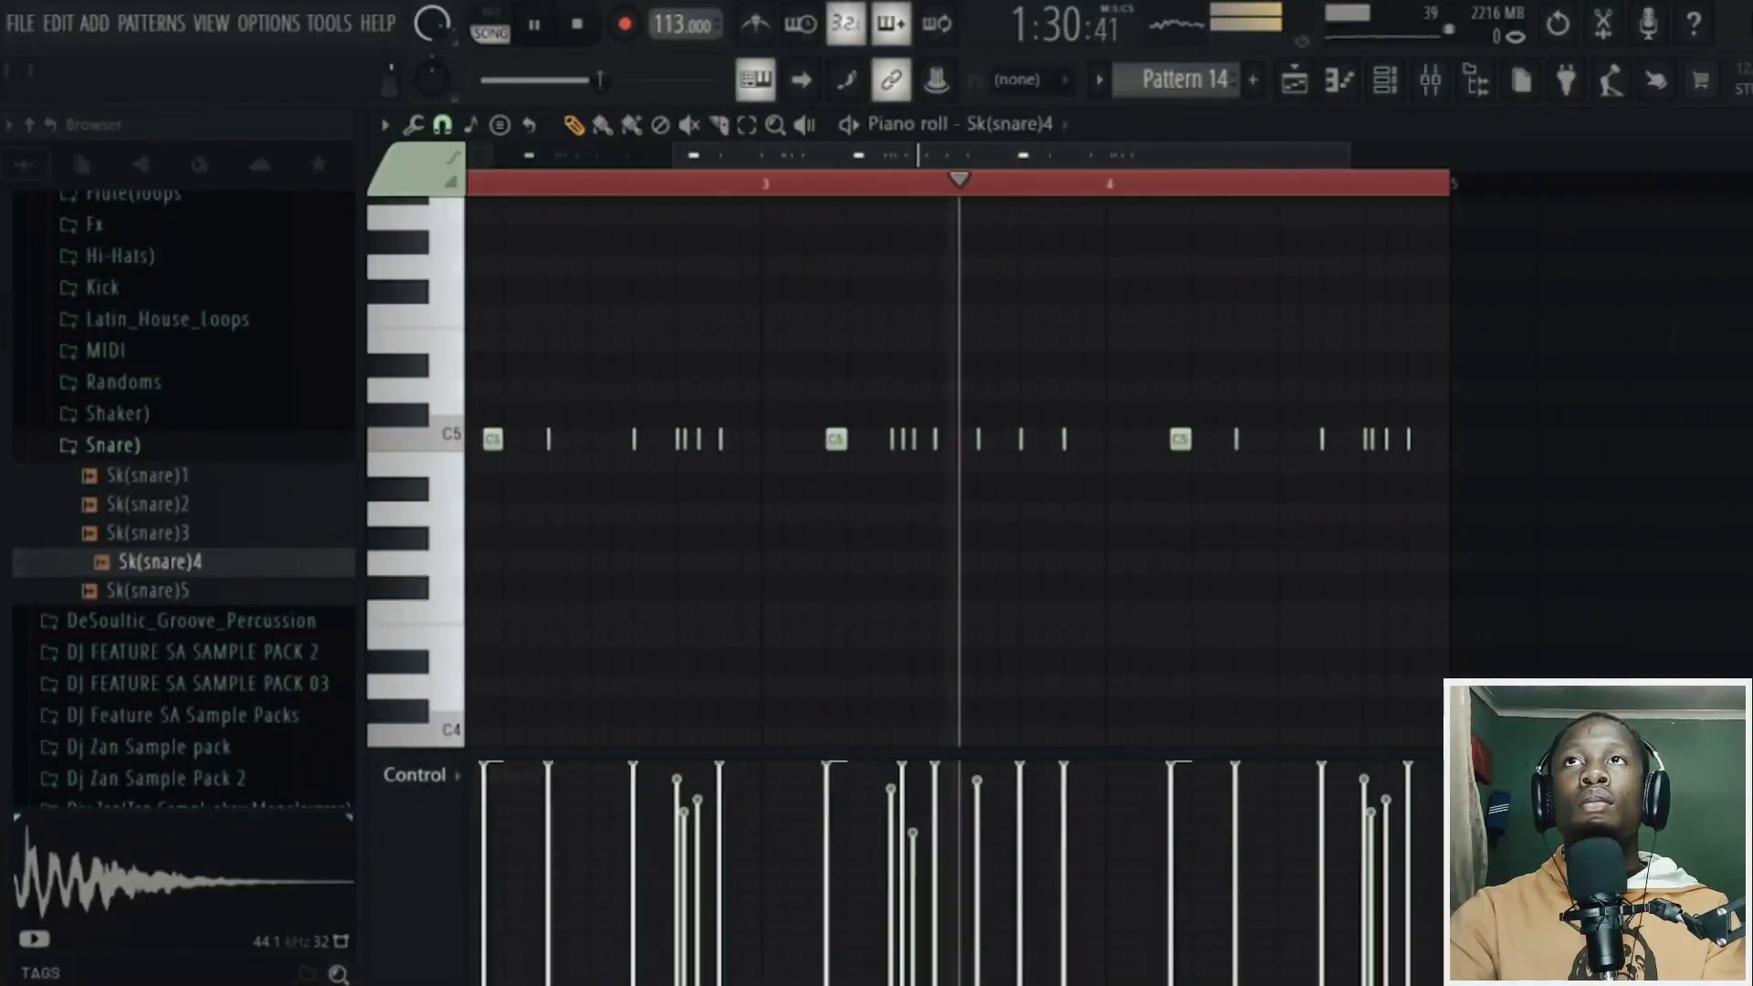
key("ctrl+a")
- Delete the Pattern 14 clips between bars 41 and 53 on Track 21
left_click(1294, 79)
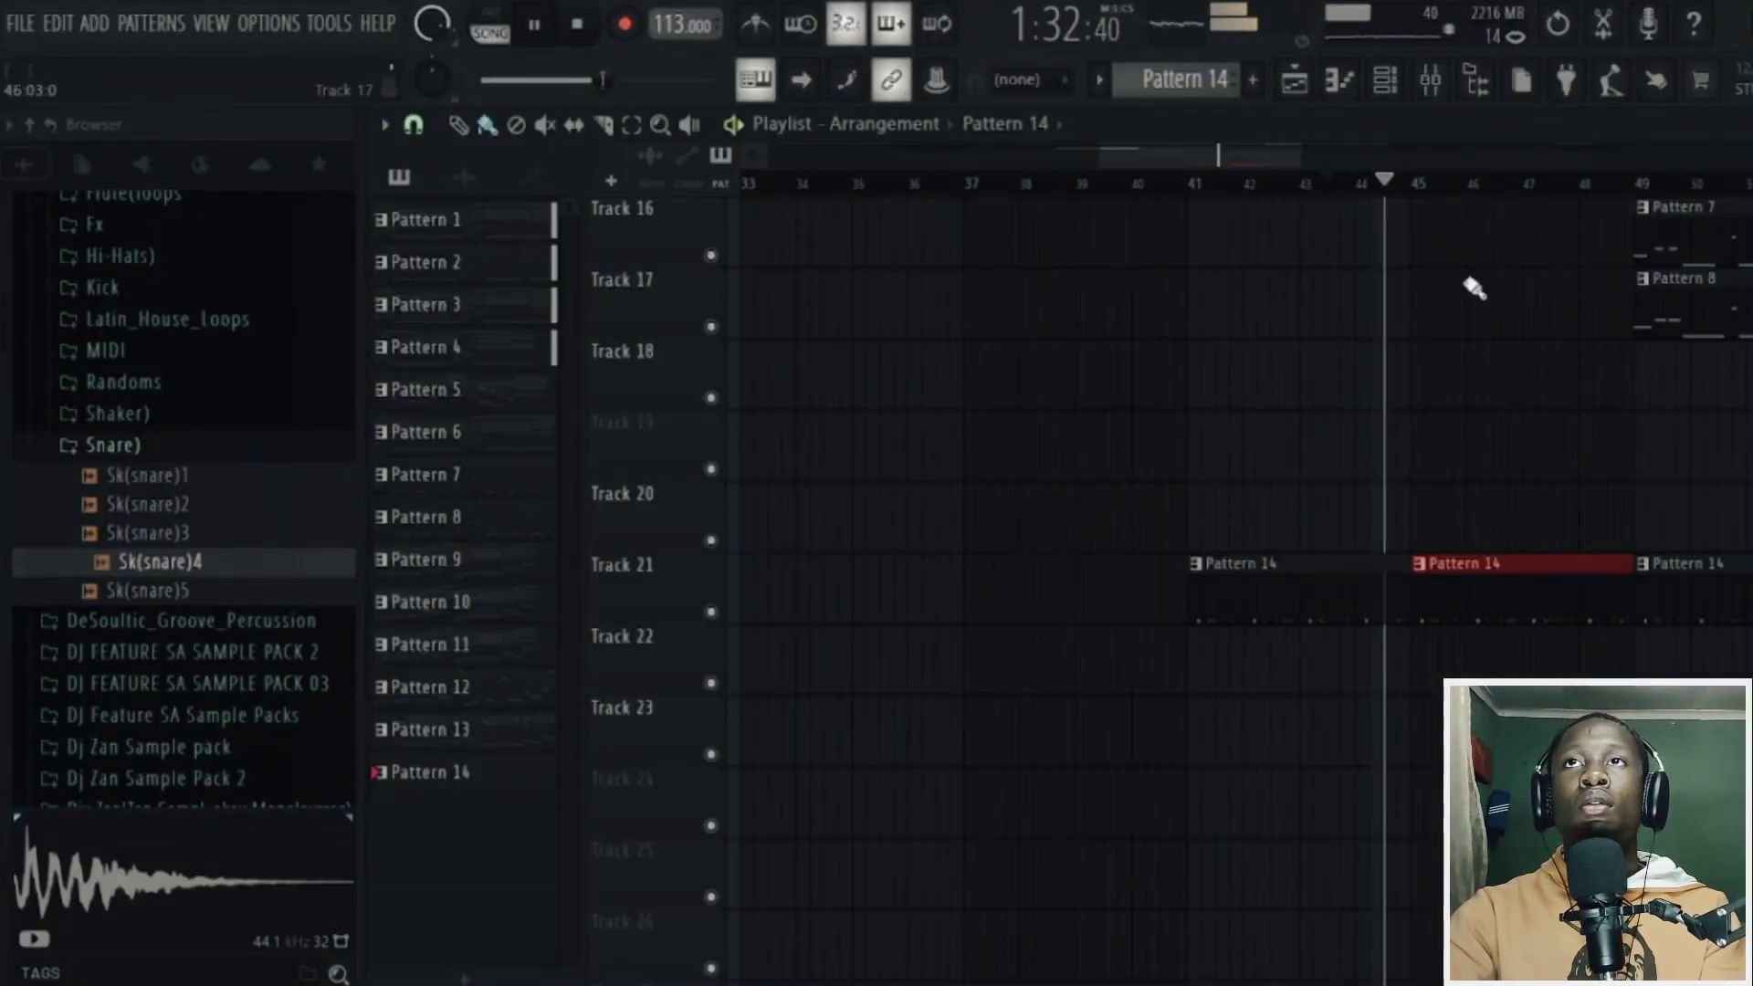
scroll(1283, 158, "down", 2)
left_click_drag(1140, 582, 810, 584)
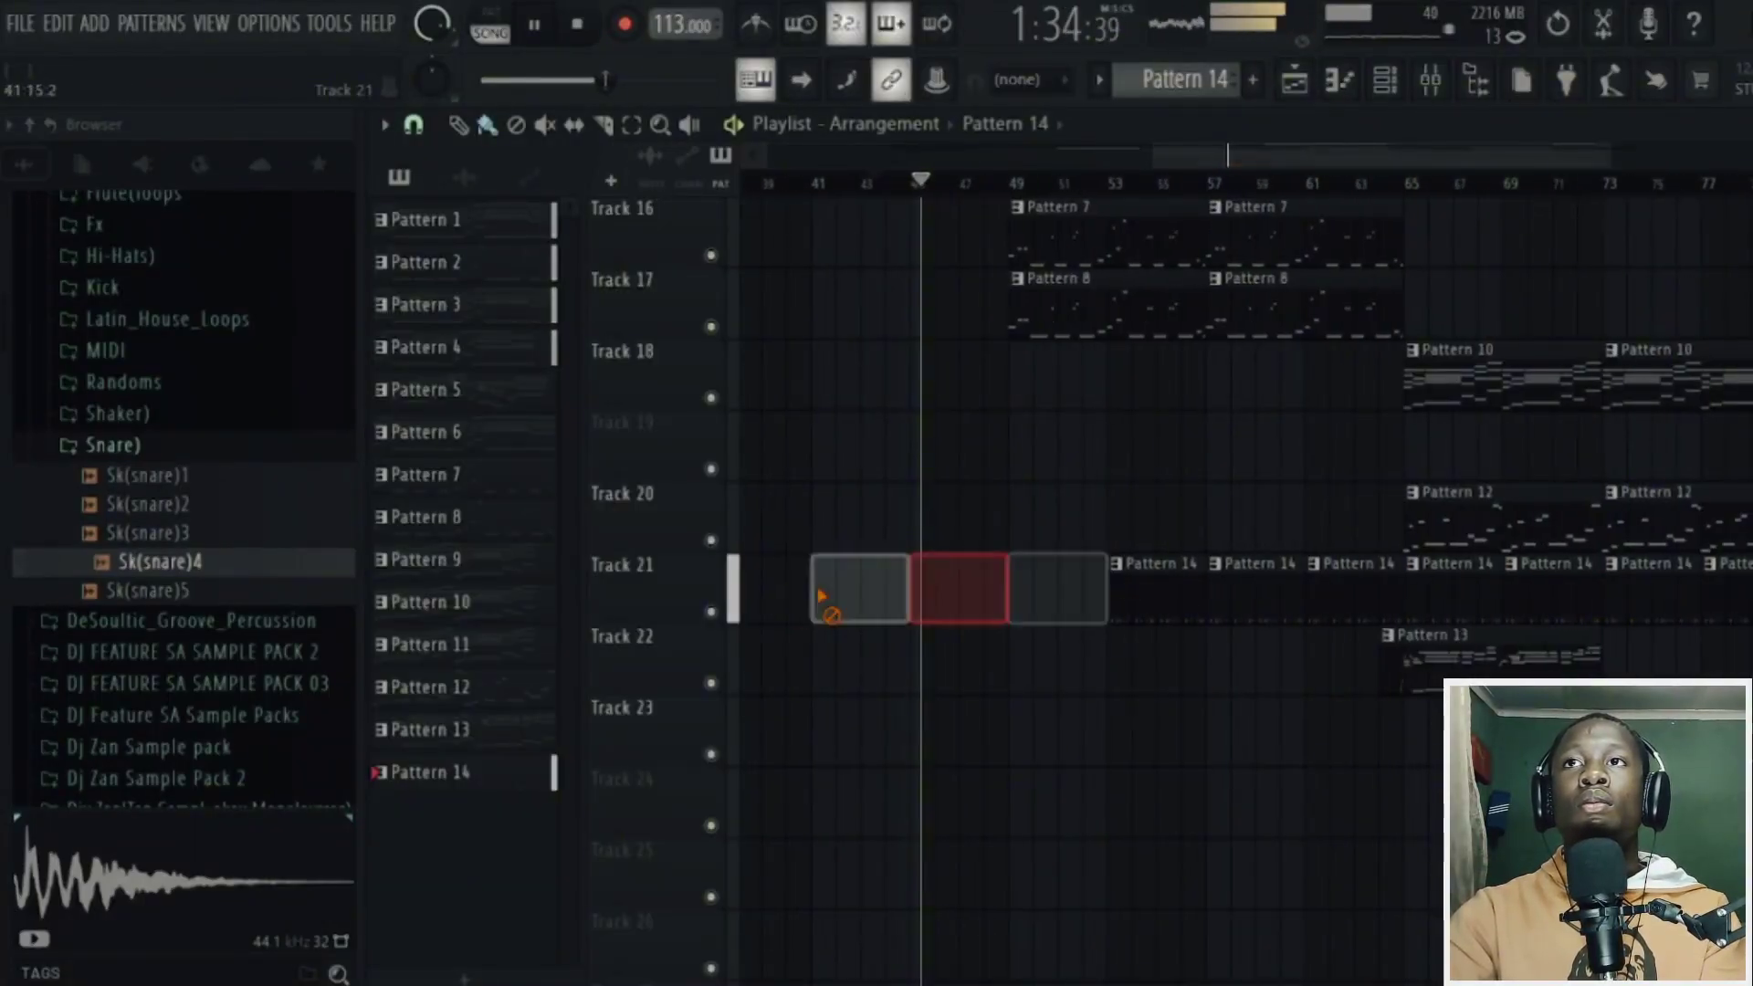
- Place a Pattern 14 clip at bar 49 on Track 21 and set playback to start there
key("Delete")
scroll(1362, 560, "up", 3)
key("space")
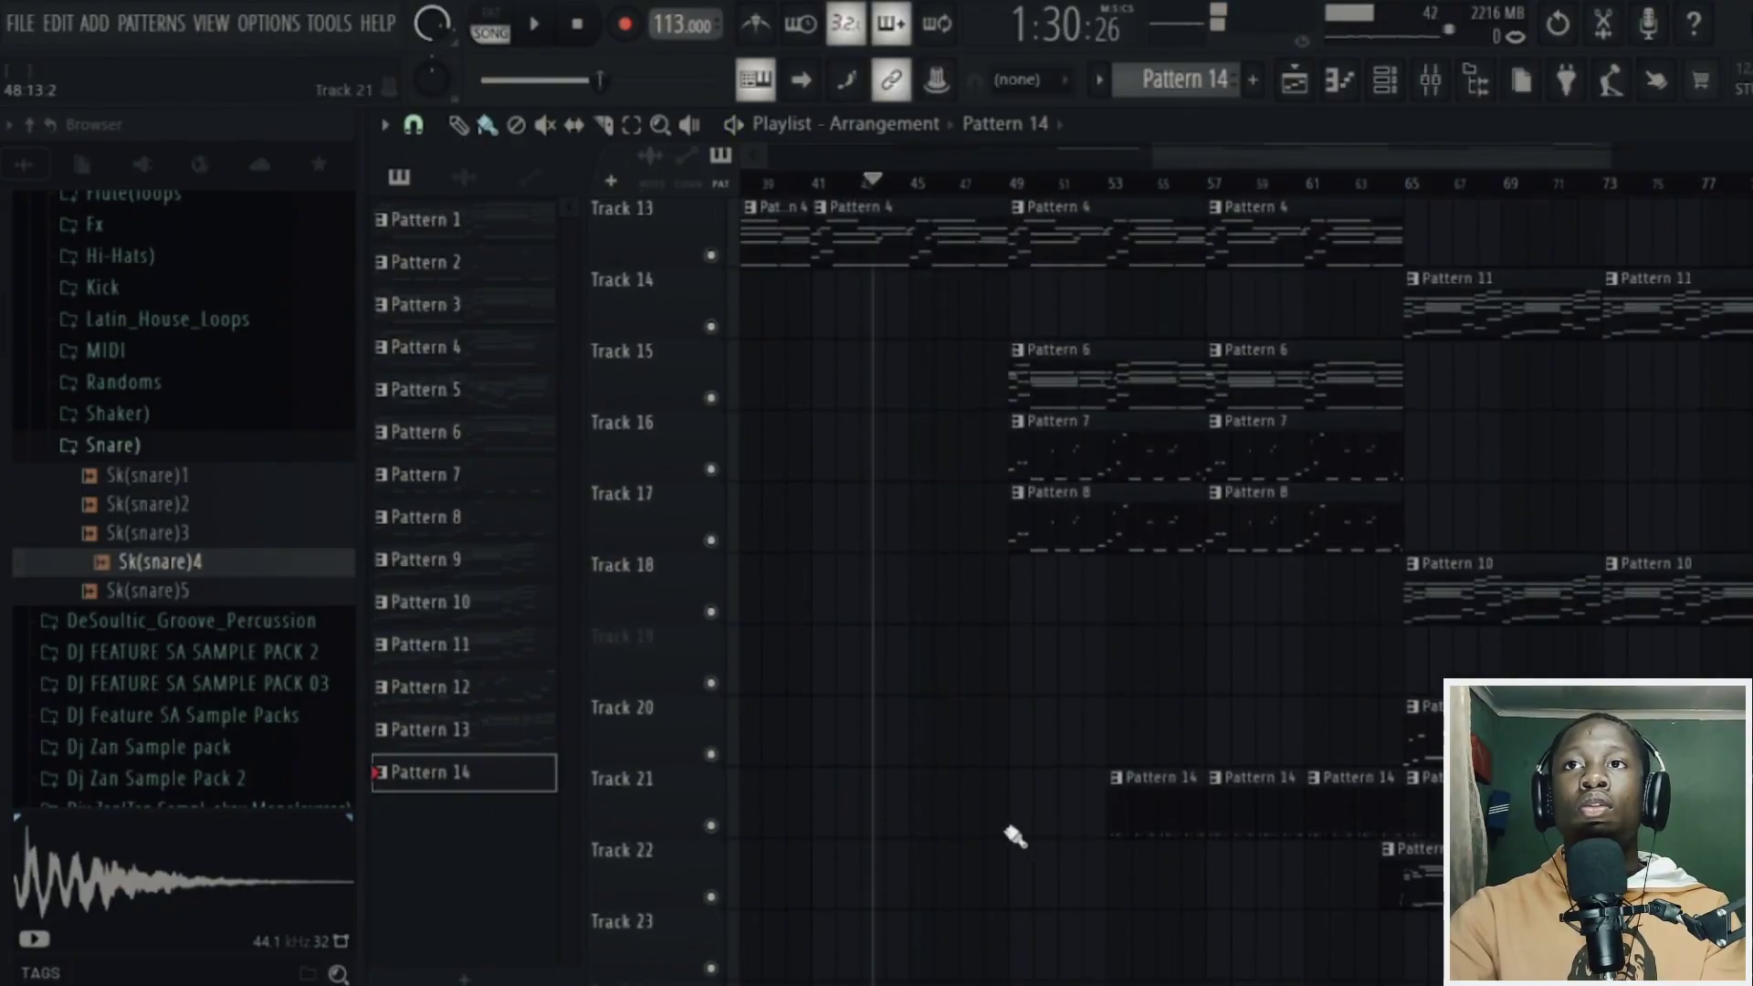
key("space")
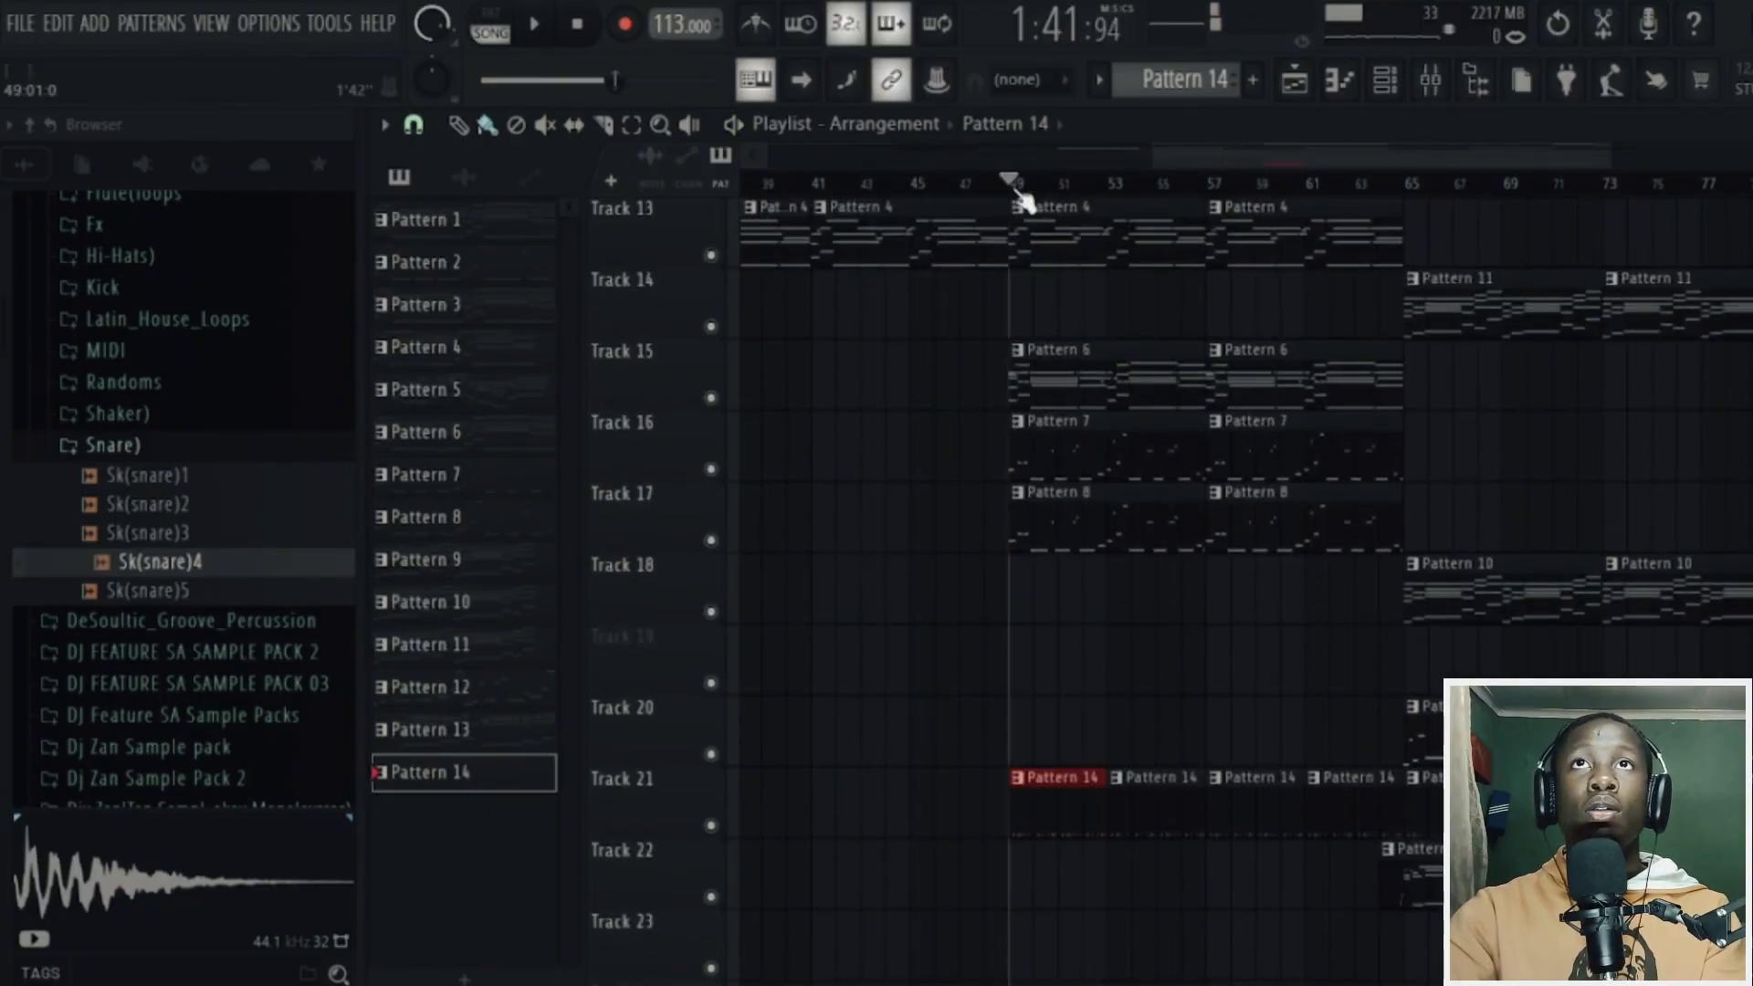
- Load Sk(snare)5 into a new channel and draw short C5 hits in bars 1 and 2 of Pattern 14, matching the existing snare accents
left_click(151, 593)
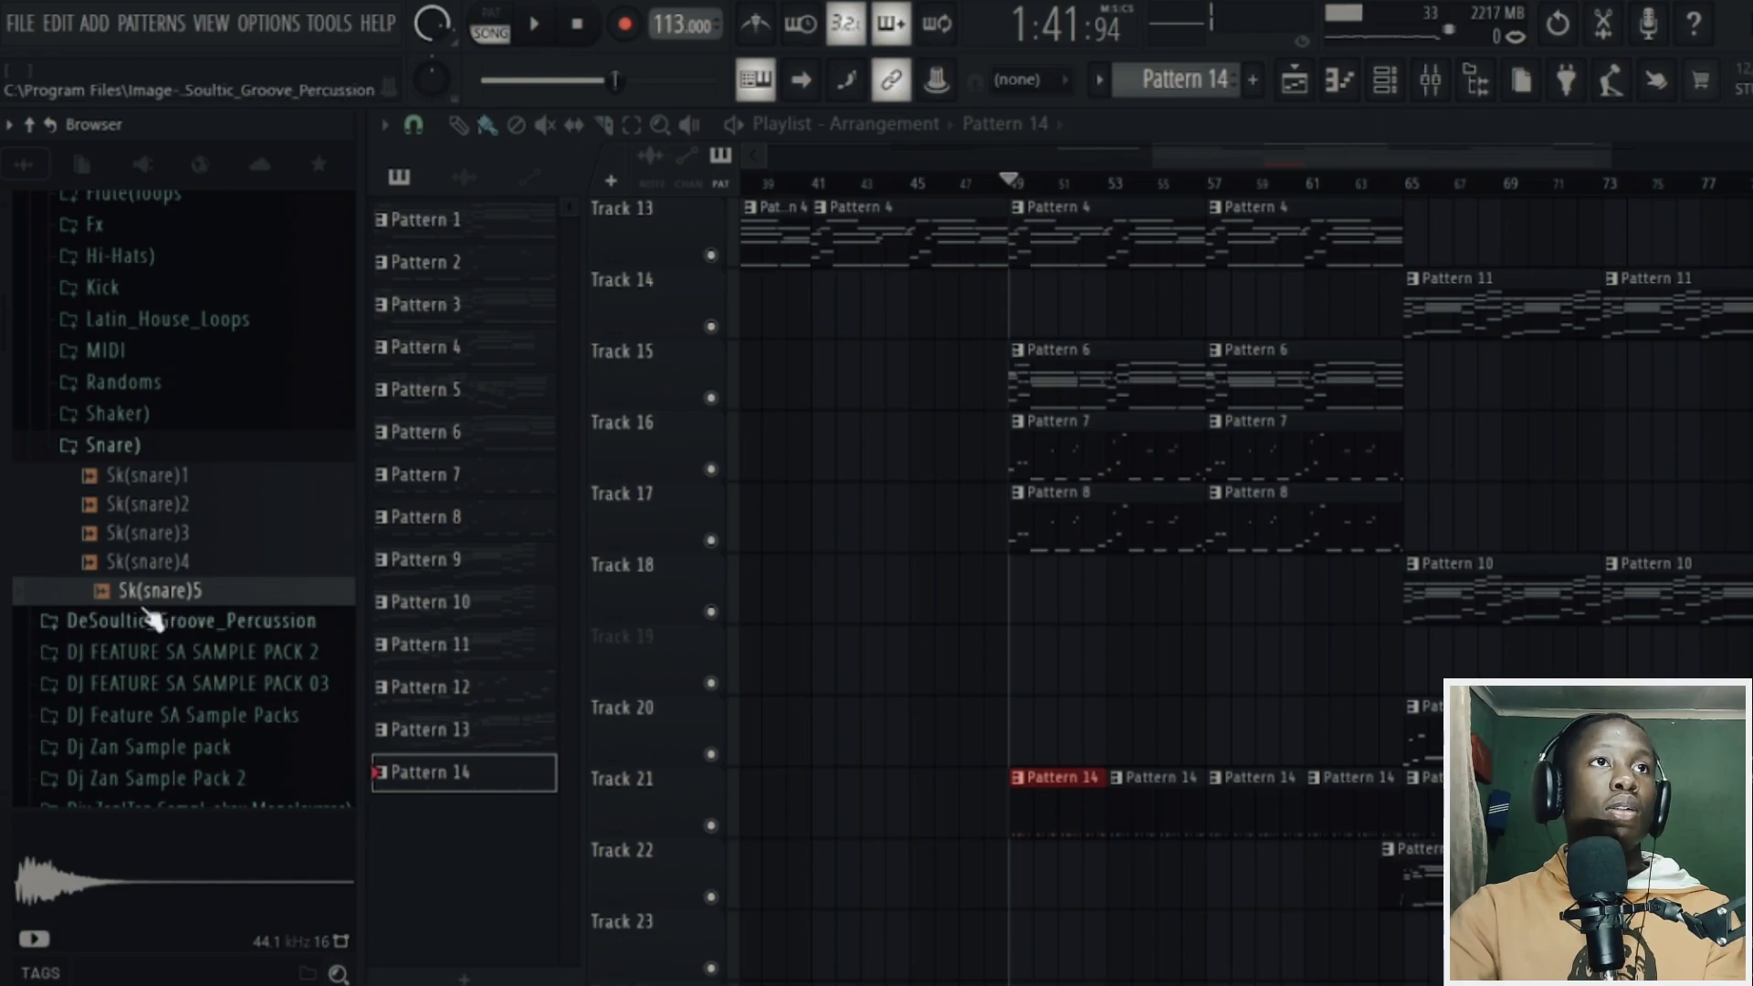
right_click(151, 621)
key("Escape")
key("F7")
key("space")
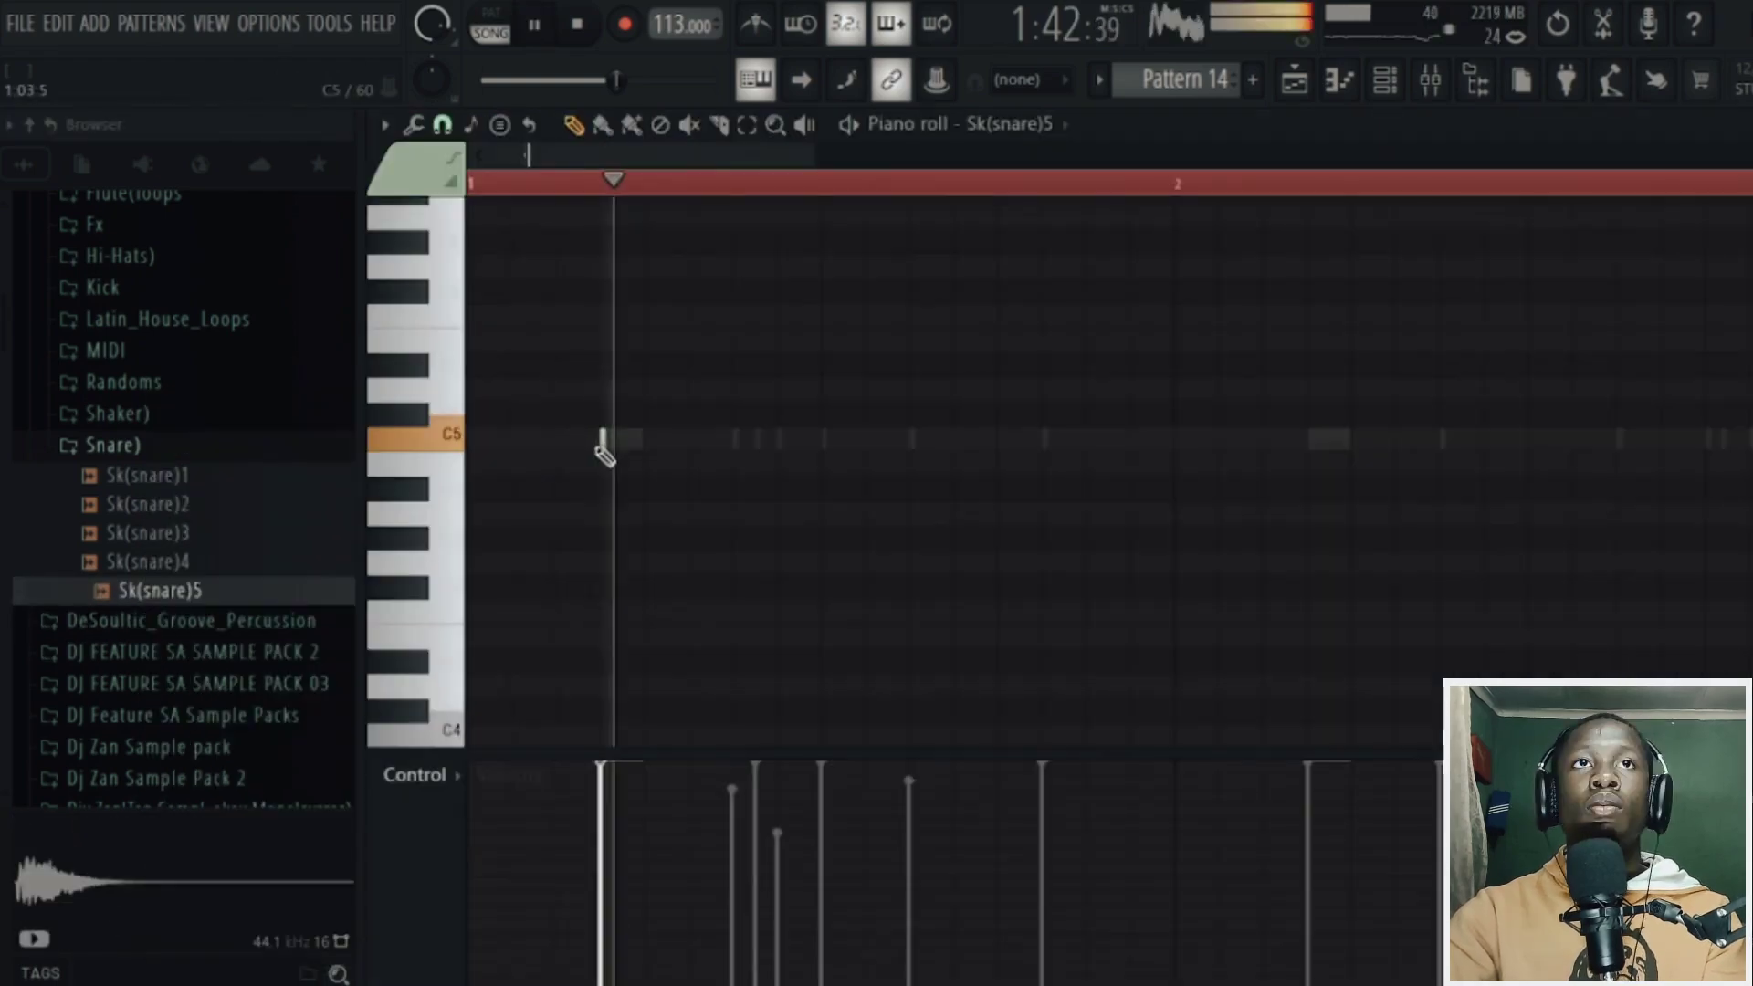
key("space")
left_click(913, 439)
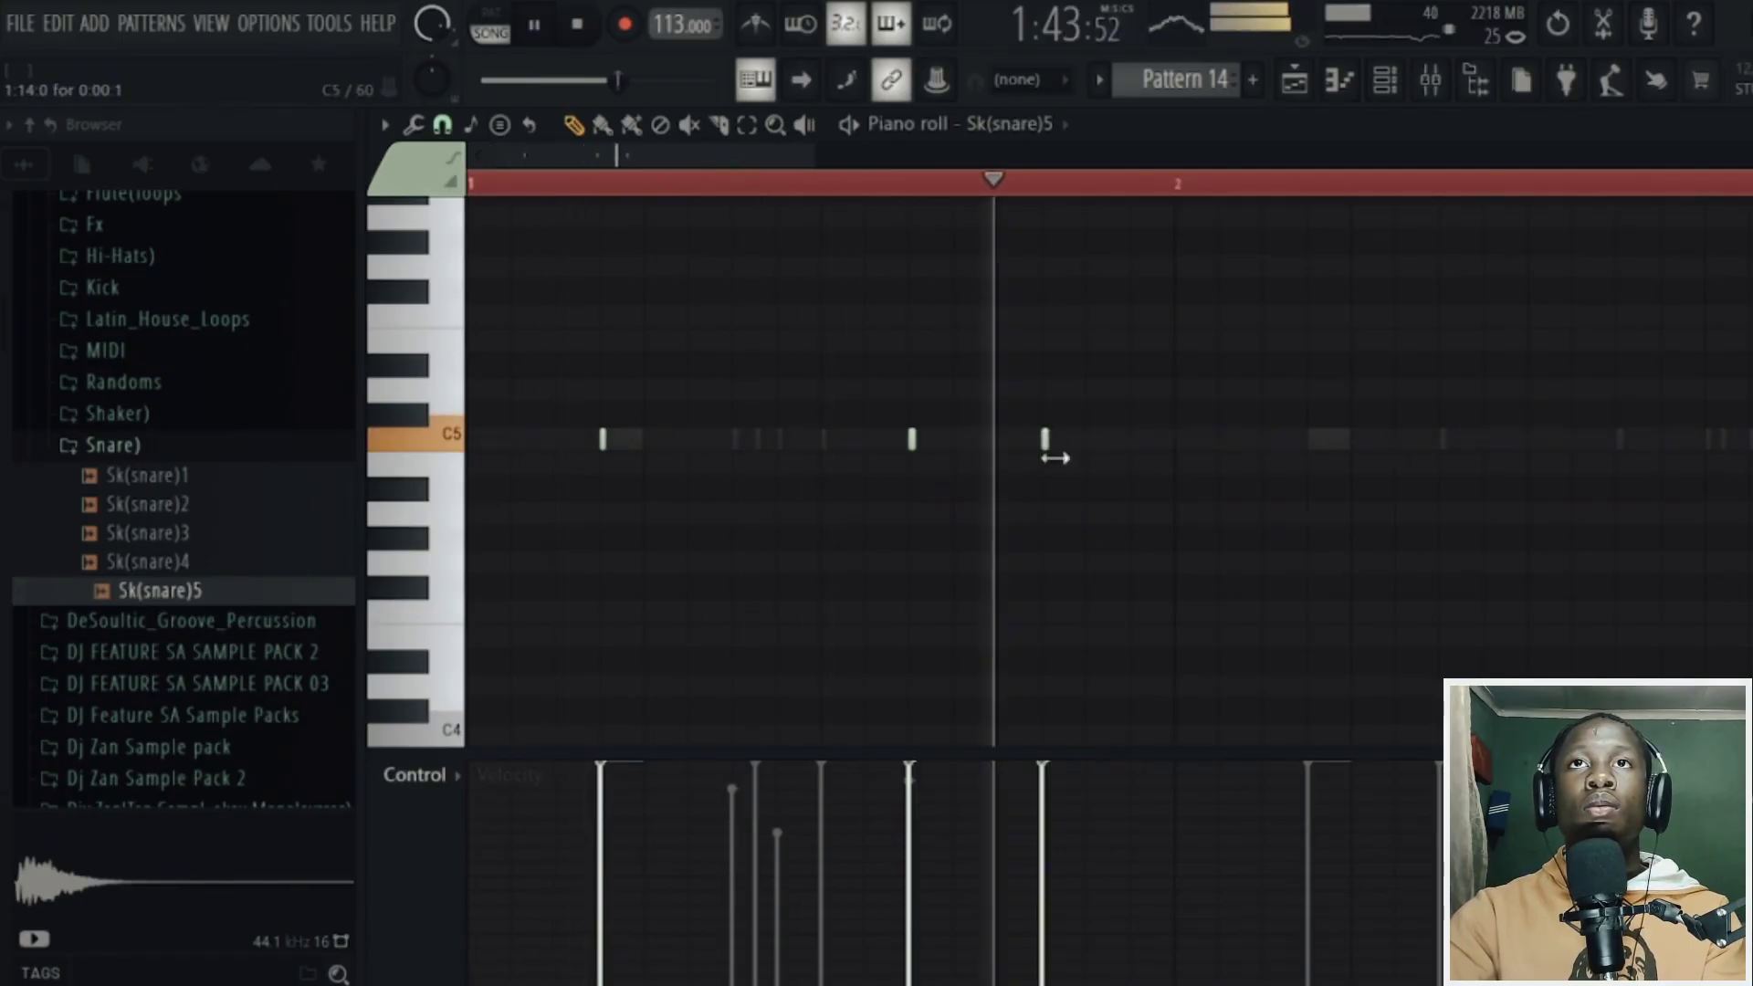
left_click(1046, 439)
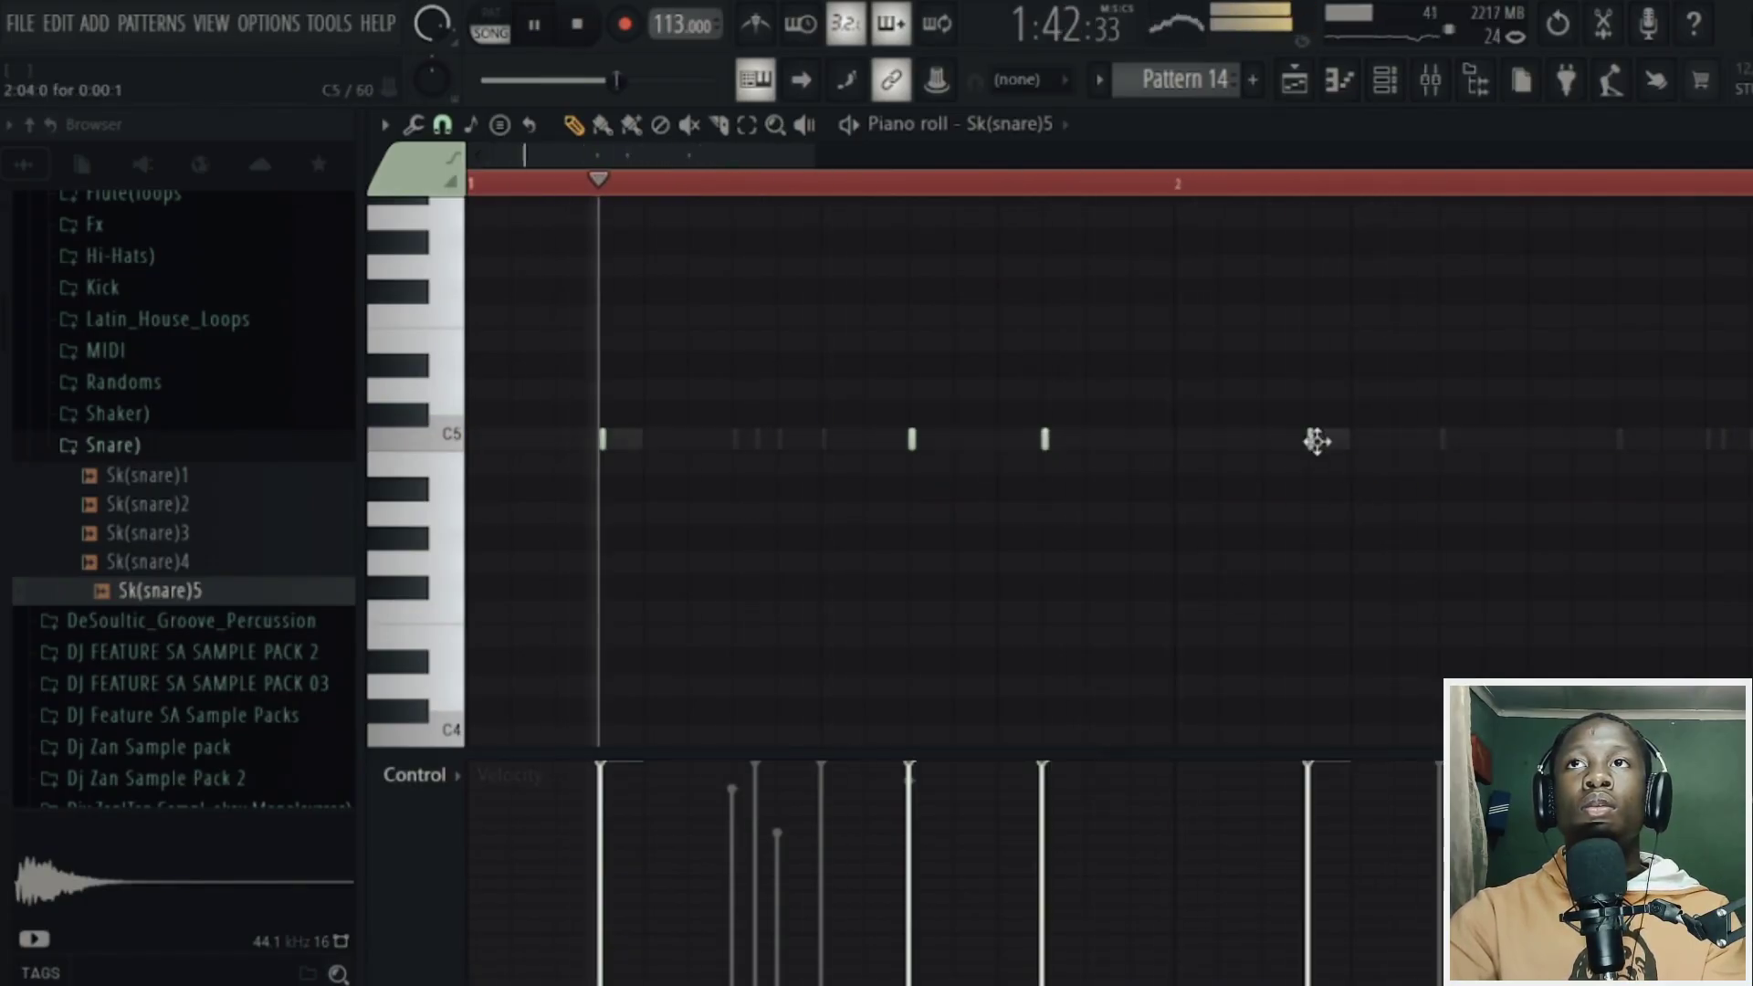
scroll(1089, 393, "down", 2)
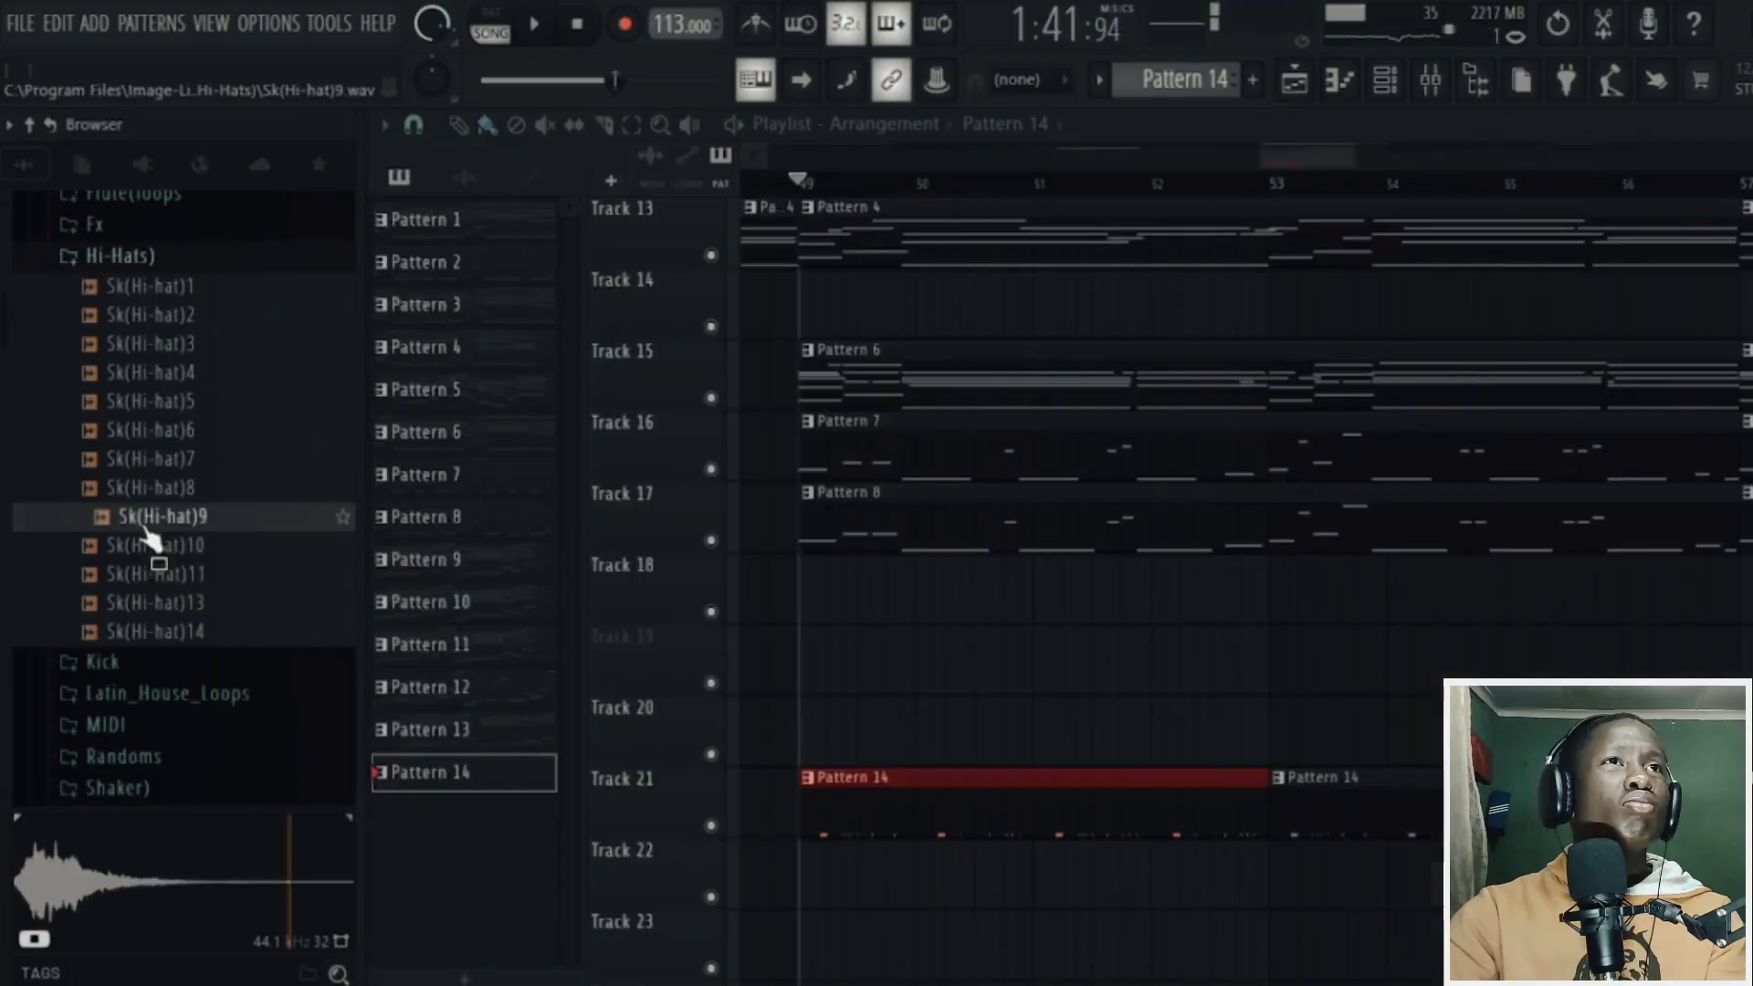
- Audition samples in the Hi-Hats folder against the beat and open Sk(Hi-hat)7 in a new sampler channel
left_click(159, 630)
left_click(169, 576)
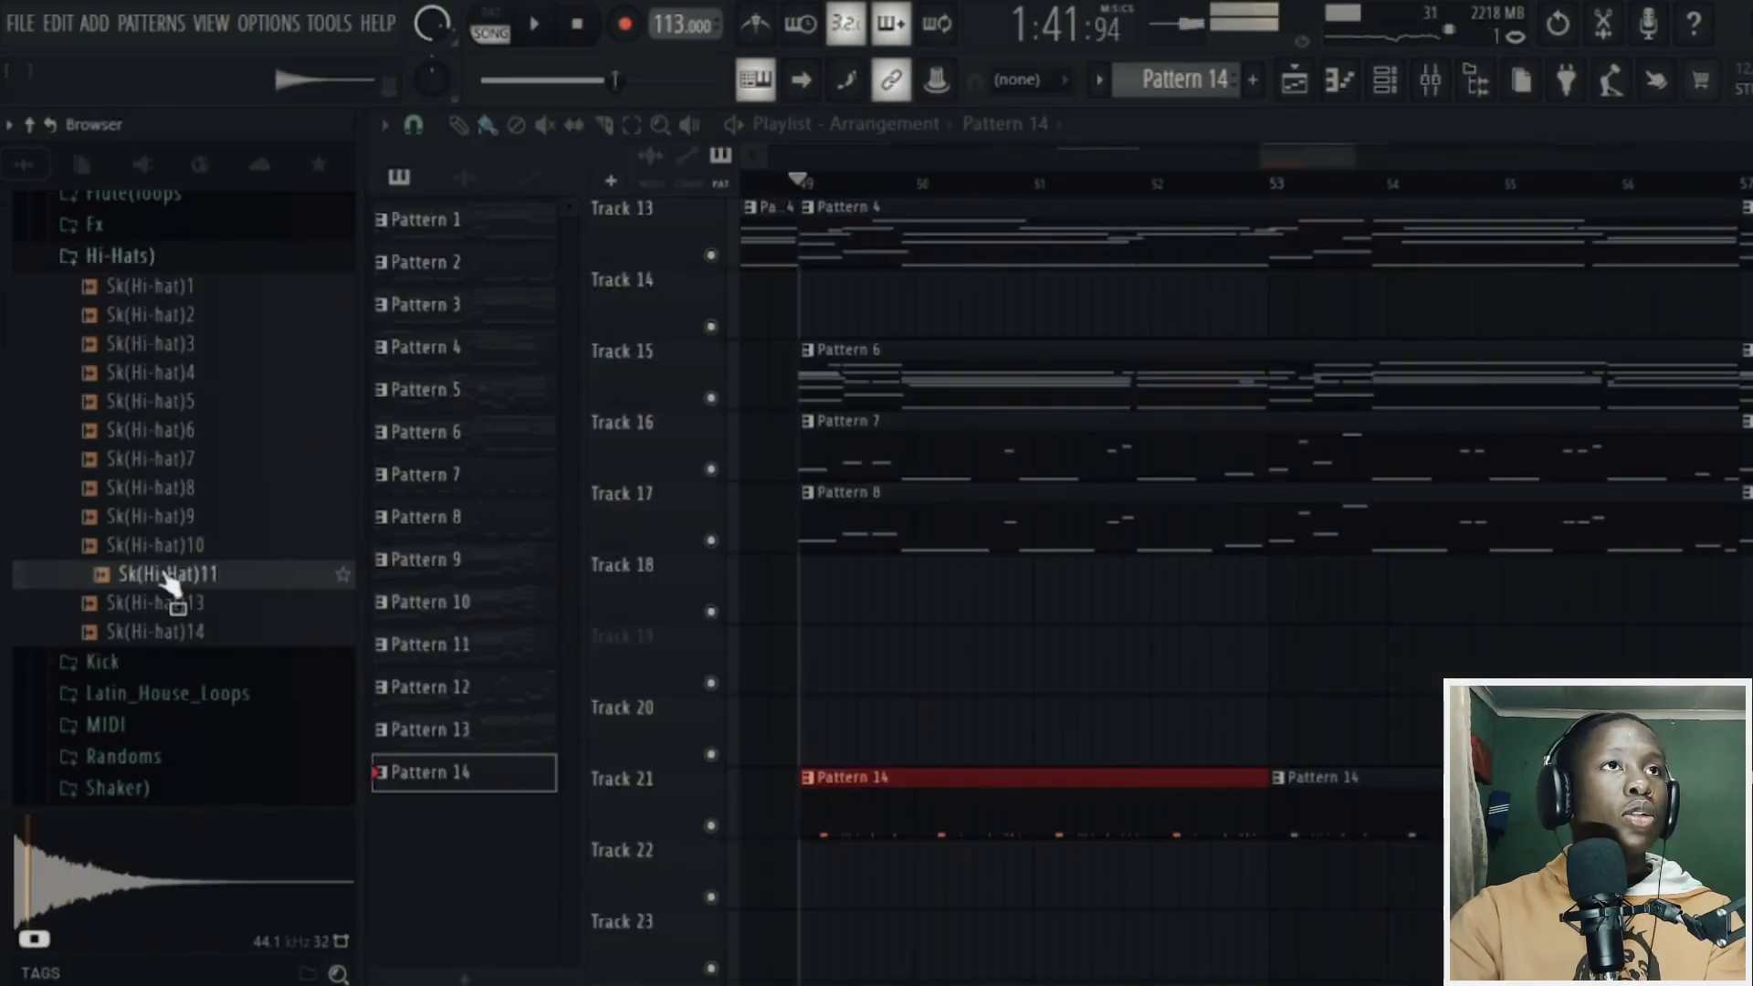
left_click(160, 516)
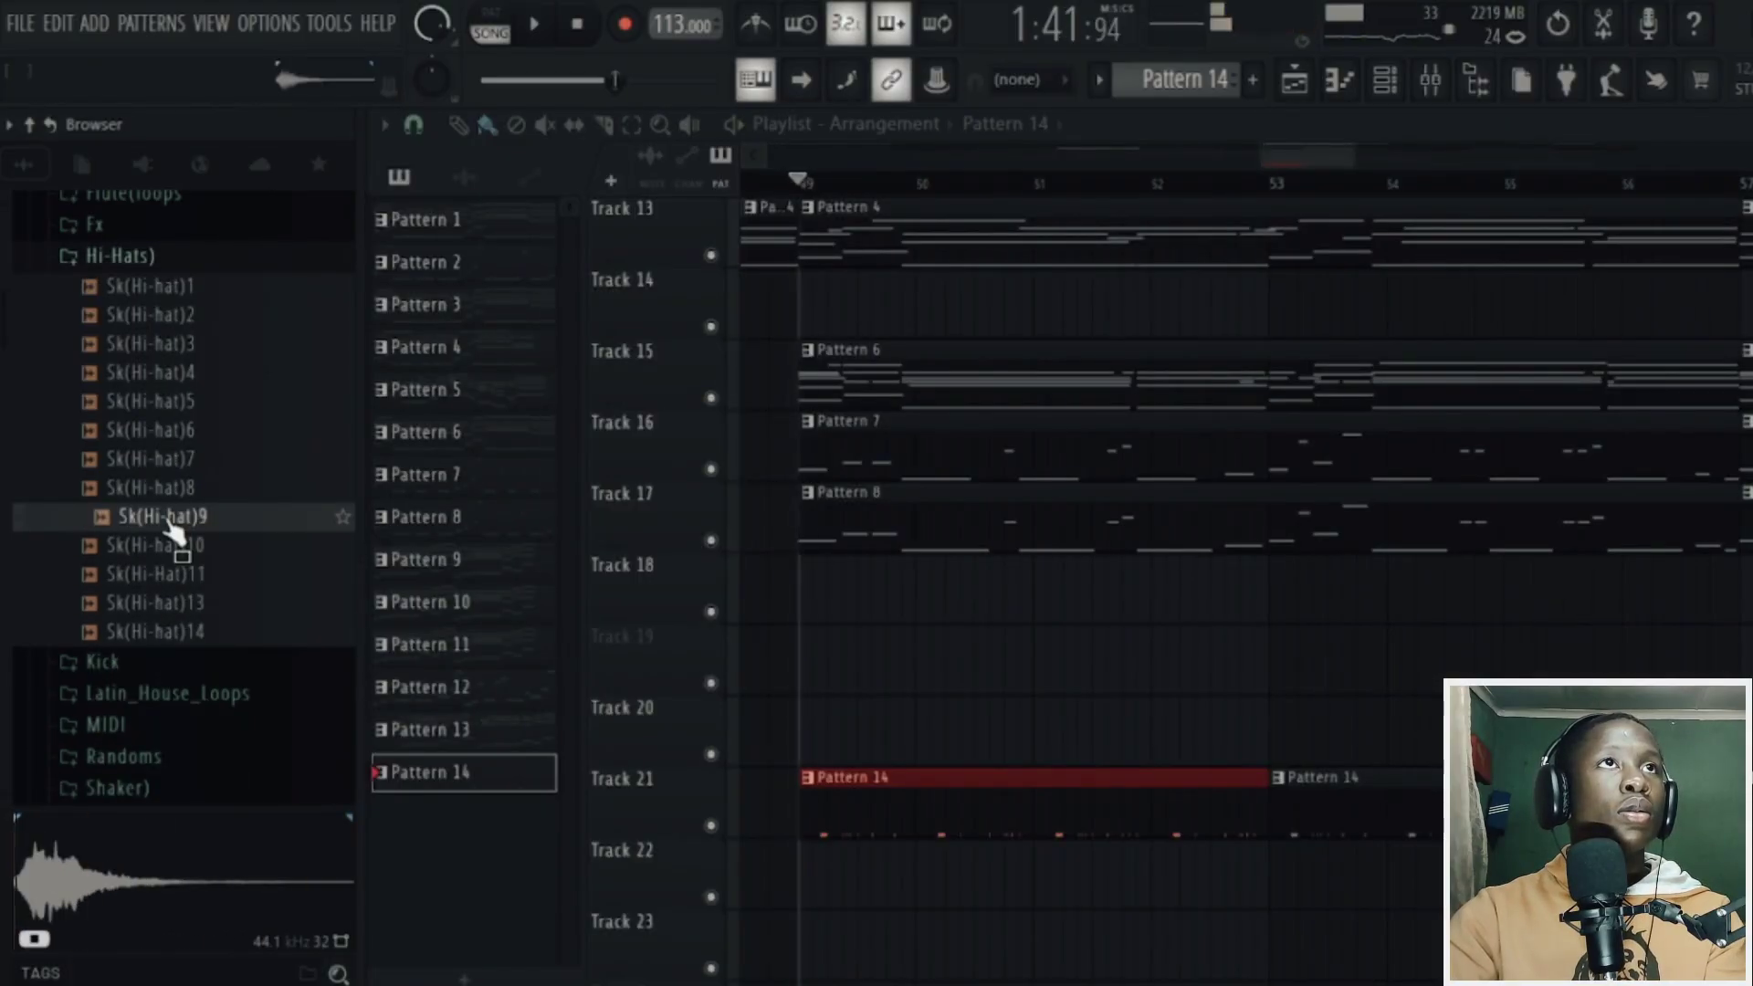
left_click(157, 461)
key("space")
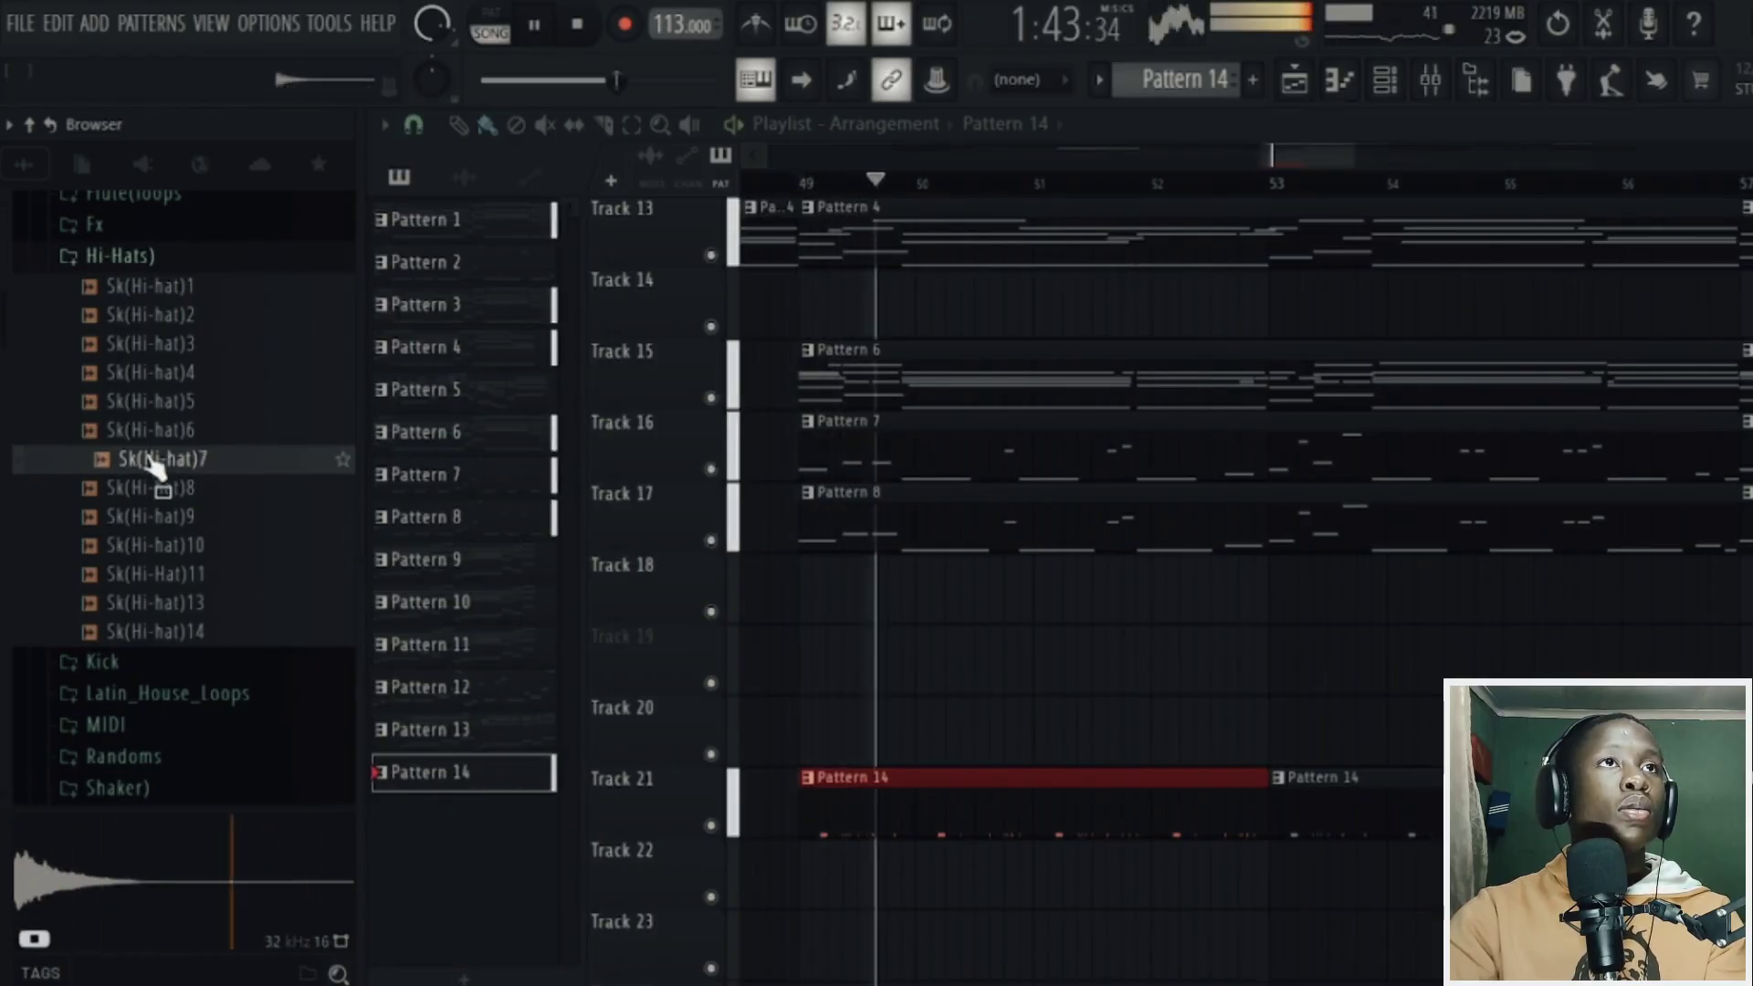
right_click(157, 461)
left_click(232, 627)
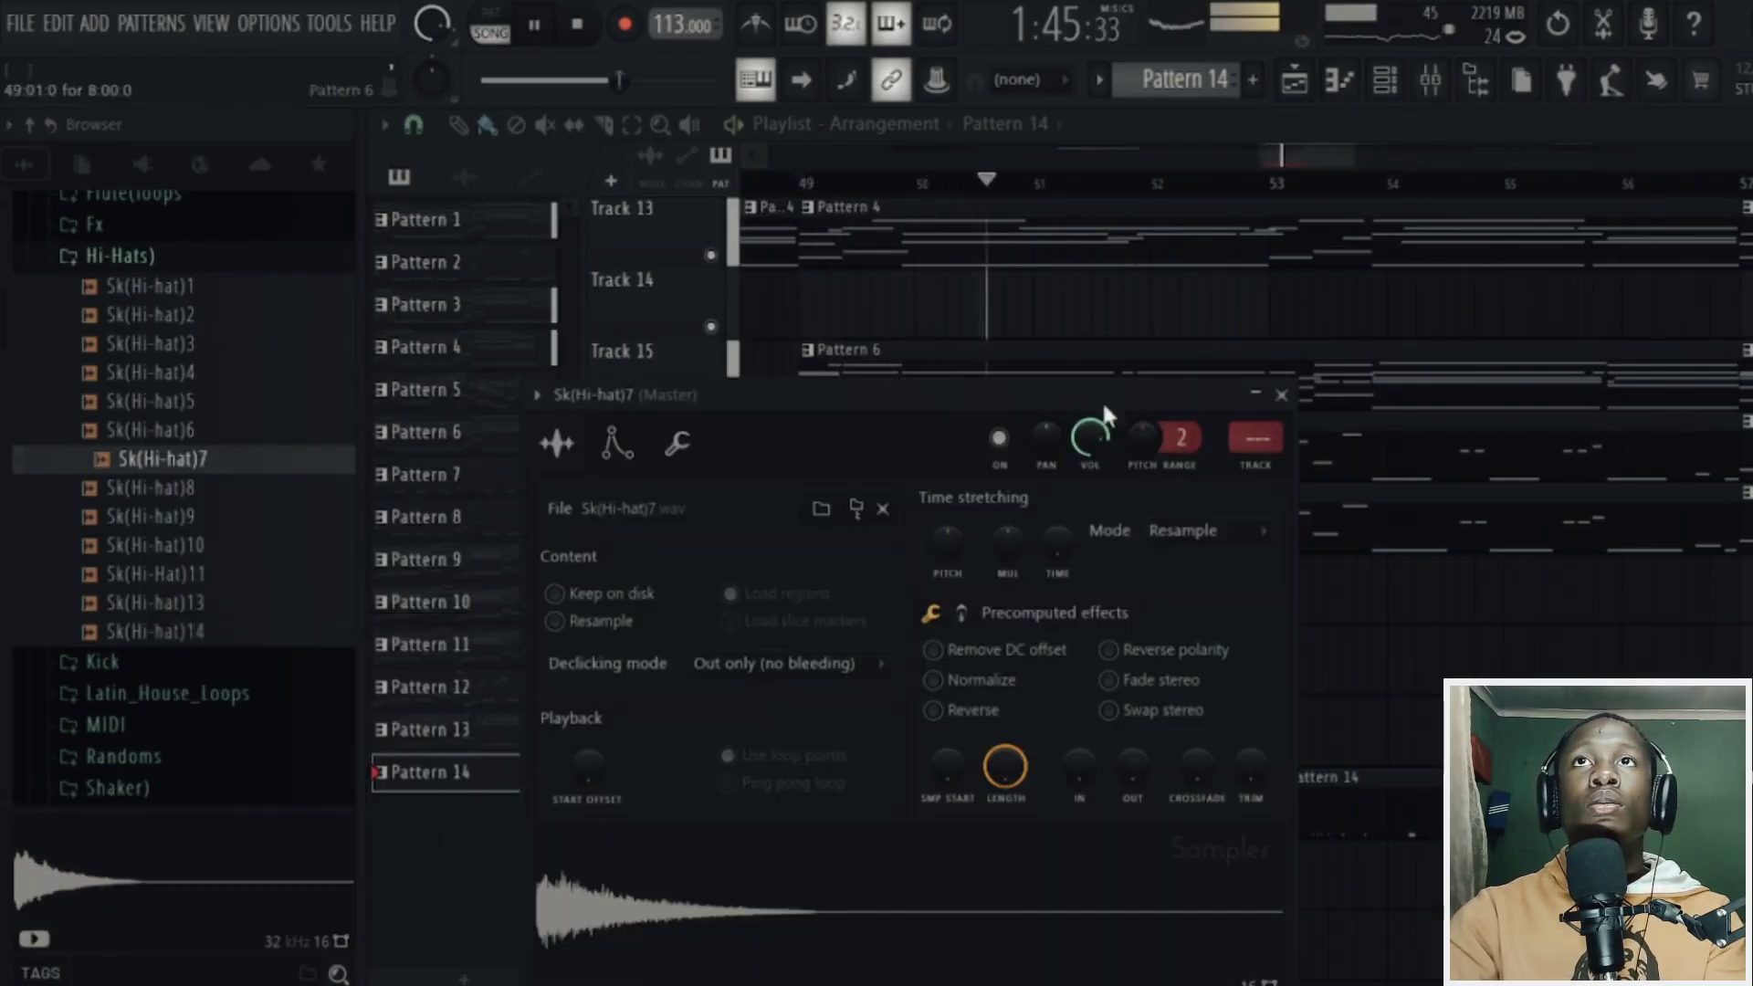
left_click(1388, 82)
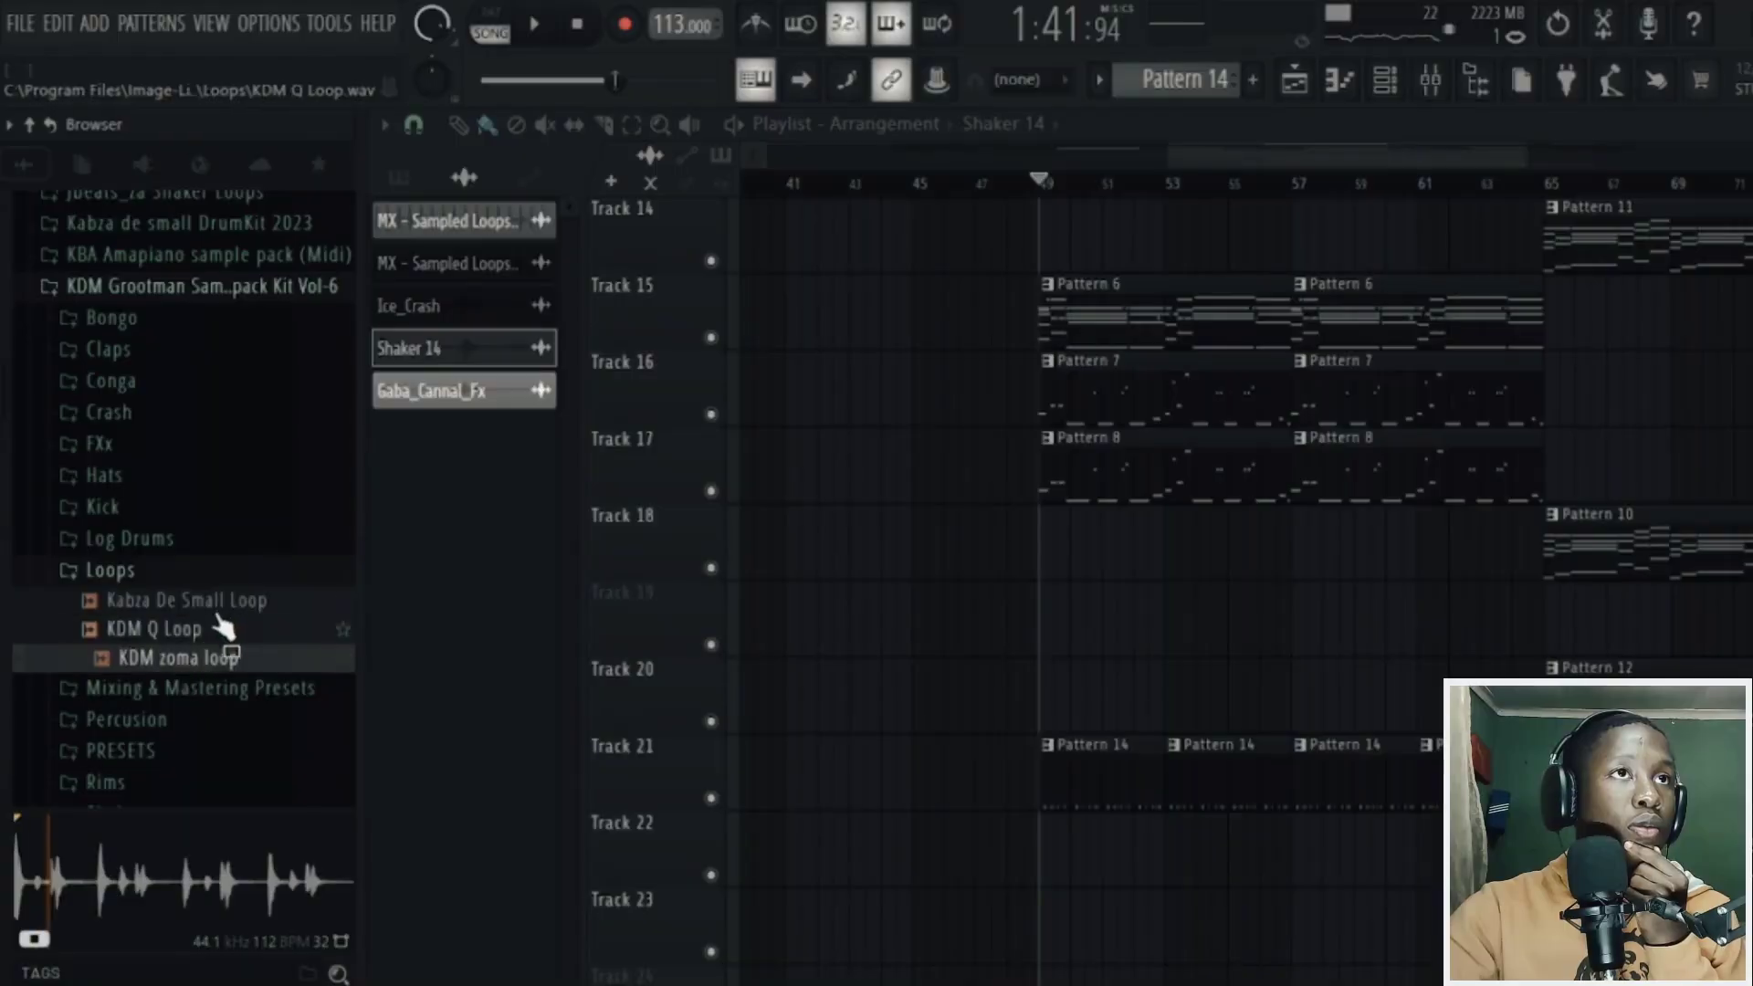
- Audition KDM Q Loop and Kabza De Small Loop in the KDM Grootman kit and browse its Percusion folder
left_click(223, 629)
scroll(219, 640, "down", 2)
scroll(217, 566, "up", 4)
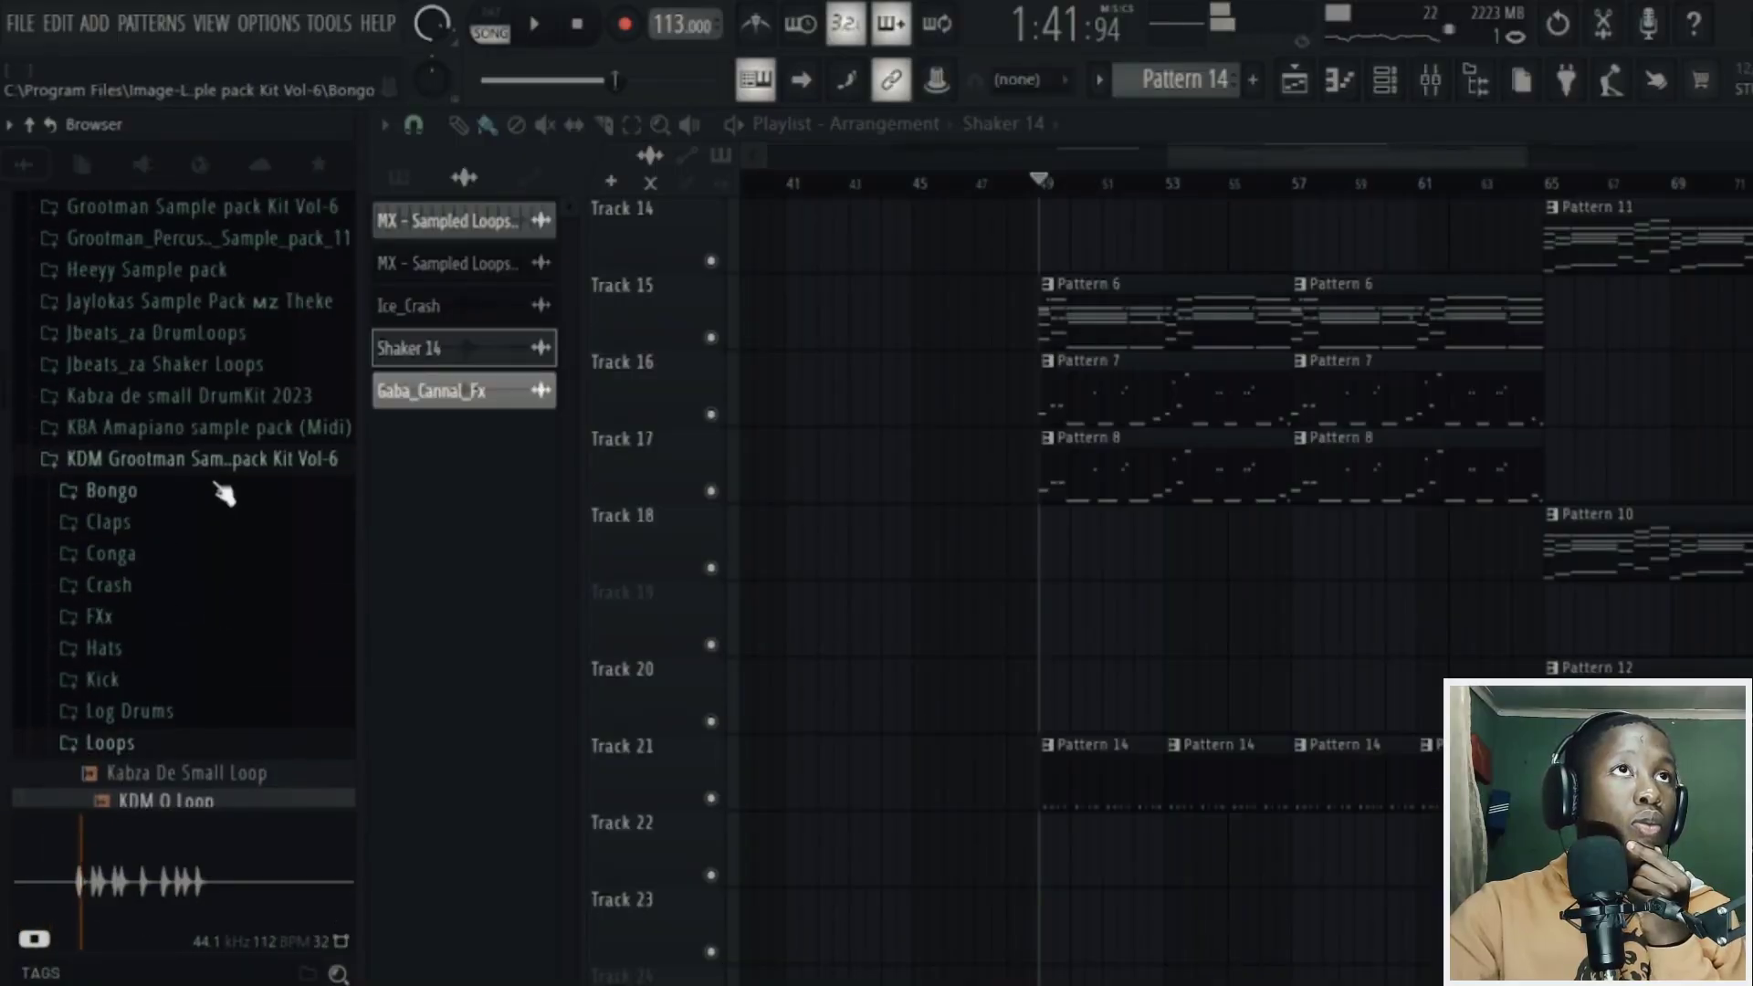
scroll(215, 619, "down", 5)
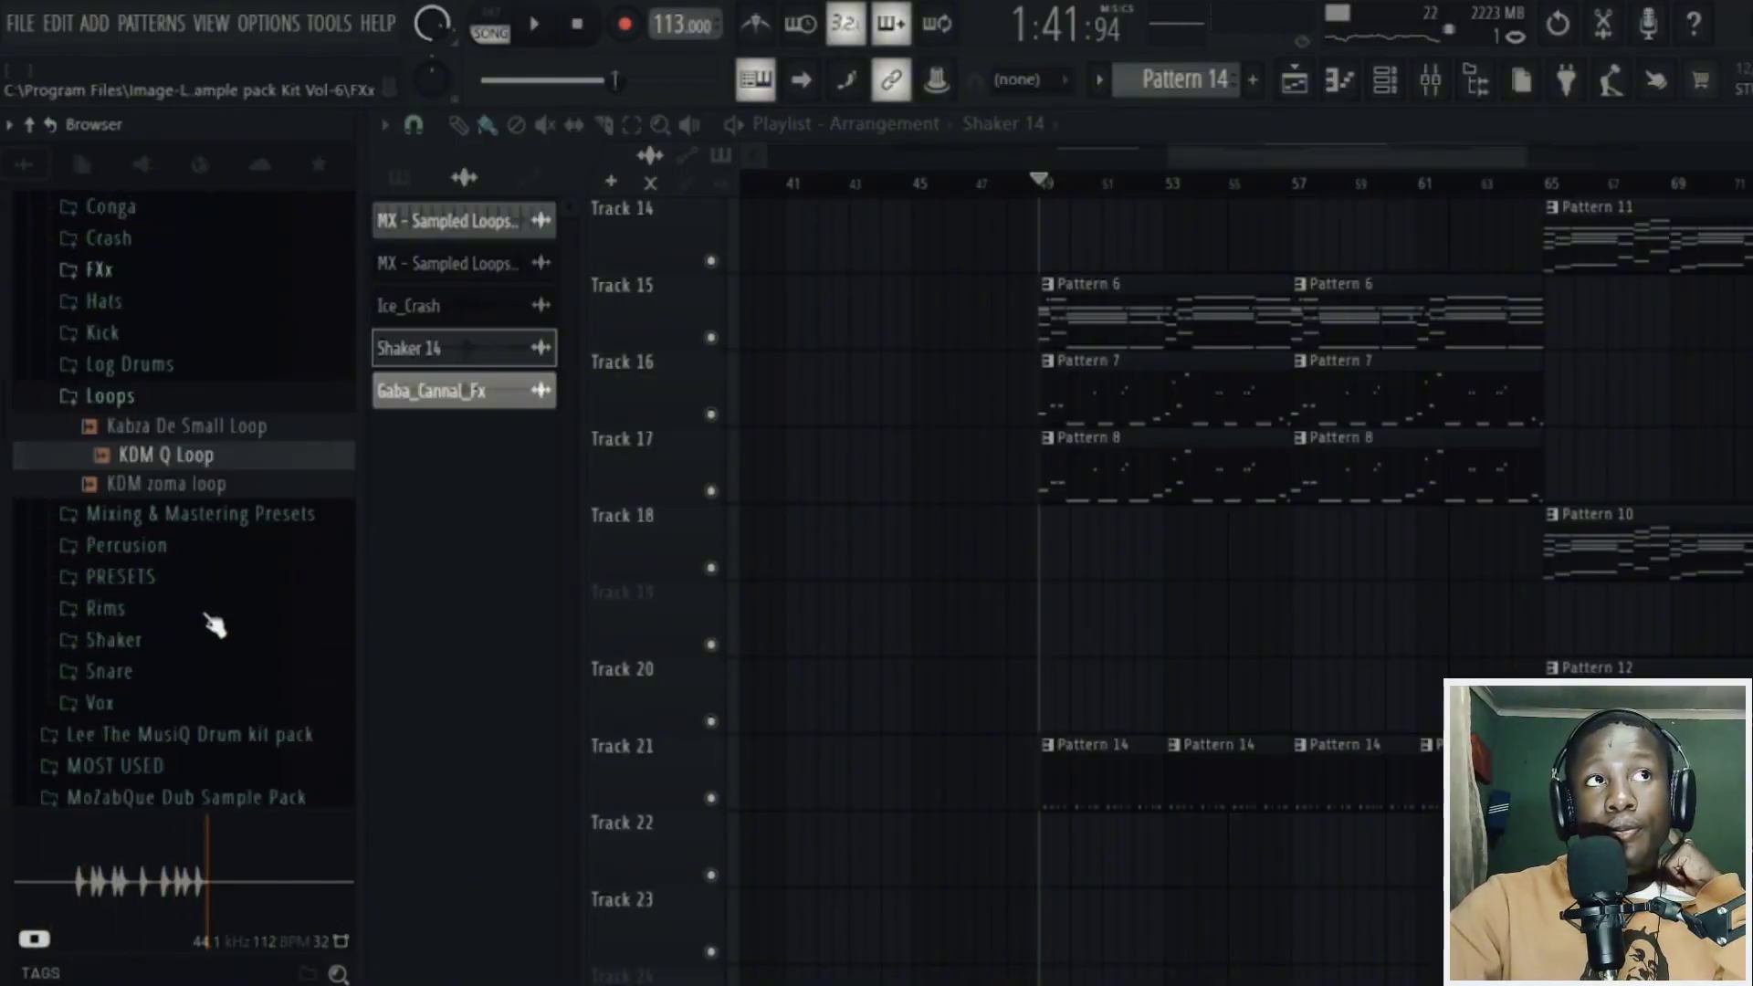
left_click_drag(169, 343, 189, 290)
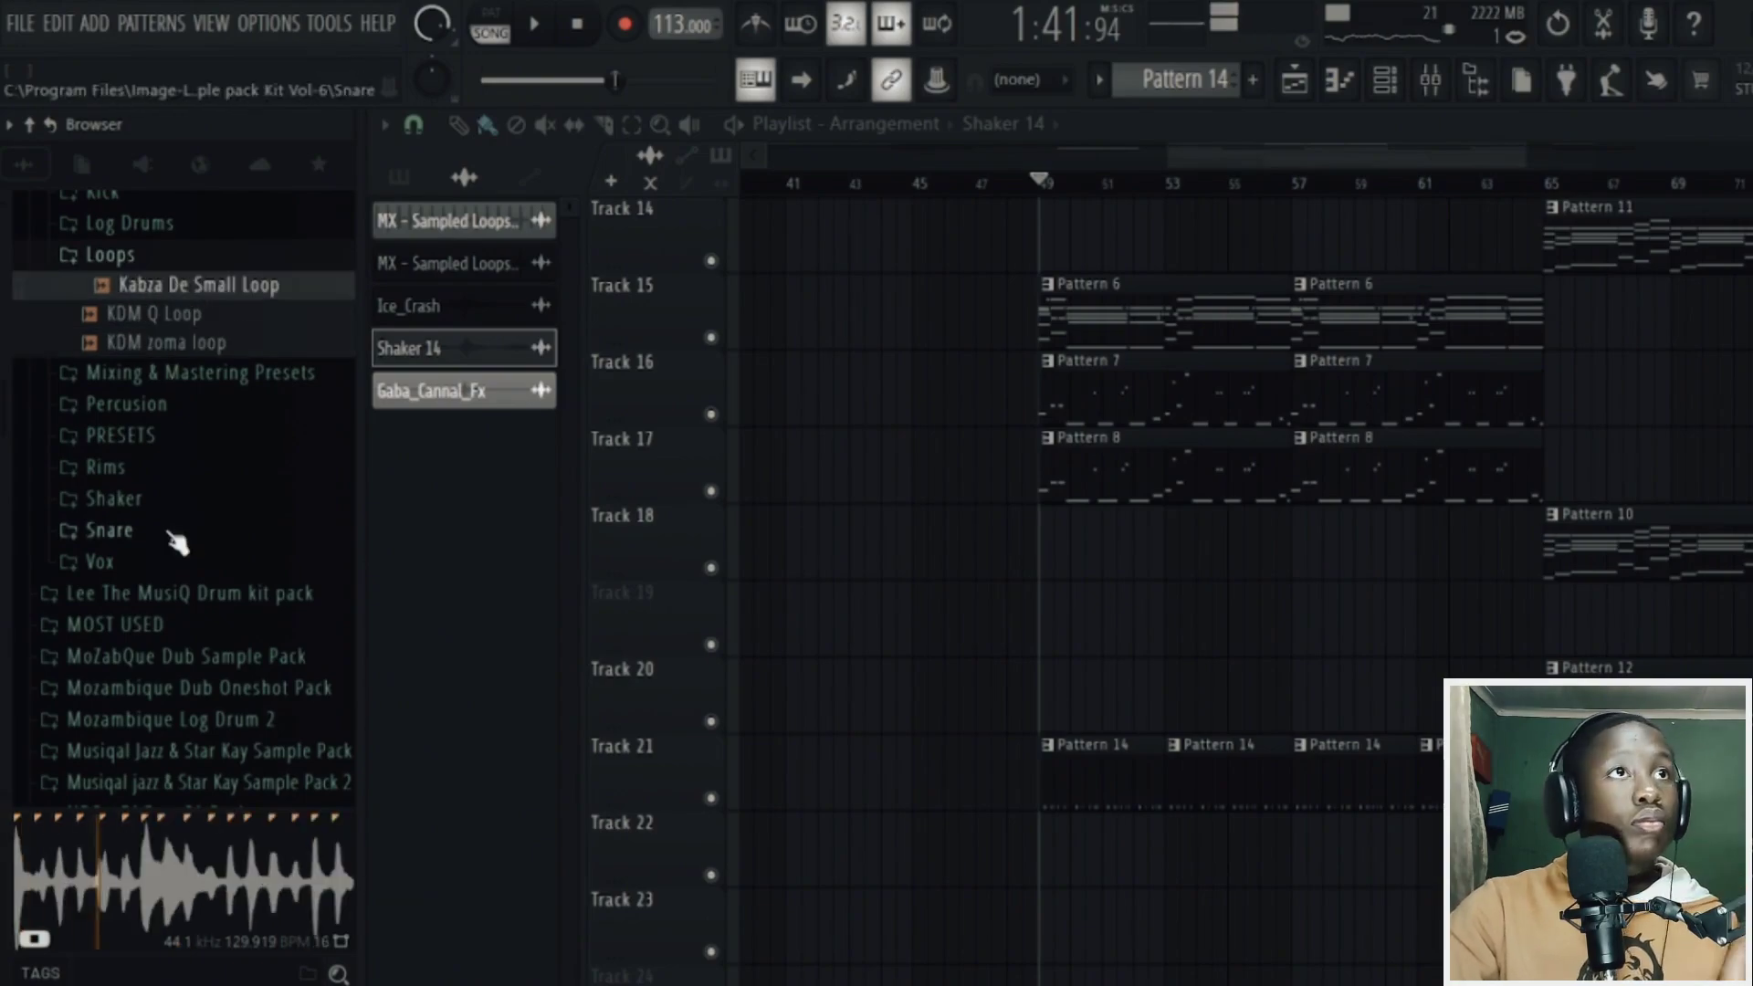
left_click(174, 405)
scroll(176, 361, "down", 3)
scroll(196, 292, "up", 3)
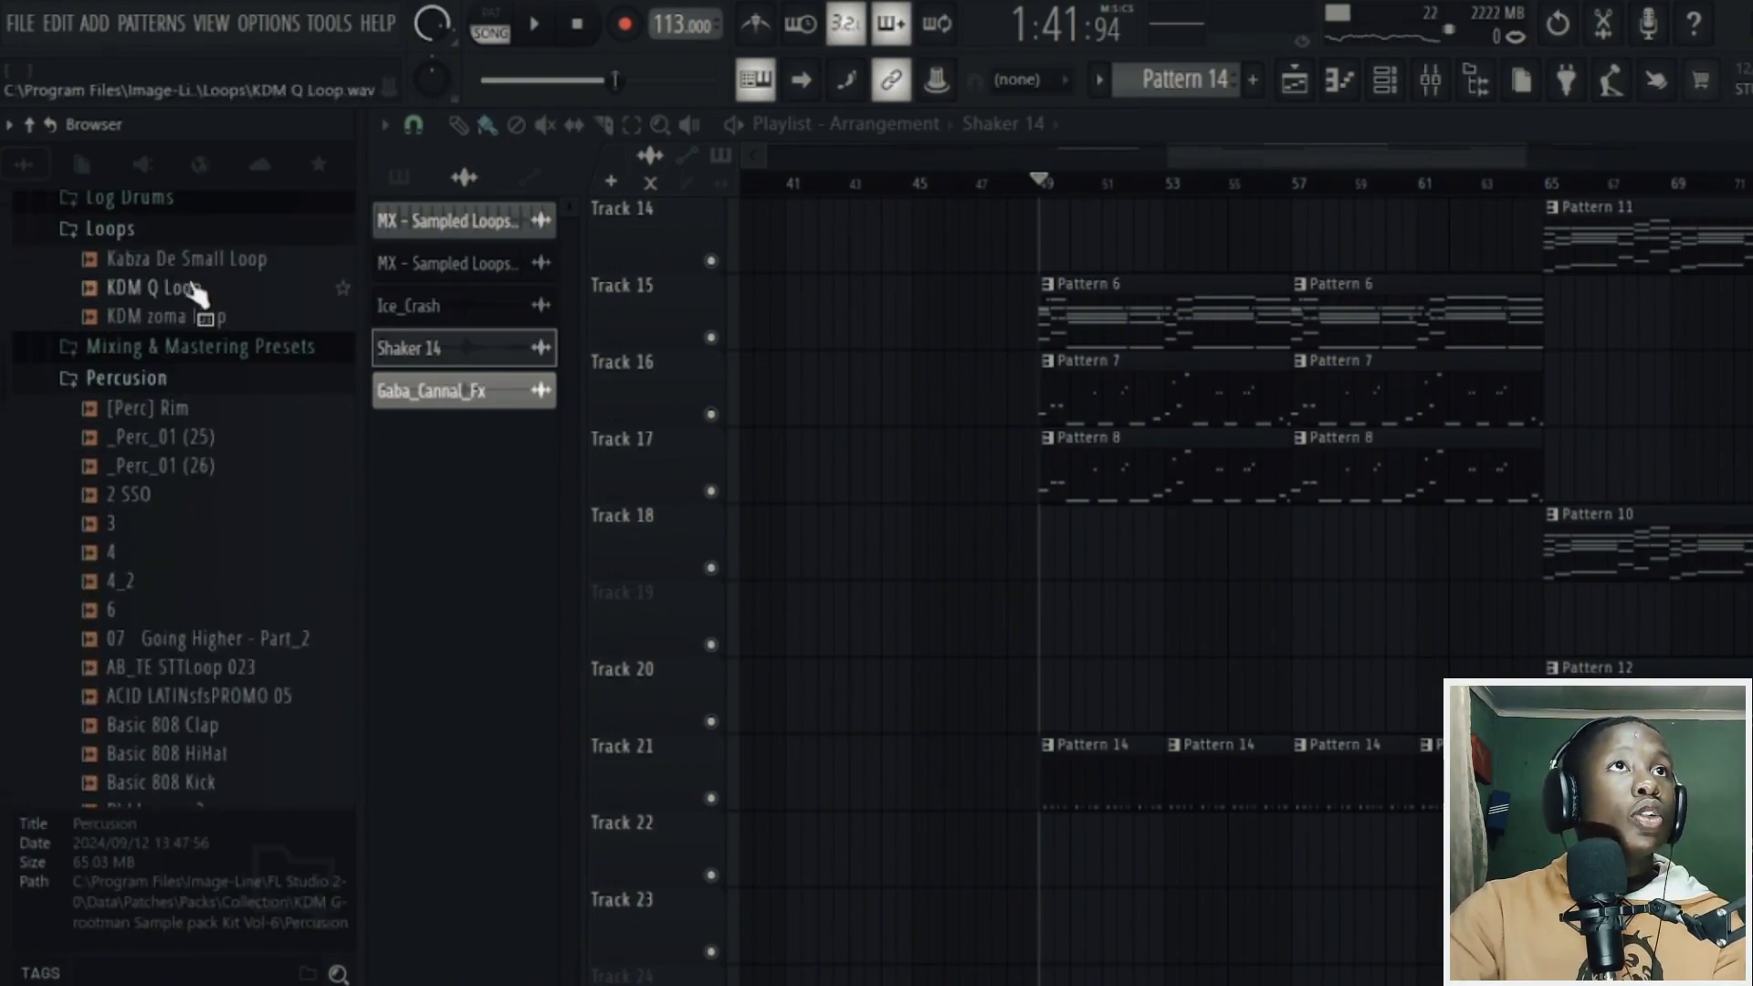
- Place Kabza De Small Loop as an audio clip at bar 49 on Track 24 and preview it with the arrangement
left_click_drag(187, 258, 1021, 703)
scroll(1106, 539, "up", 4)
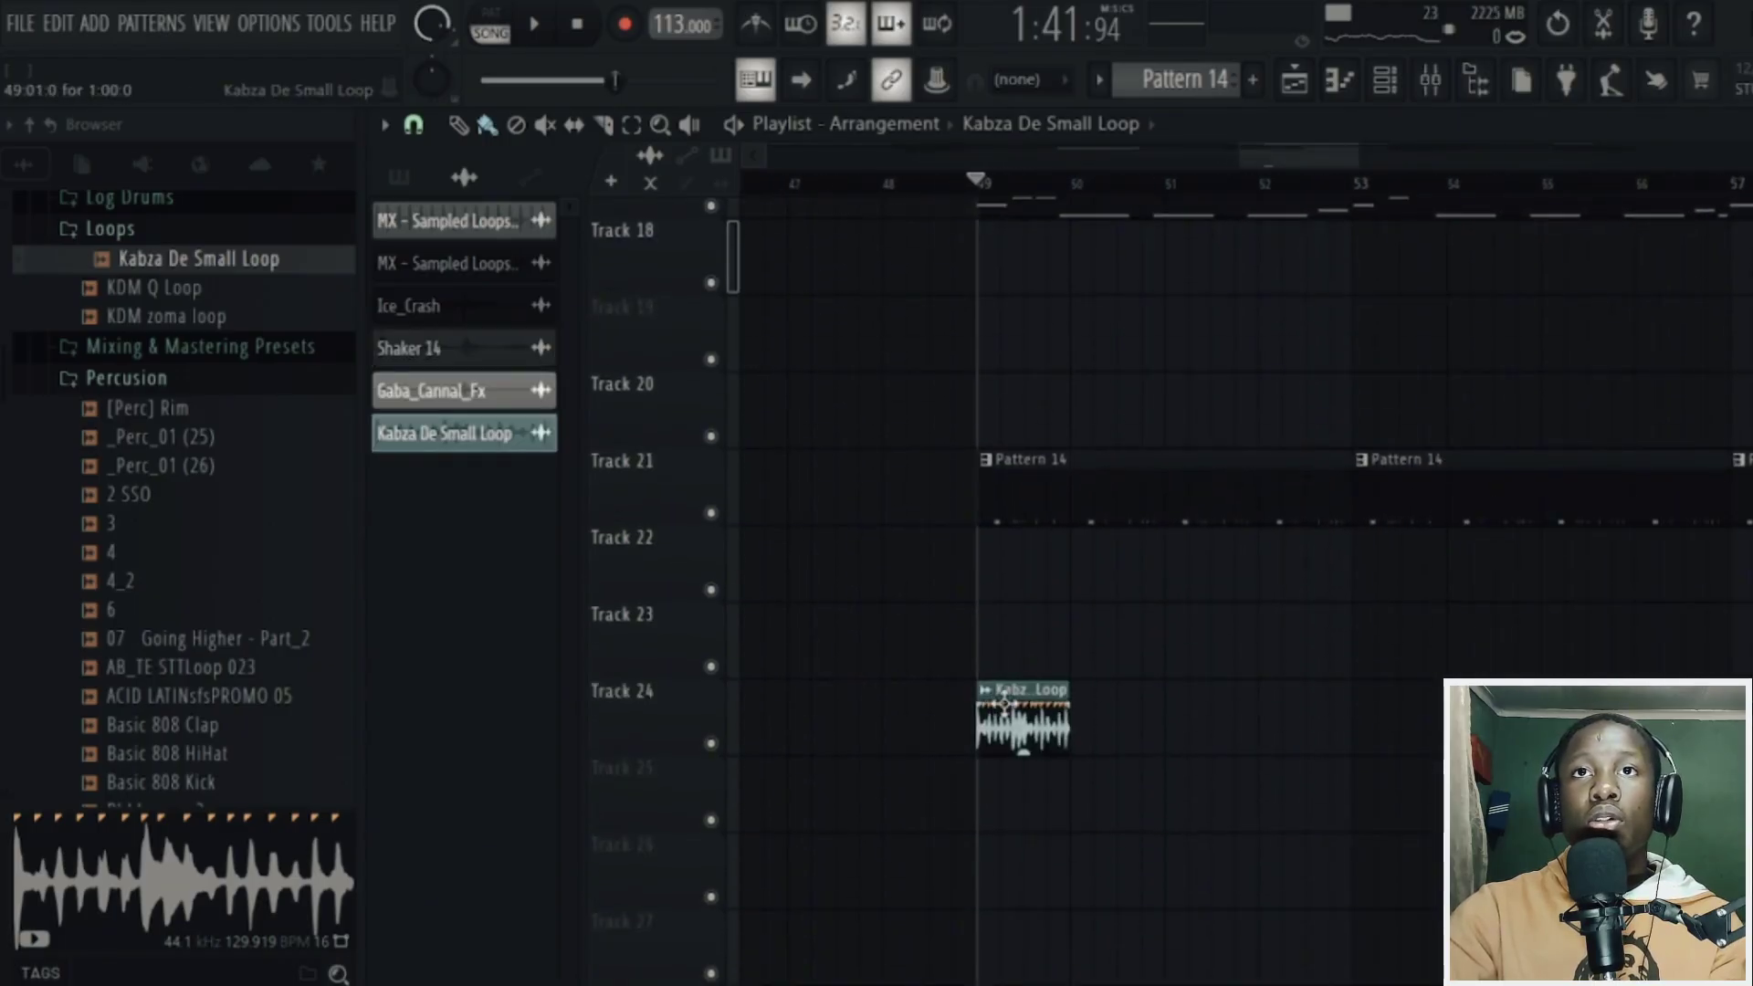
double_click(1004, 703)
key("space")
left_click(1316, 431)
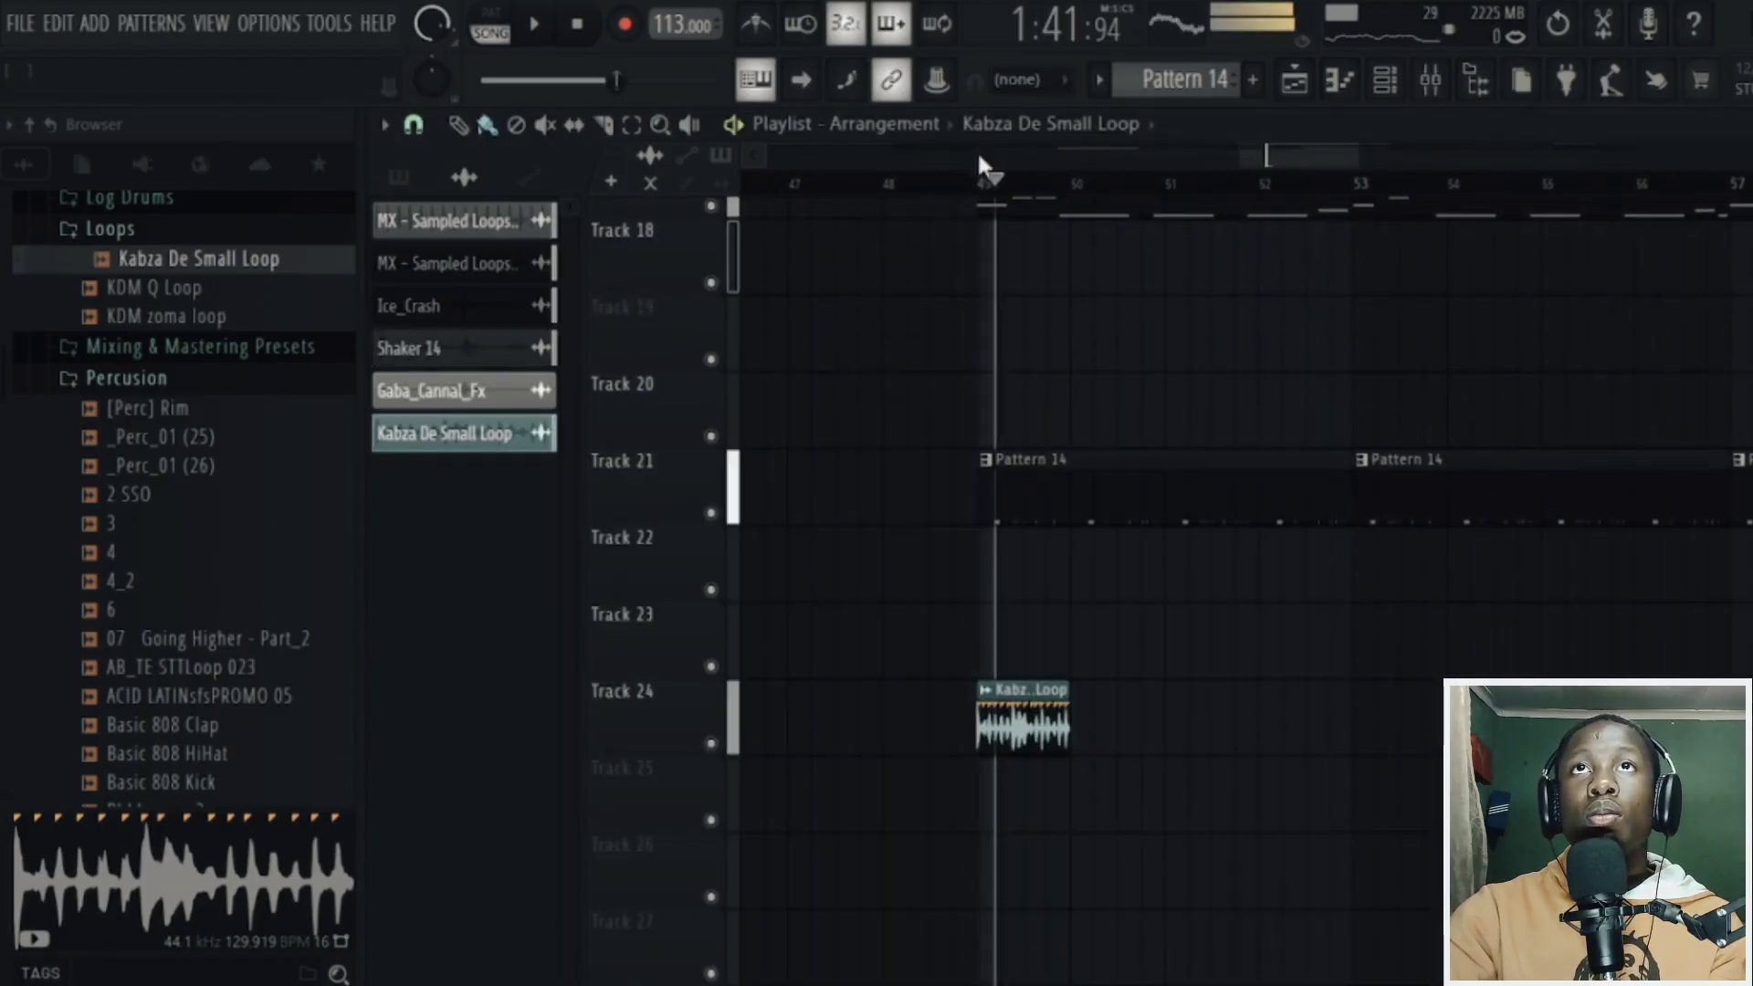
scroll(982, 189, "up", 4)
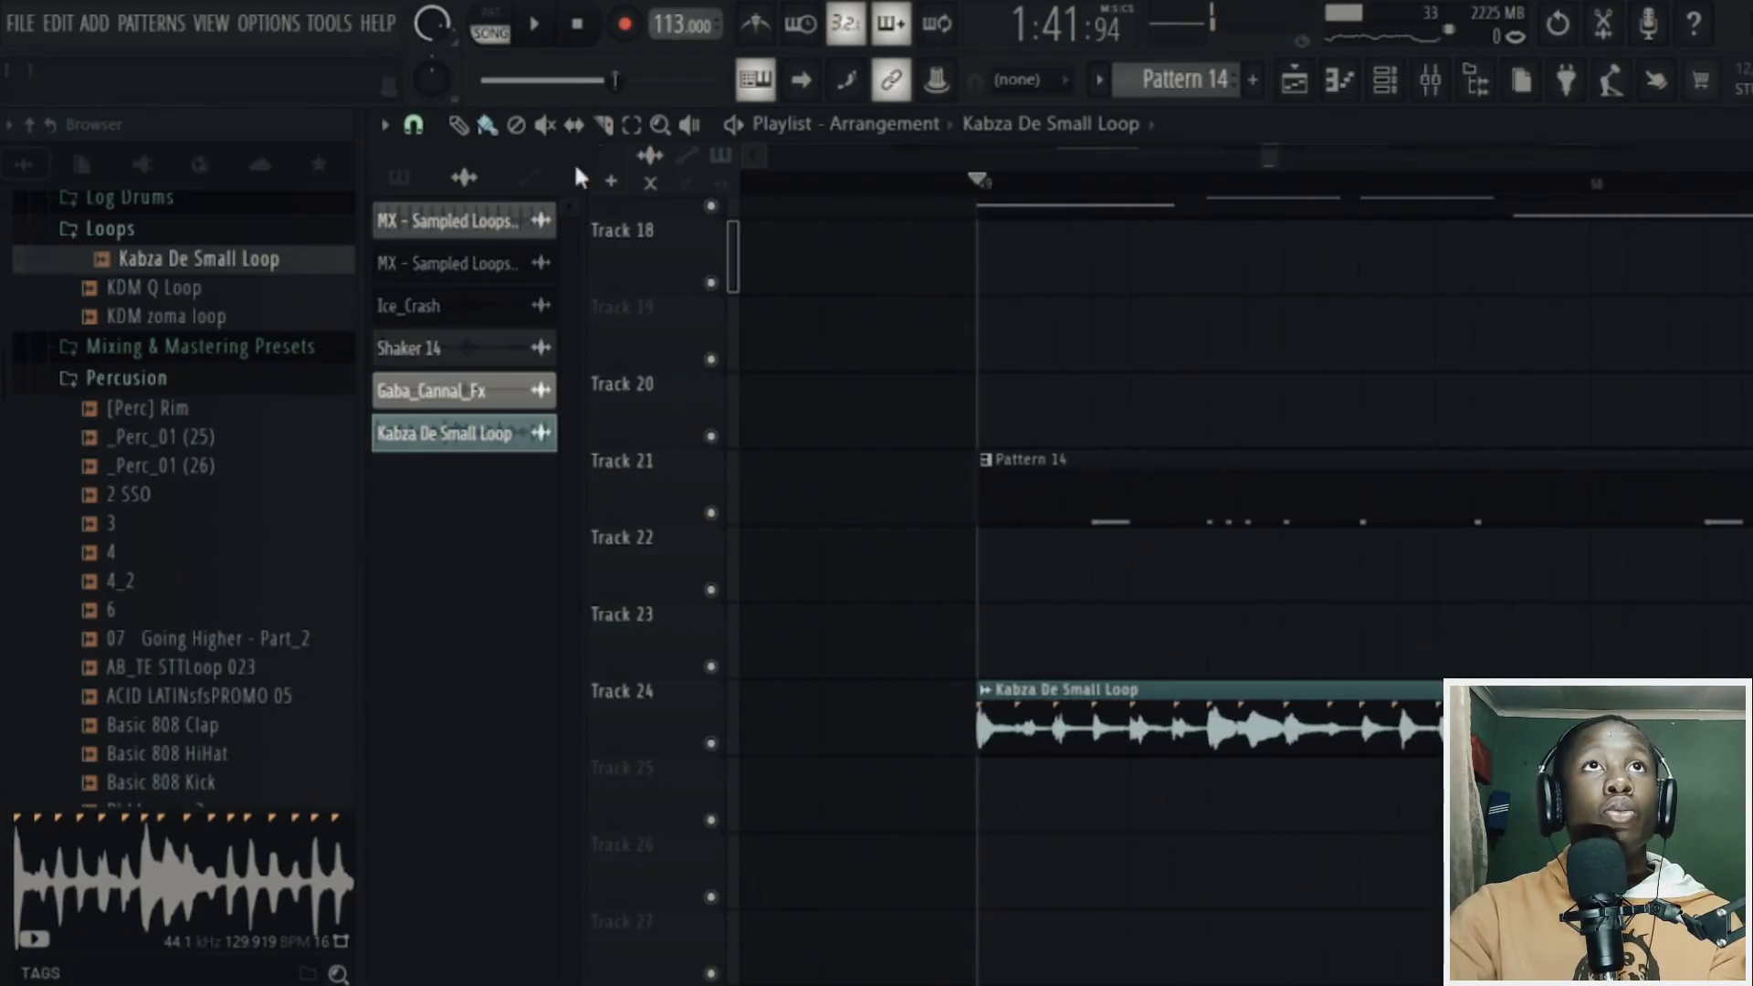
- Trim the Kabza De Small Loop clip to its first quarter bar and repeat it along Track 24 past bar 64
left_click_drag(1057, 813, 1135, 830)
key("ctrl+z")
left_click(462, 127)
key("space")
right_click(1287, 763)
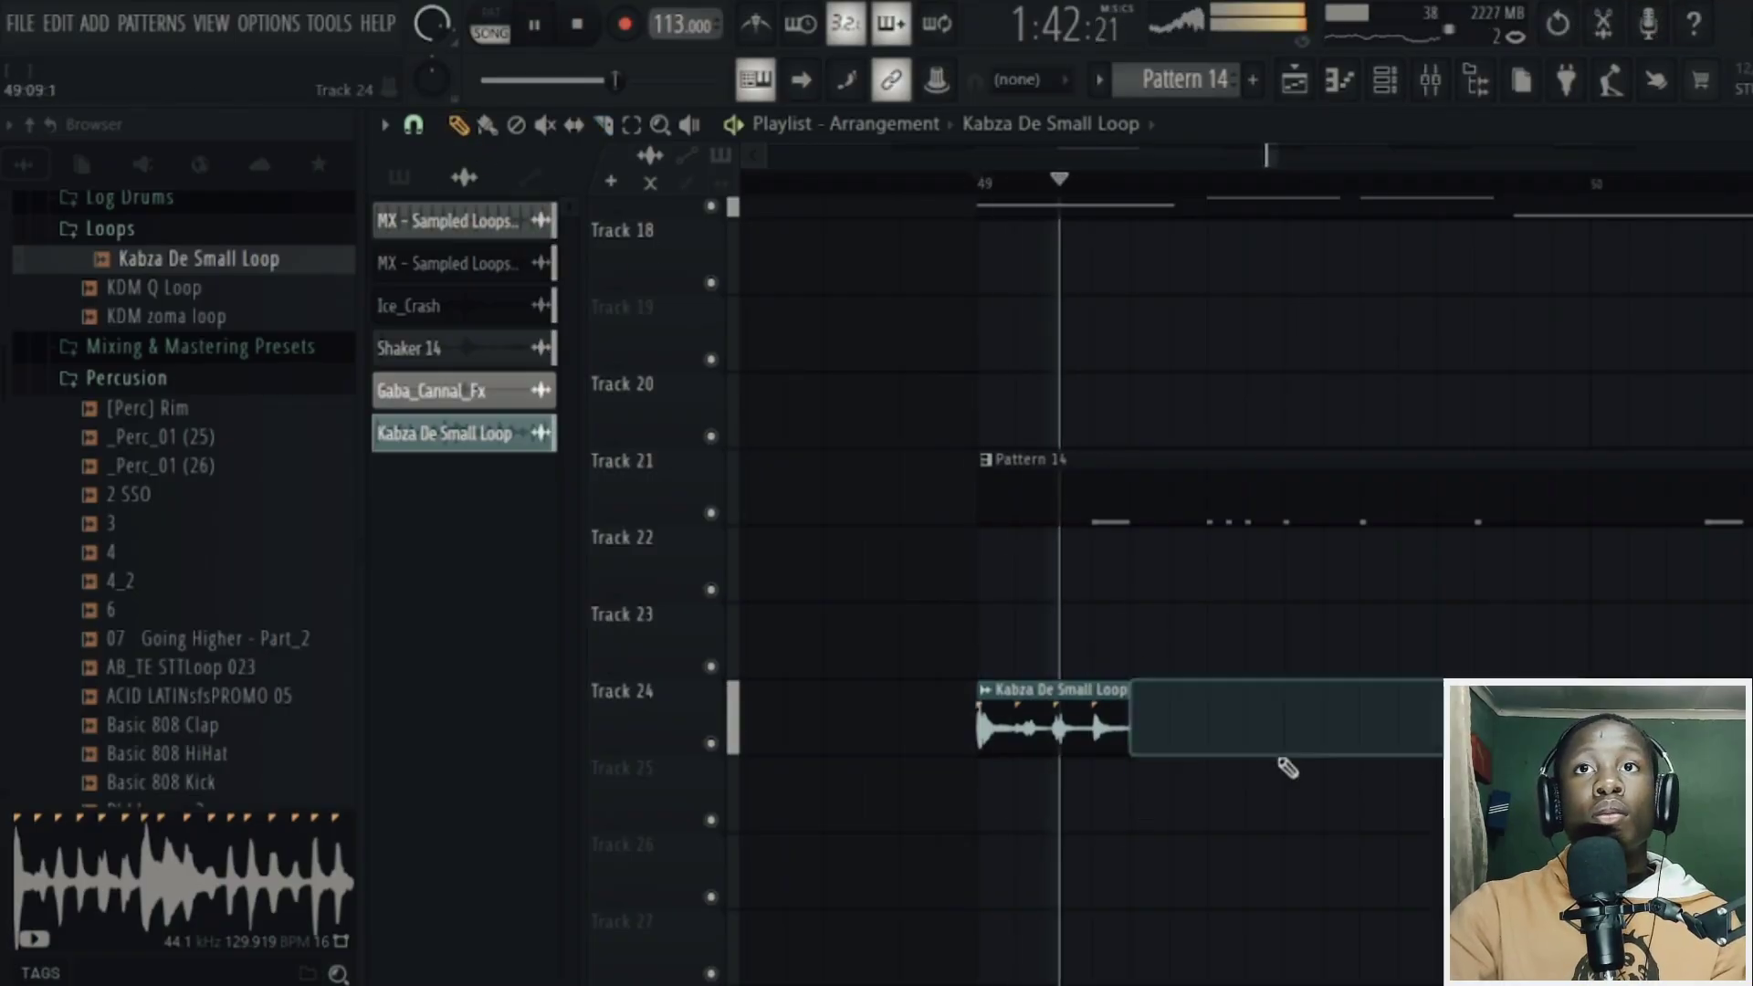
left_click_drag(1135, 730, 1553, 658)
scroll(1241, 166, "down", 5)
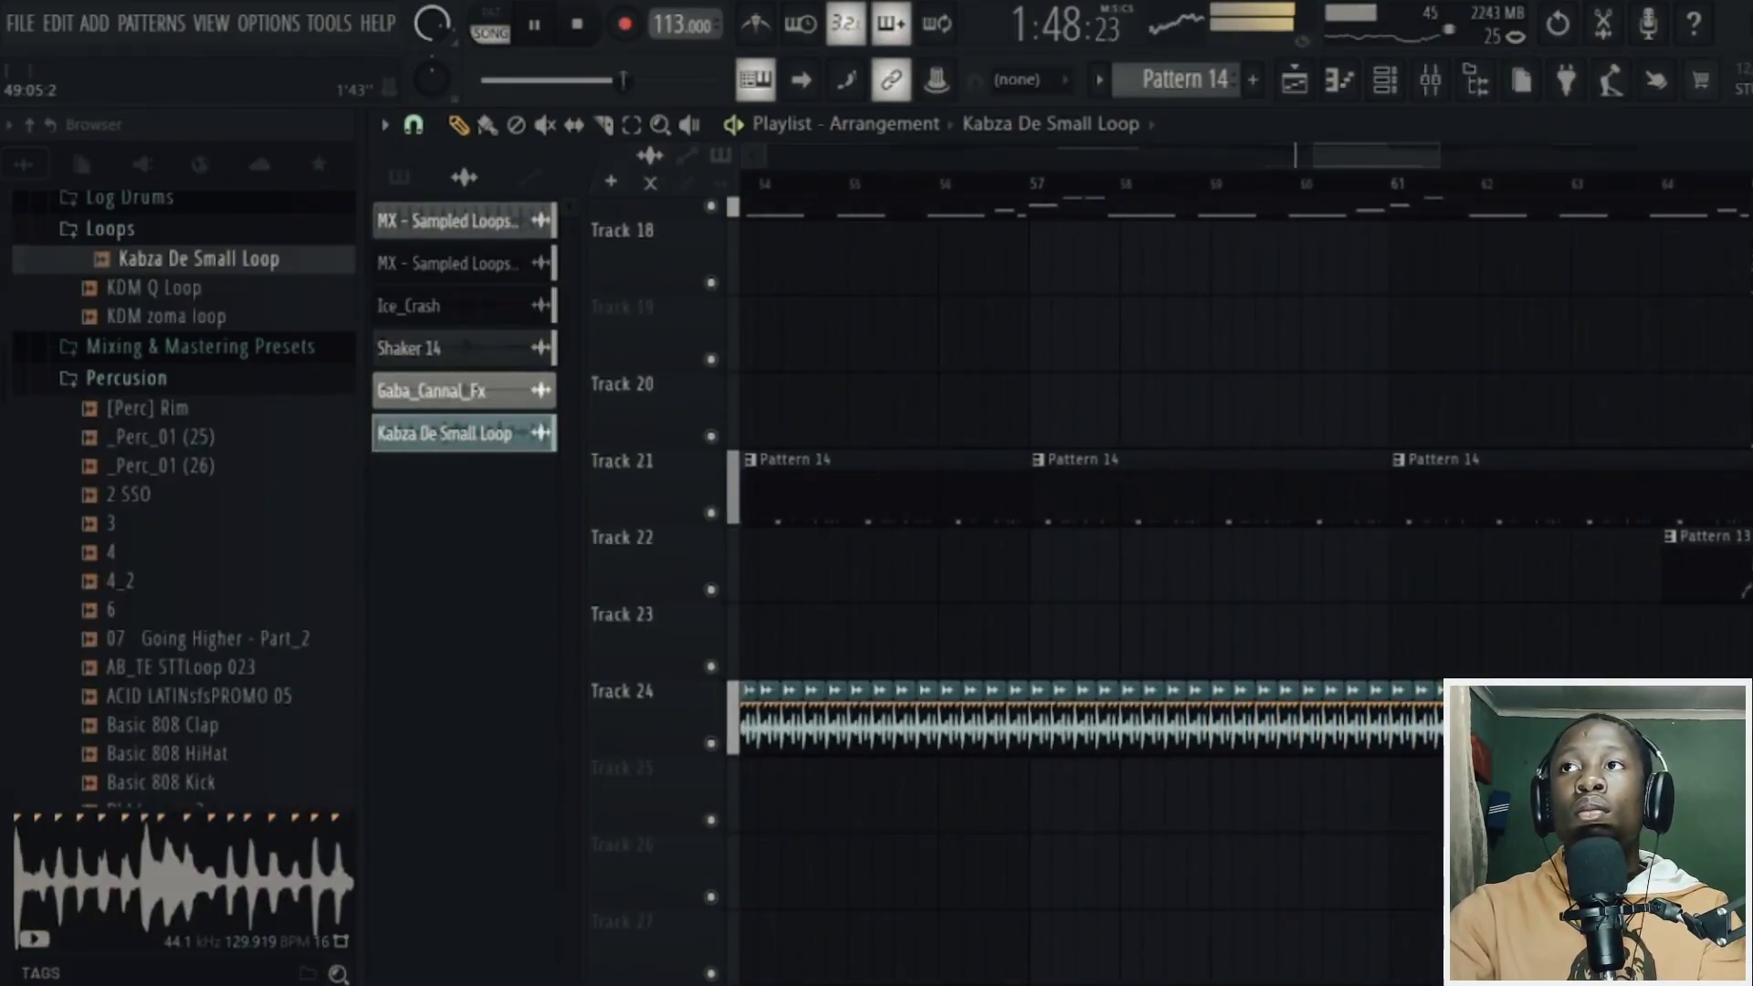
- Set the time-stretching mode of Kabza De Small Loop to Stretch
key("space")
scroll(1240, 166, "up", 5)
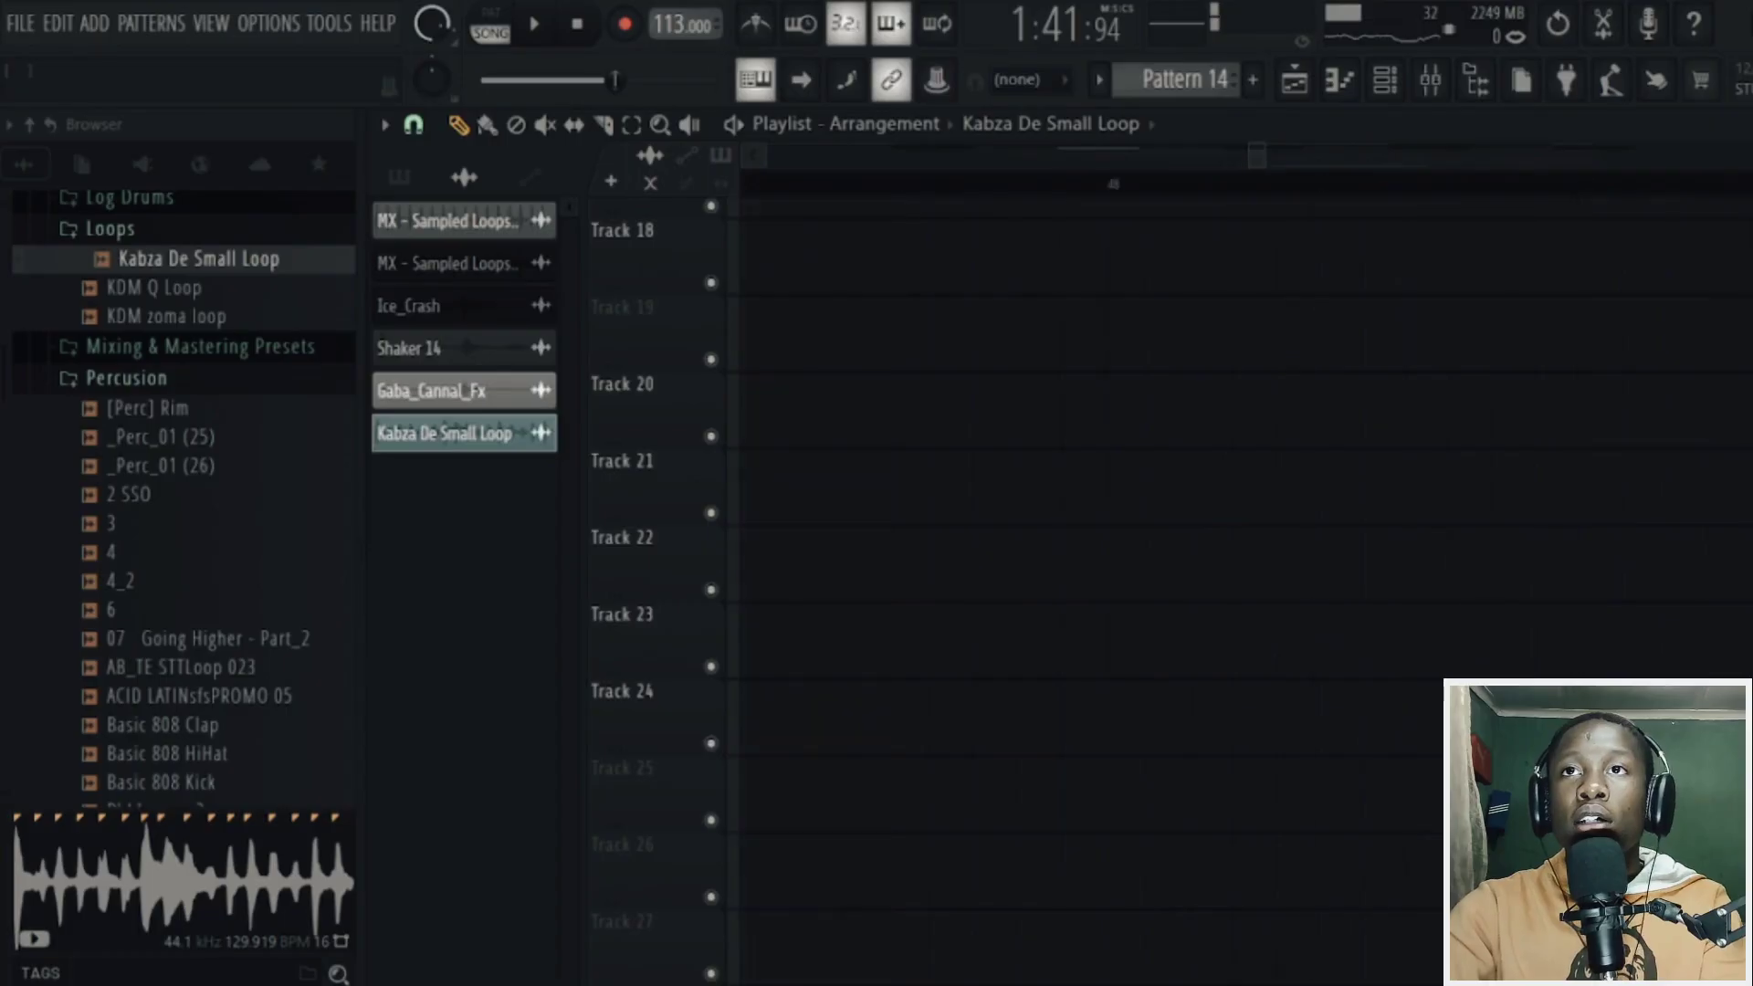
scroll(1241, 167, "down", 3)
double_click(1078, 742)
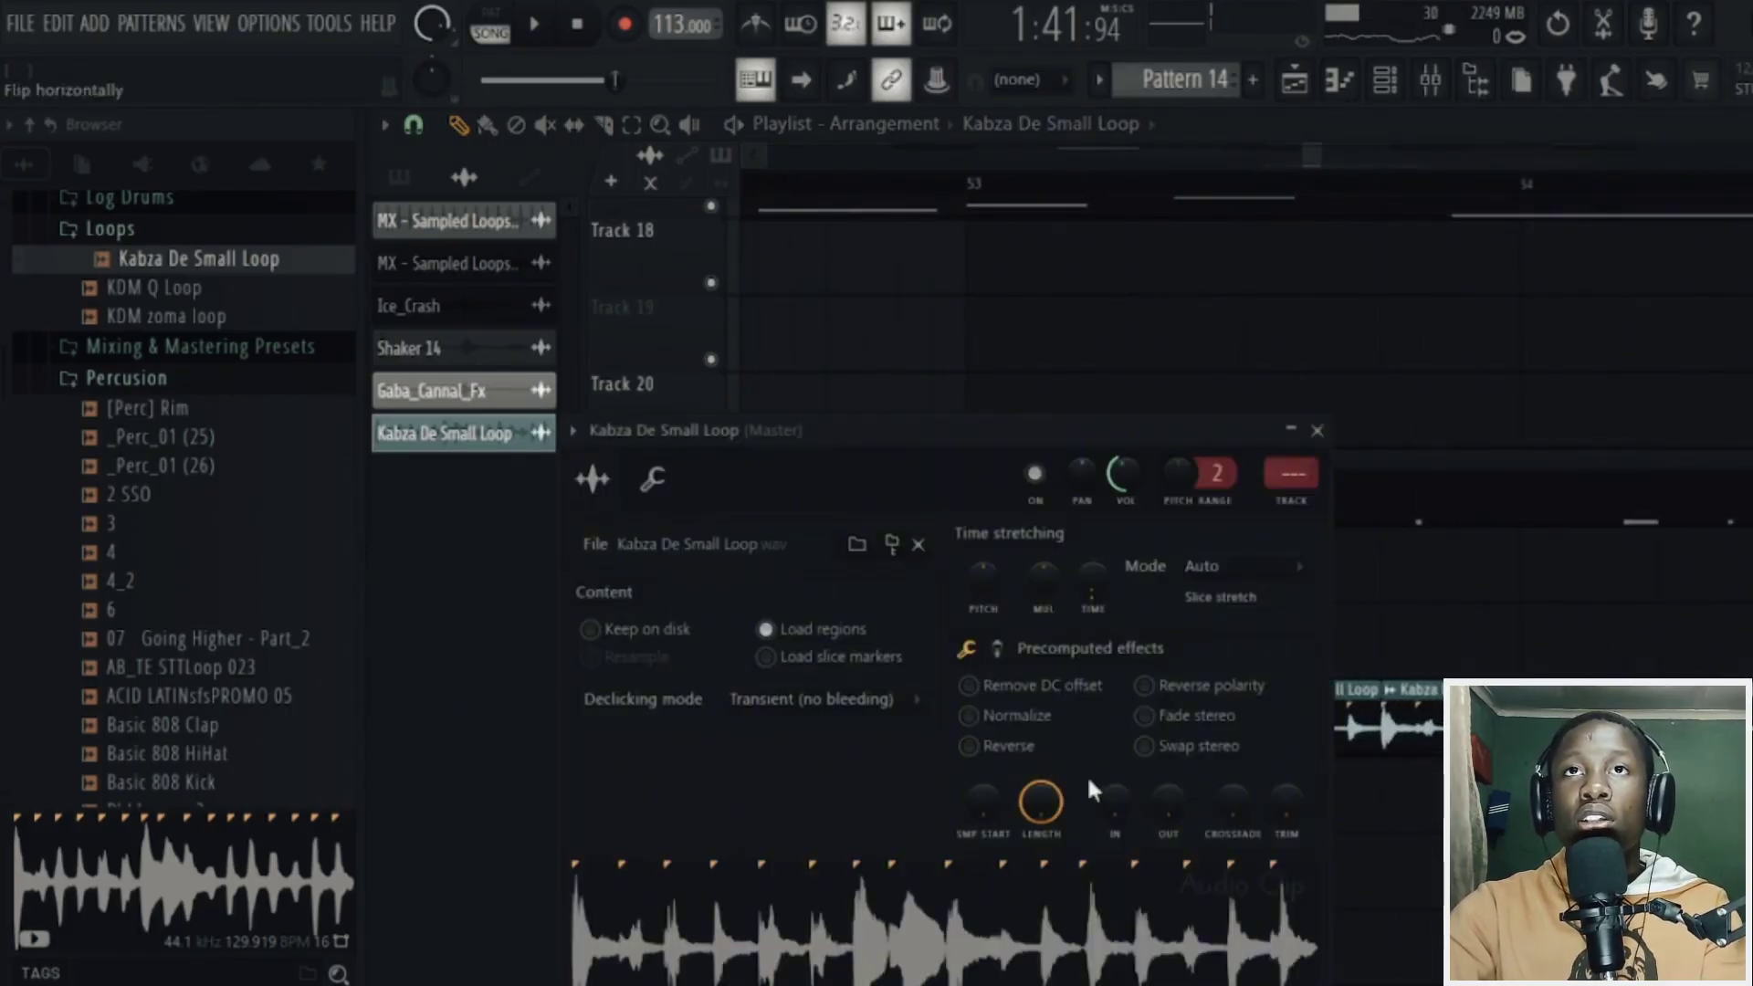
left_click(1297, 566)
left_click(1223, 655)
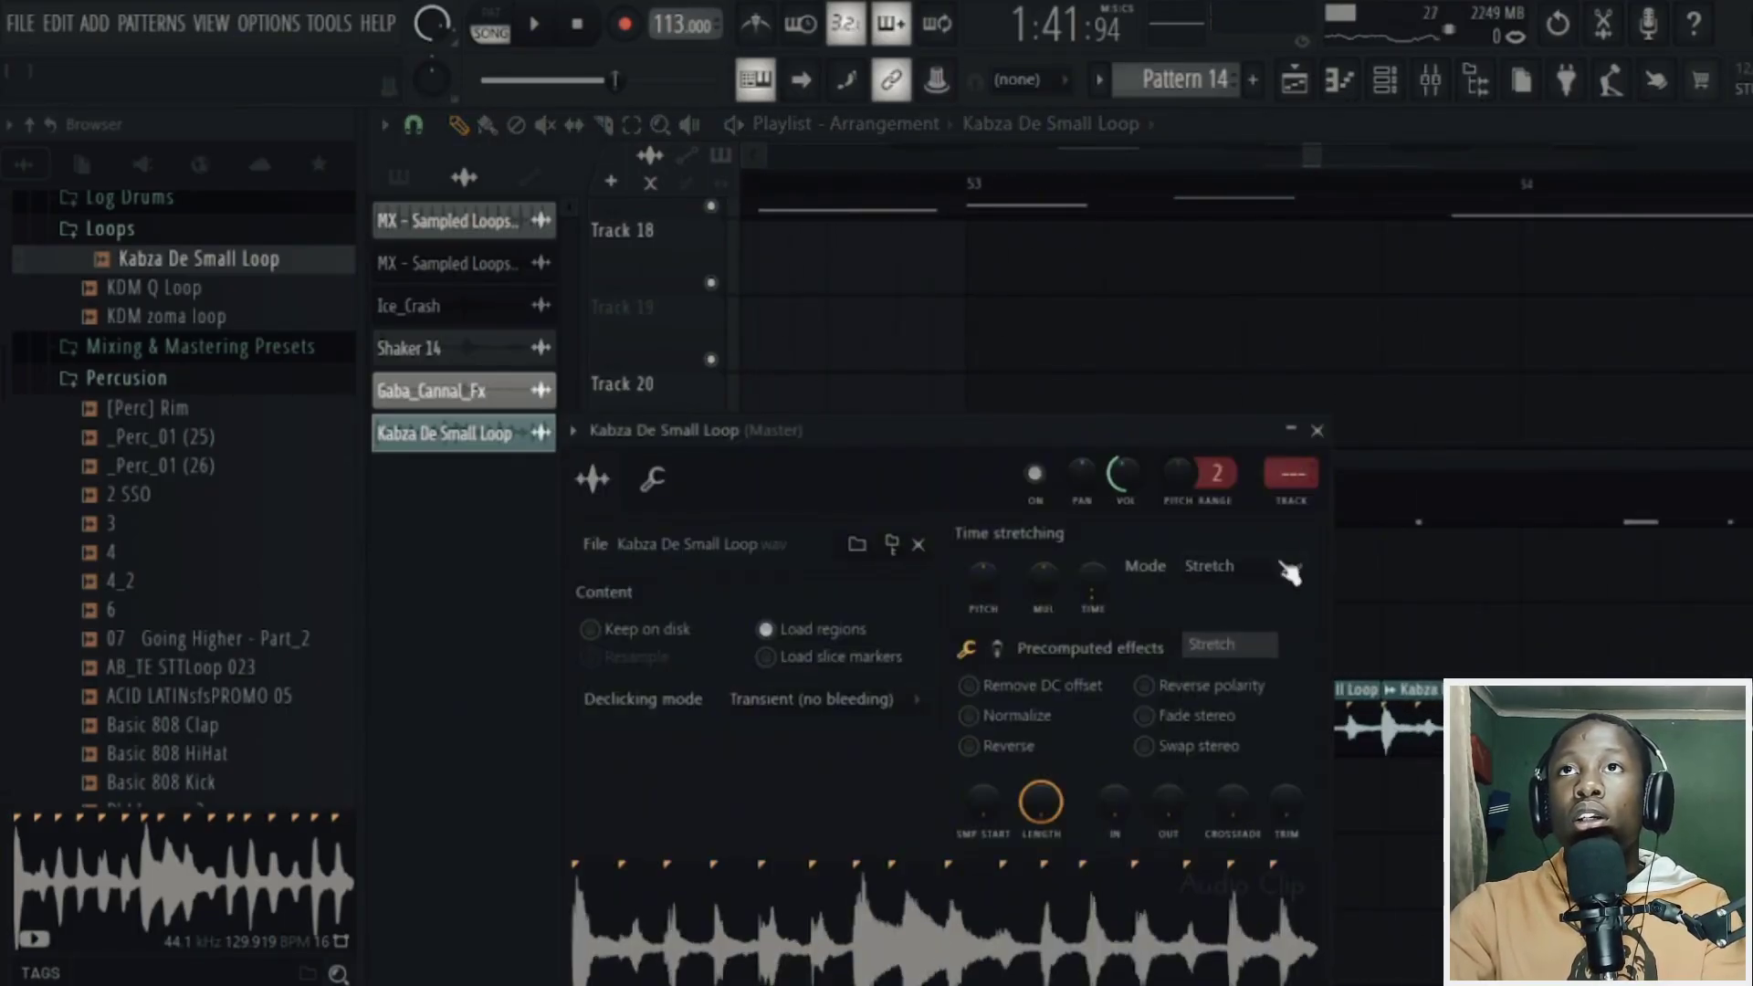
- Route Kabza De Small Loop to mixer track 9, load Fruity Parametric EQ 2 in its third effect slot and collapse the browser
left_click(1291, 476)
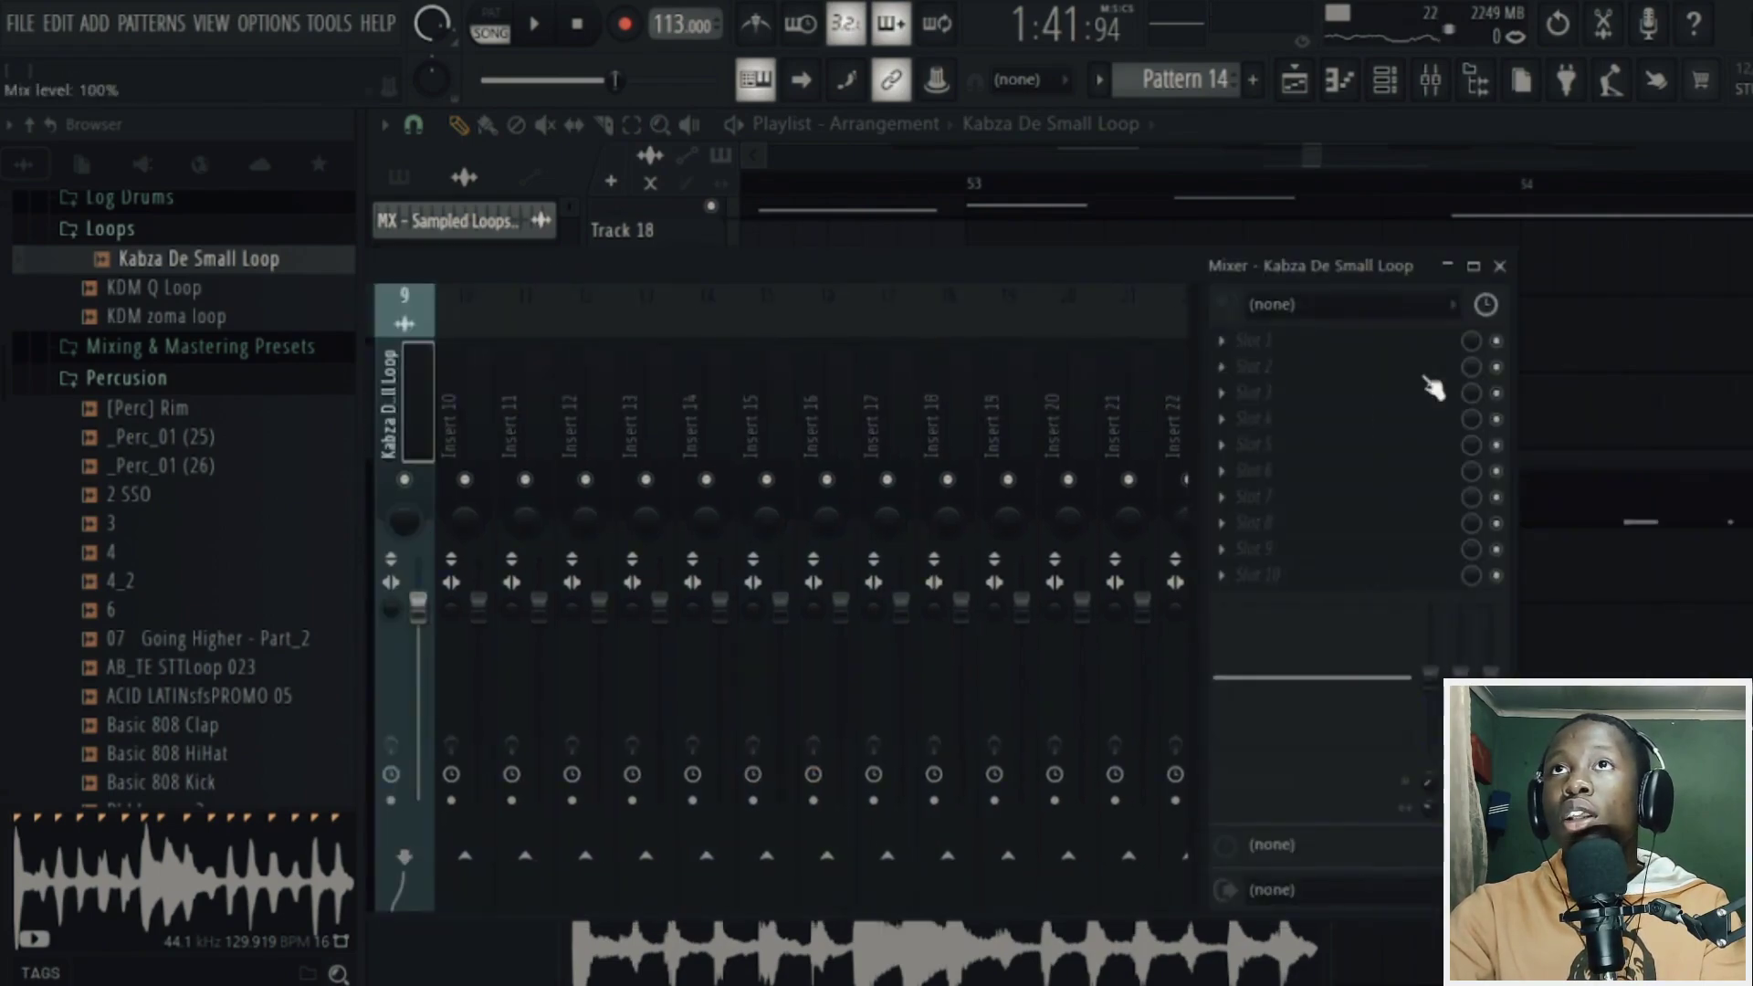
left_click(1441, 384)
mouse_move(1279, 353)
left_click(884, 494)
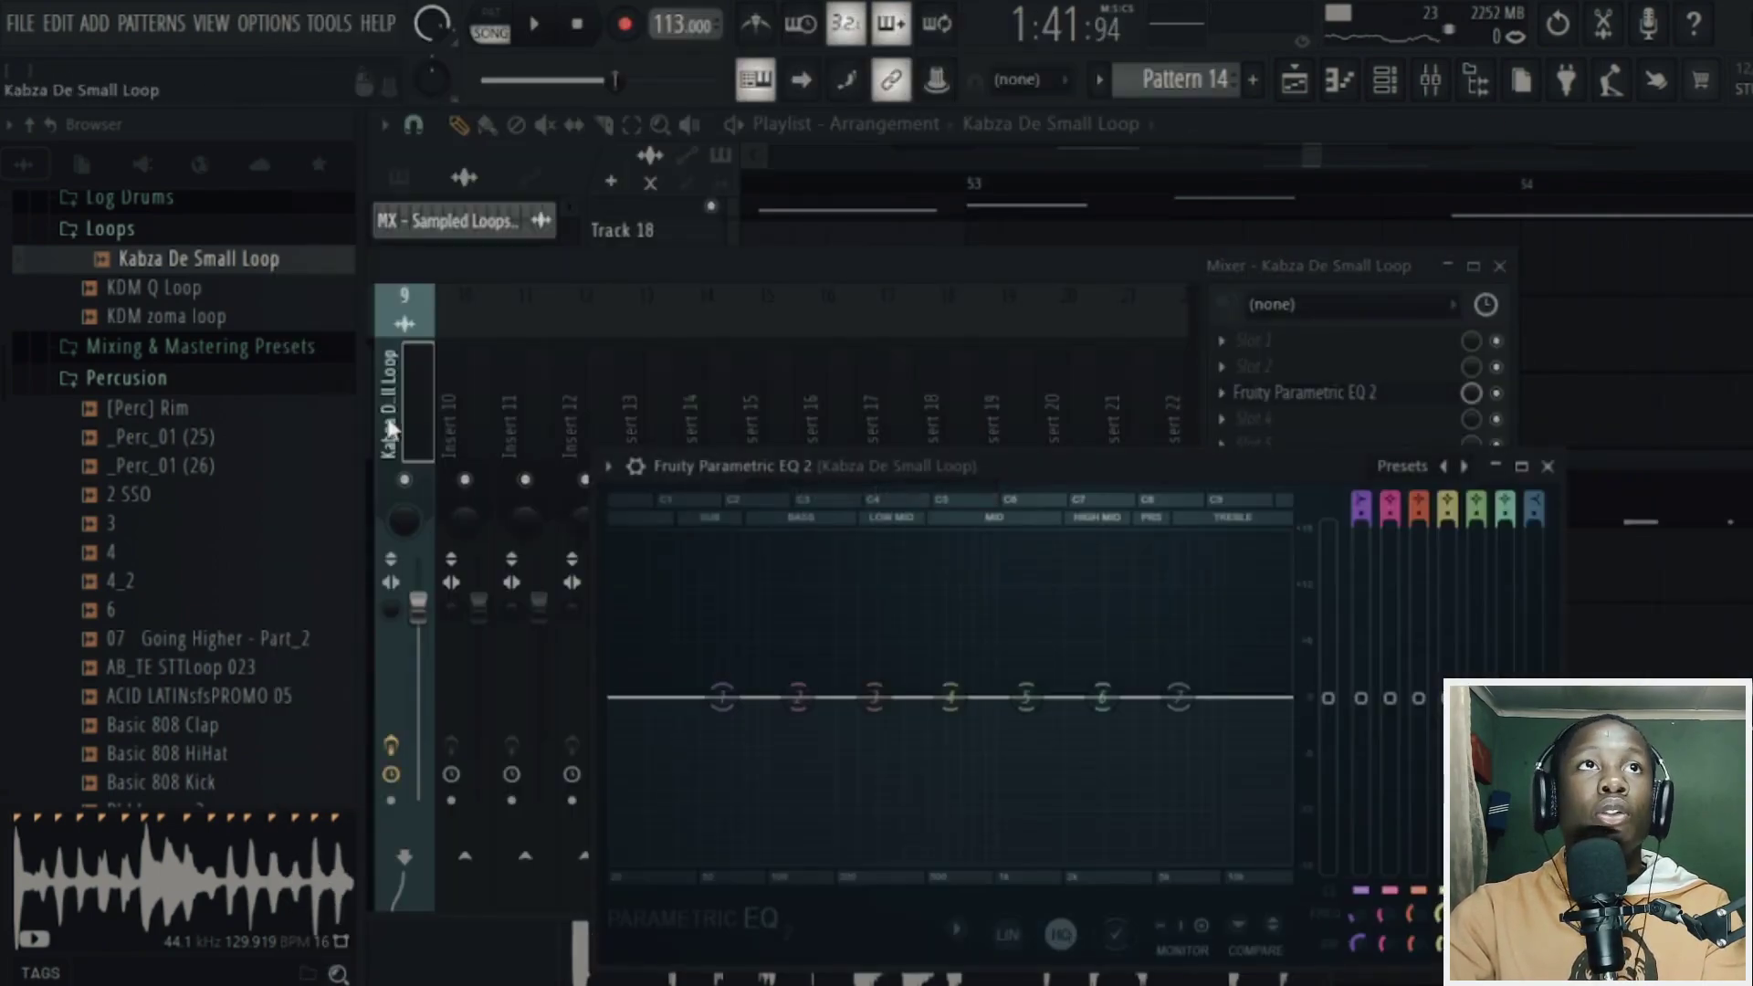
left_click_drag(358, 404, 9, 404)
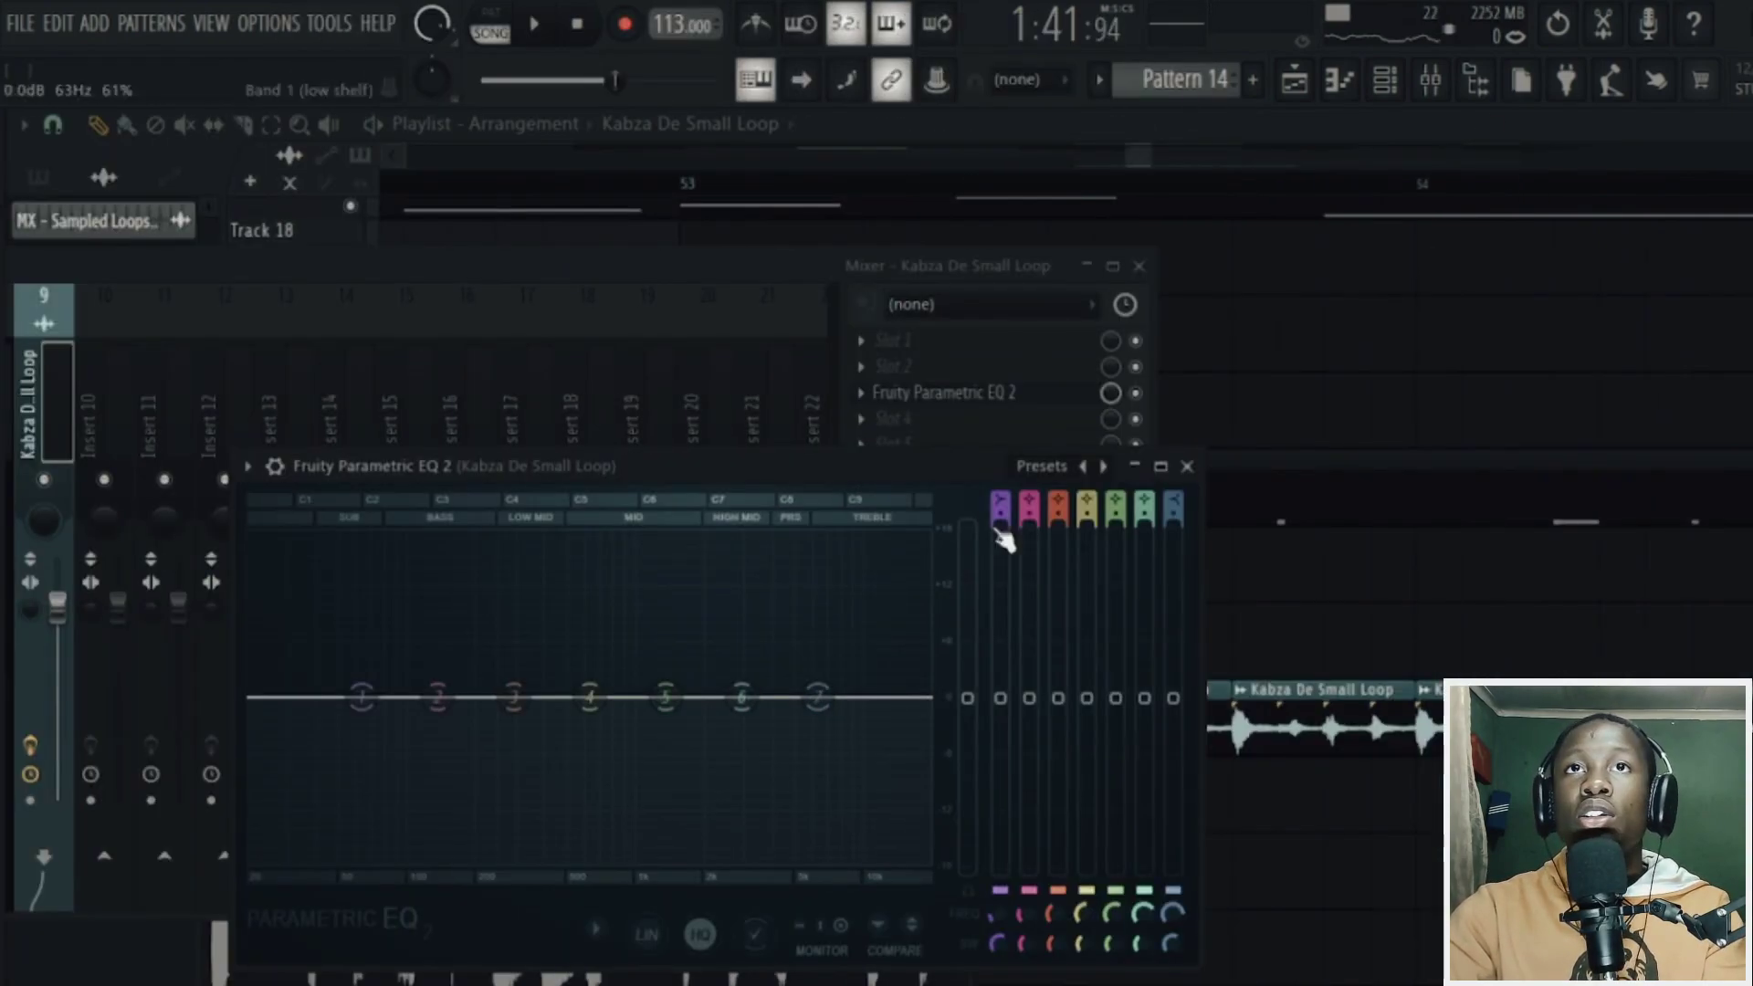
- Cut band 6 slightly in the treble range of the loop's Parametric EQ 2
left_click(1039, 466)
left_click(765, 728)
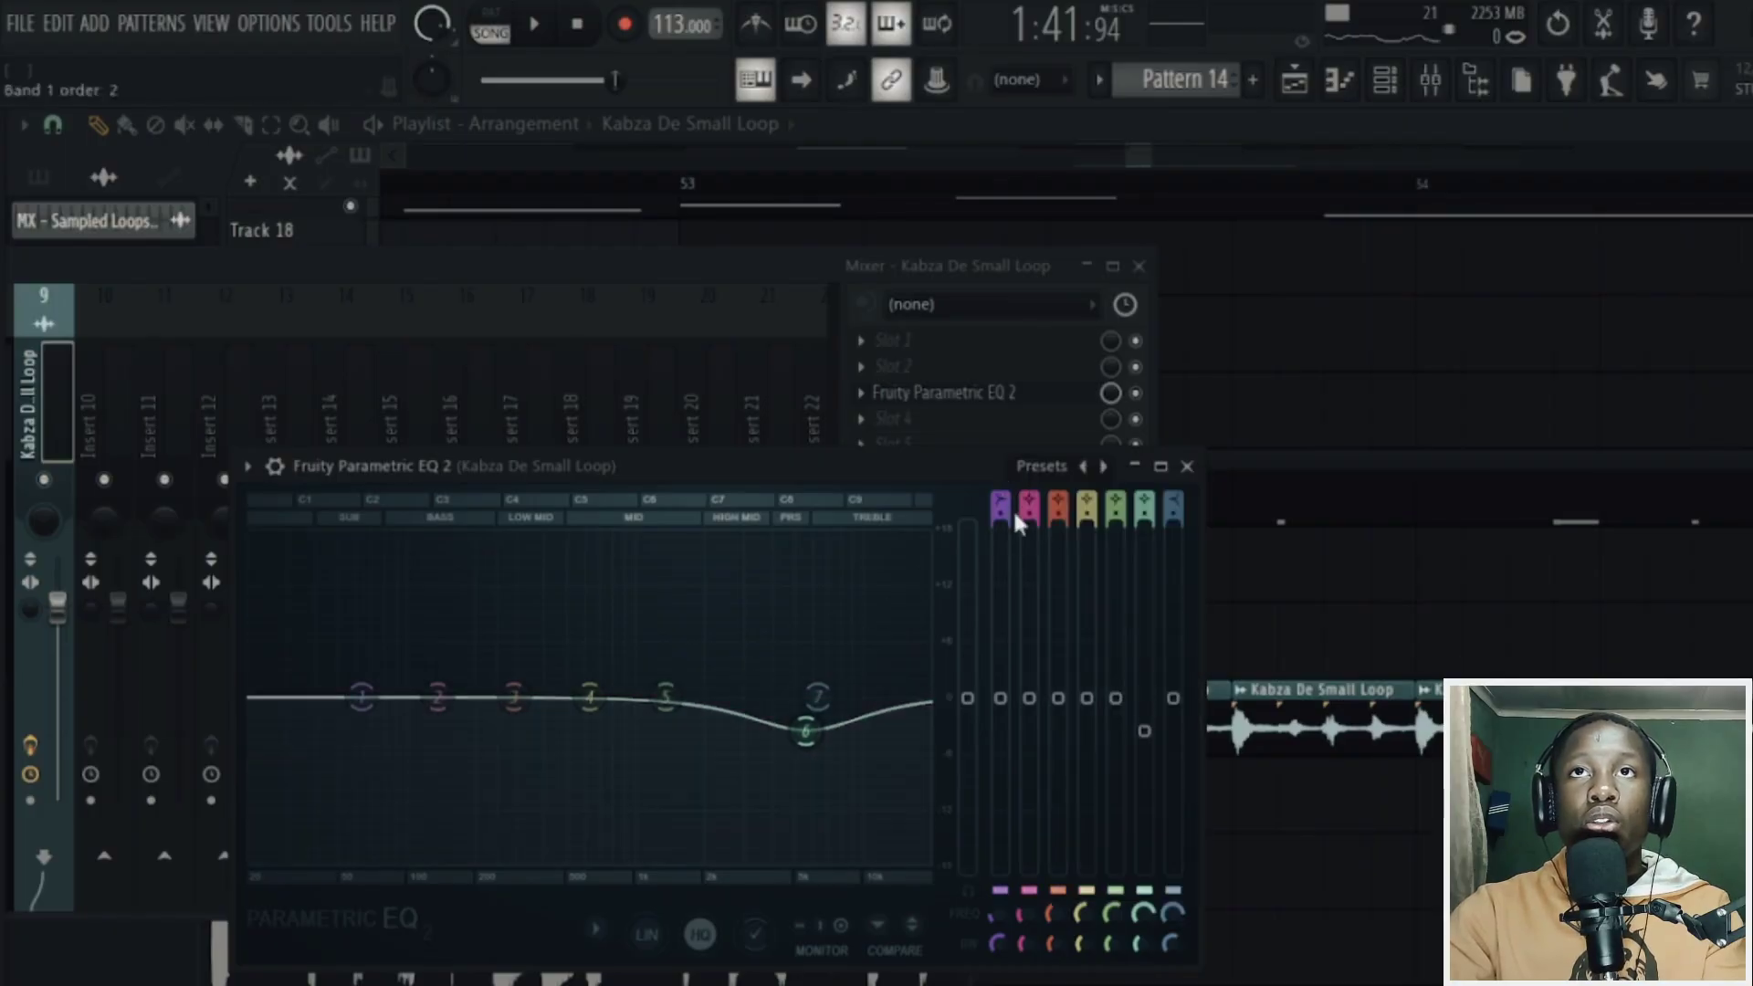
left_click(1039, 468)
left_click(365, 738)
- Change EQ band 1 to a high-pass filter with its cutoff at about 509 Hz and pull band 6 down further
right_click(361, 697)
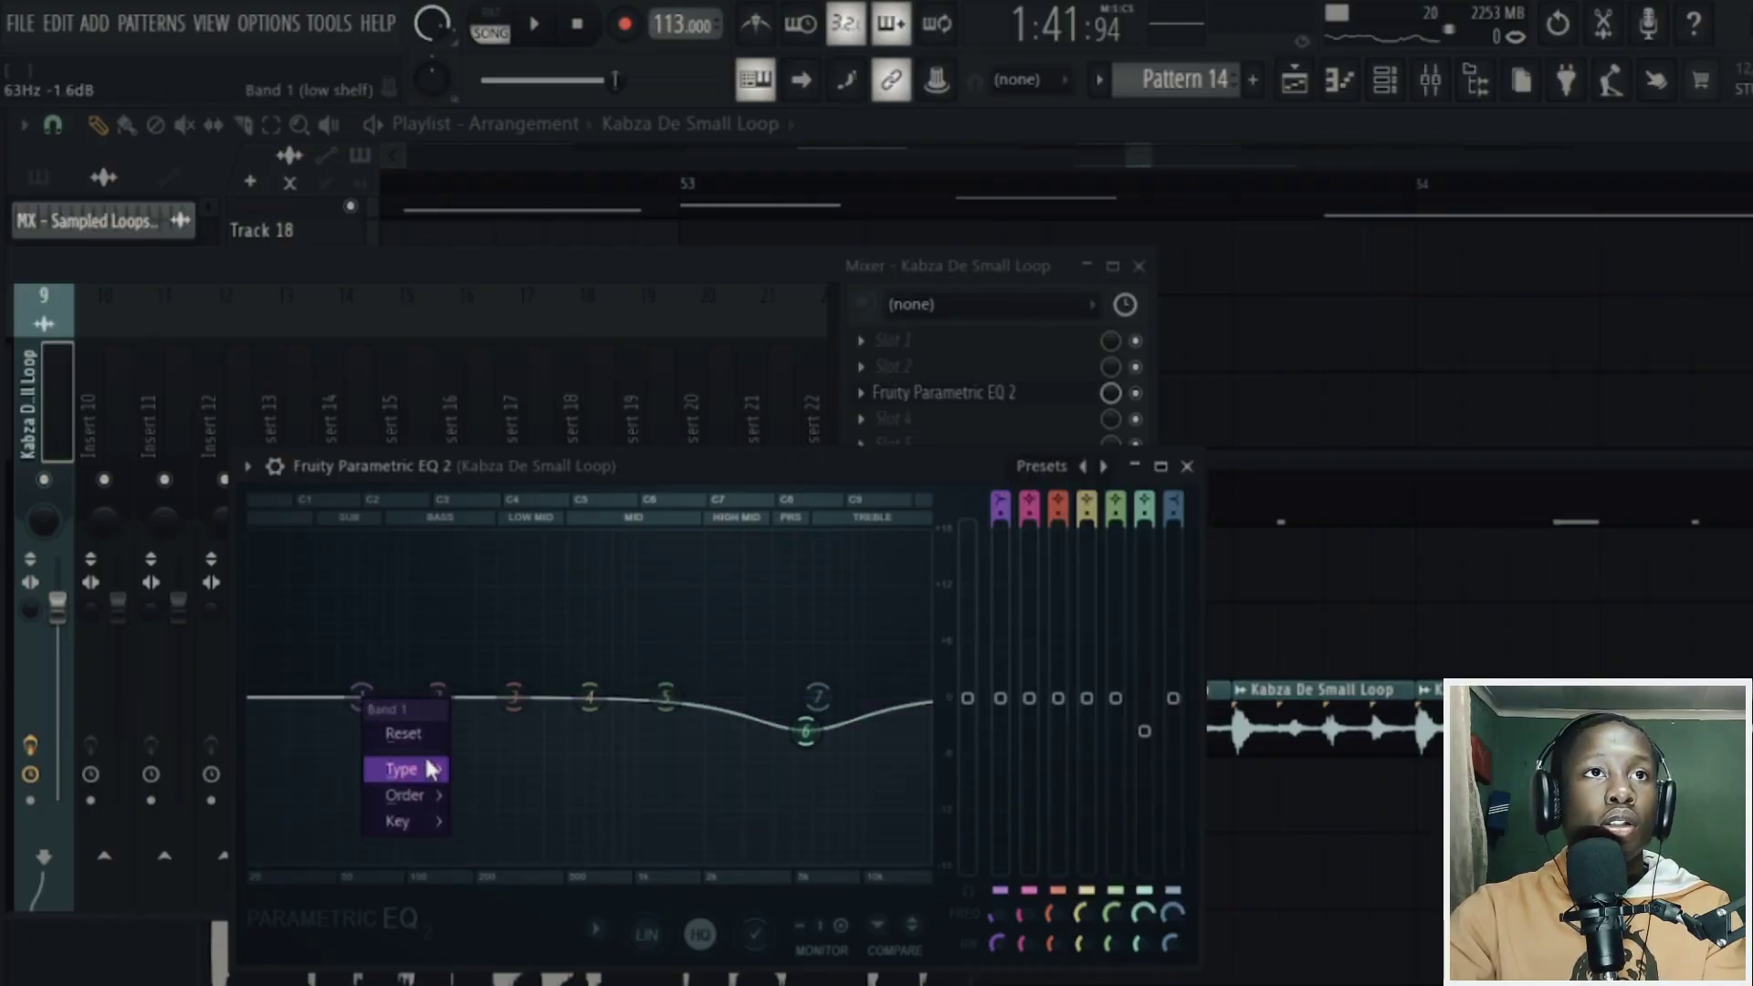
mouse_move(402, 768)
left_click(502, 795)
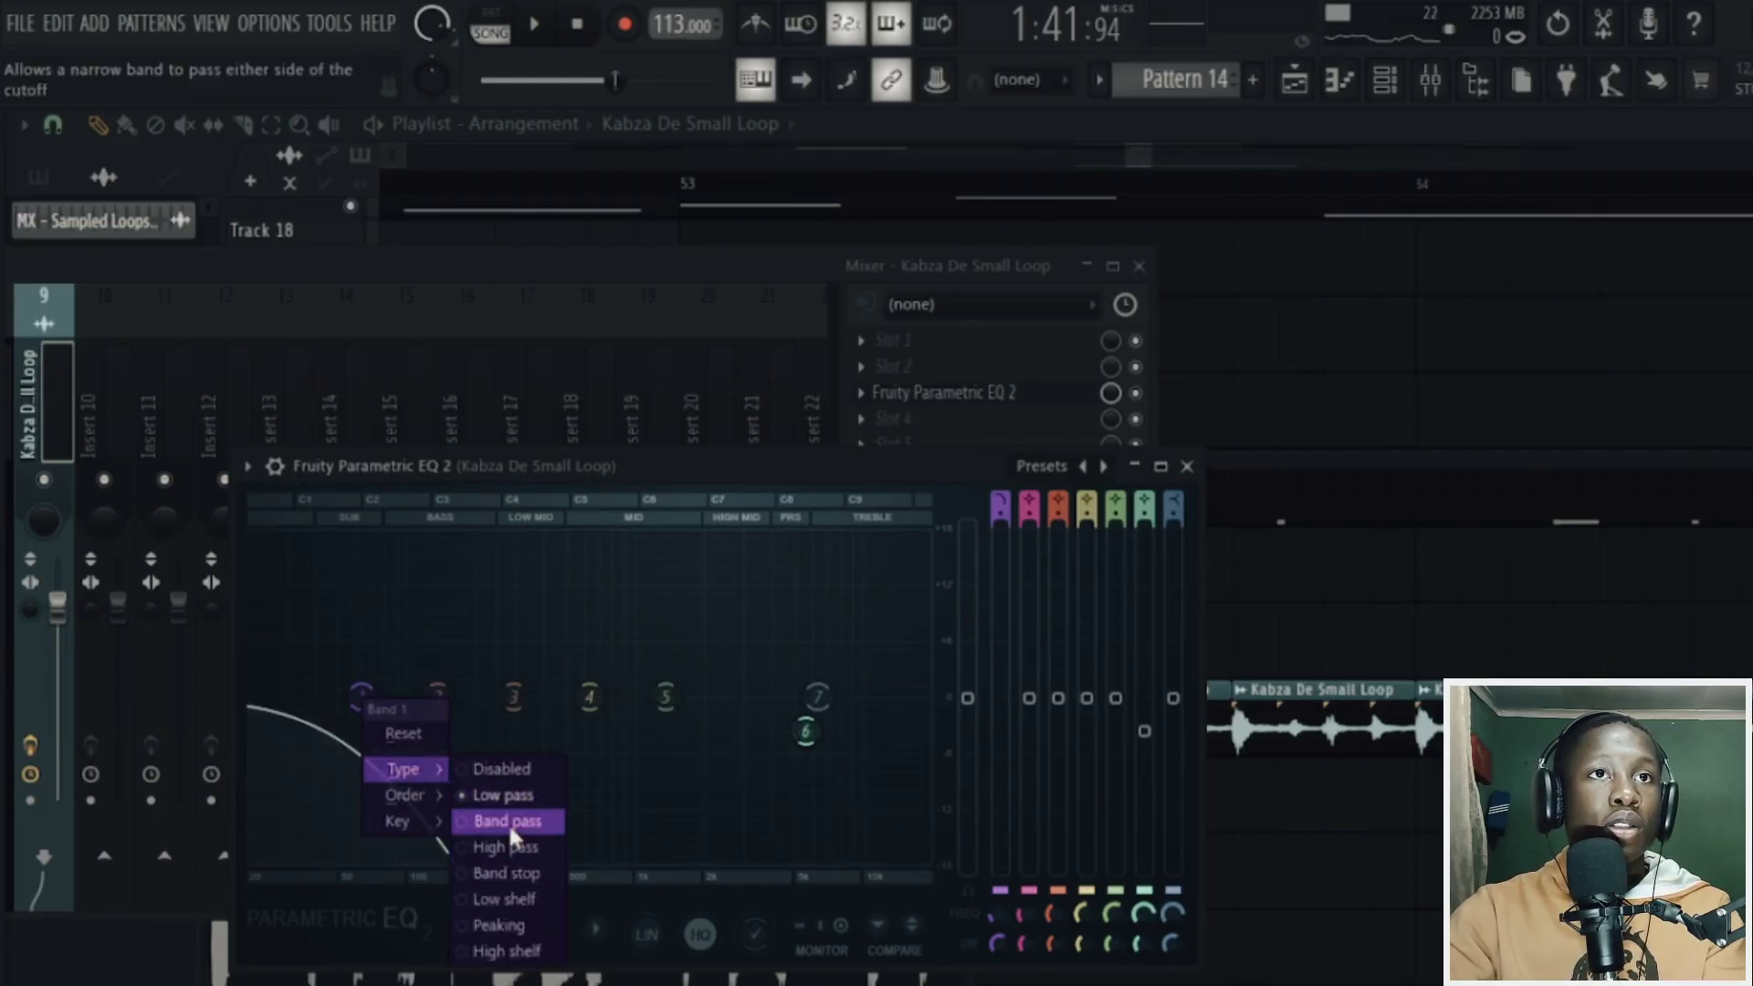
left_click(505, 847)
left_click_drag(362, 698, 562, 698)
key("space")
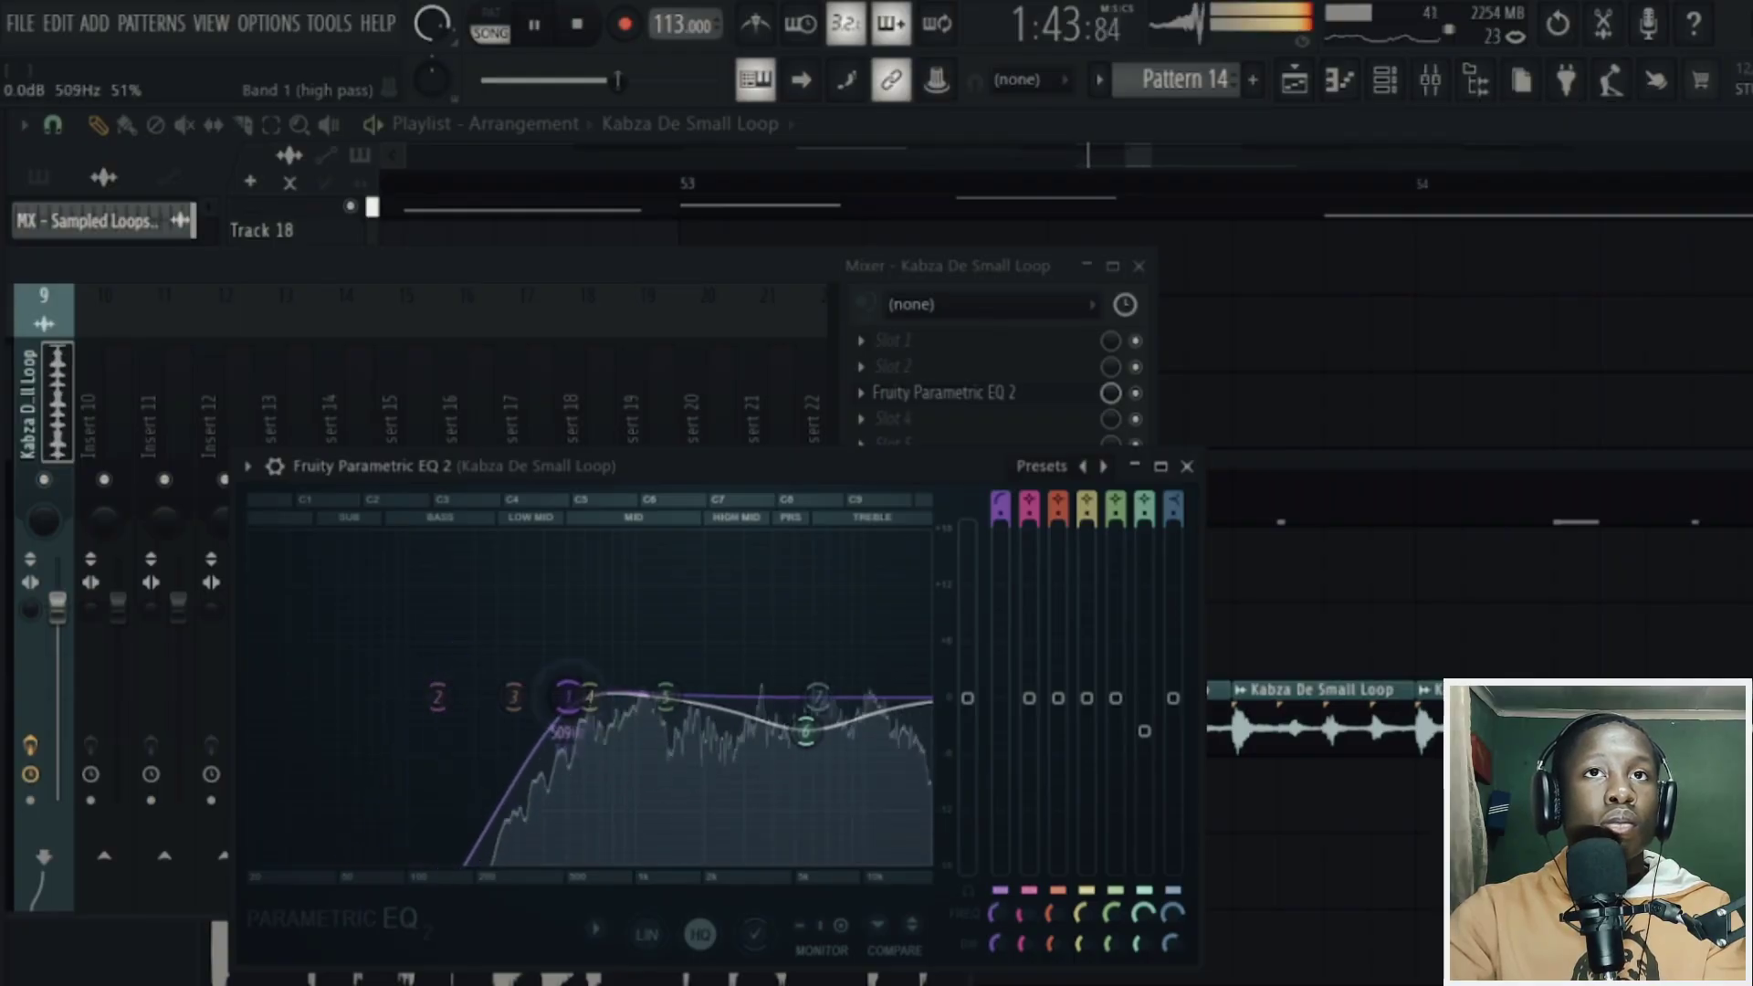
left_click_drag(806, 731, 825, 785)
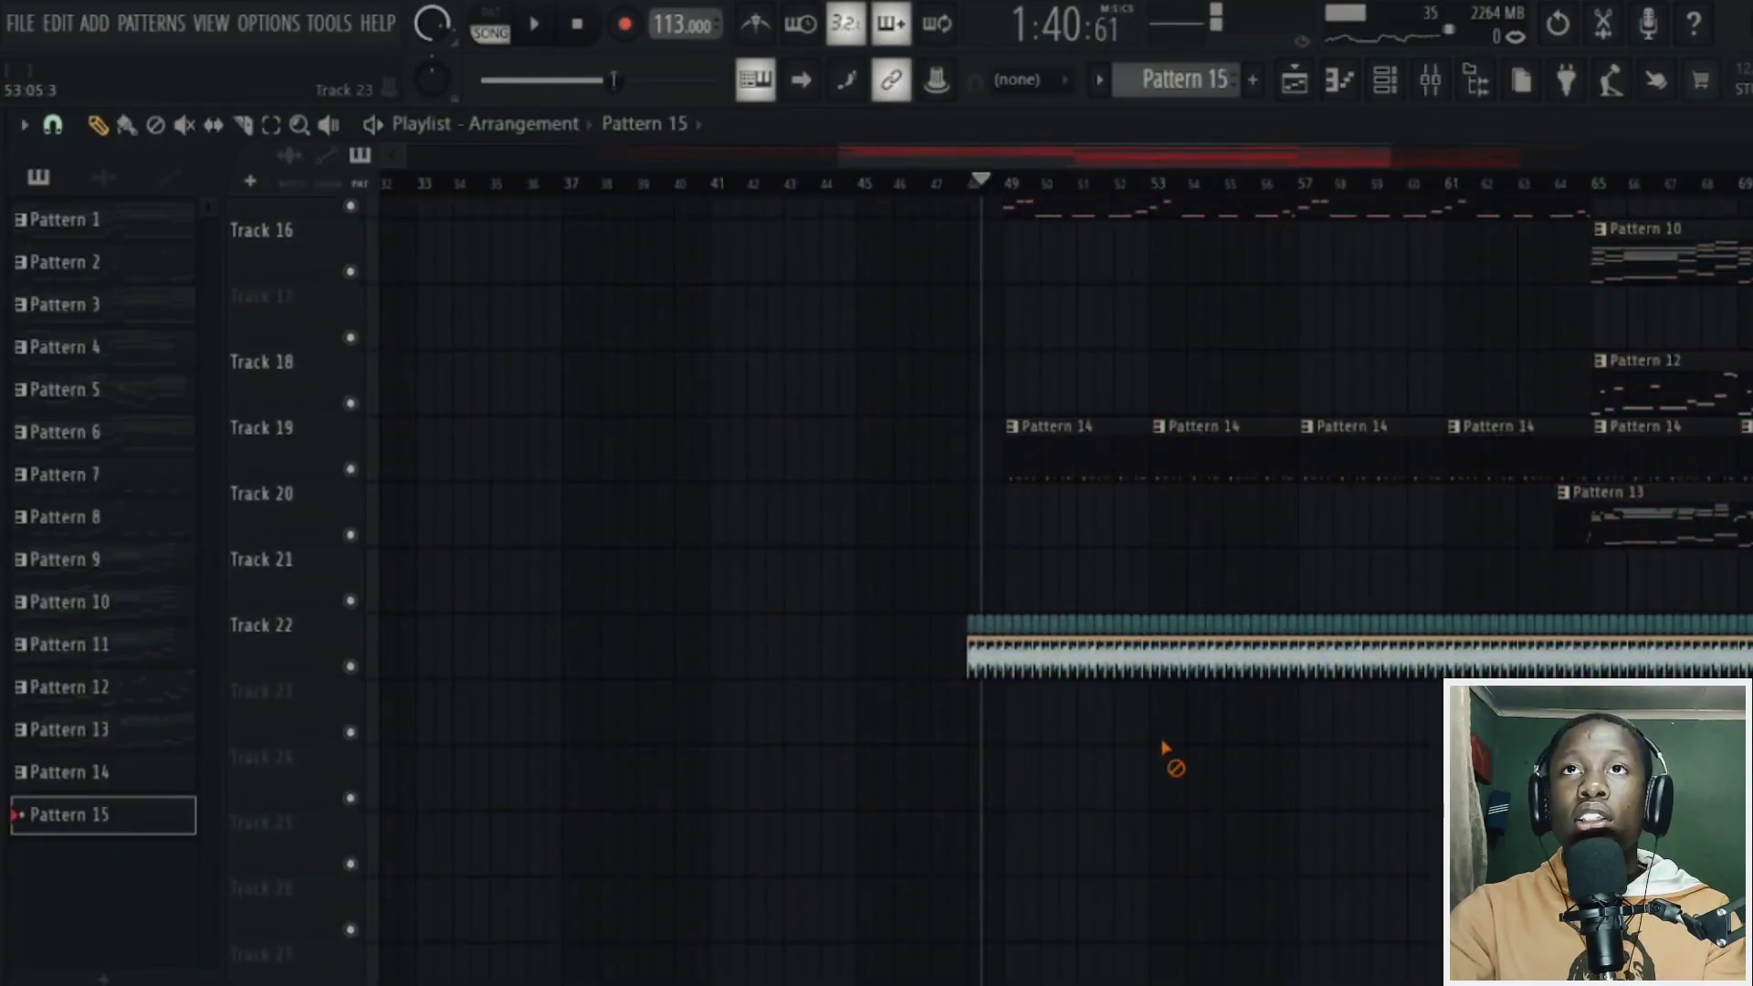
- Place Pattern 15 clips on Track 24 from bar 49 and open VEH2 Open Hihats - 015 in a new sampler channel
left_click(1085, 760)
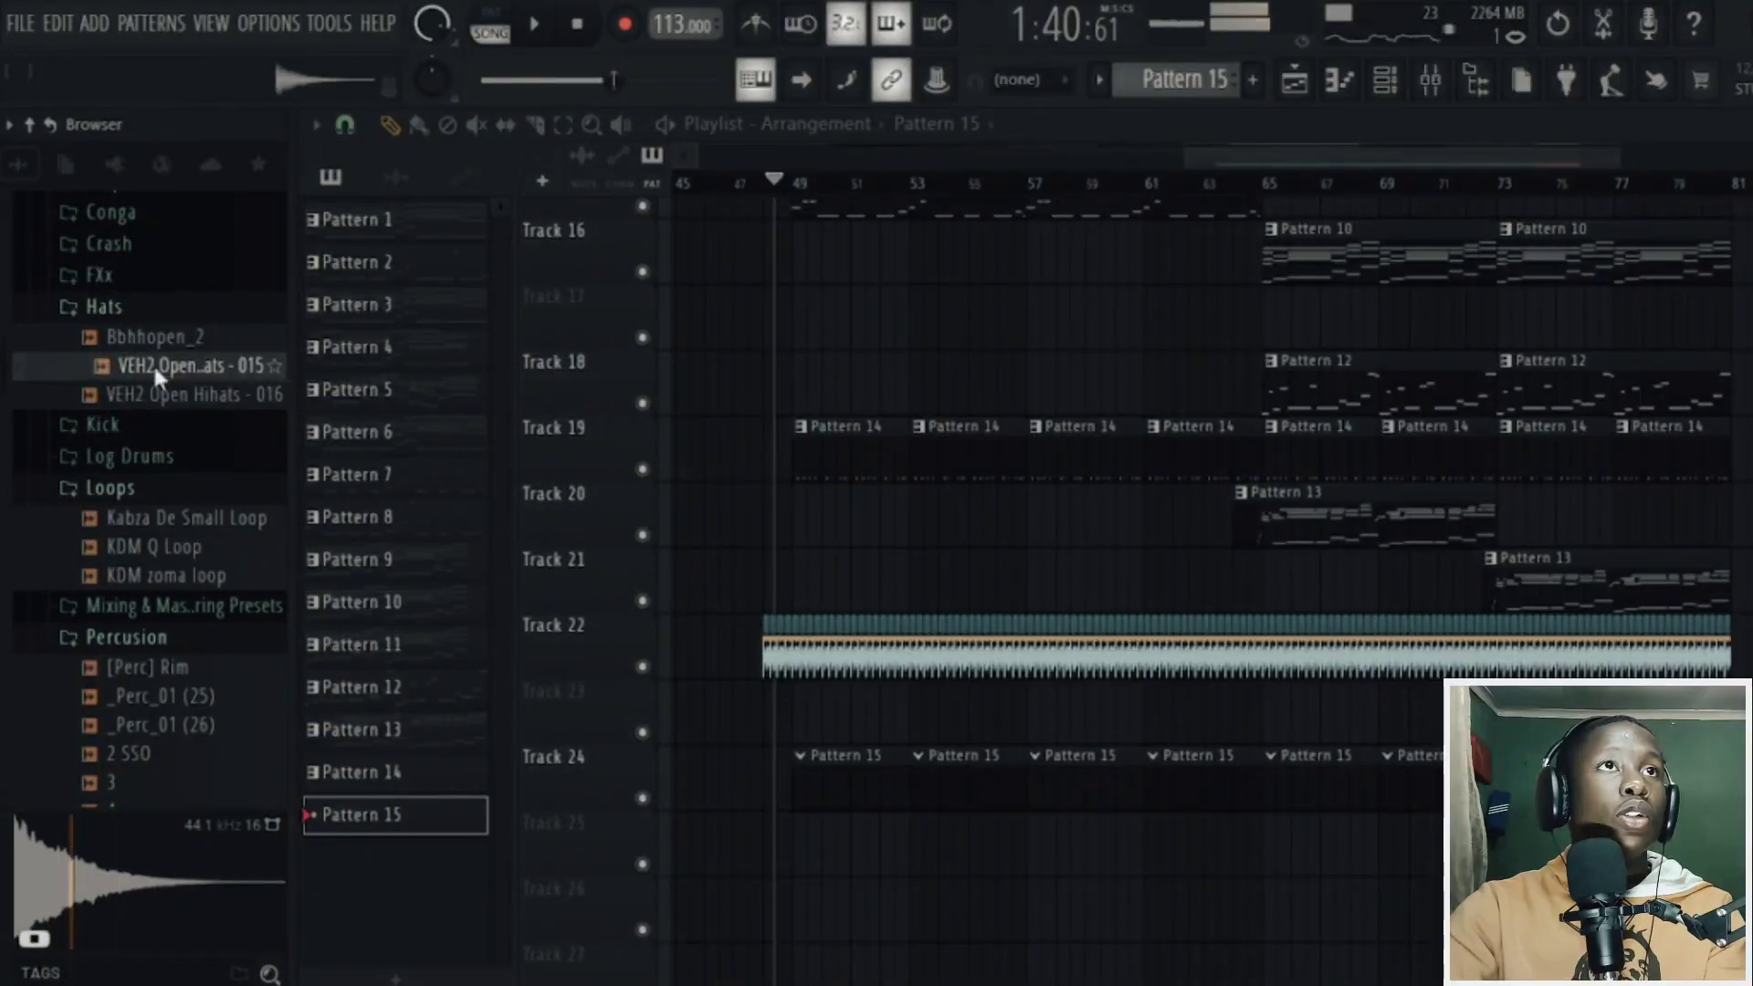
right_click(155, 375)
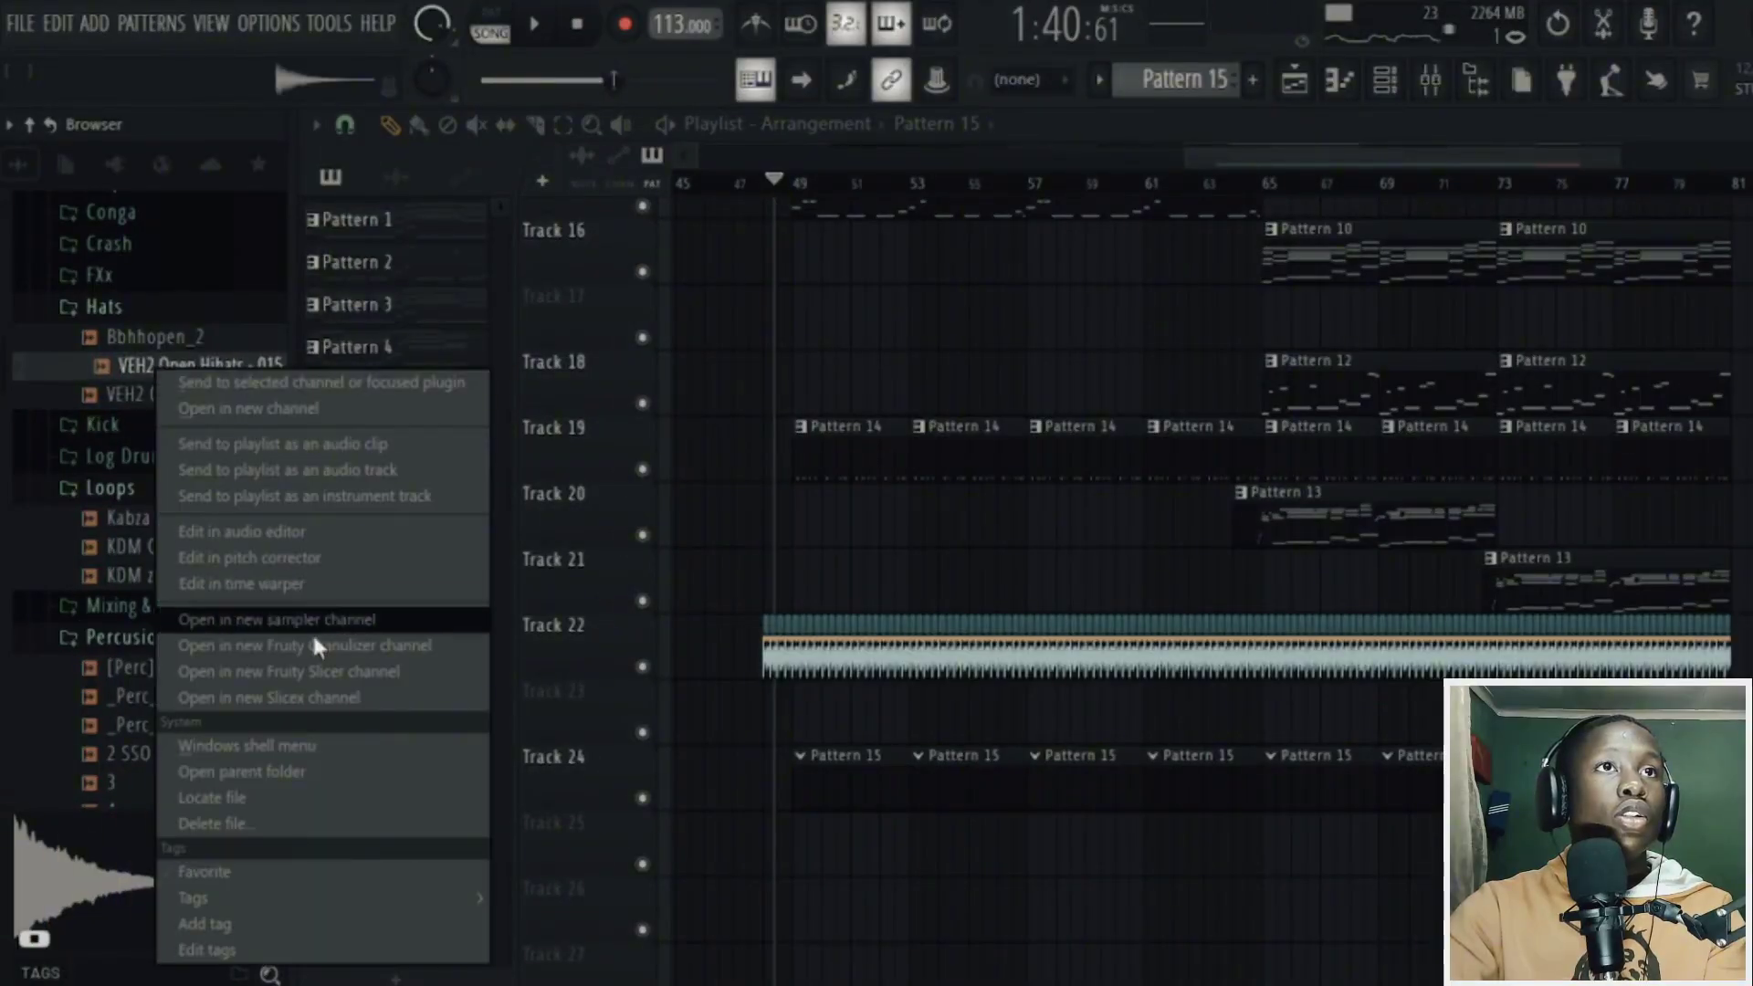
left_click(315, 621)
left_click(804, 182)
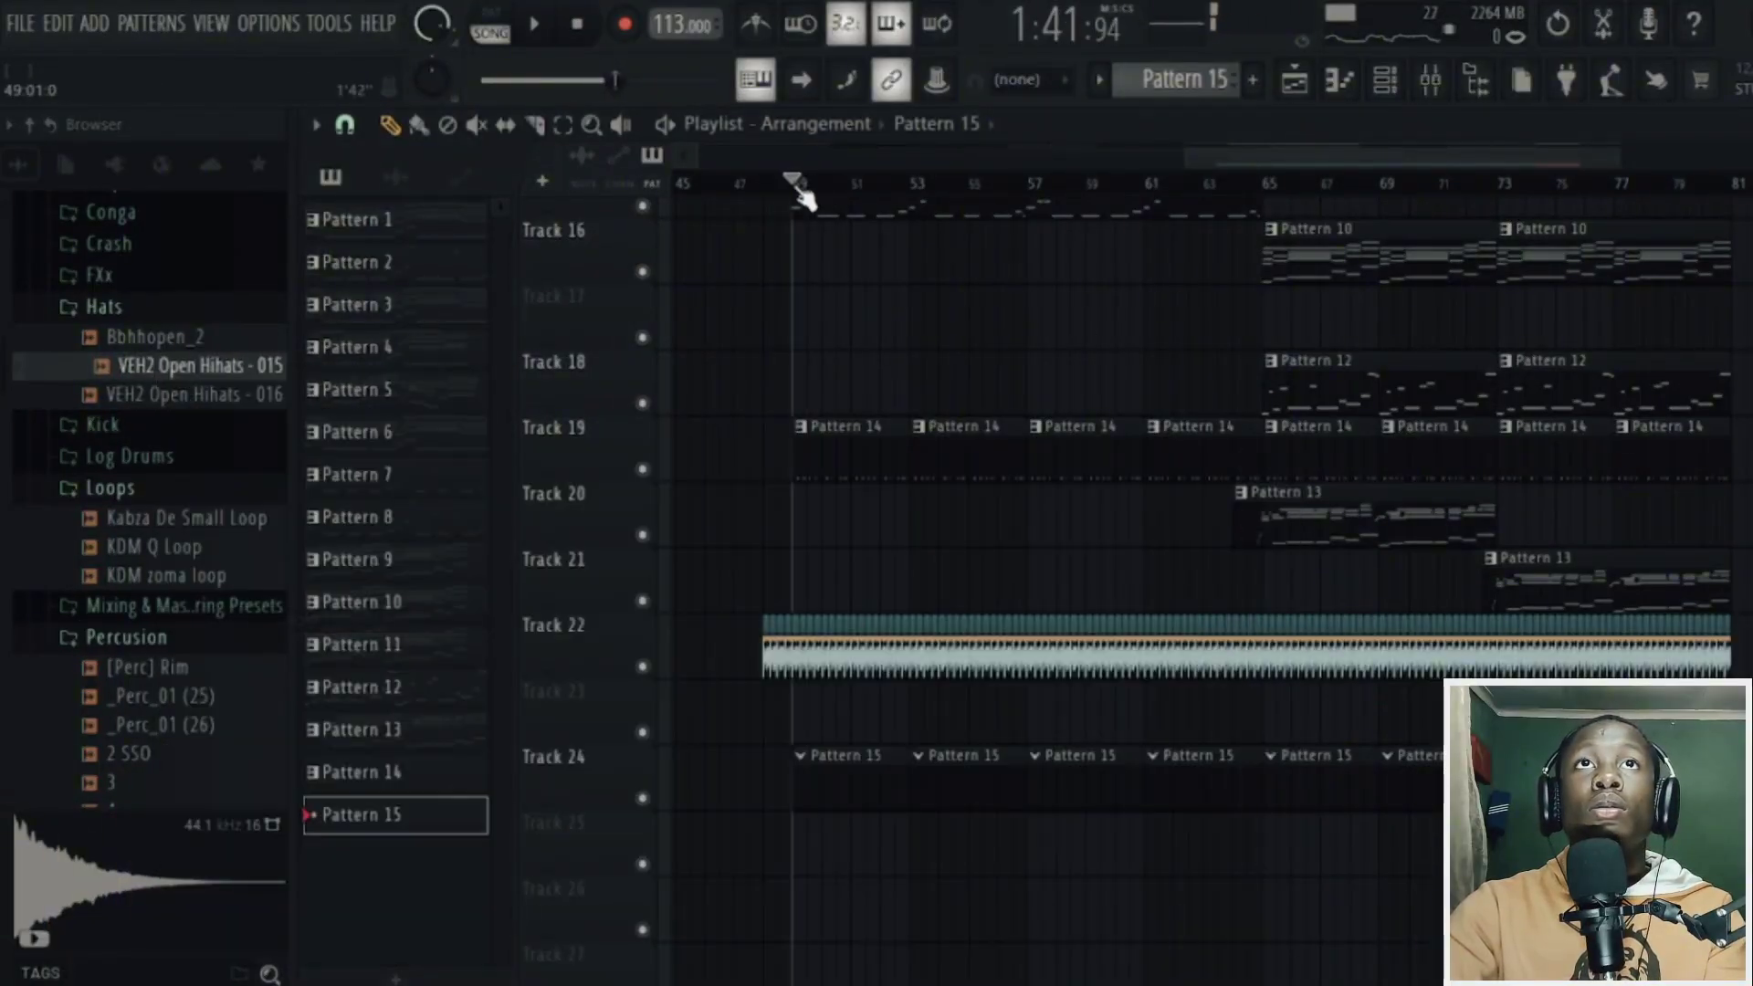
- Program the VEH2 Open Hihats - 015 channel in Pattern 15 with hits on steps 4, 11 and 15 during playback
left_click(1385, 80)
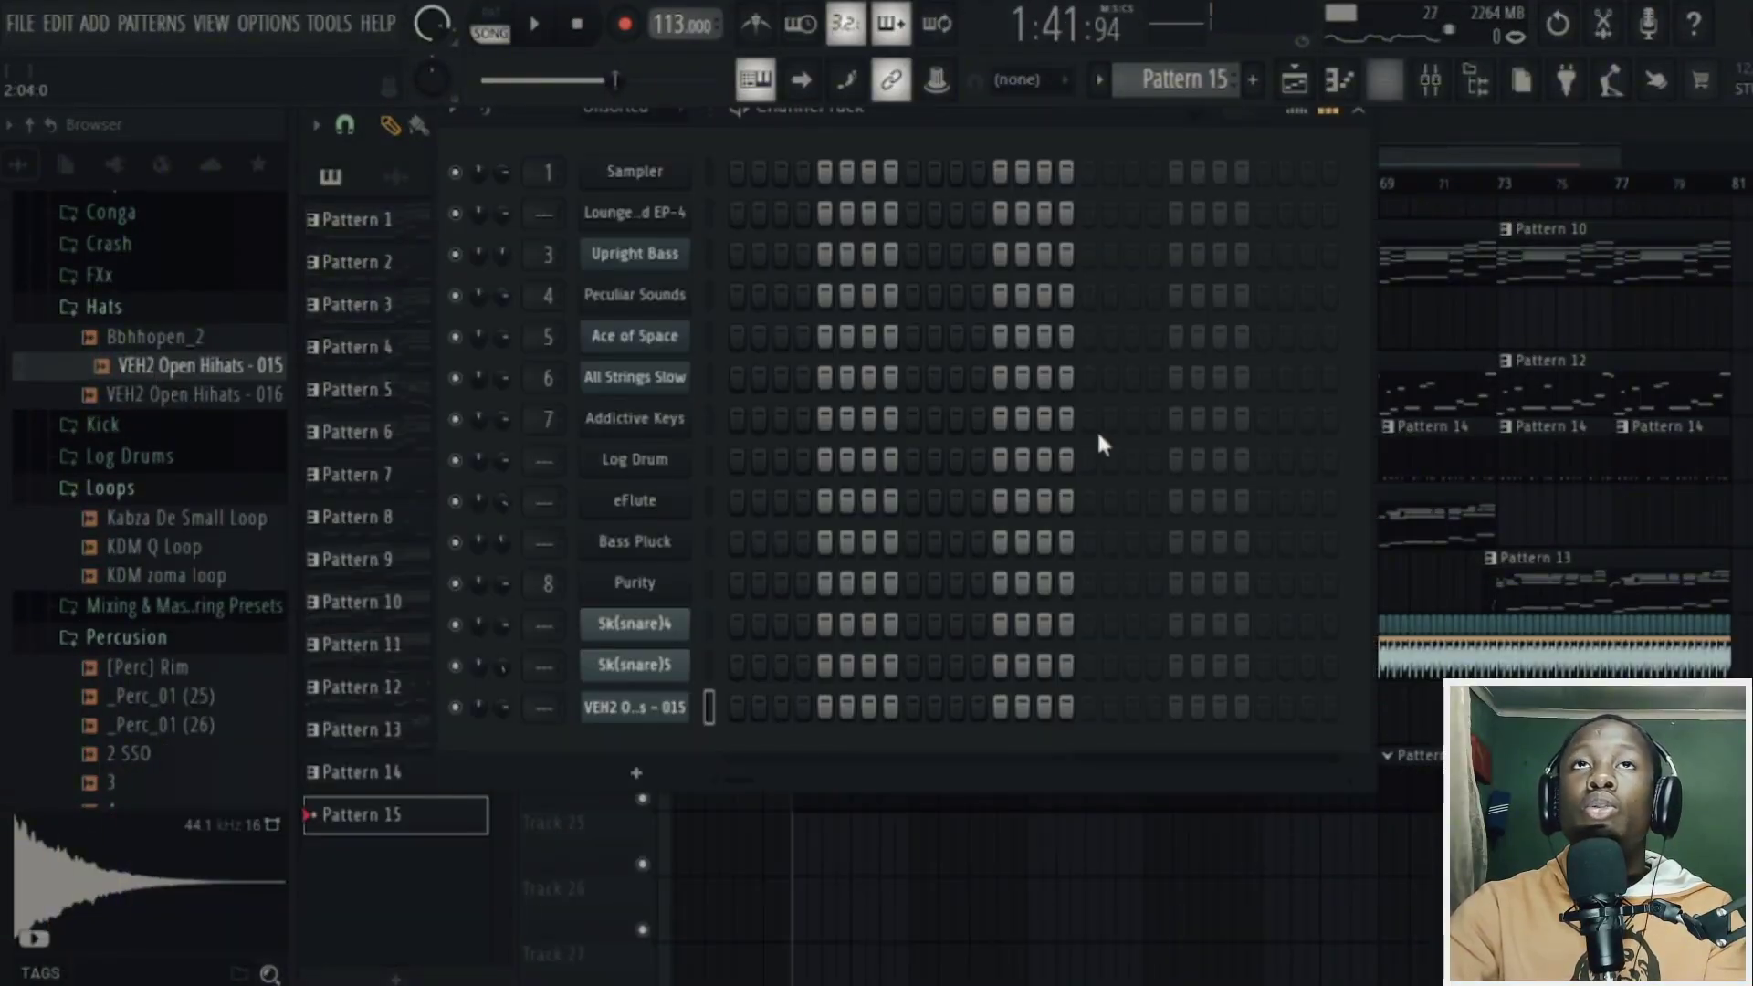
key("space")
left_click(800, 709)
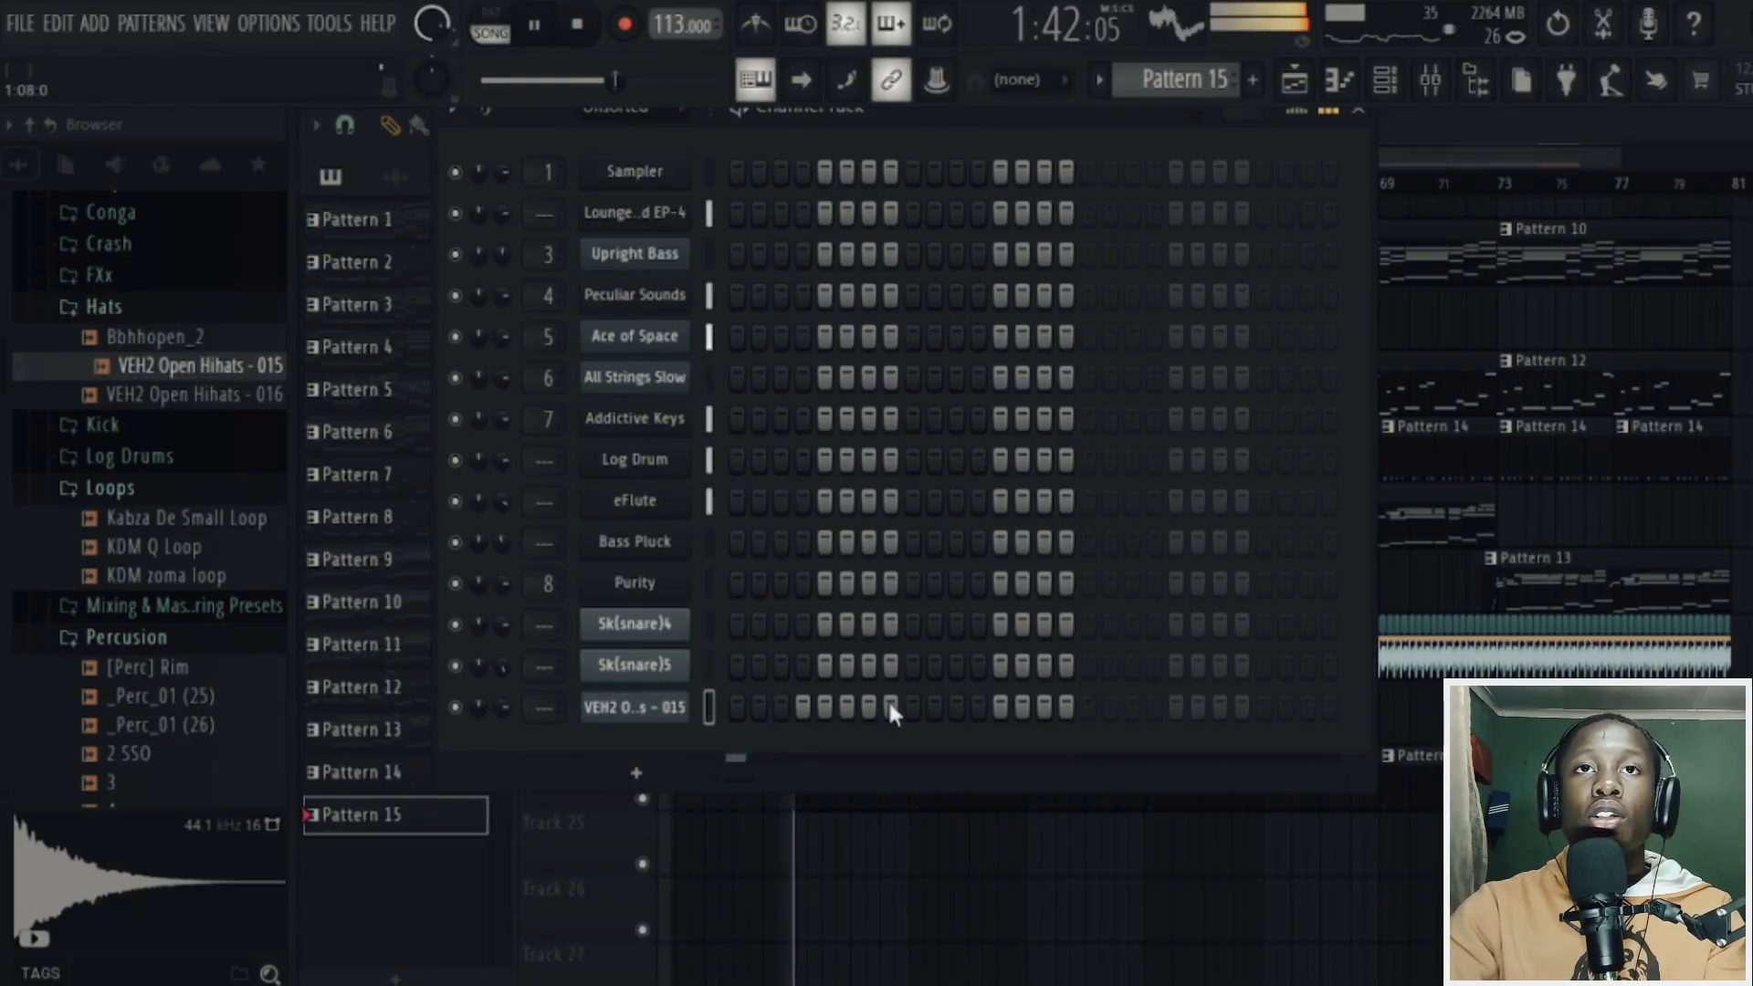
left_click(956, 707)
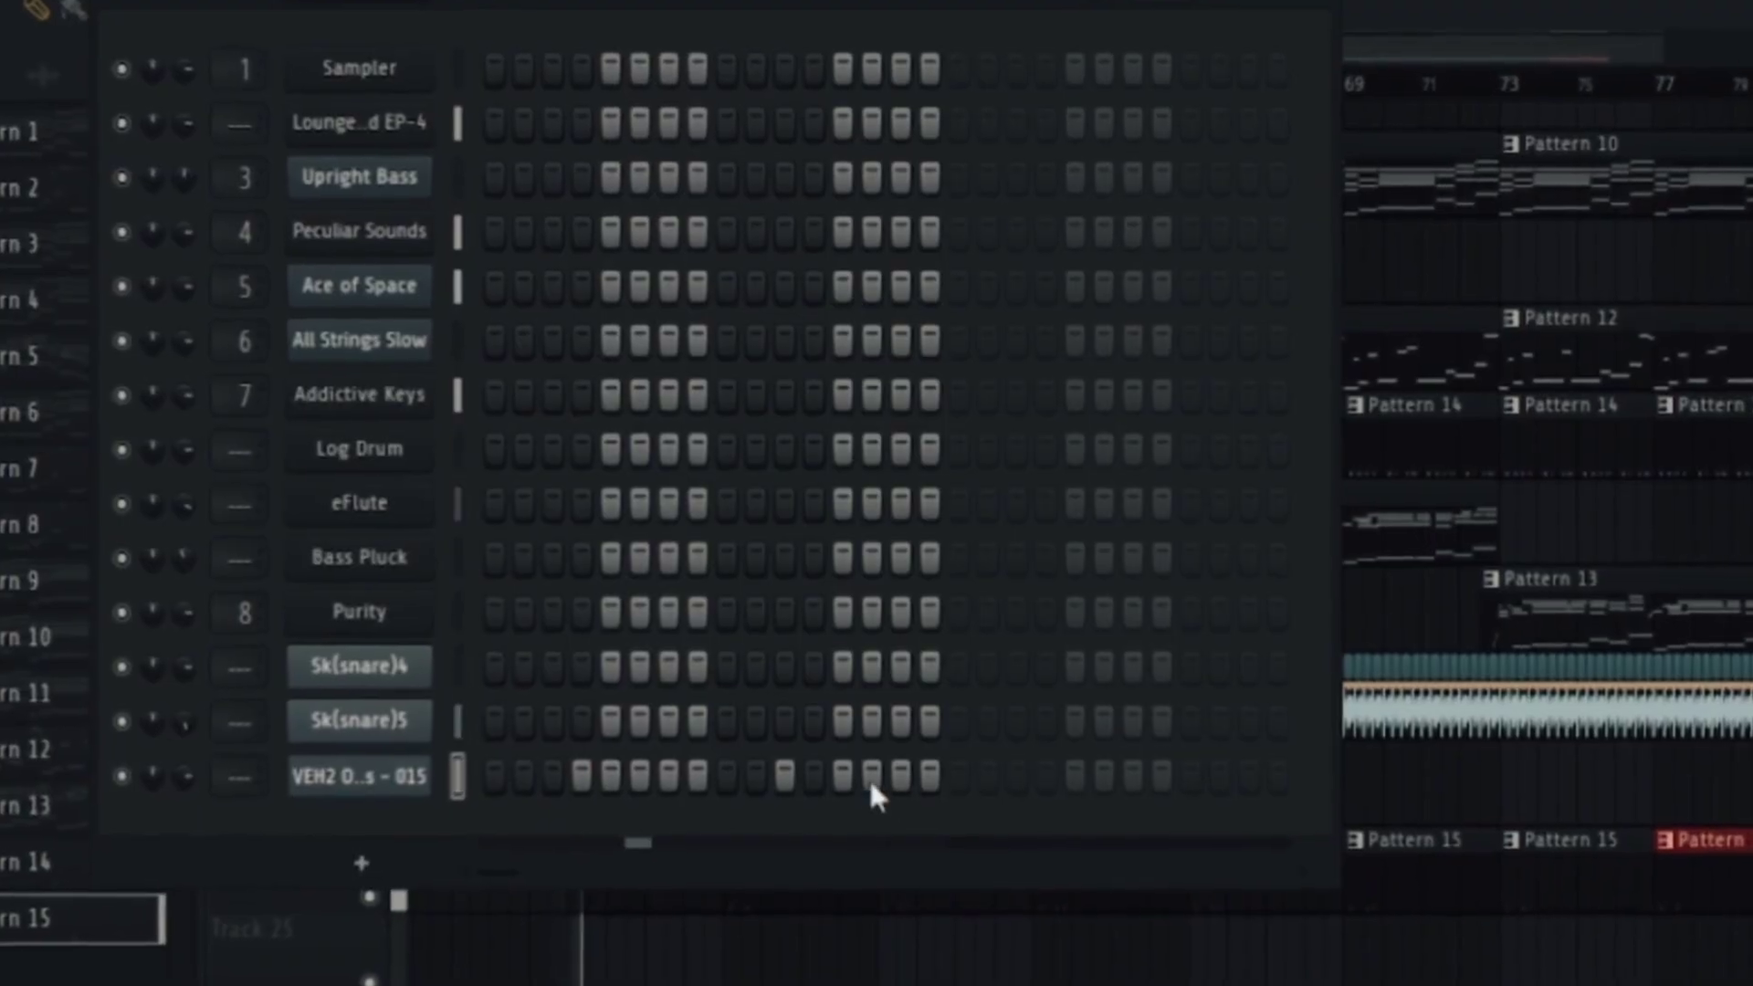
- Convert the VEH2 Open Hihats - 015 steps to piano roll notes, duplicate the bar and delete the first bar's last hit
right_click(426, 777)
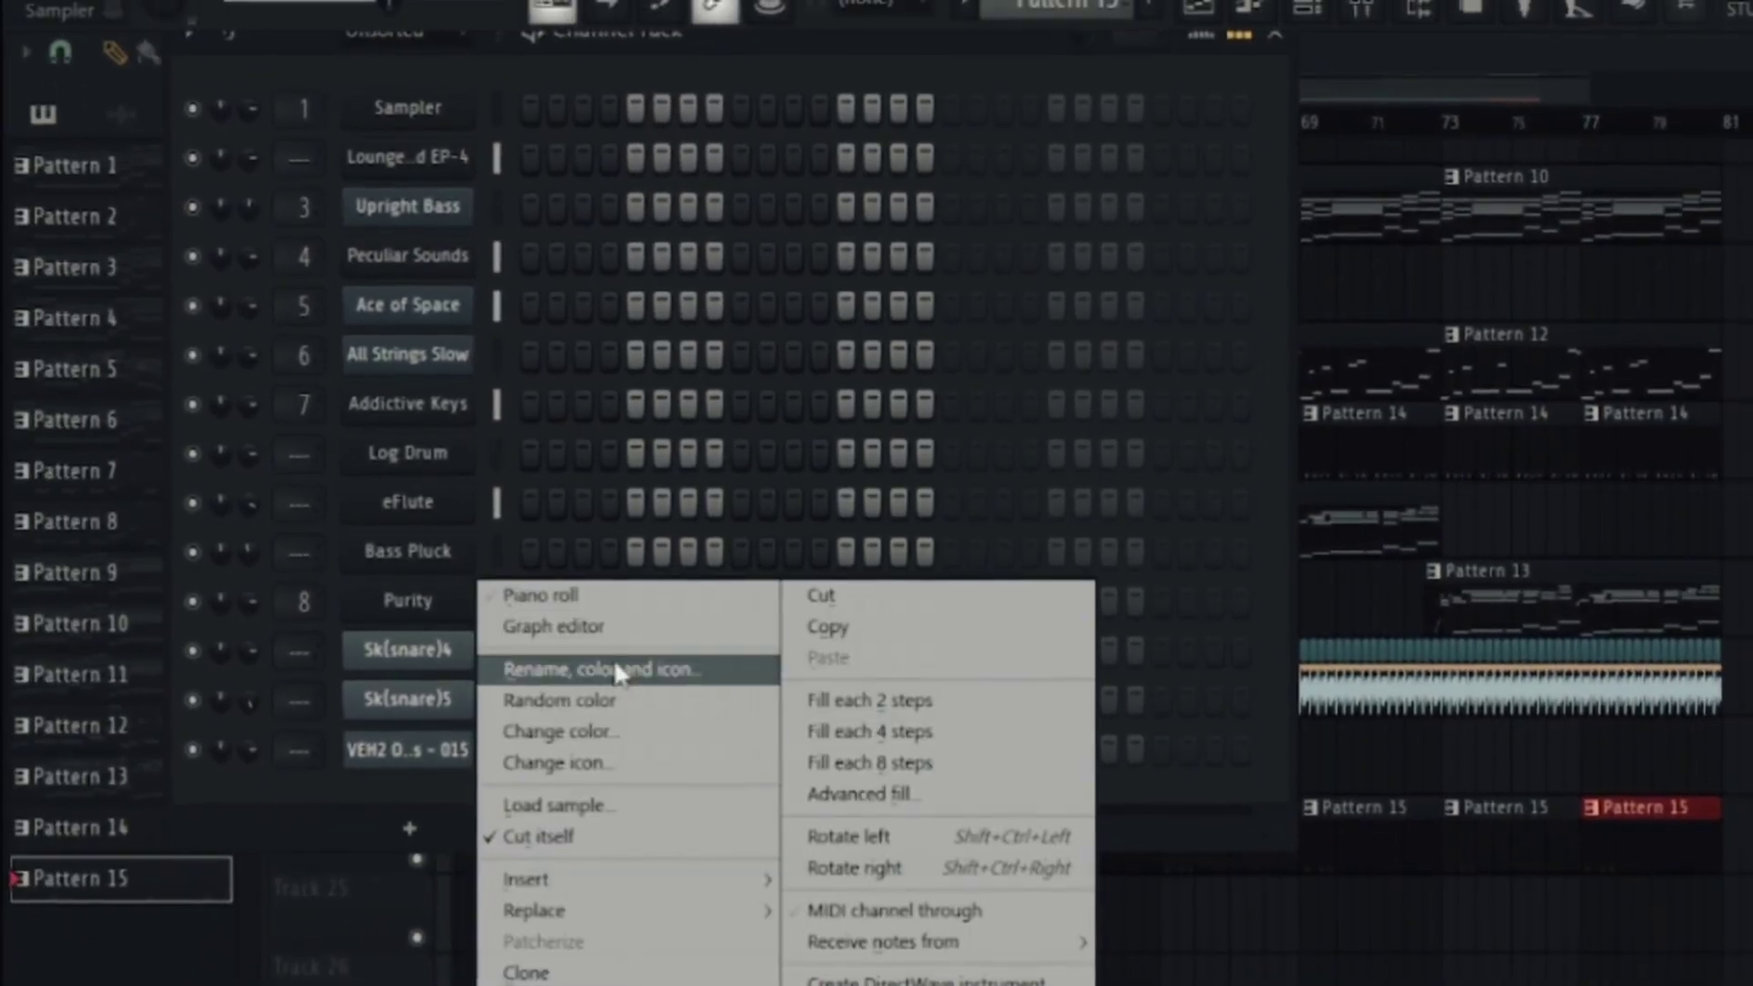
left_click(621, 595)
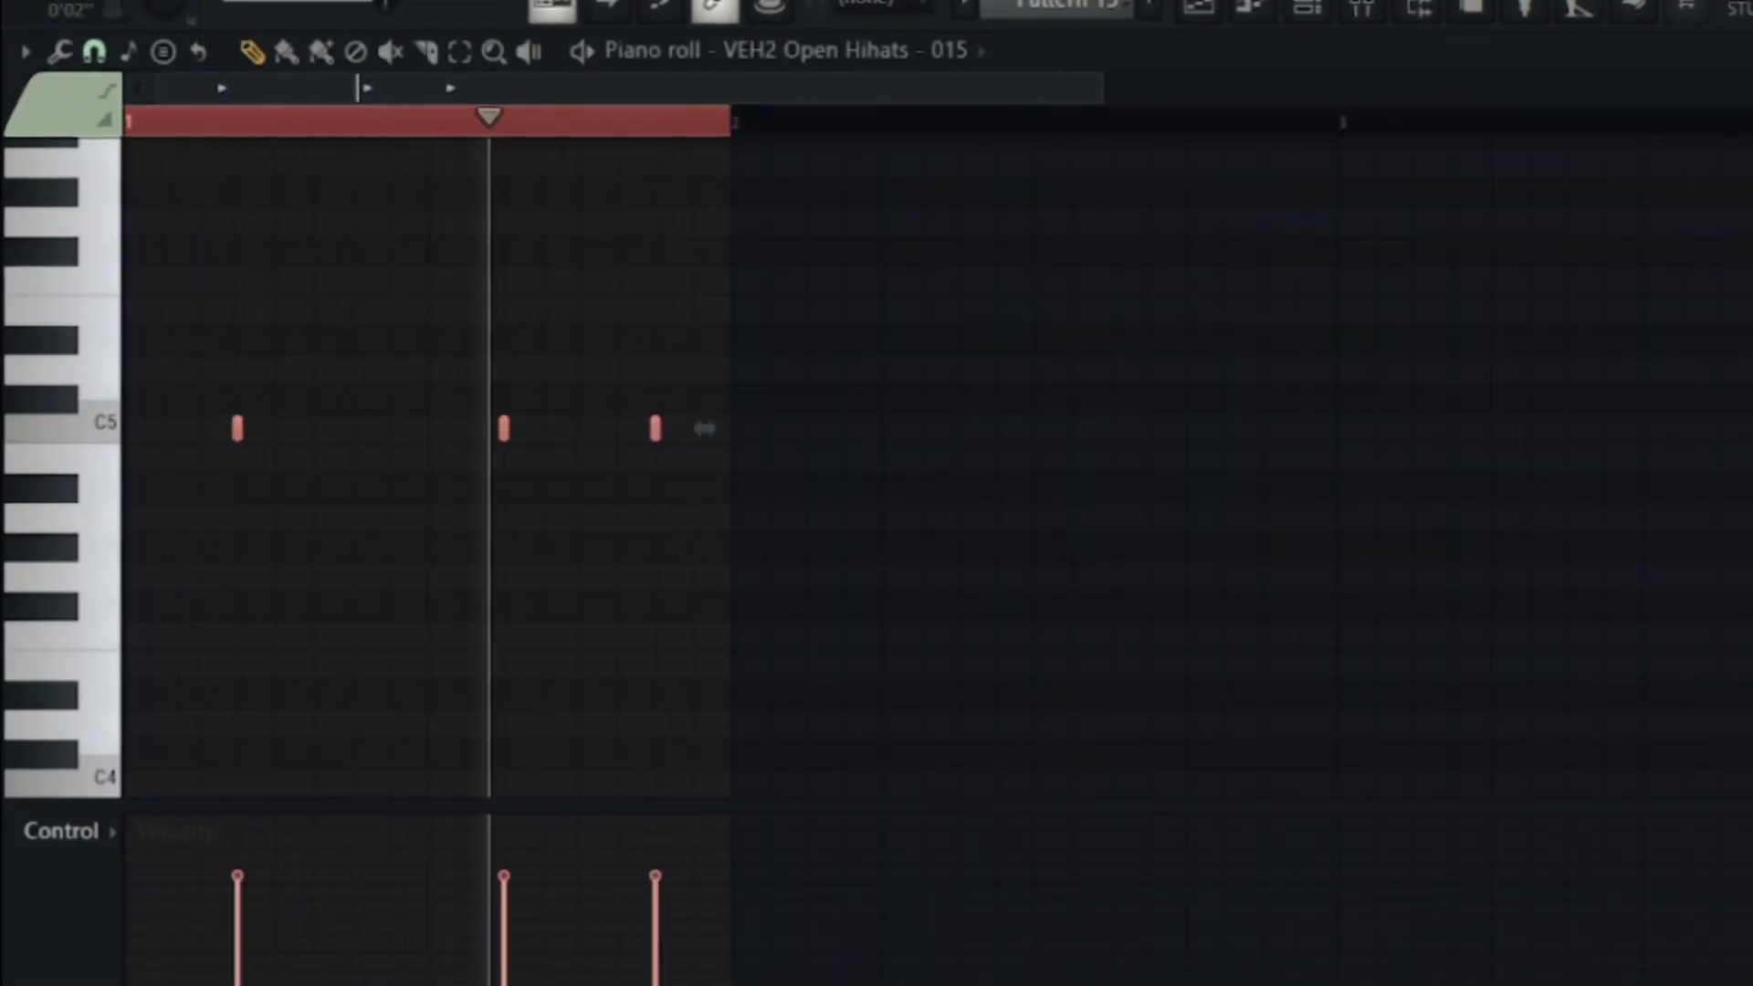
key("ctrl+b")
right_click(822, 428)
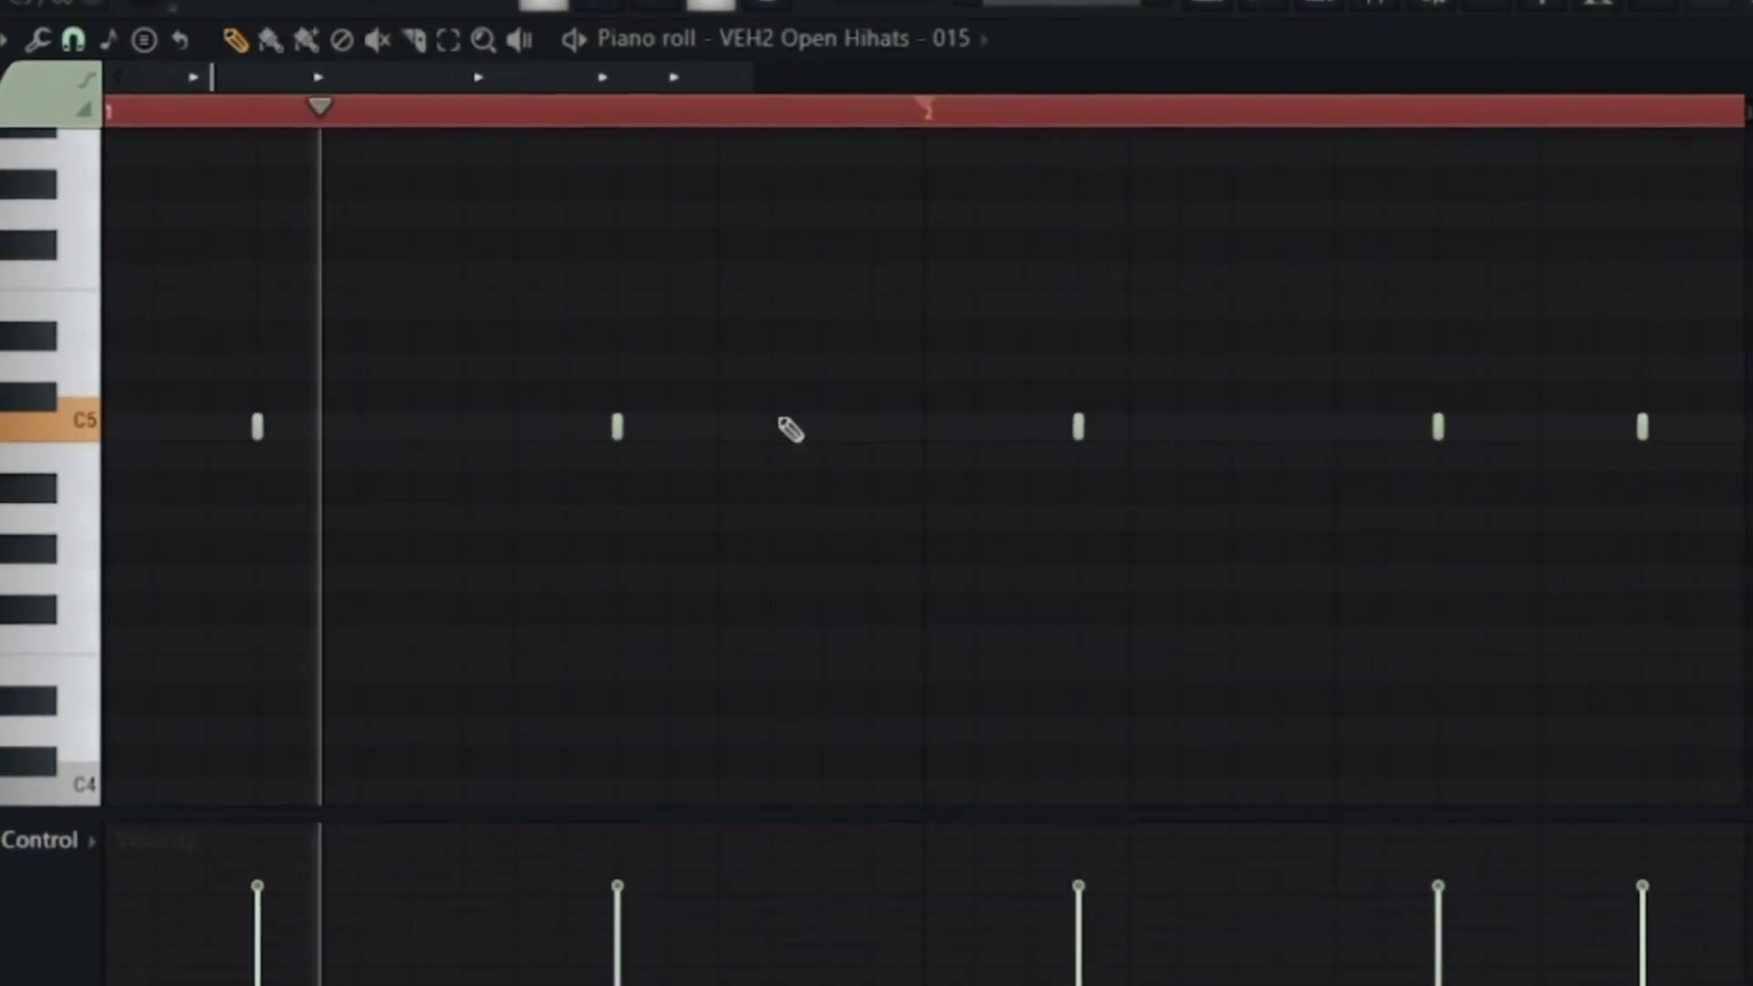
left_click(780, 427)
key("ctrl+a")
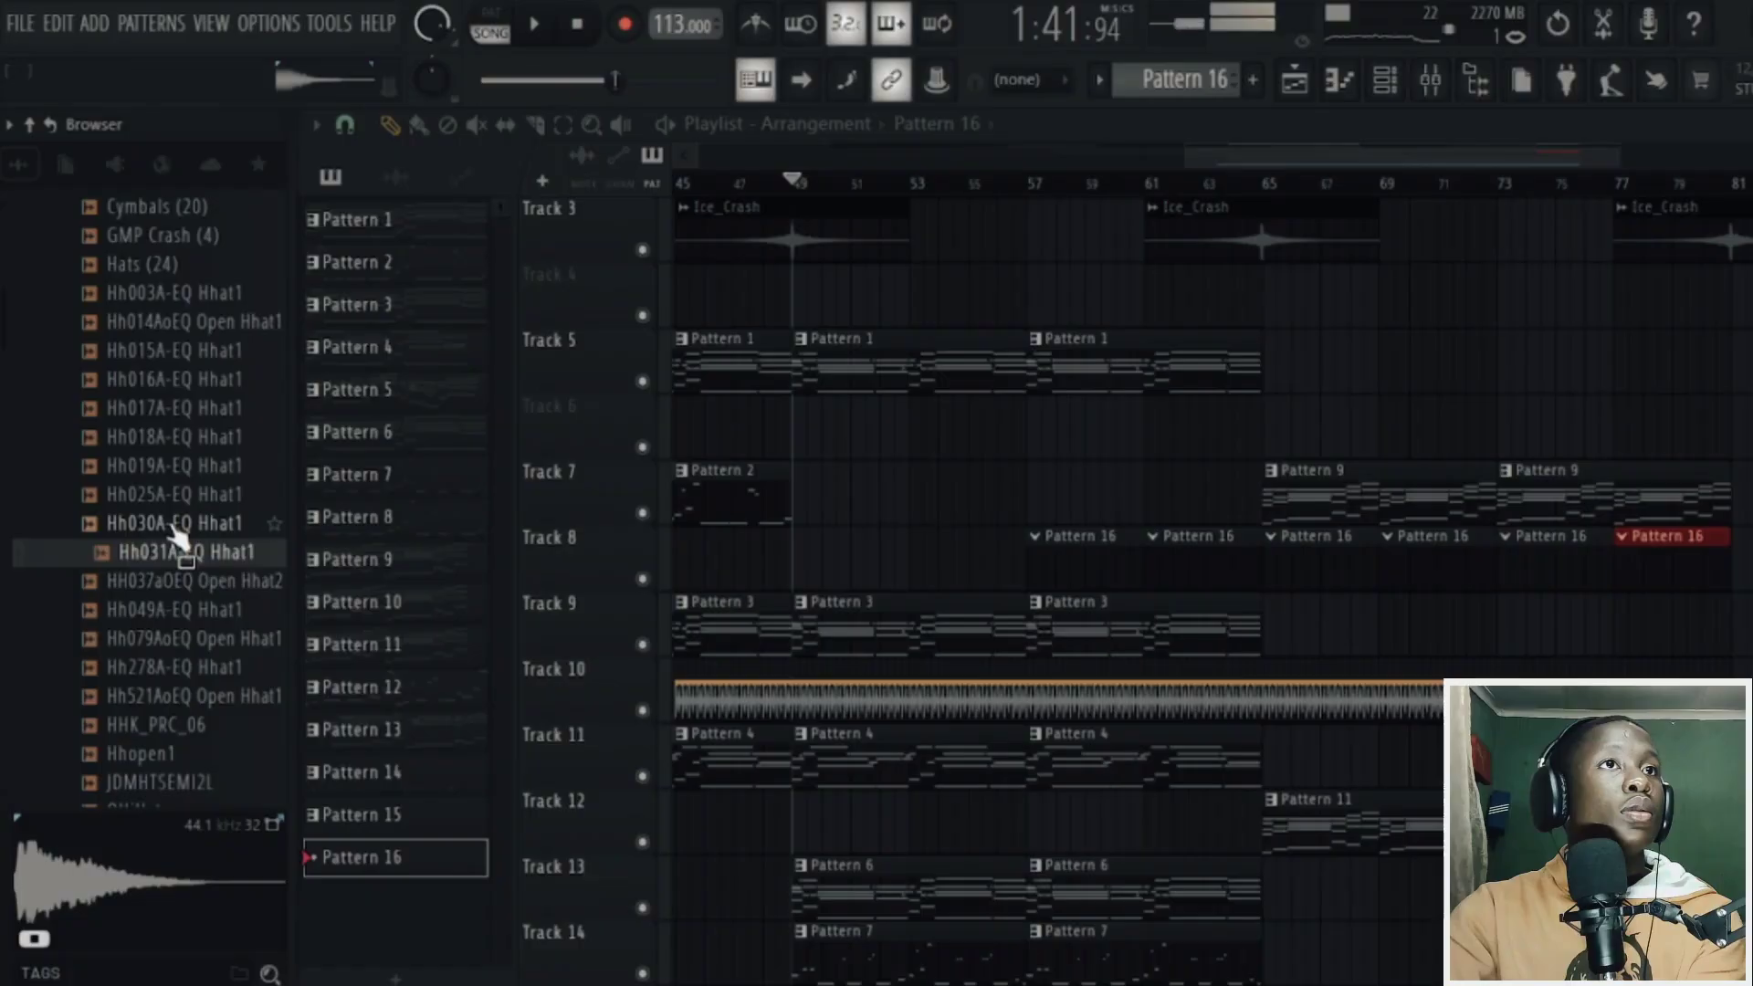
- Audition the hi-hat samples after Hh031A and open Hh079AoEQ Open Hhat1 in a new sampler channel
key("Down")
key("Down")
key("Down")
key("Down")
key("Down")
right_click(173, 639)
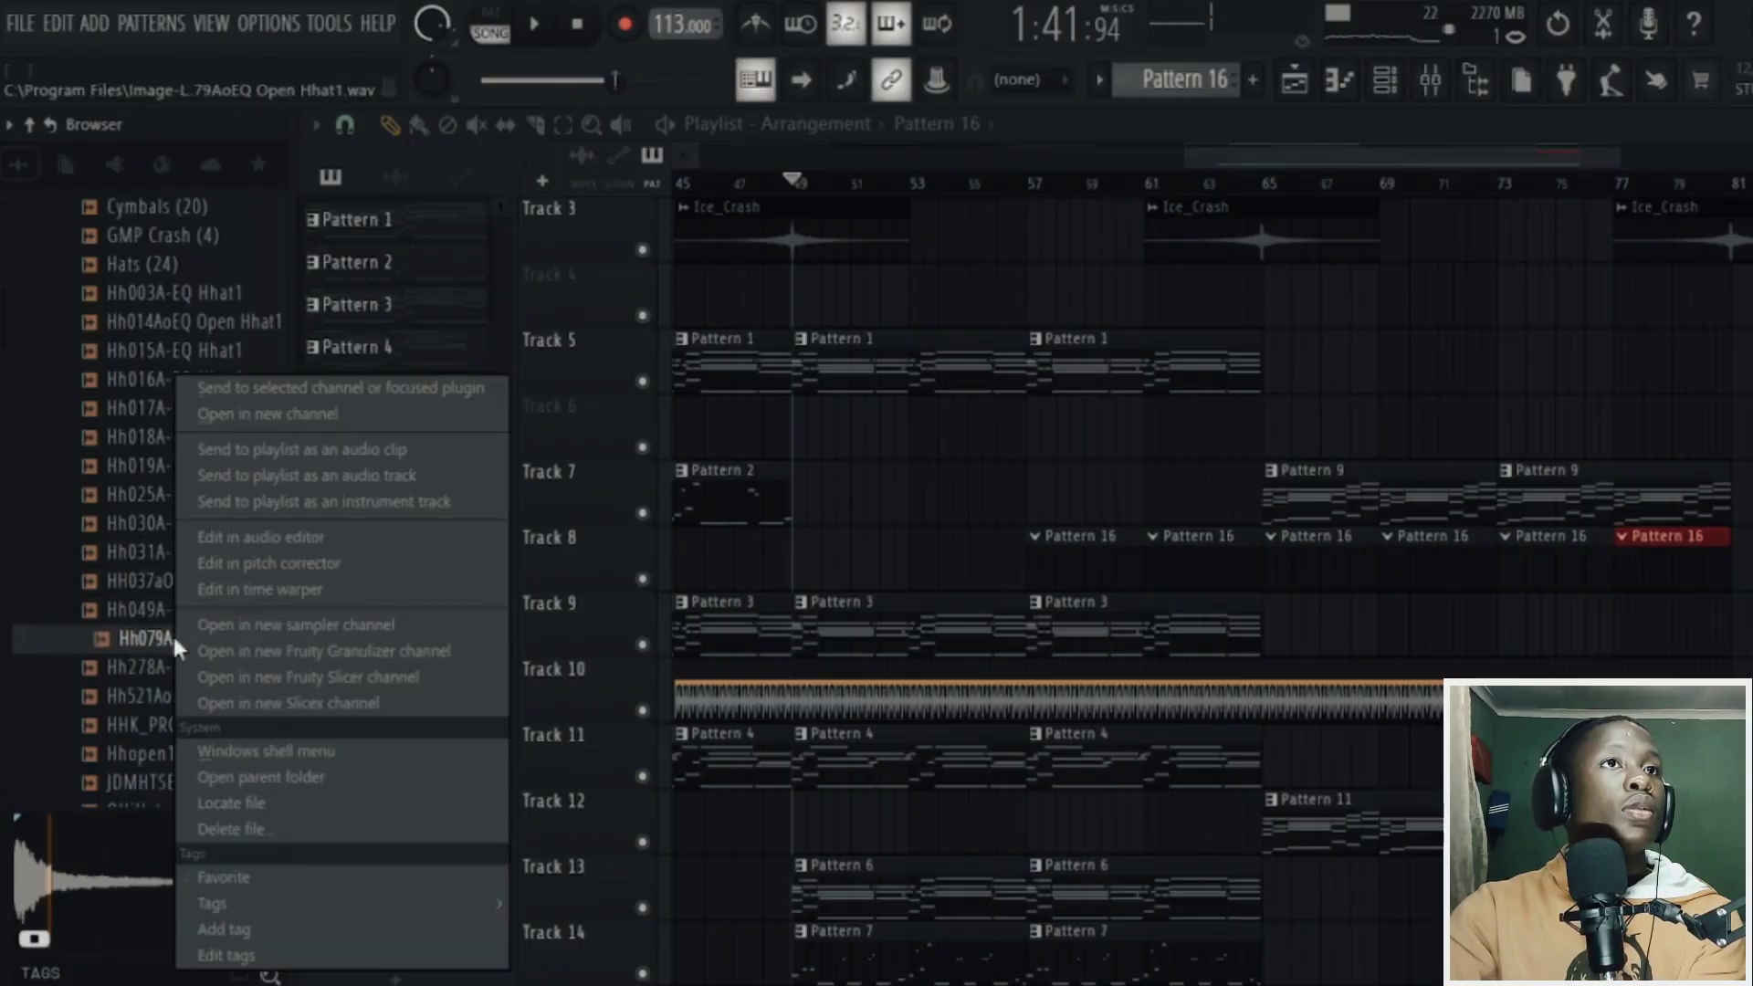
left_click(316, 625)
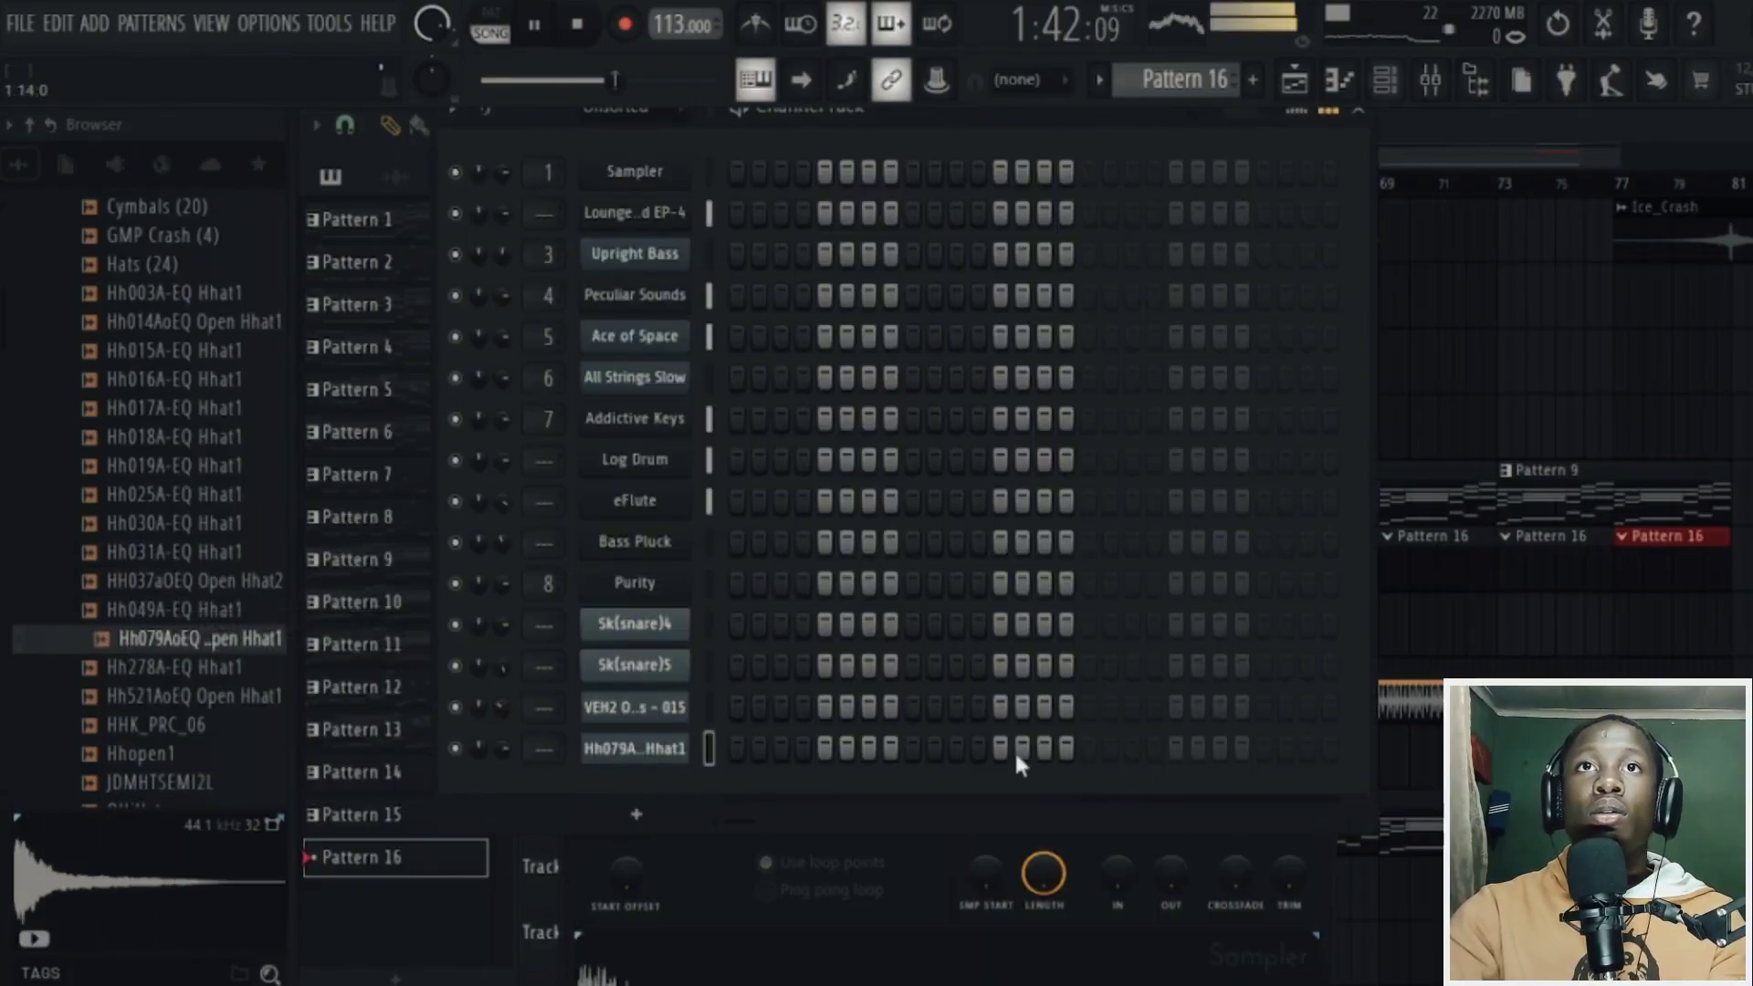
- Program the Hh079AoEQ Open Hhat1 channel on steps 2, 6, 10 and 14 and repeat the hits across four bars
right_click(1020, 763)
left_click(1131, 693)
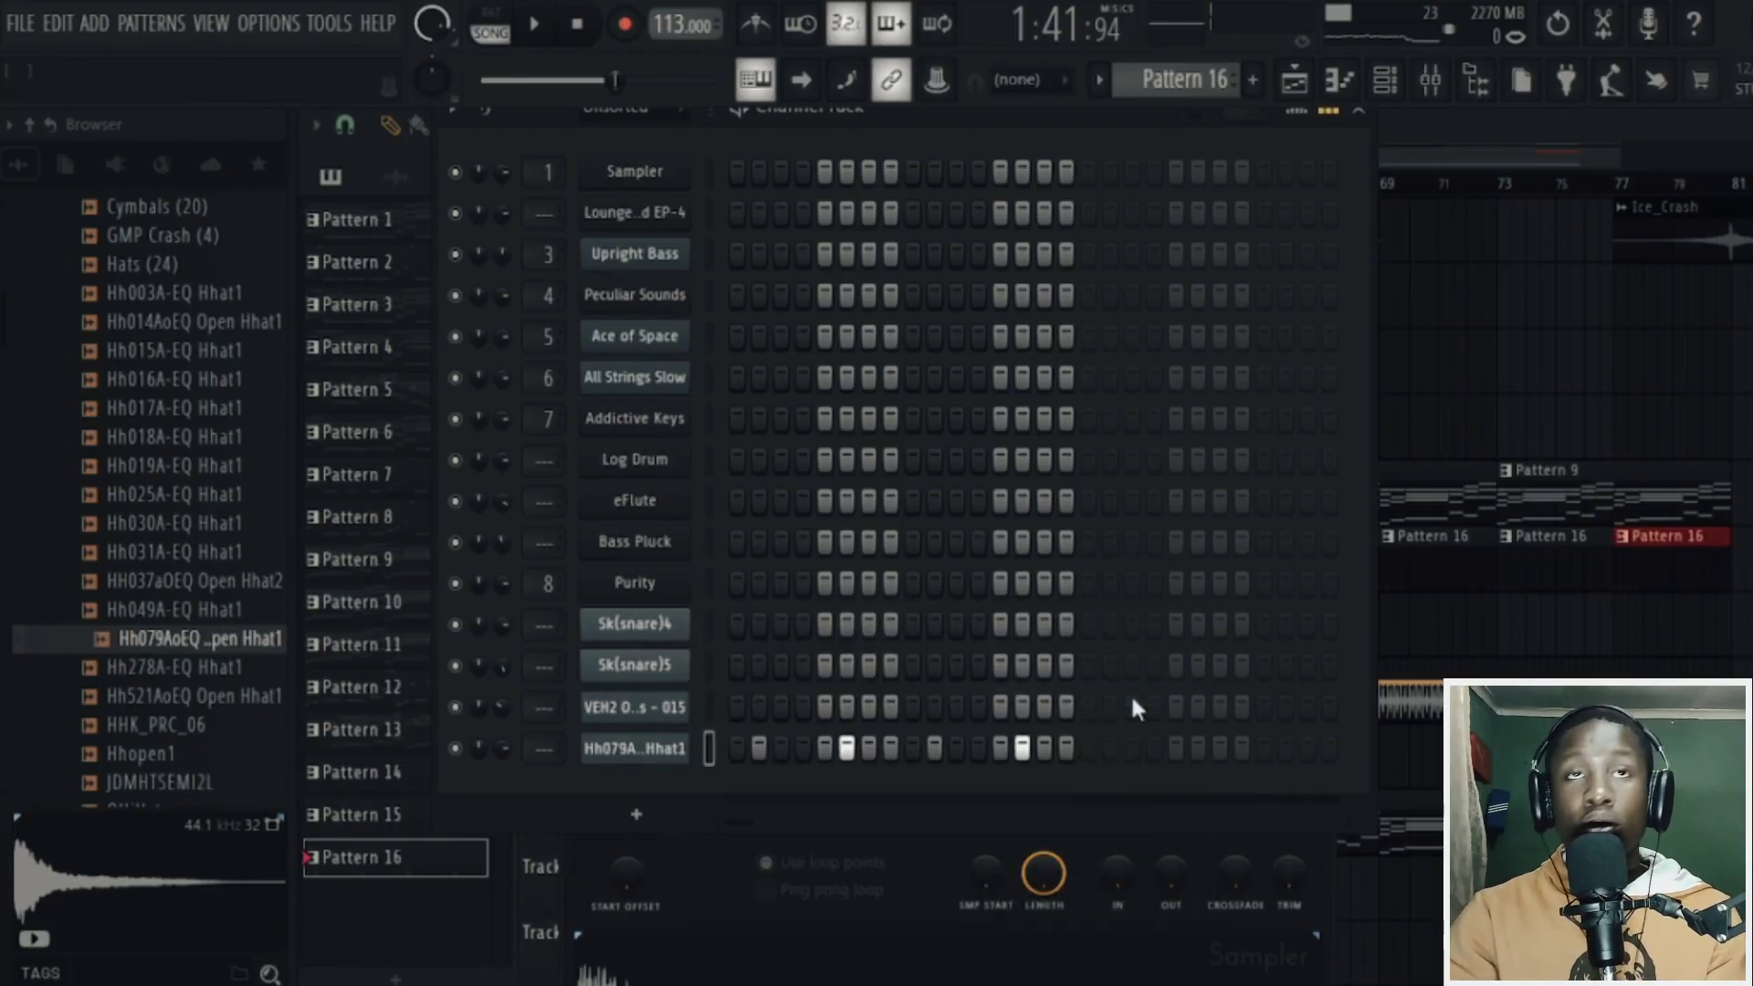
key("F6")
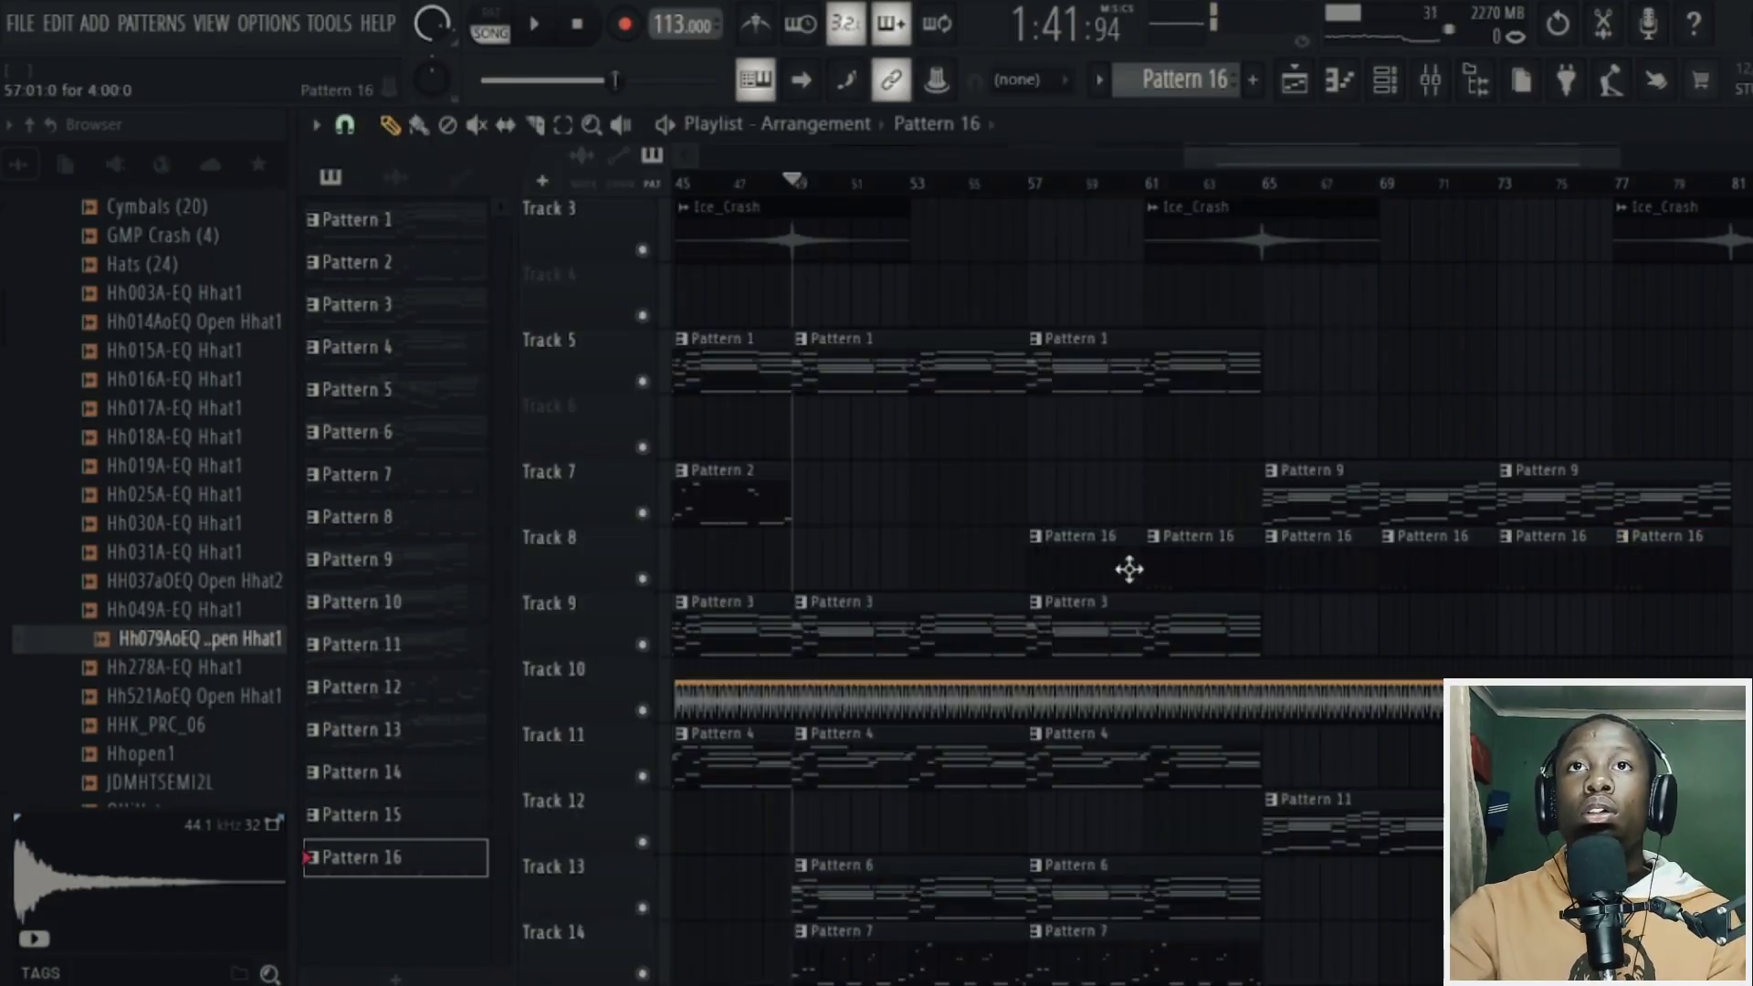
key("F7")
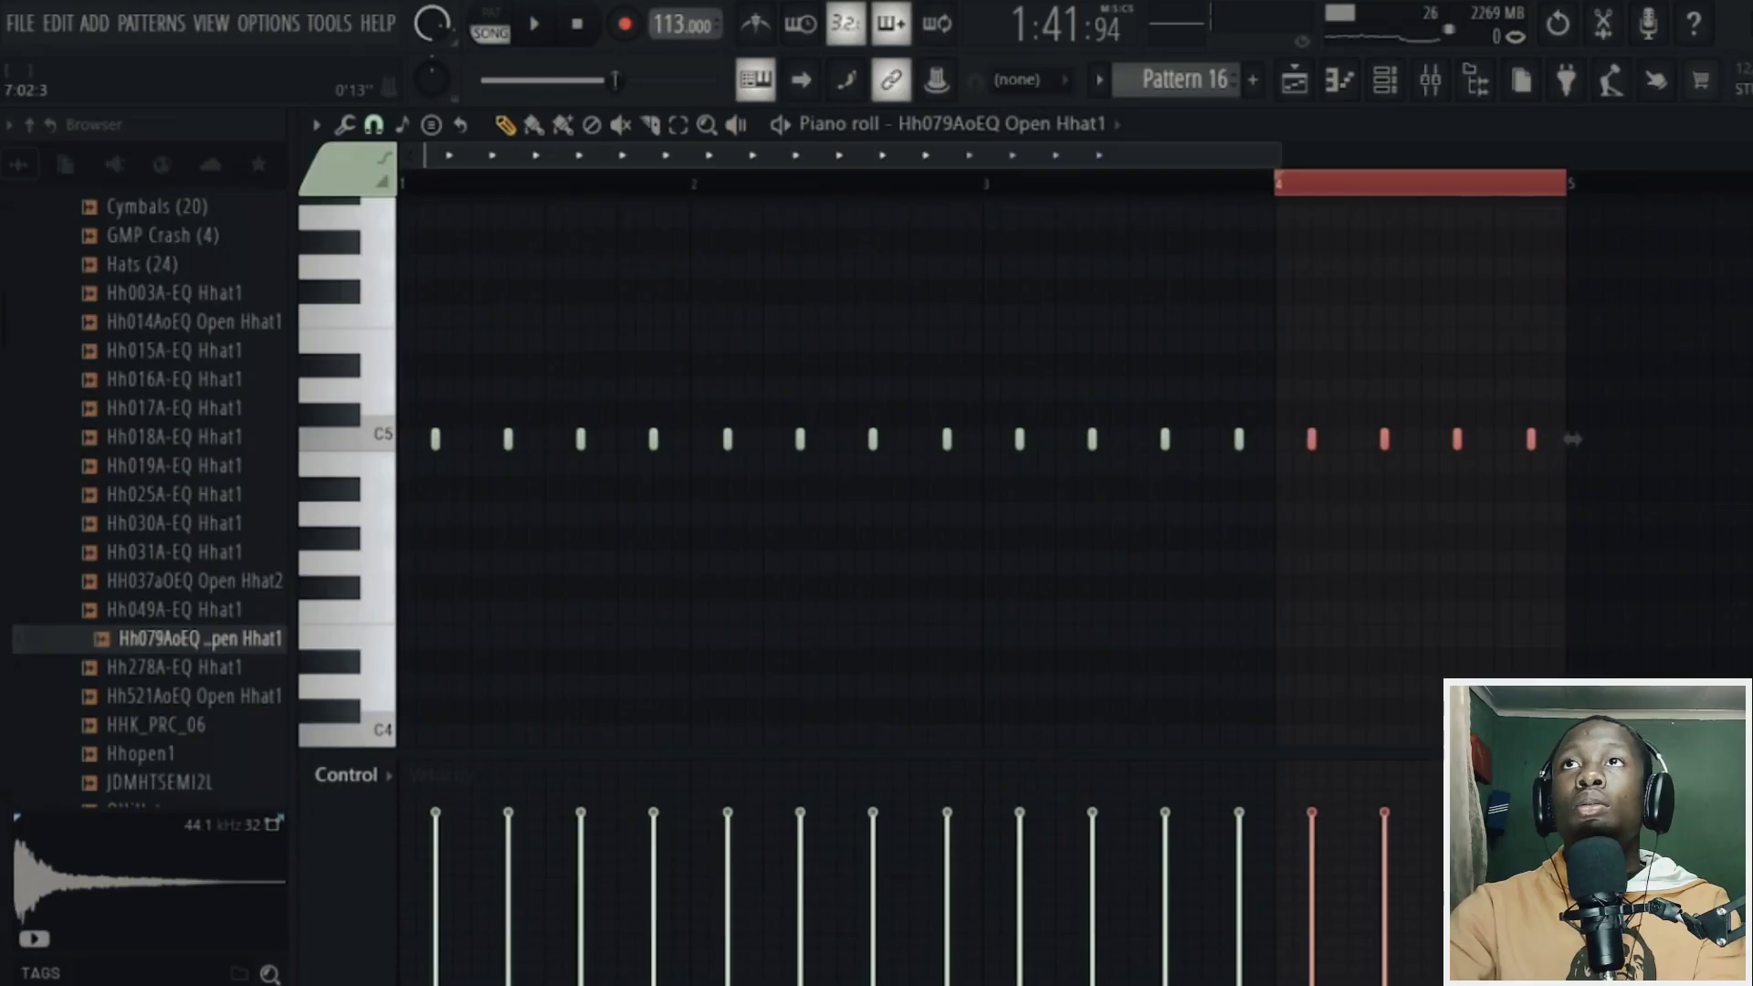
key("ctrl+a")
left_click(1295, 79)
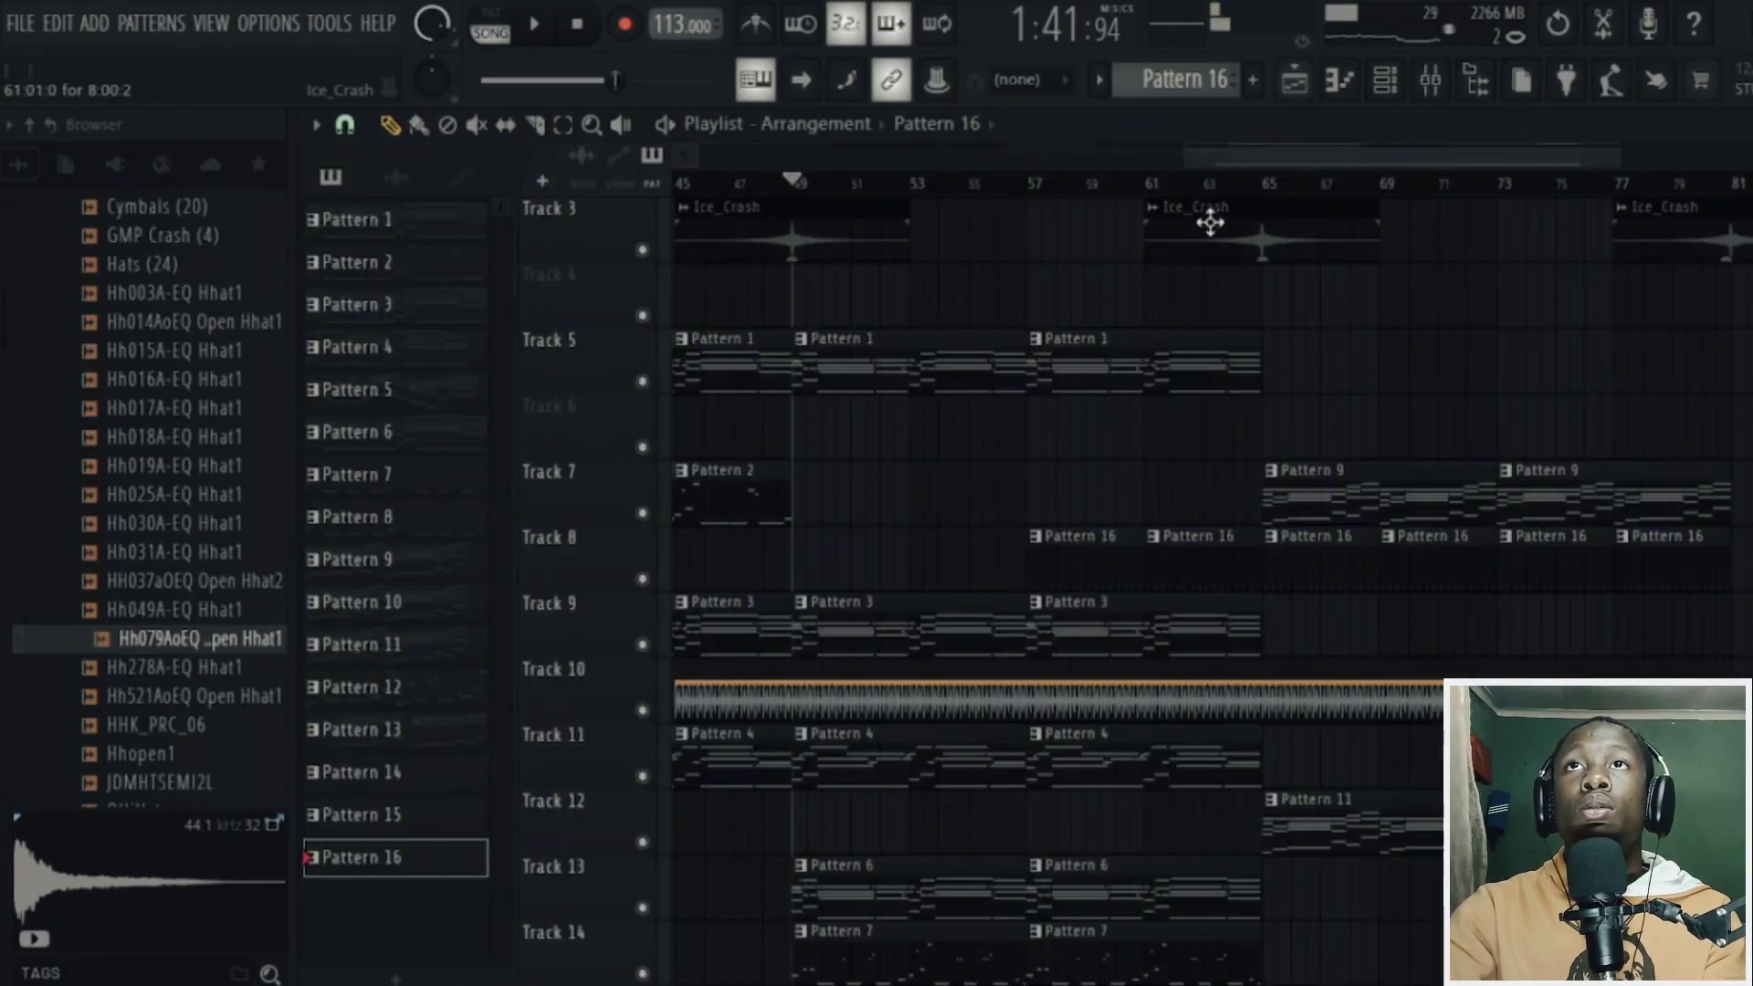
- Play the arrangement from bar 57 to hear the Pattern 16 open hats on Track 8
left_click(1038, 188)
scroll(1041, 366, "up", 3)
key("space")
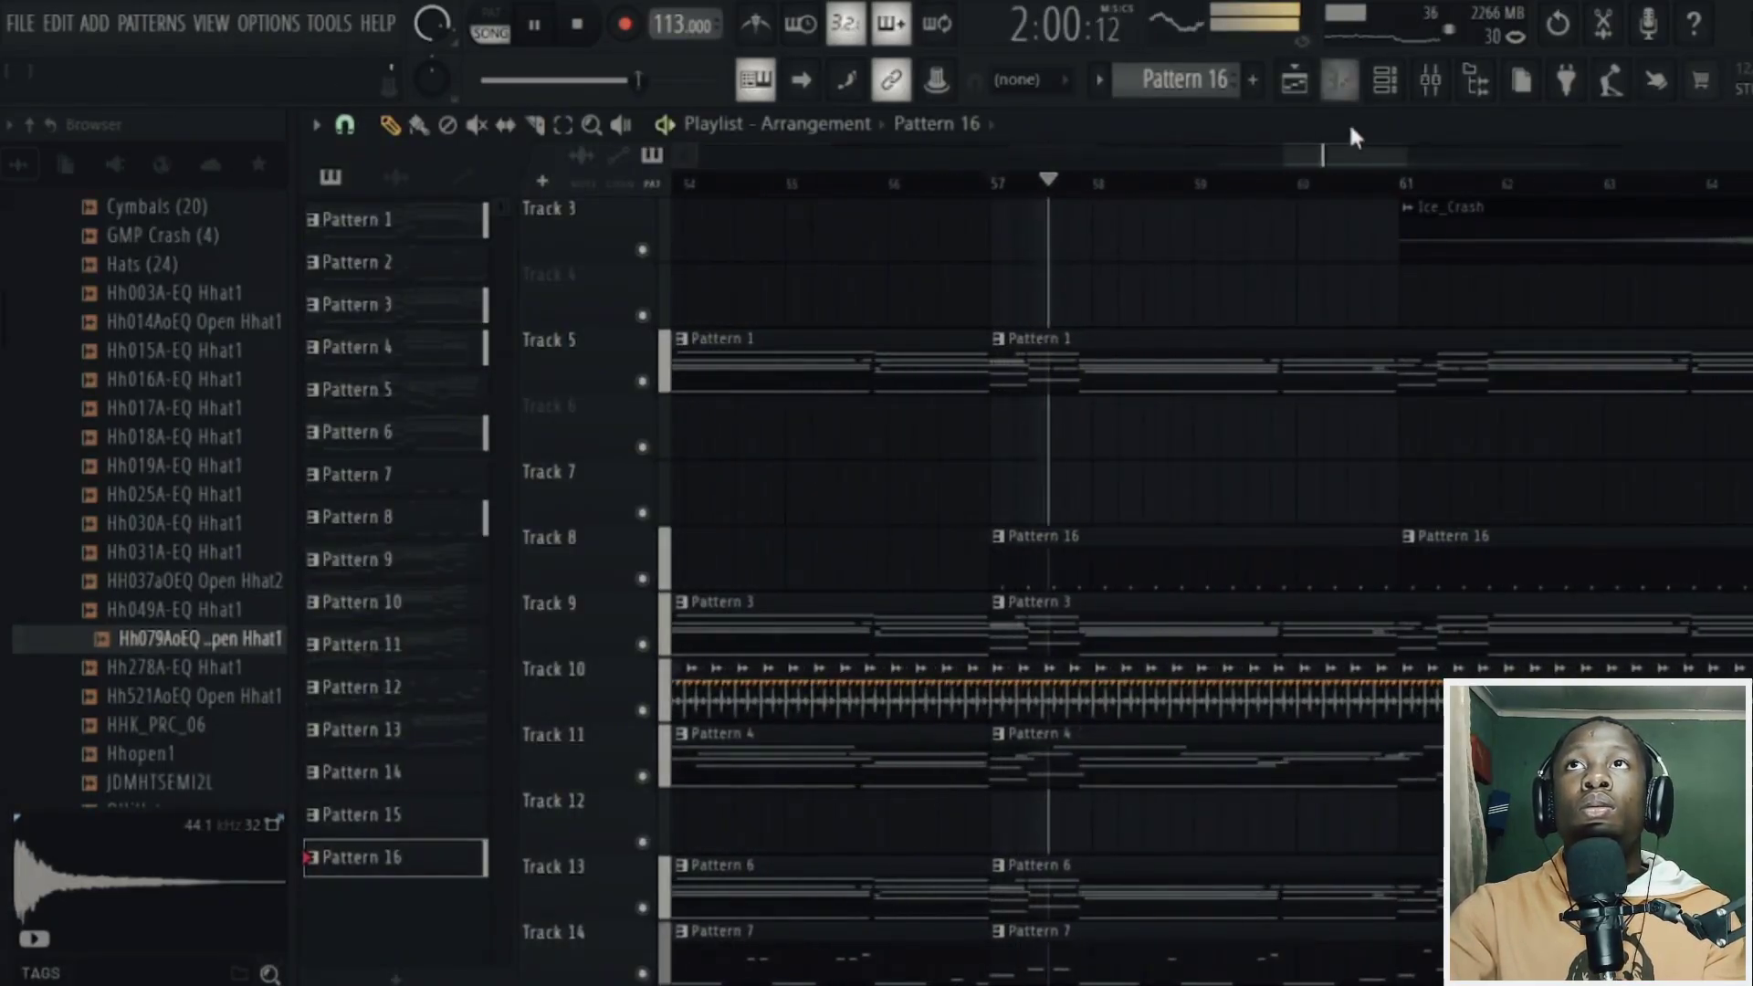
scroll(1488, 627, "down", 2)
scroll(1488, 627, "down", 6)
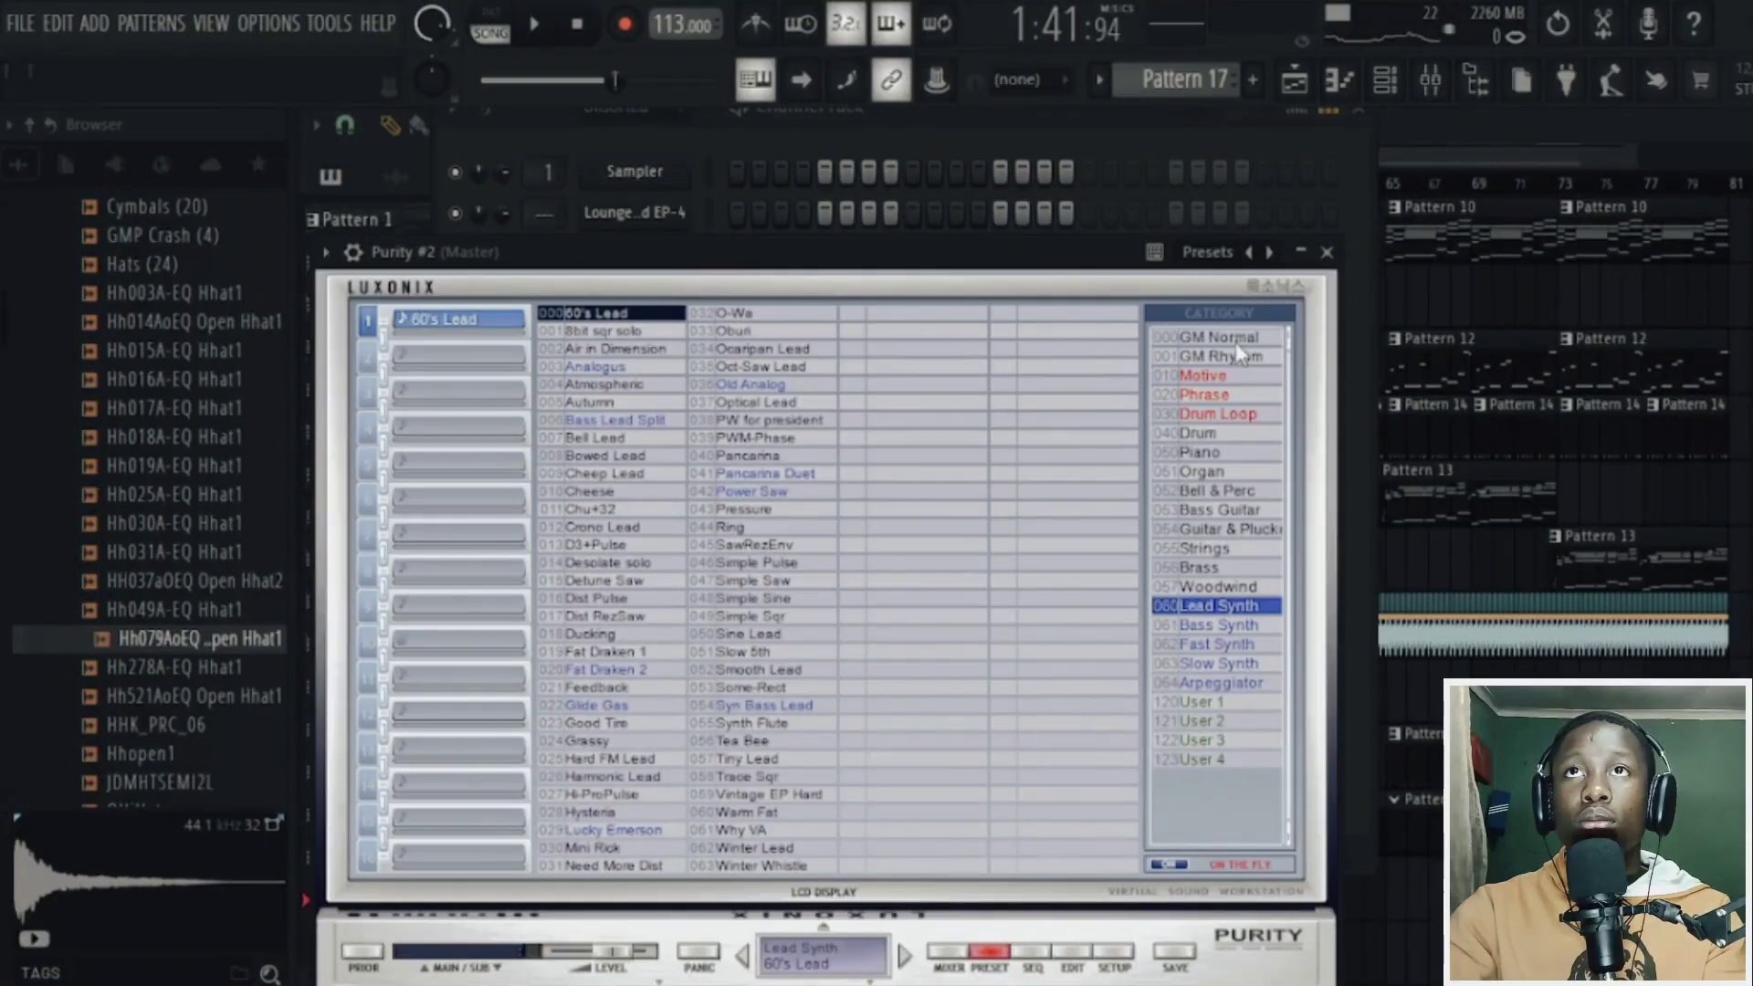
- Show the GM Normal category in Purity #2 and audition Marimba, Tubular Bells and Percussive Organ
left_click(1214, 337)
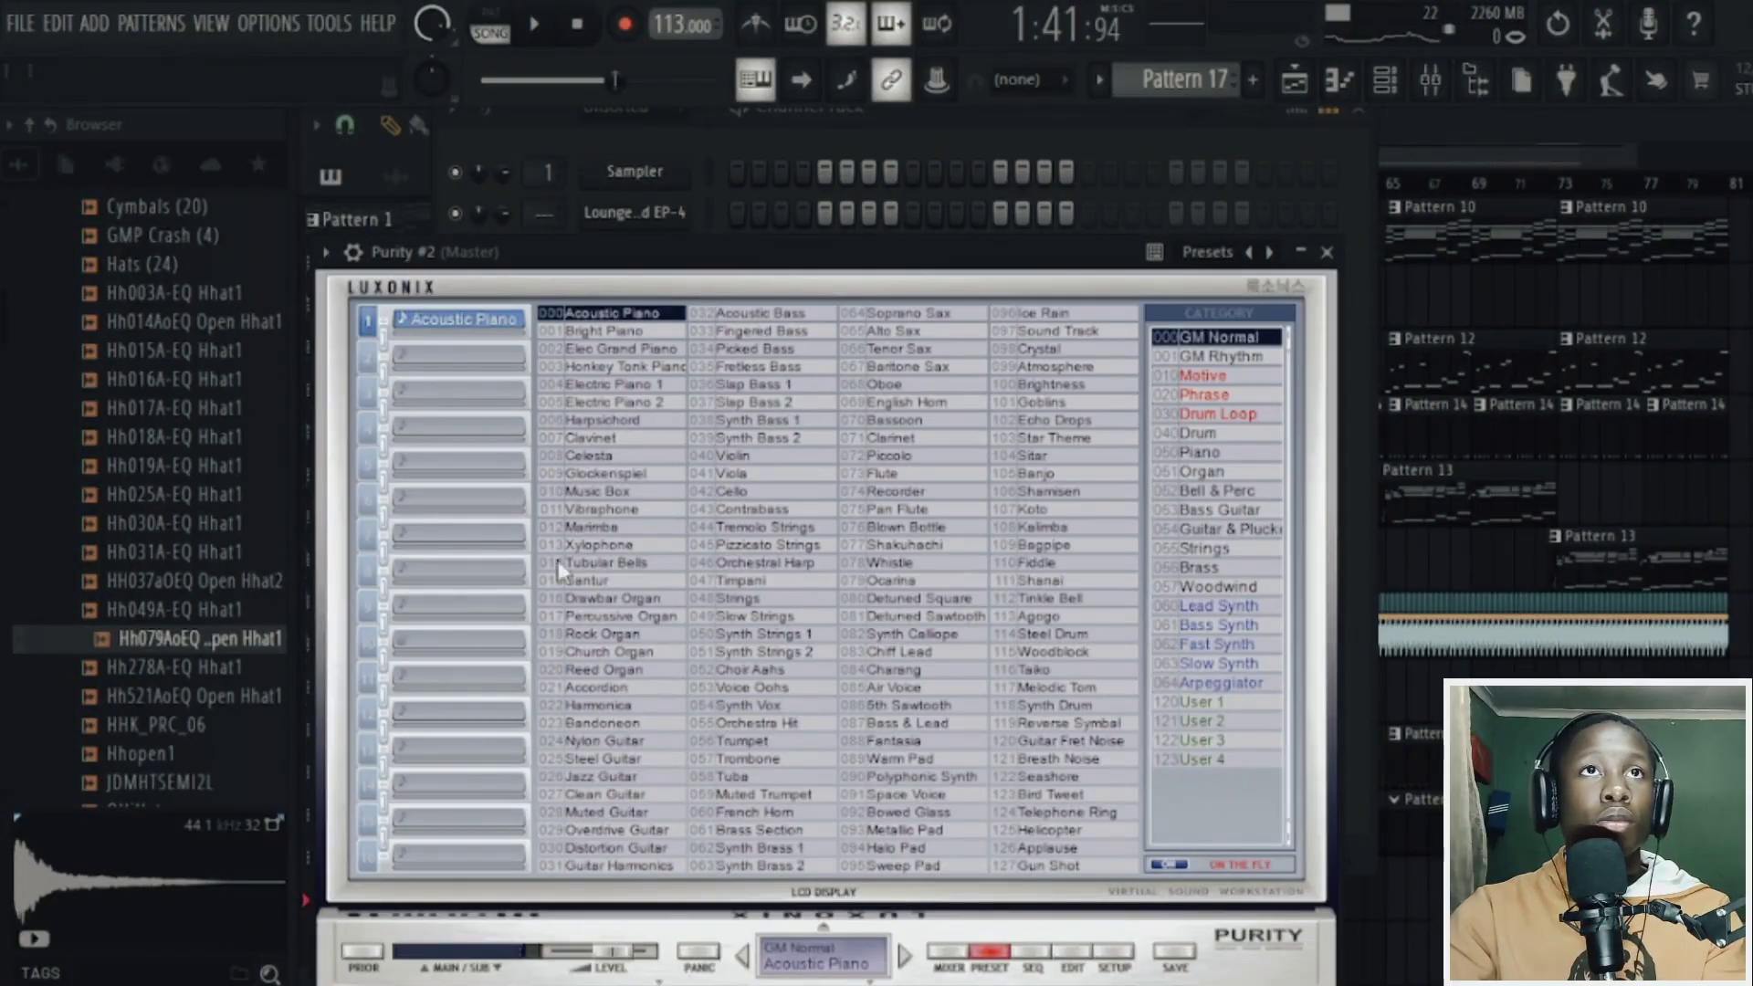
left_click(610, 528)
left_click(603, 563)
left_click(637, 617)
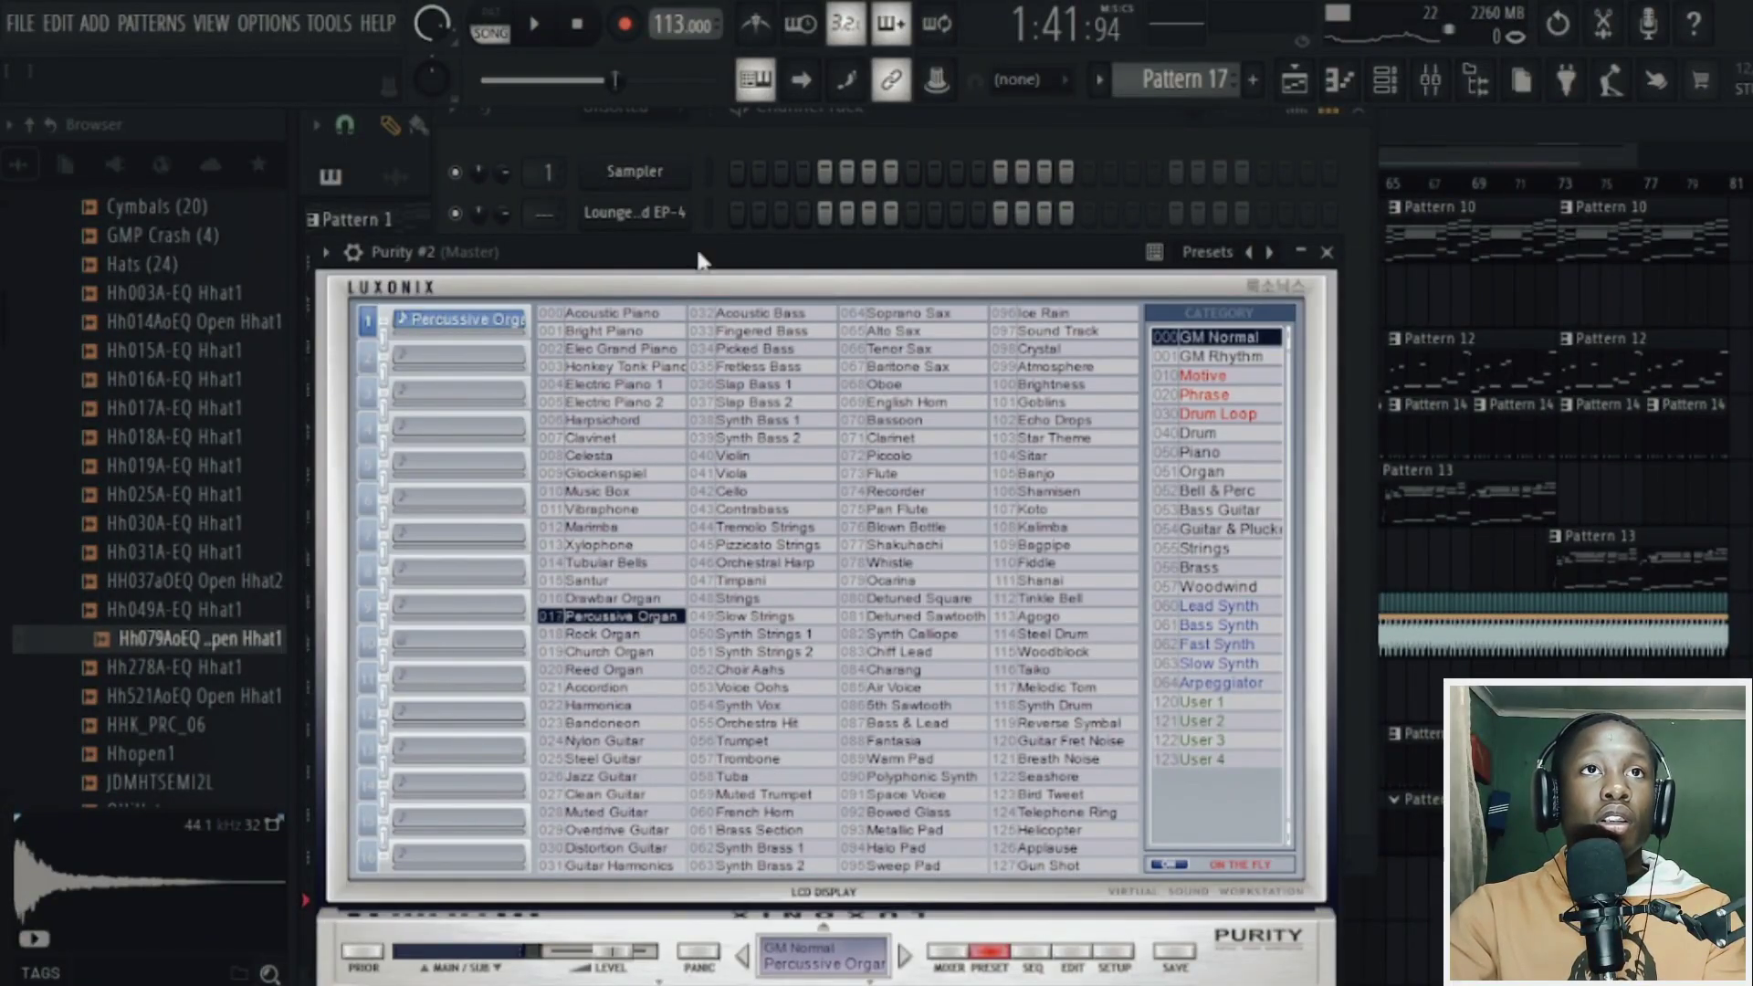
left_click_drag(699, 255, 772, 249)
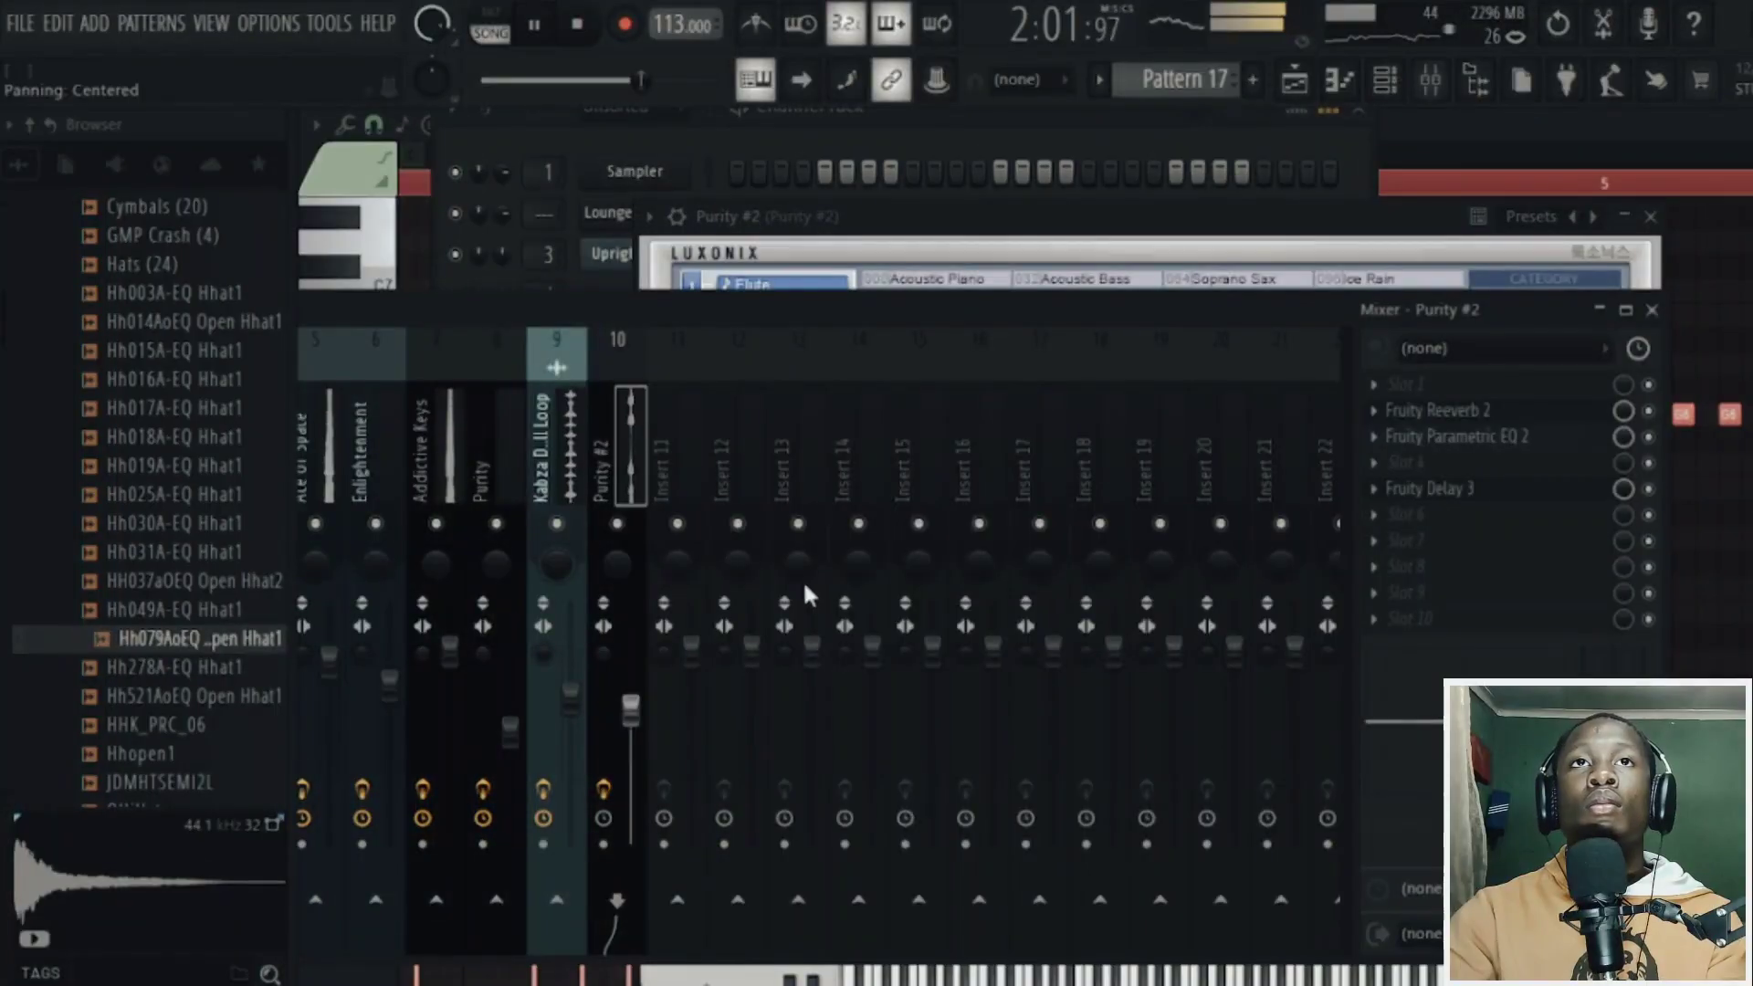
- Lower the Purity #2 mixer track's volume and return to the playlist to check the arrangement
left_click_drag(631, 708, 631, 755)
left_click(1295, 79)
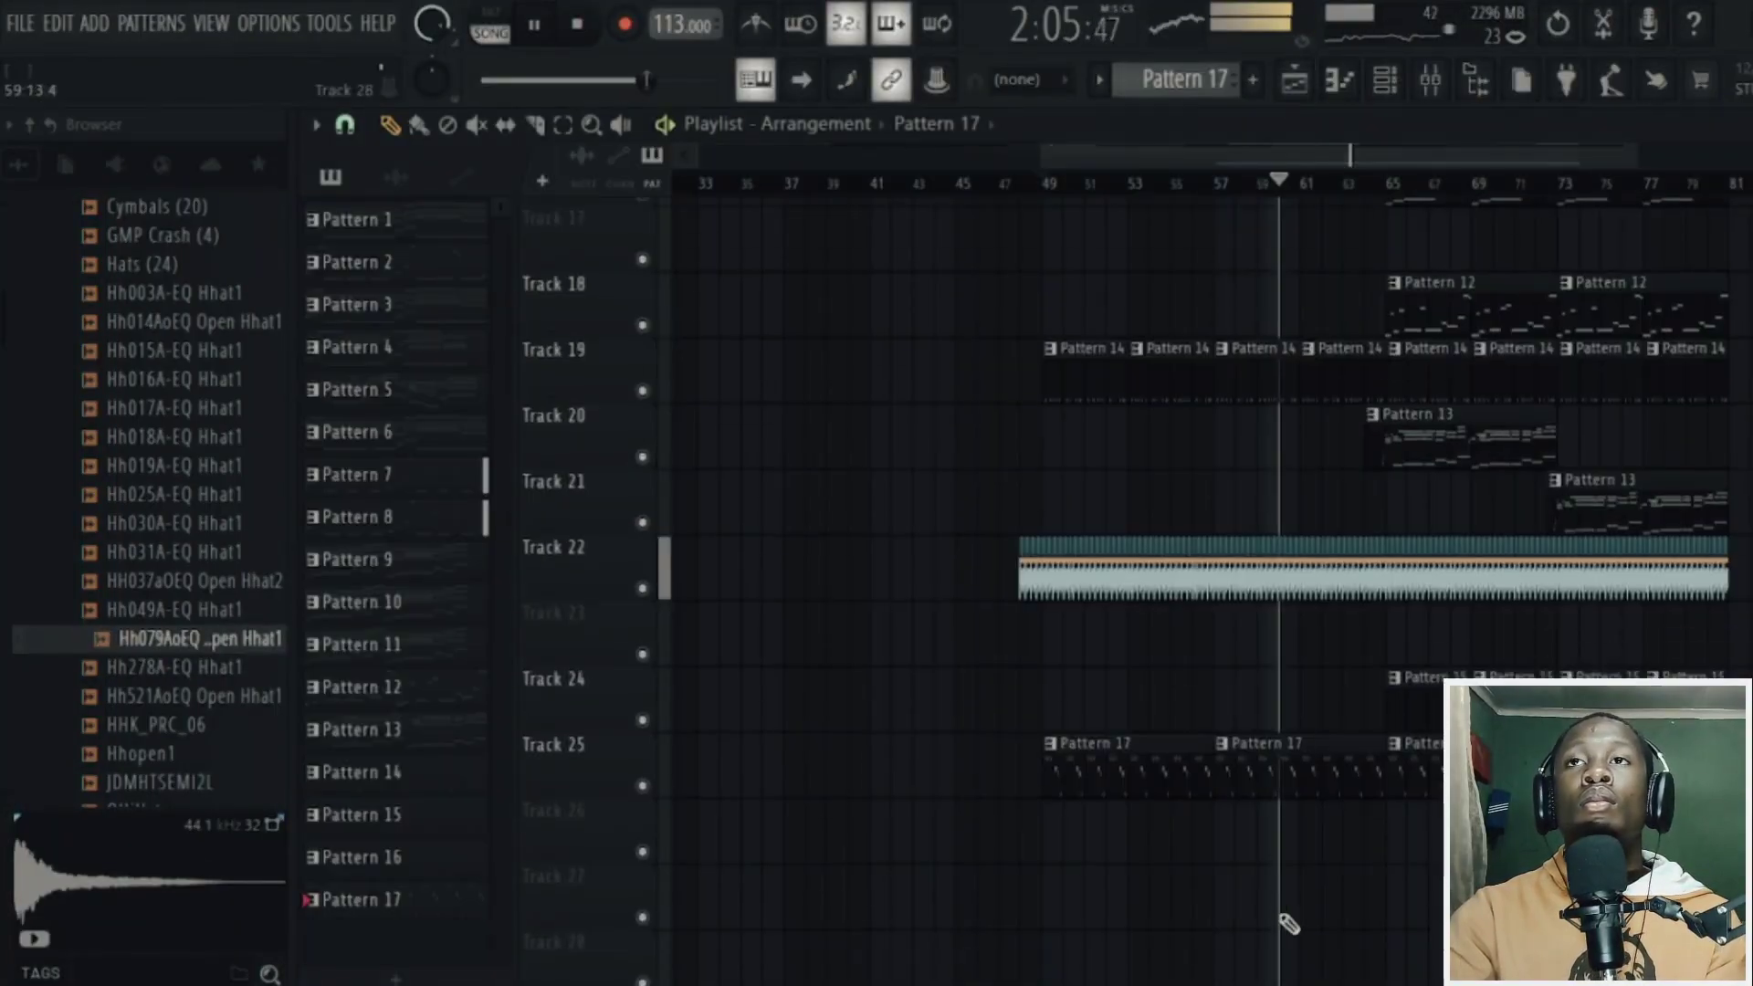
scroll(1452, 621, "up", 6)
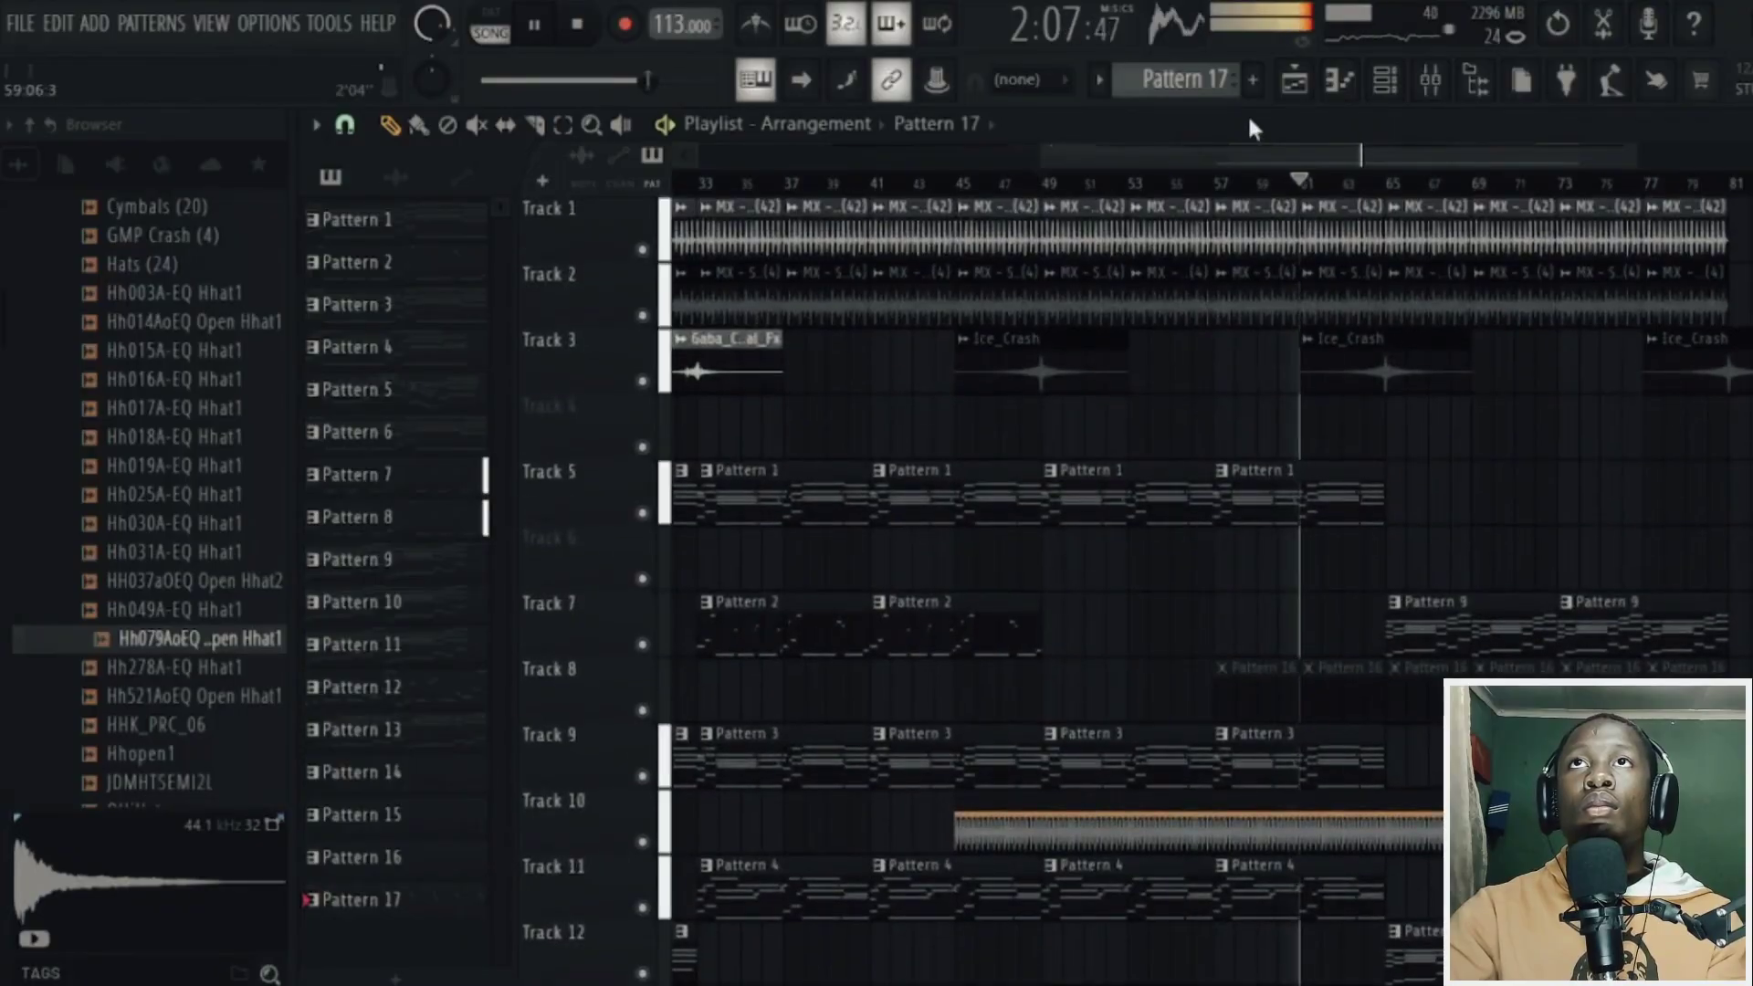
- Start a new empty pattern and try the Pan Flute, Shakuhachi and Blown Bottle presets in Purity #2
left_click(1253, 79)
left_click(1295, 80)
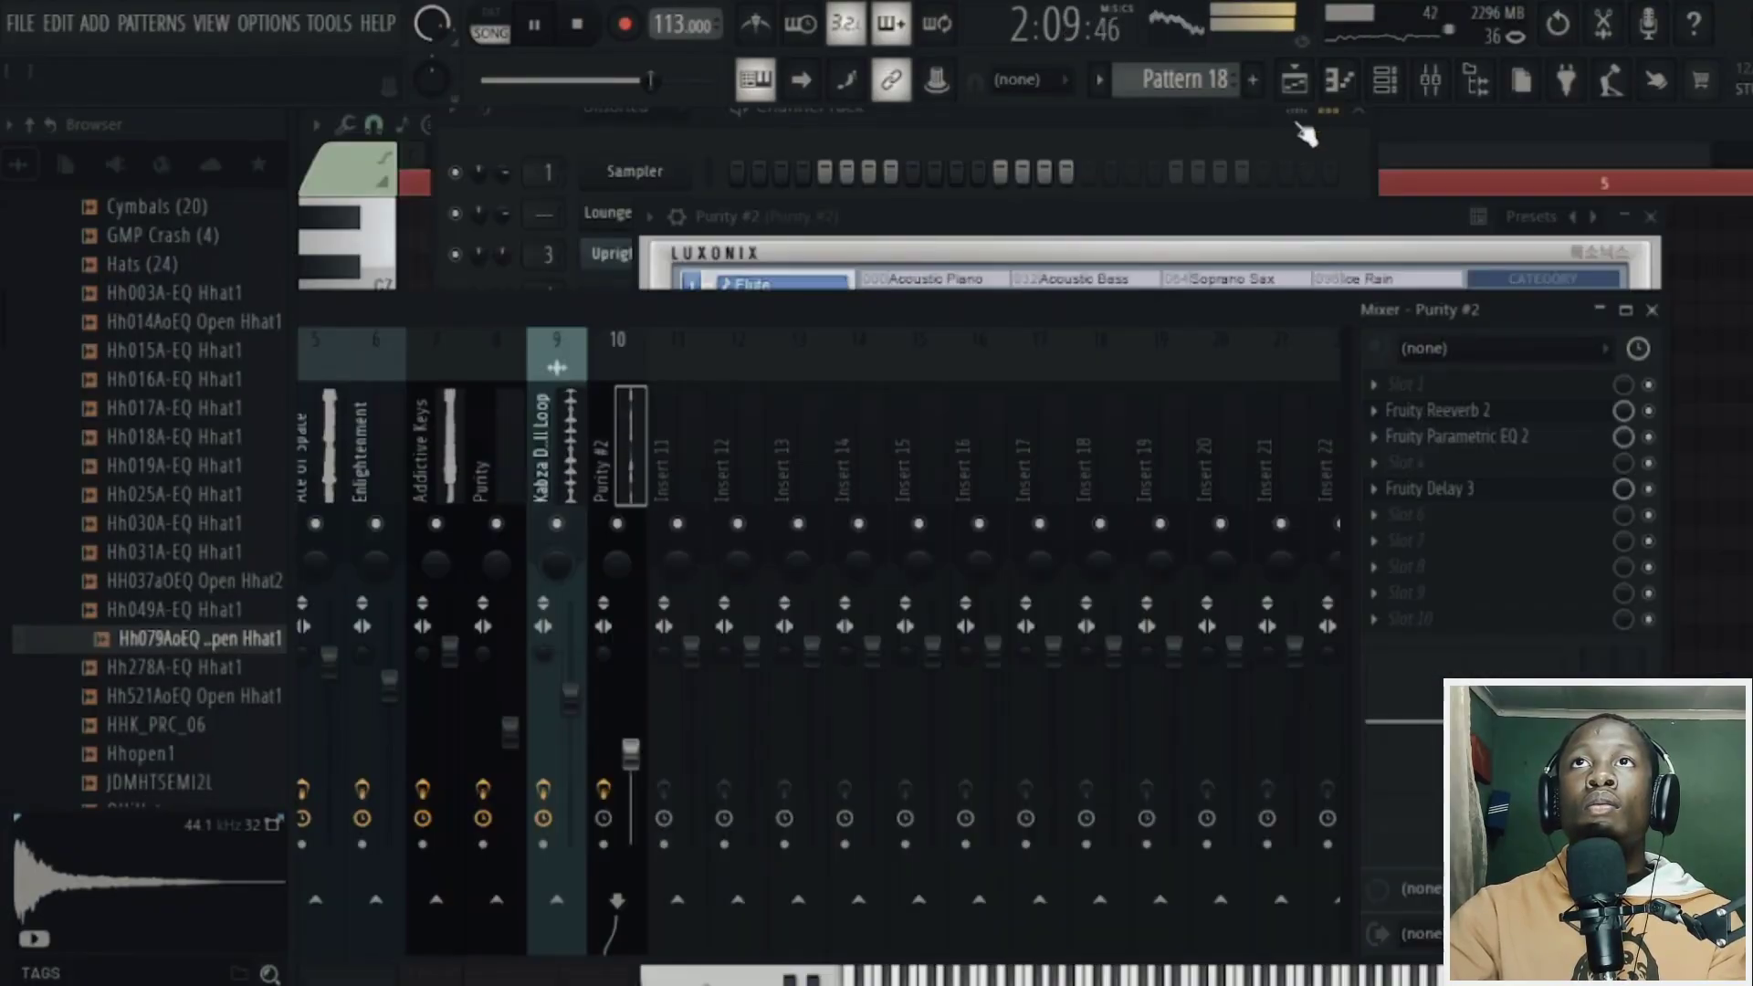
left_click(1652, 310)
left_click(1240, 477)
left_click(1240, 512)
left_click(1245, 494)
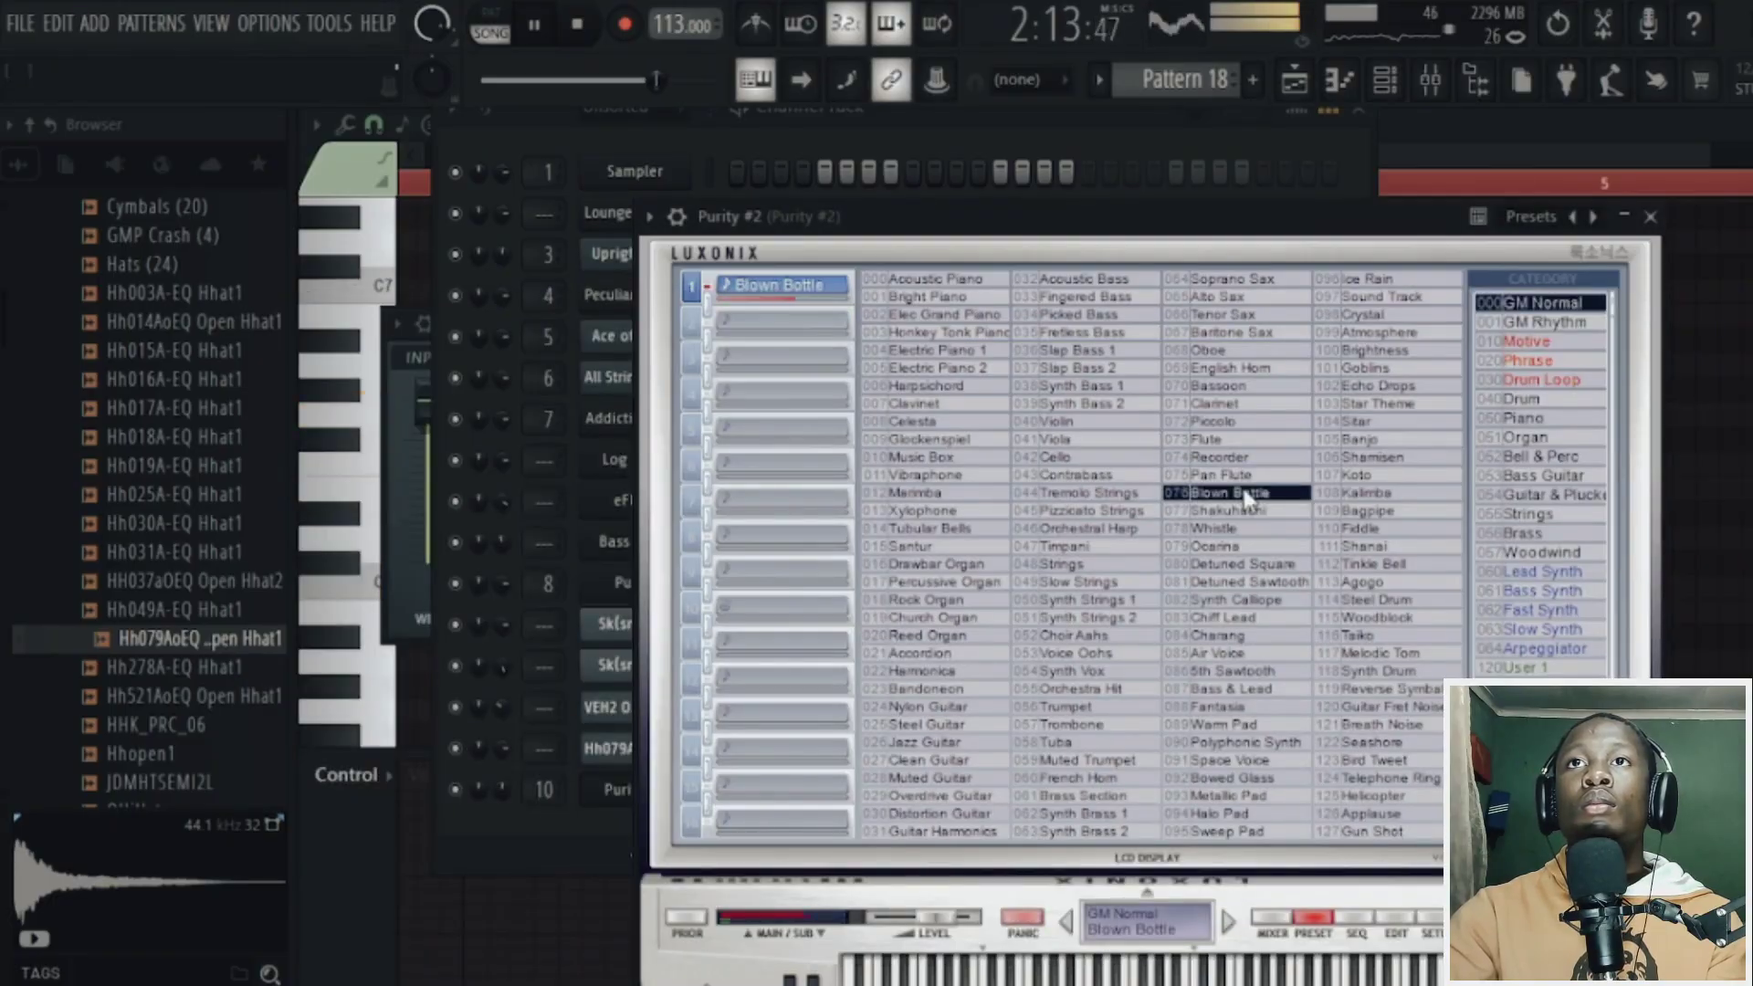
left_click(512, 32)
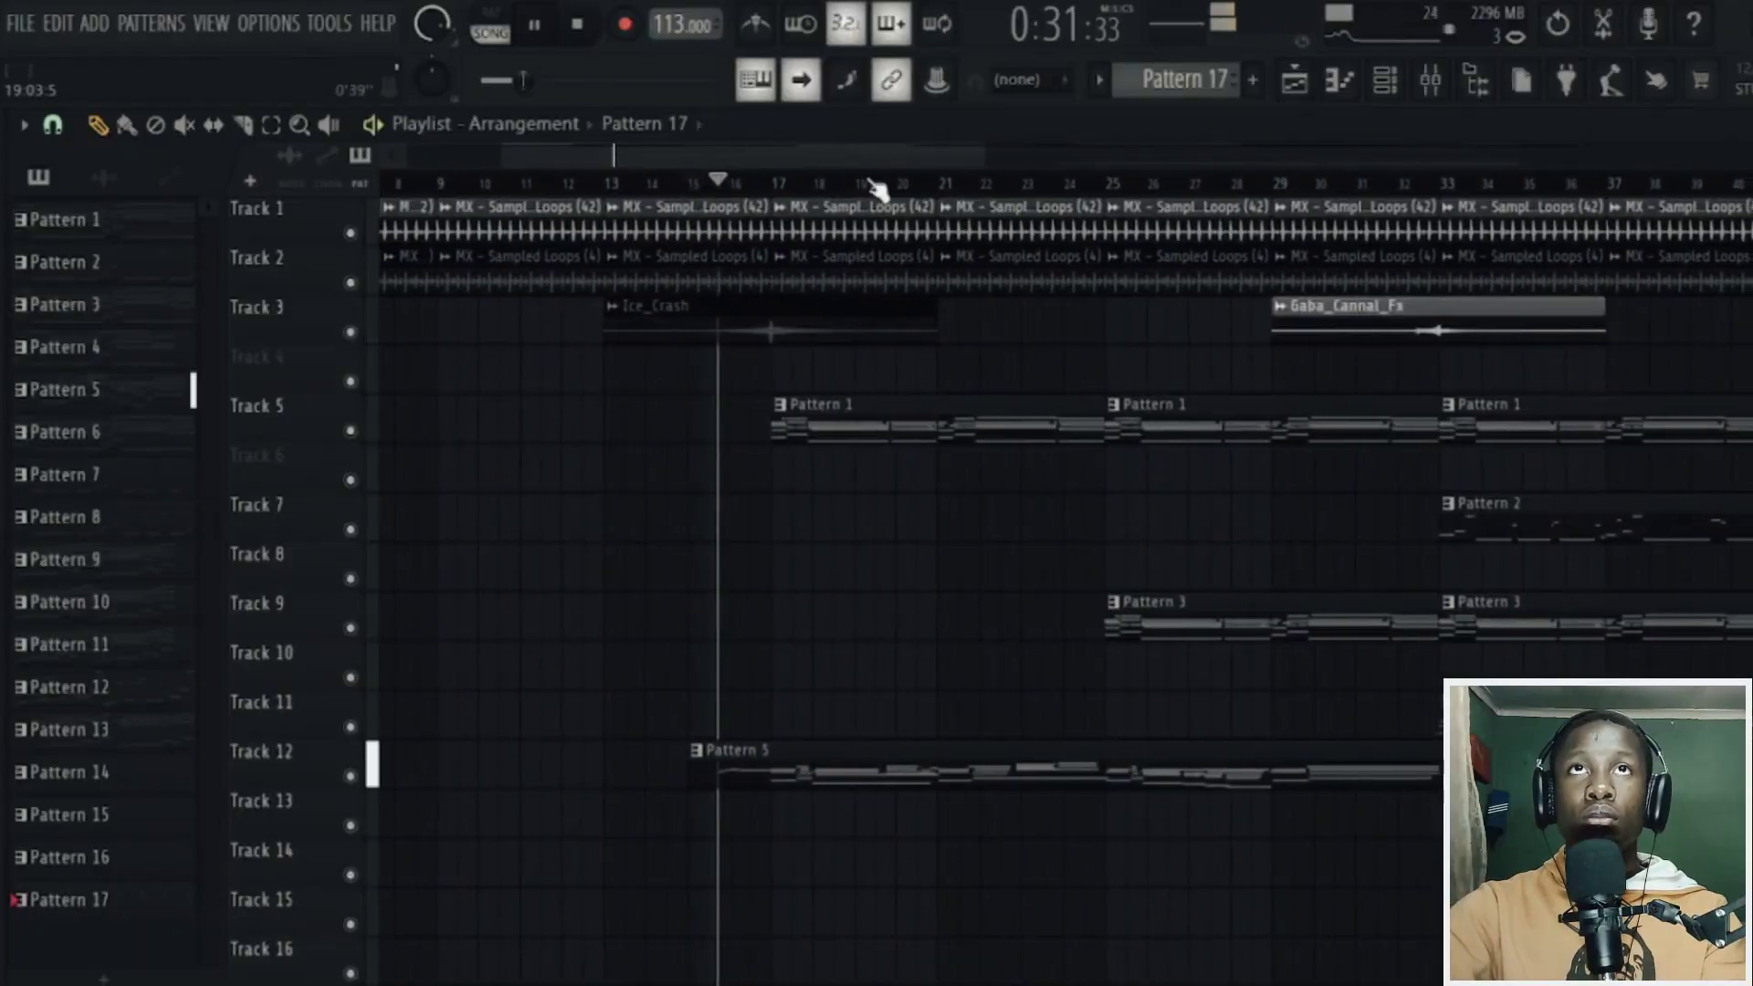
- Check the mixer tracks during playback and turn the playlist's automatic scrolling back on
scroll(873, 184, "up", 2)
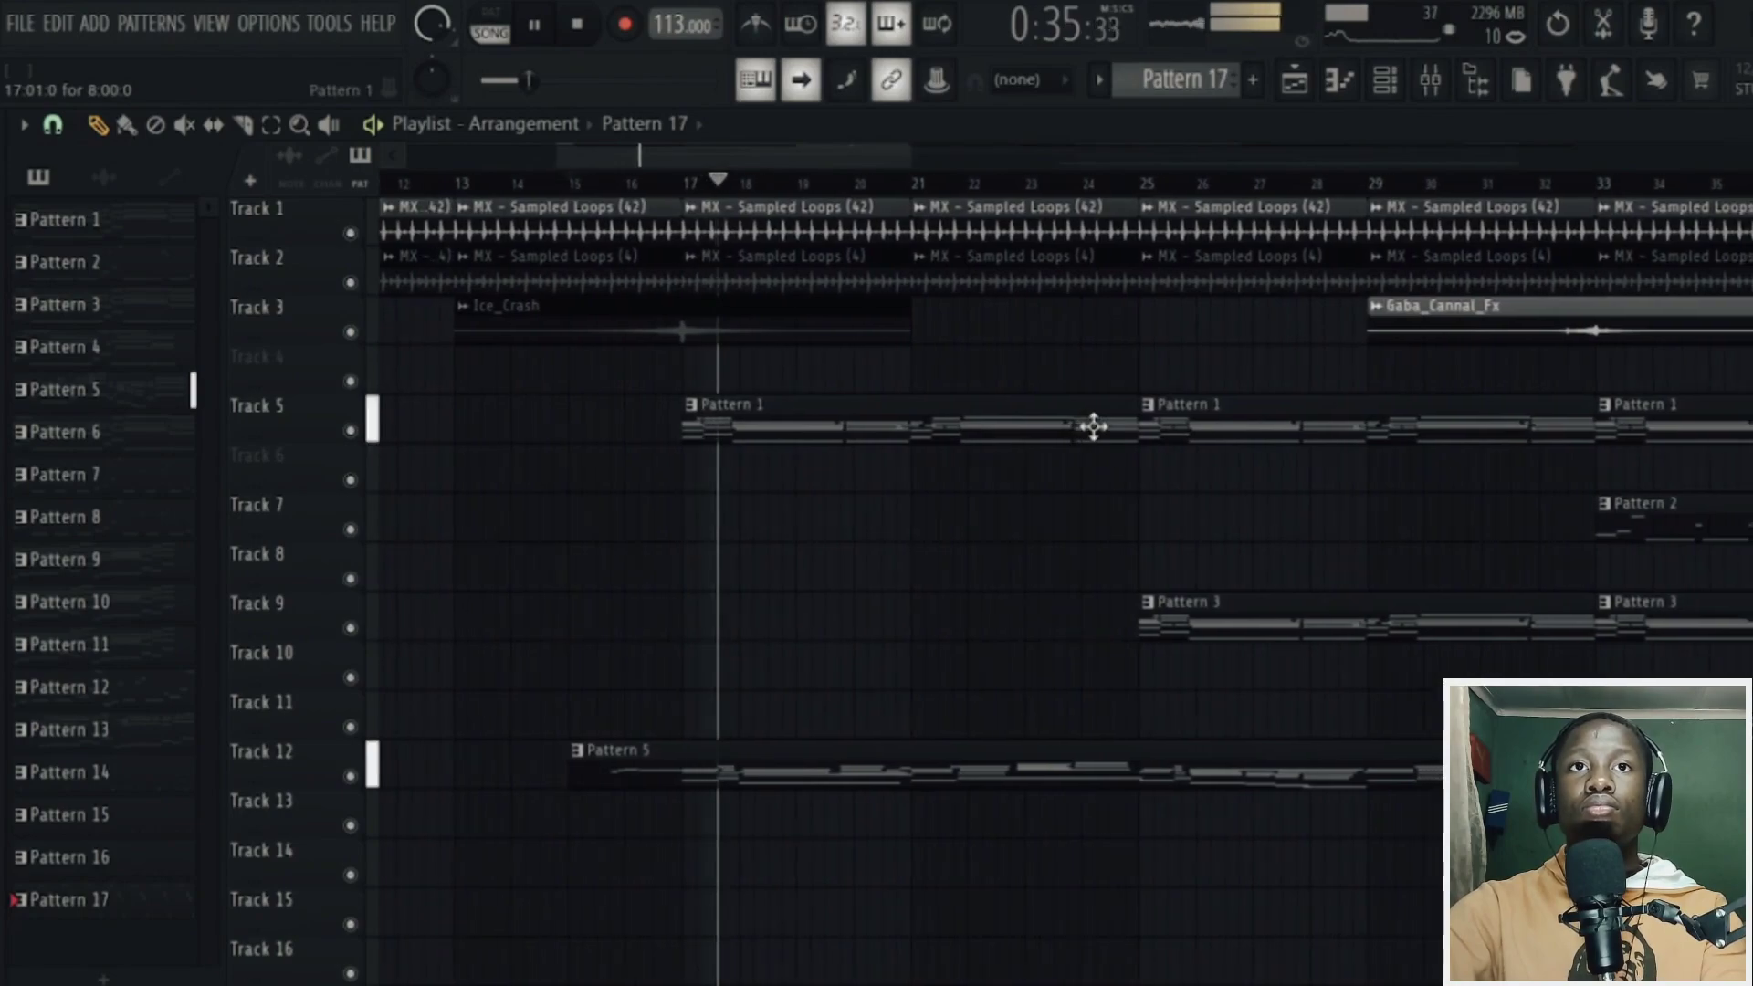
left_click(1436, 84)
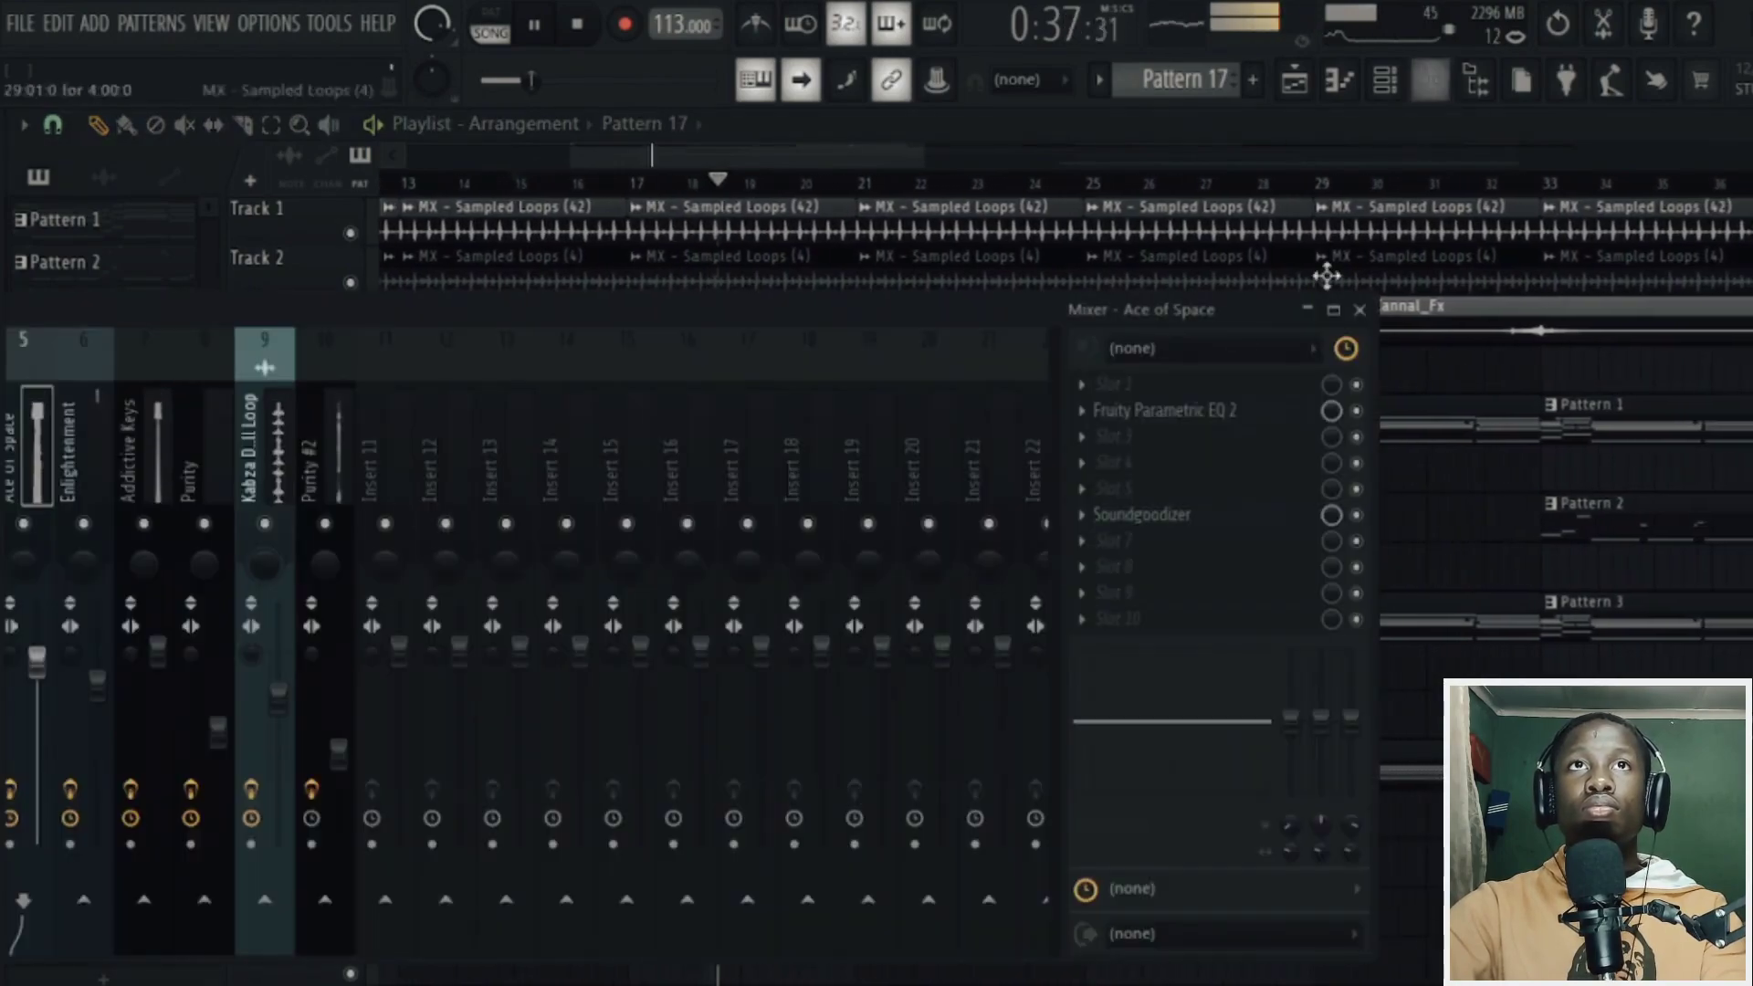
left_click_drag(928, 294, 1641, 457)
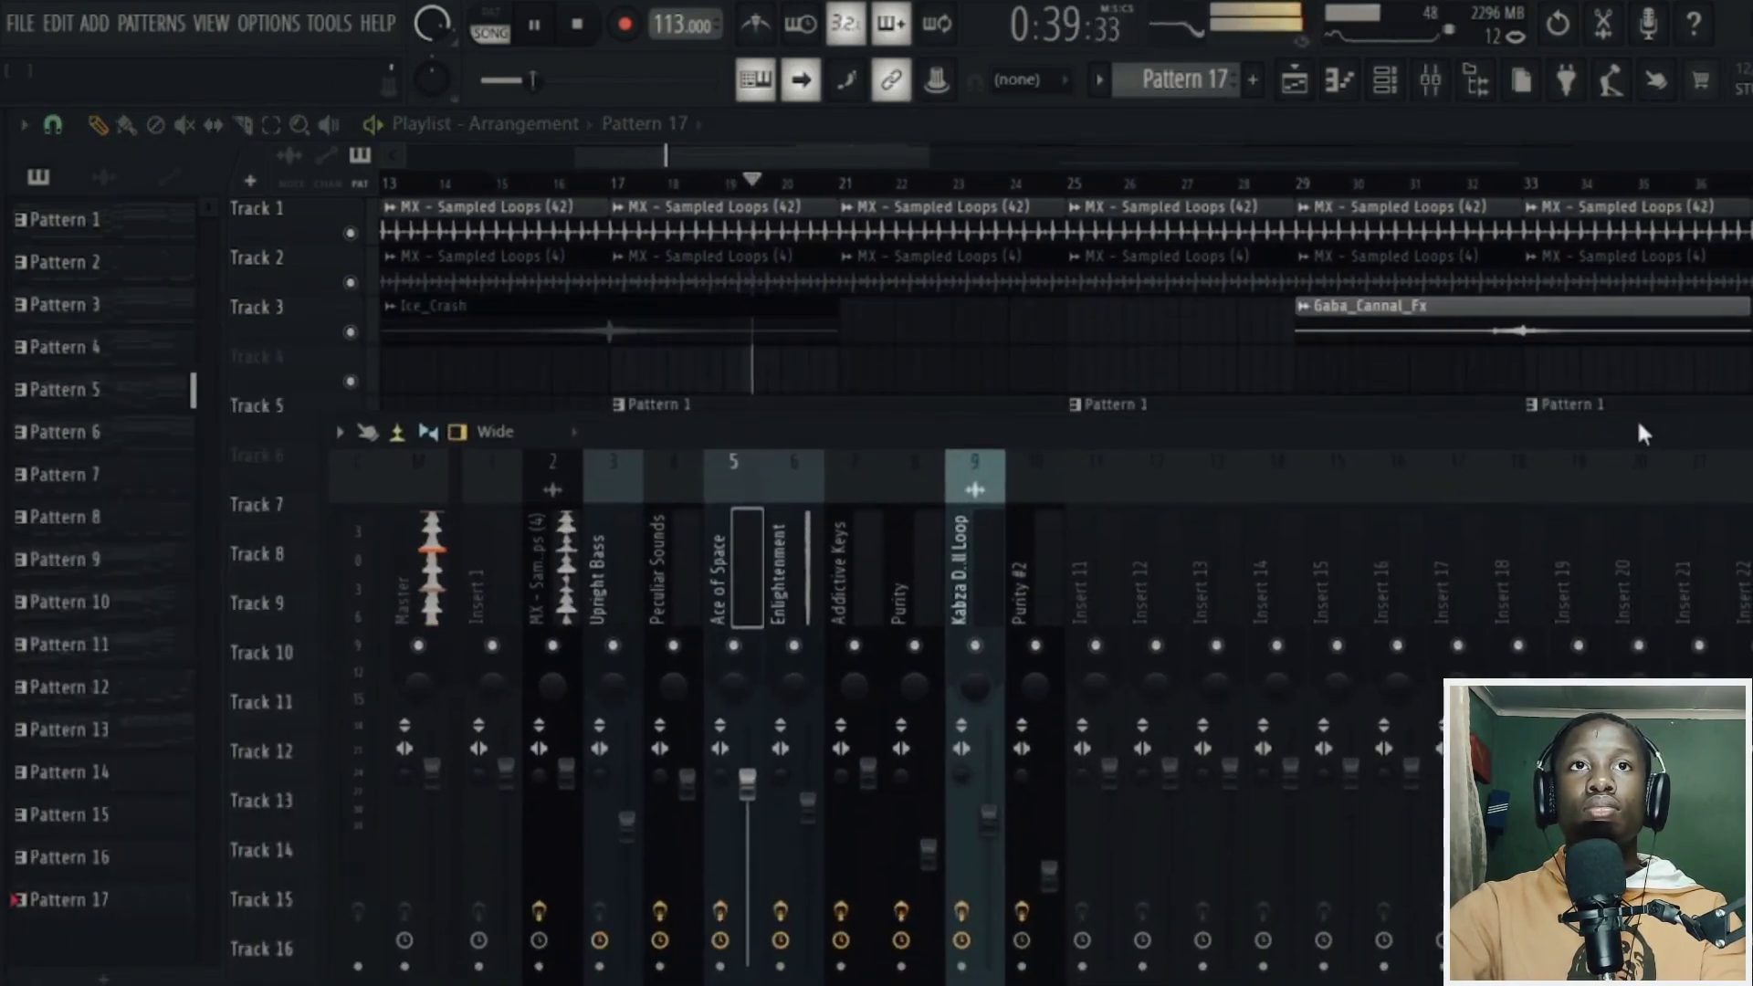
key("F9")
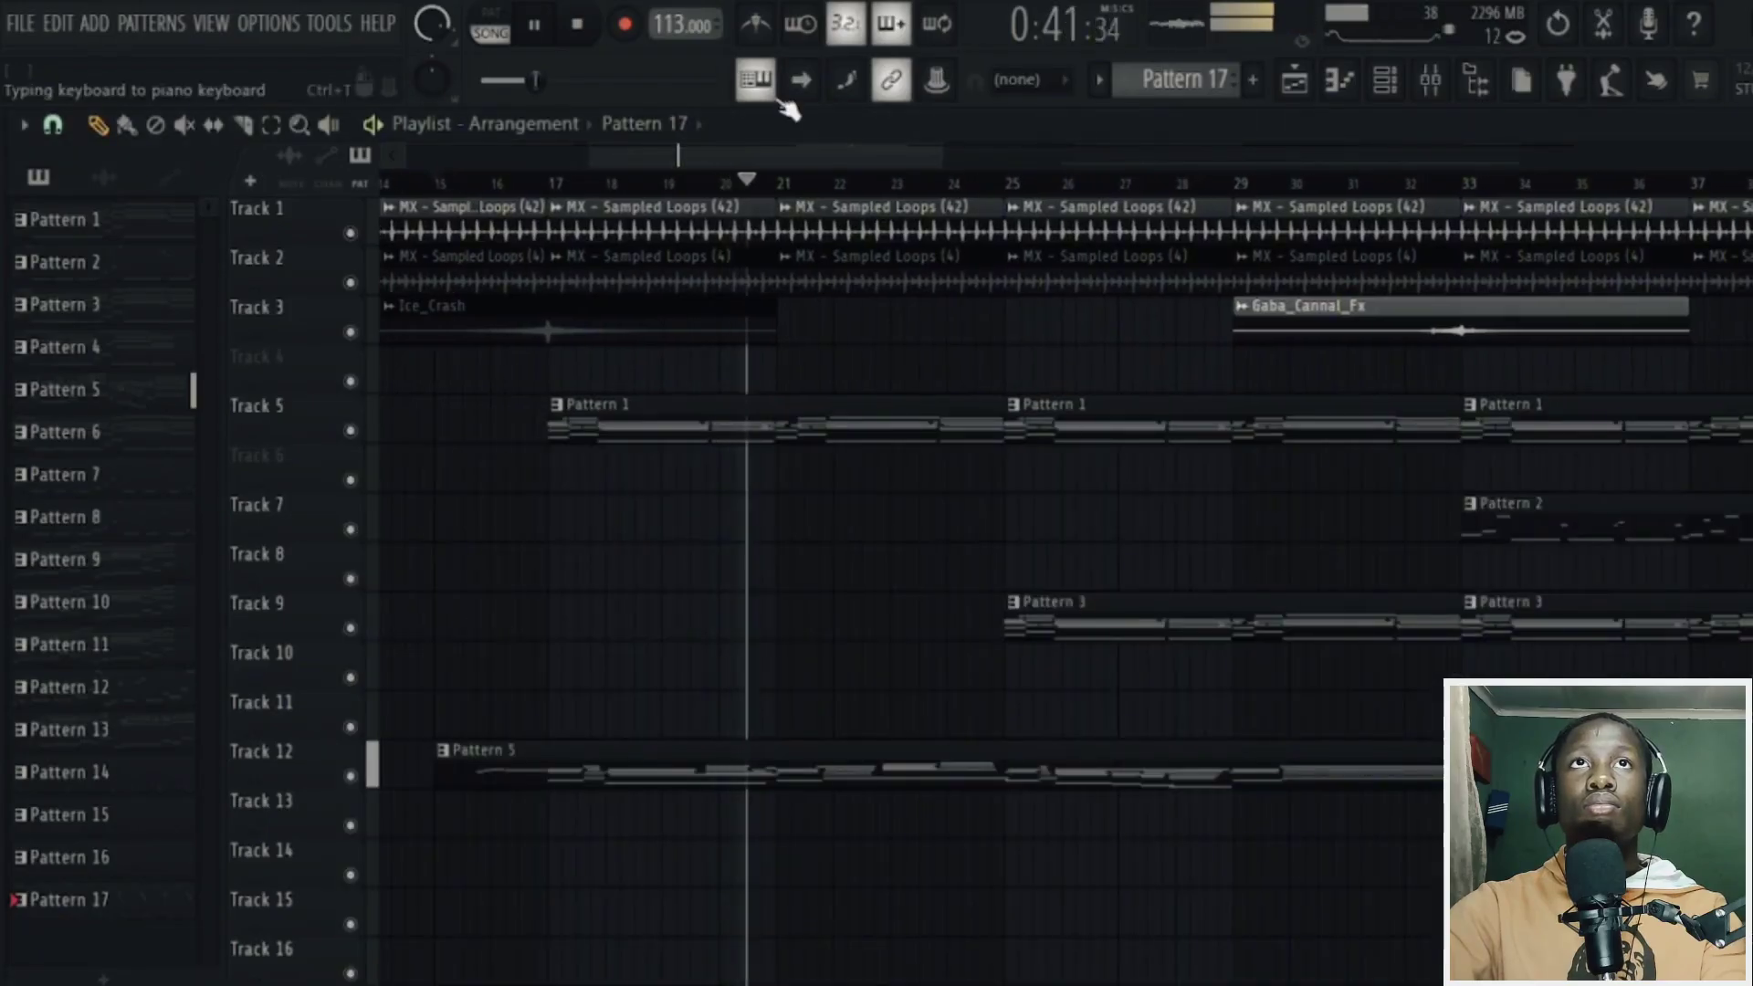
left_click(801, 79)
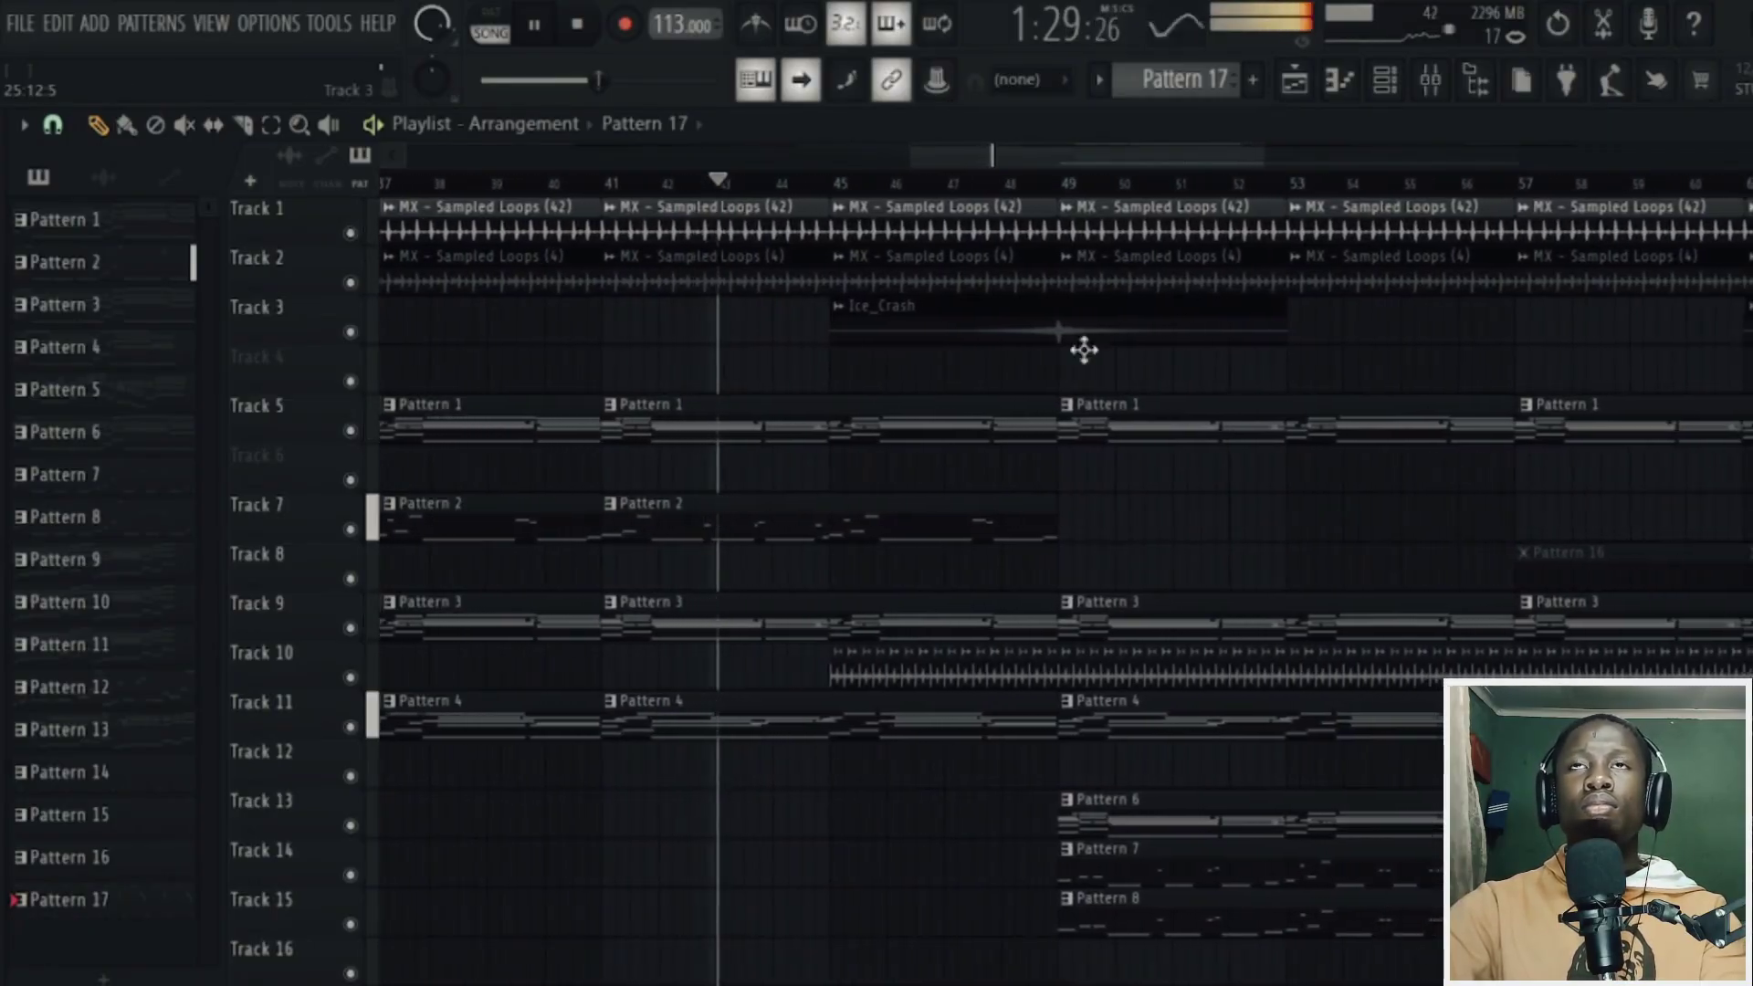
- Listen through the arrangement to its end at bar 81, reviewing the lower playlist tracks, and halt playback
scroll(1429, 621, "down", 1)
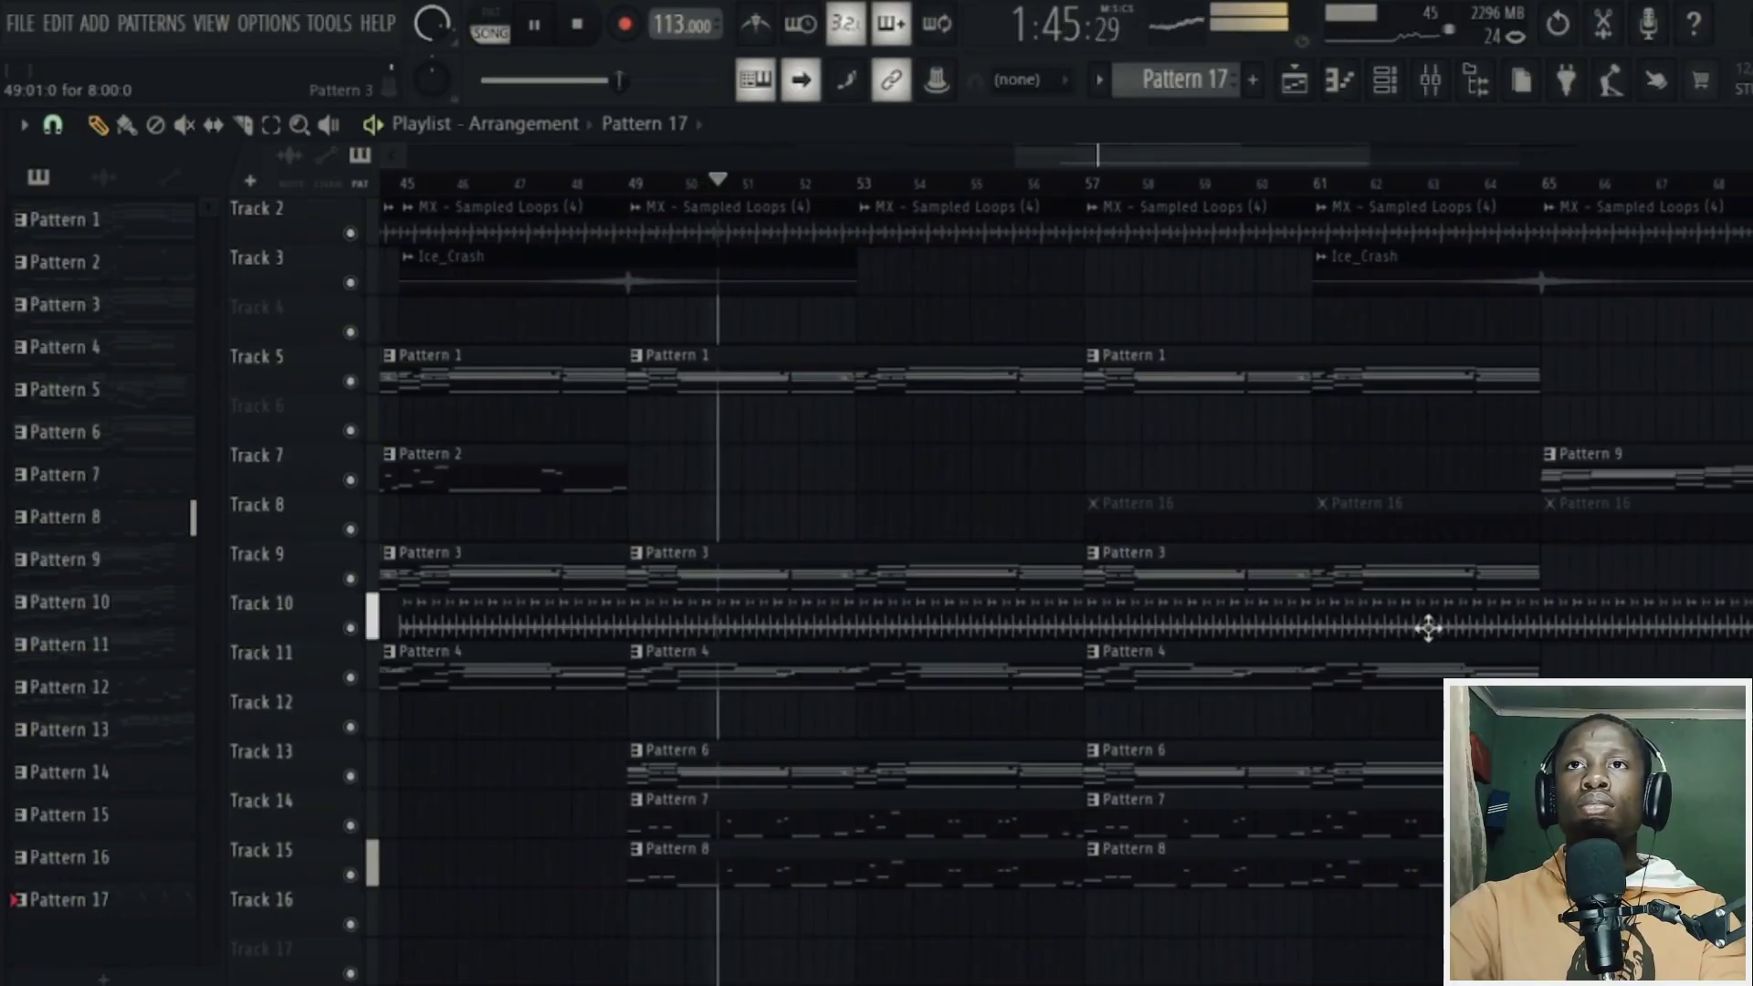
scroll(1184, 178, "down", 4)
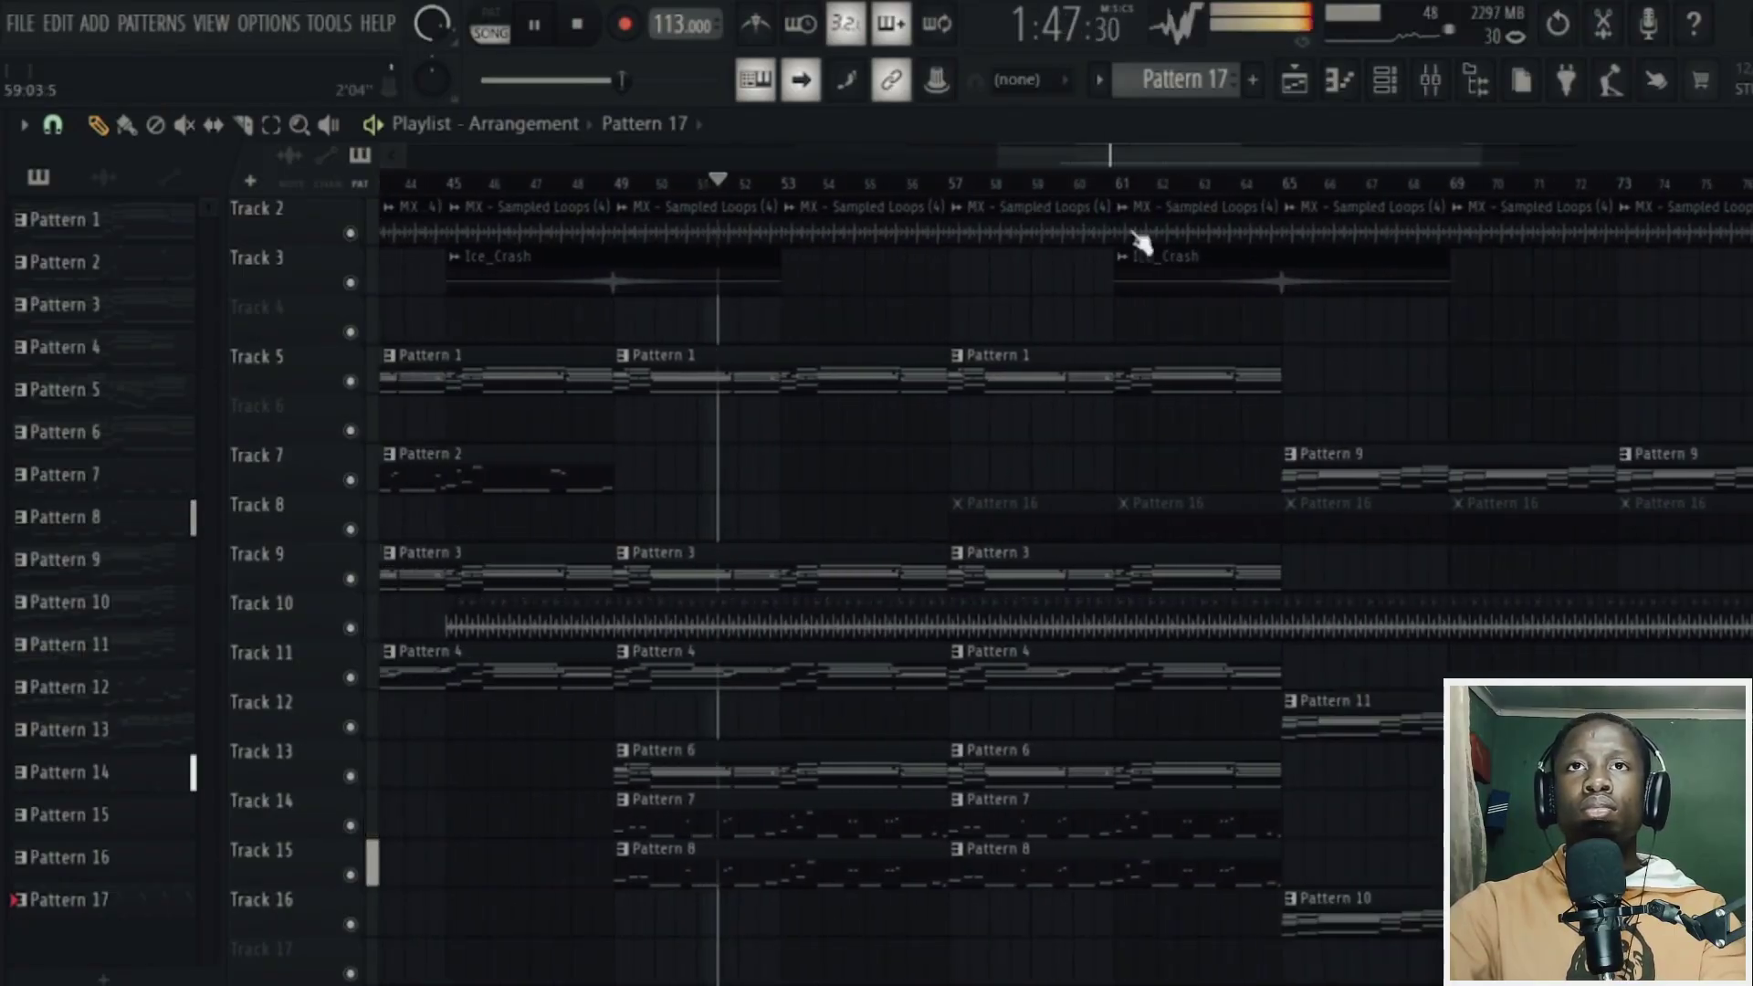
scroll(1004, 388, "down", 1)
scroll(1005, 388, "down", 2)
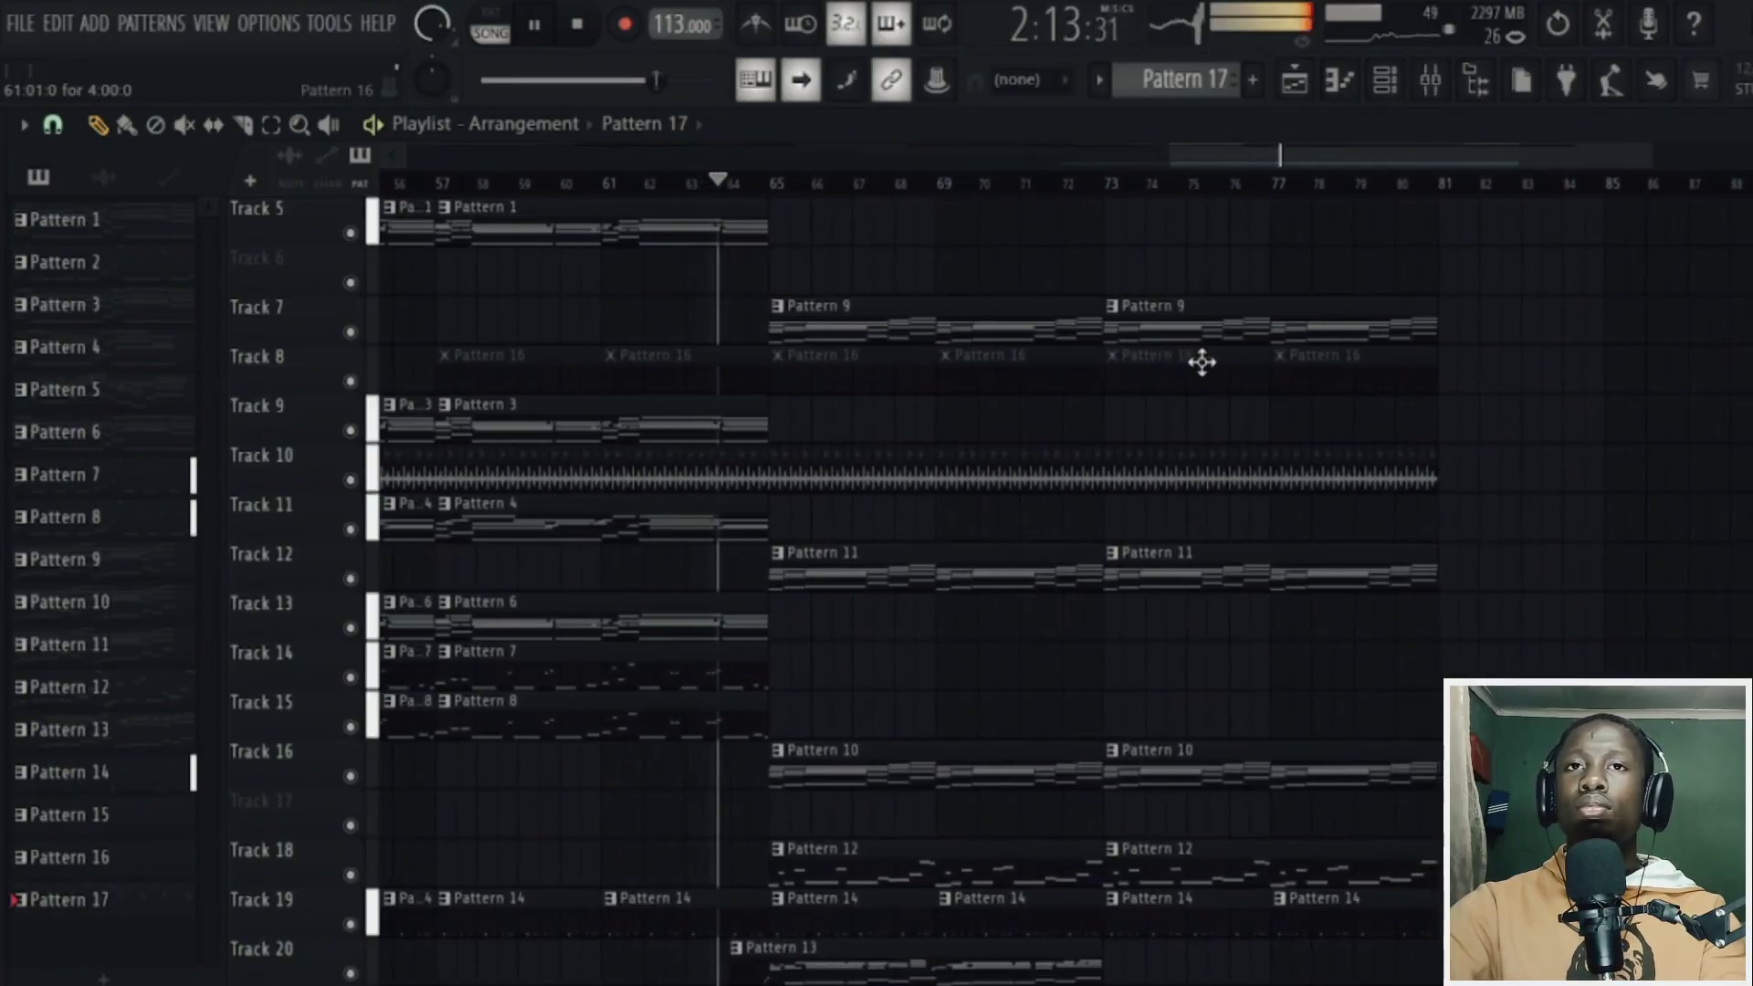
scroll(1202, 363, "down", 1)
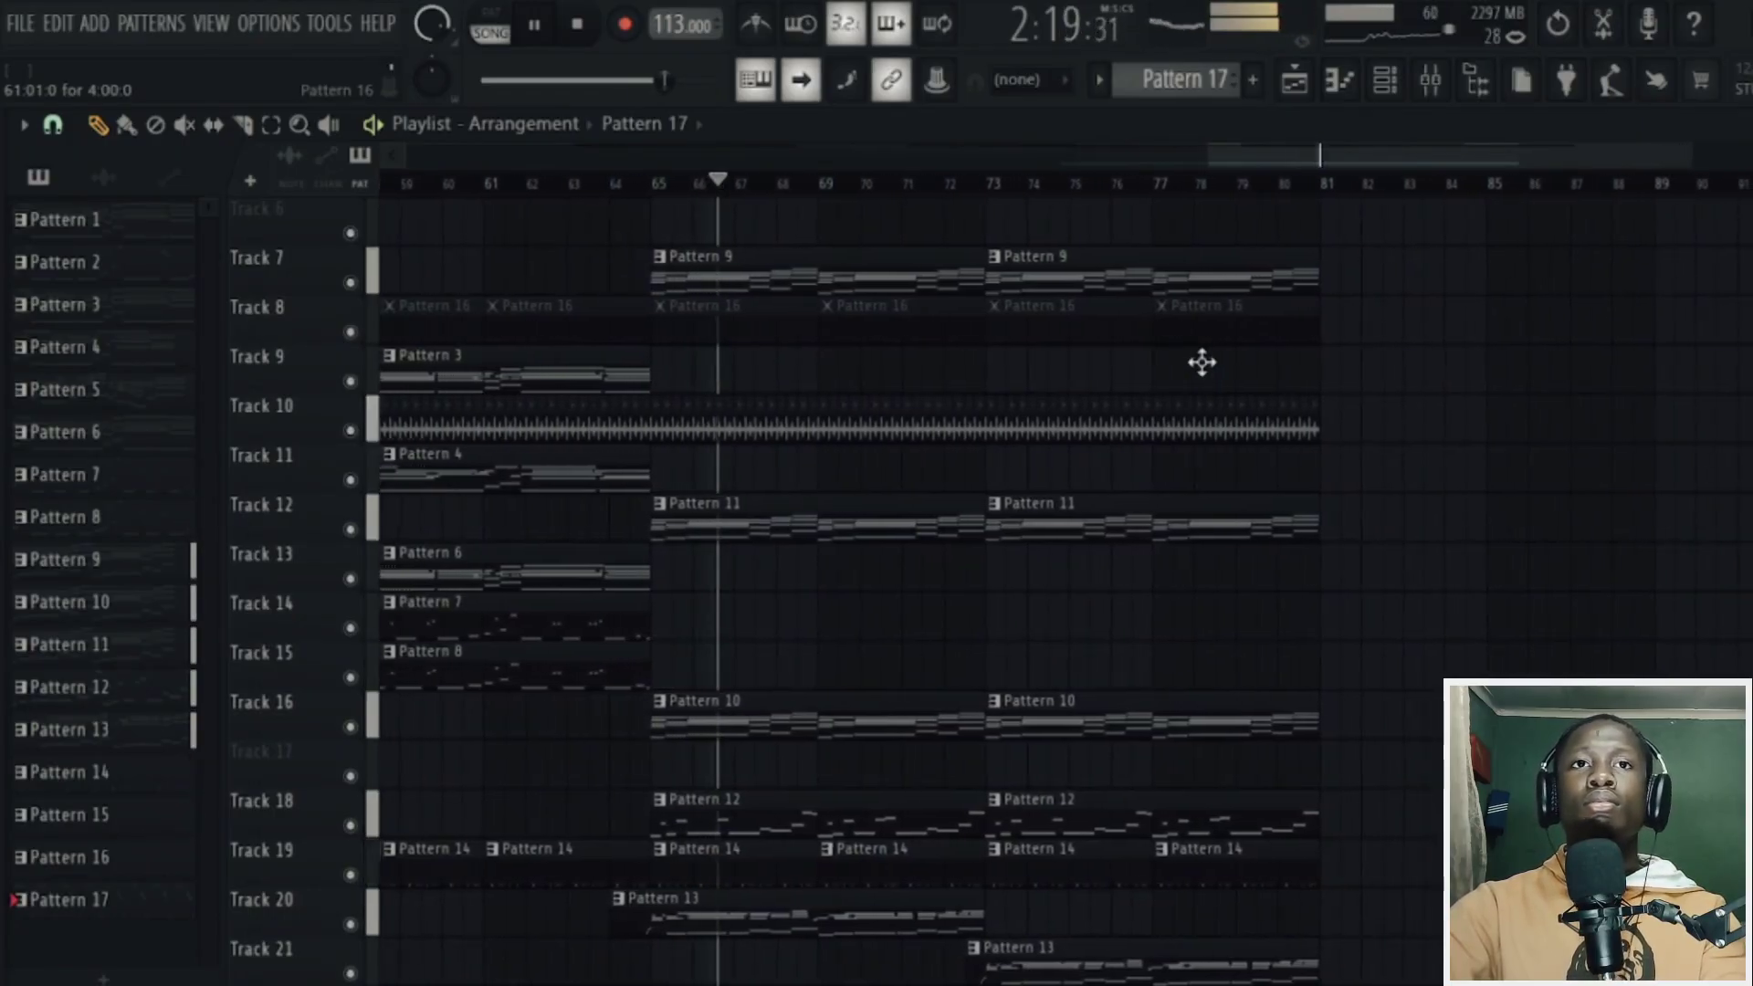
scroll(1202, 362, "down", 1)
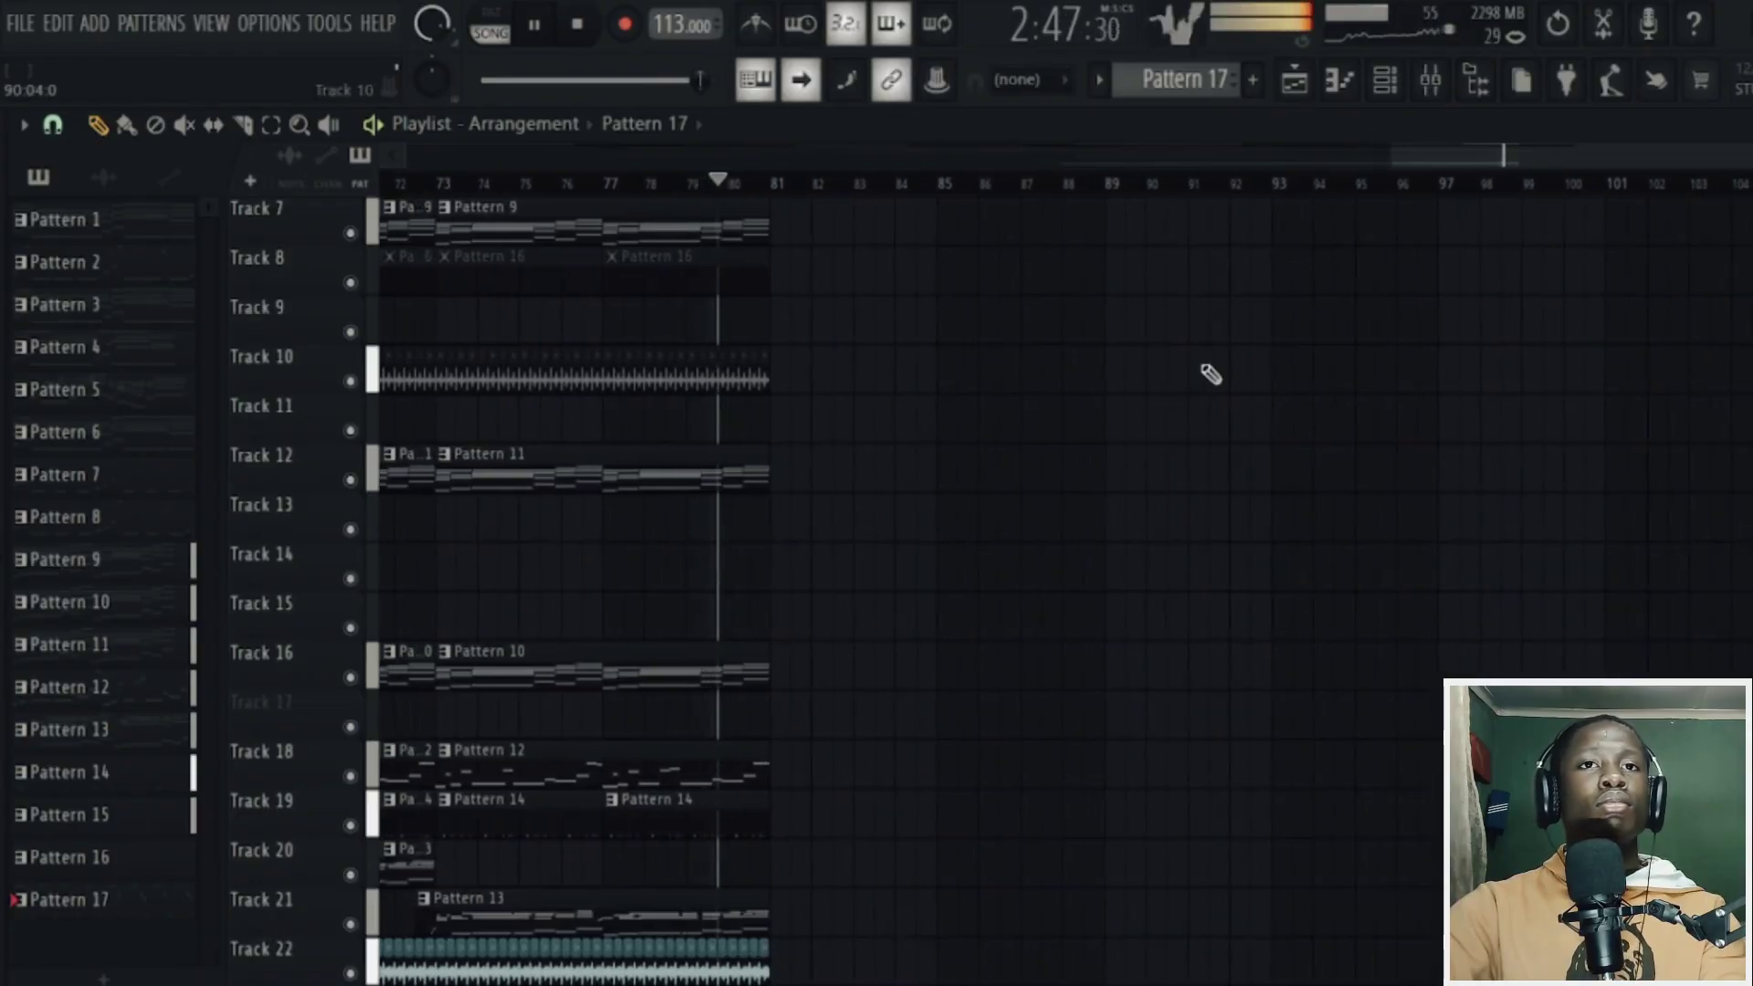
scroll(1211, 374, "up", 2)
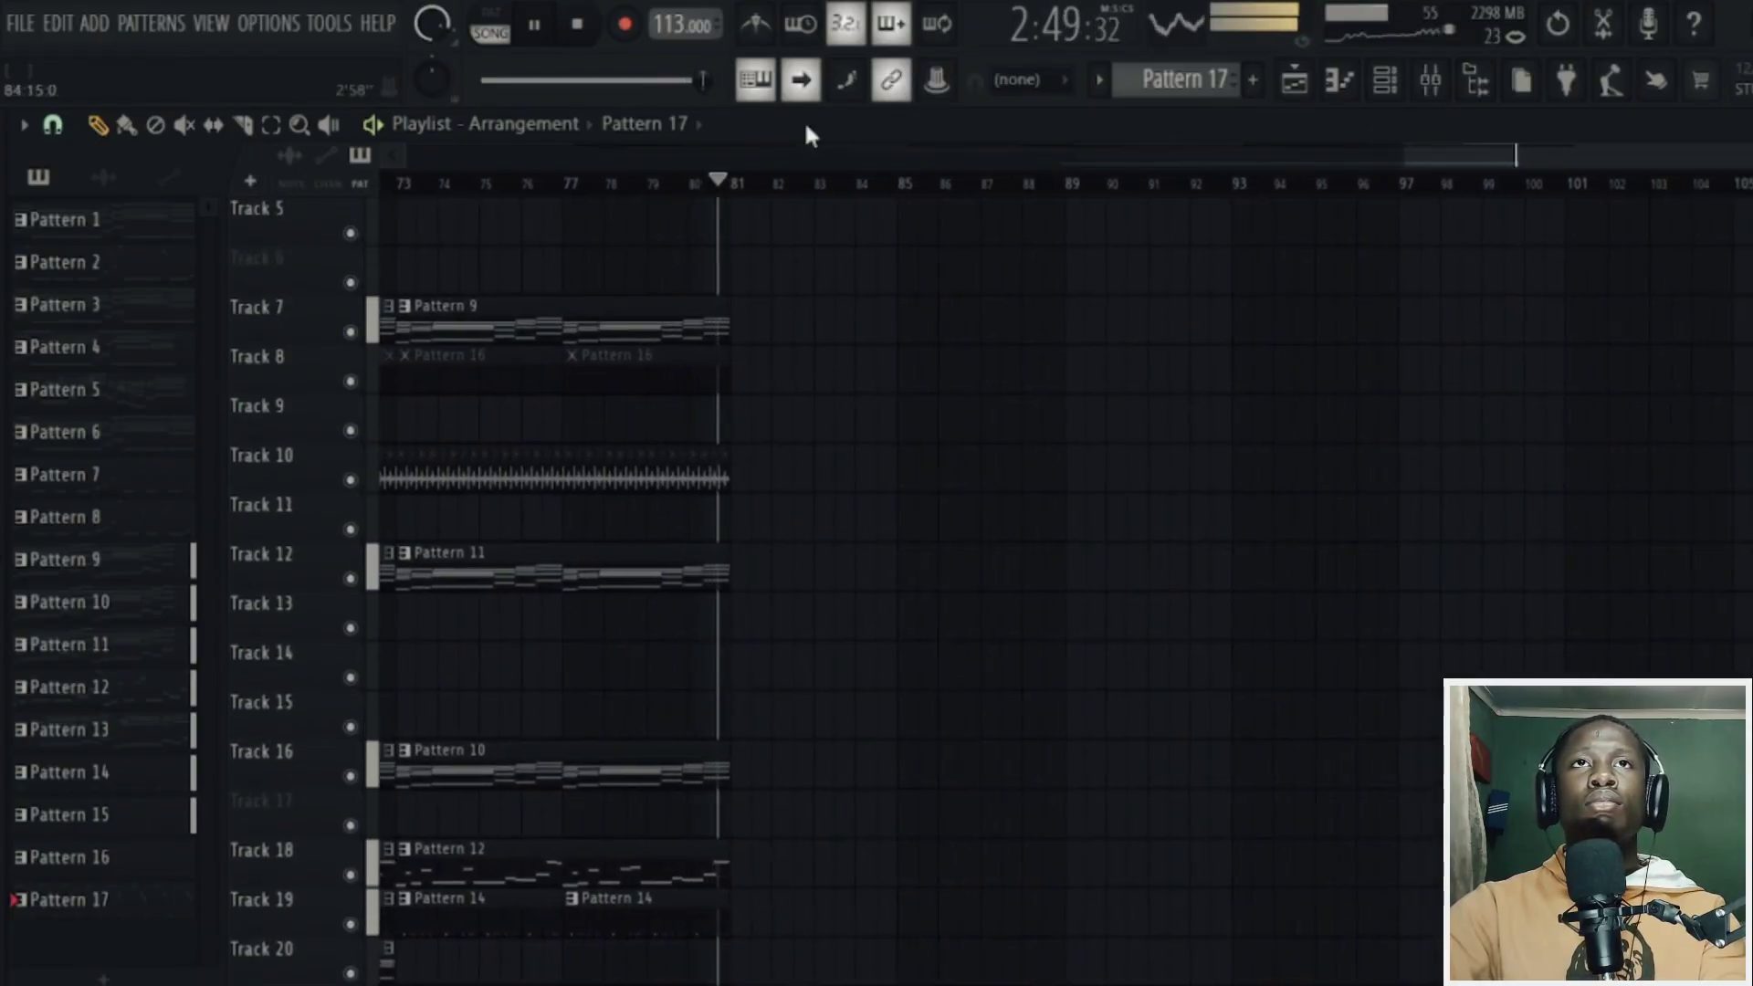
left_click(551, 30)
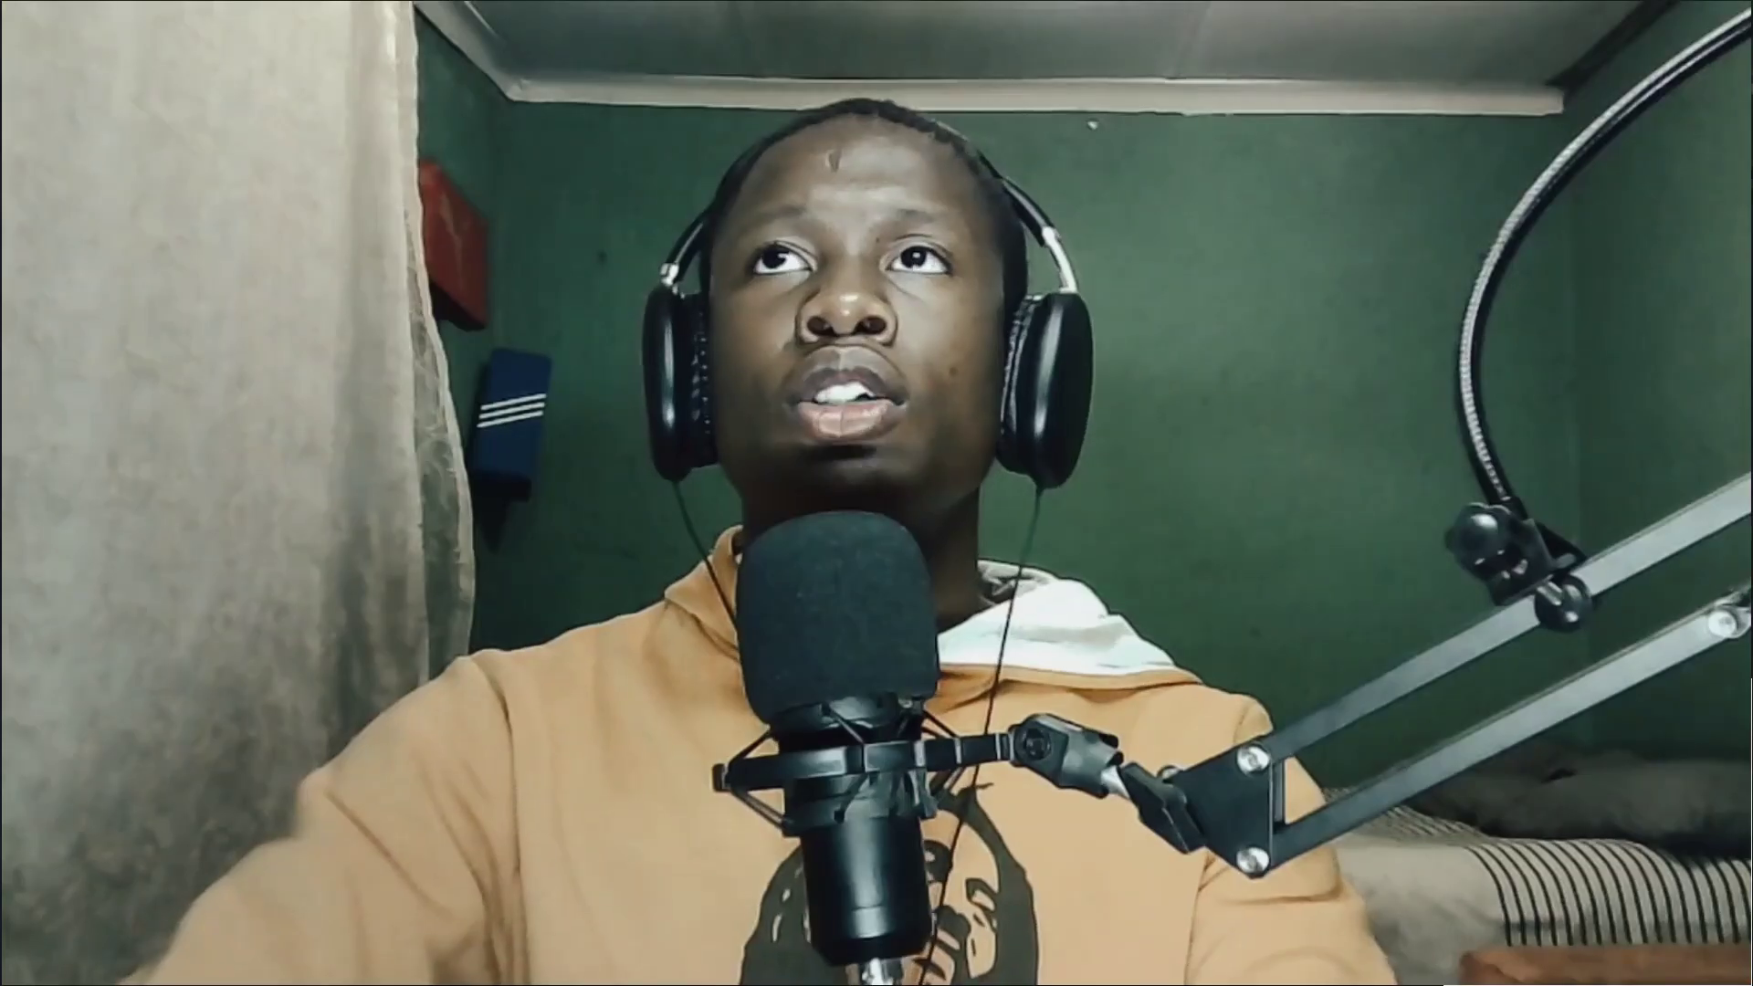